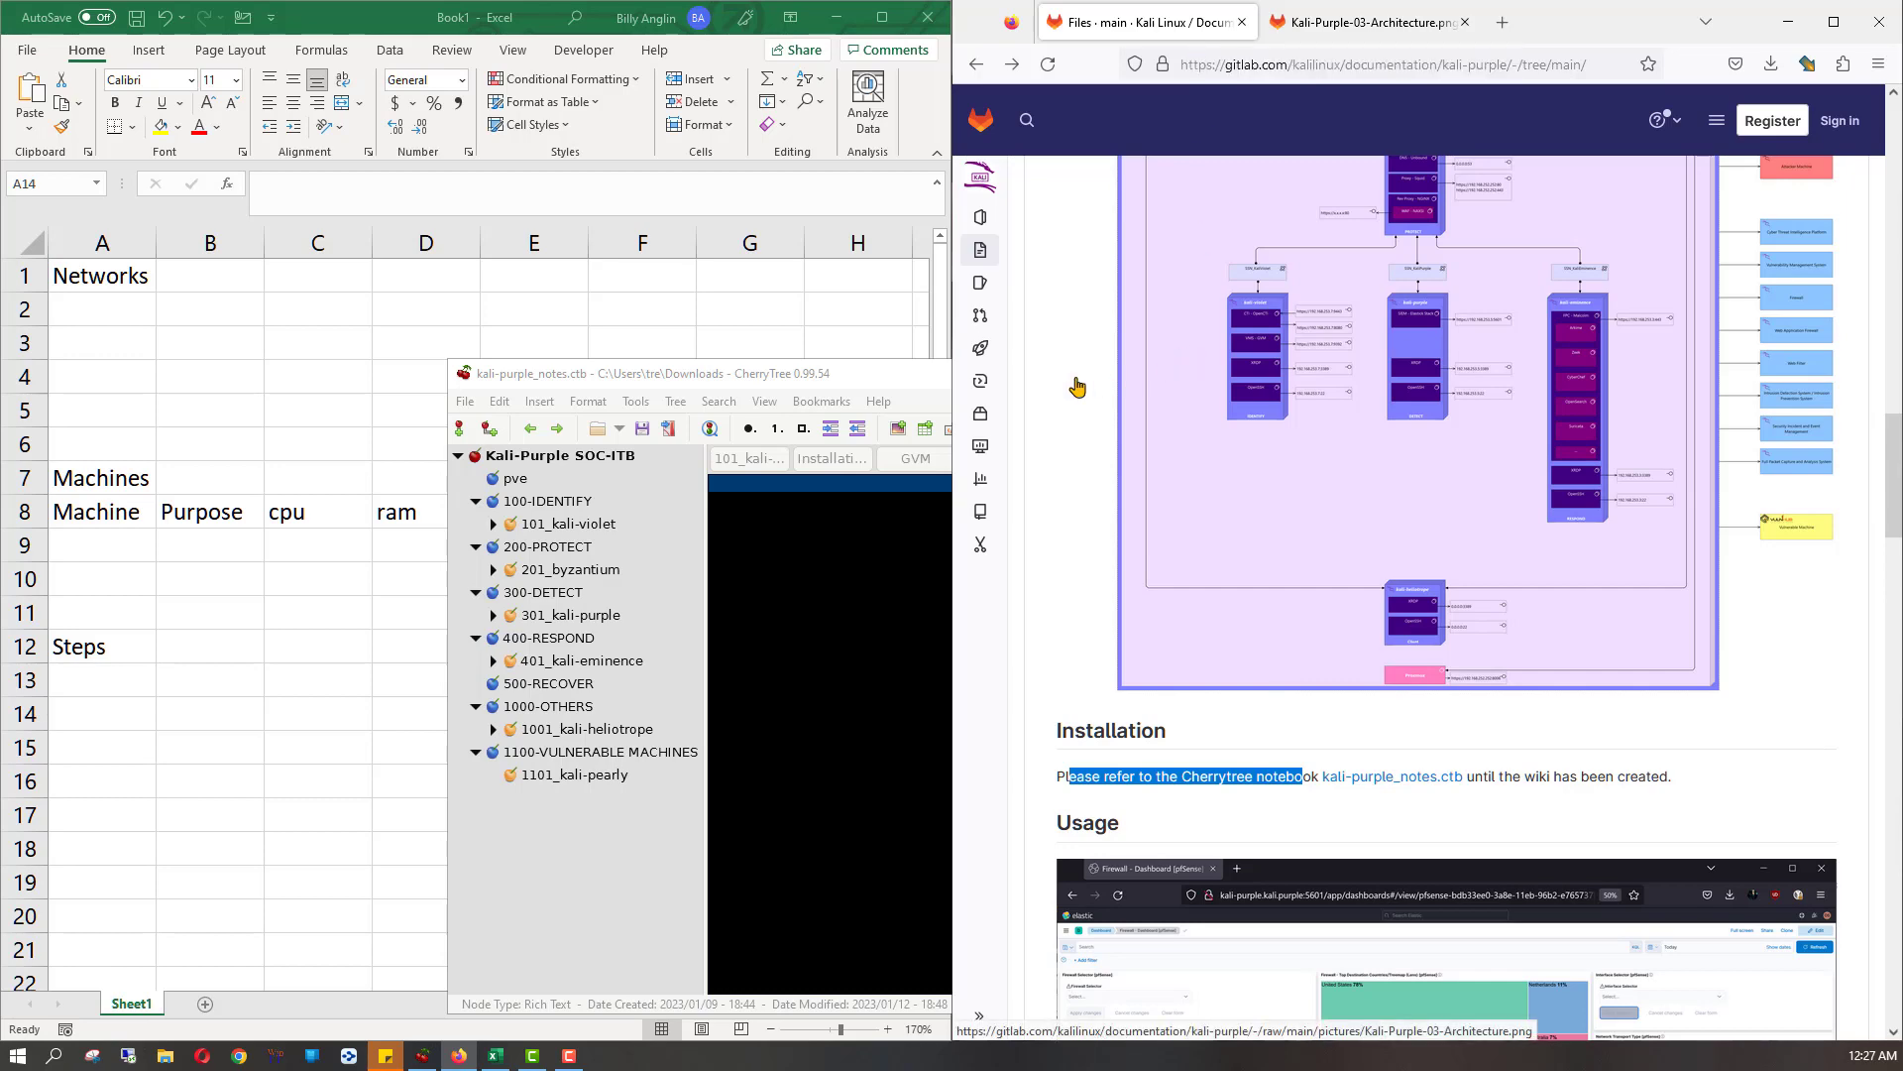
- Review the kali-purple GitLab repository's file list and the README's overview, architecture diagram, installation and usage sections
left_click(1016, 397)
scroll(1016, 397, "up", 10)
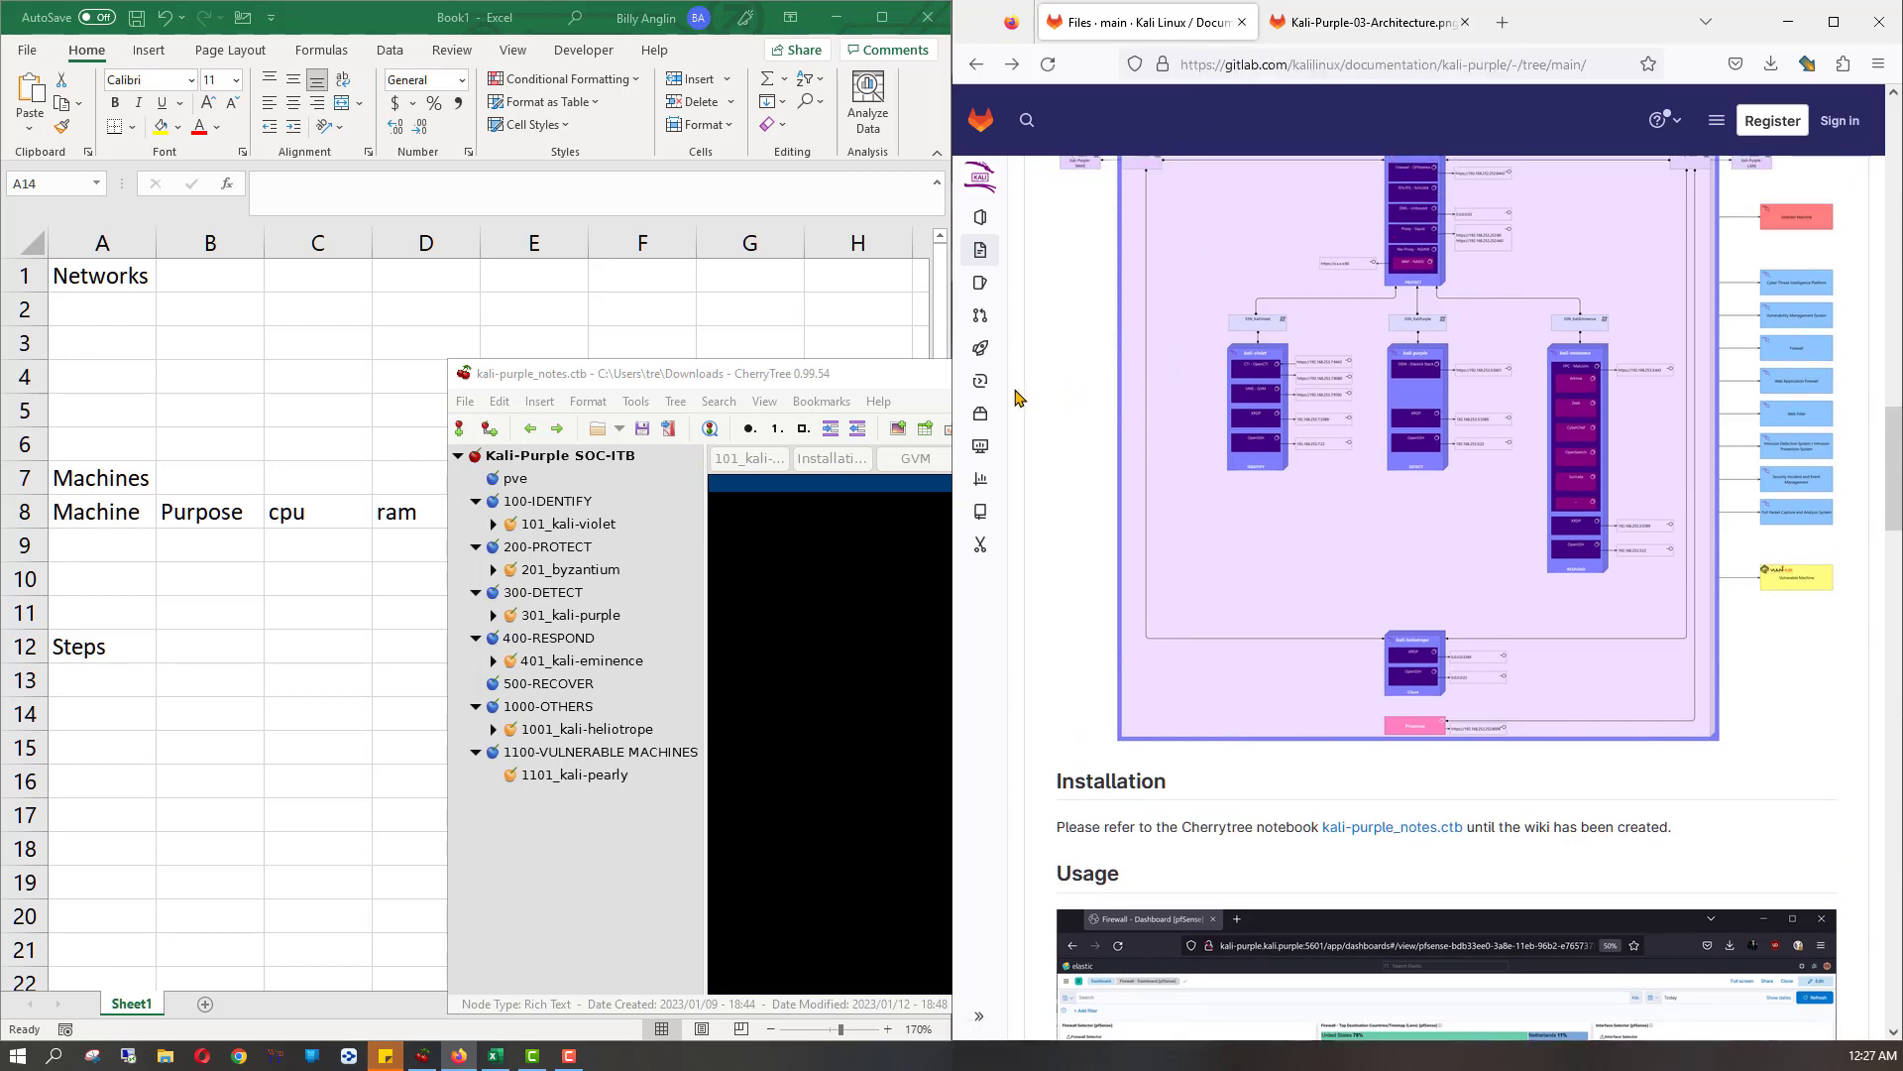
scroll(1016, 396, "up", 6)
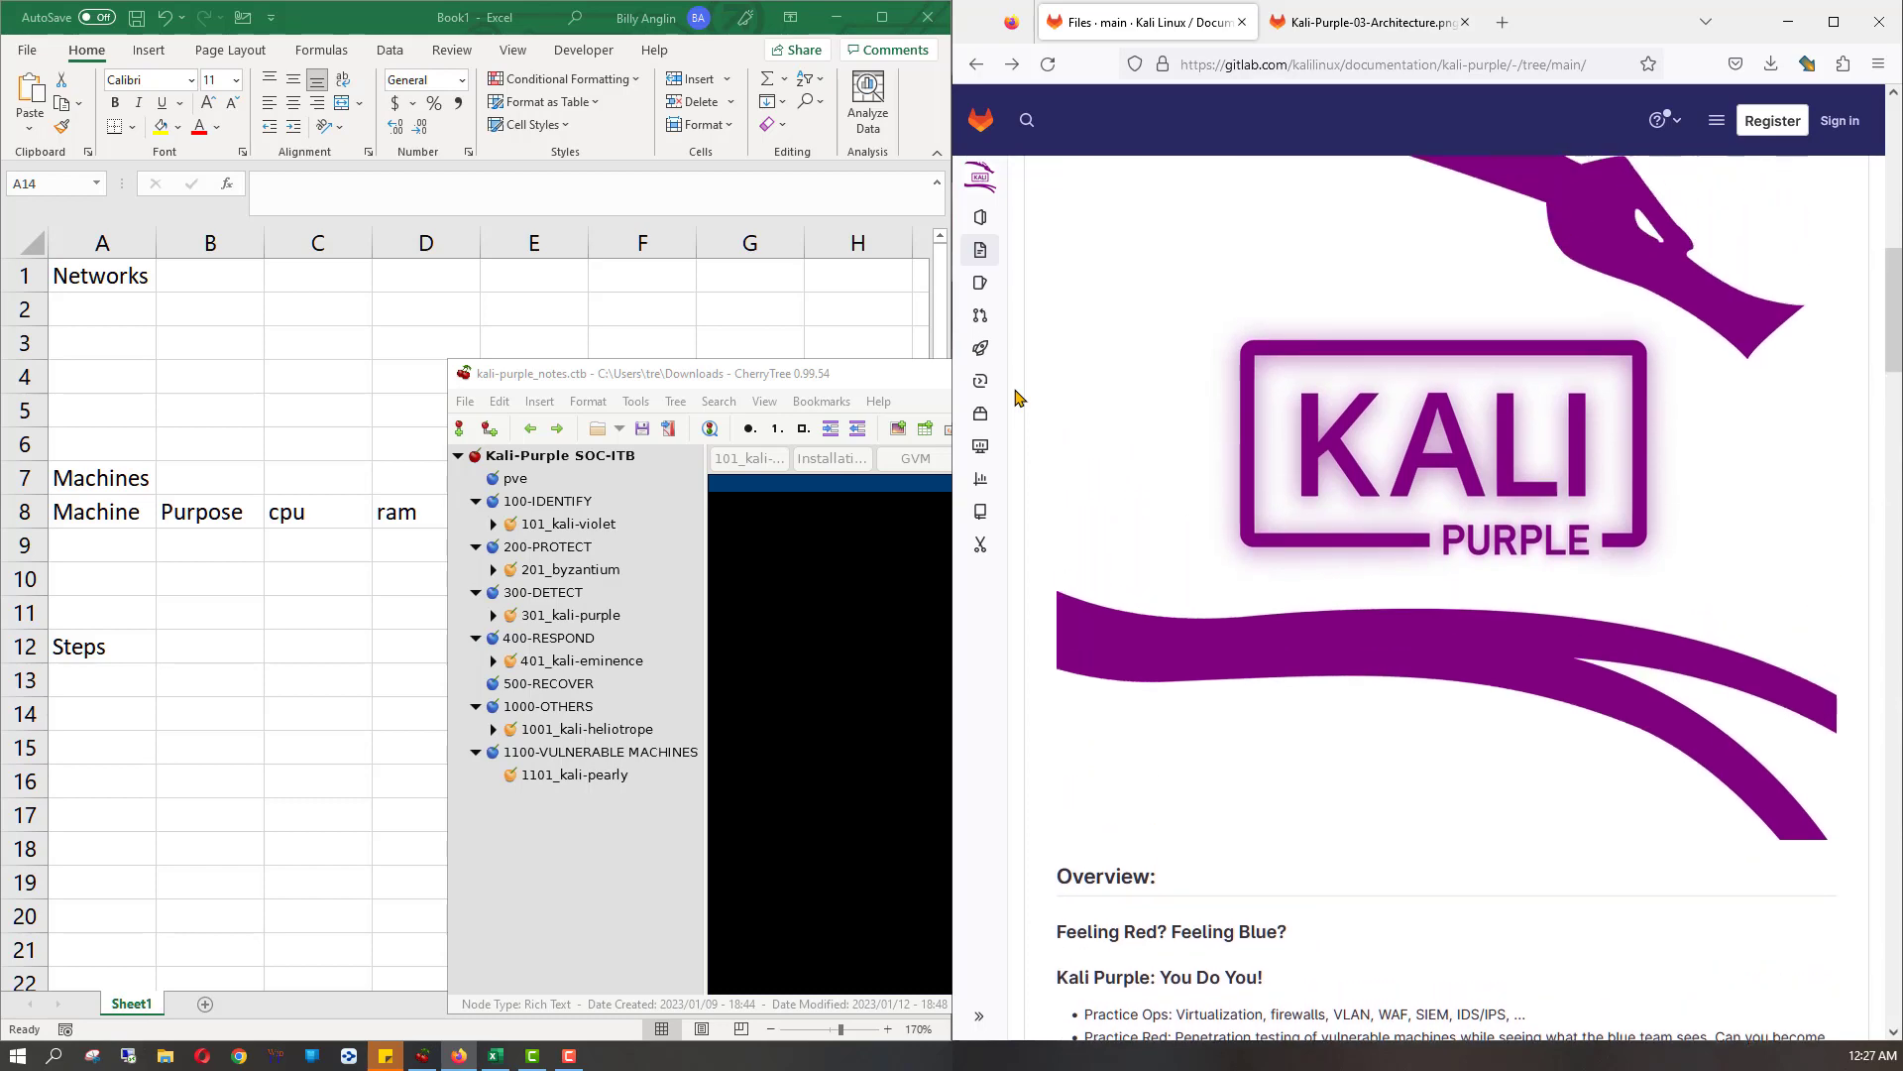
scroll(1016, 396, "up", 6)
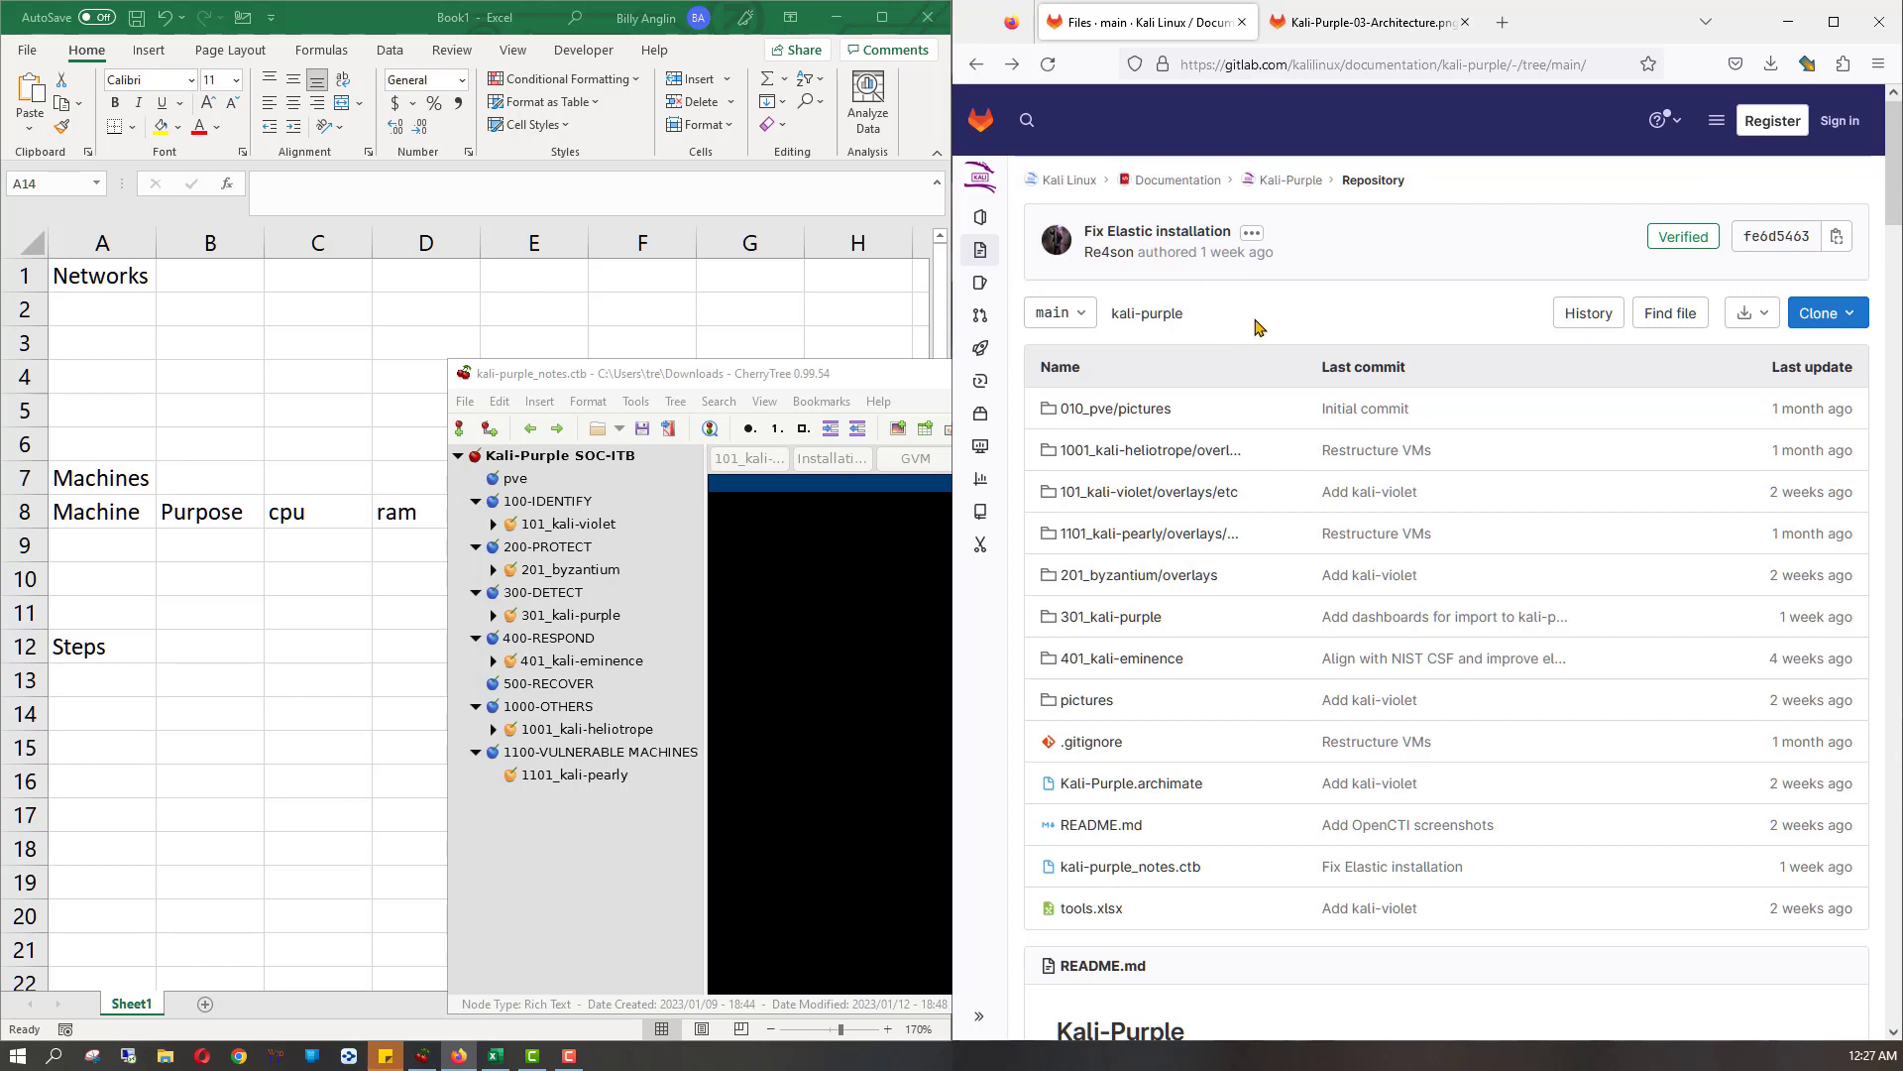
scroll(1255, 336, "down", 1)
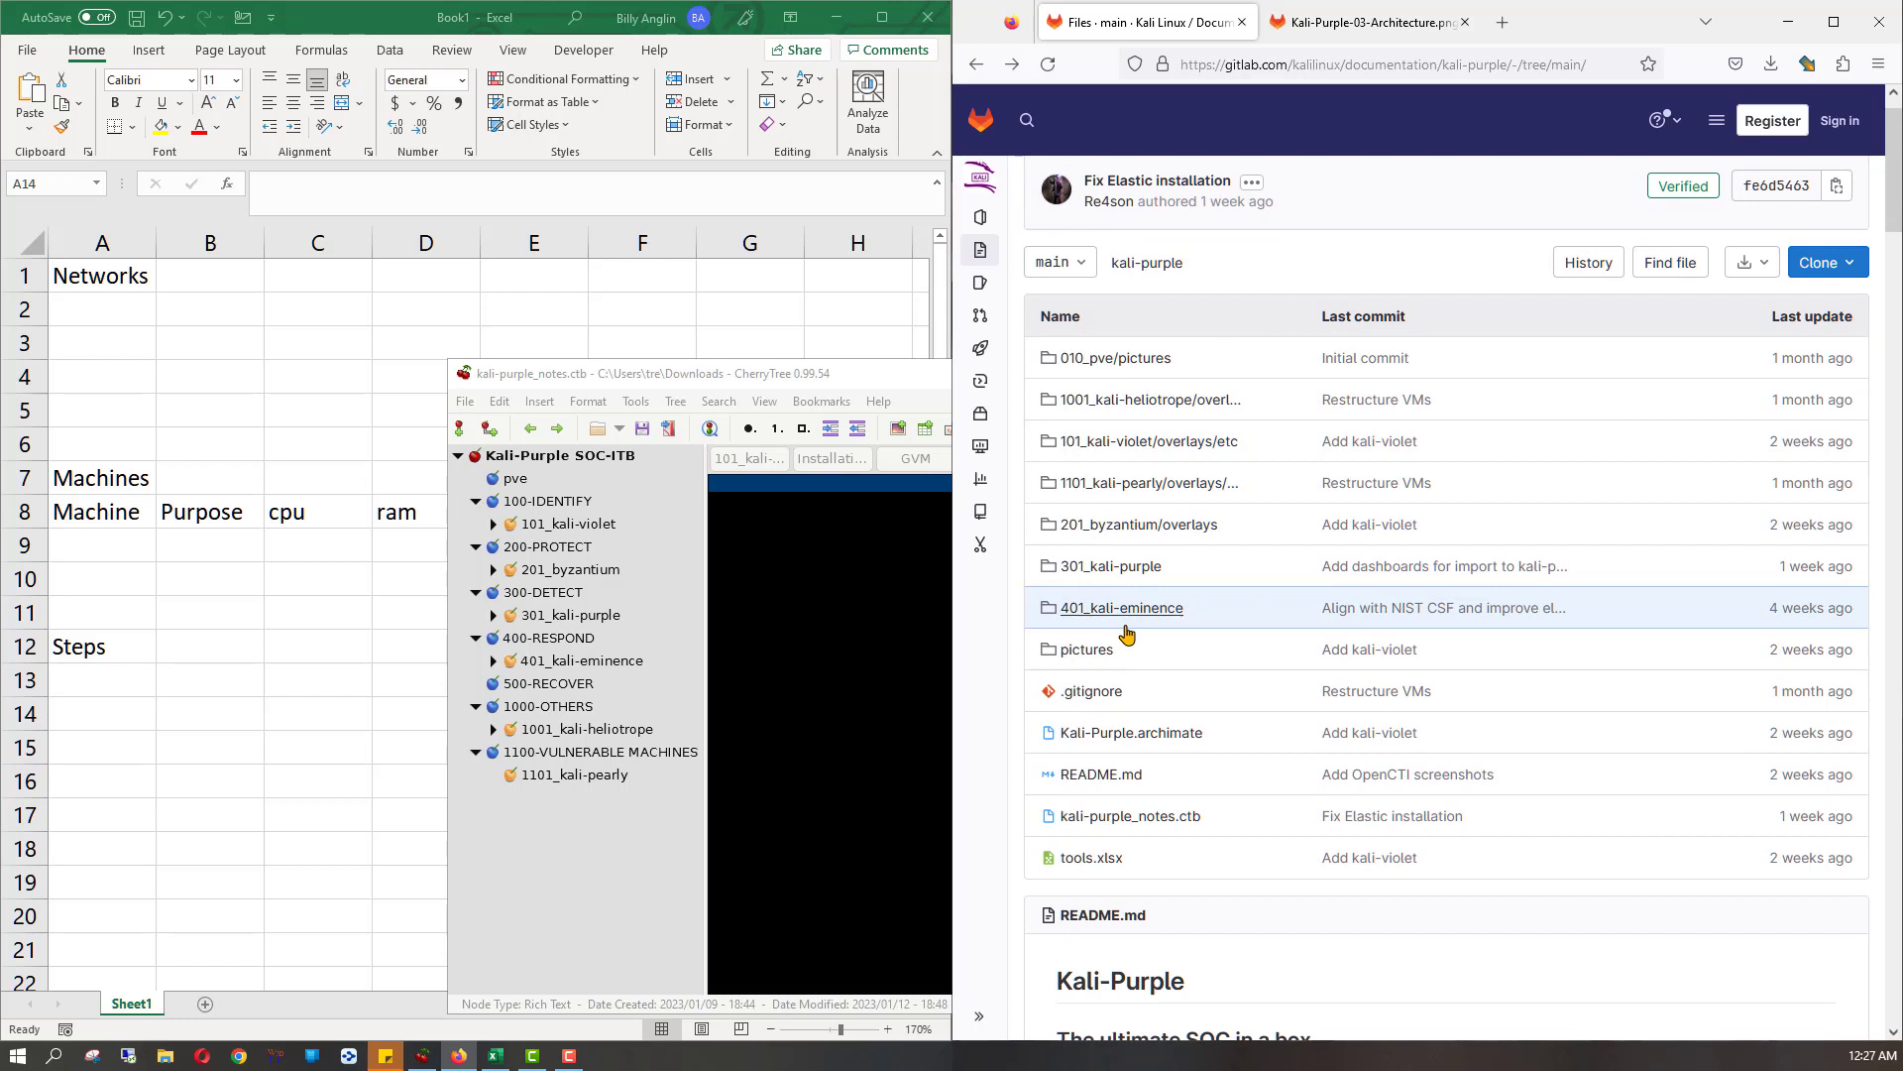
scroll(1127, 630, "down", 1)
scroll(1128, 634, "down", 3)
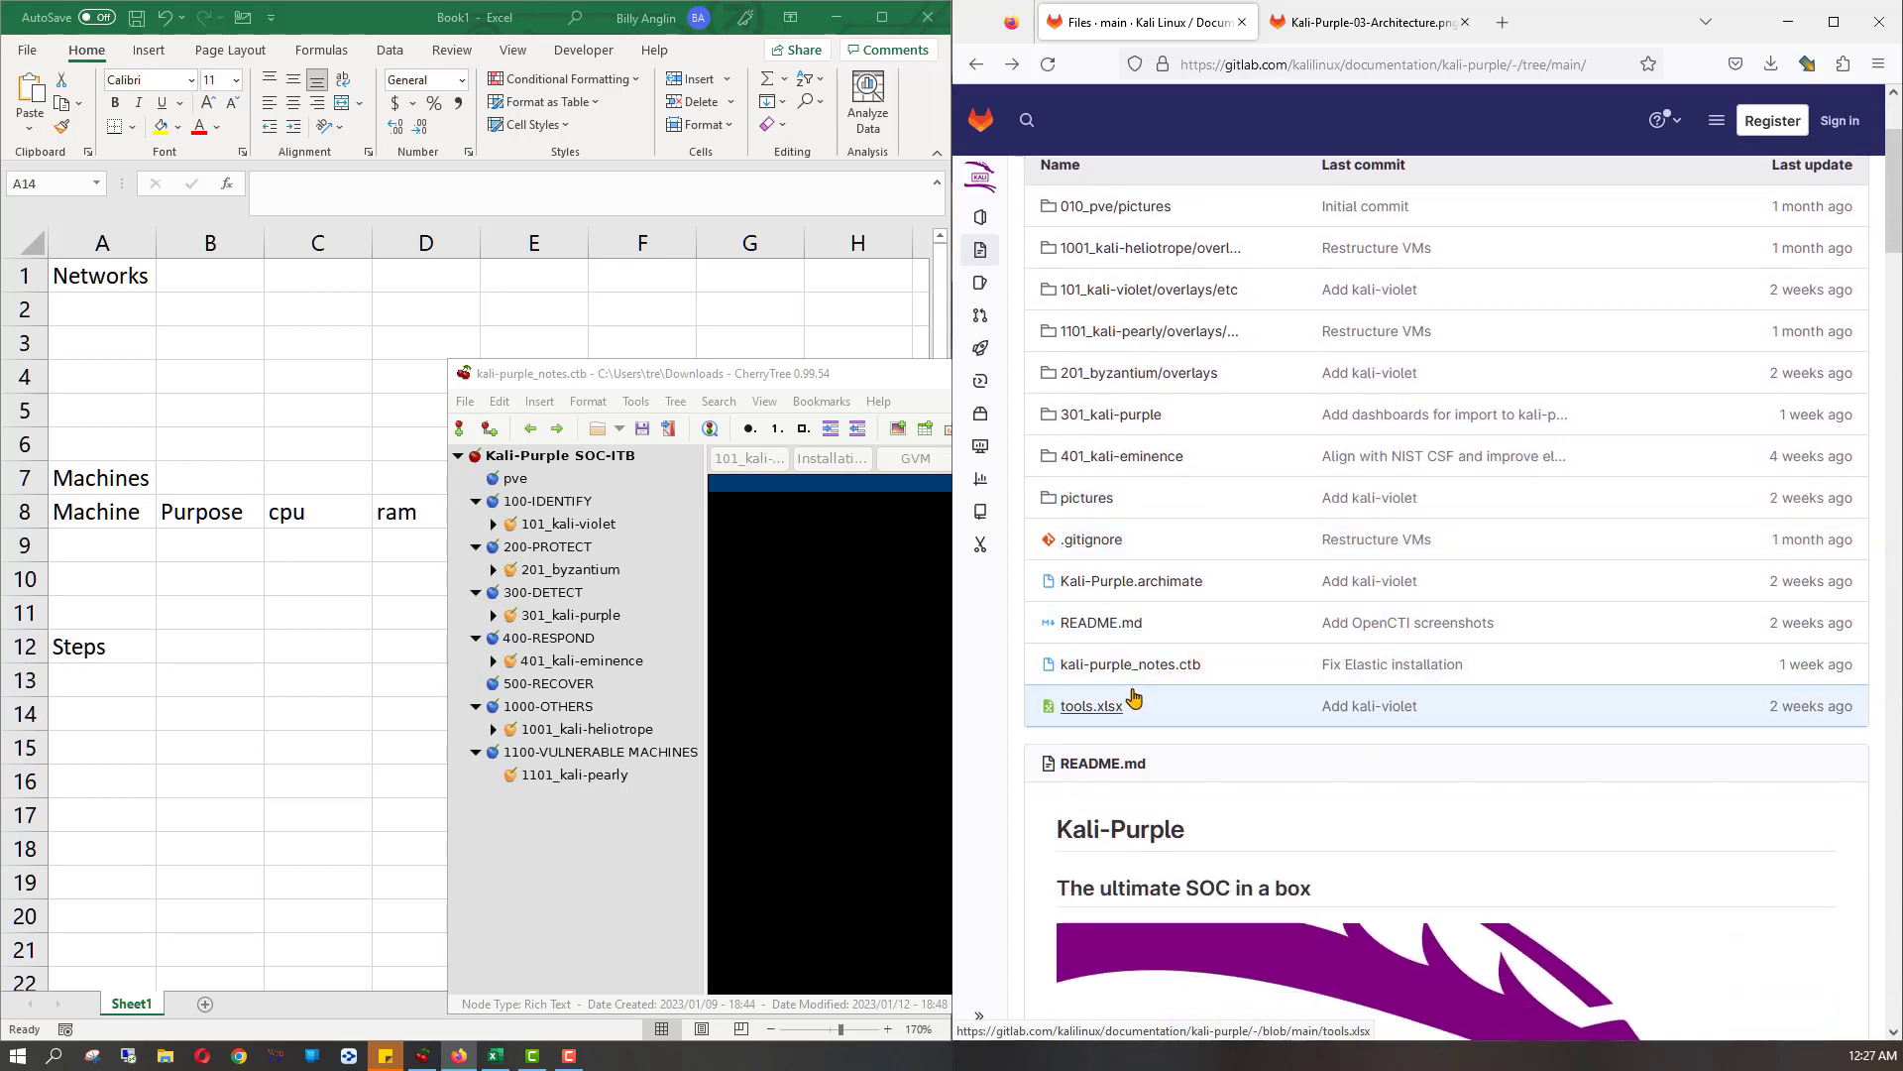
scroll(1135, 699, "down", 1)
scroll(1134, 698, "down", 5)
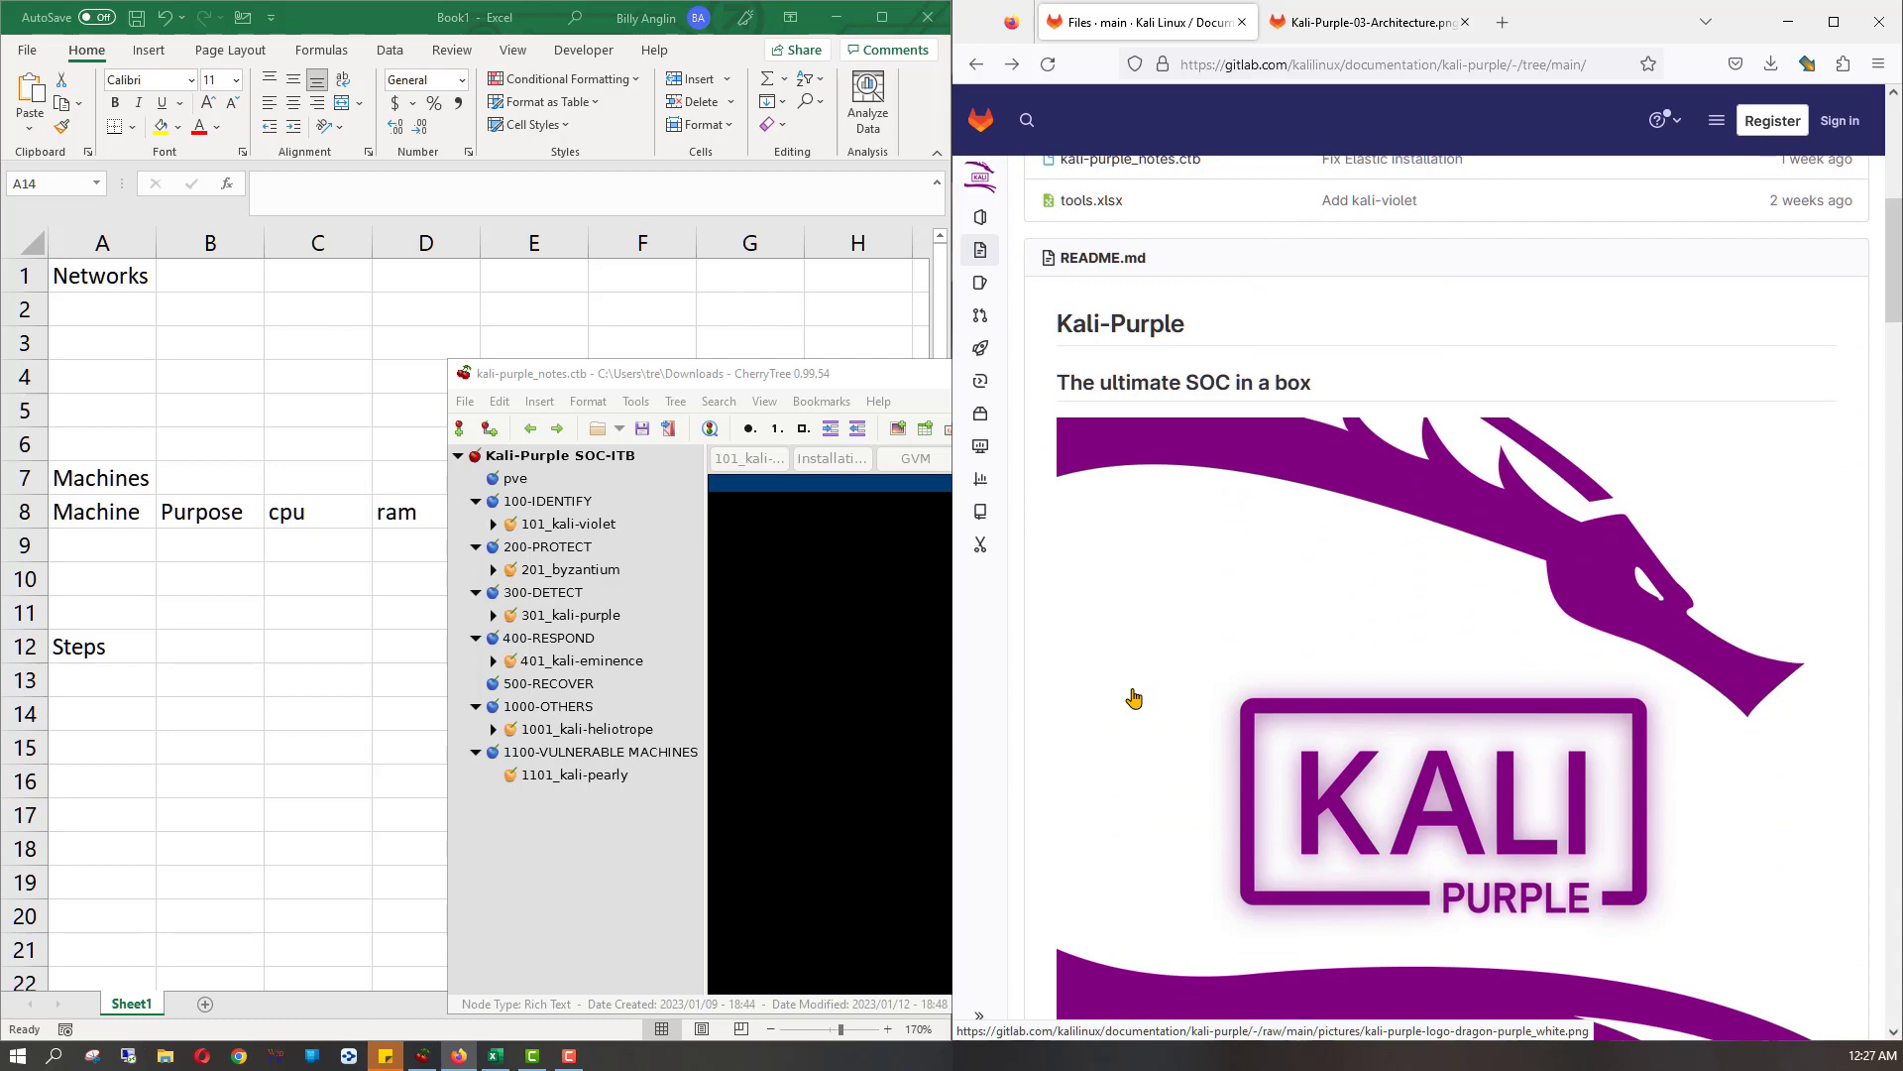
scroll(1134, 698, "down", 1)
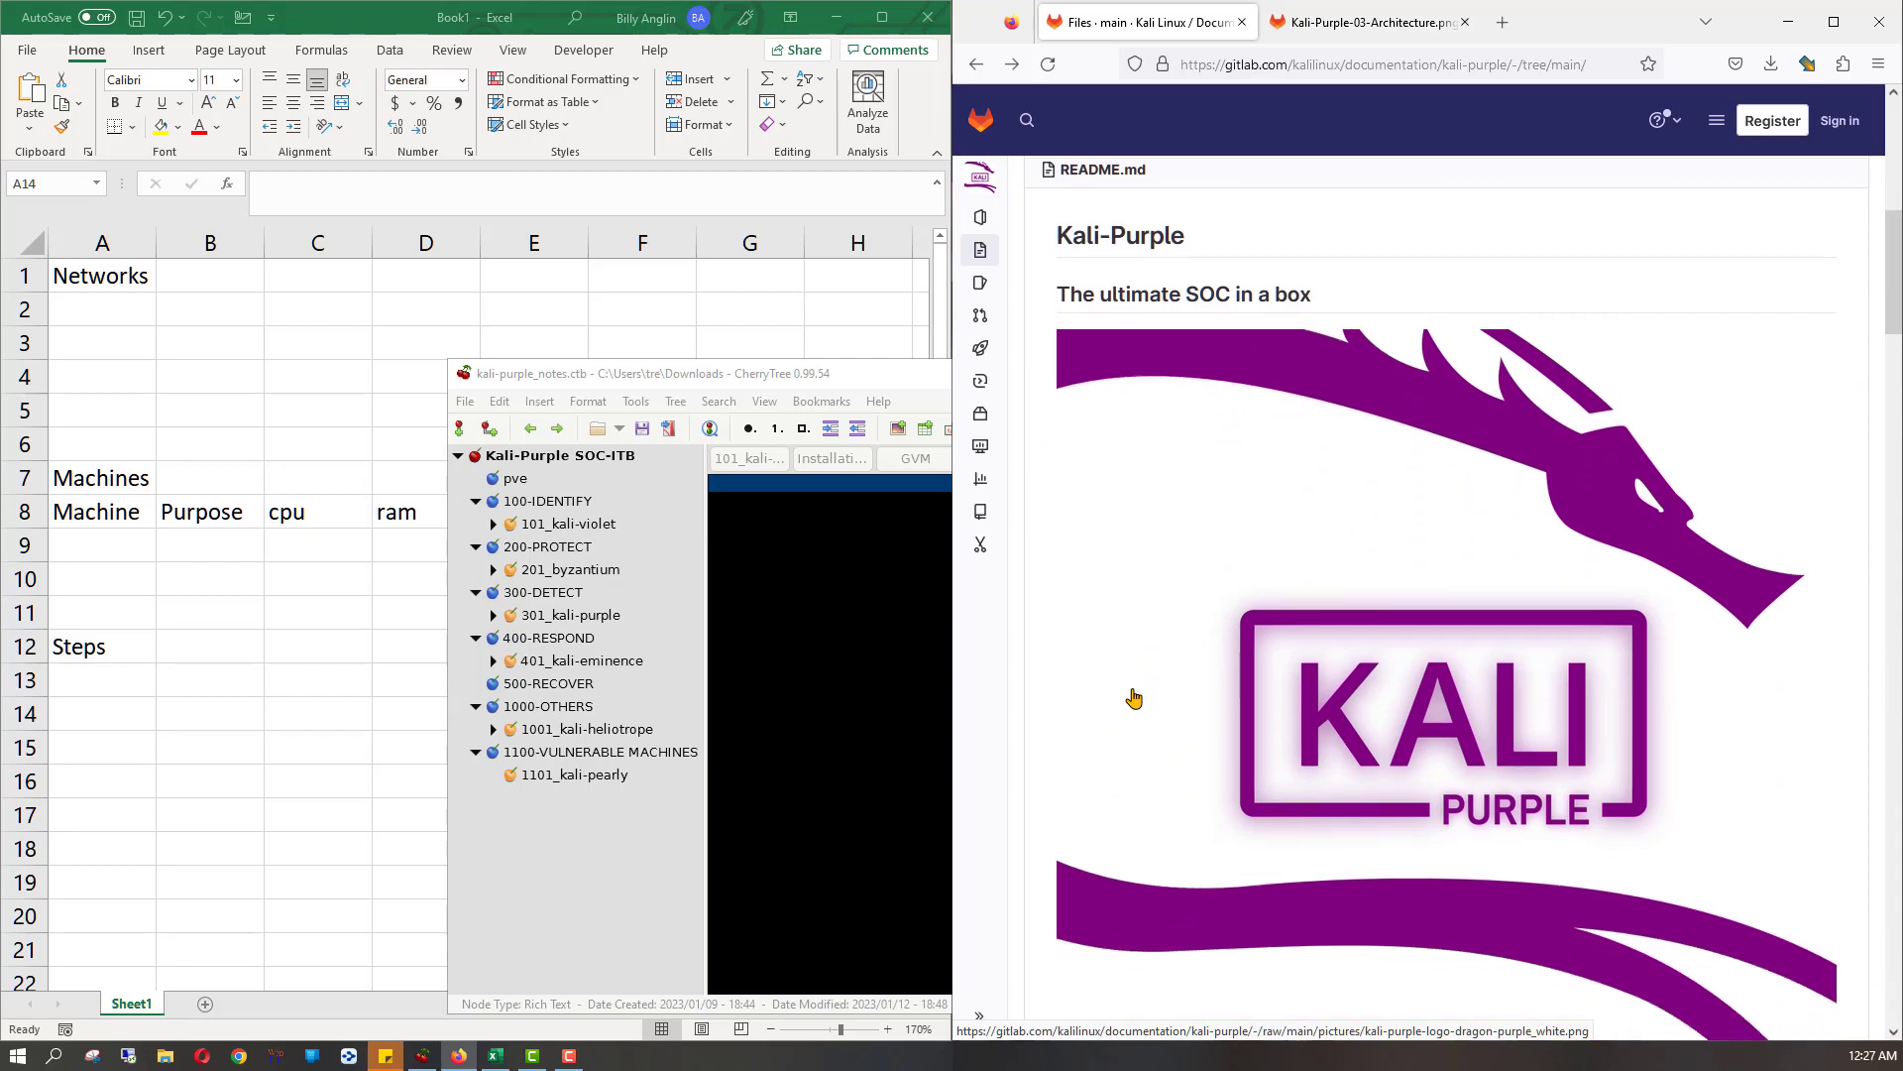
scroll(1134, 699, "down", 2)
scroll(1134, 699, "down", 10)
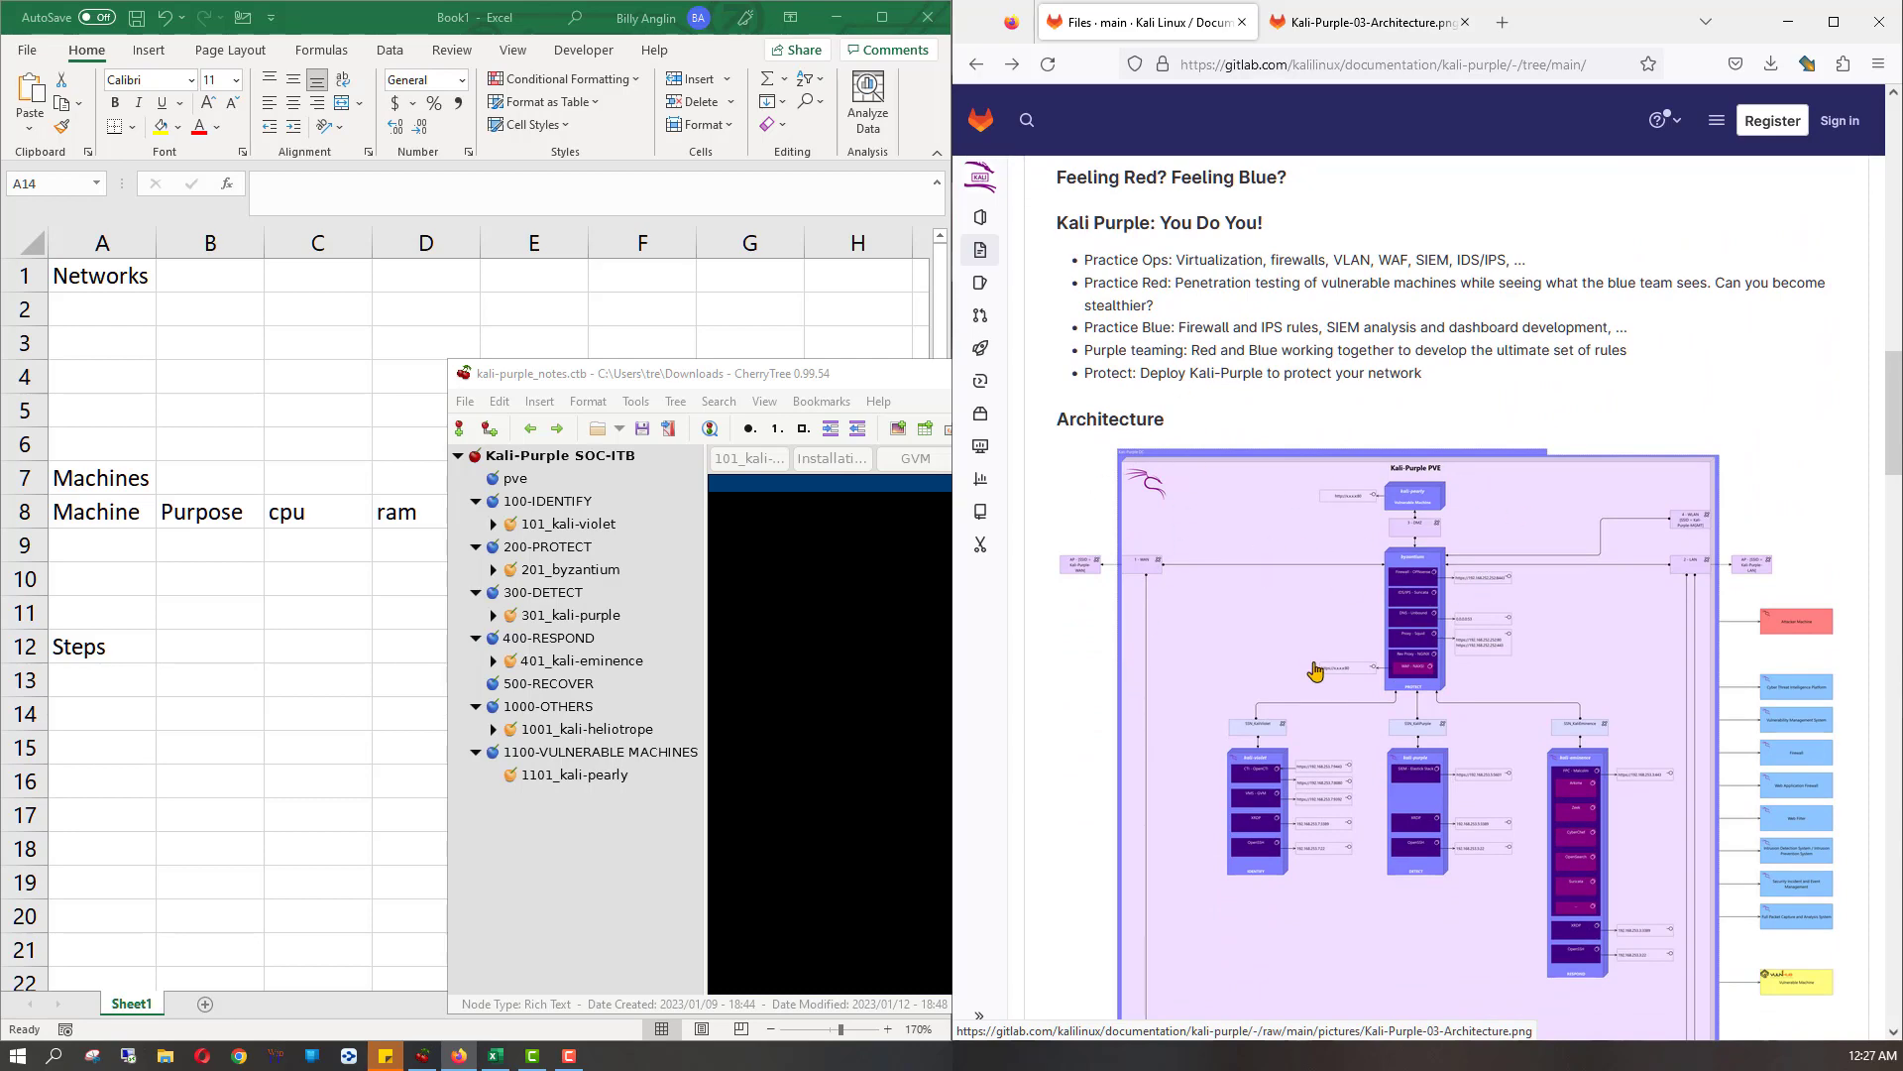
scroll(1316, 671, "down", 10)
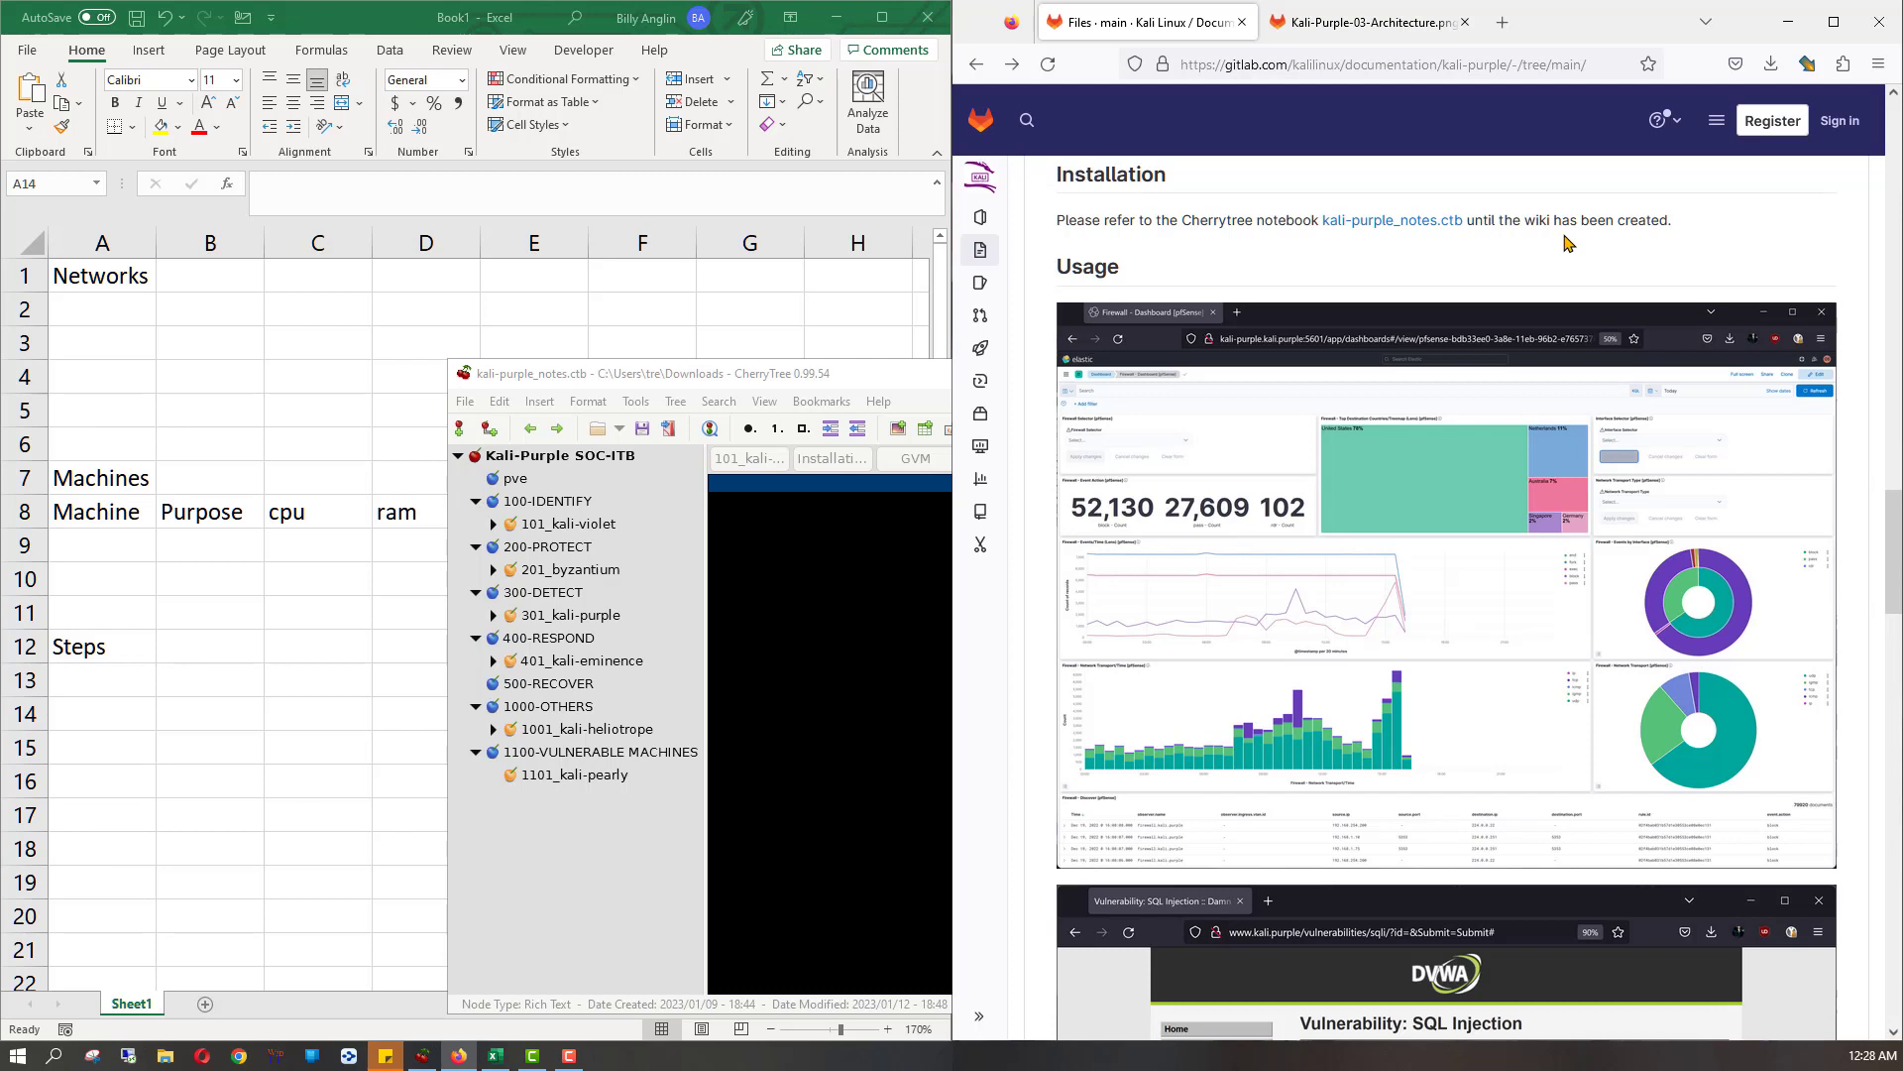
- Bring the CherryTree notebook forward, then return to the repository README and examine its architecture diagram
left_click(858, 386)
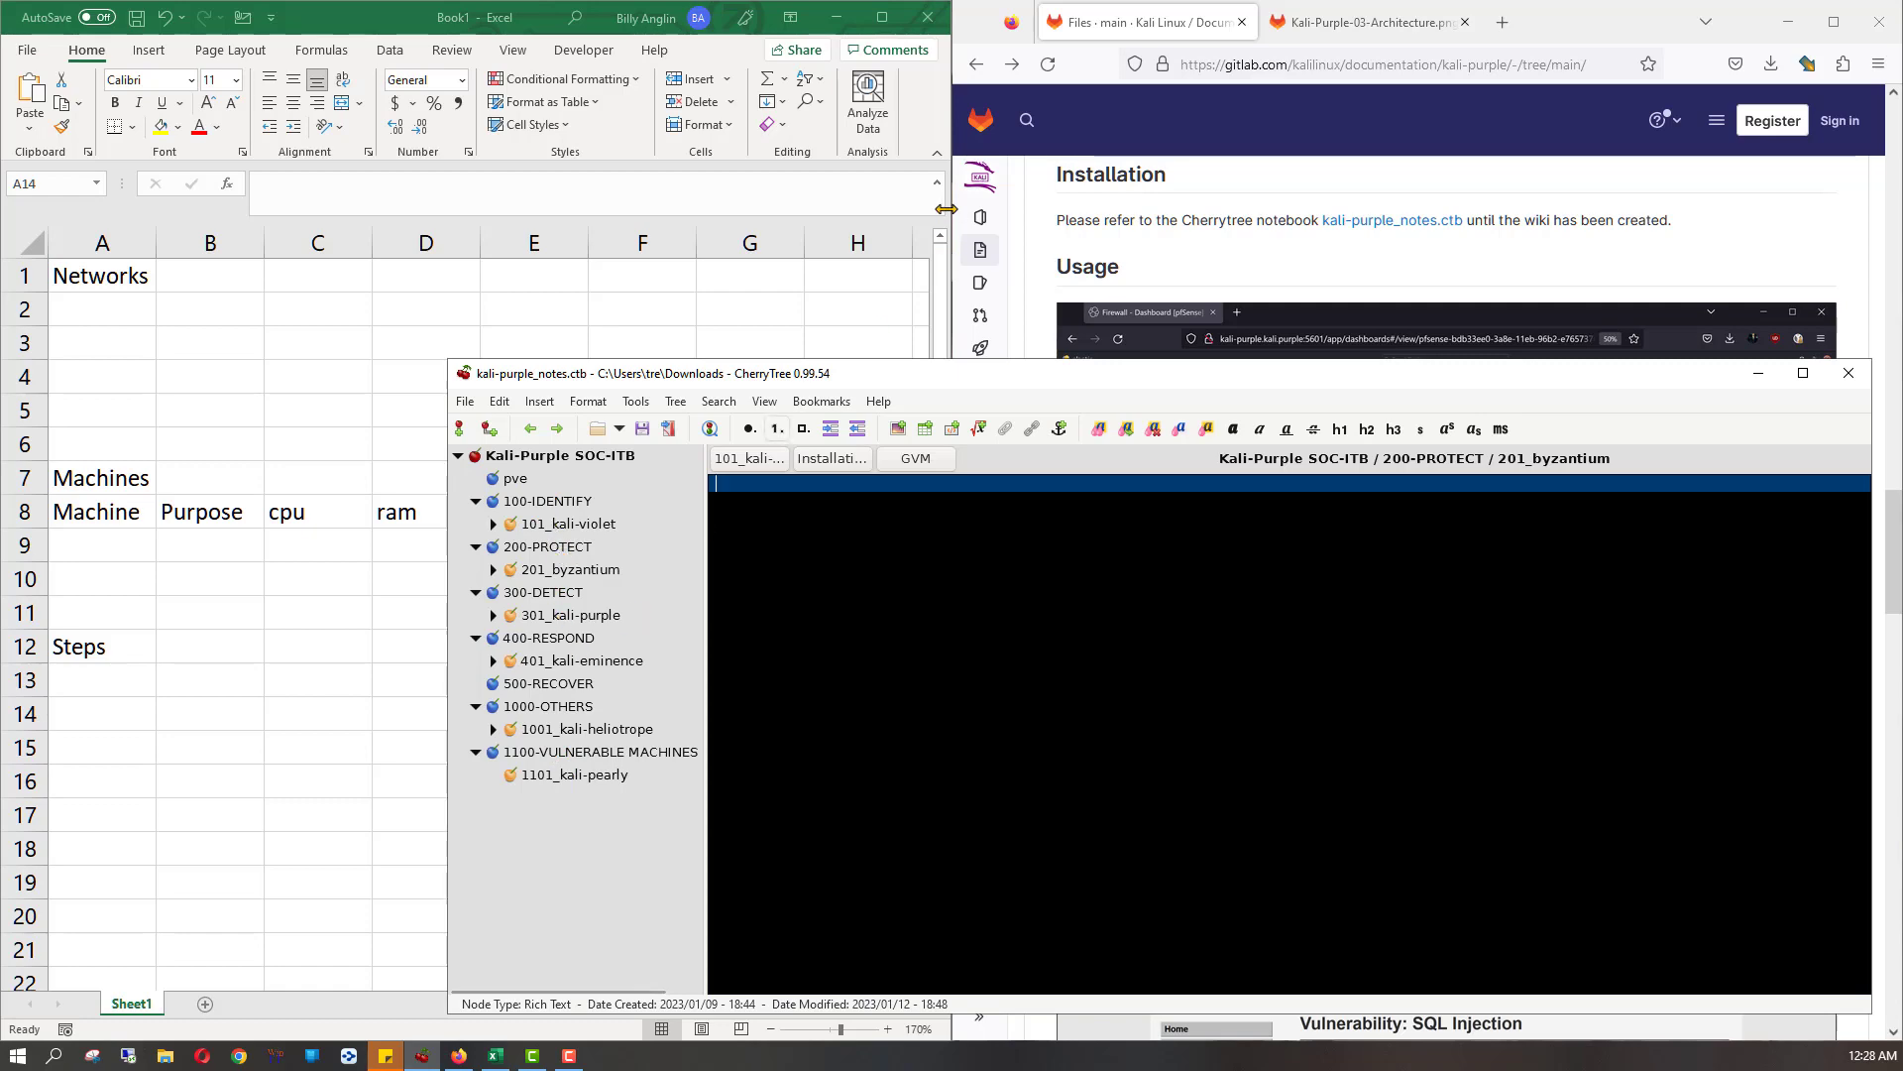
left_click(1247, 222)
scroll(1247, 222, "up", 10)
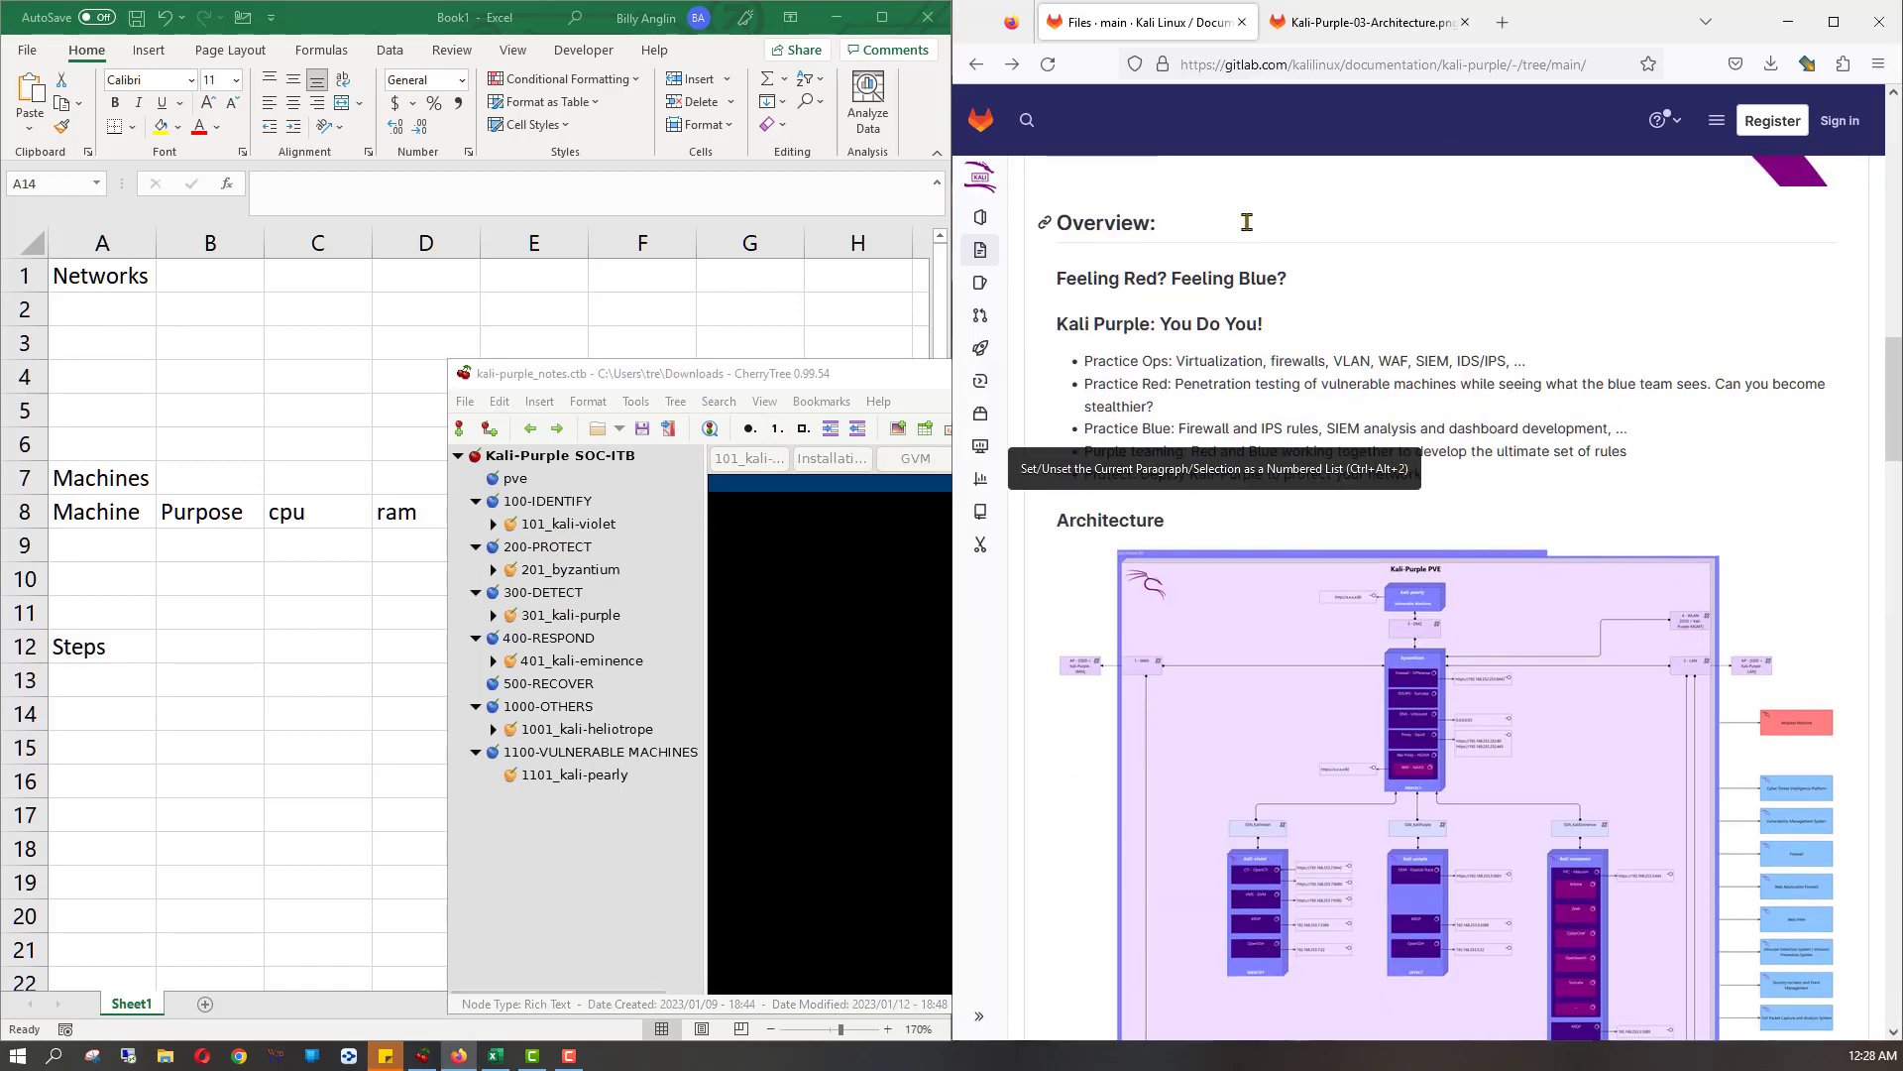
scroll(1247, 222, "down", 2)
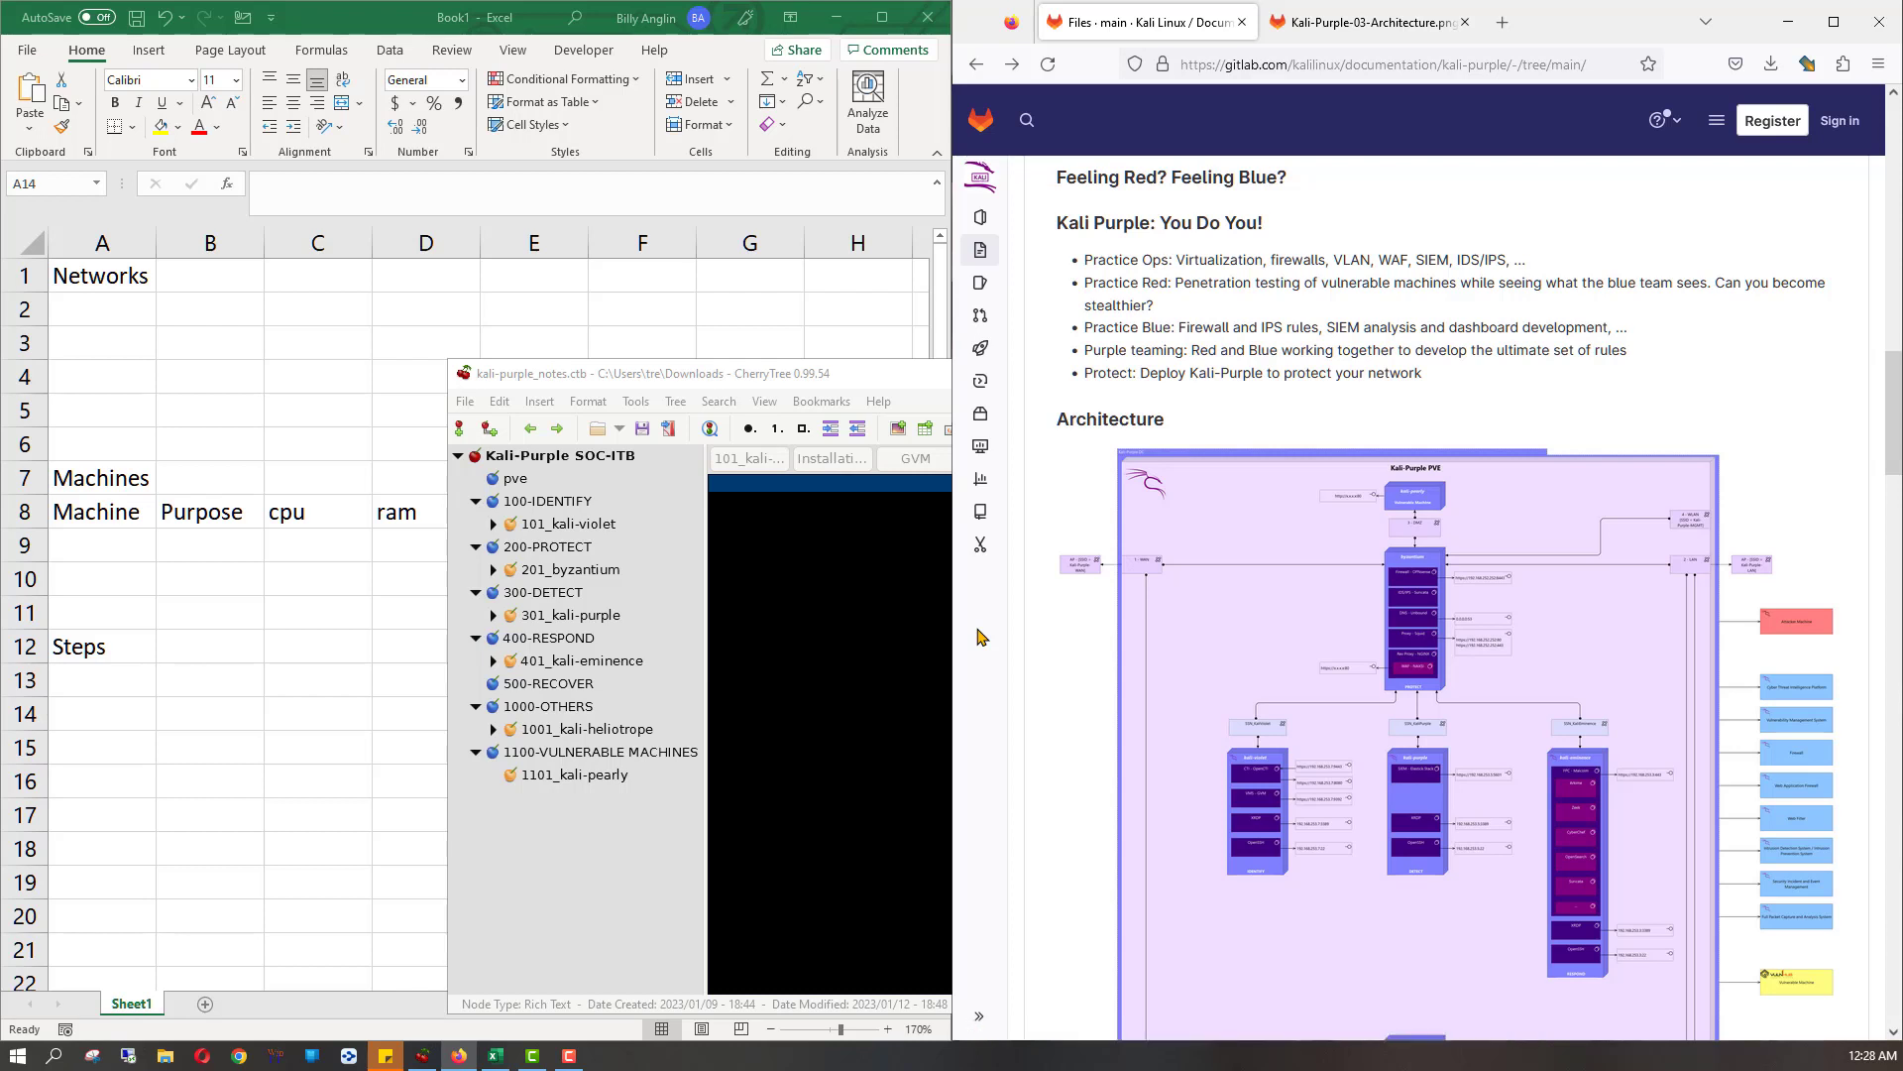
- Switch to the kali-purple_notes.ctb notebook in CherryTree, expand 101_kali-violet and open its Installation notes
left_click(617, 375)
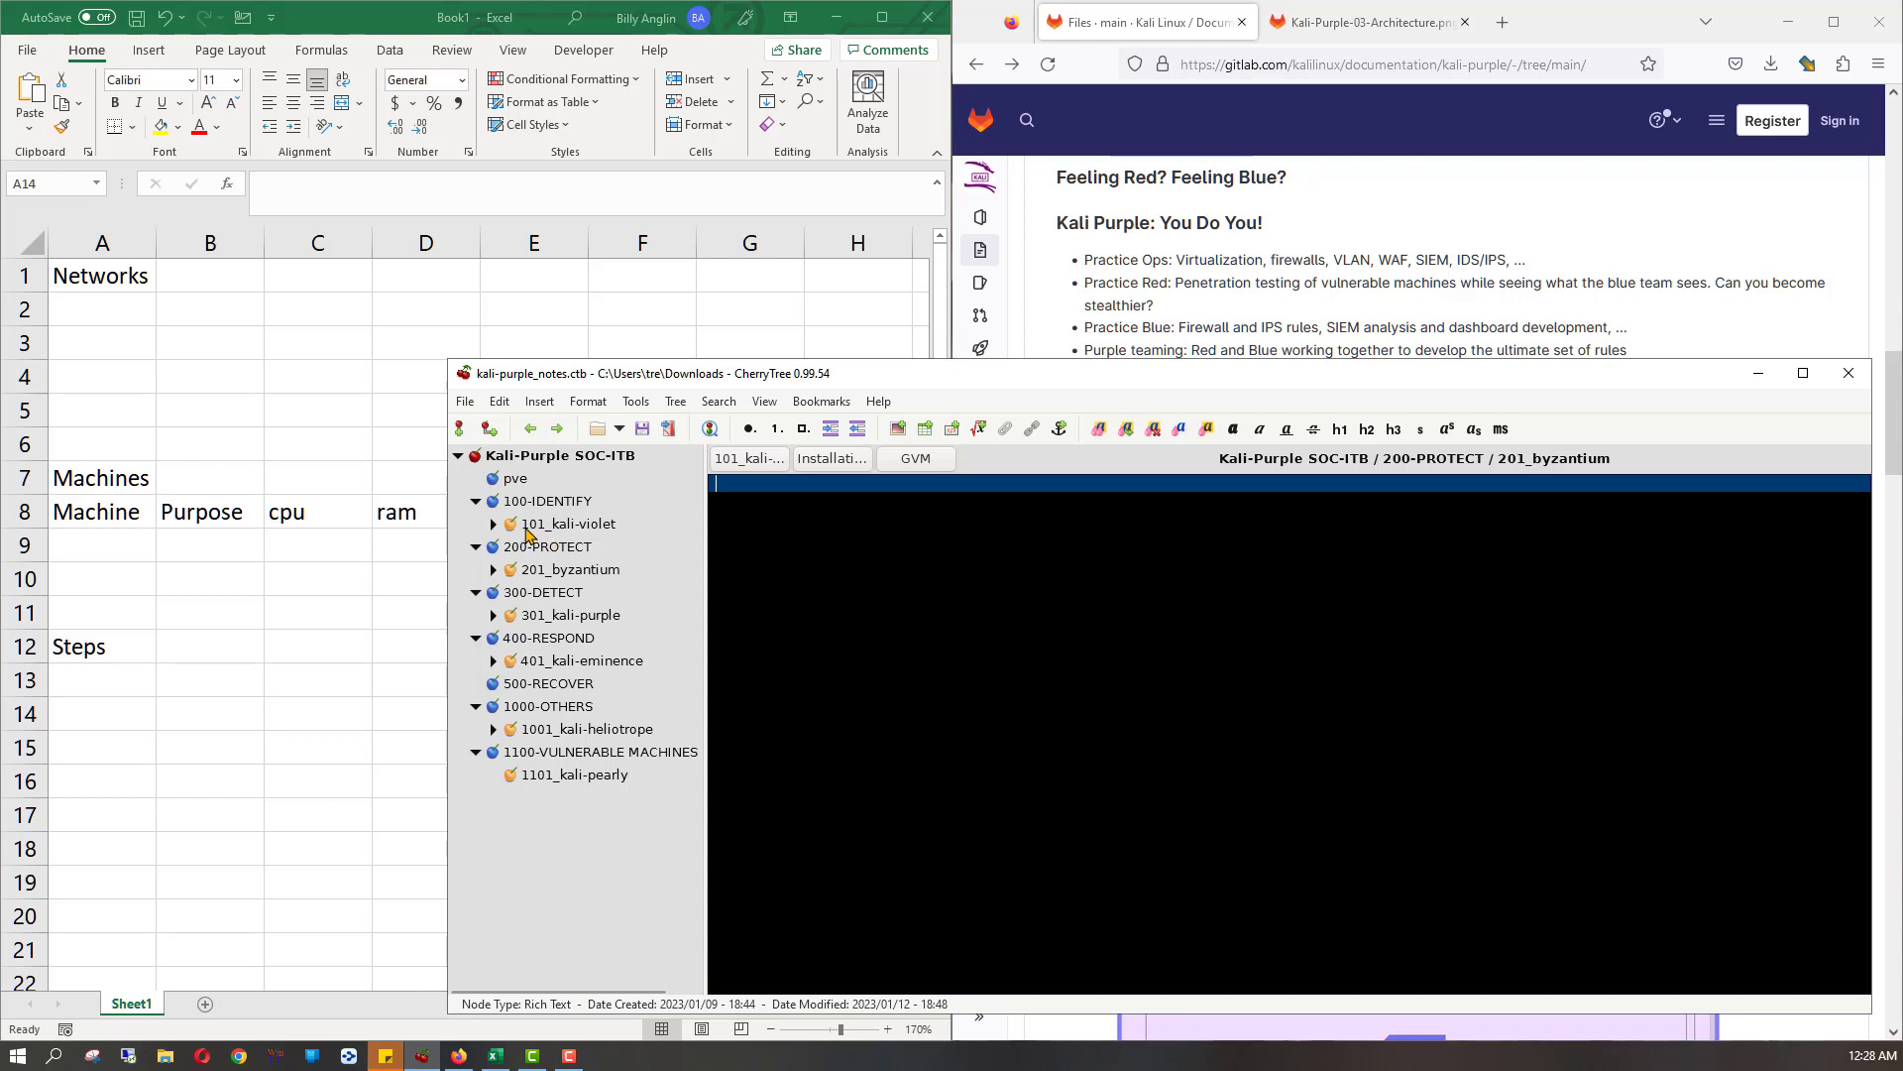
left_click(527, 534)
left_click(492, 526)
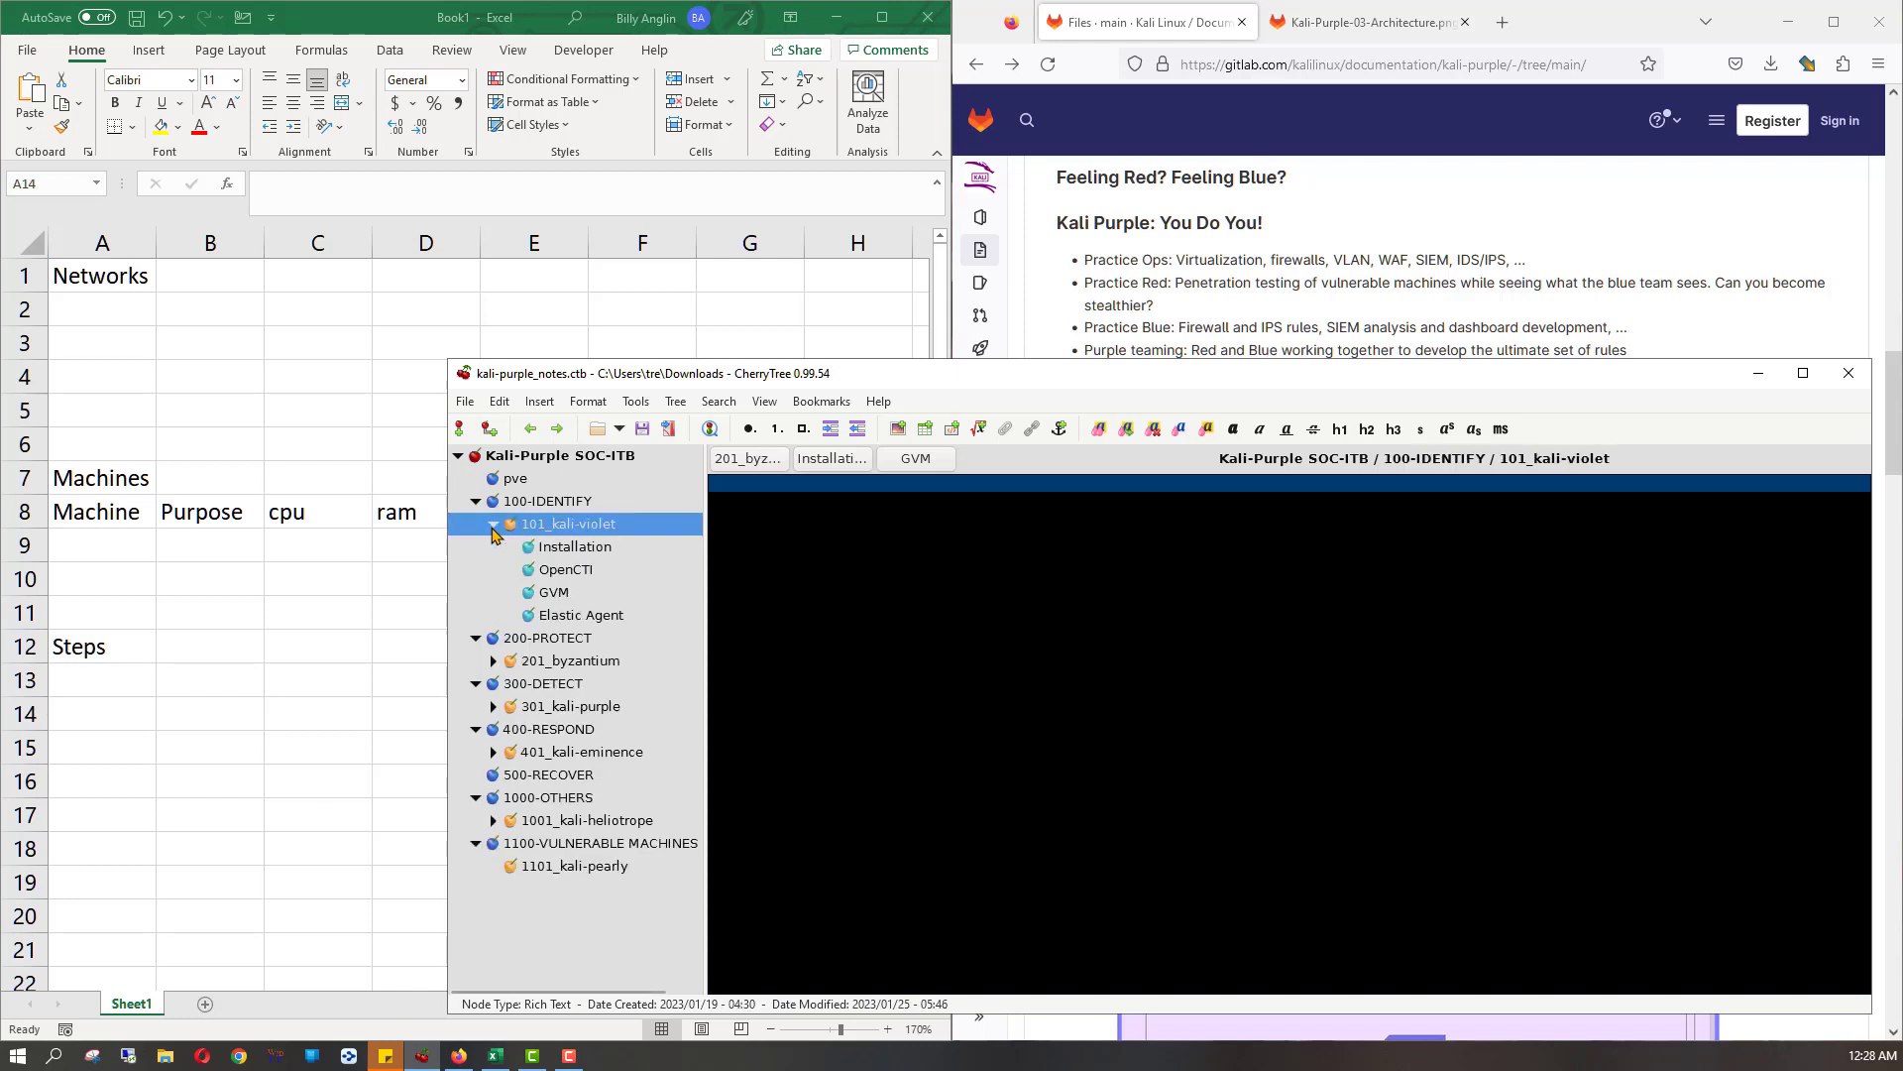
left_click(573, 550)
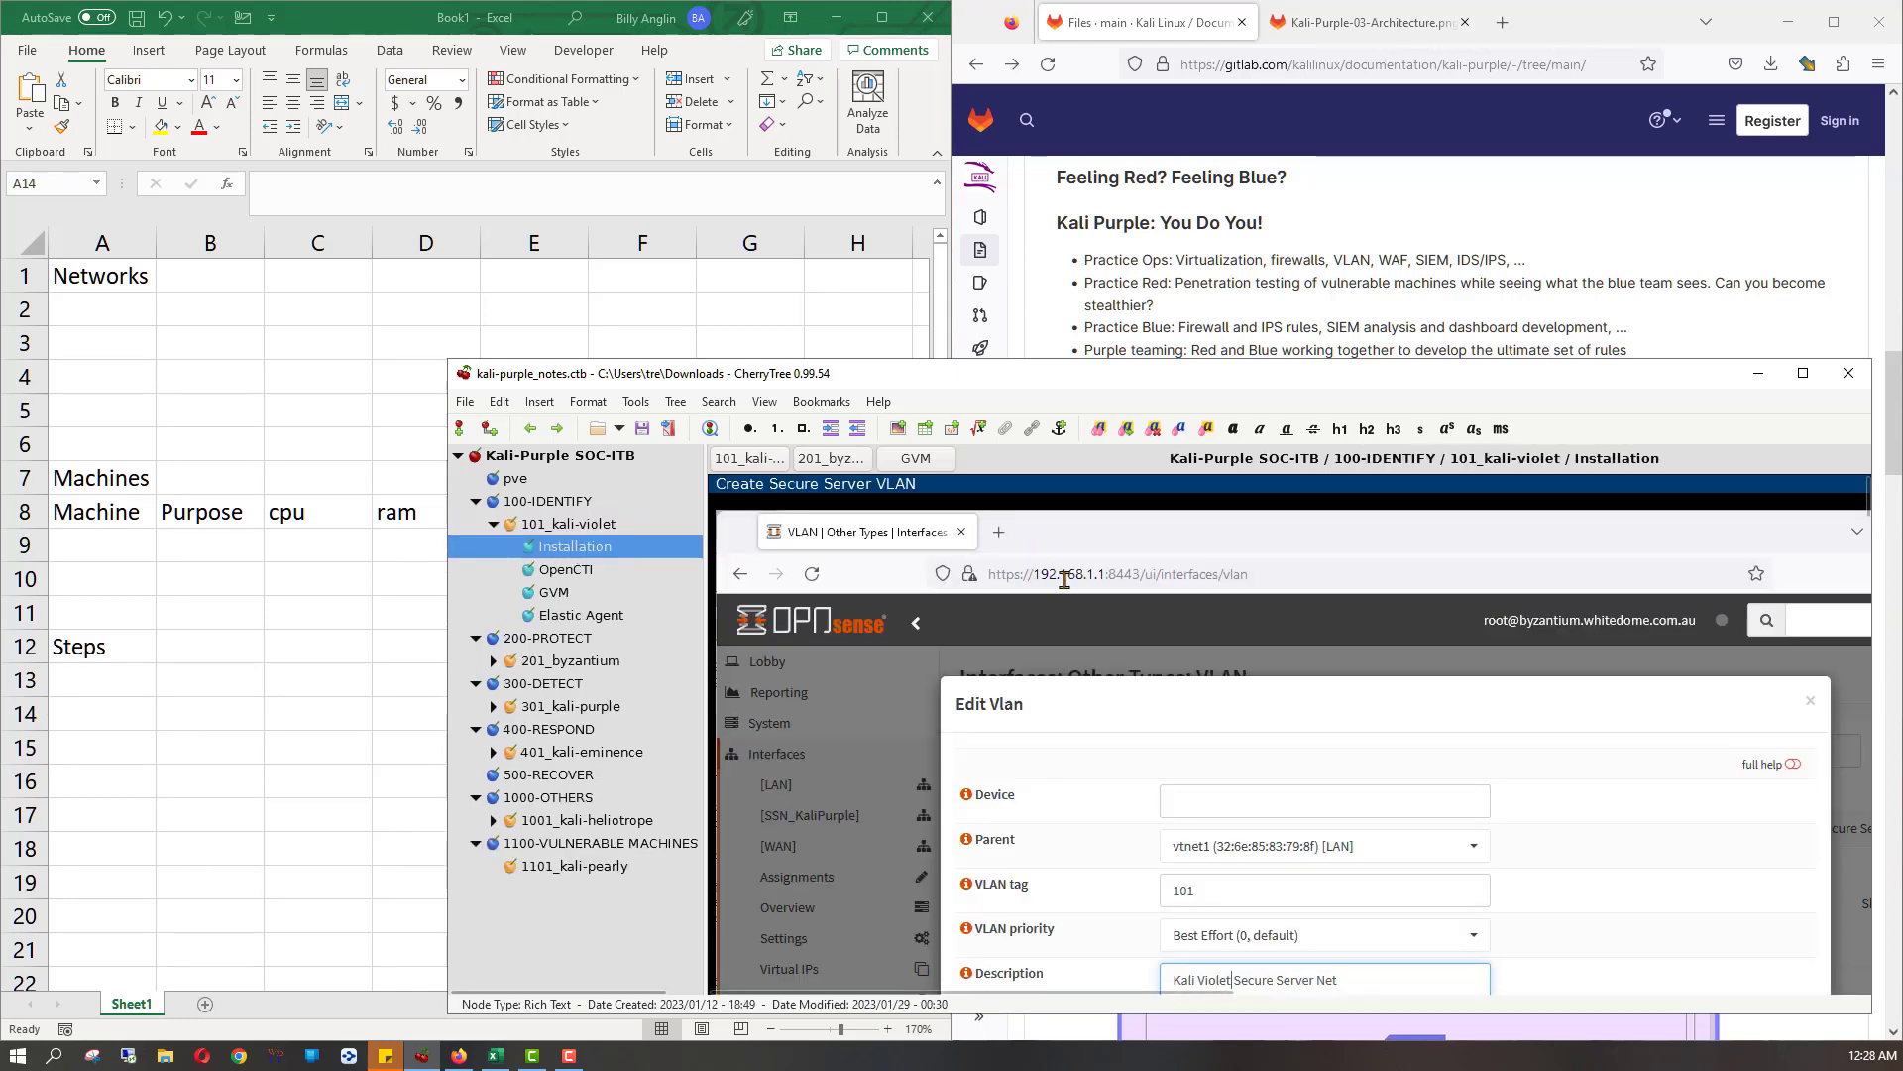
- Read the kali-violet Installation notes, covering the OPNsense VLAN, interface and firewall rule setup and the Proxmox virtual machine creation settings
scroll(1151, 665, "down", 10)
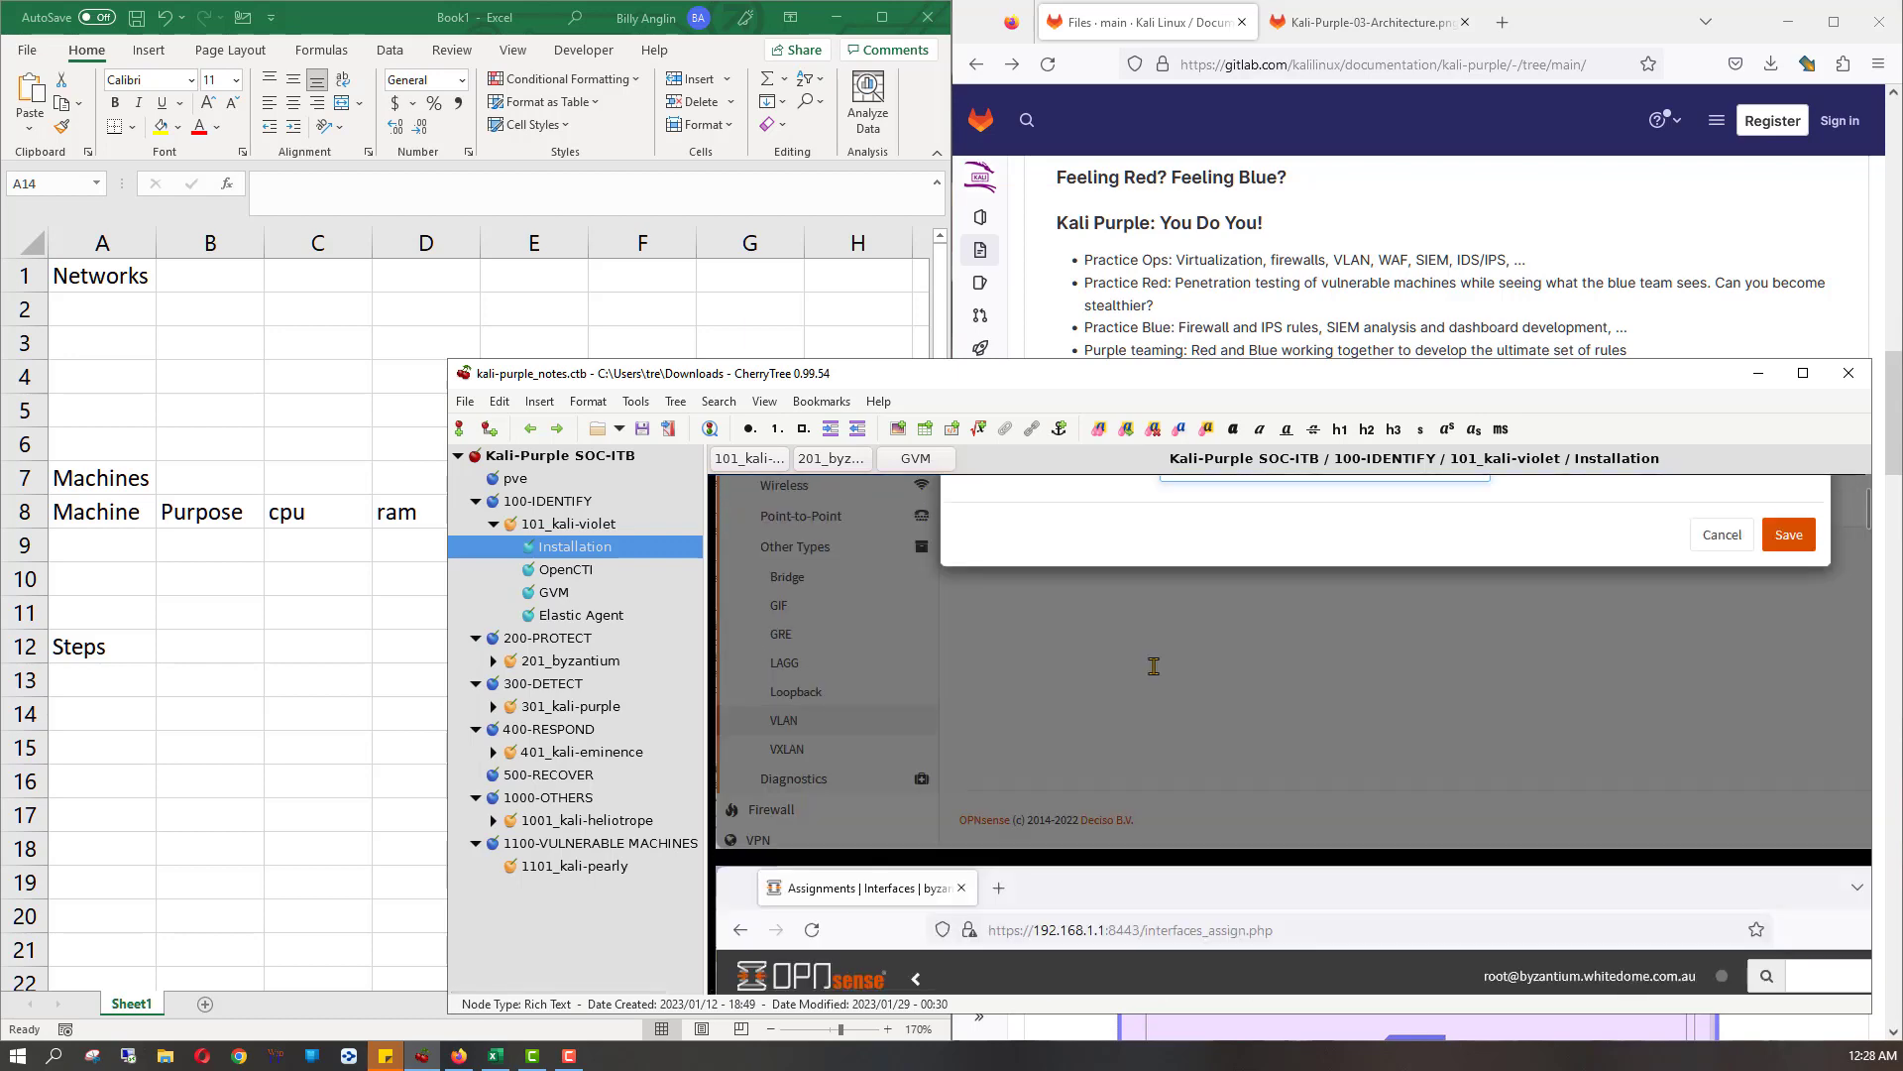
scroll(1154, 665, "down", 4)
scroll(1154, 665, "up", 8)
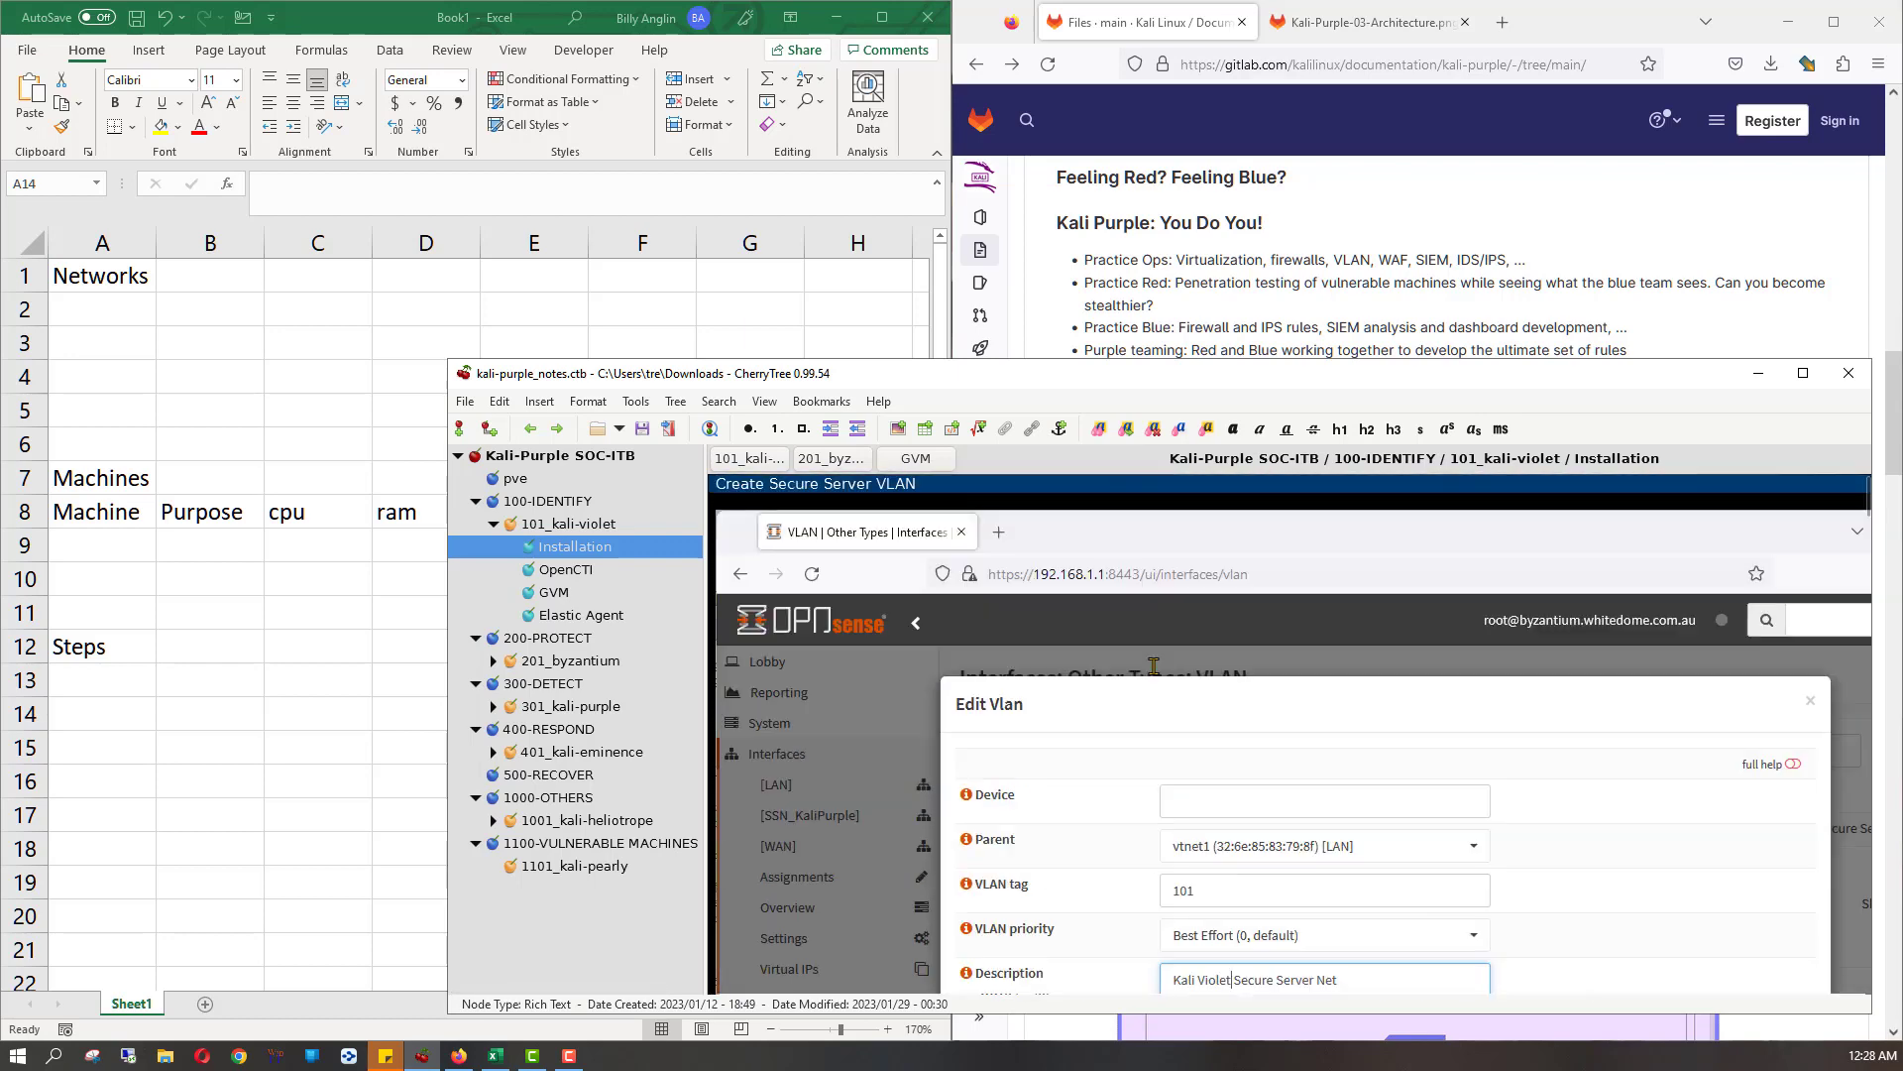
scroll(1154, 666, "down", 7)
scroll(1154, 665, "down", 8)
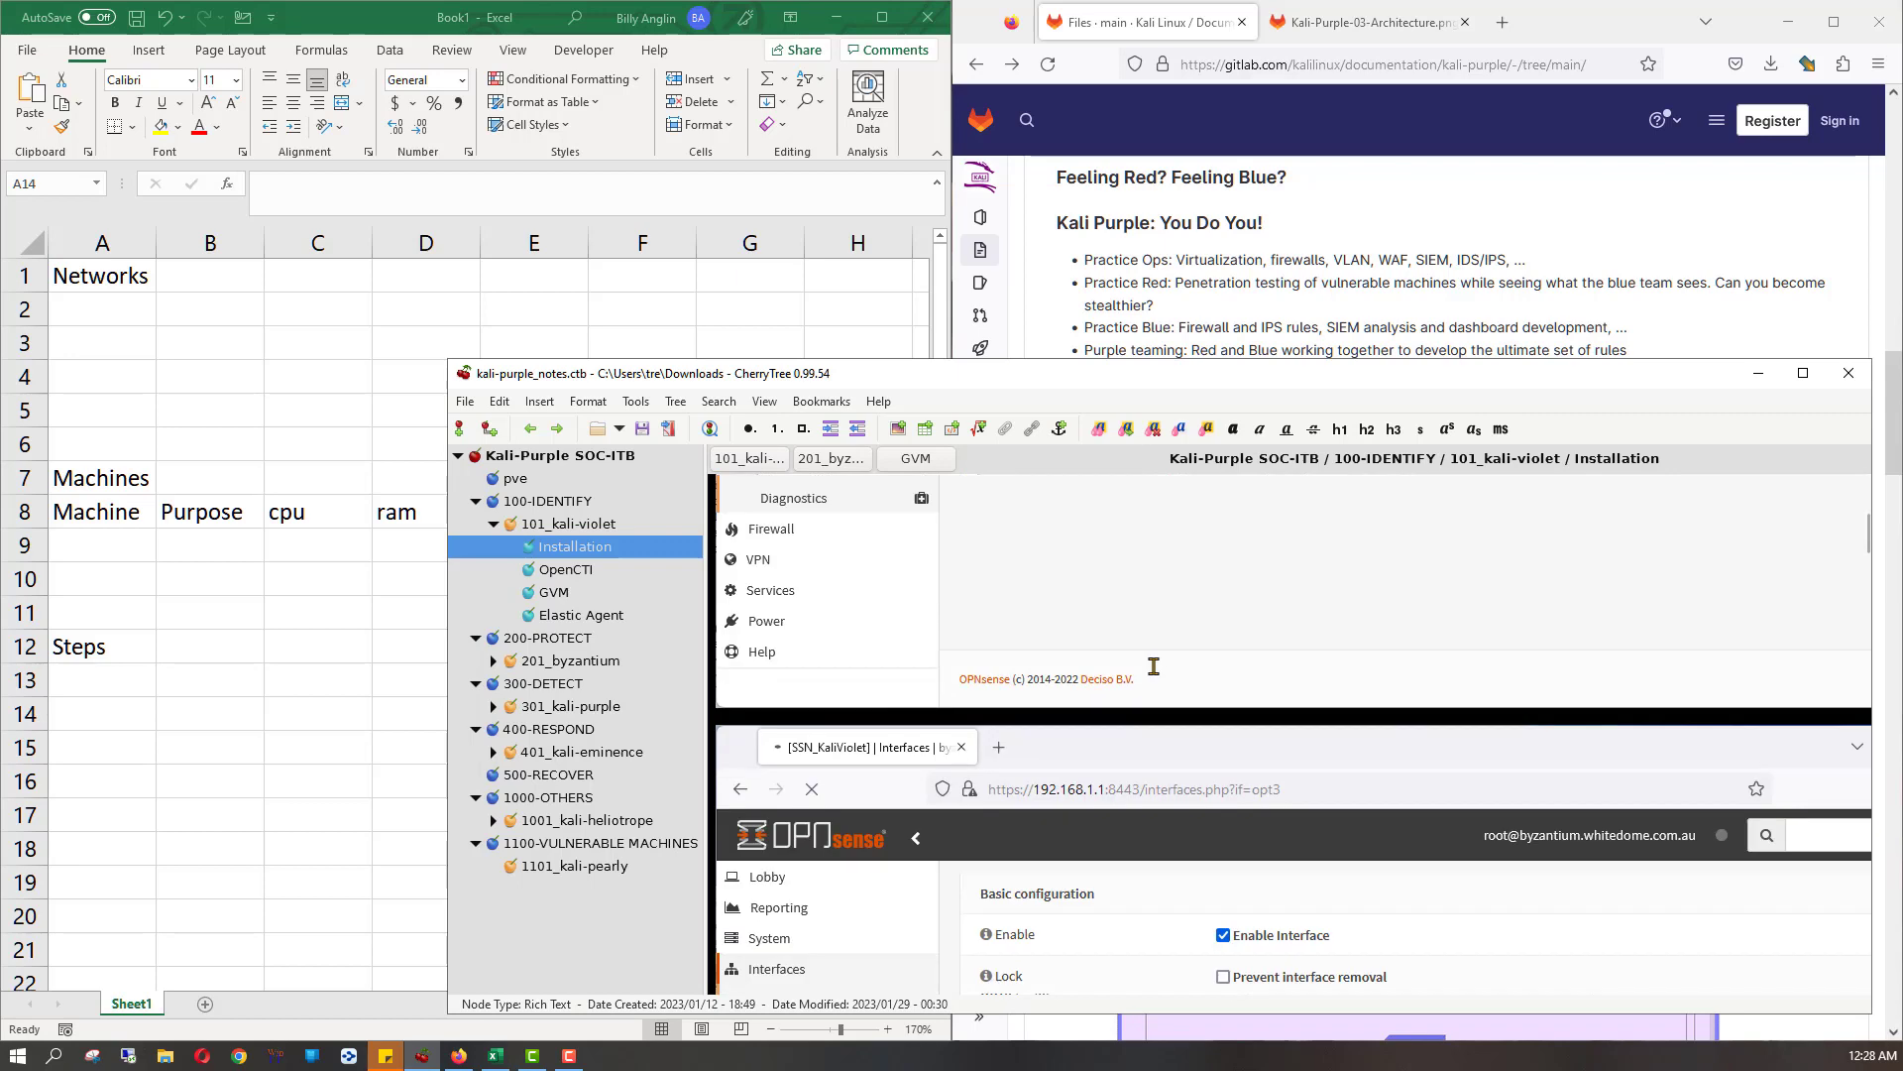
scroll(1154, 665, "down", 10)
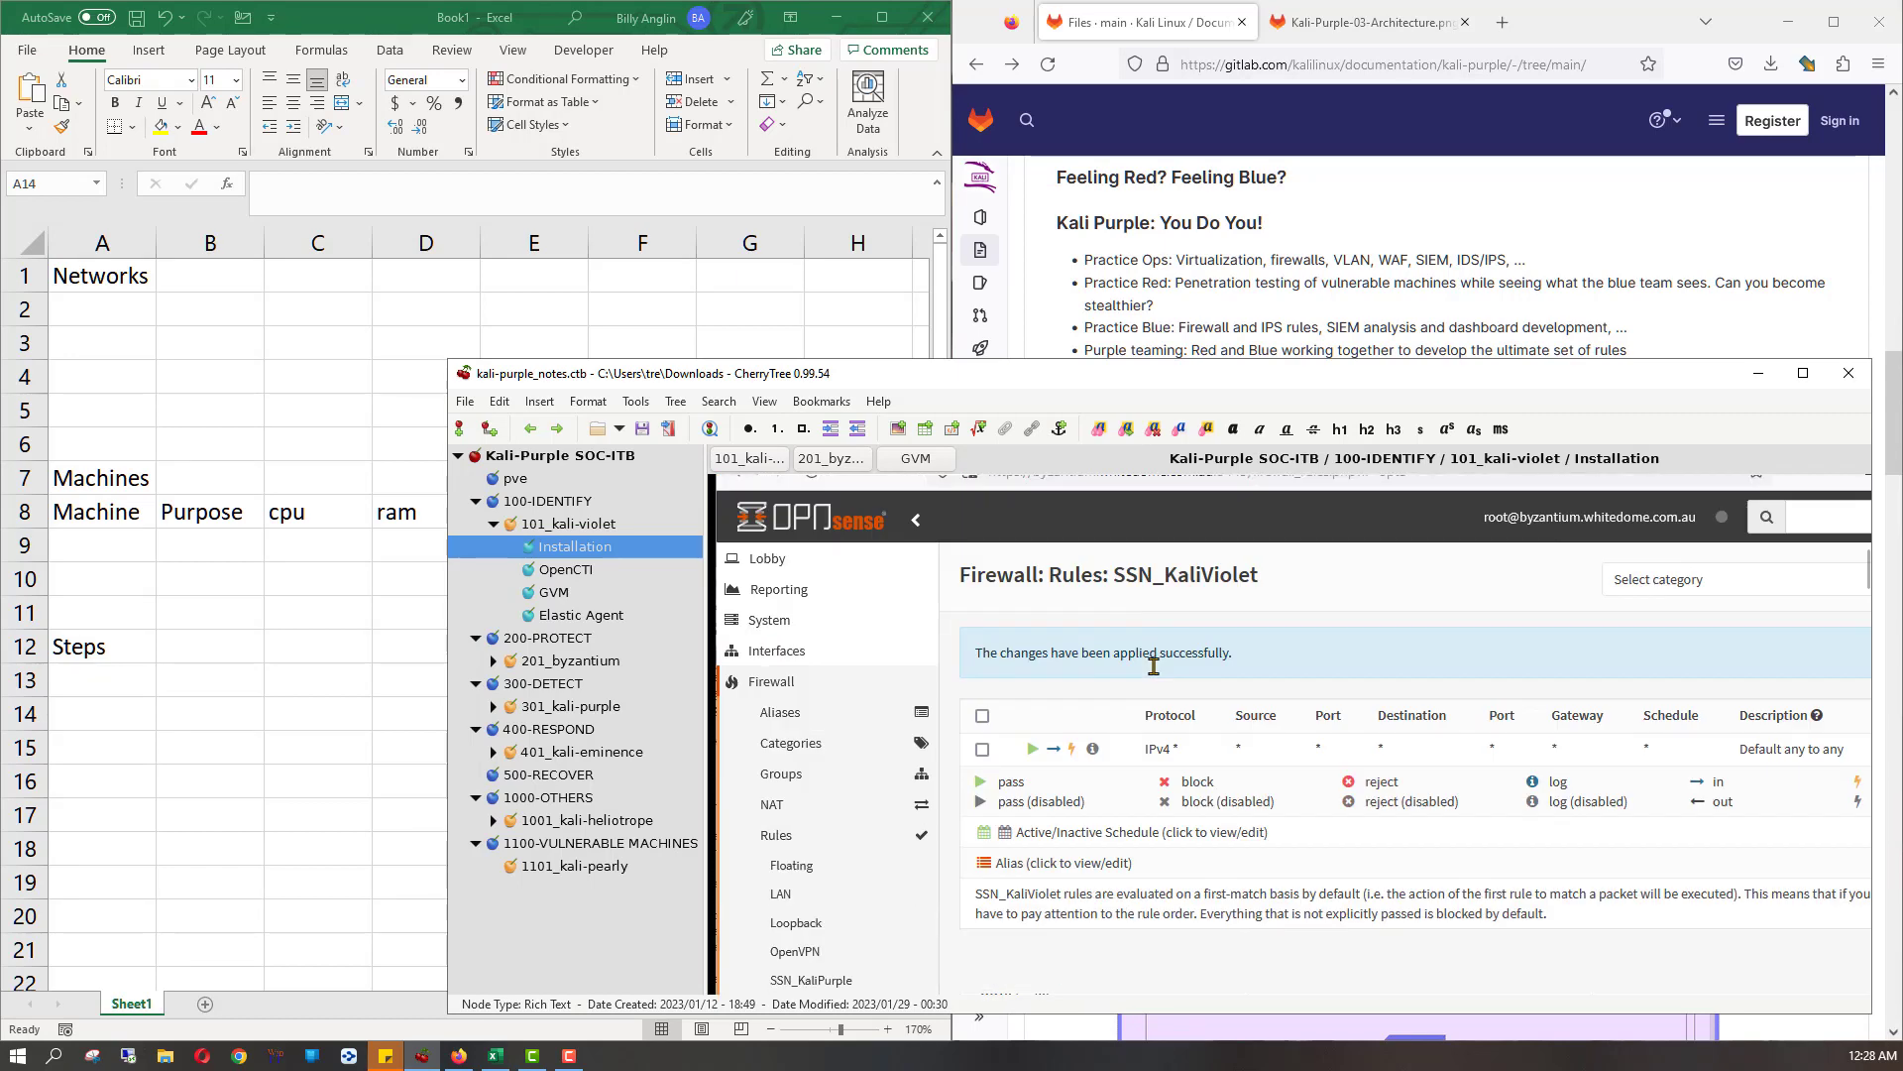
scroll(1154, 665, "down", 8)
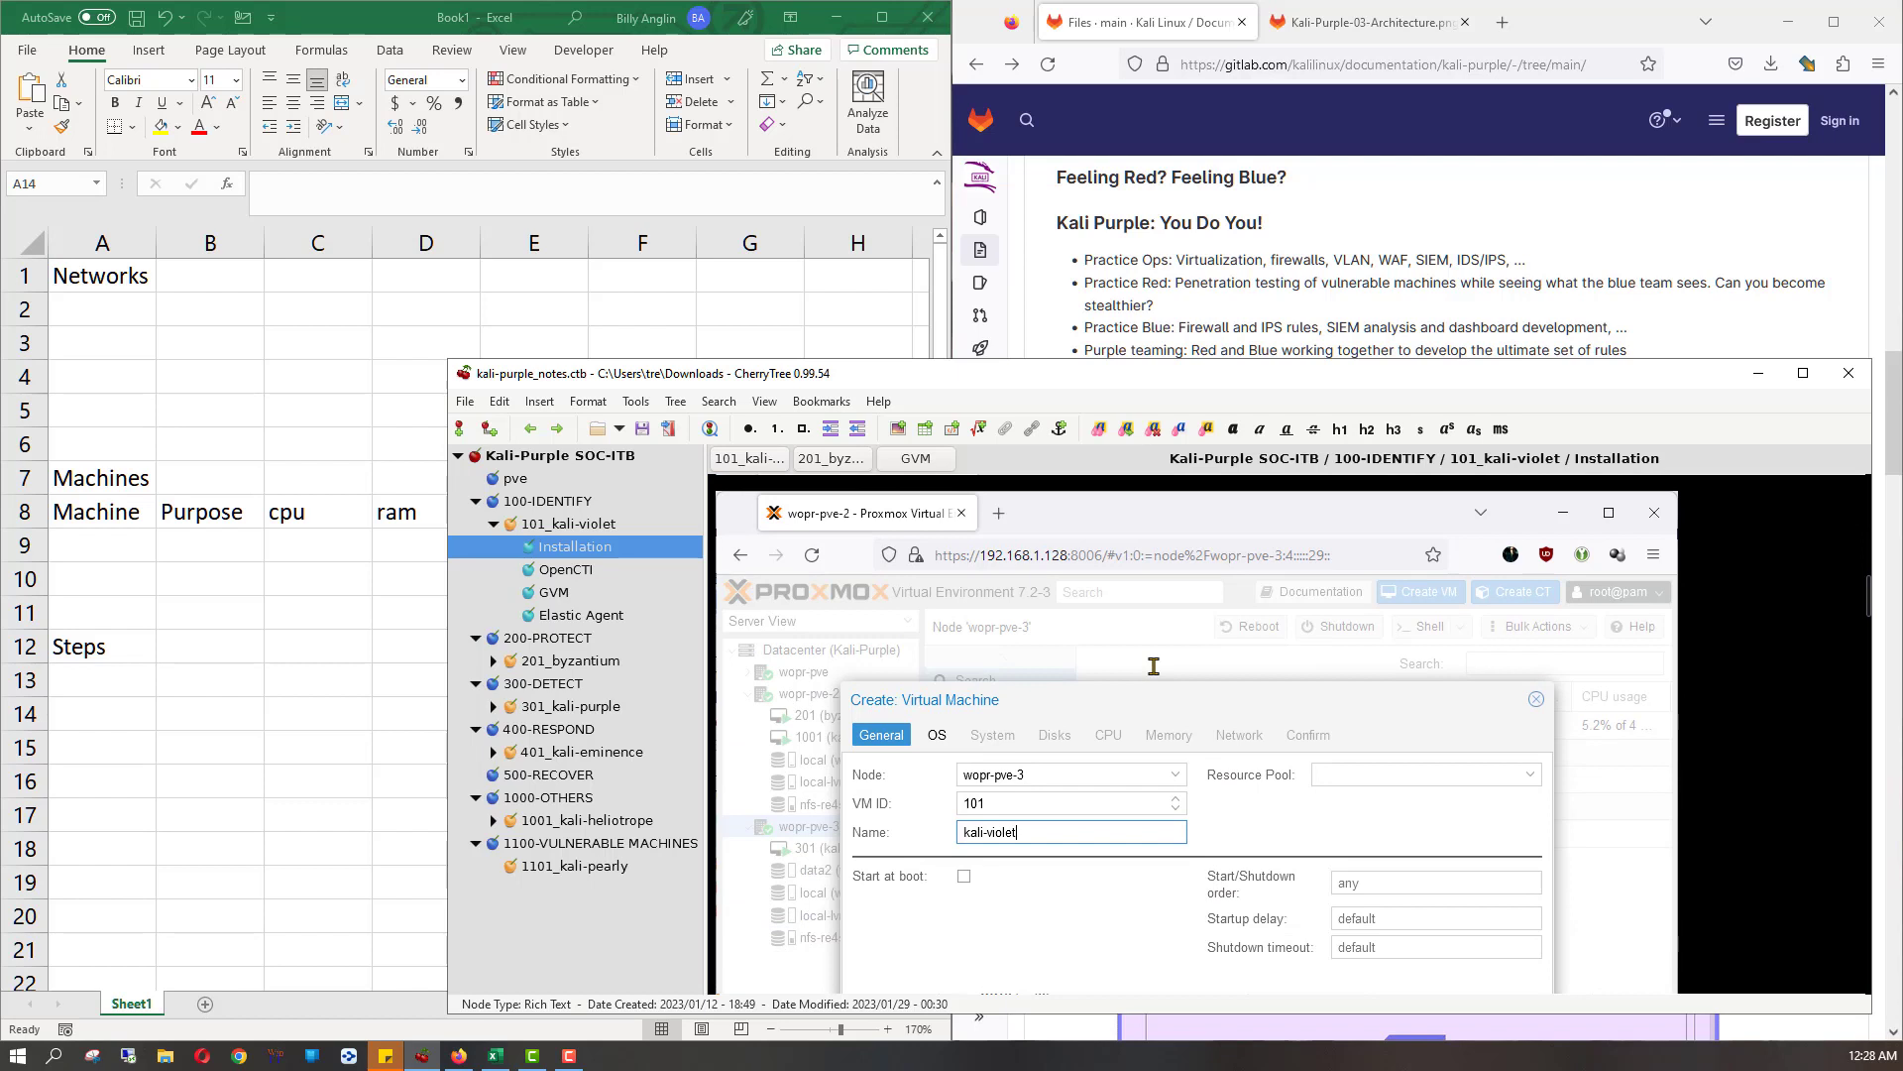
scroll(1154, 665, "down", 2)
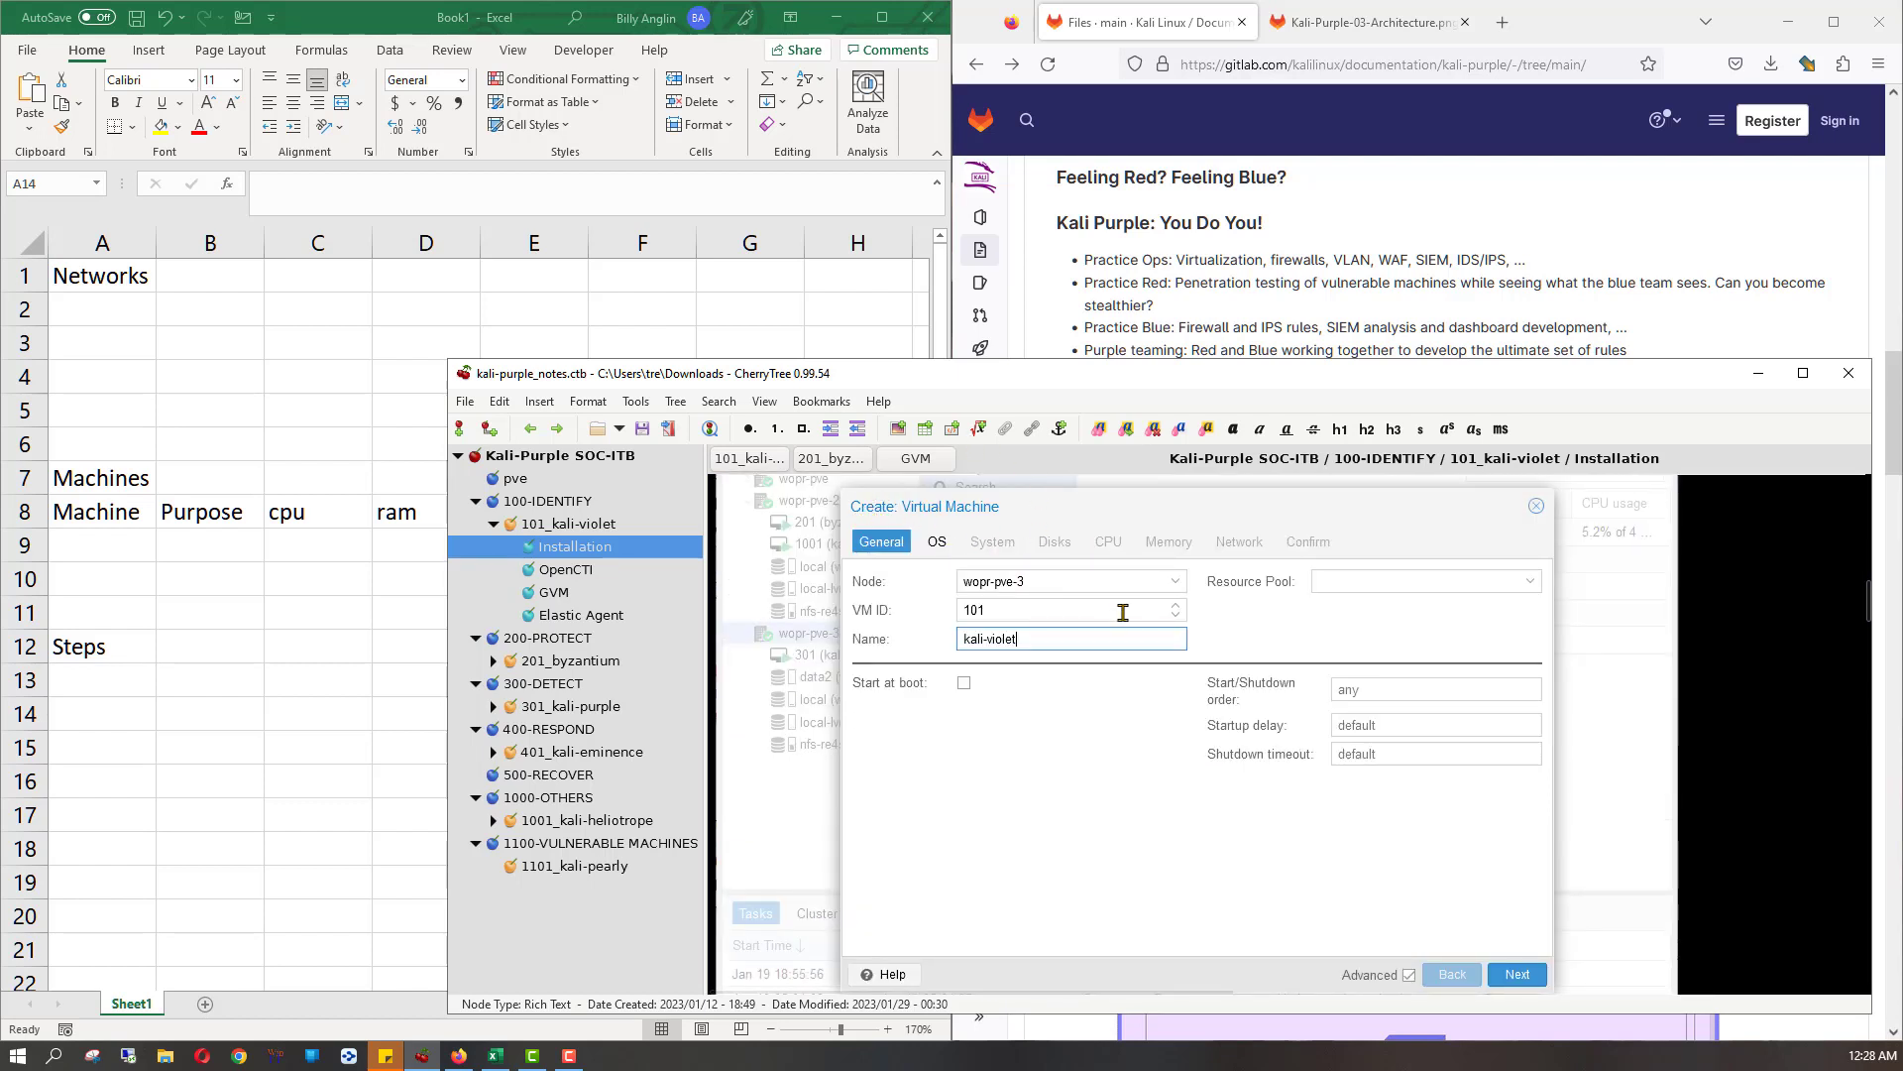
scroll(1123, 613, "up", 1)
scroll(1123, 613, "up", 1)
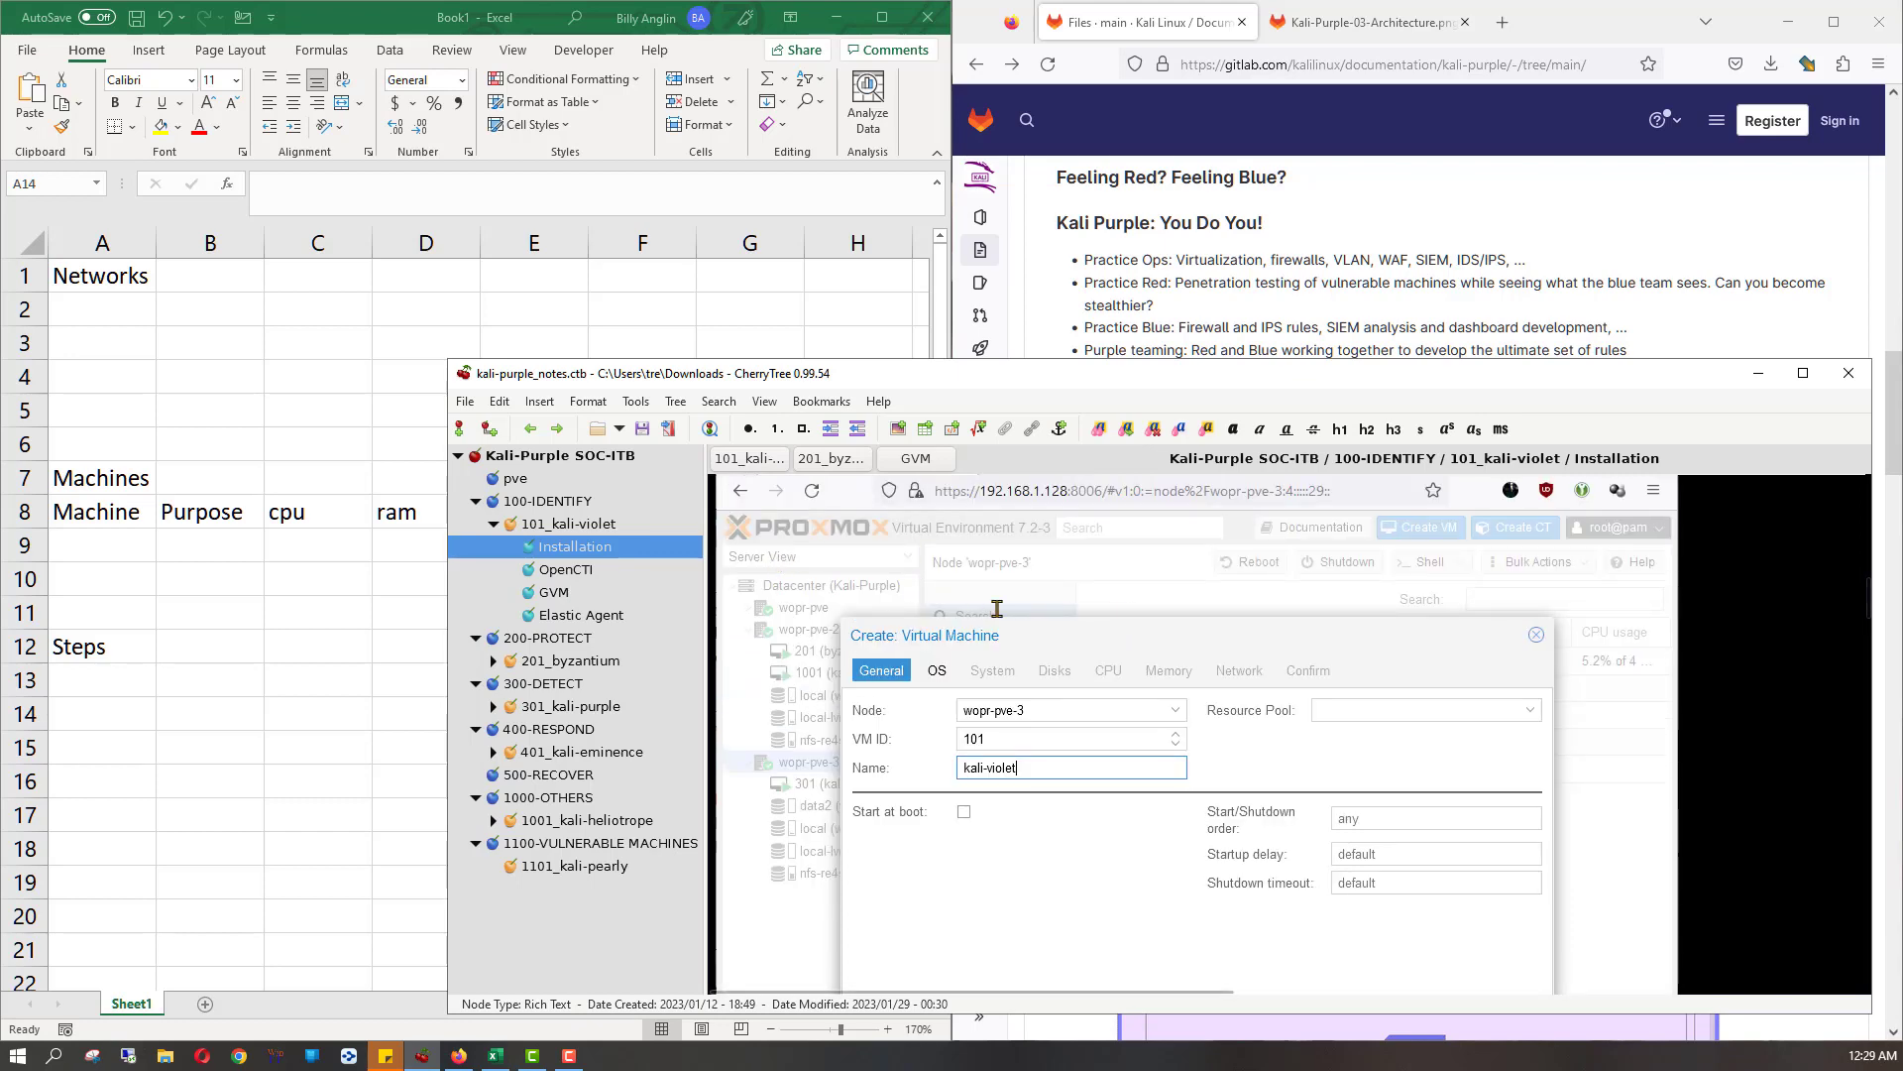
scroll(998, 609, "down", 8)
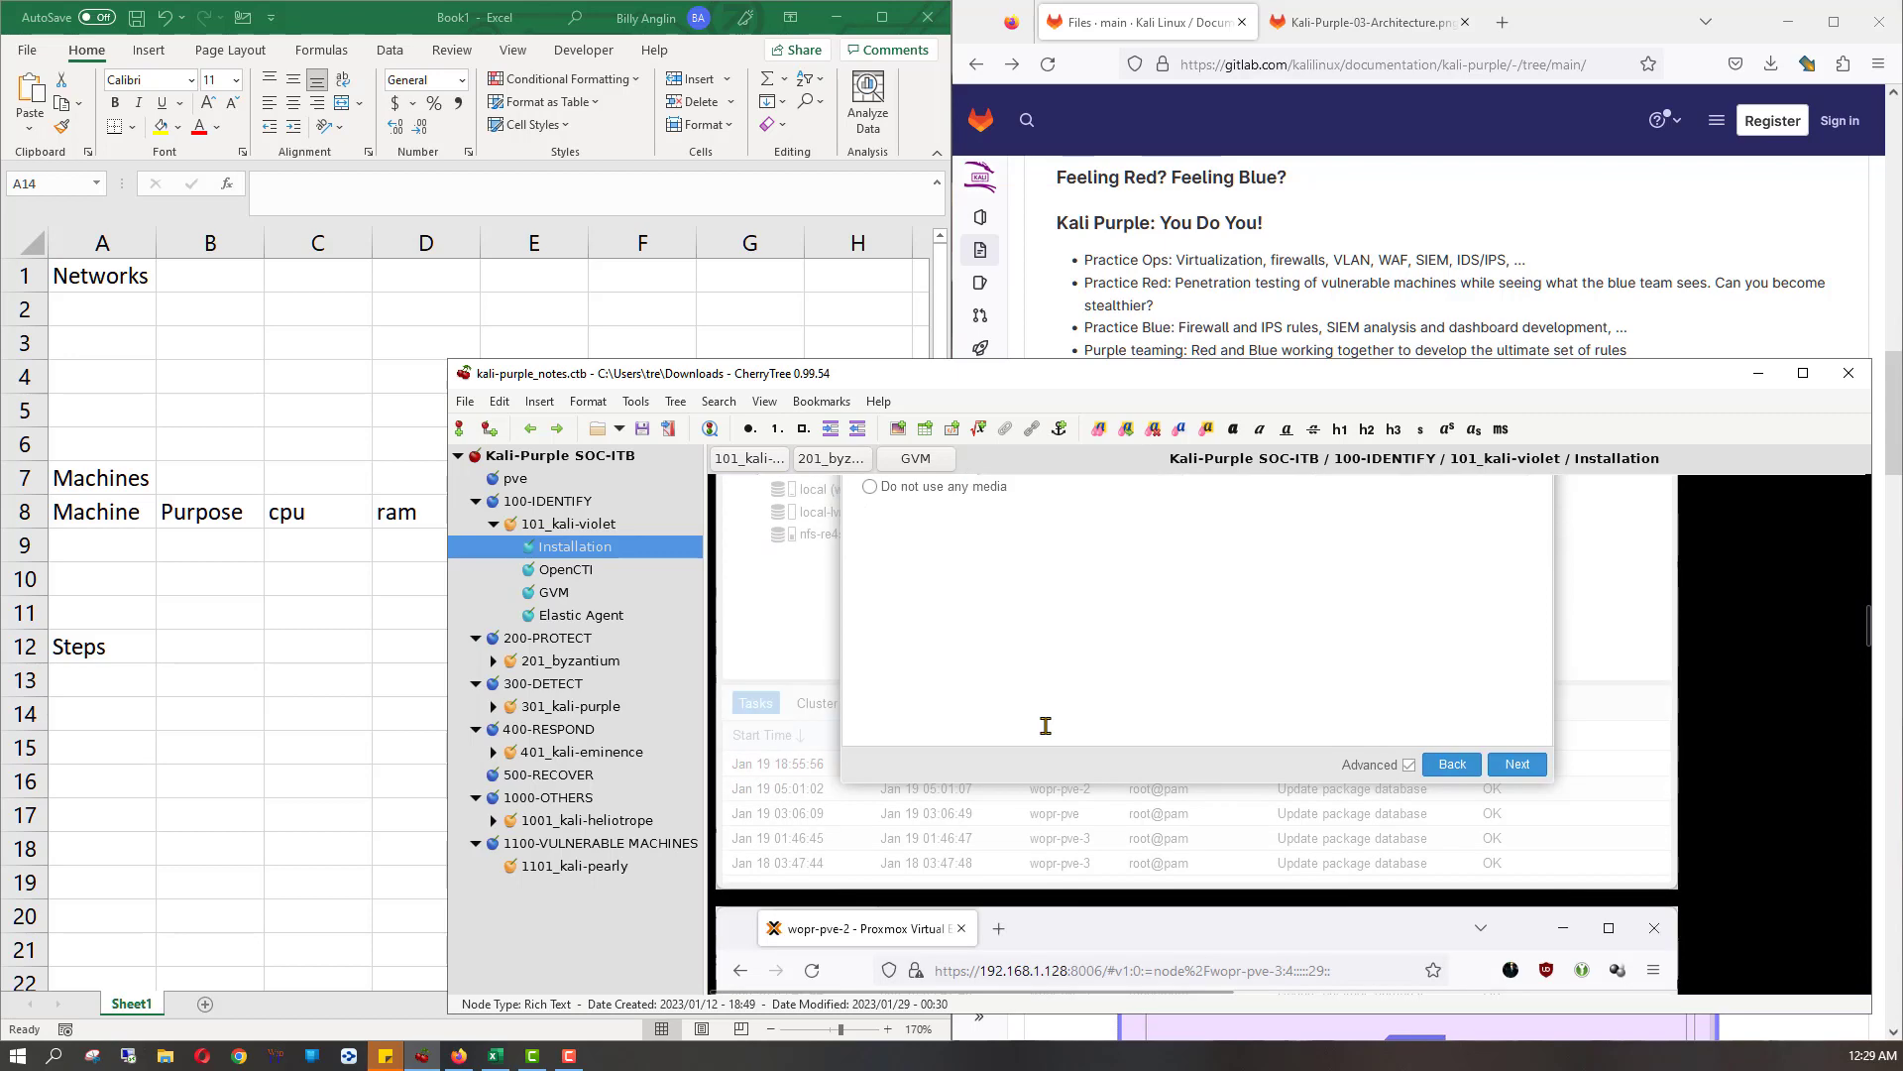
scroll(1045, 726, "down", 10)
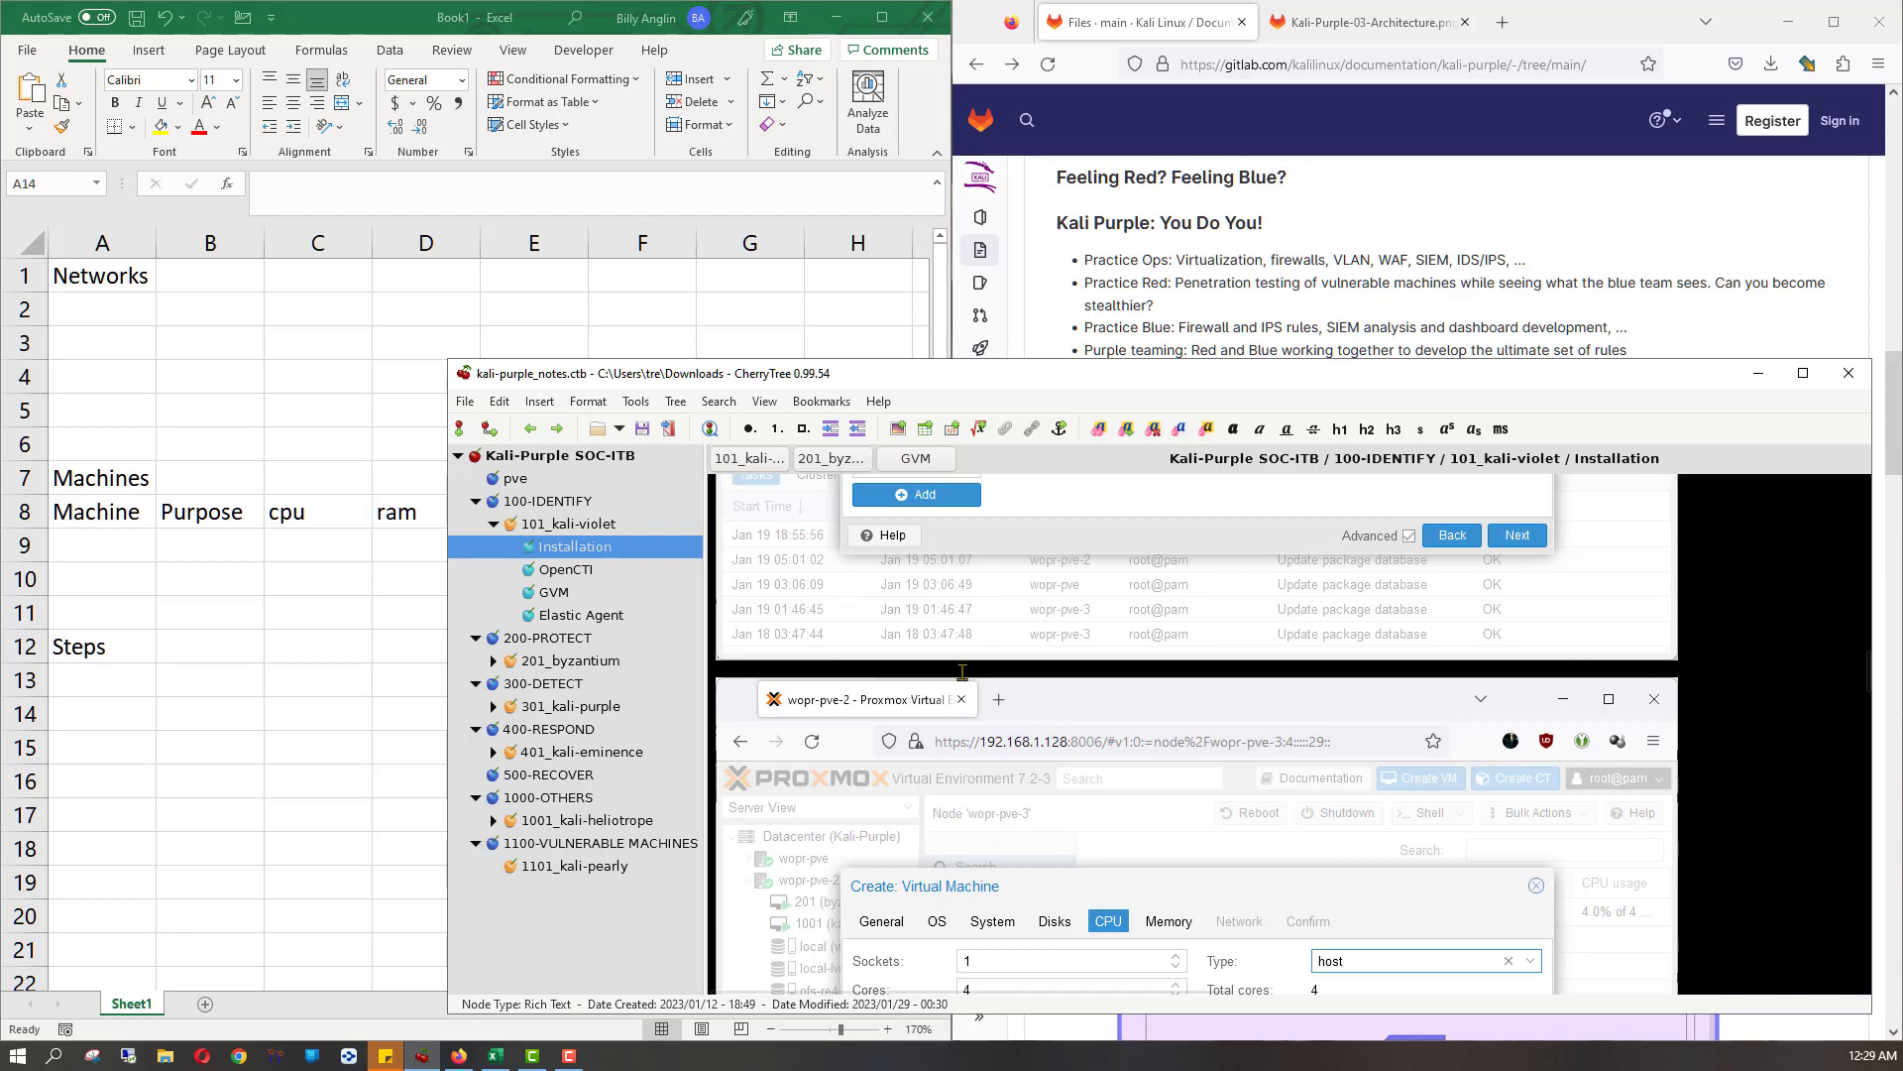
scroll(1002, 713, "up", 15)
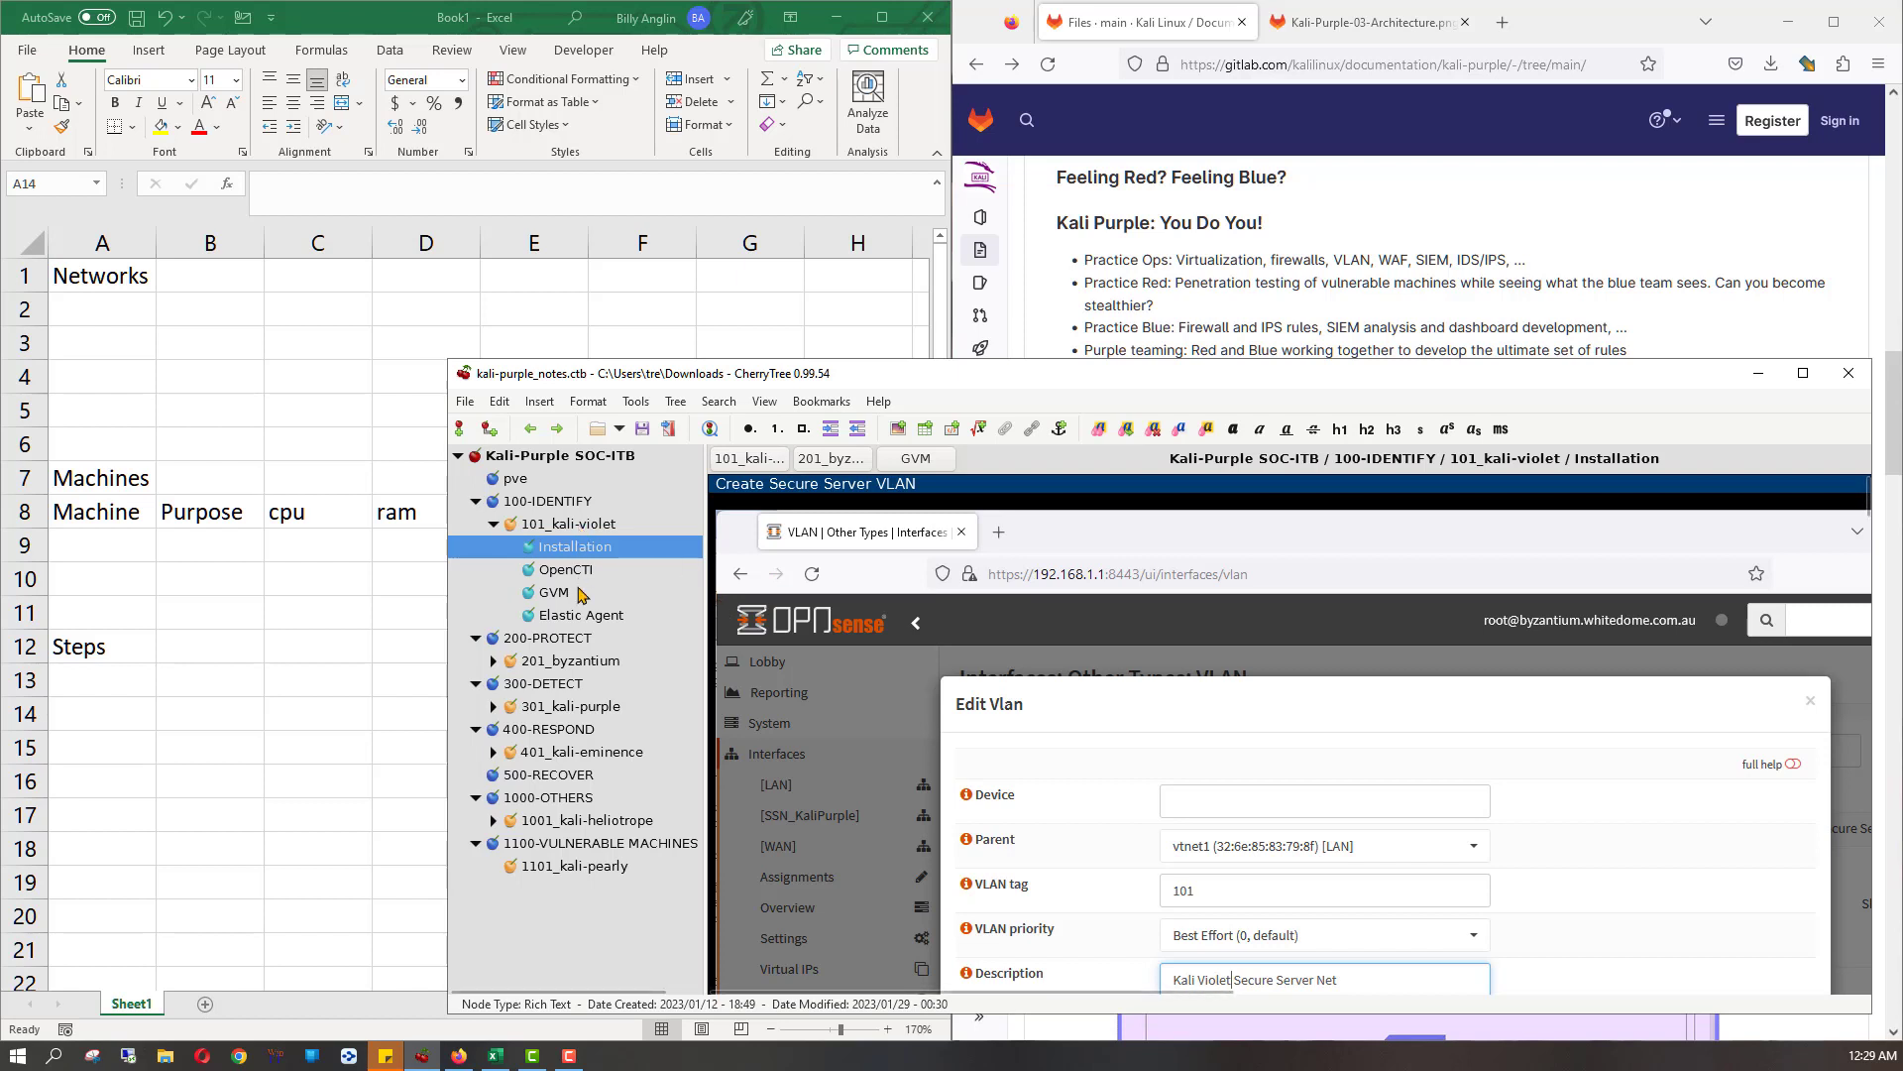
- Look through the machine nodes 101_kali-violet, 201_byzantium, 301_kali-purple, 401_kali-eminence and 1001_kali-heliotrope in the notebook tree
left_click(540, 525)
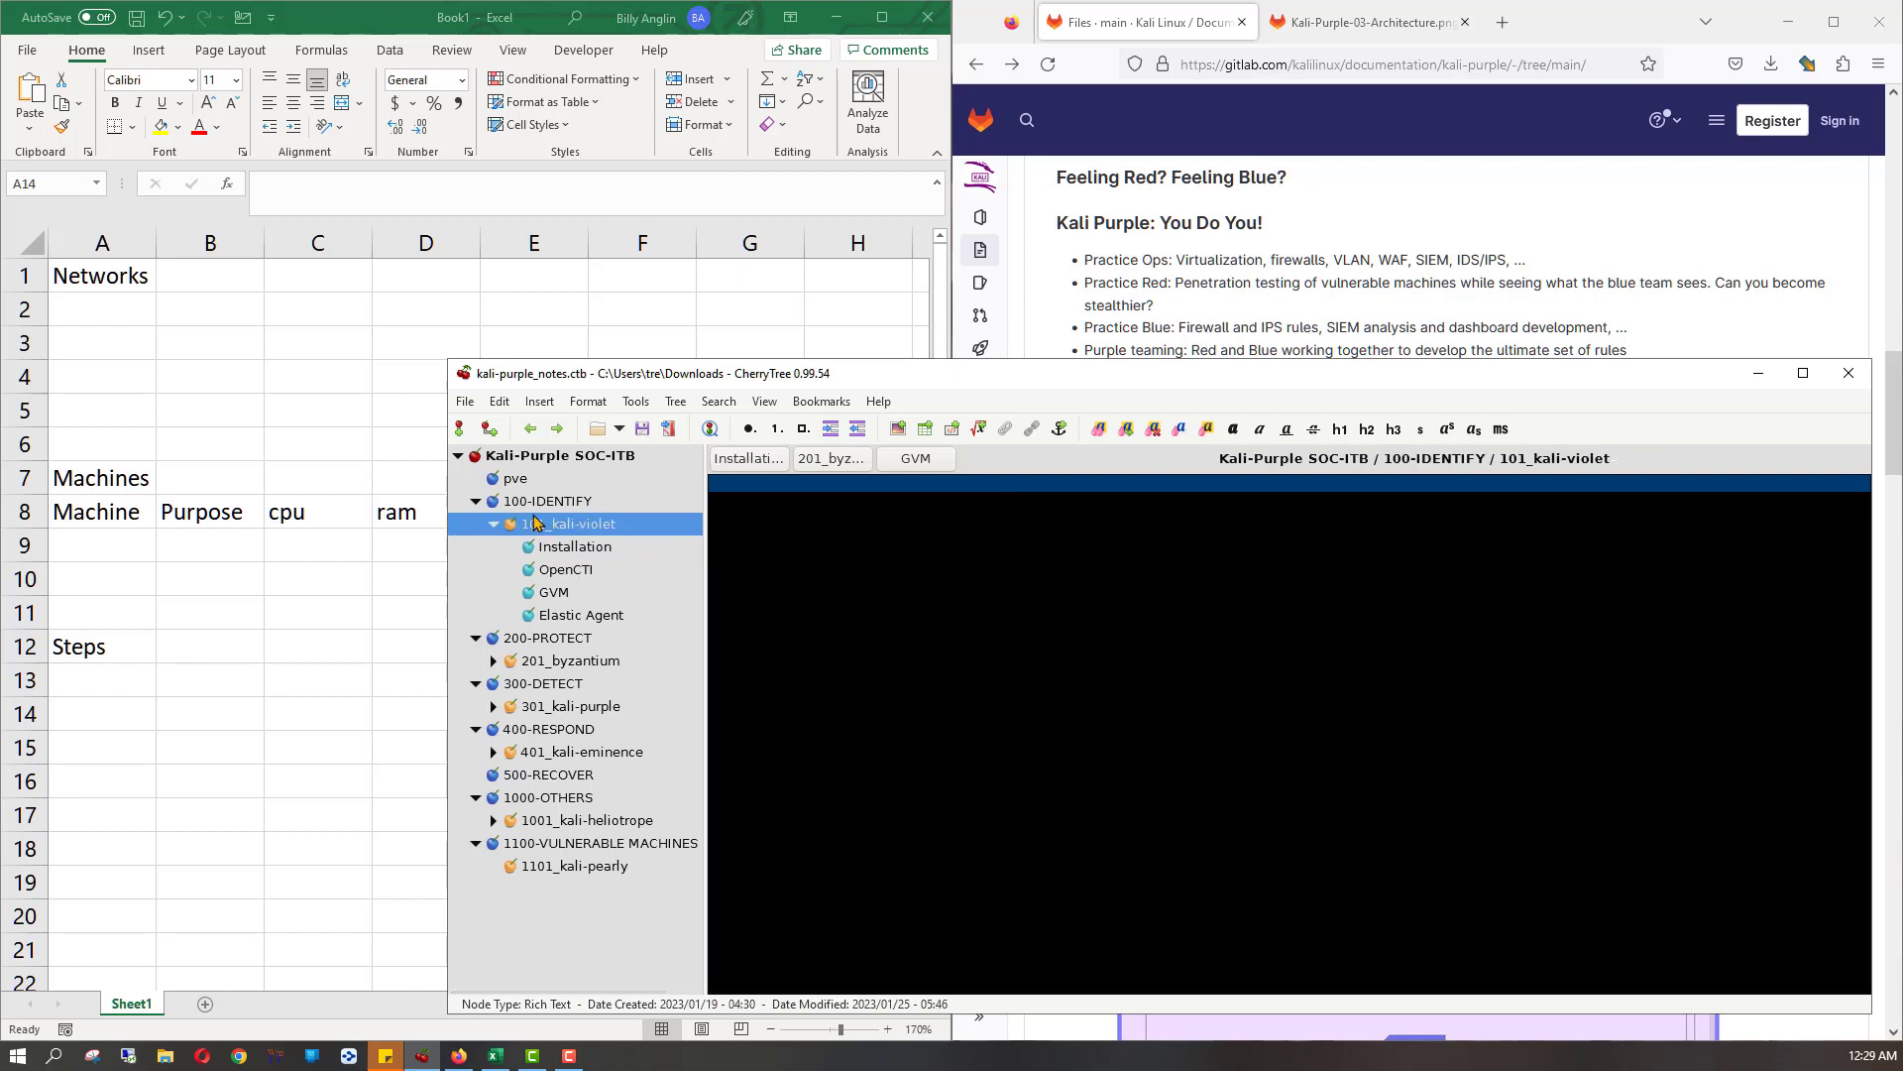
left_click(560, 661)
left_click(573, 708)
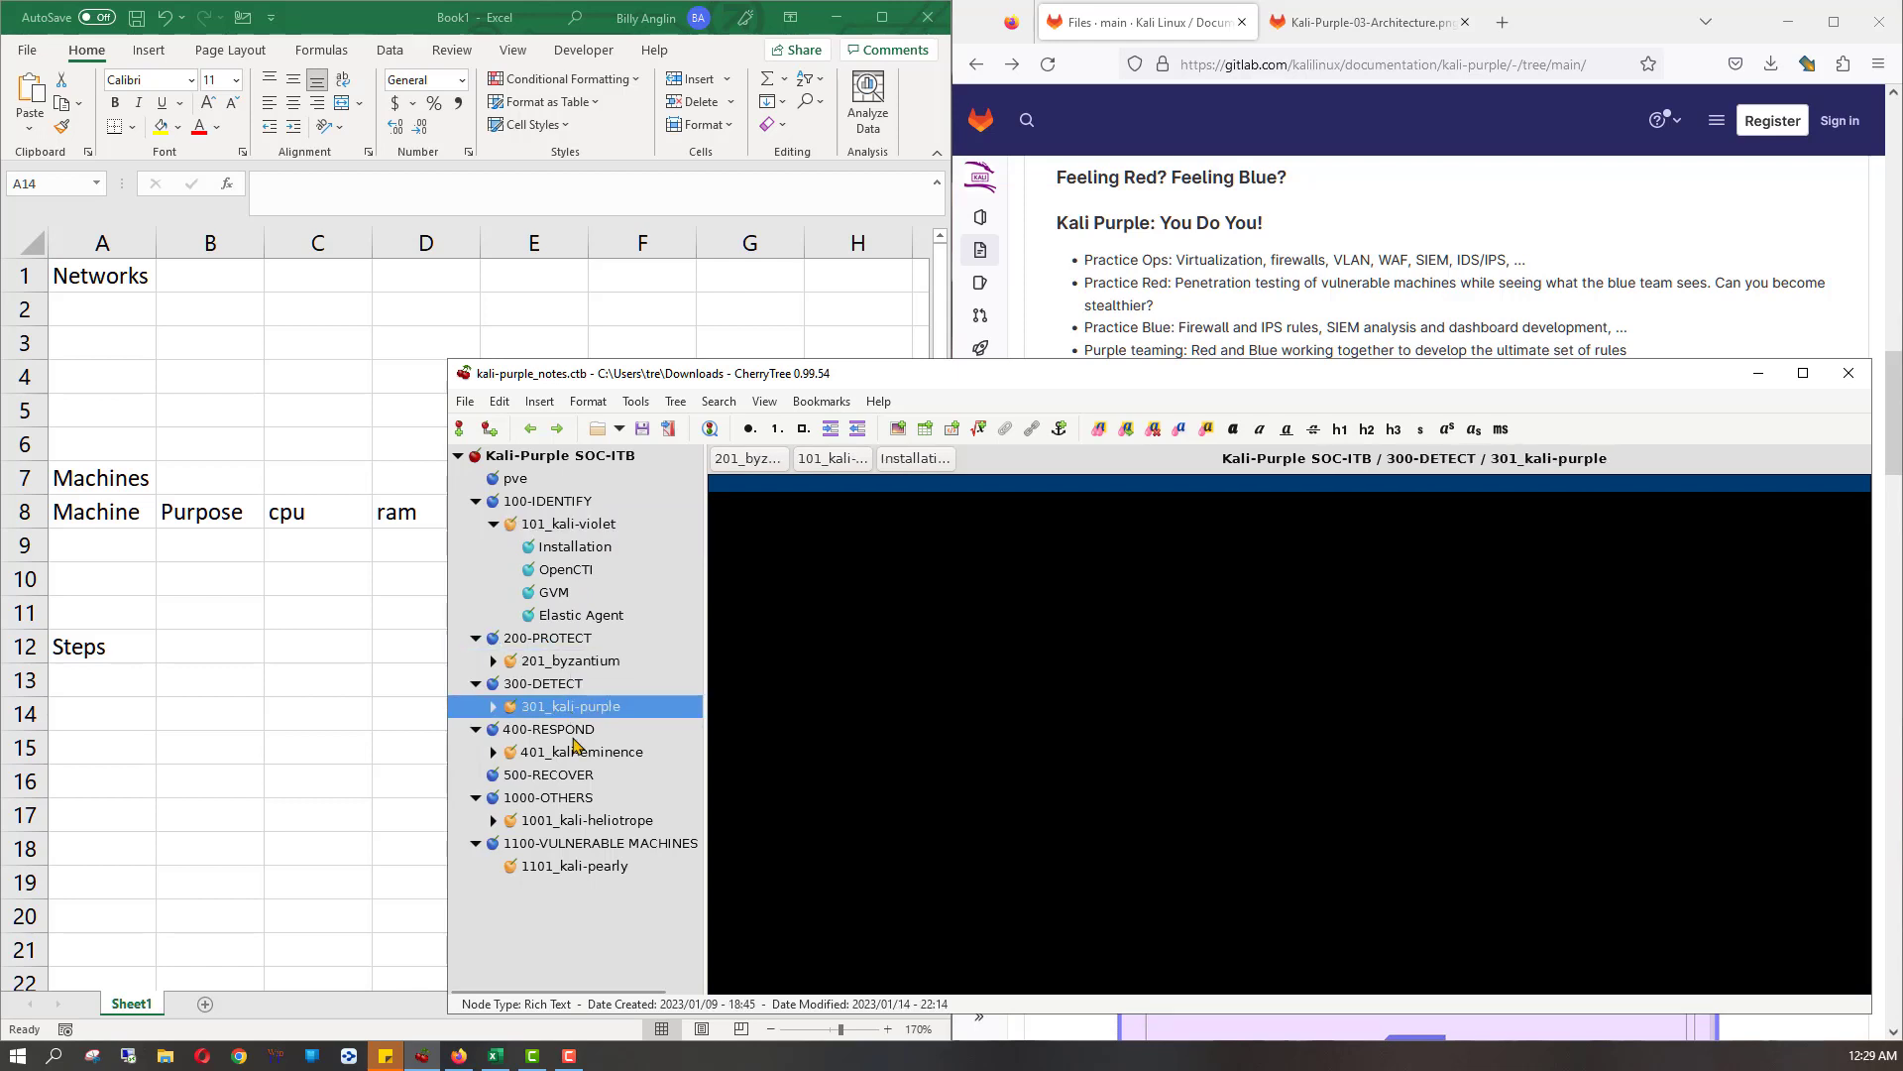
left_click(580, 759)
left_click(589, 823)
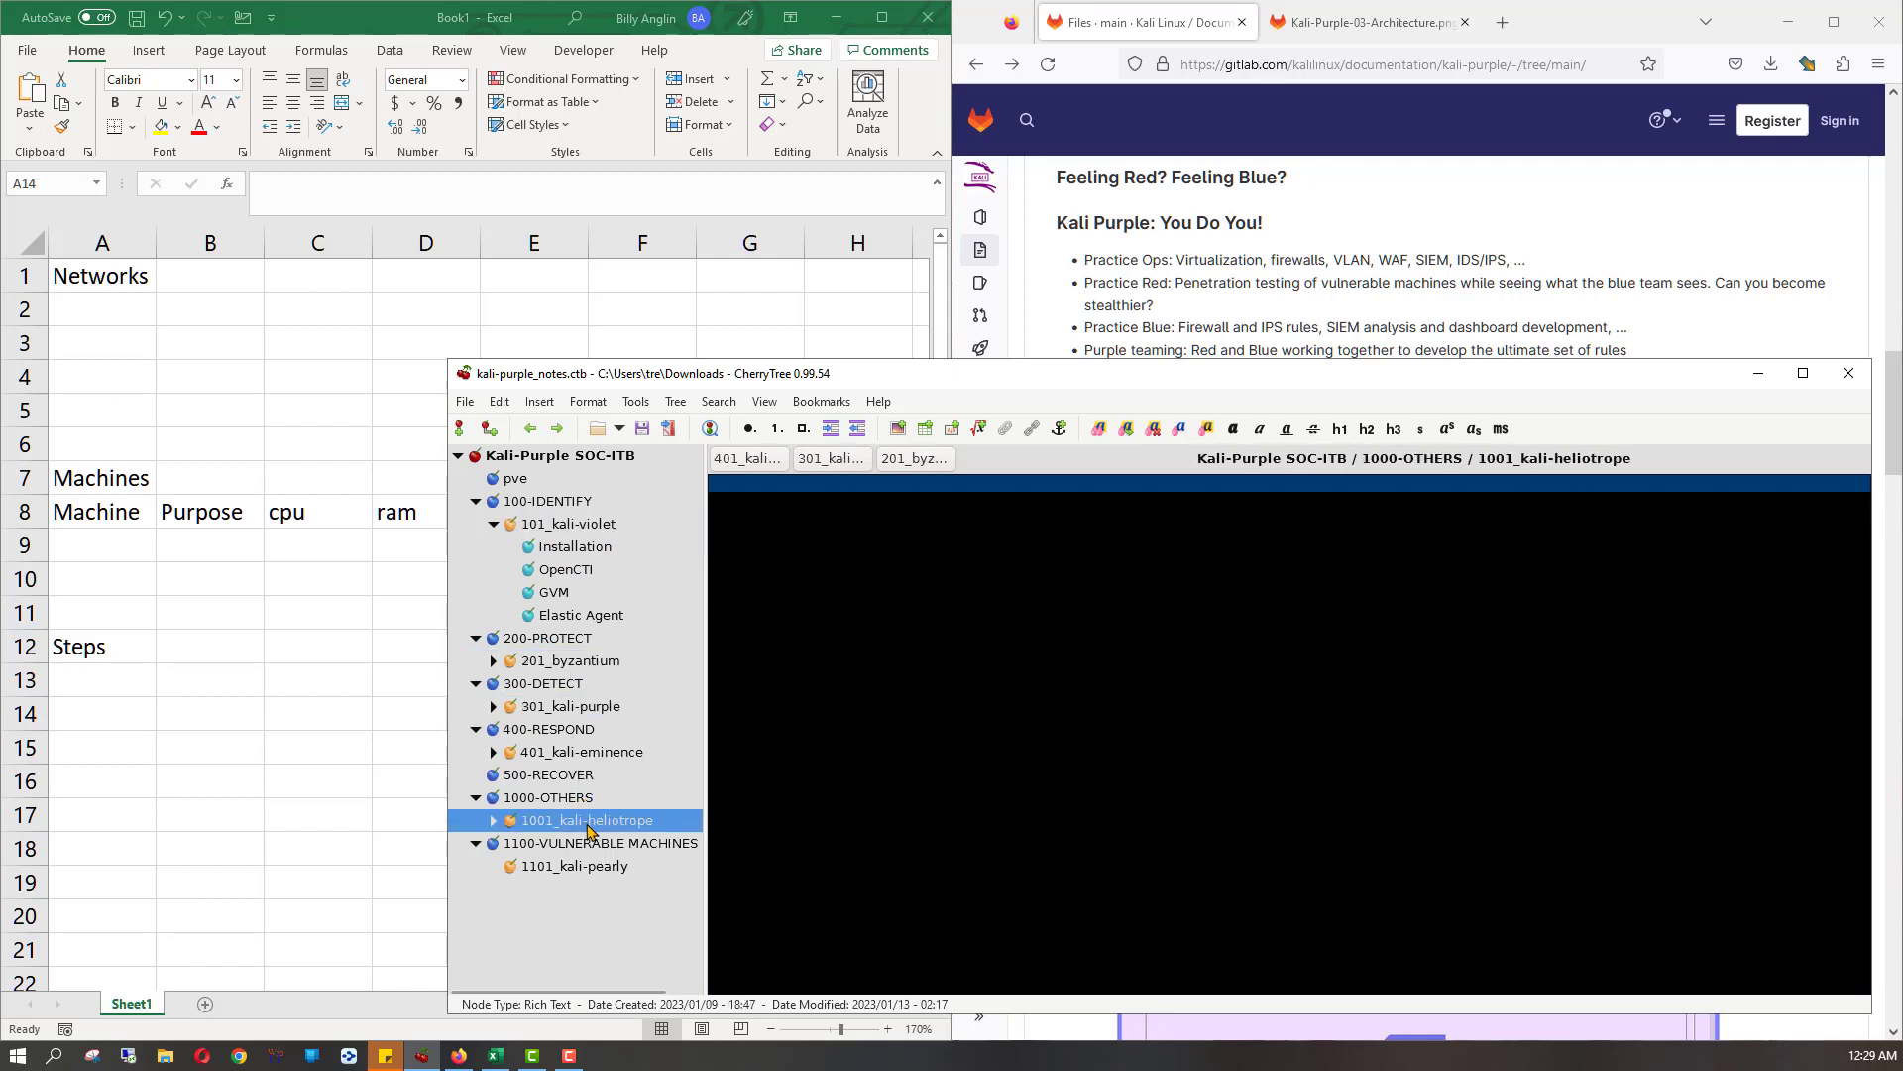
- Expand 201_byzantium and 301_kali-purple, and view the kali-purple Installation, Firewall Settings and Elastic Stack notes
left_click(494, 661)
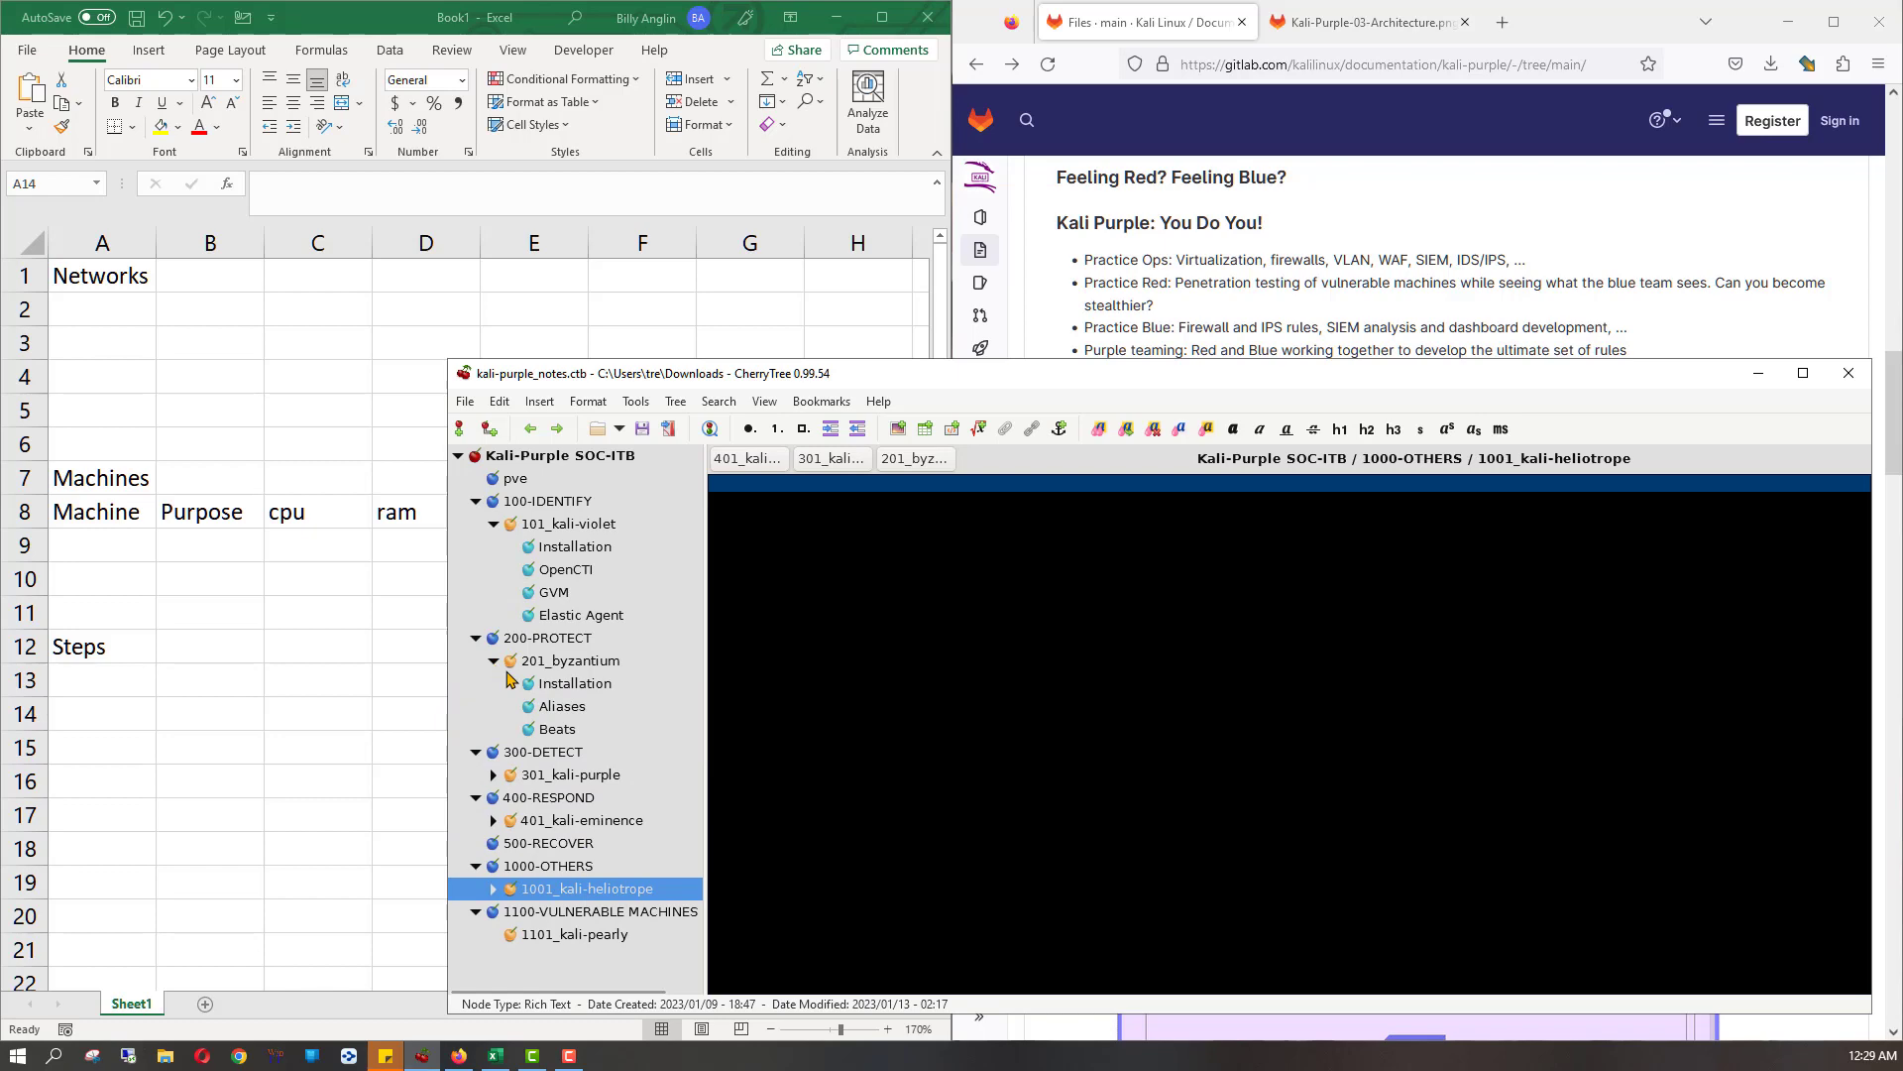
left_click(494, 774)
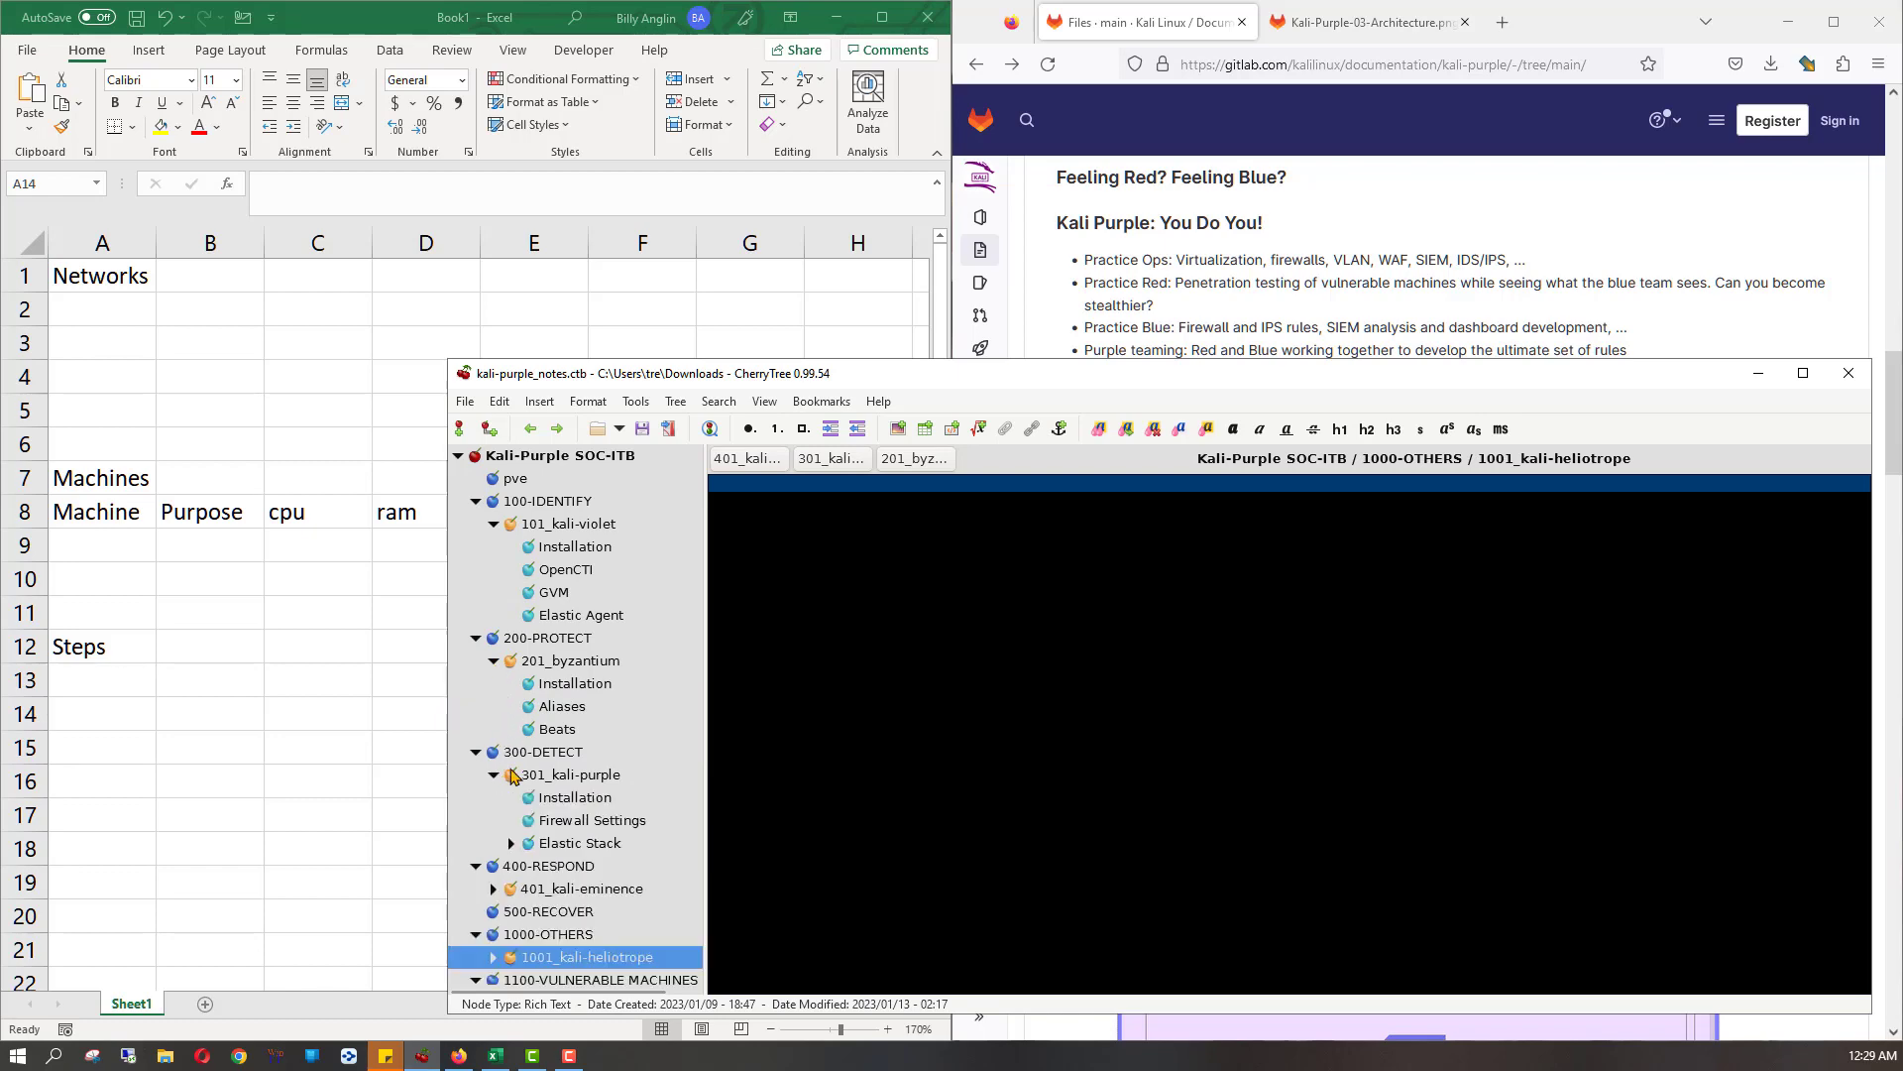
left_click(595, 805)
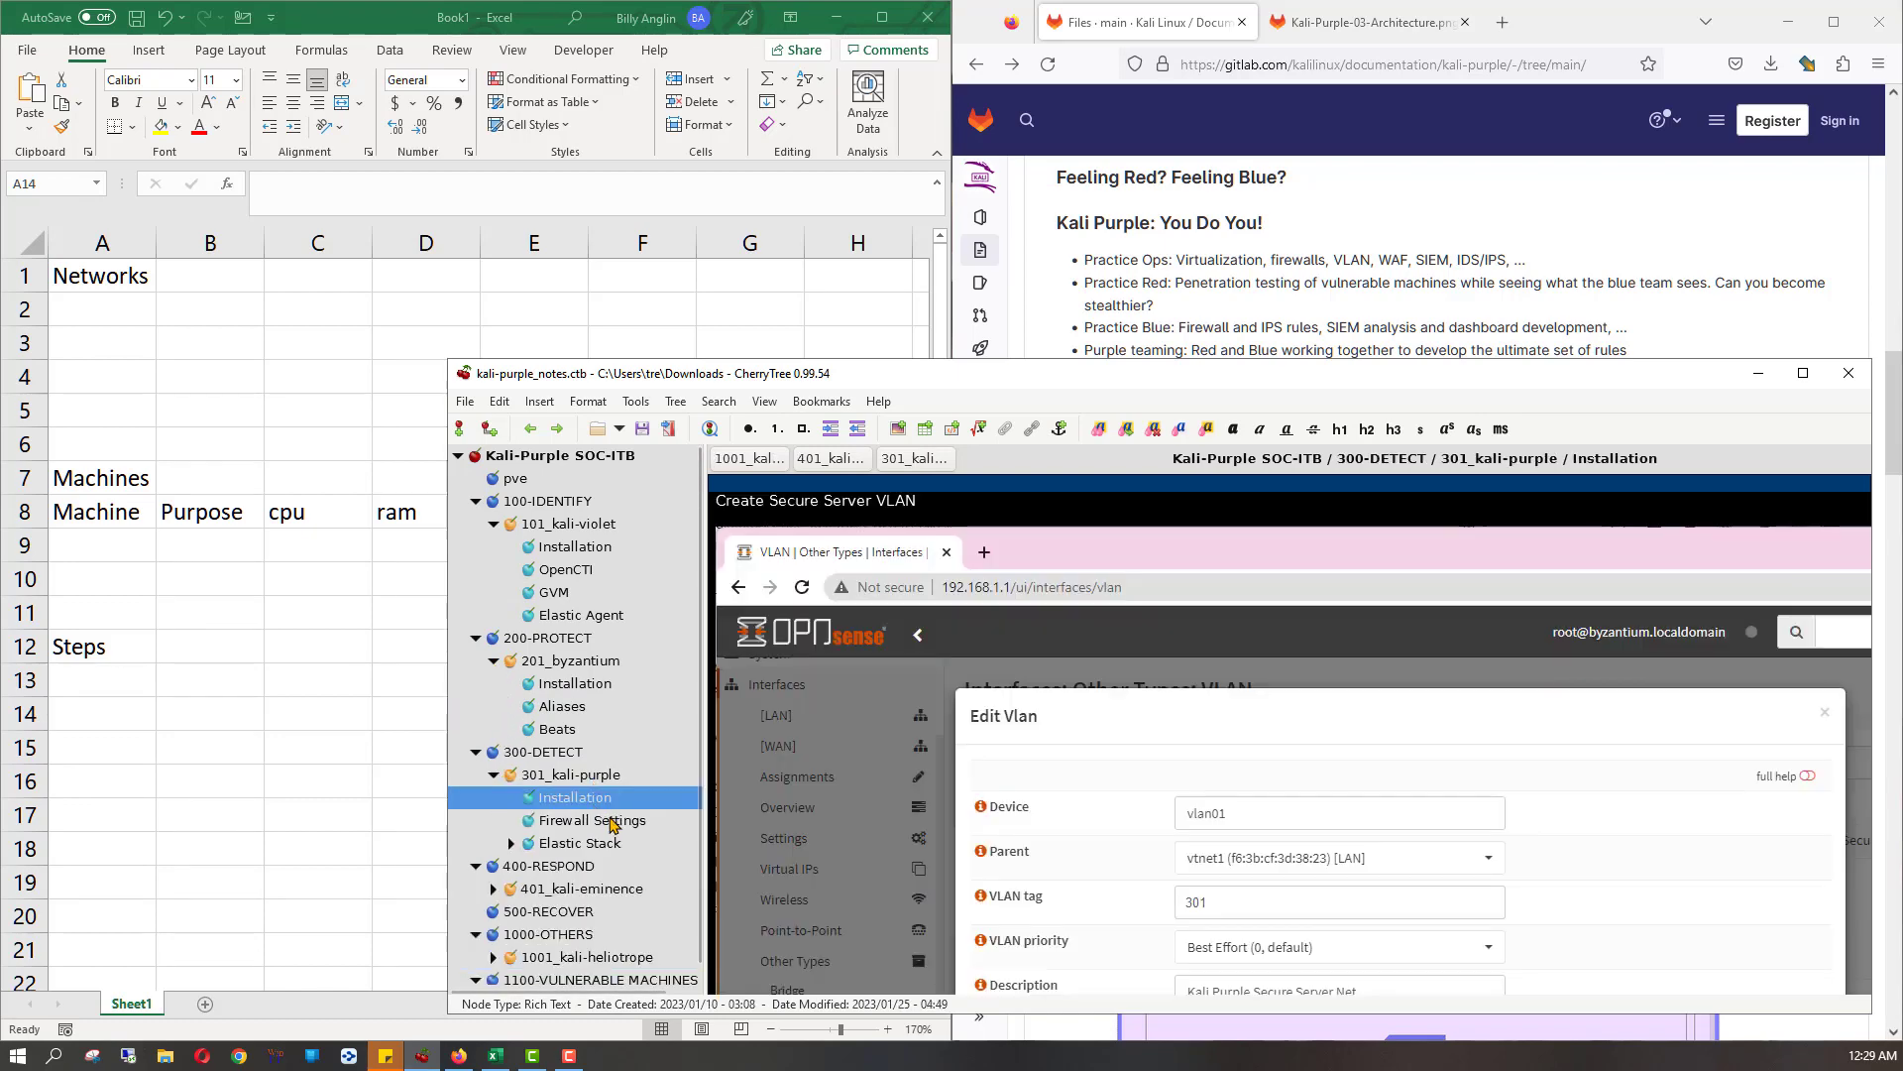
left_click(614, 823)
left_click(602, 840)
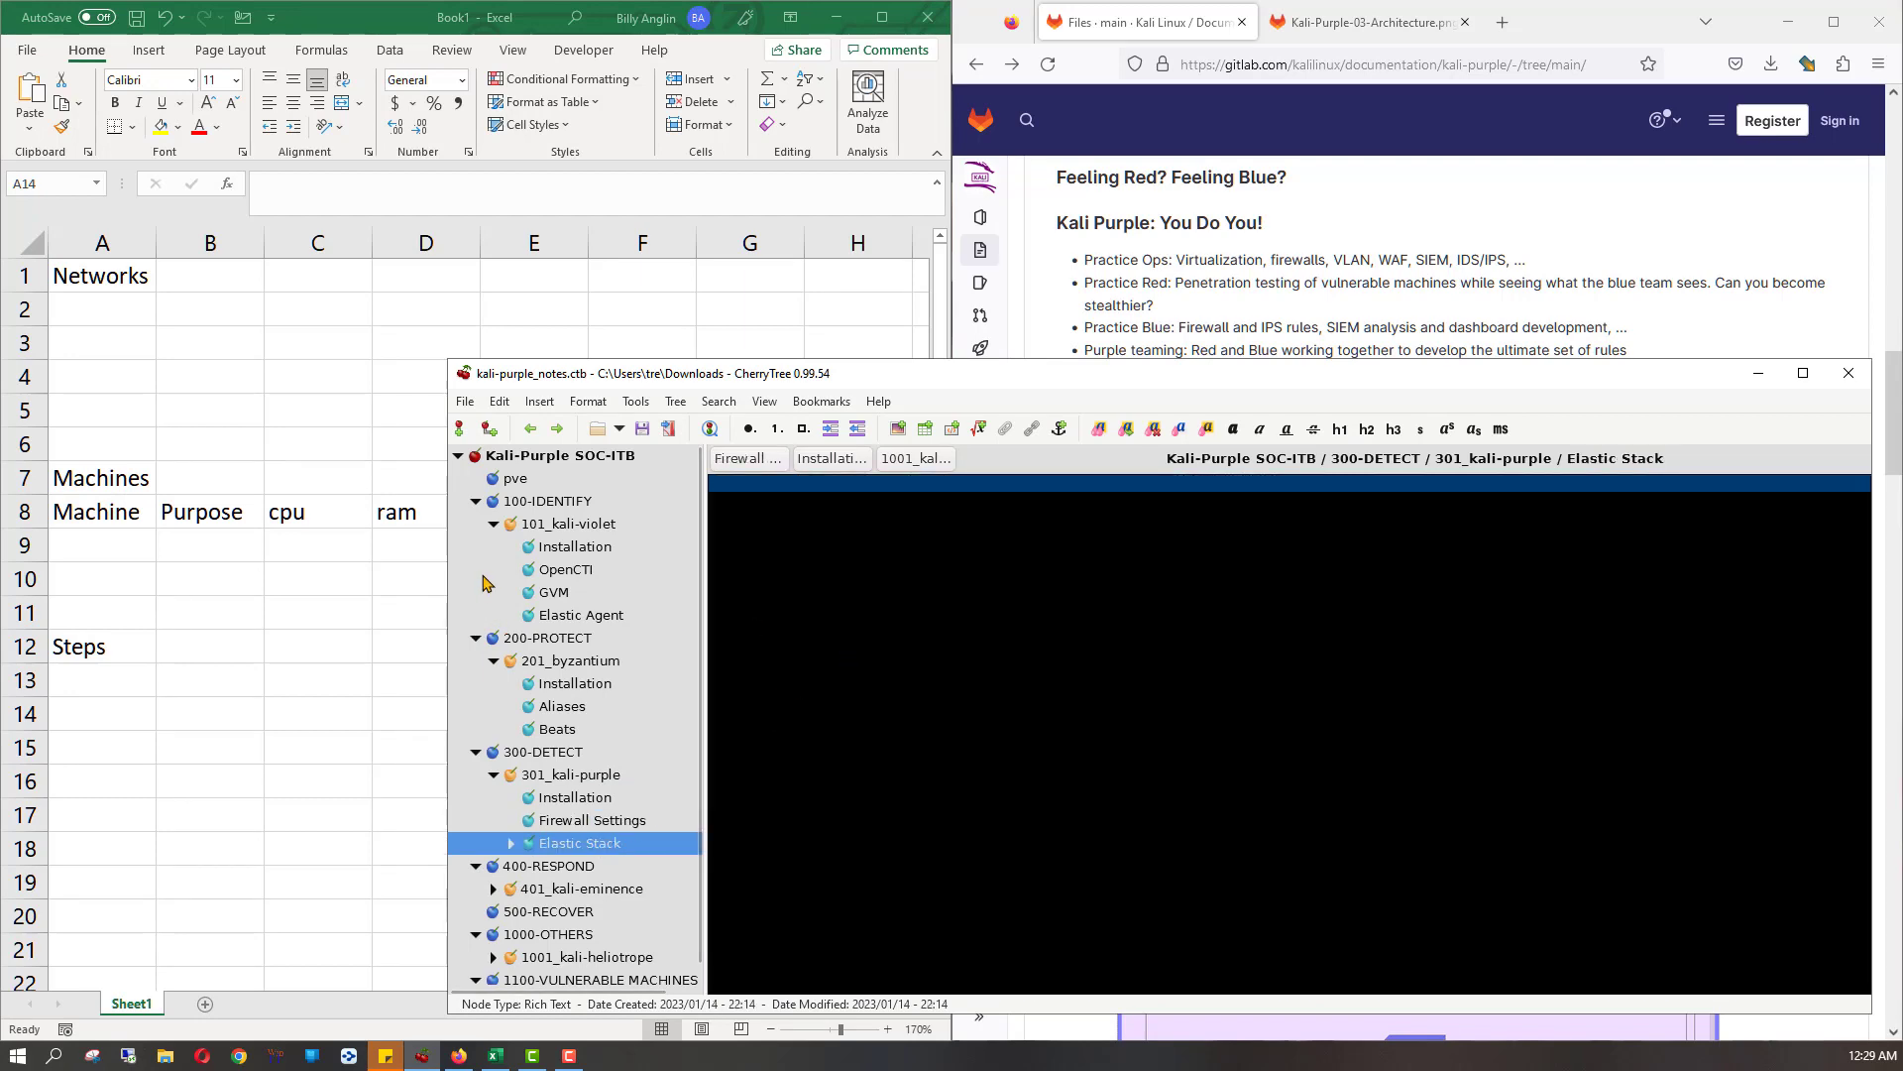
- Open the OpenCTI notes under 101_kali-violet and read through the firewall alias, Docker and Portainer installation instructions
left_click(575, 546)
left_click(583, 570)
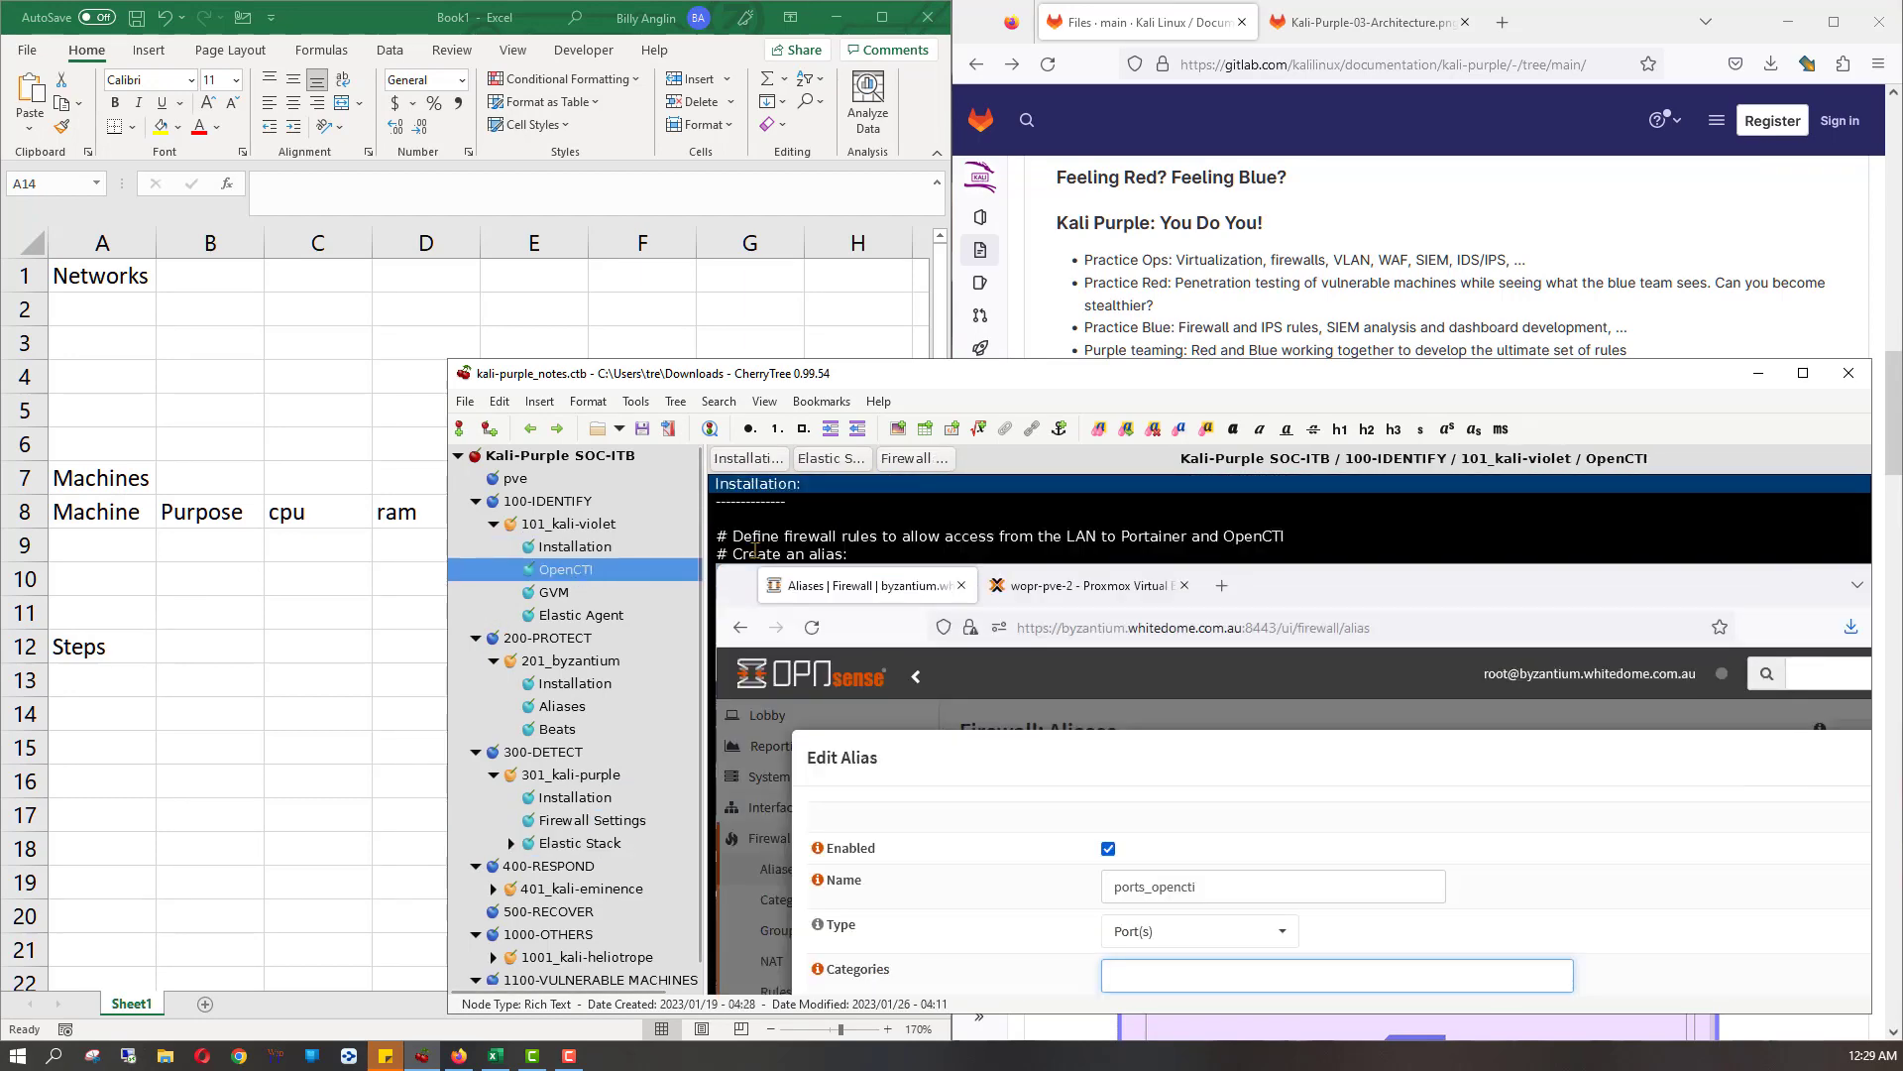
scroll(942, 620, "down", 10)
scroll(942, 620, "down", 5)
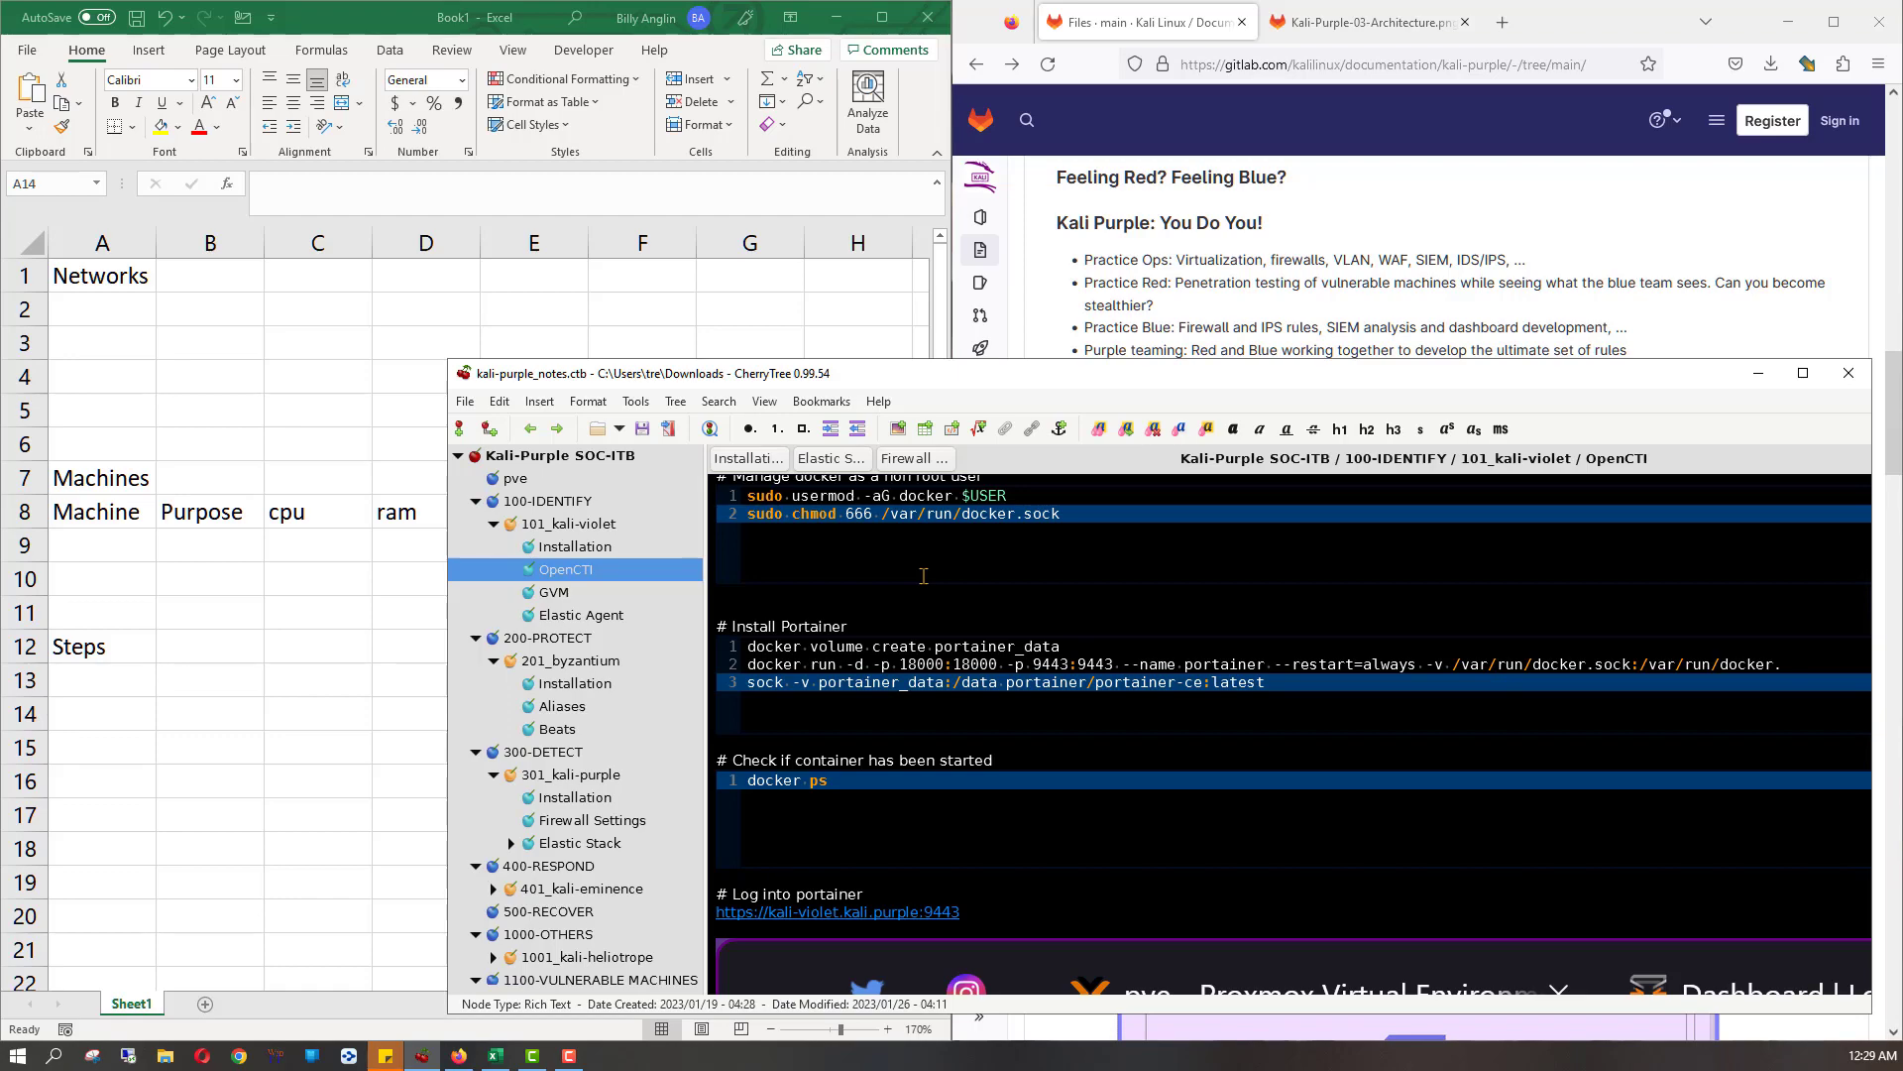
scroll(923, 576, "down", 8)
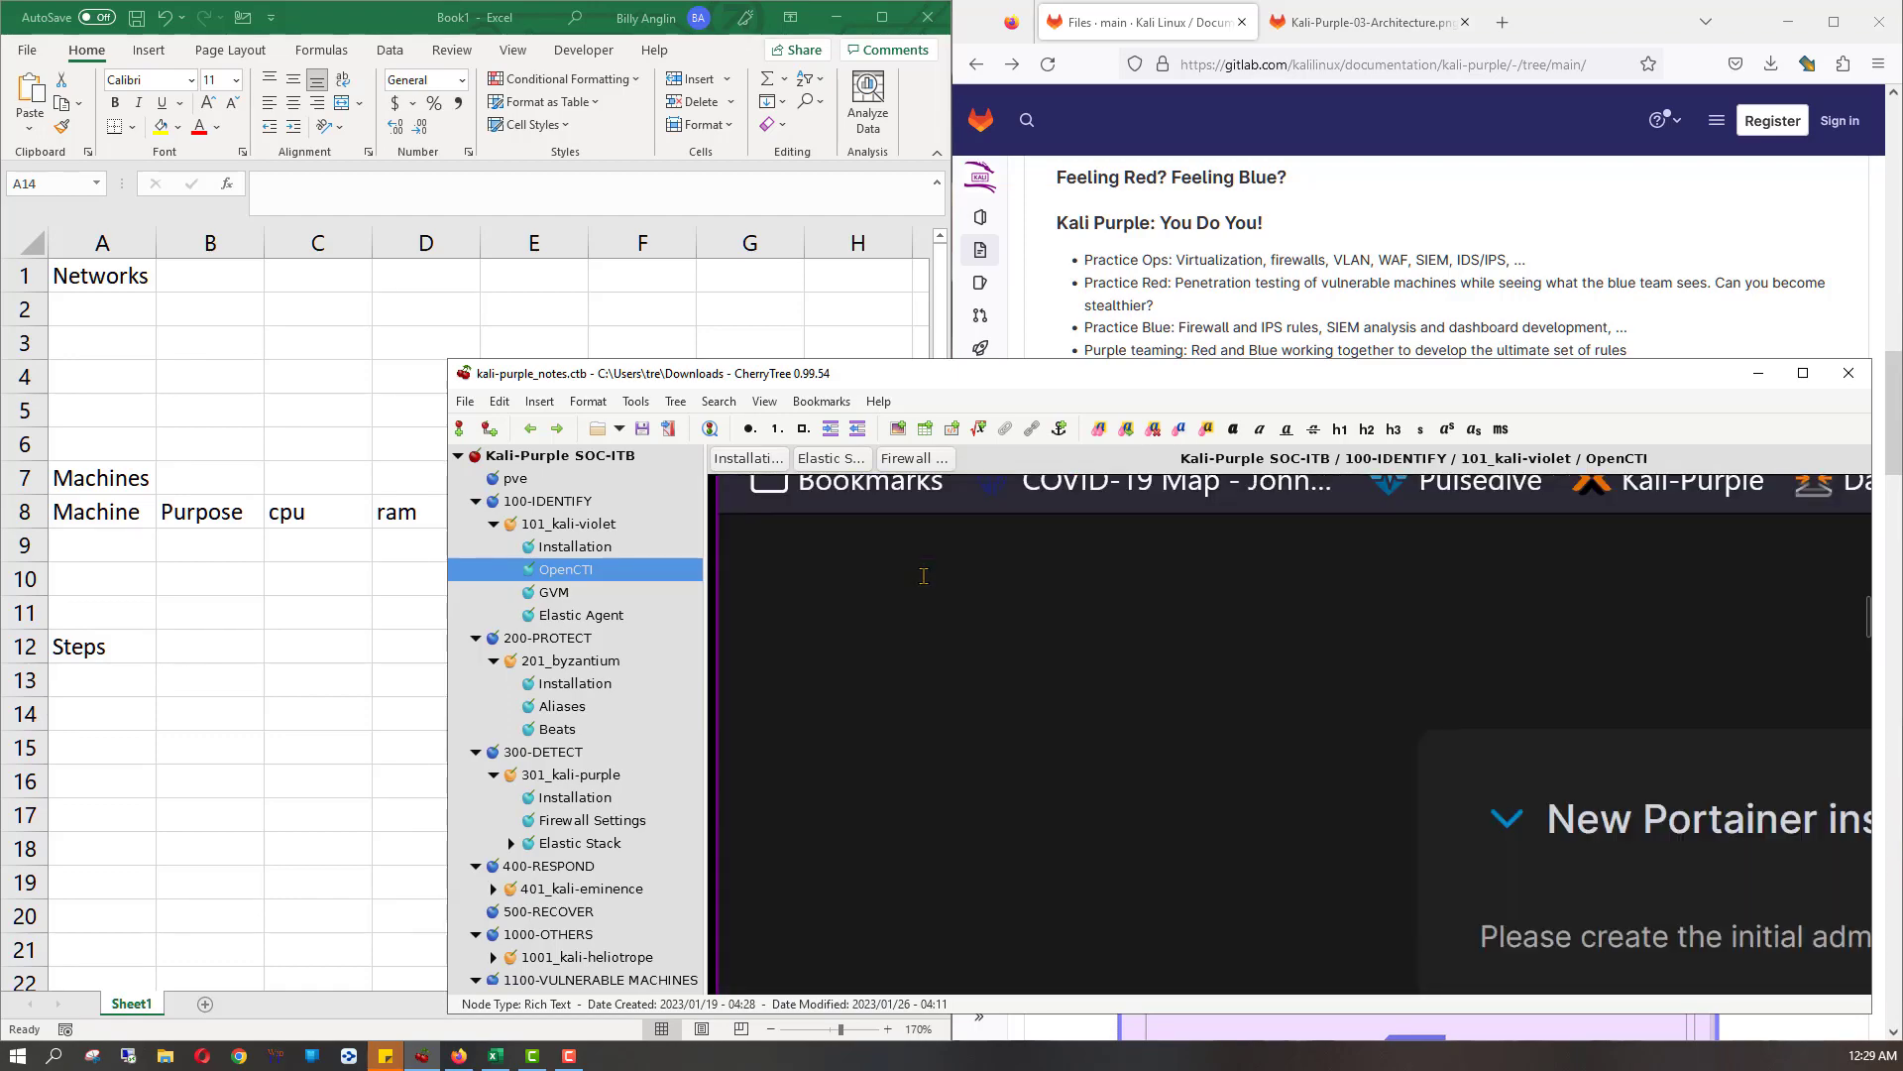
- Read on through the Portainer setup and the stack environment variables in the OpenCTI notes
scroll(923, 576, "down", 3)
scroll(923, 576, "down", 5)
scroll(923, 576, "up", 5)
scroll(923, 576, "down", 8)
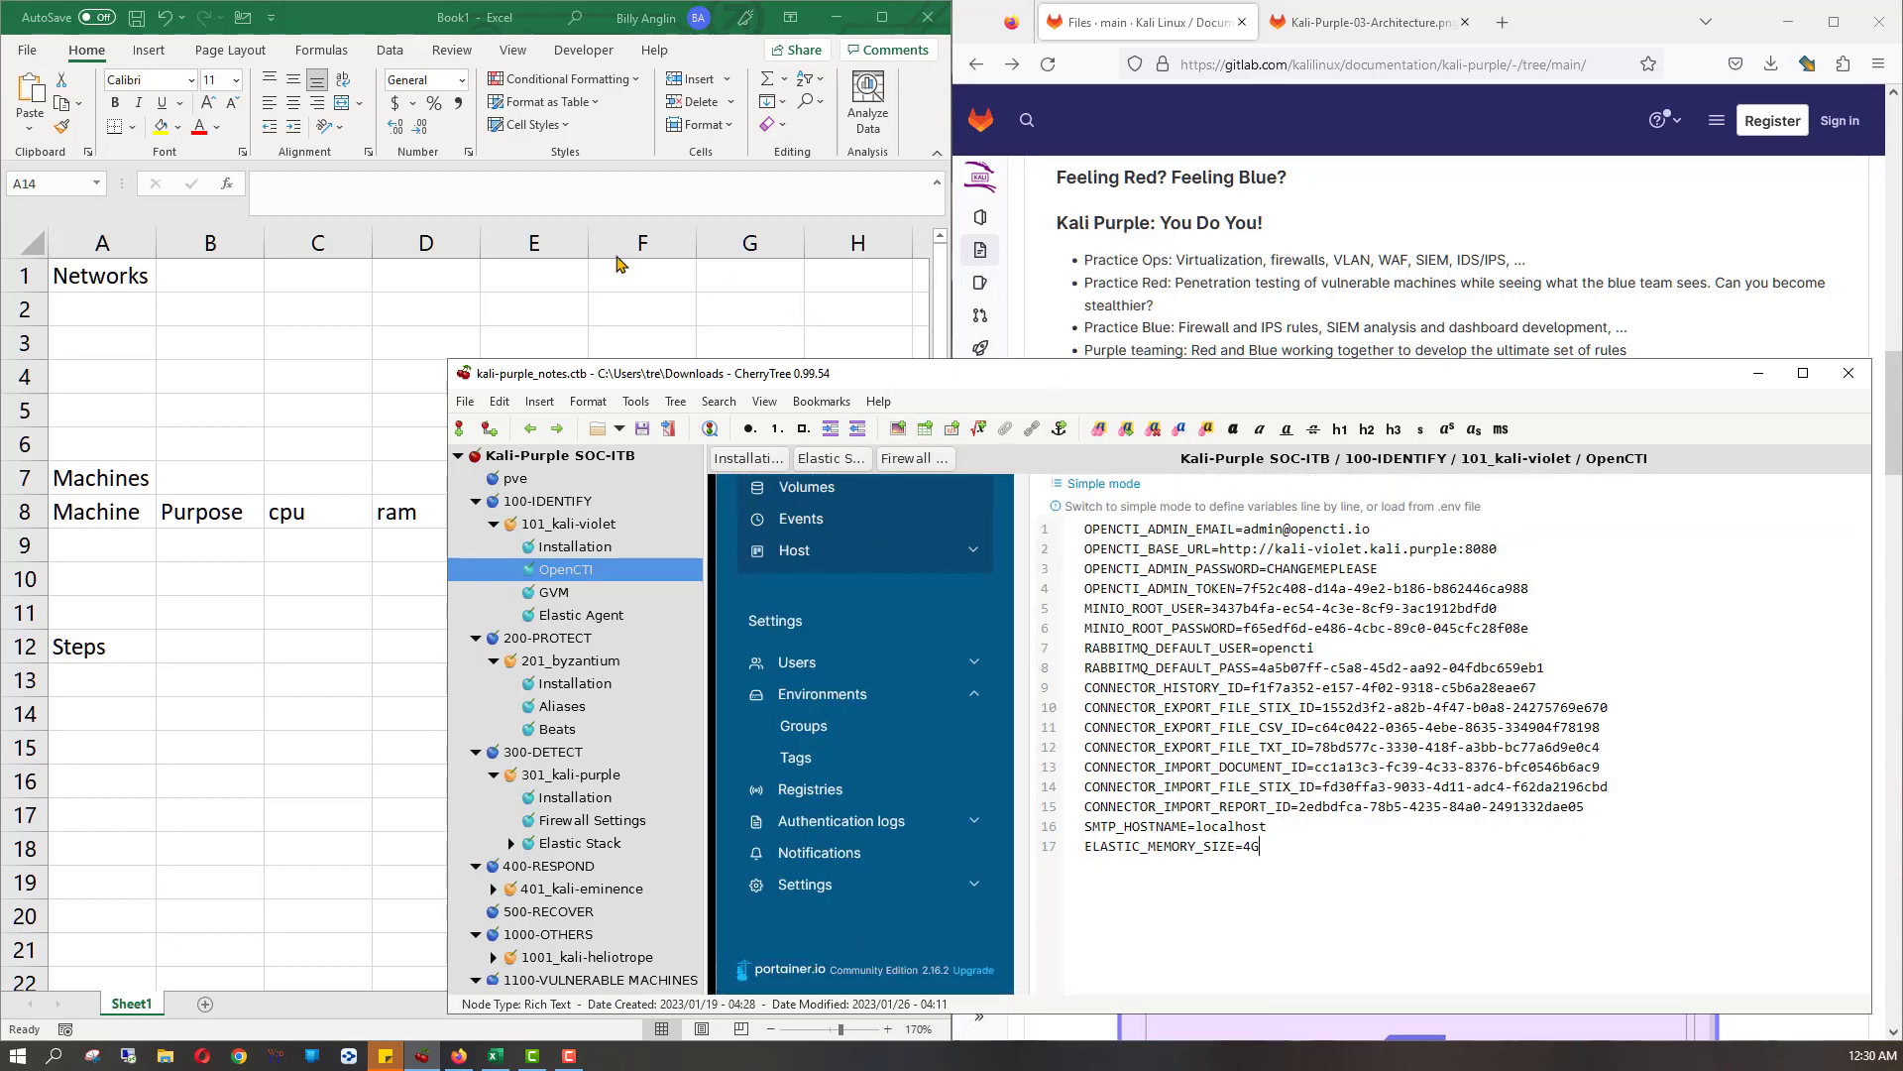
- Select cell A2 under Networks in Excel, then switch to Firefox and open the Architecture diagram image from the repository page
left_click(148, 334)
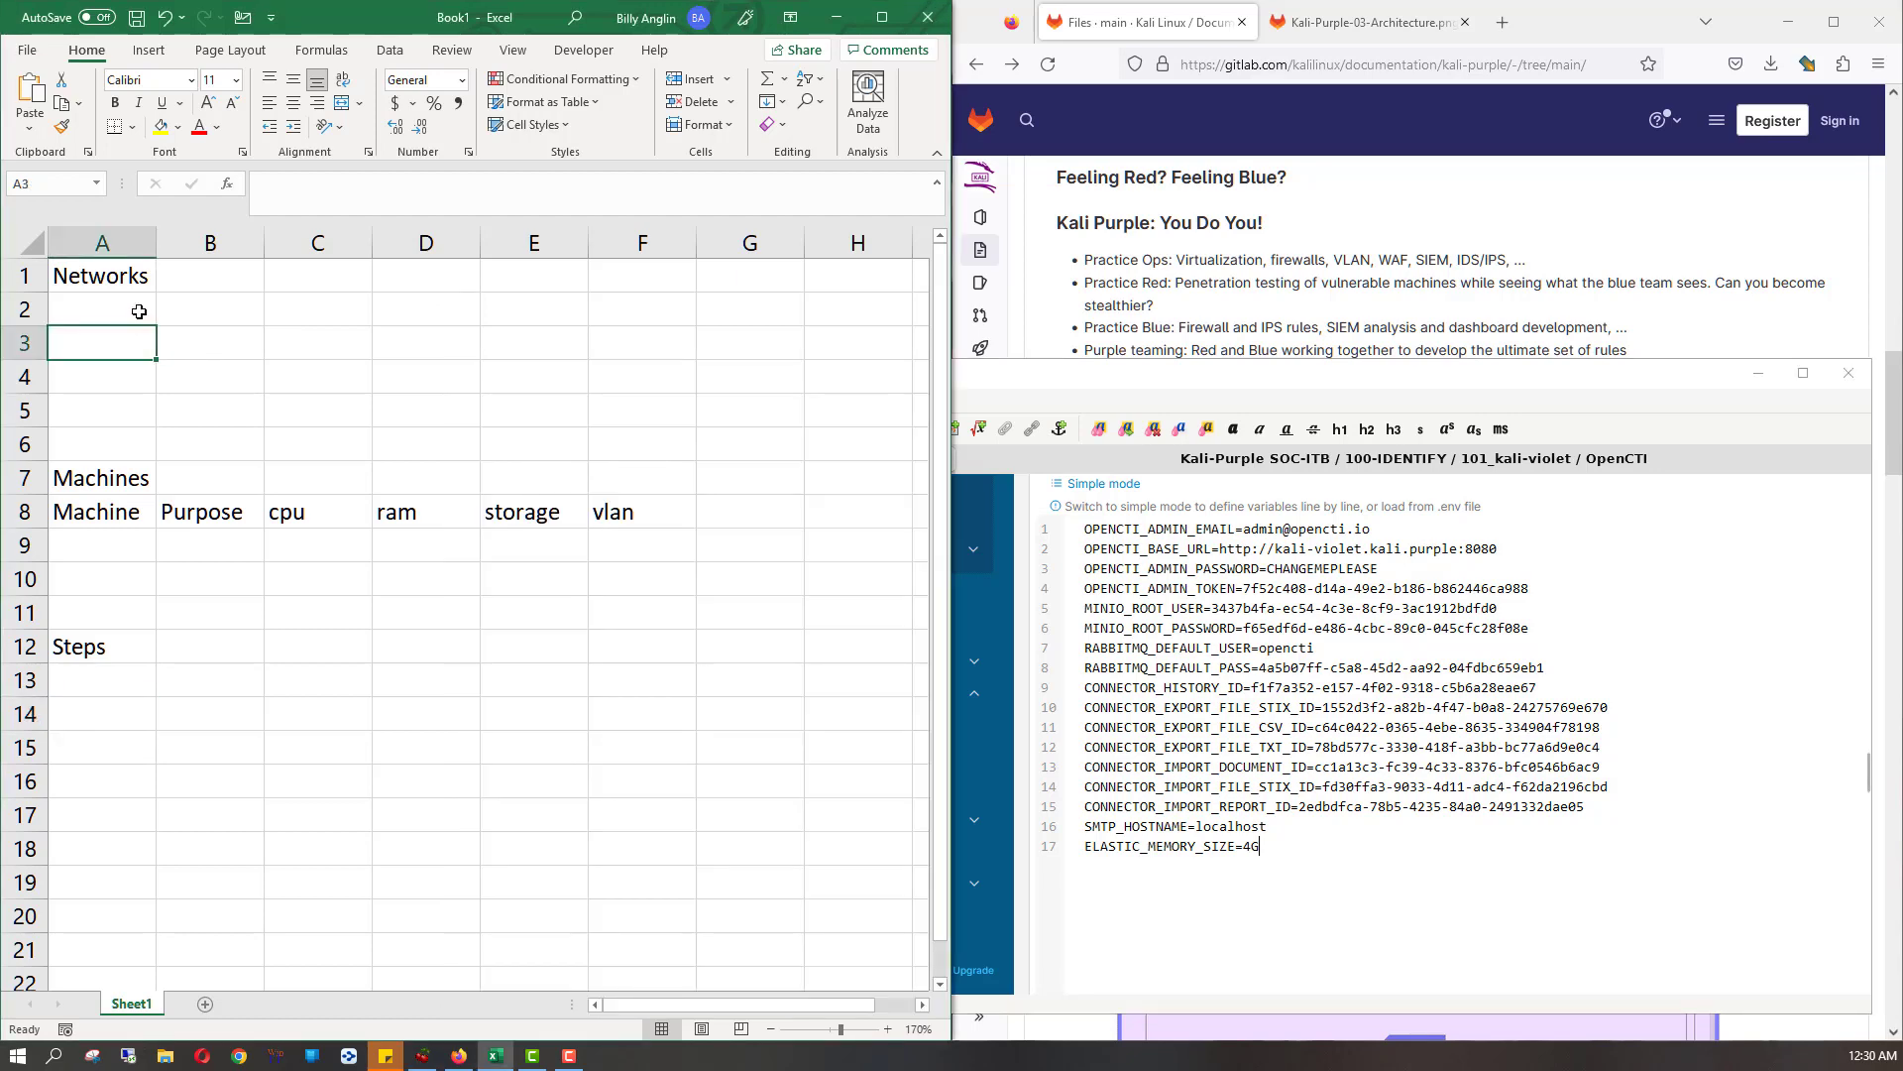
left_click(144, 311)
left_click(1170, 34)
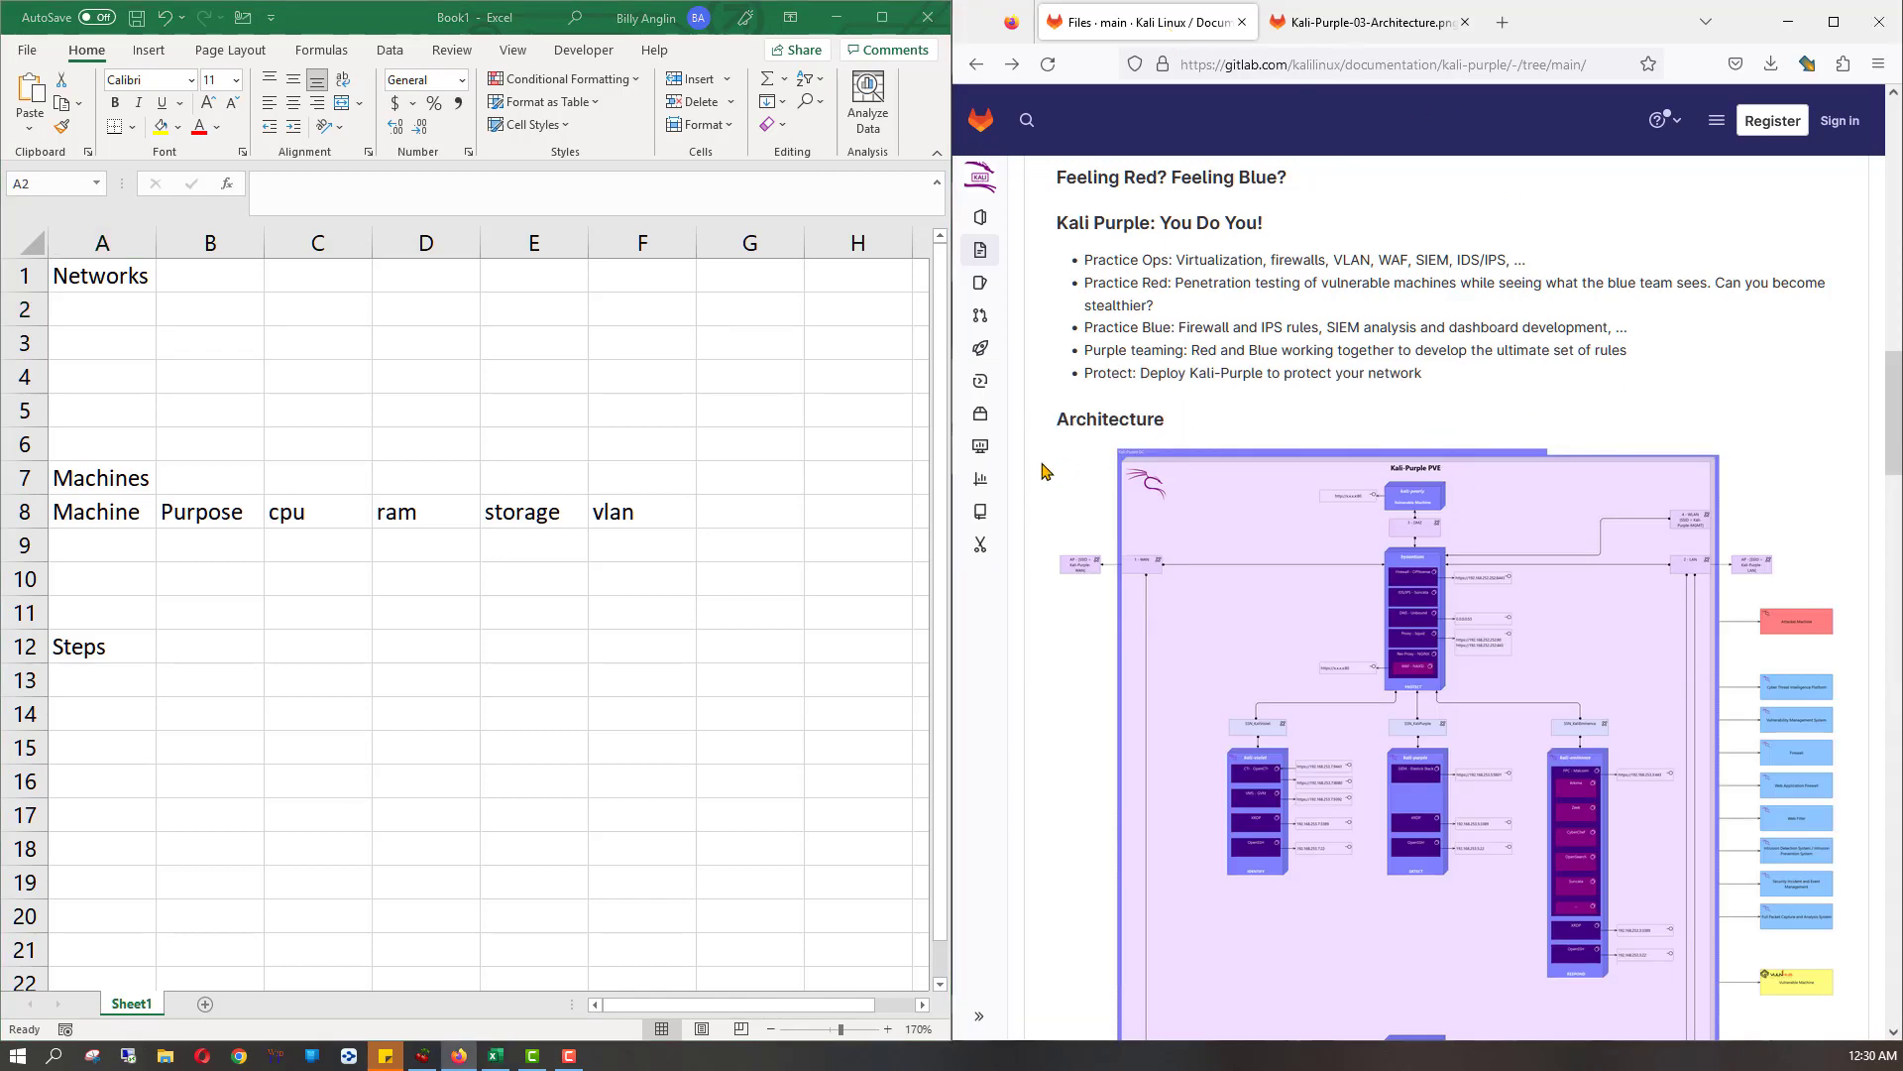
scroll(1043, 470, "down", 3)
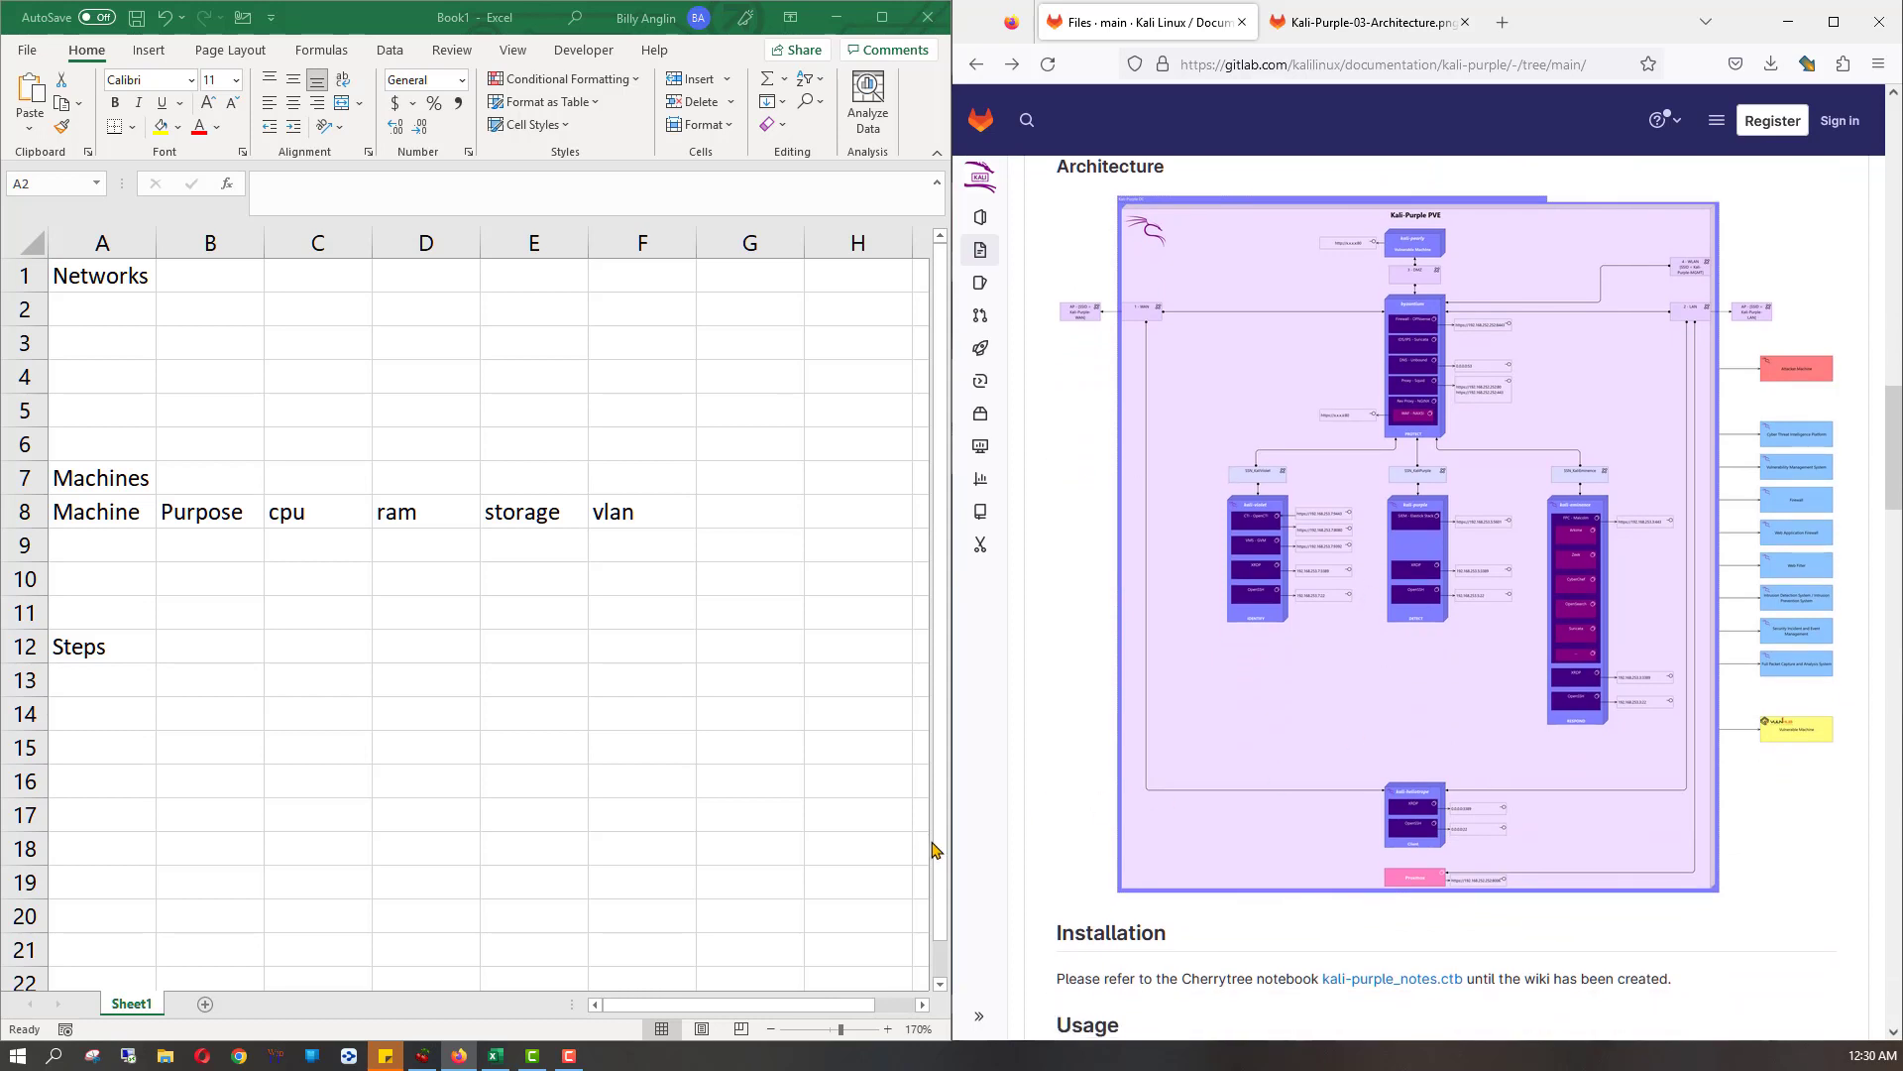
left_click(1274, 360)
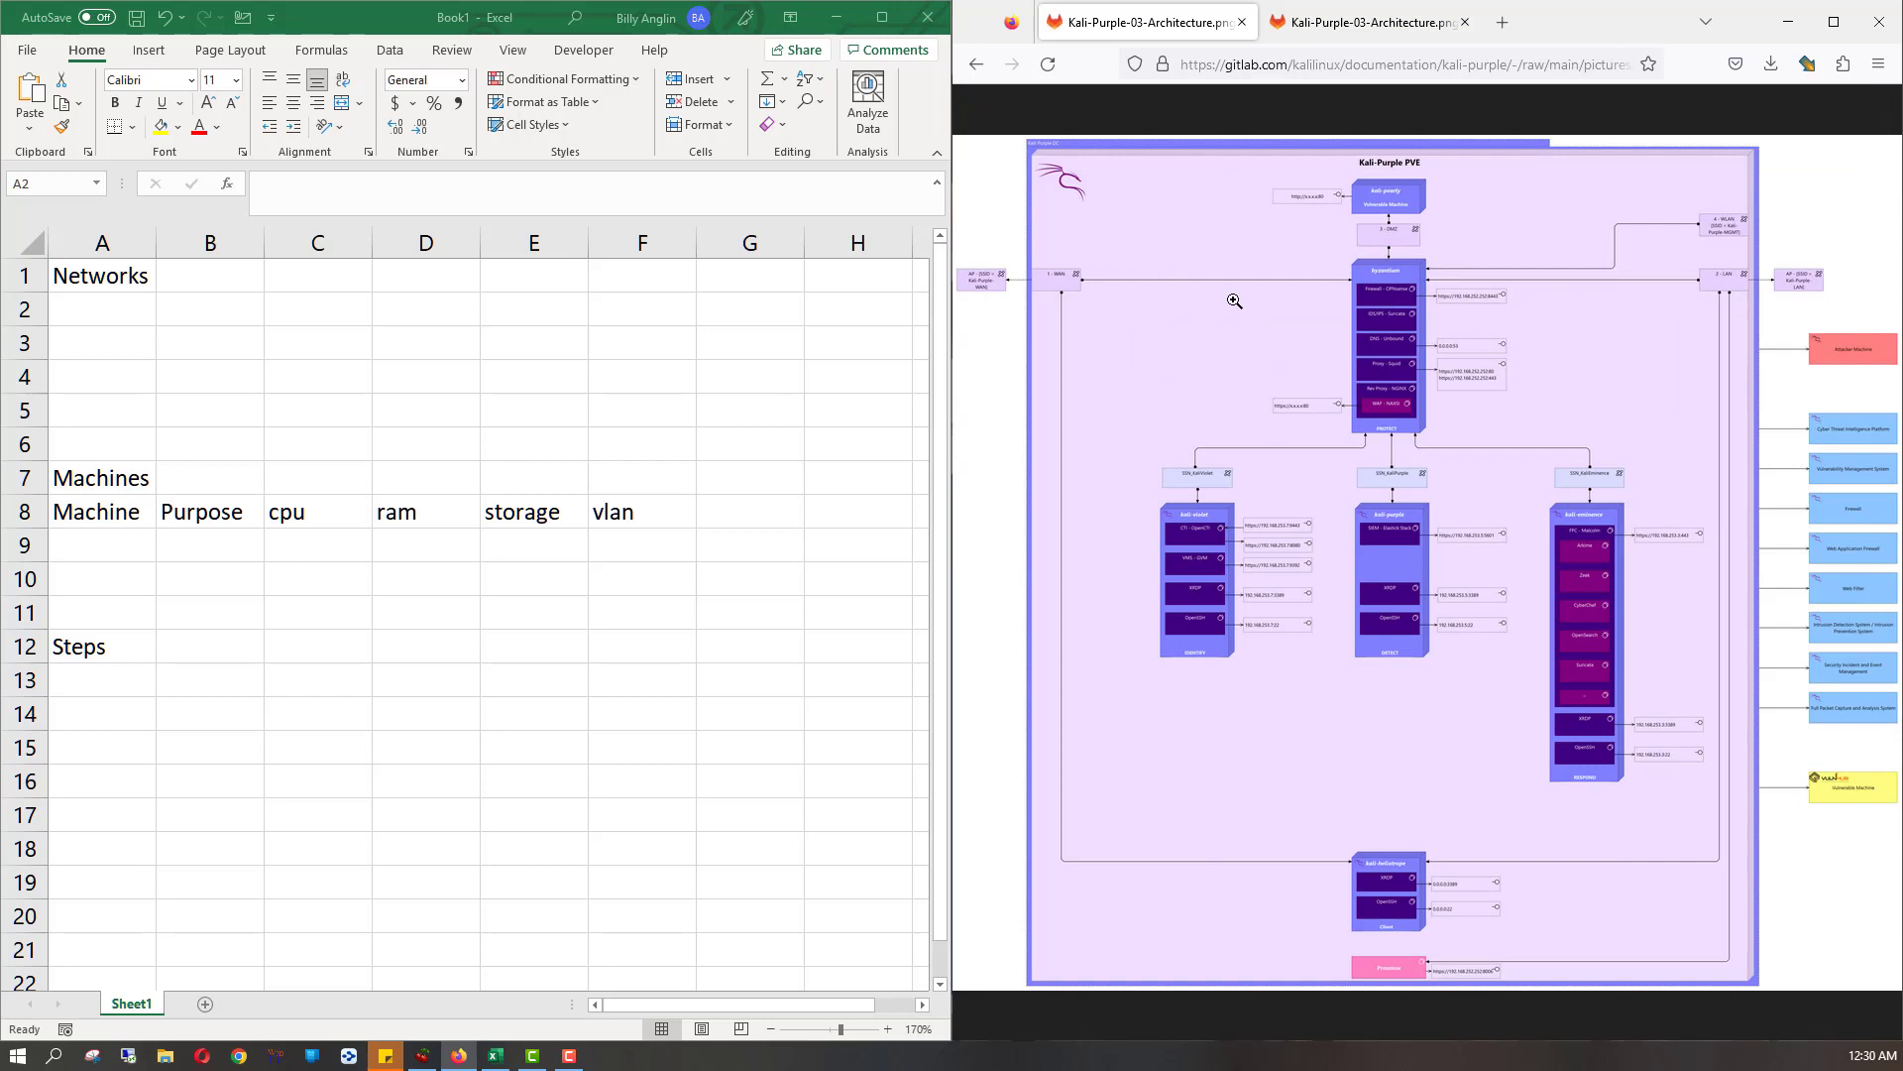
- Maximize the Firefox window and show the architecture diagram at full size
left_click(1235, 301)
left_click(1232, 301)
left_click(1208, 303)
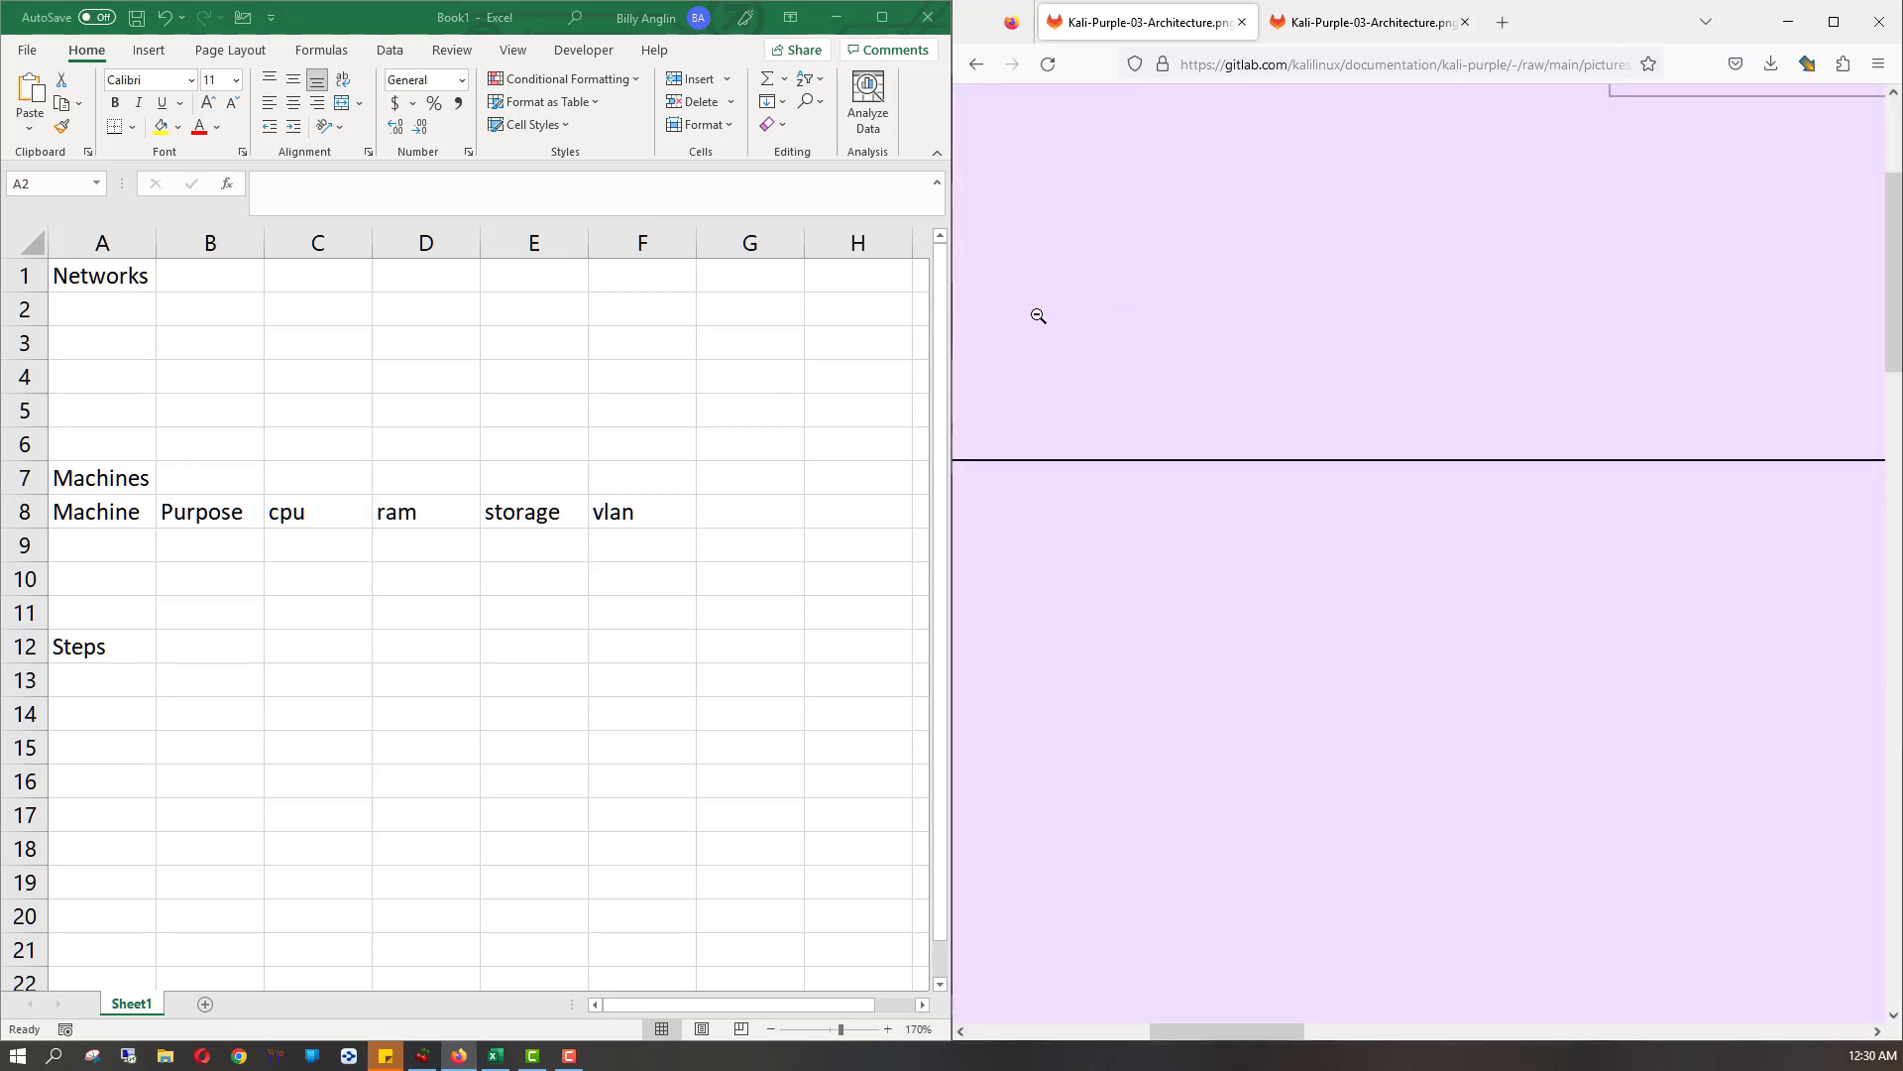
left_click(1551, 340)
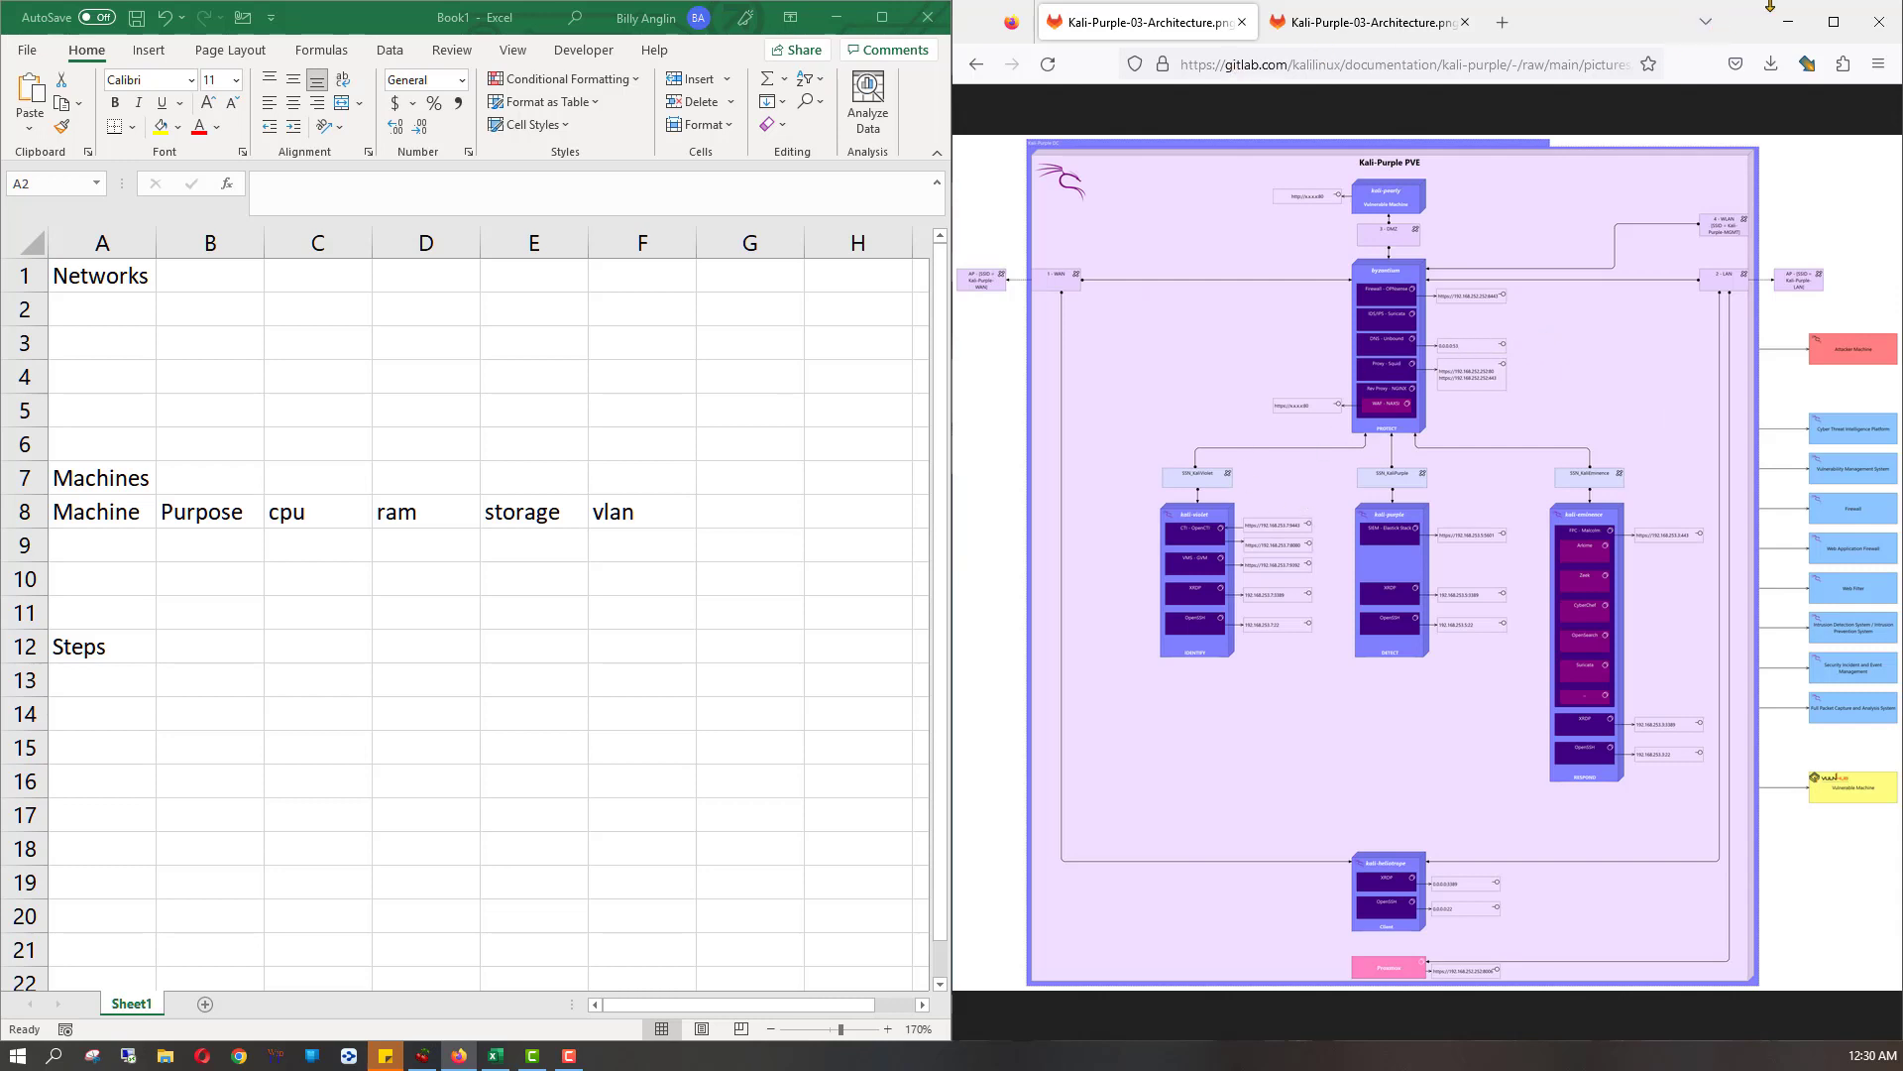
left_click(1835, 22)
left_click(1105, 284)
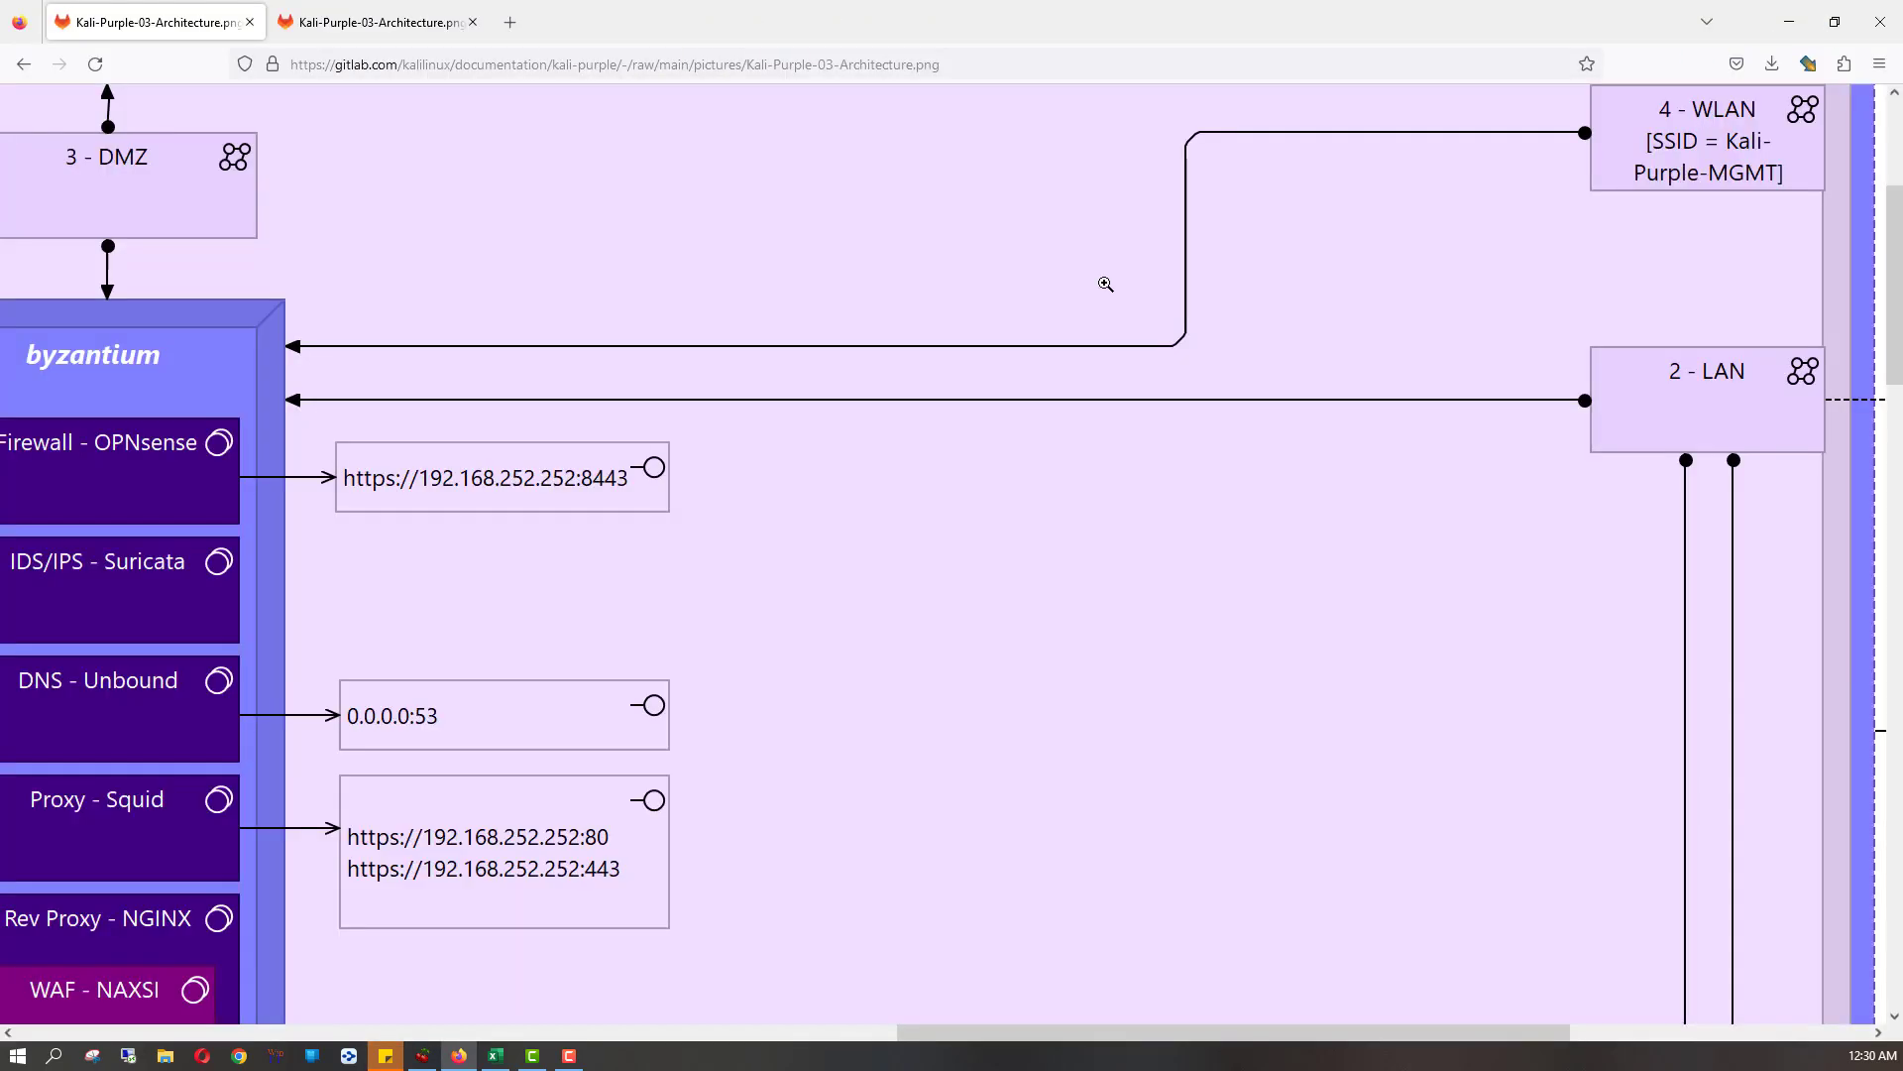
- Examine the WAN, DMZ, WLAN and LAN networks and how they connect to byzantium and kali-pearly in the diagram
scroll(728, 463, "right", 3)
scroll(729, 463, "left", 10)
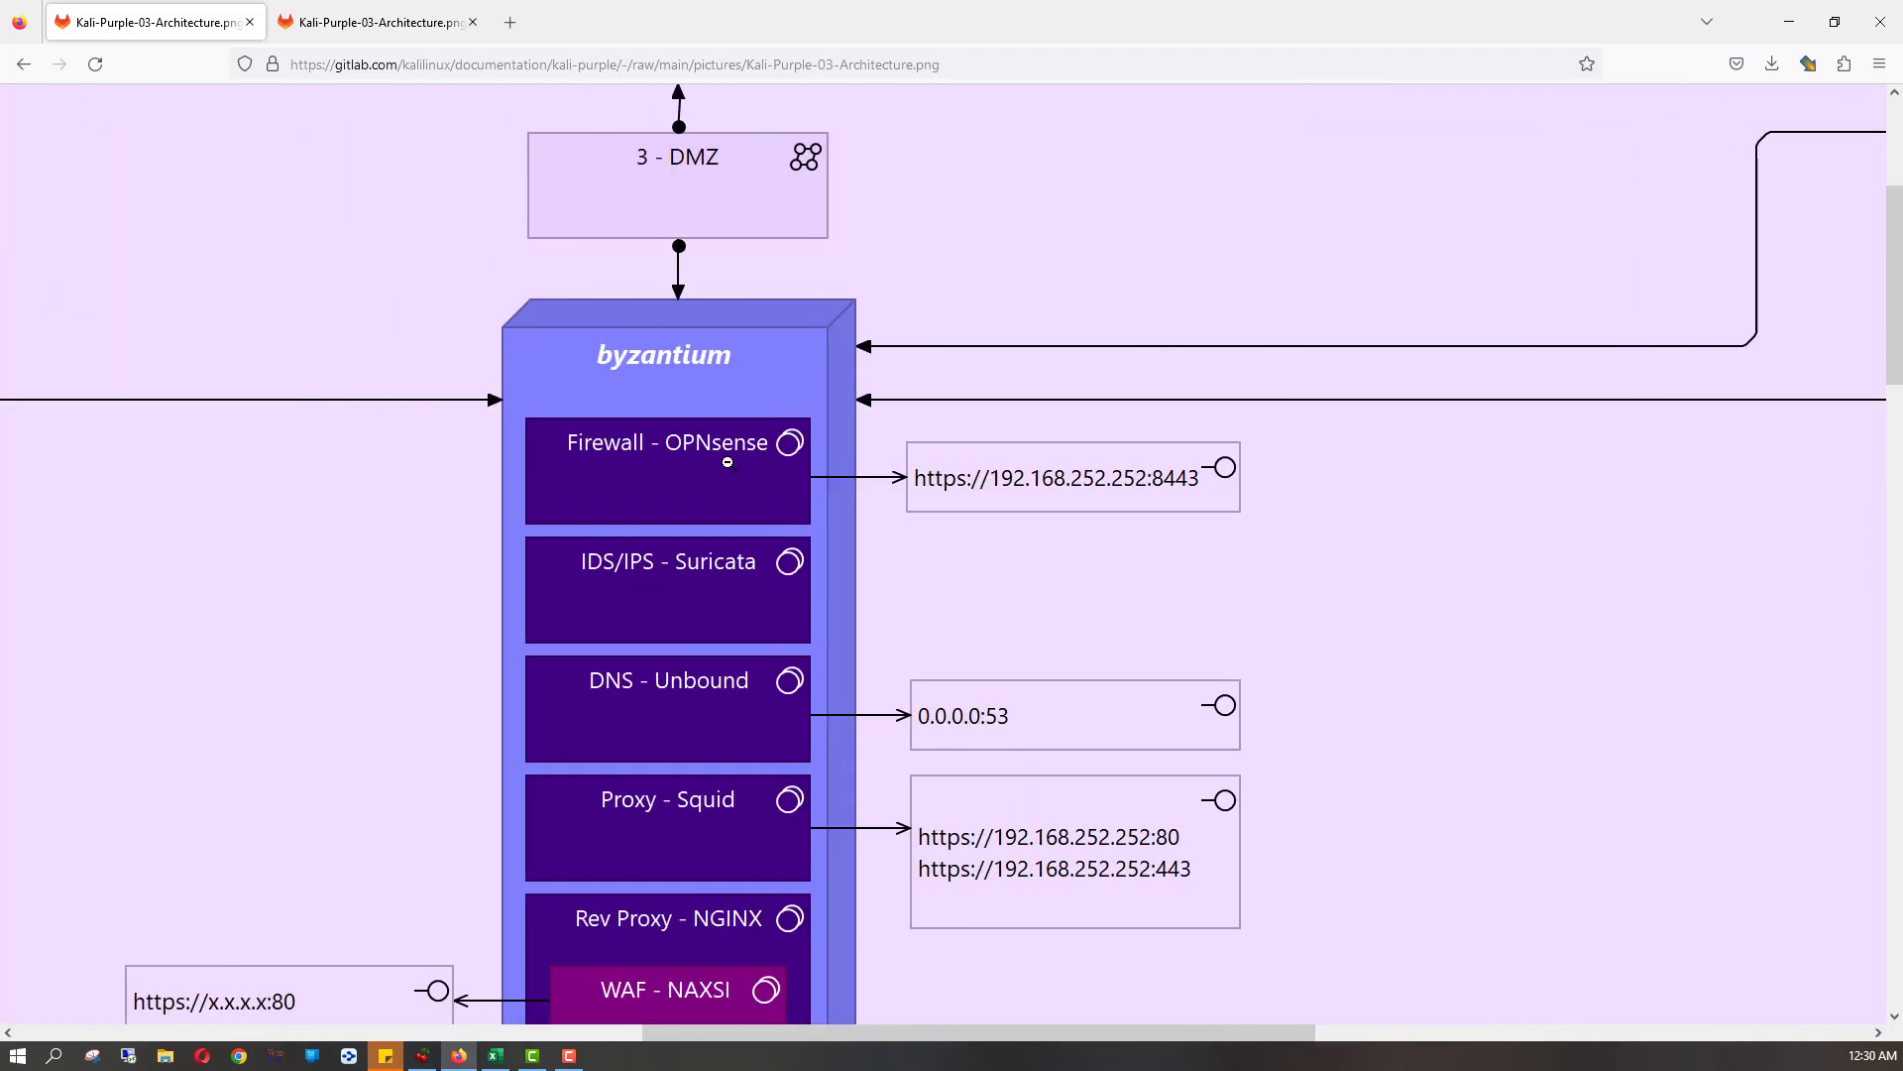
scroll(729, 463, "left", 10)
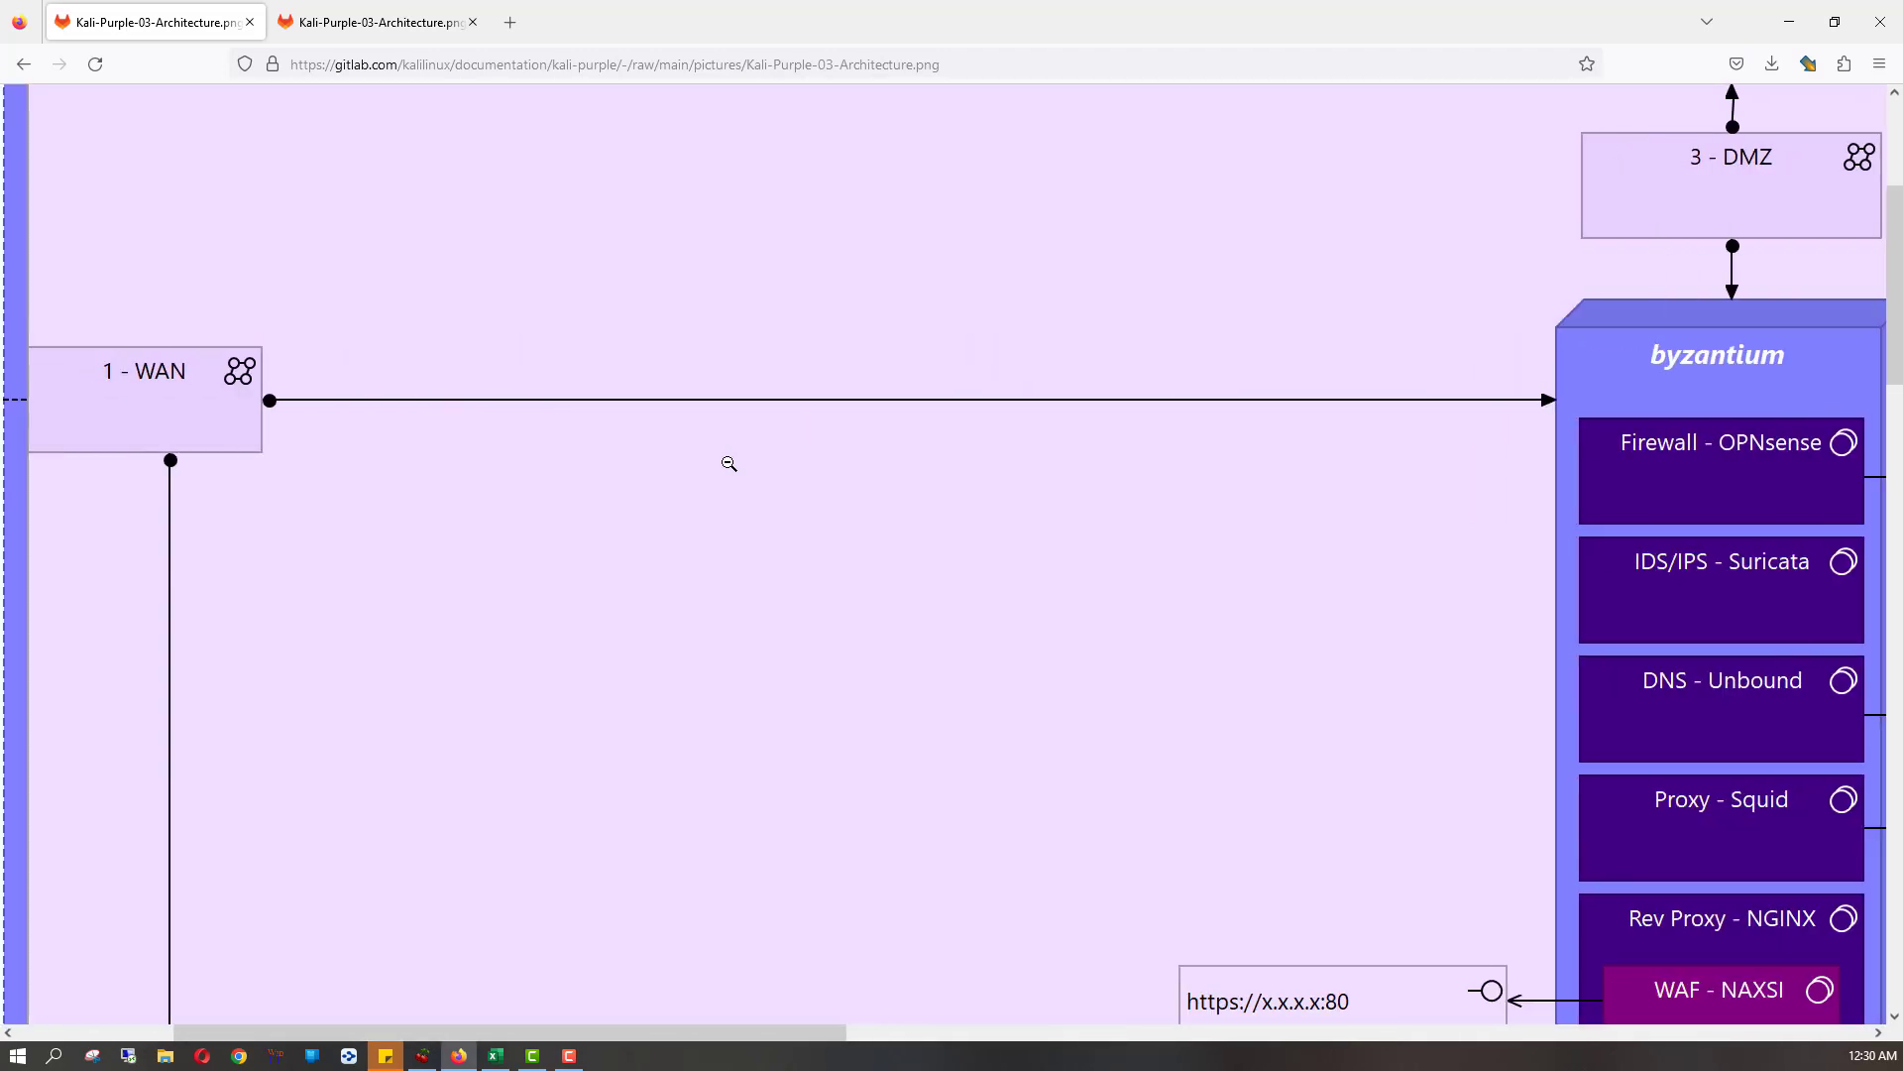
scroll(729, 463, "down", 10)
scroll(728, 463, "up", 15)
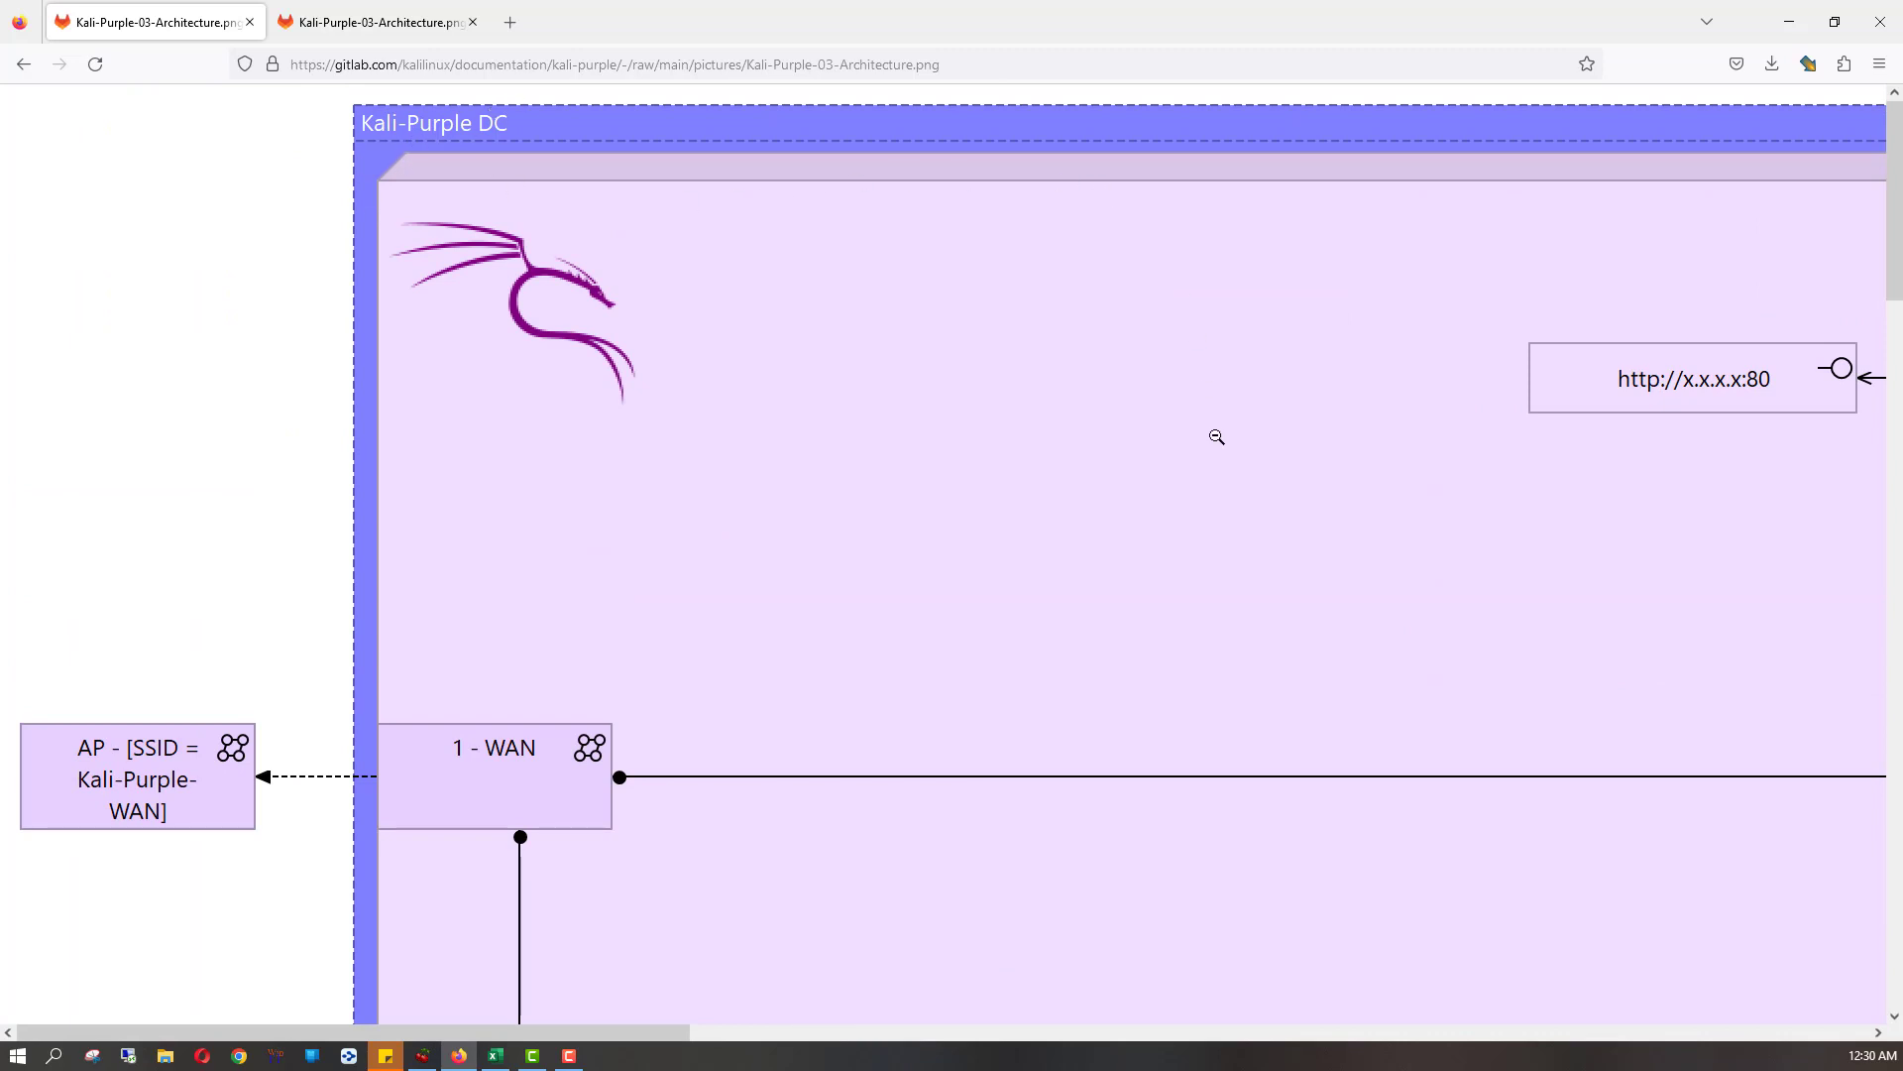
scroll(1218, 437, "right", 8)
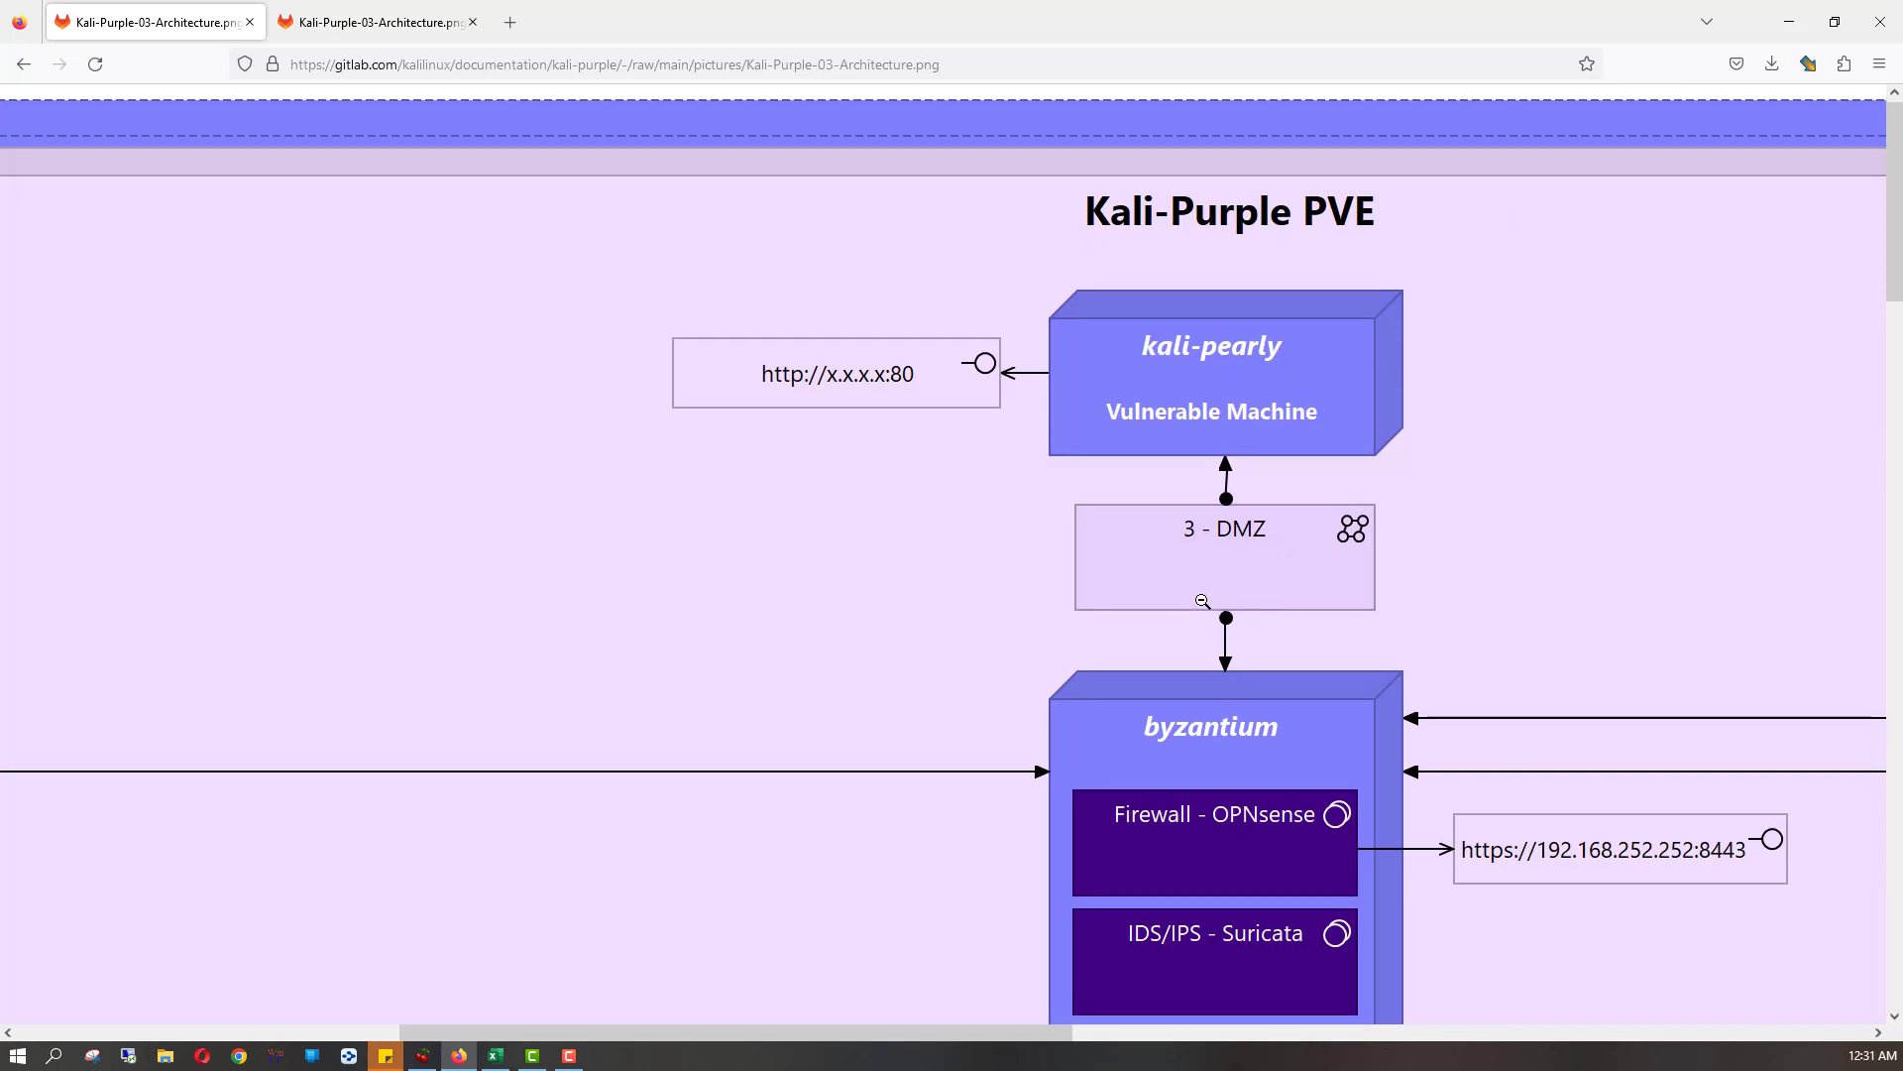
scroll(1203, 601, "down", 4)
scroll(1202, 601, "right", 1)
scroll(1203, 600, "left", 5)
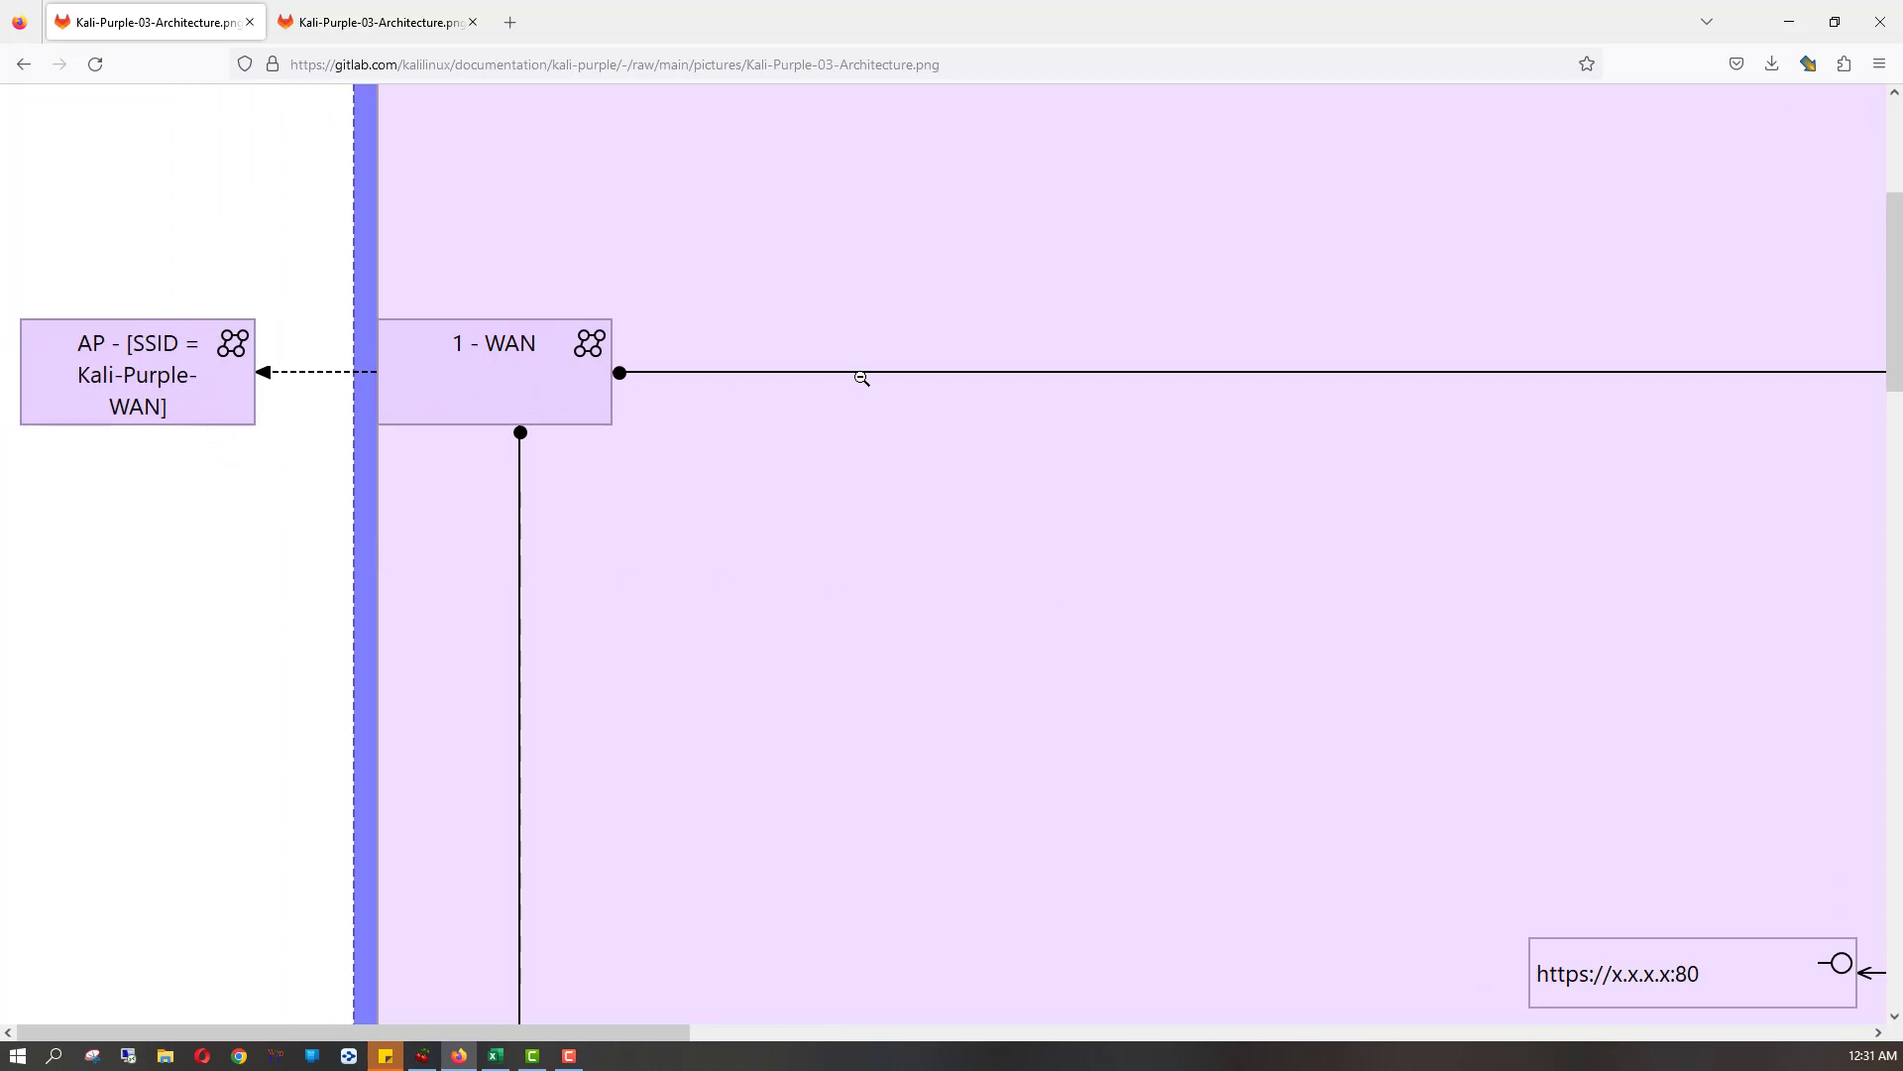
scroll(862, 378, "right", 1)
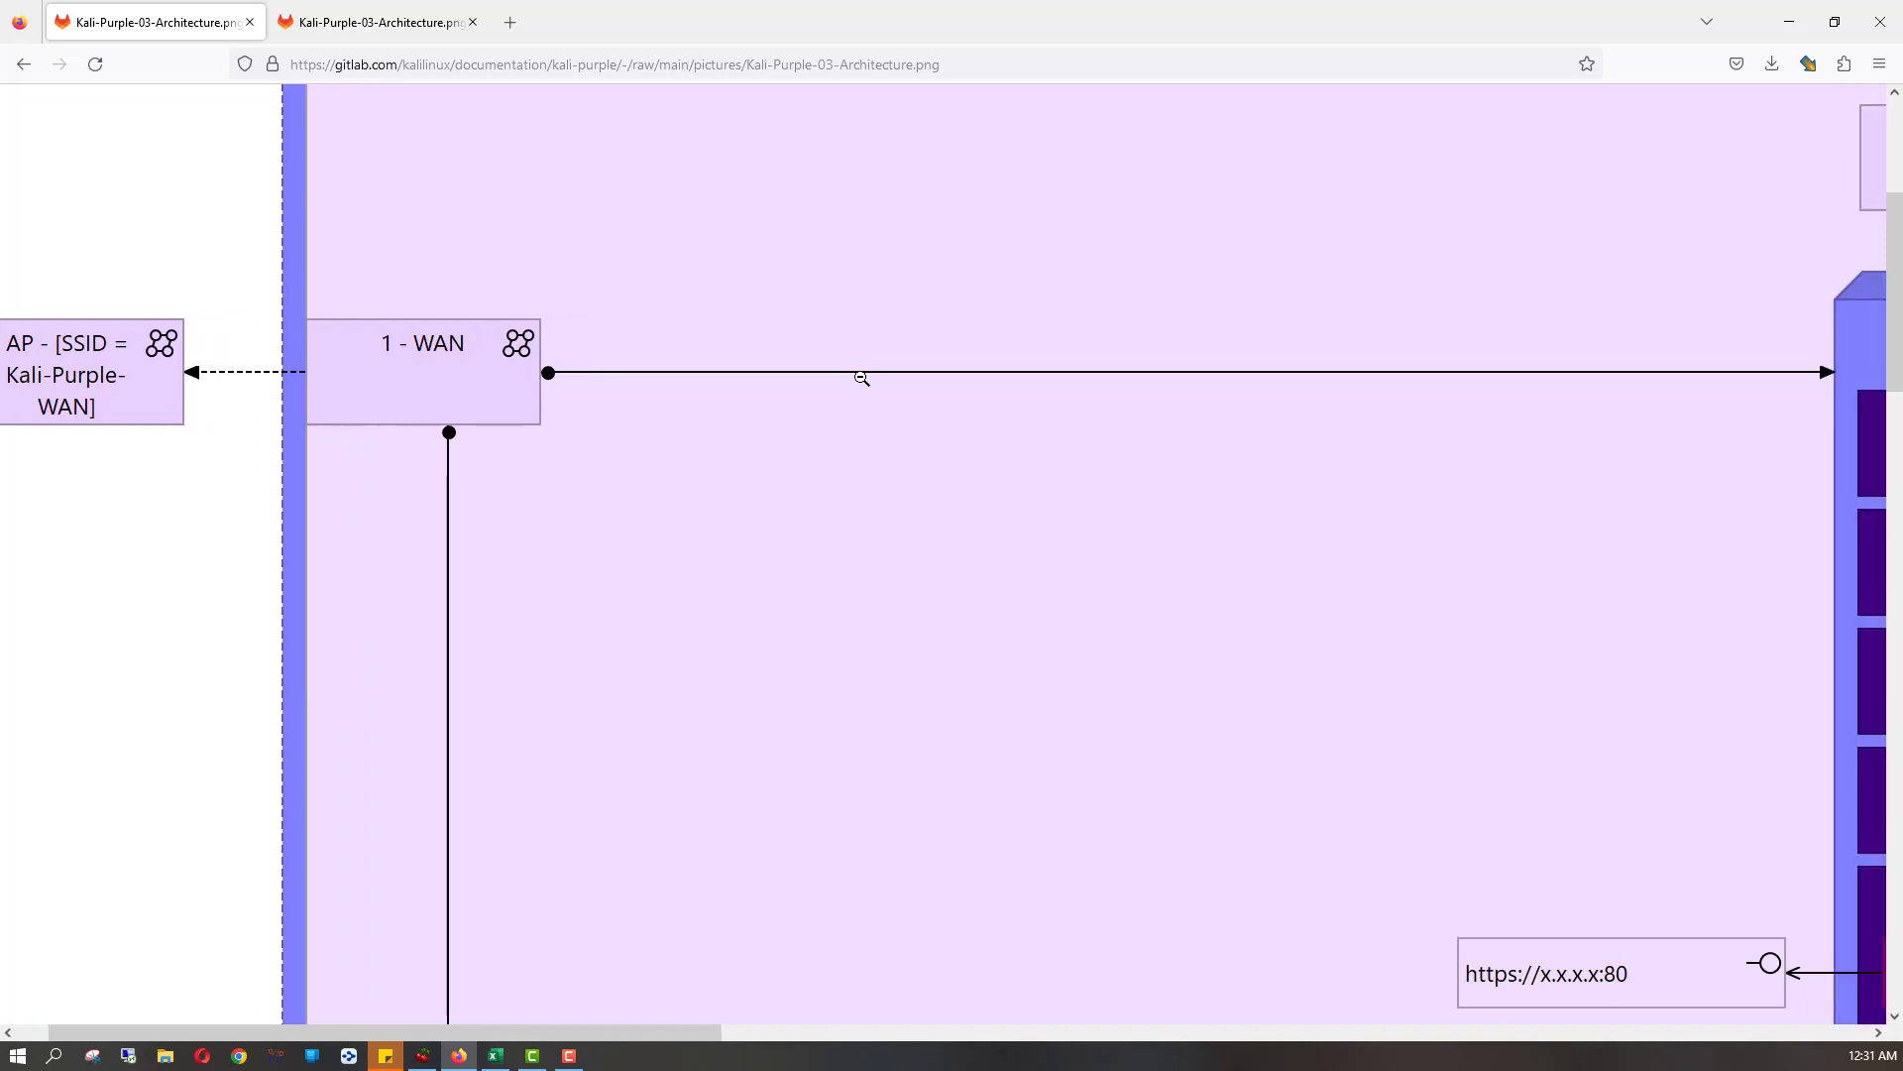
scroll(862, 378, "right", 10)
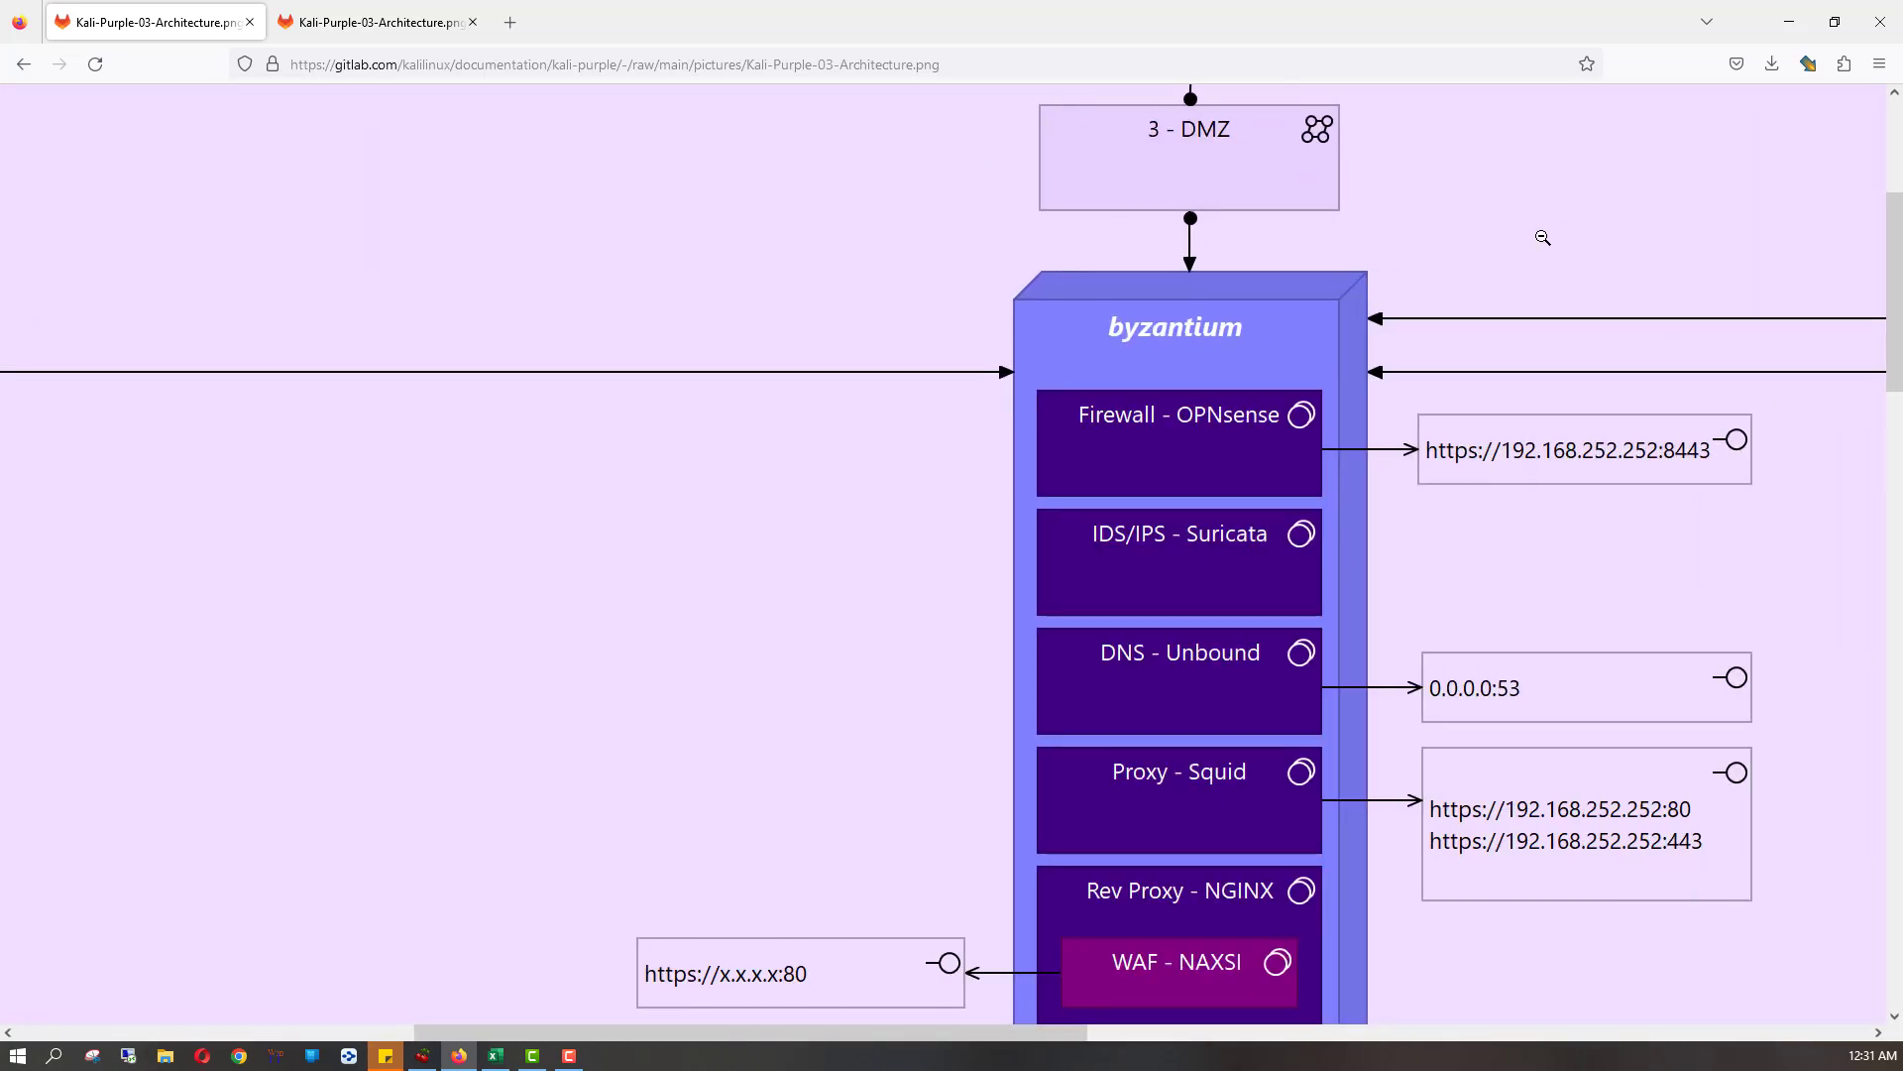
scroll(1466, 310, "right", 20)
scroll(1465, 311, "down", 1)
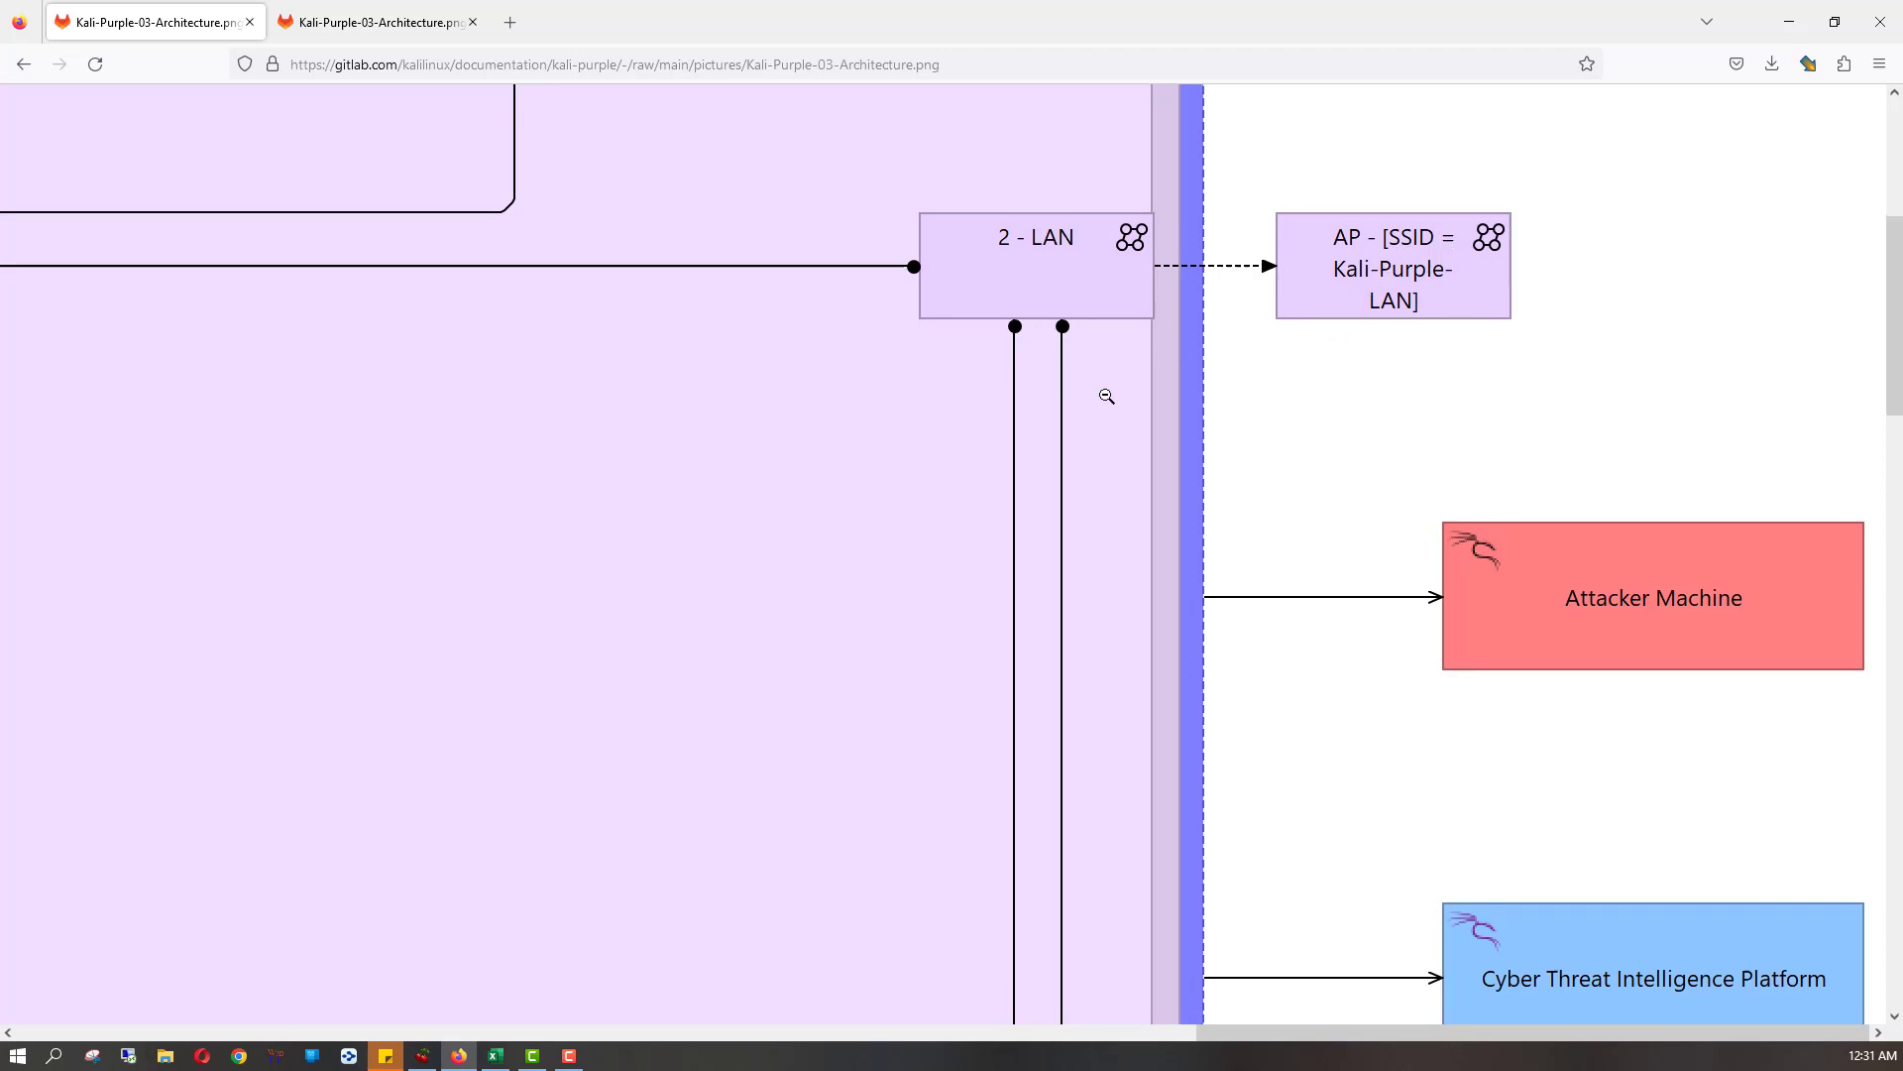
- Review the machine and security system roles listed beside the diagram, from Attacker Machine to Vulnerable Machine, and recheck the WLAN and LAN
scroll(1107, 396, "down", 4)
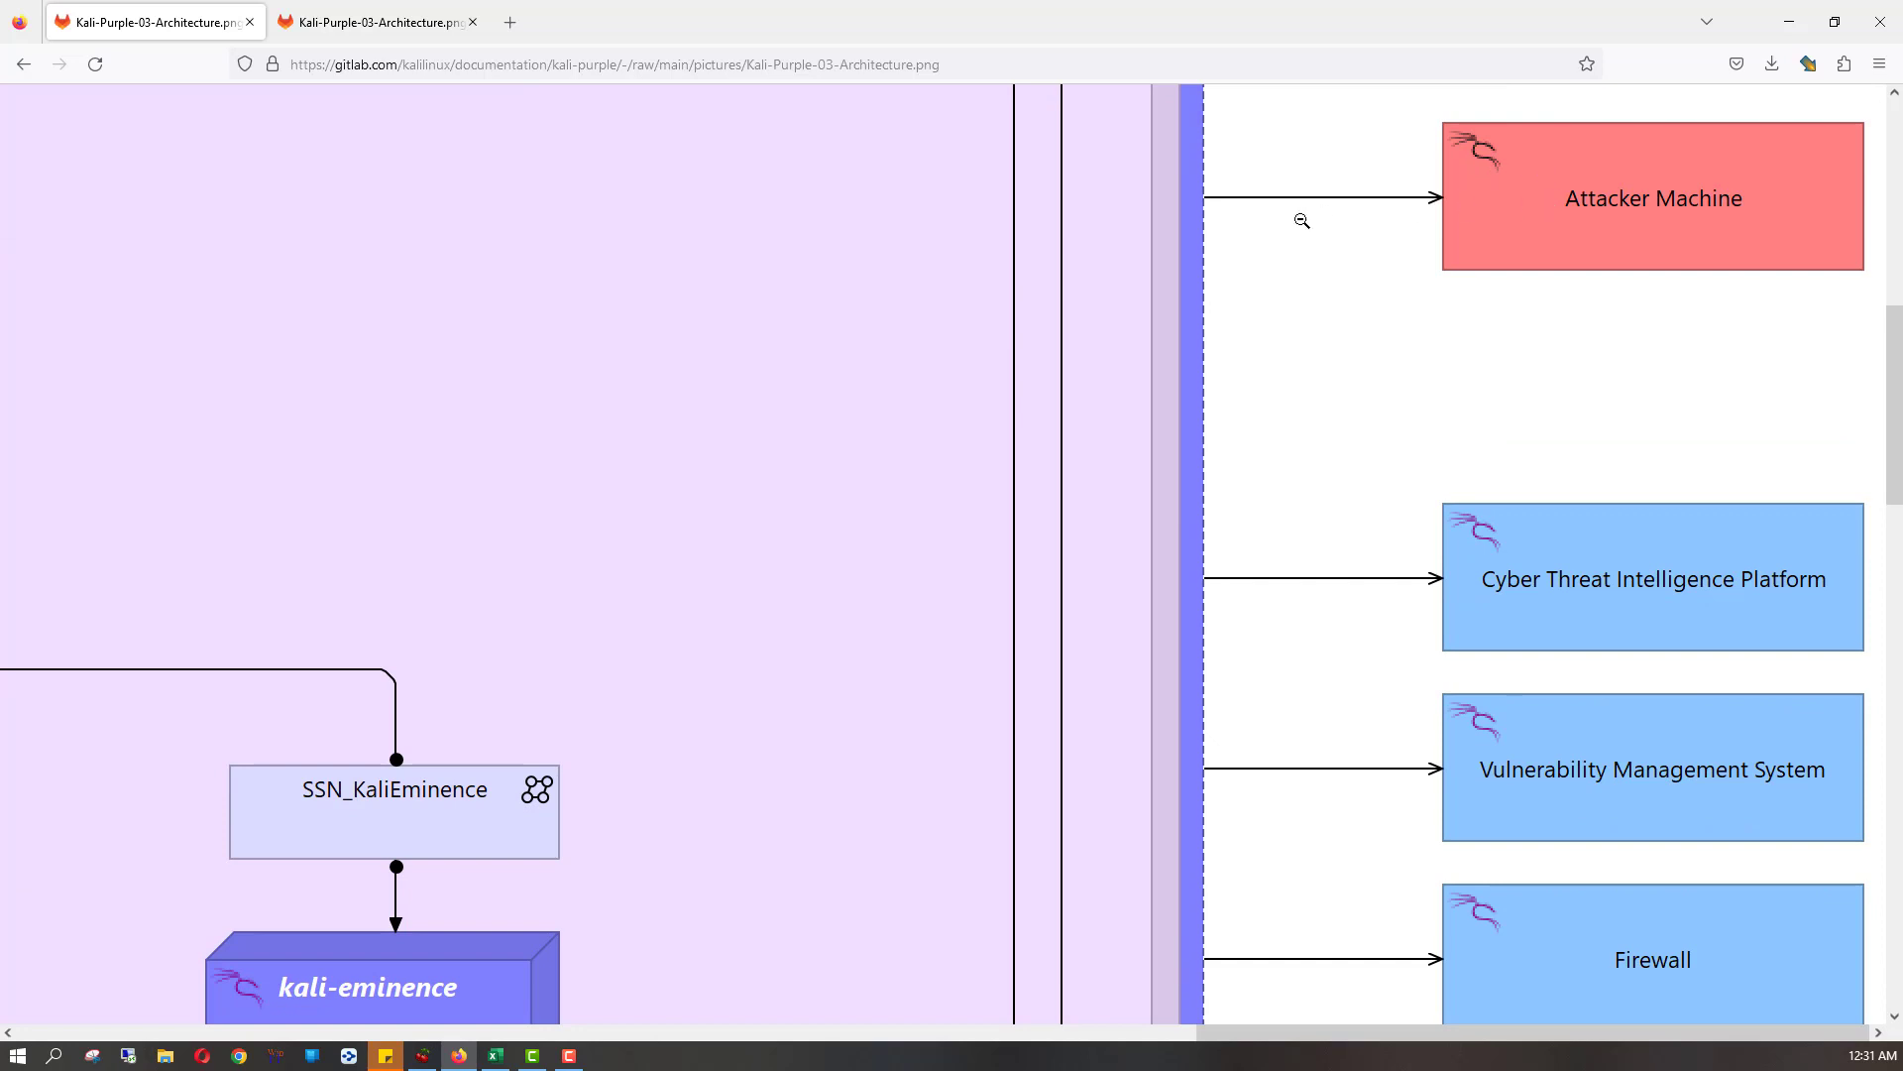
scroll(977, 285, "down", 3)
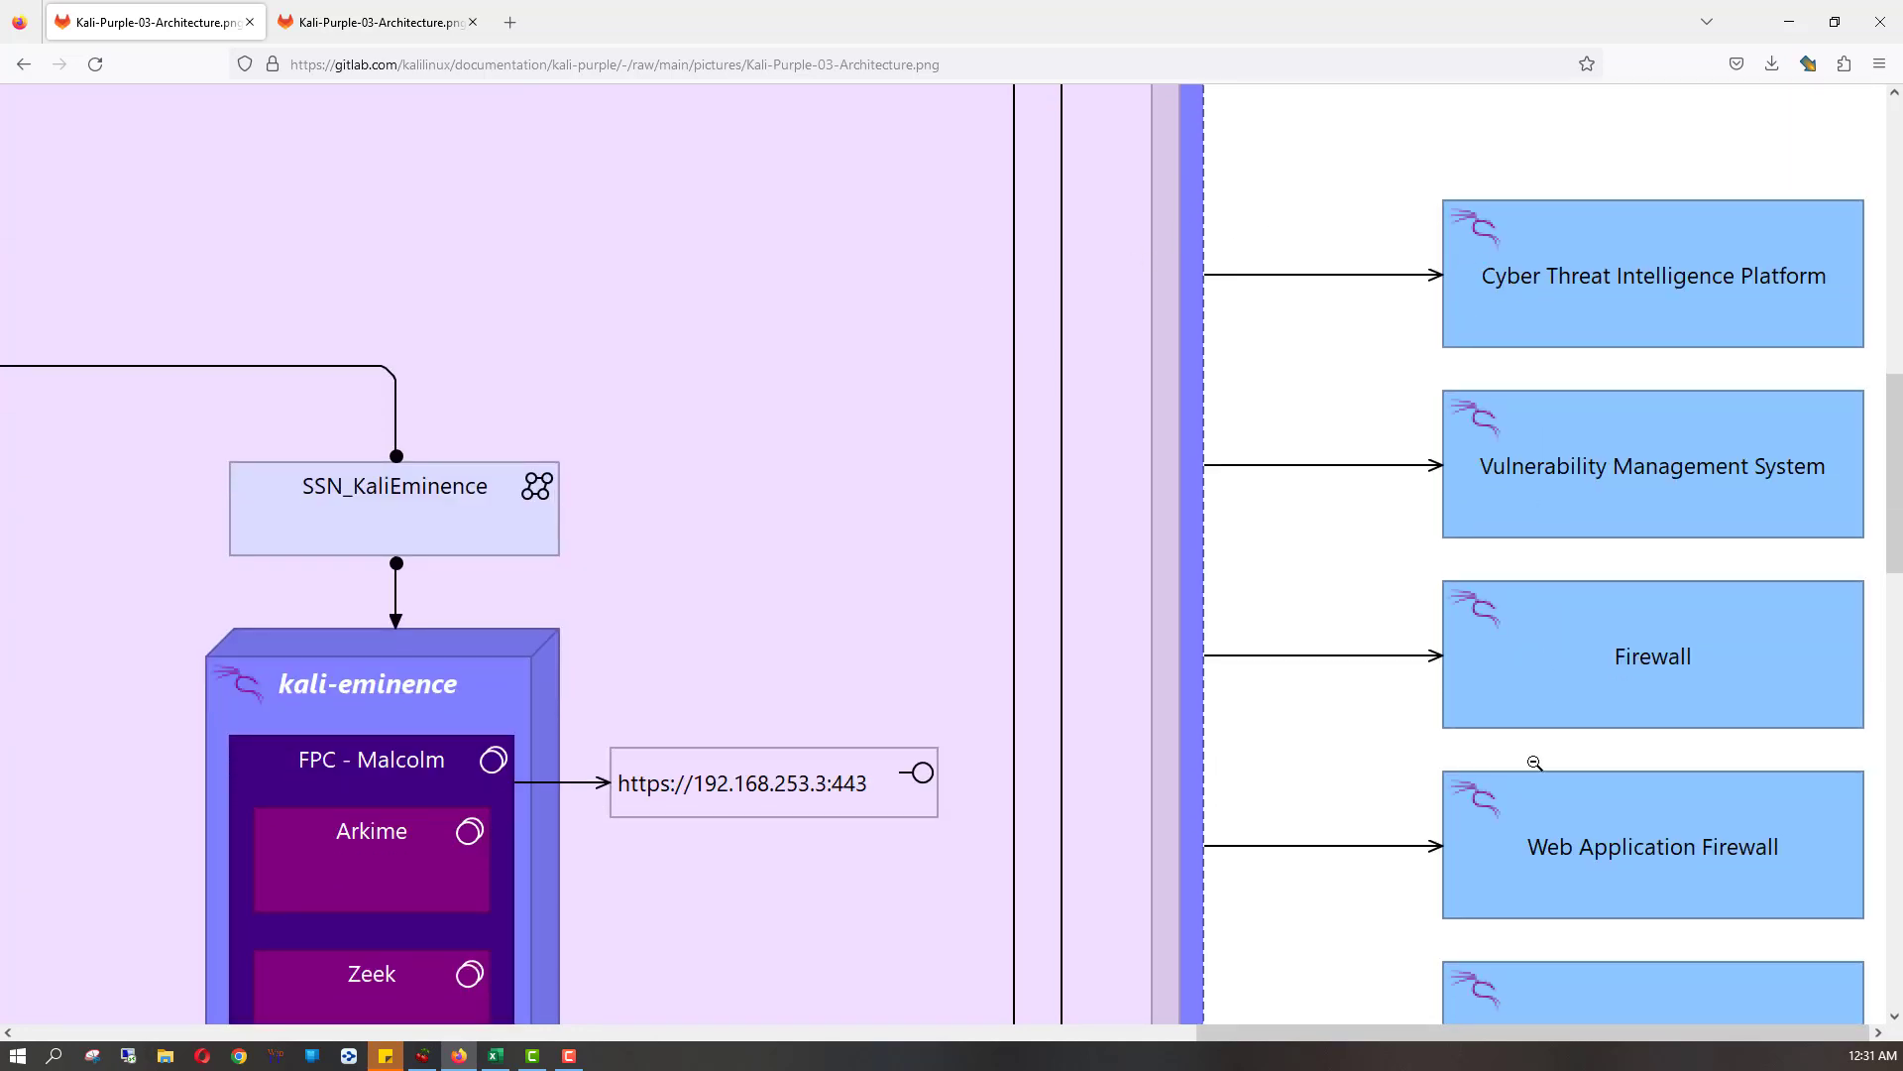
scroll(1364, 798, "down", 10)
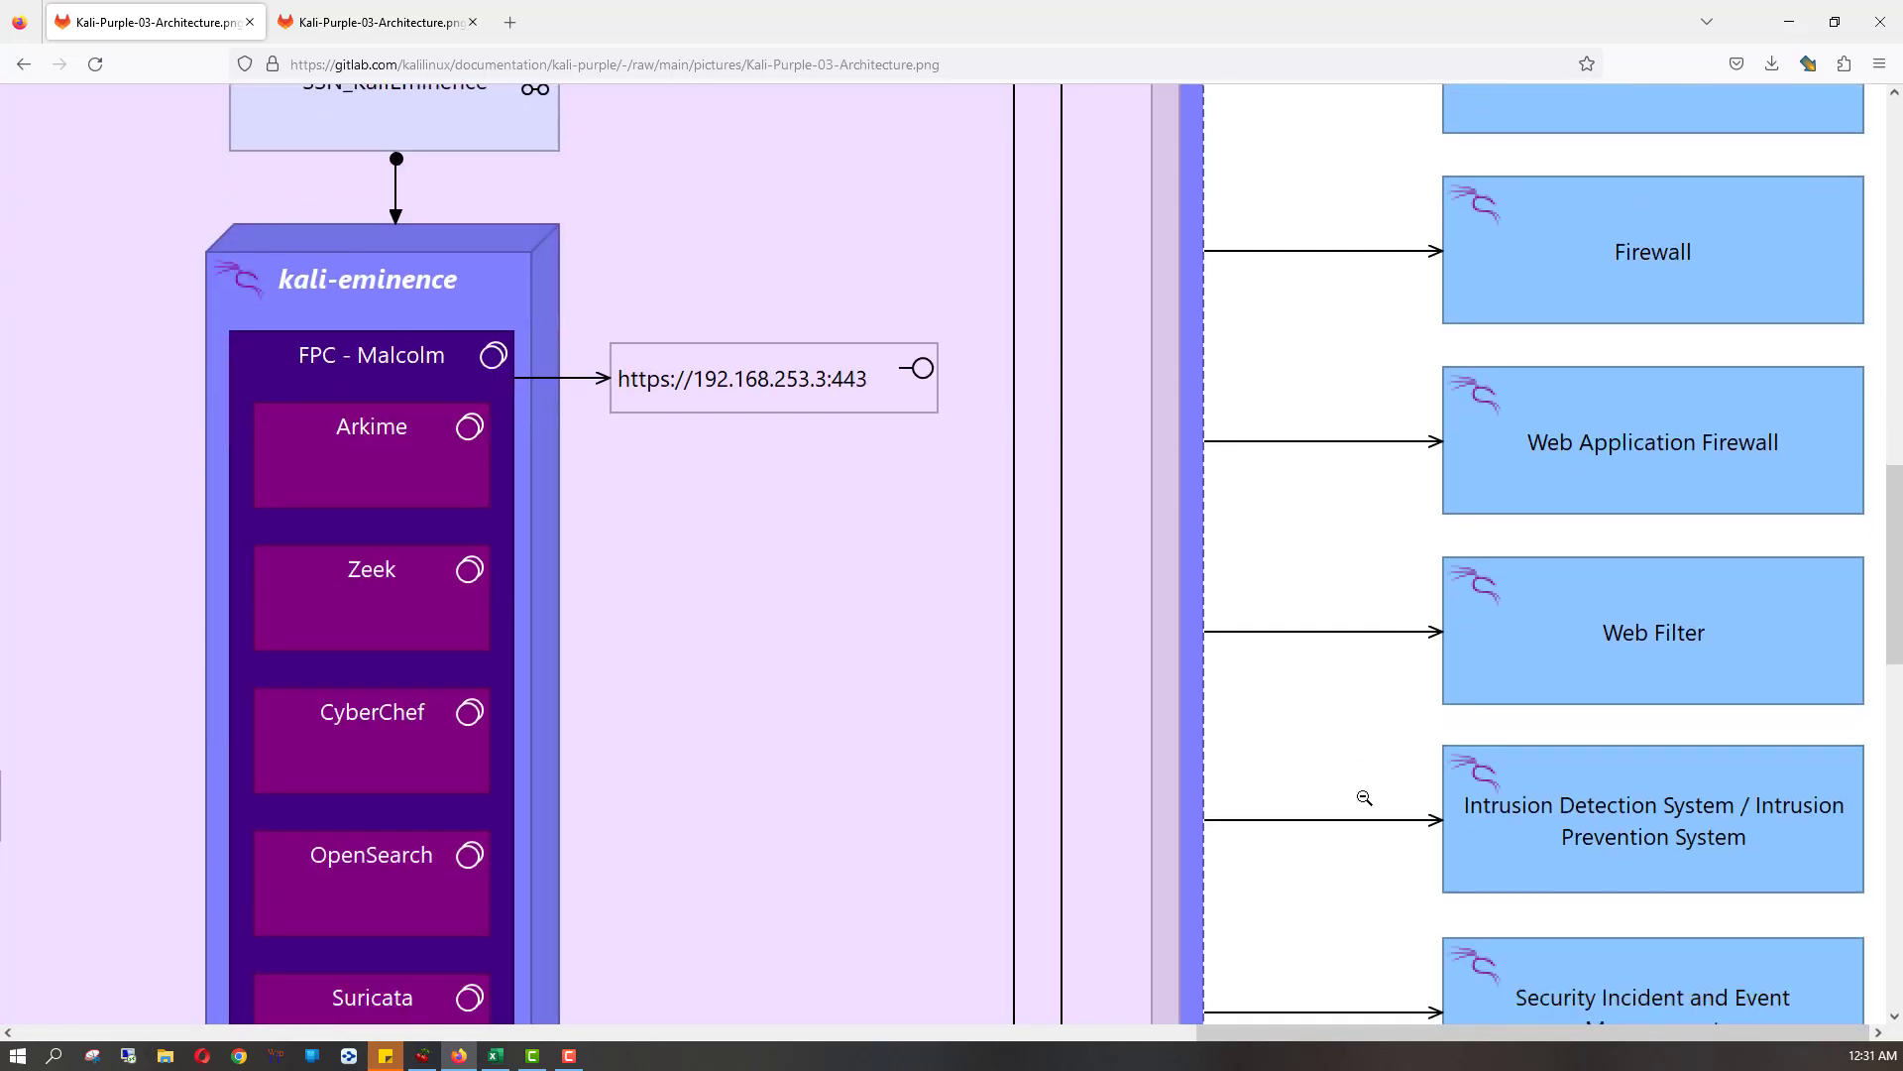
scroll(1365, 798, "down", 3)
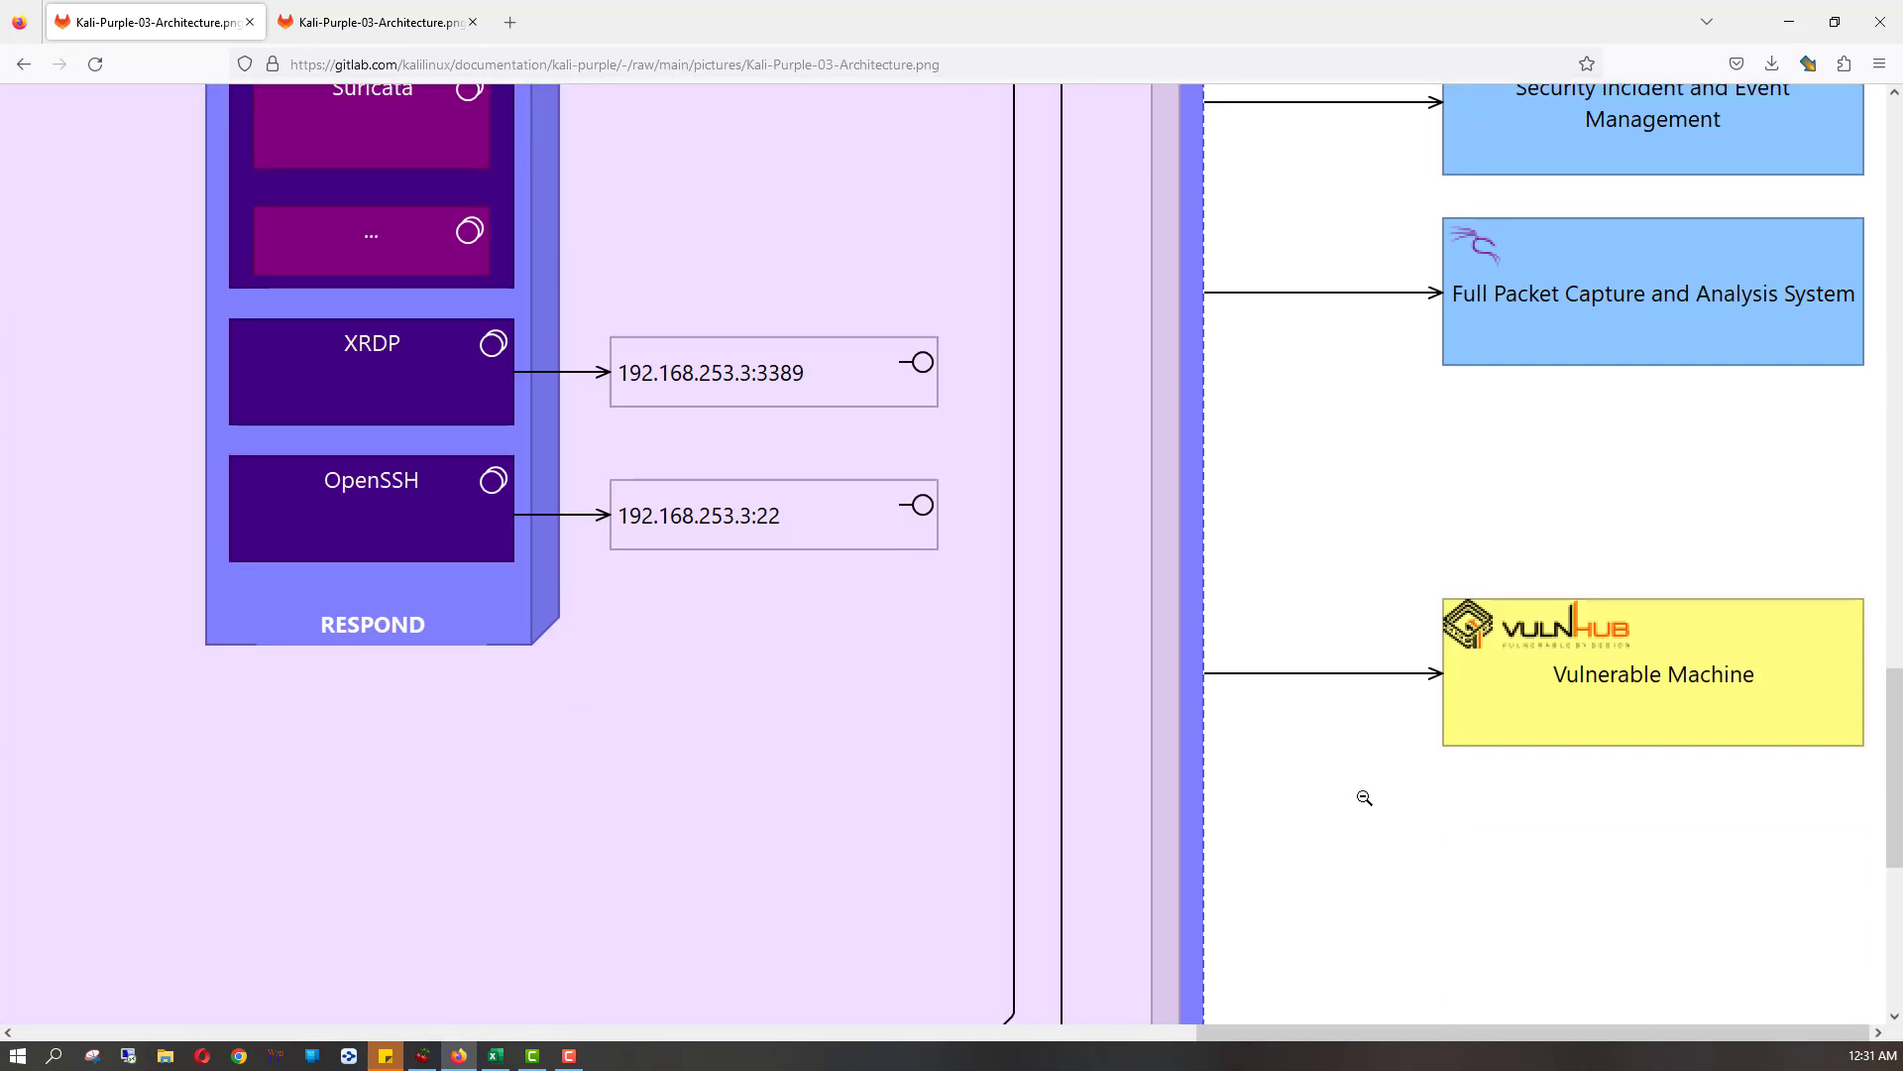
scroll(1364, 798, "up", 17)
scroll(1364, 798, "up", 6)
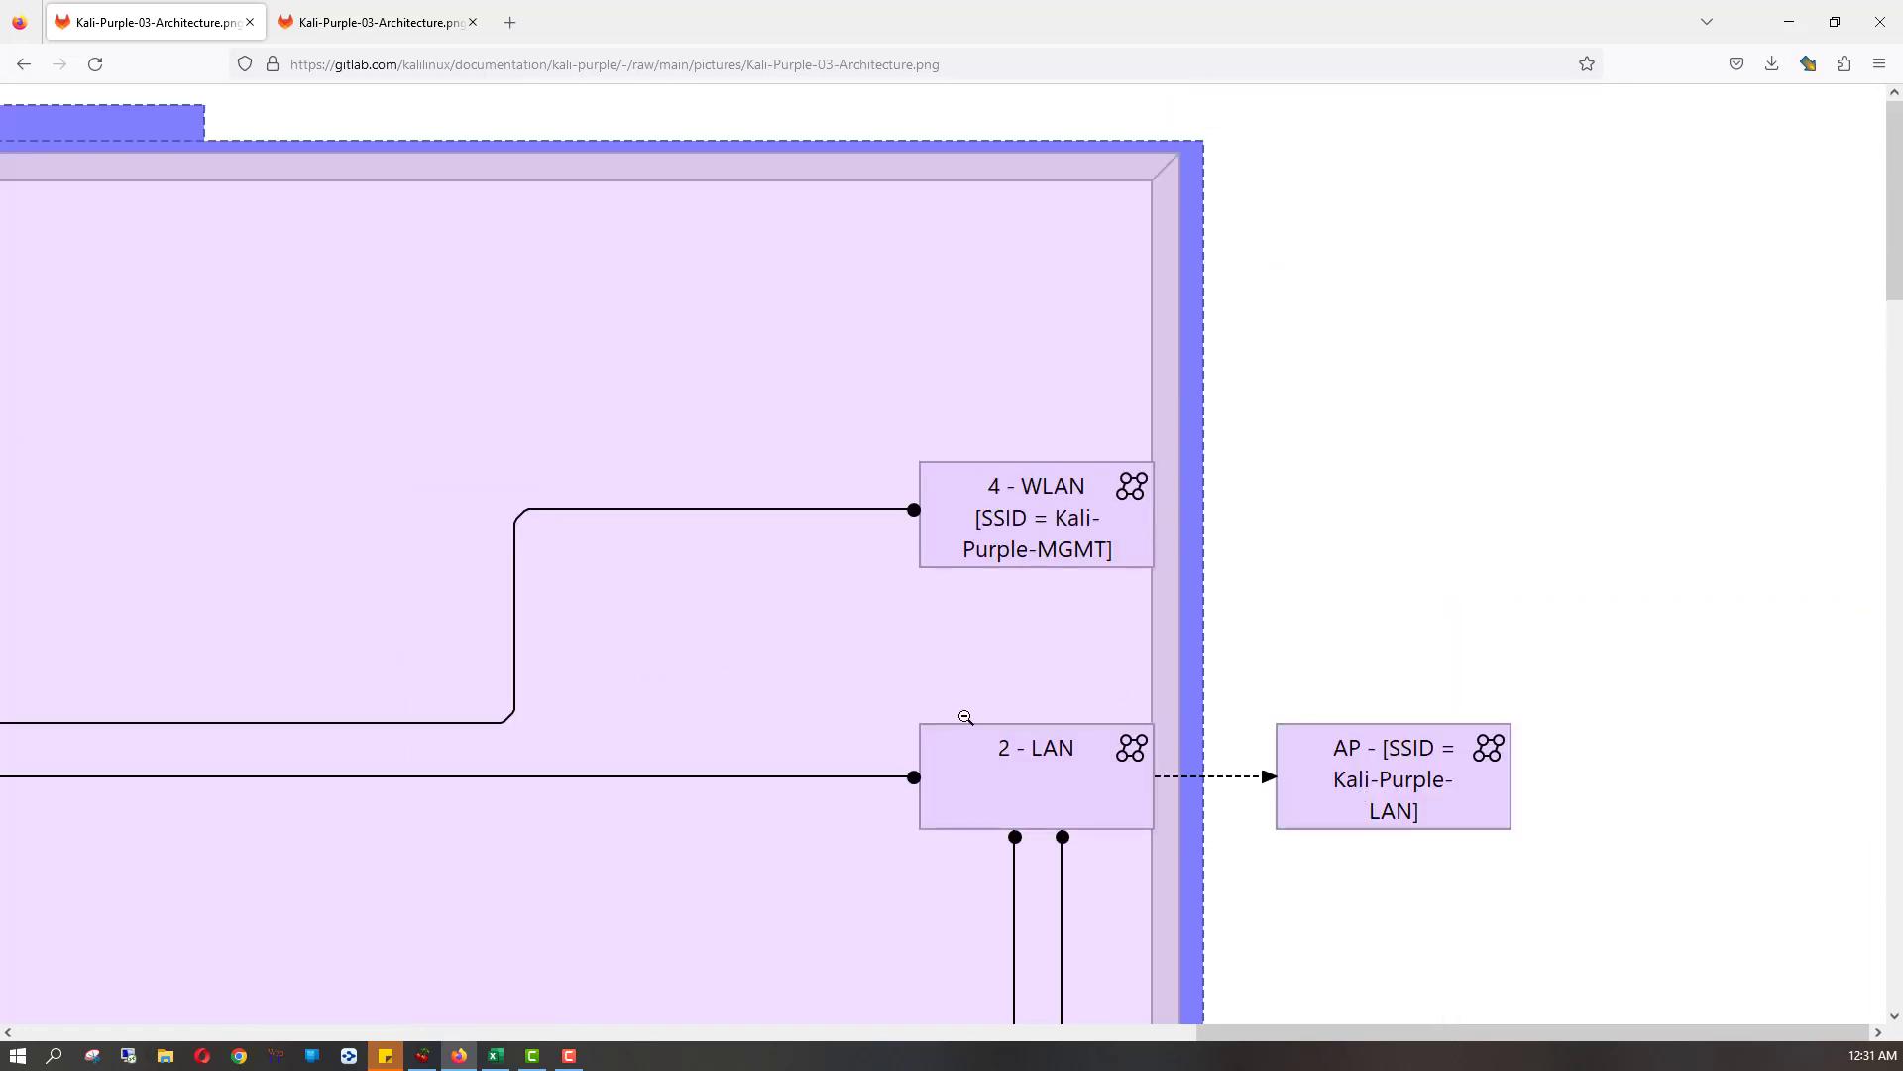
scroll(1329, 682, "down", 7)
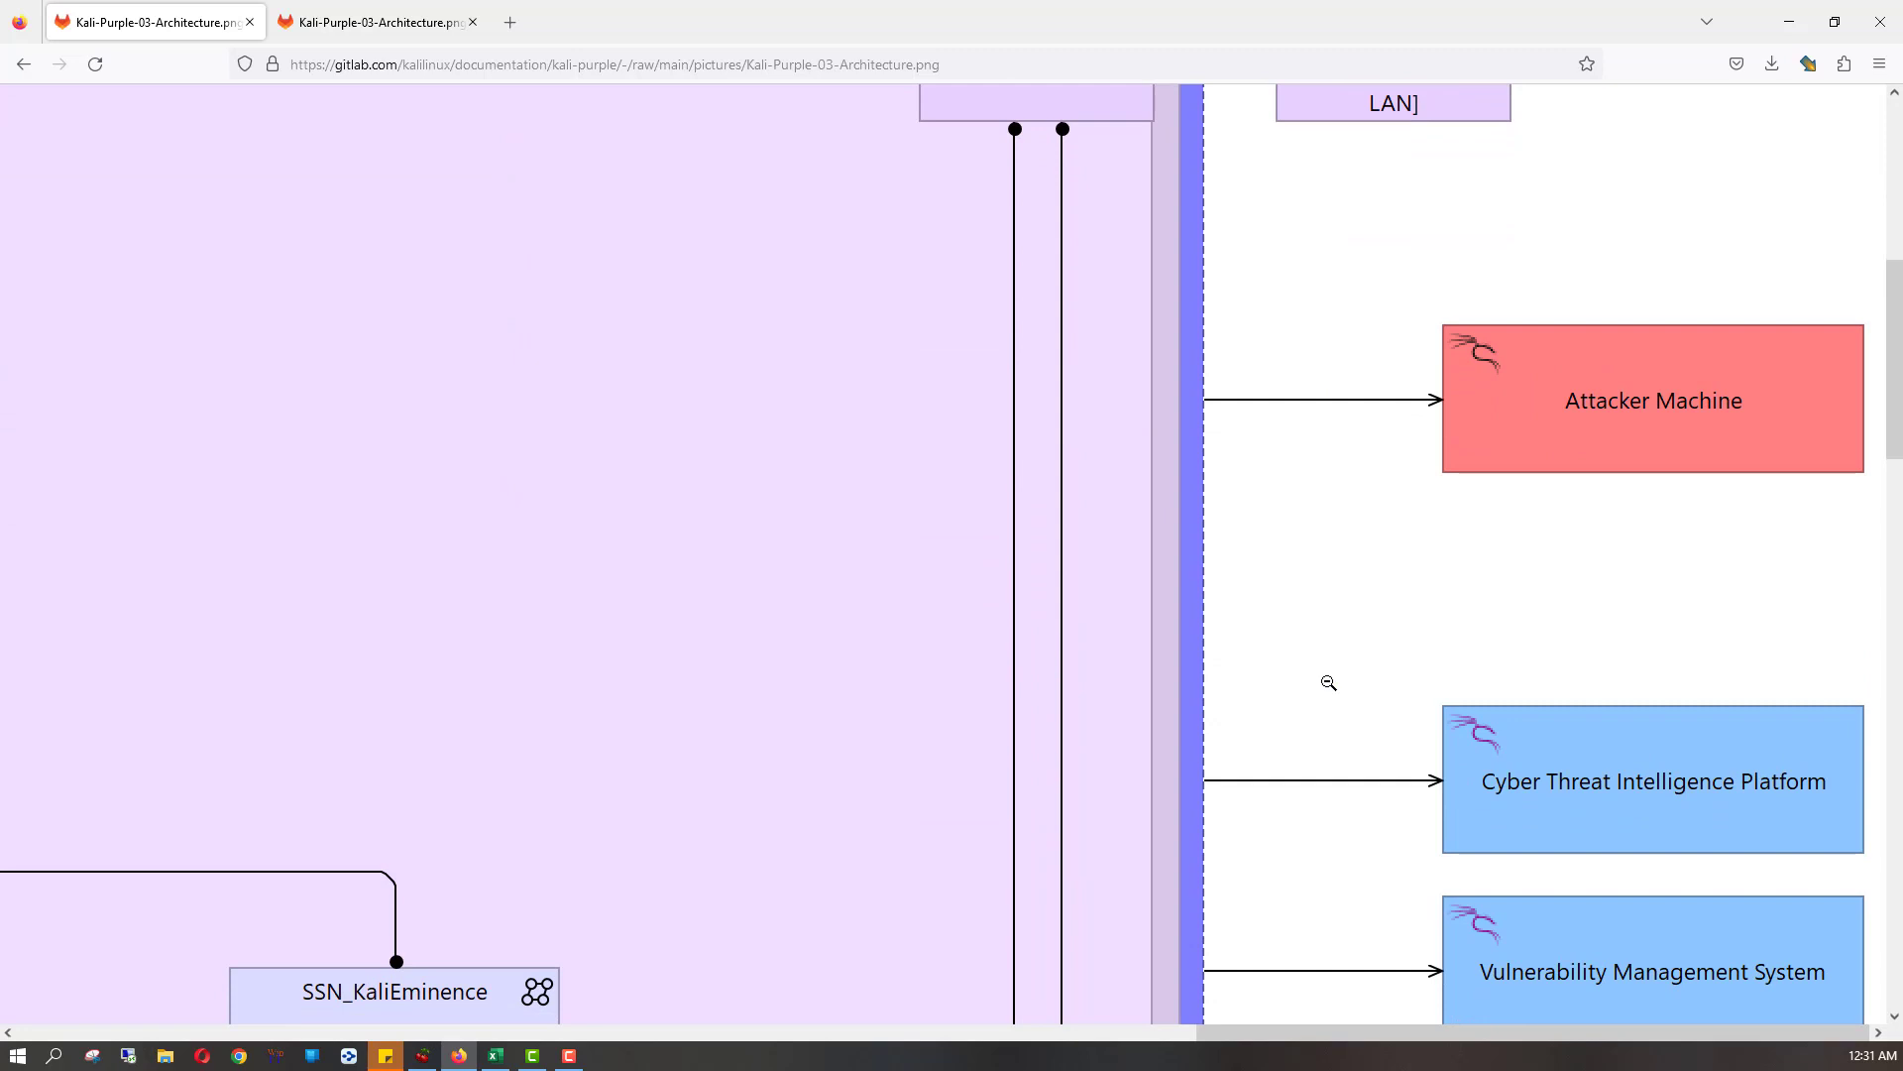
- Trace the diagram from the WAN to the DMZ and kali-pearly, and read through the services hosted on byzantium
scroll(1329, 682, "left", 20)
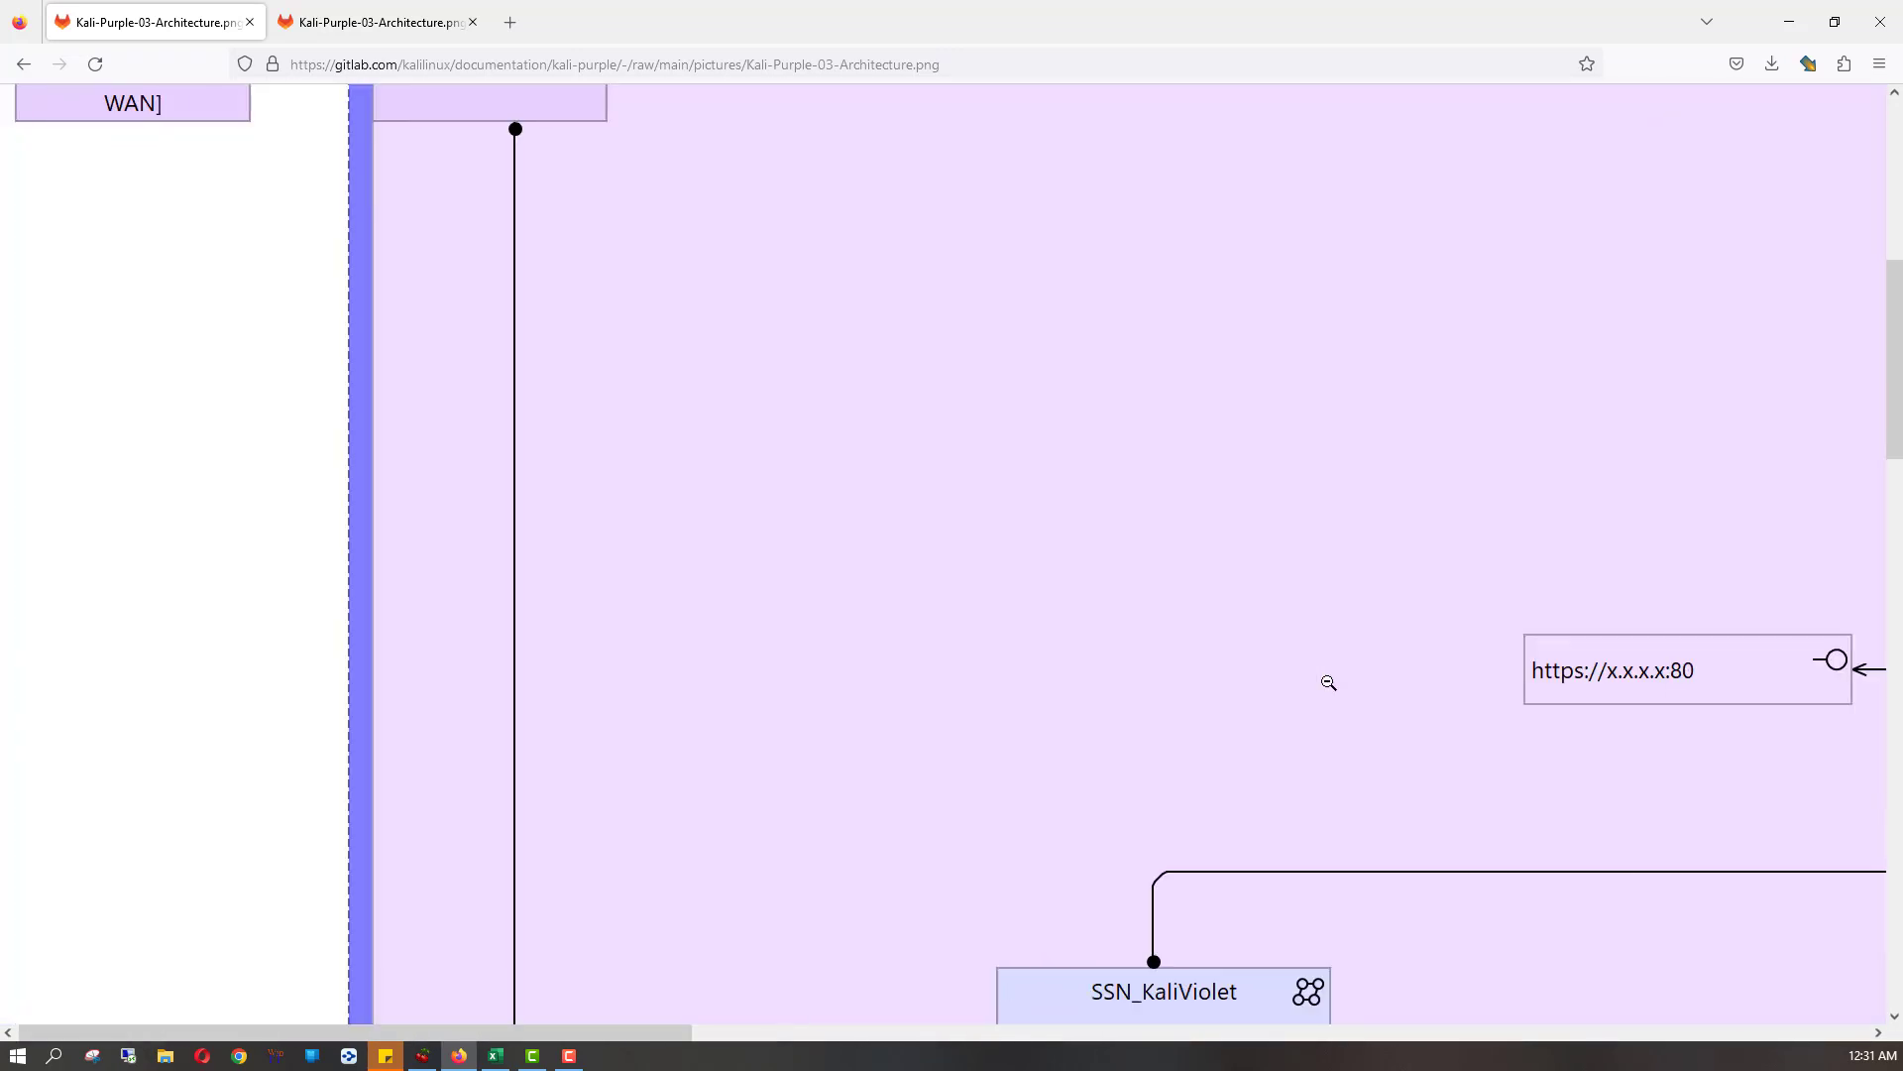
scroll(1328, 682, "up", 6)
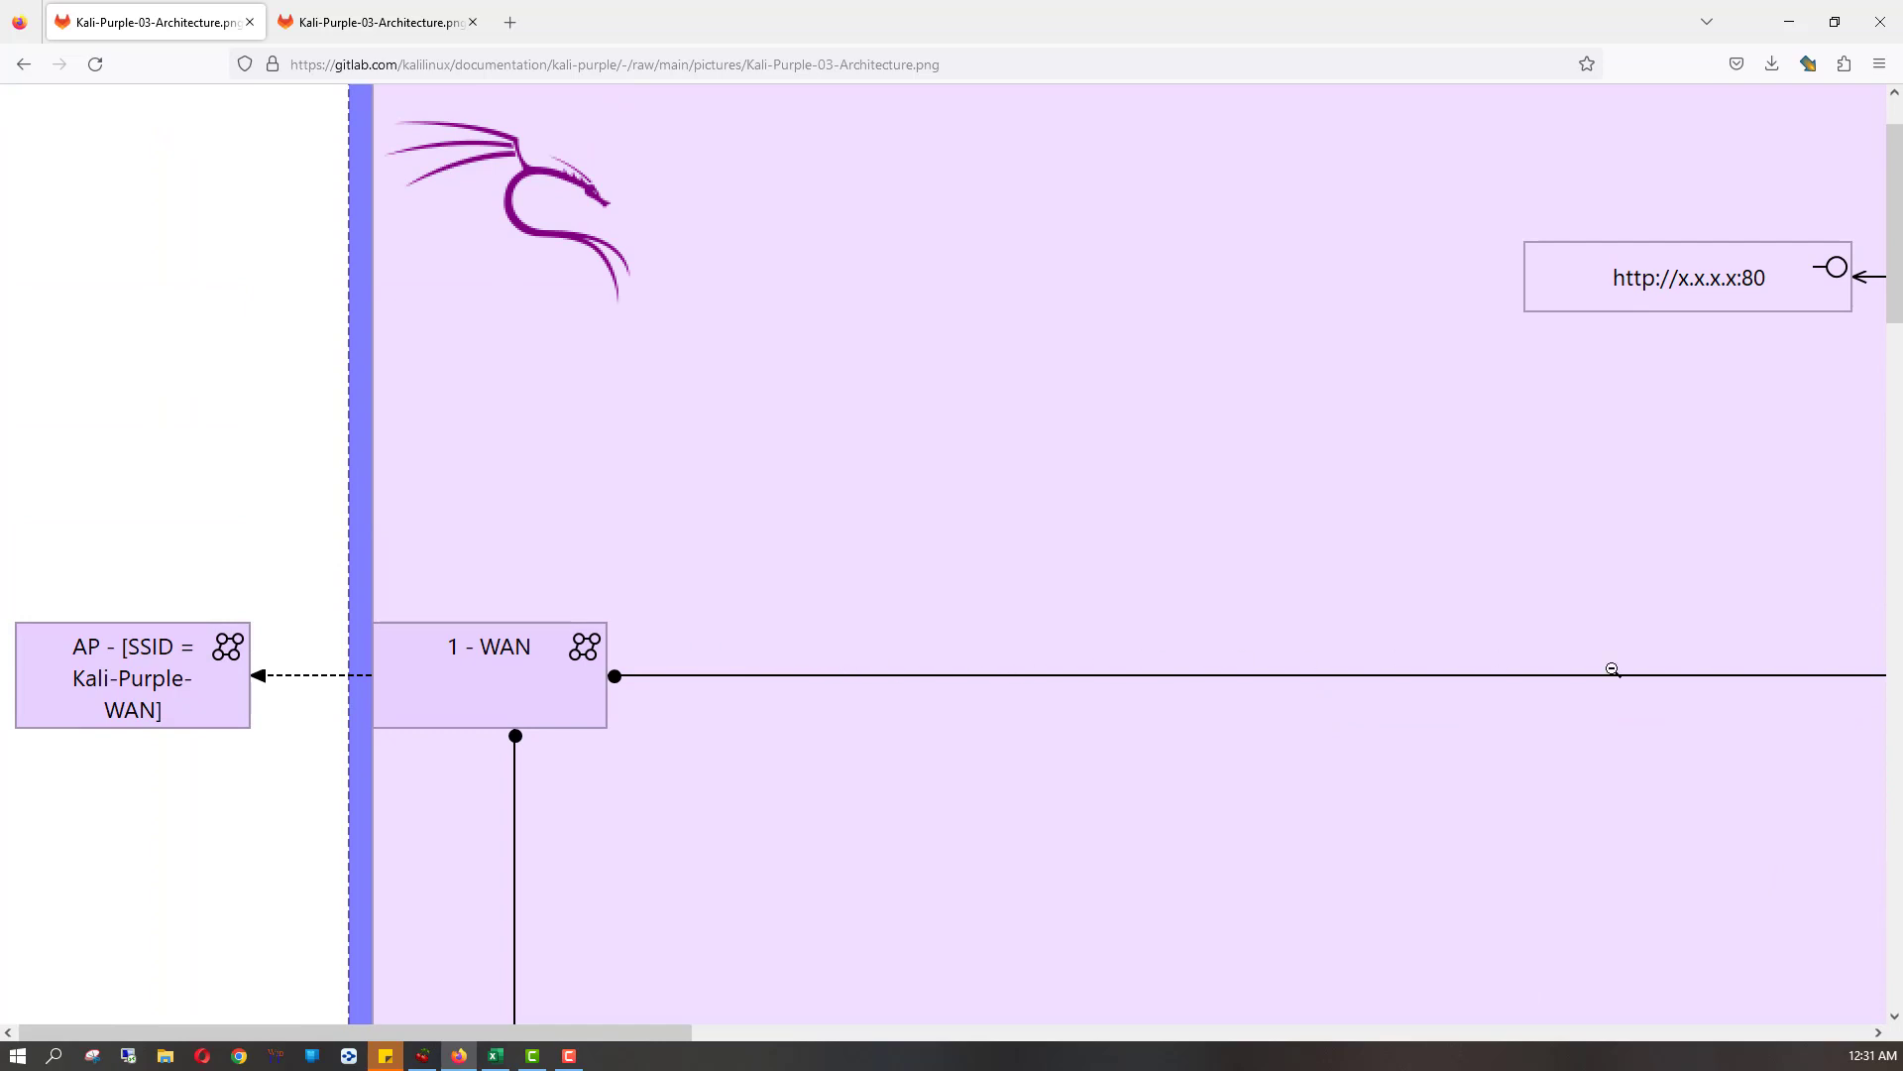
scroll(1613, 669, "up", 1)
scroll(1613, 669, "right", 3)
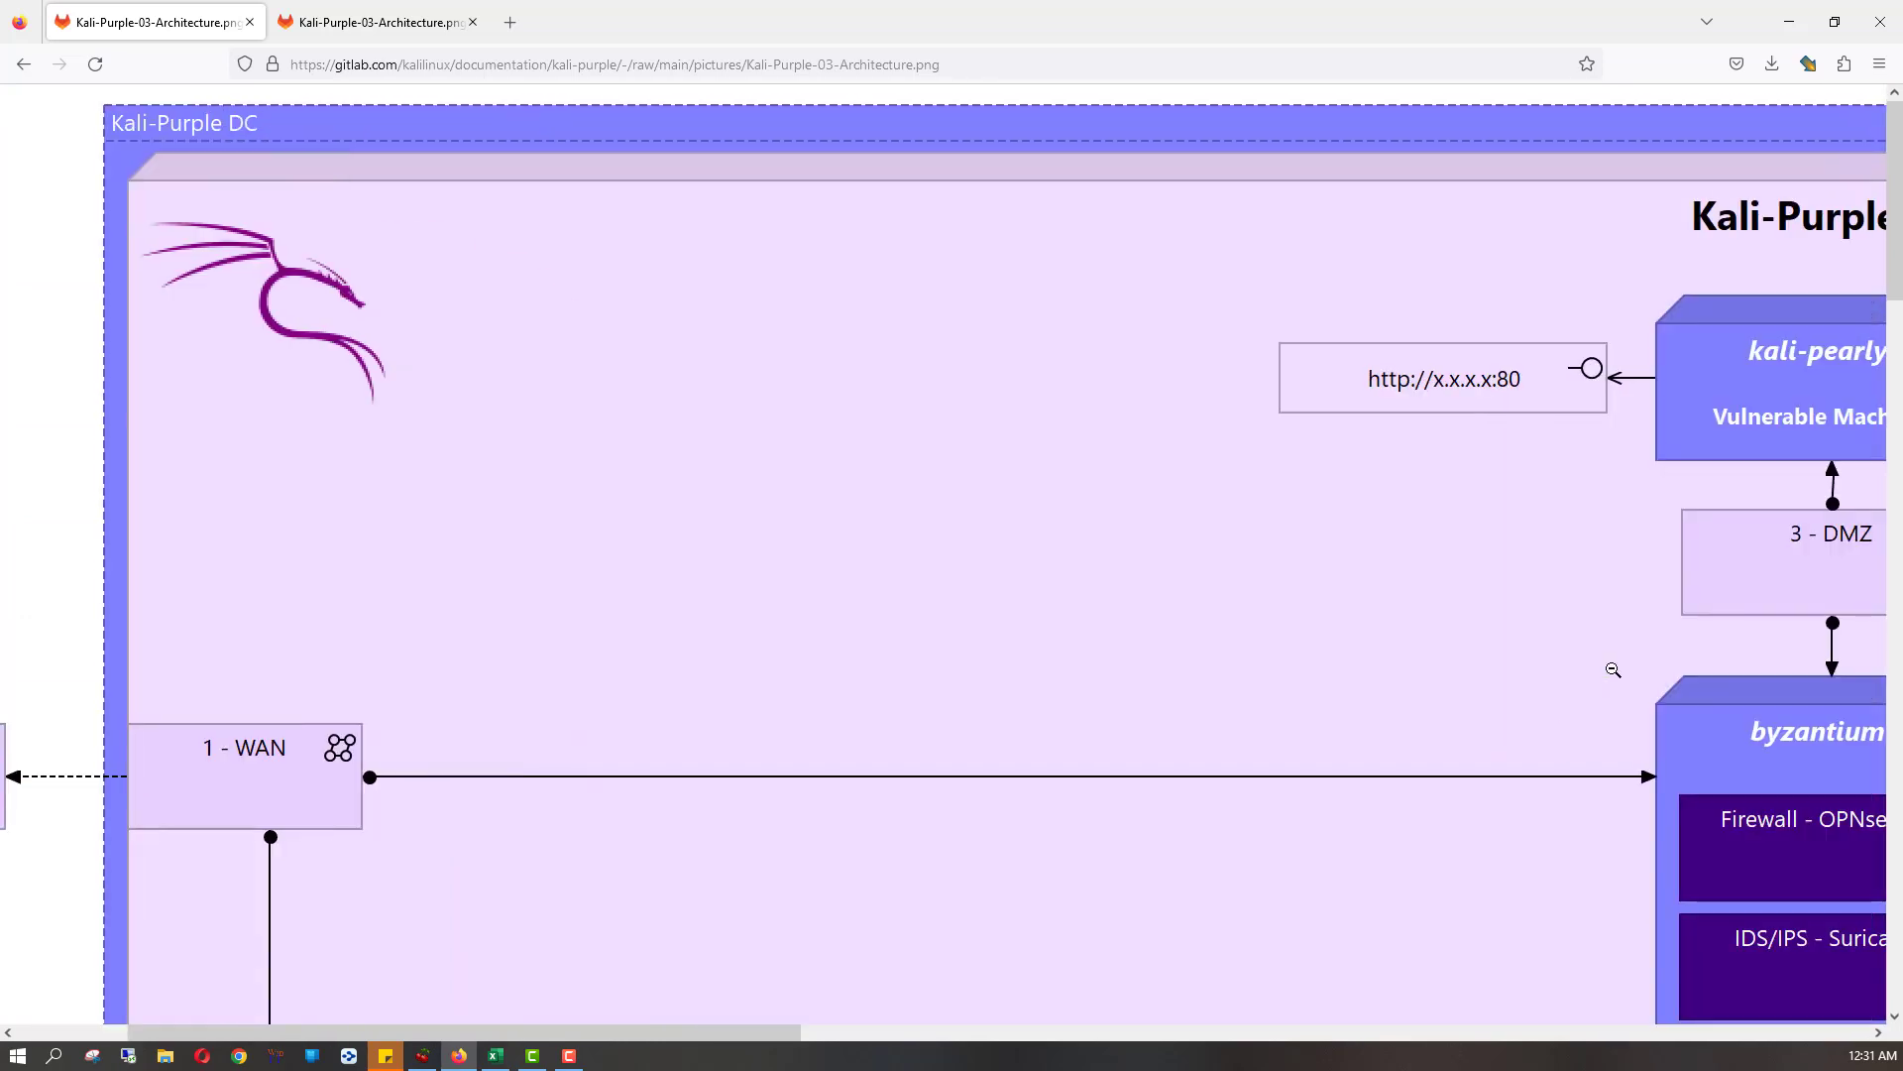
scroll(1613, 669, "right", 4)
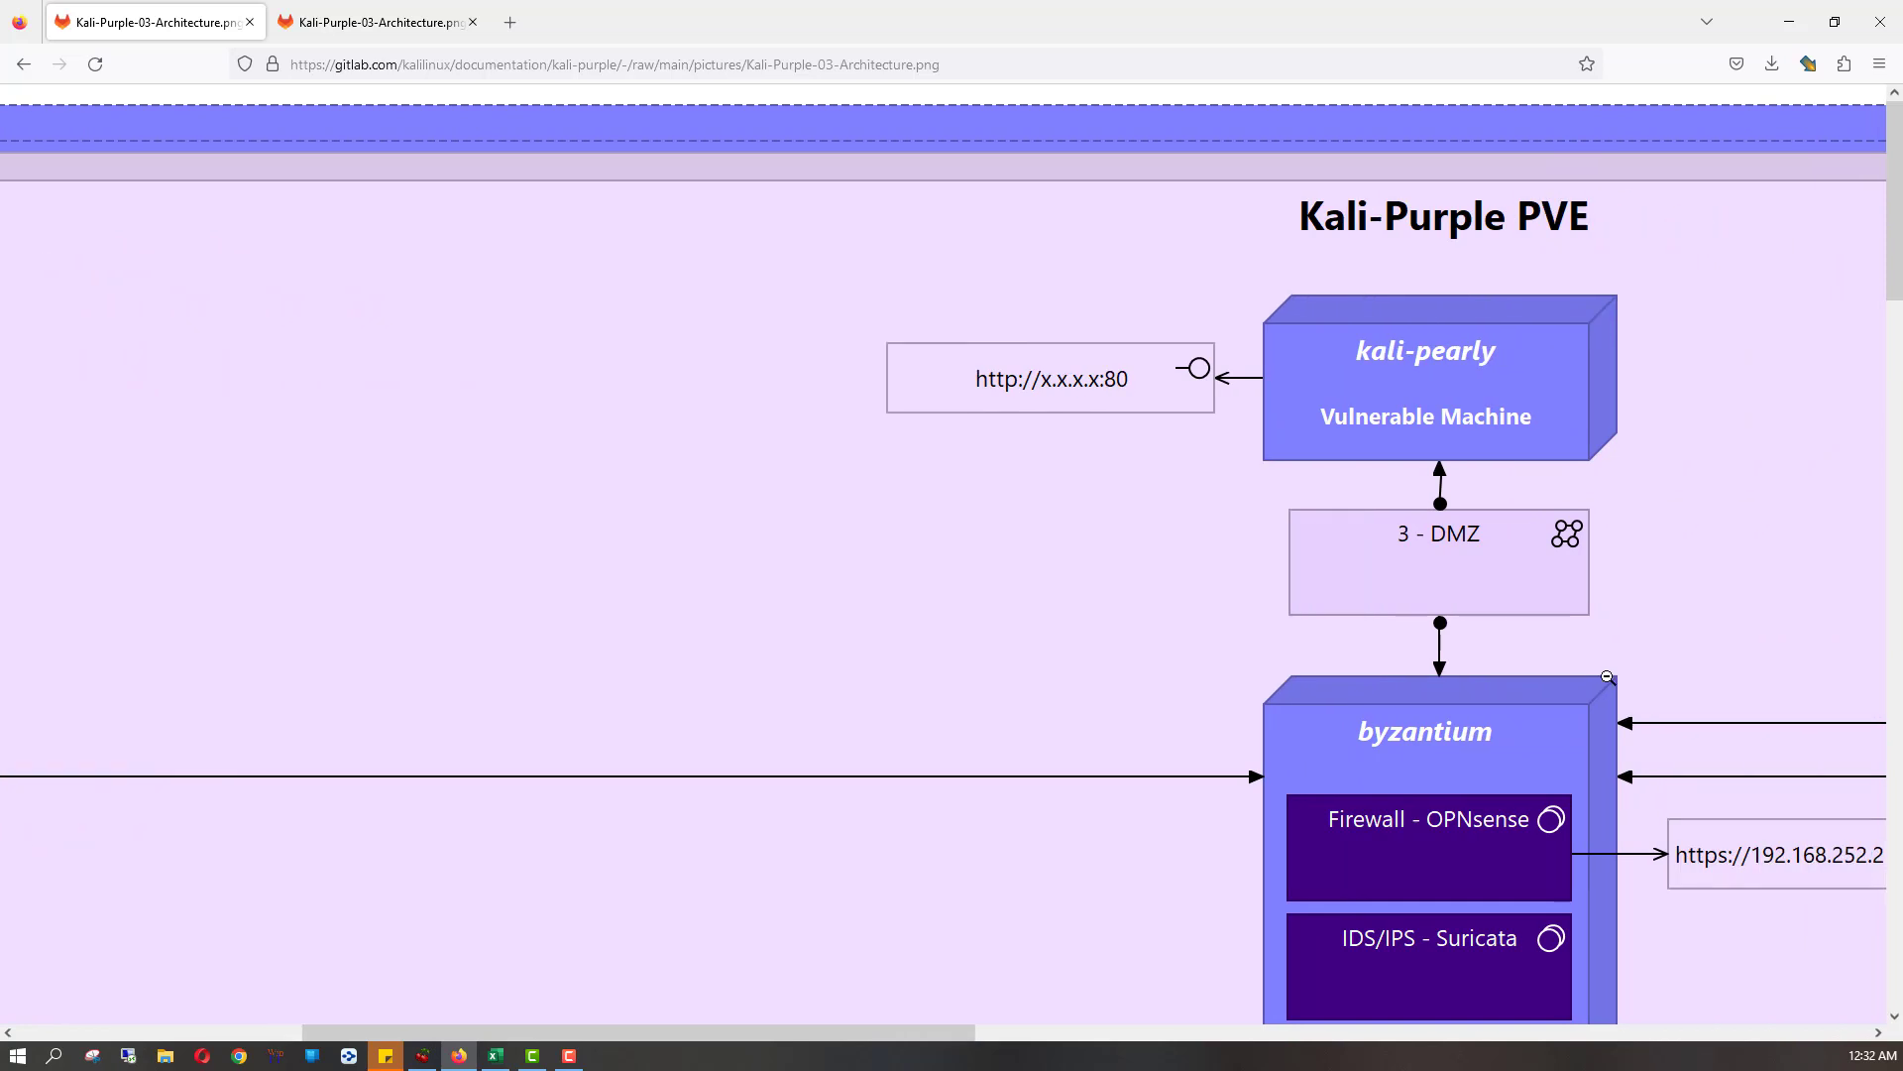
scroll(1607, 677, "down", 4)
scroll(1607, 678, "down", 1)
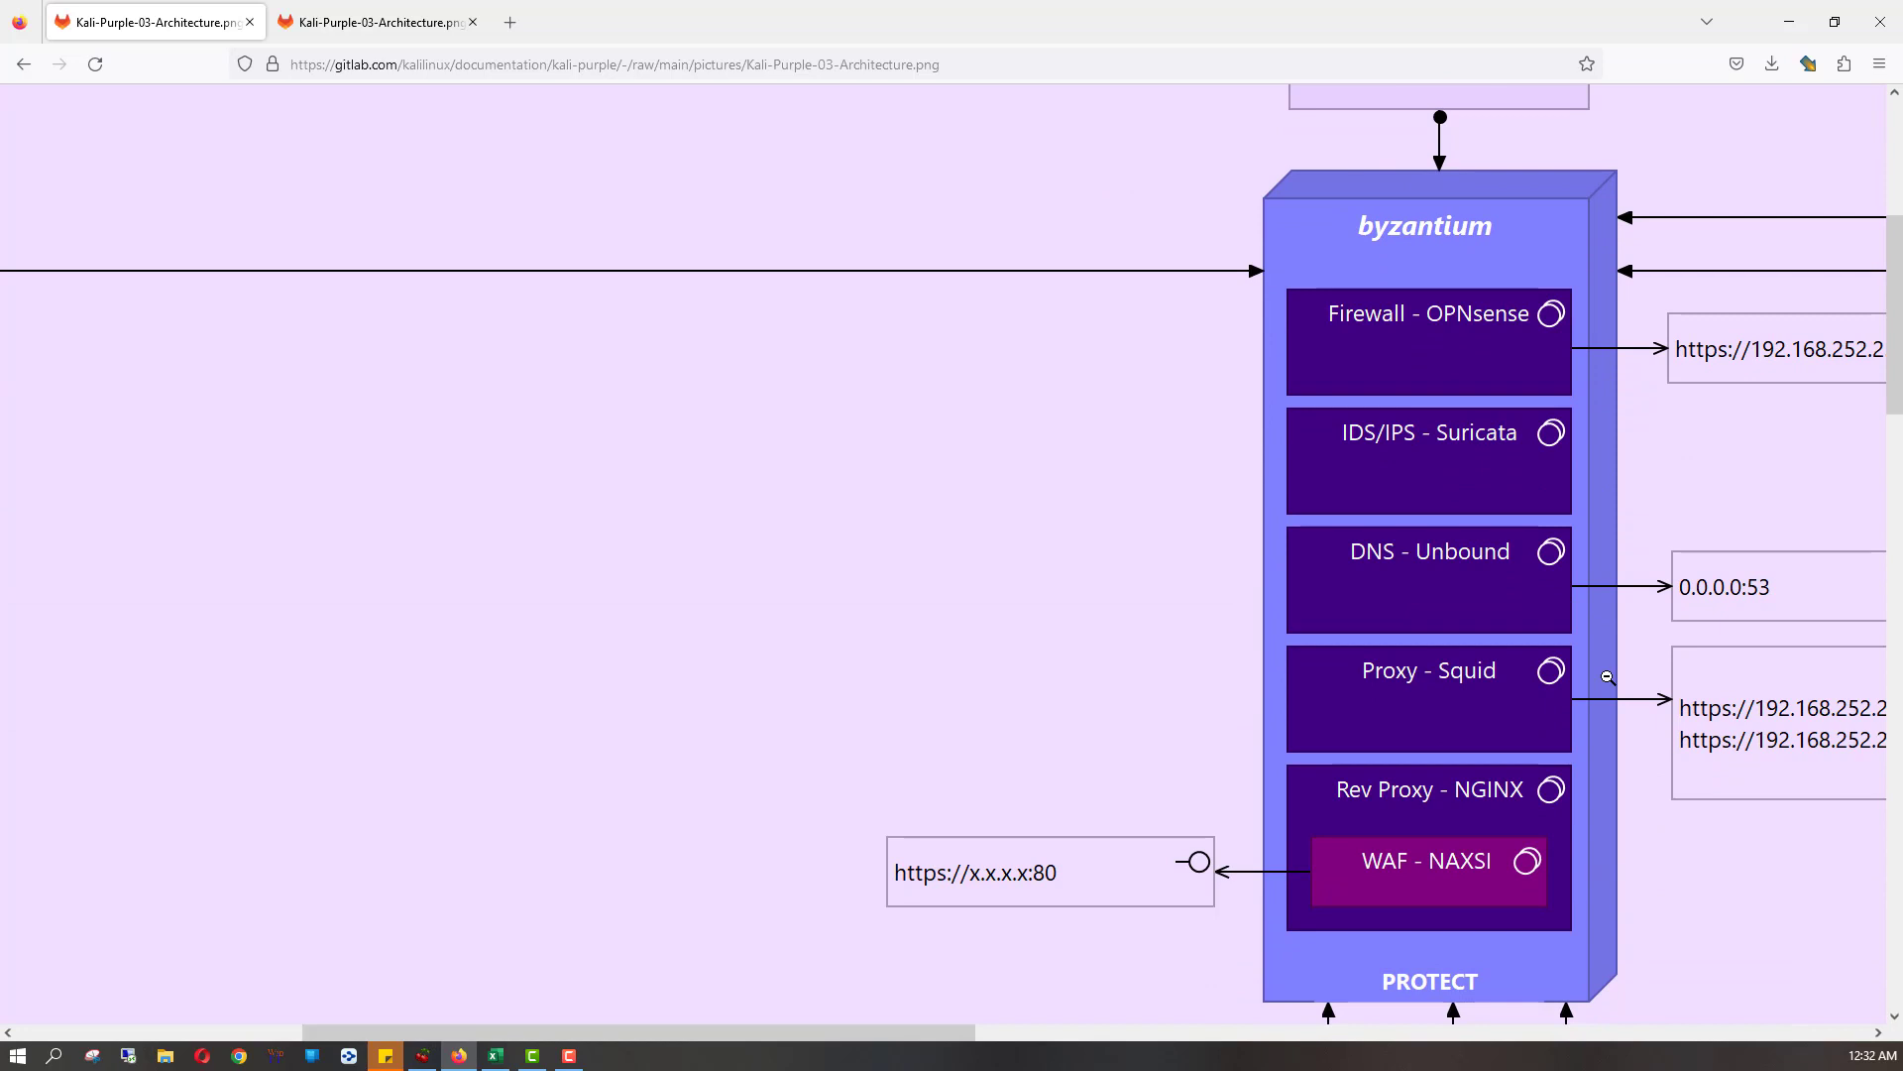
scroll(1607, 677, "down", 1)
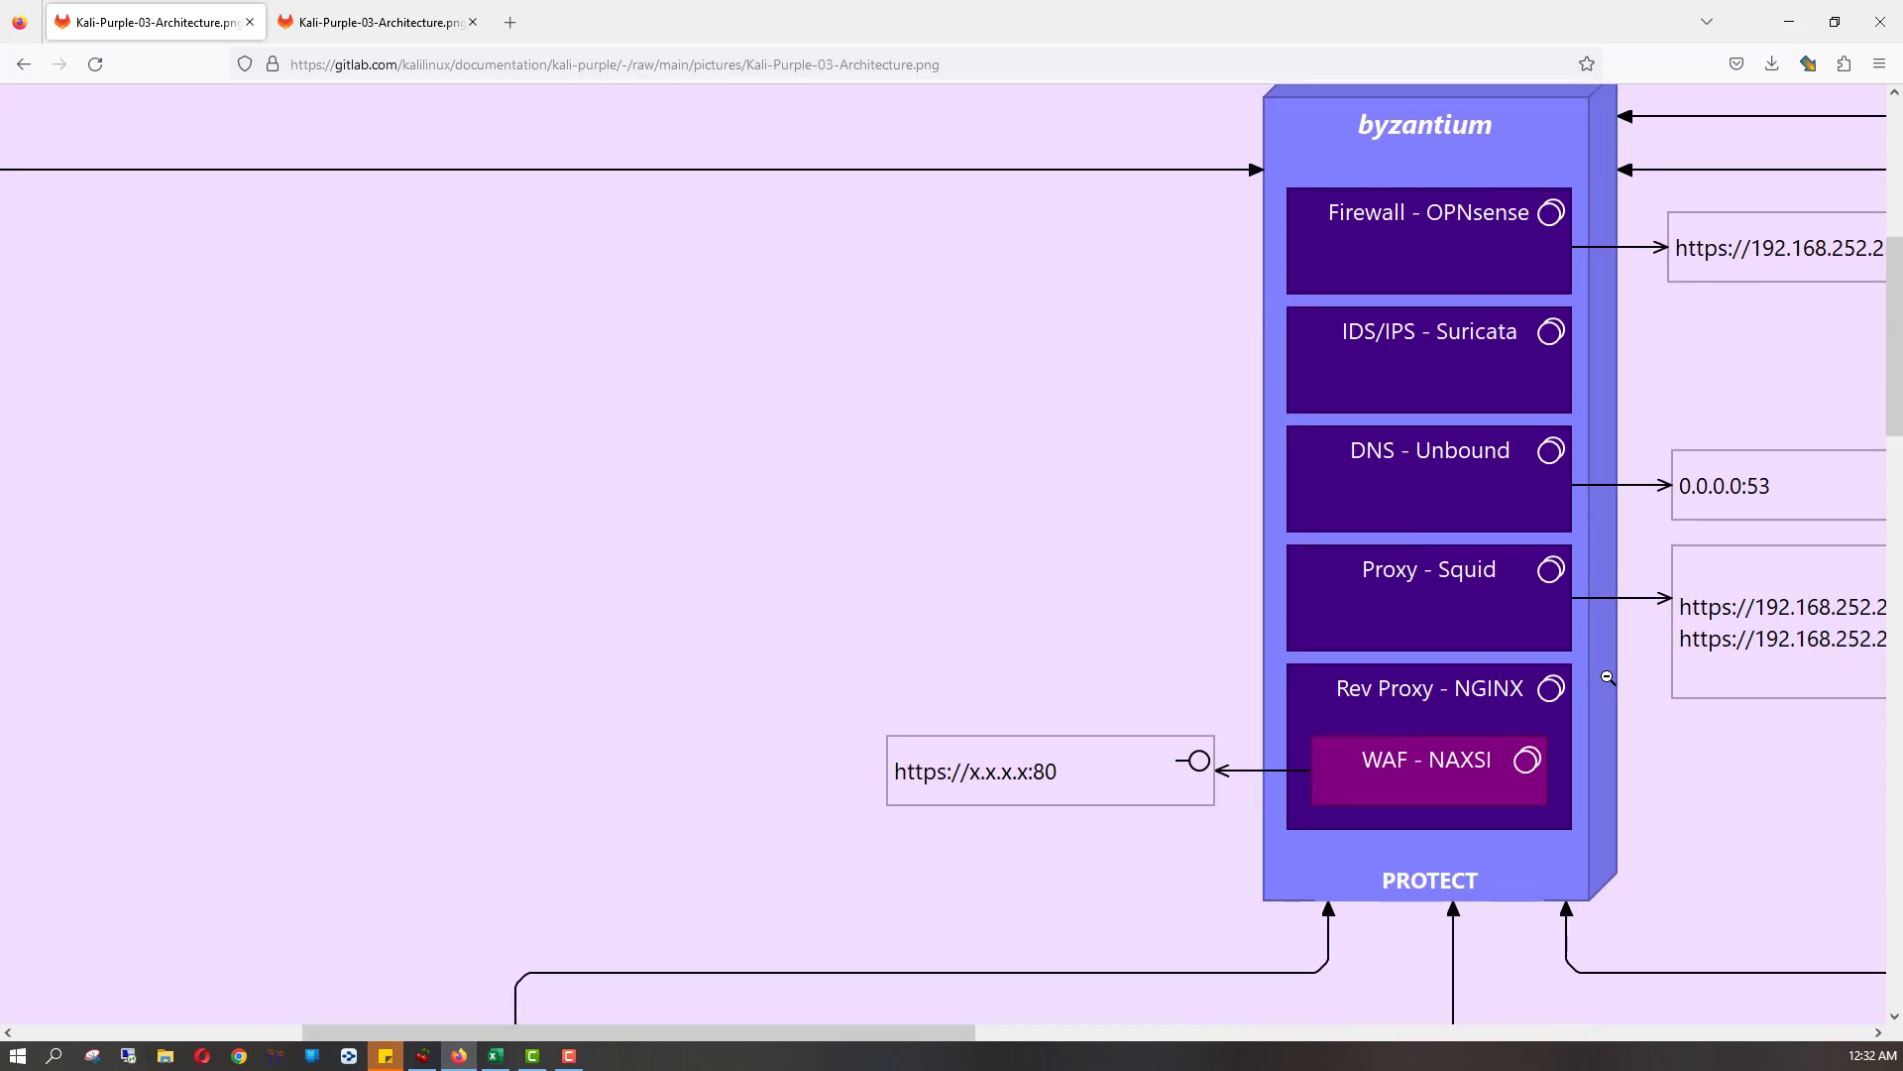
scroll(1607, 677, "up", 1)
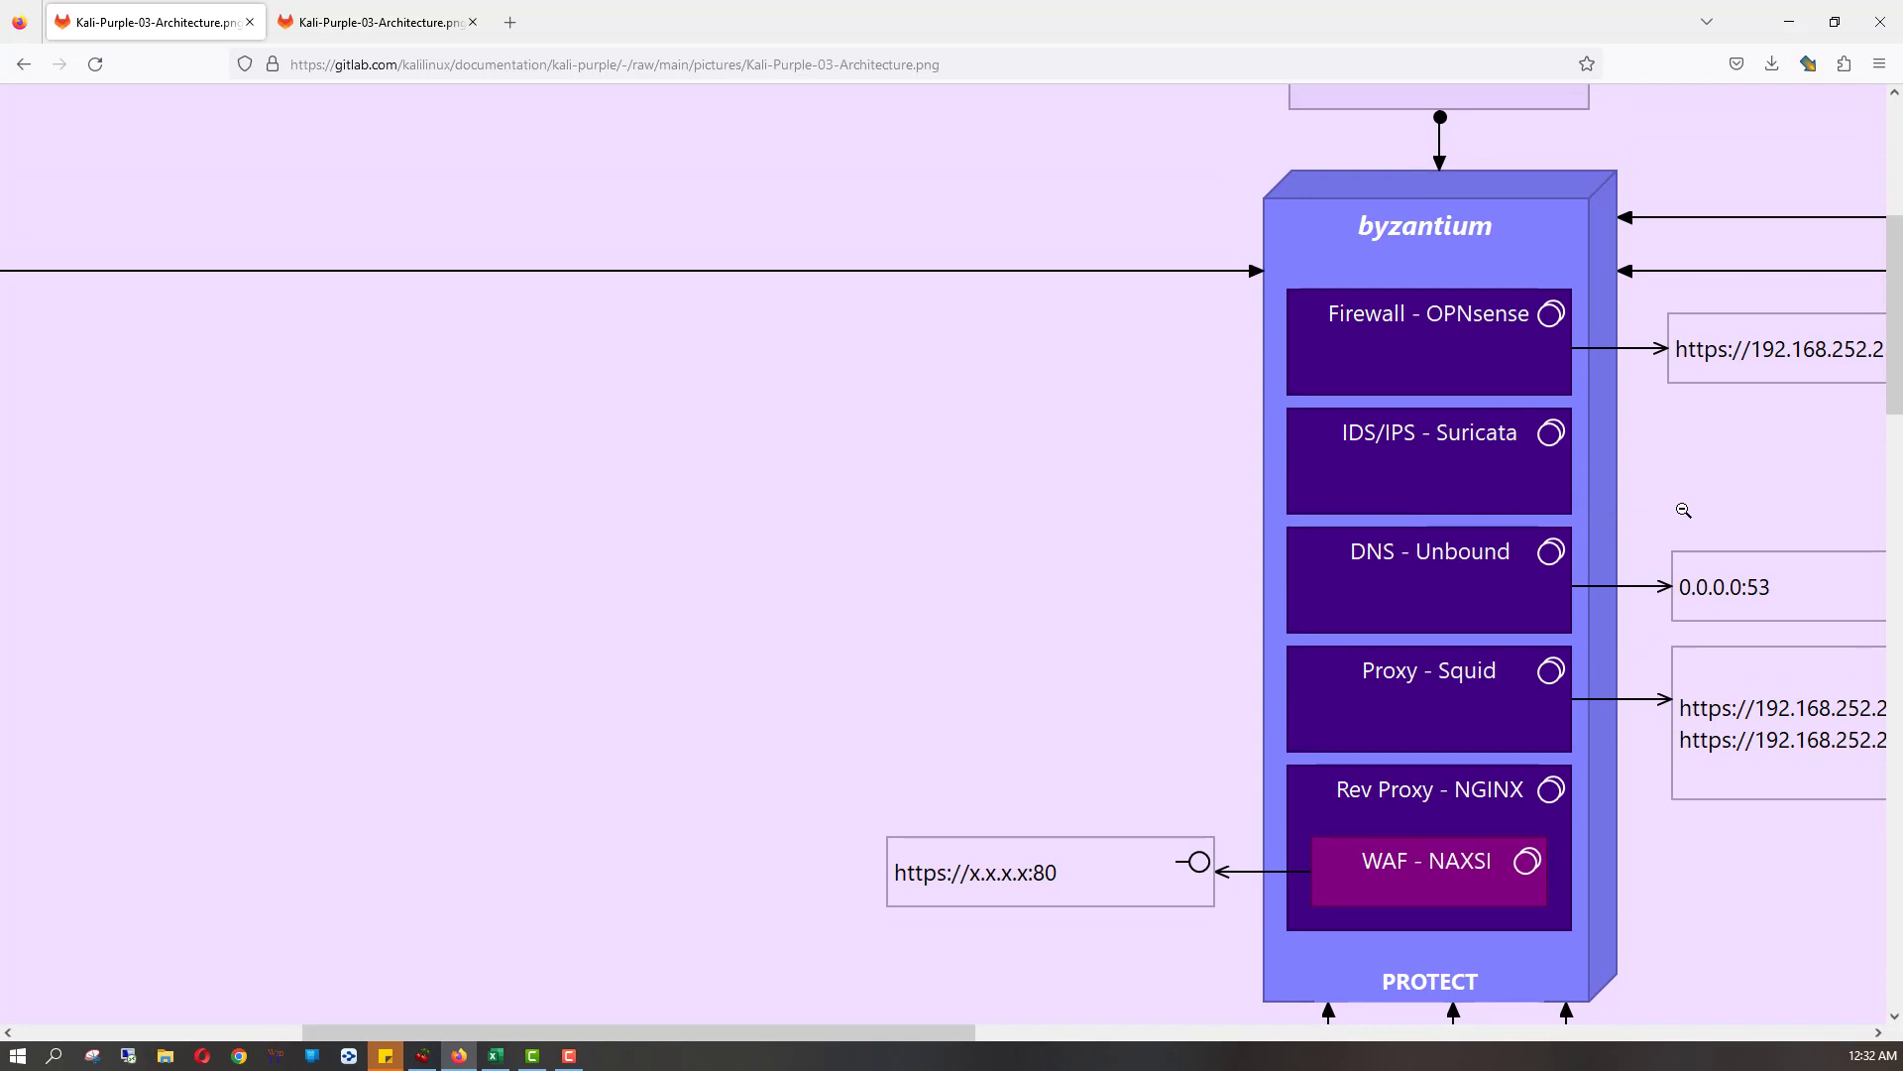
scroll(1684, 510, "down", 3)
scroll(1683, 511, "down", 2)
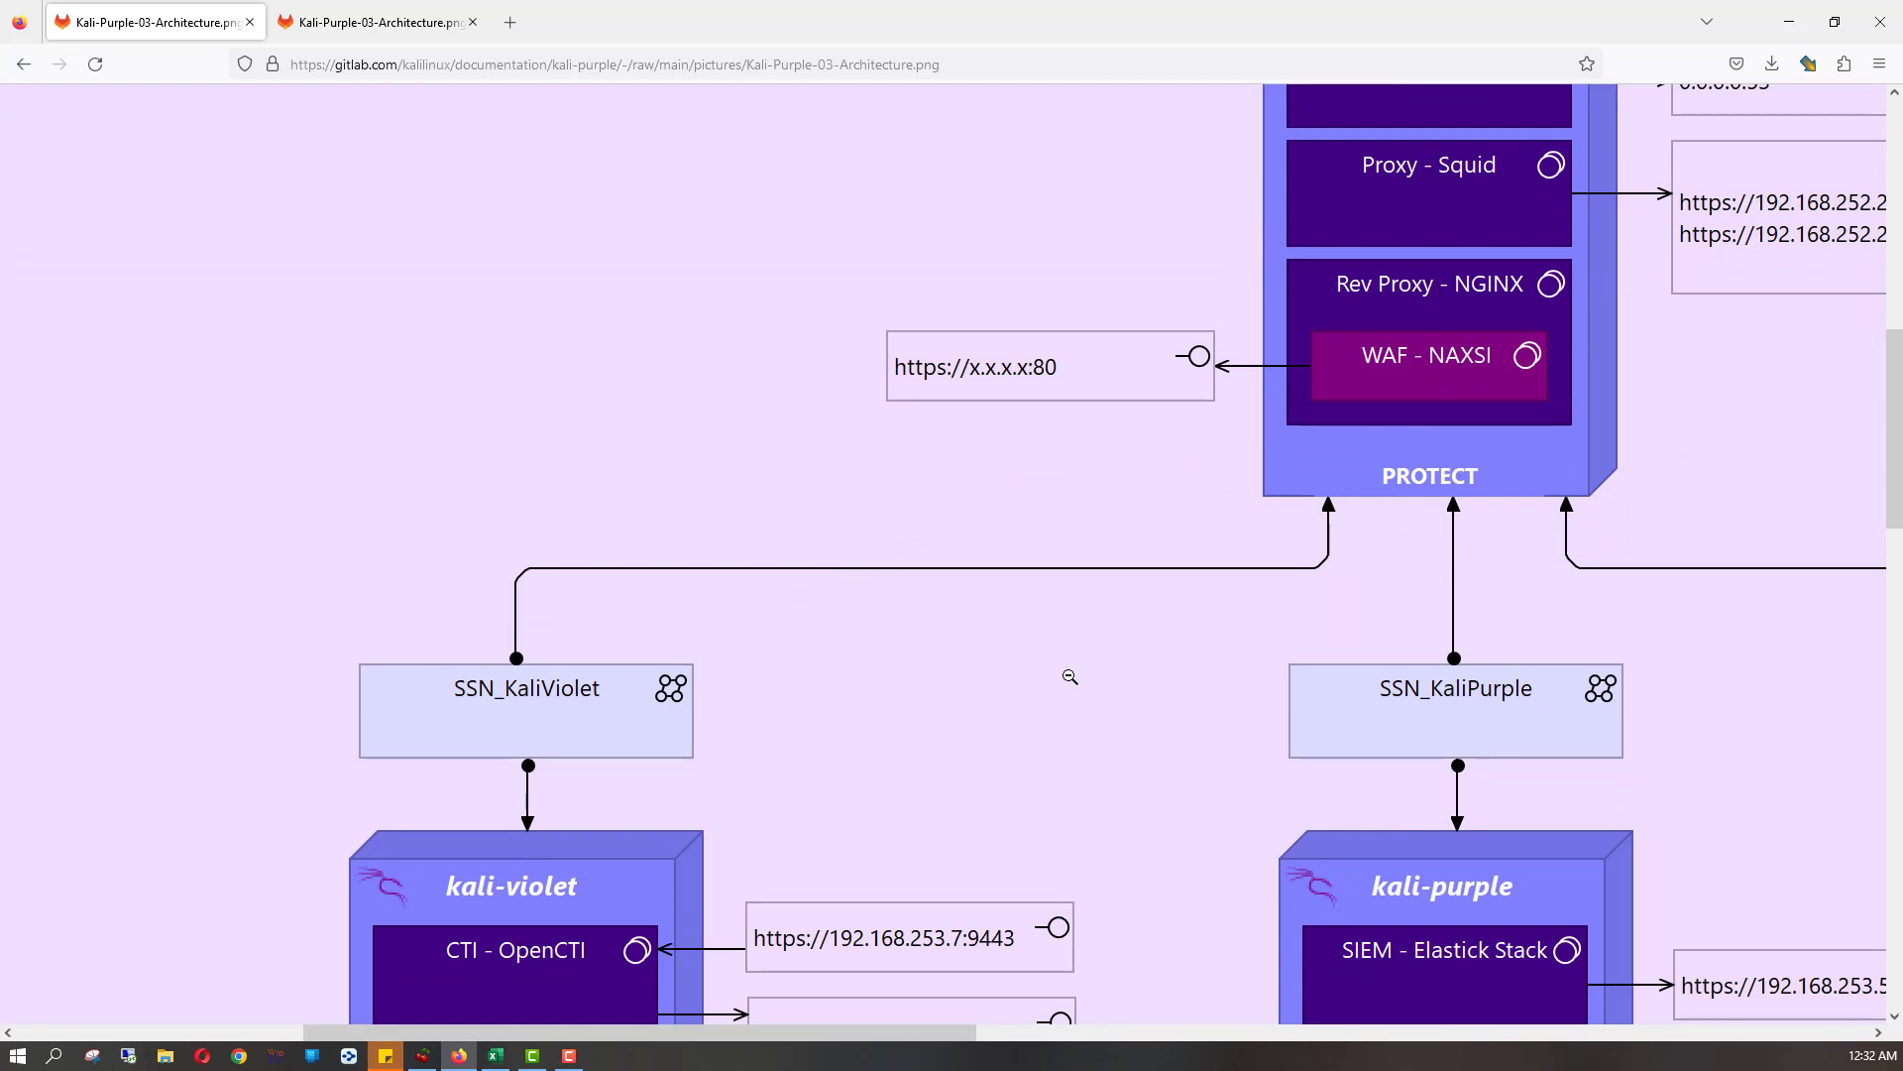
- Examine the SSN_KaliViolet, SSN_KaliPurple and SSN_KaliEminence networks and the services and addresses of their machines
scroll(1070, 676, "right", 2)
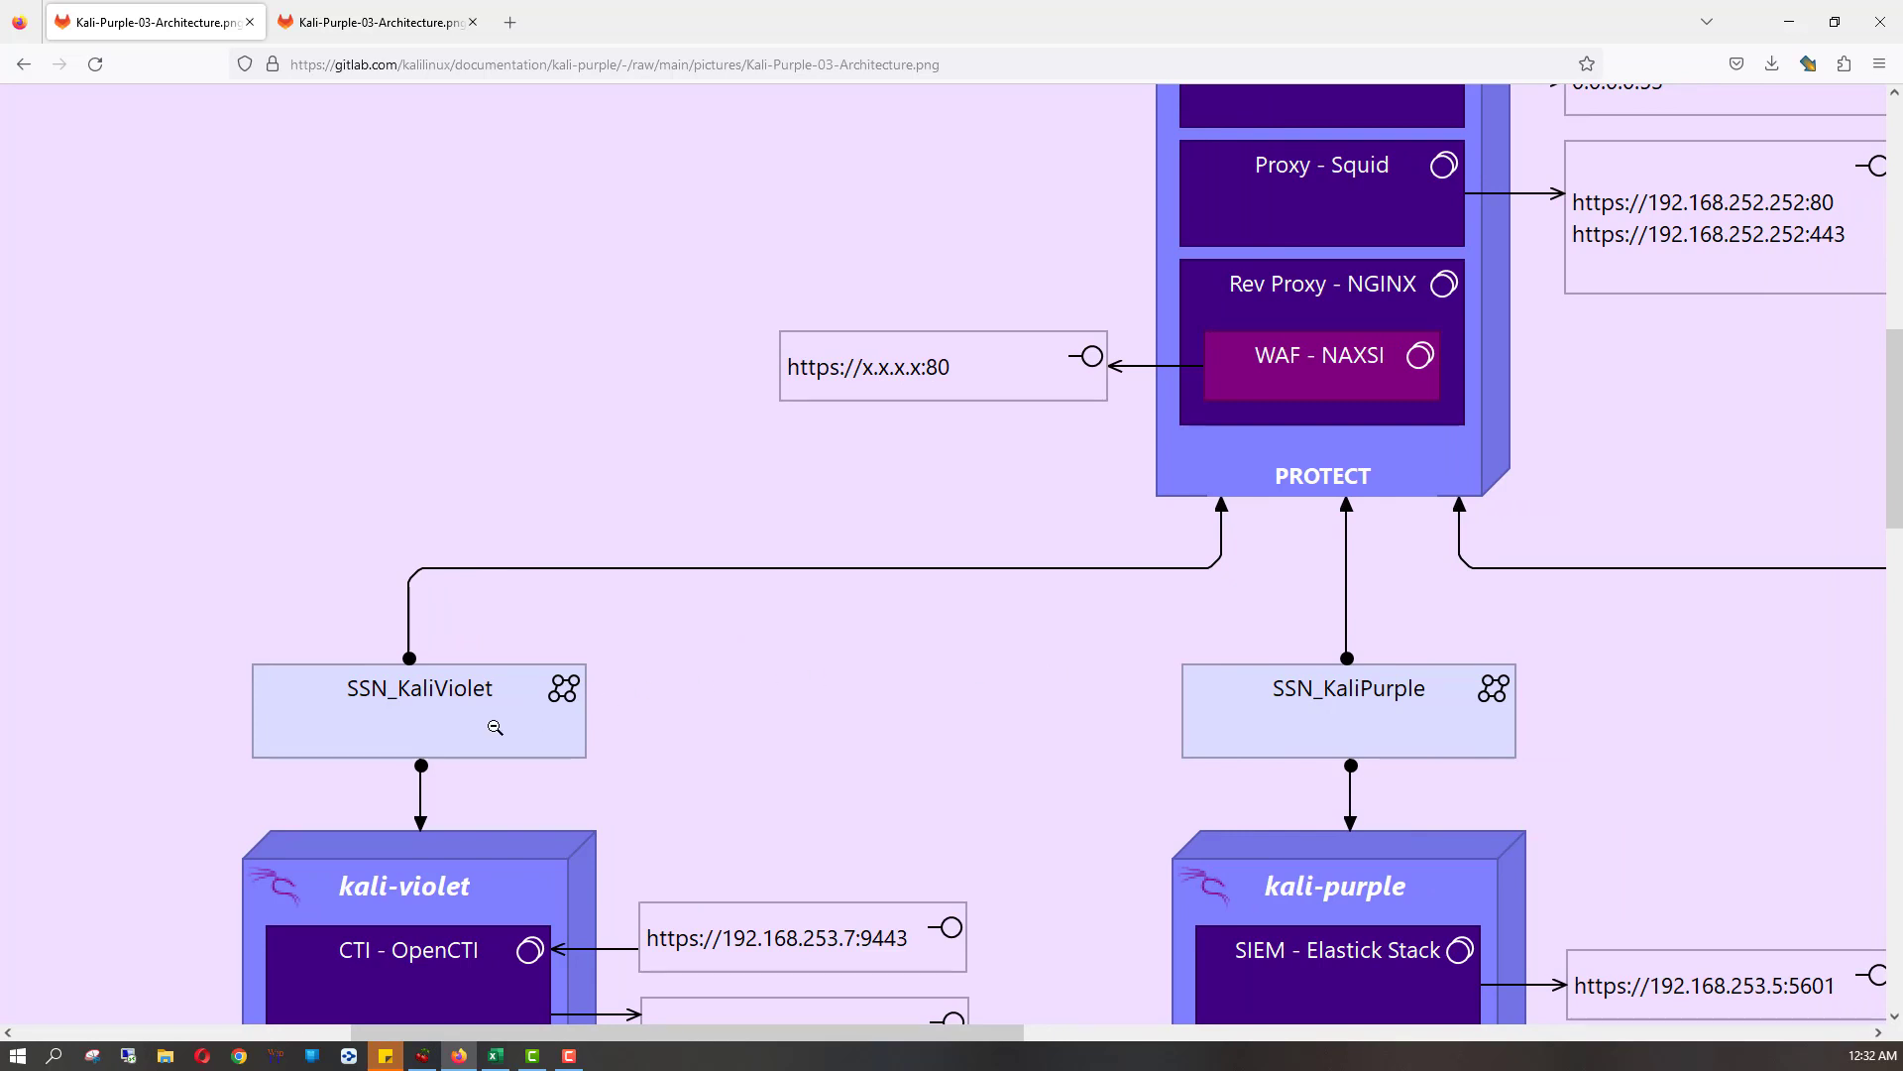
scroll(1198, 672, "right", 5)
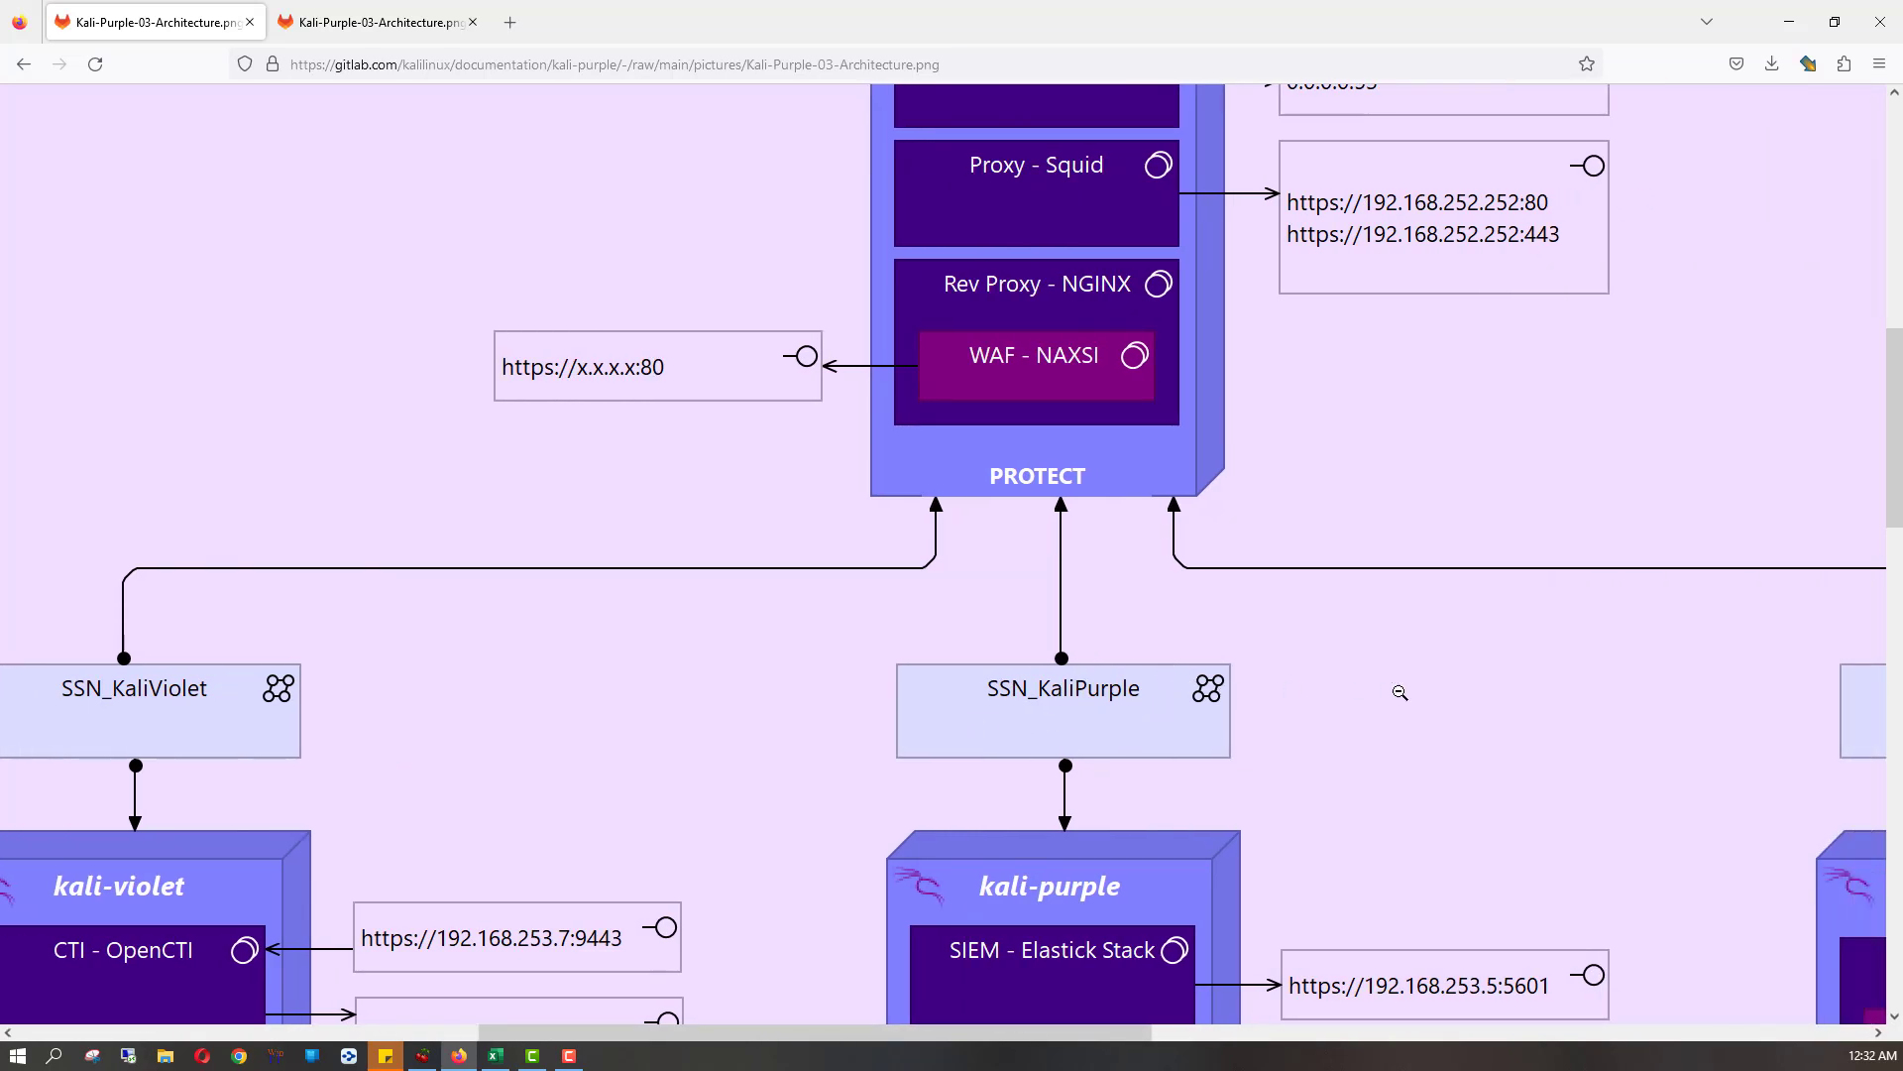
scroll(1400, 692, "right", 3)
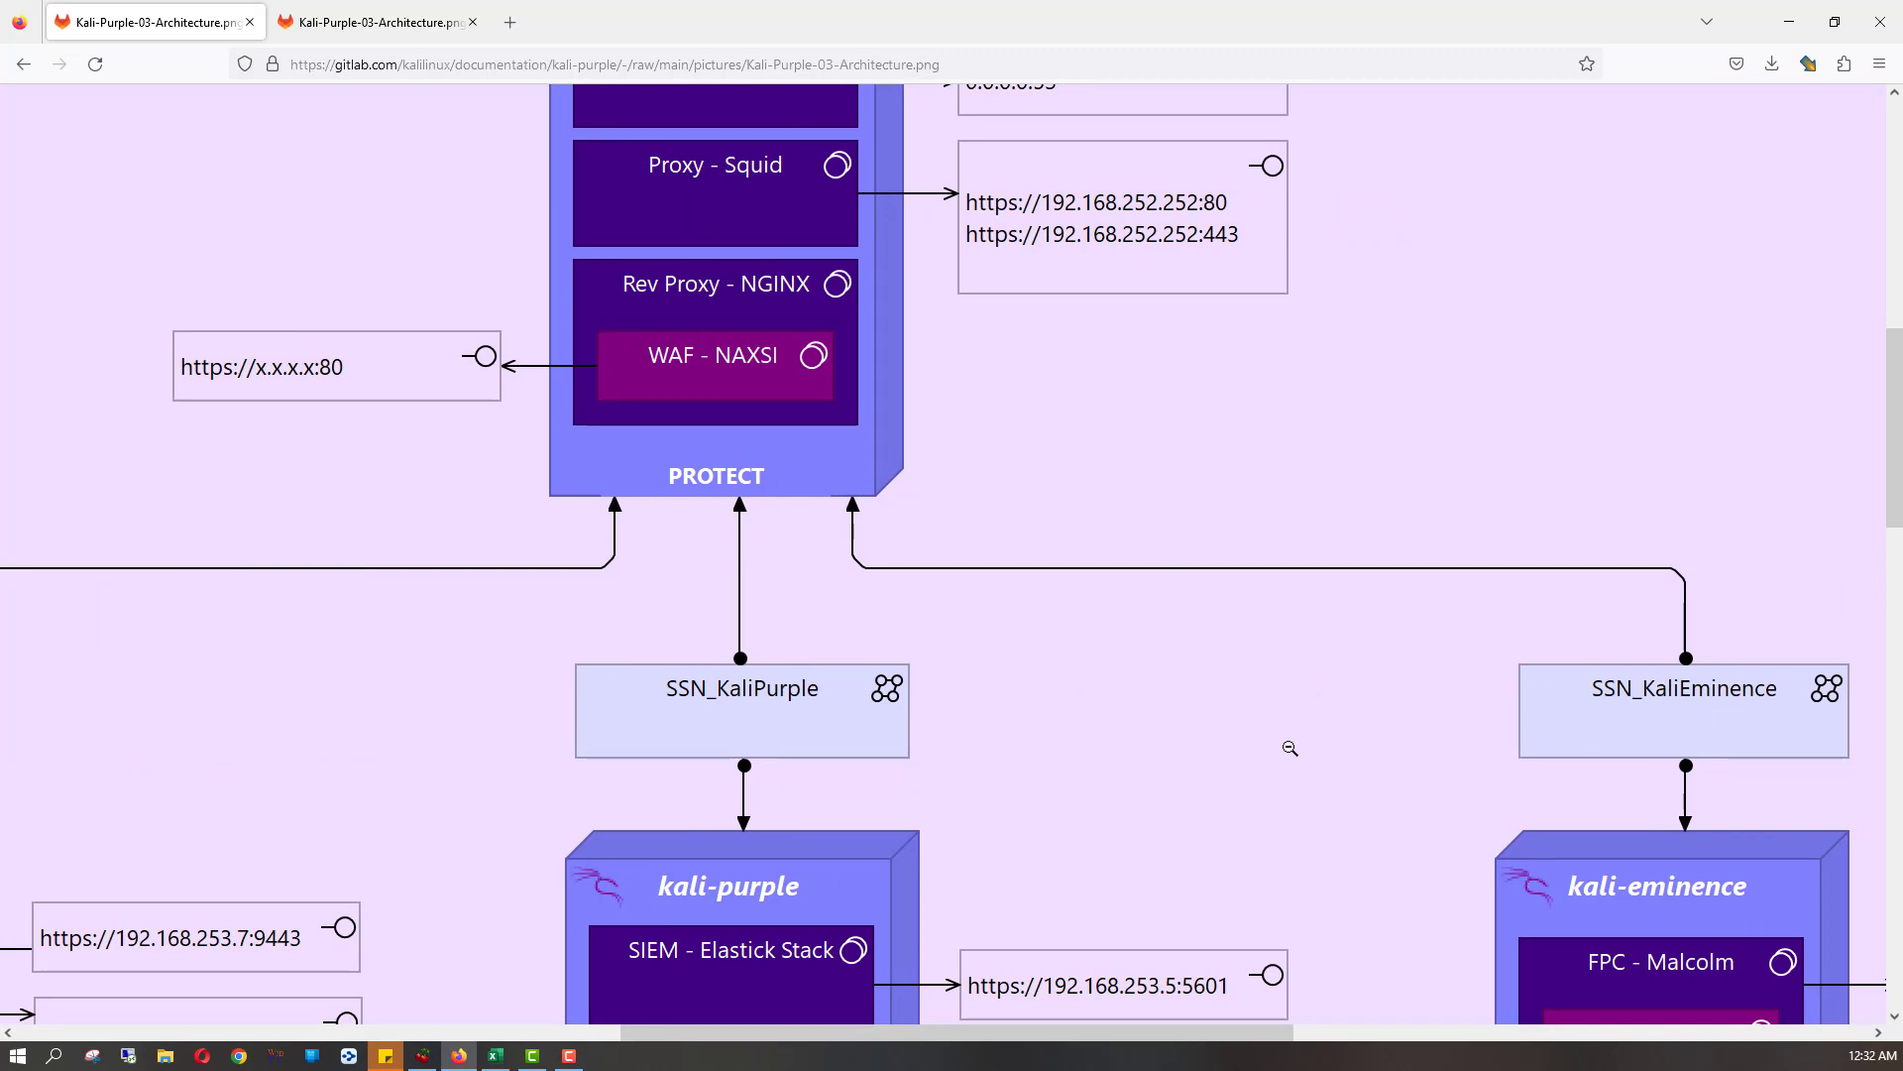
scroll(1290, 748, "up", 3)
scroll(1290, 747, "down", 8)
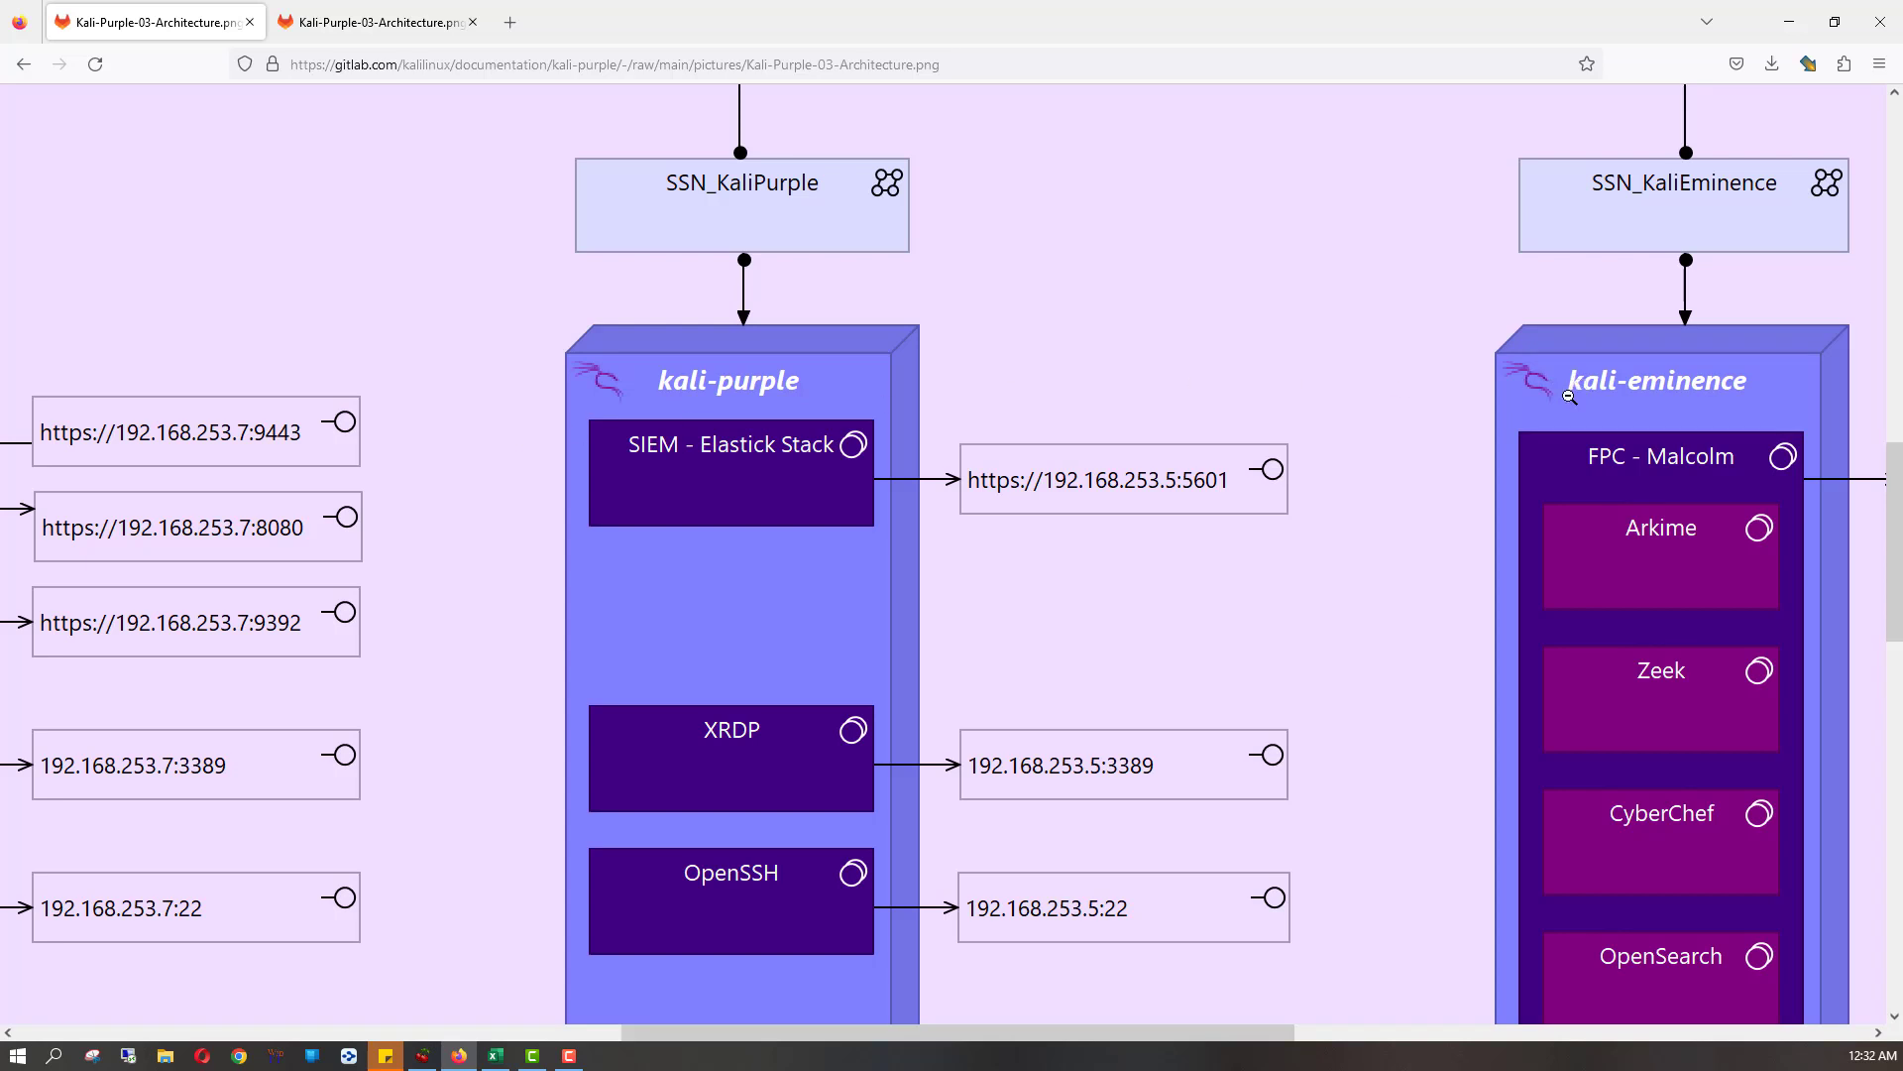
scroll(1570, 396, "down", 5)
scroll(1569, 396, "up", 7)
scroll(1564, 404, "left", 3)
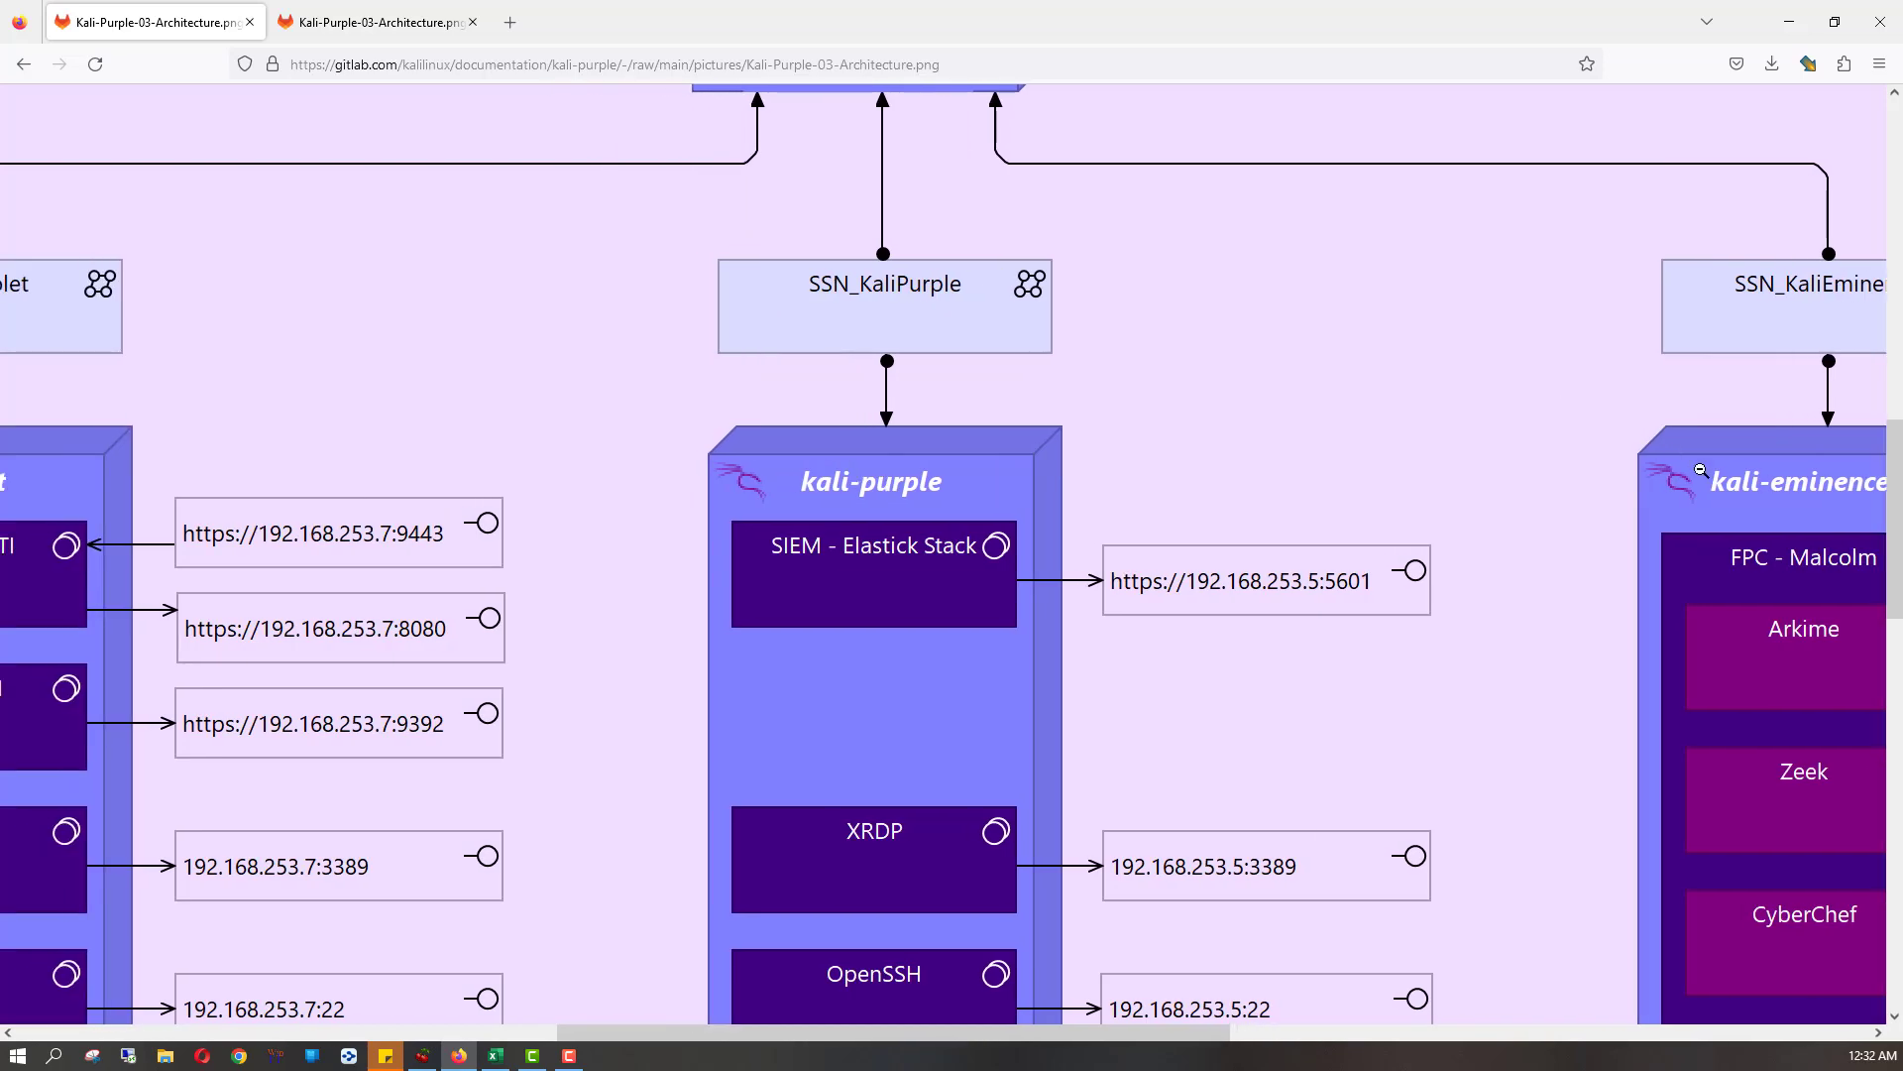
- Compare the SSN_KaliViolet, SSN_KaliPurple and SSN_KaliEminence networks and their machines in the architecture diagram once more
scroll(1597, 483, "left", 3)
scroll(1595, 484, "right", 20)
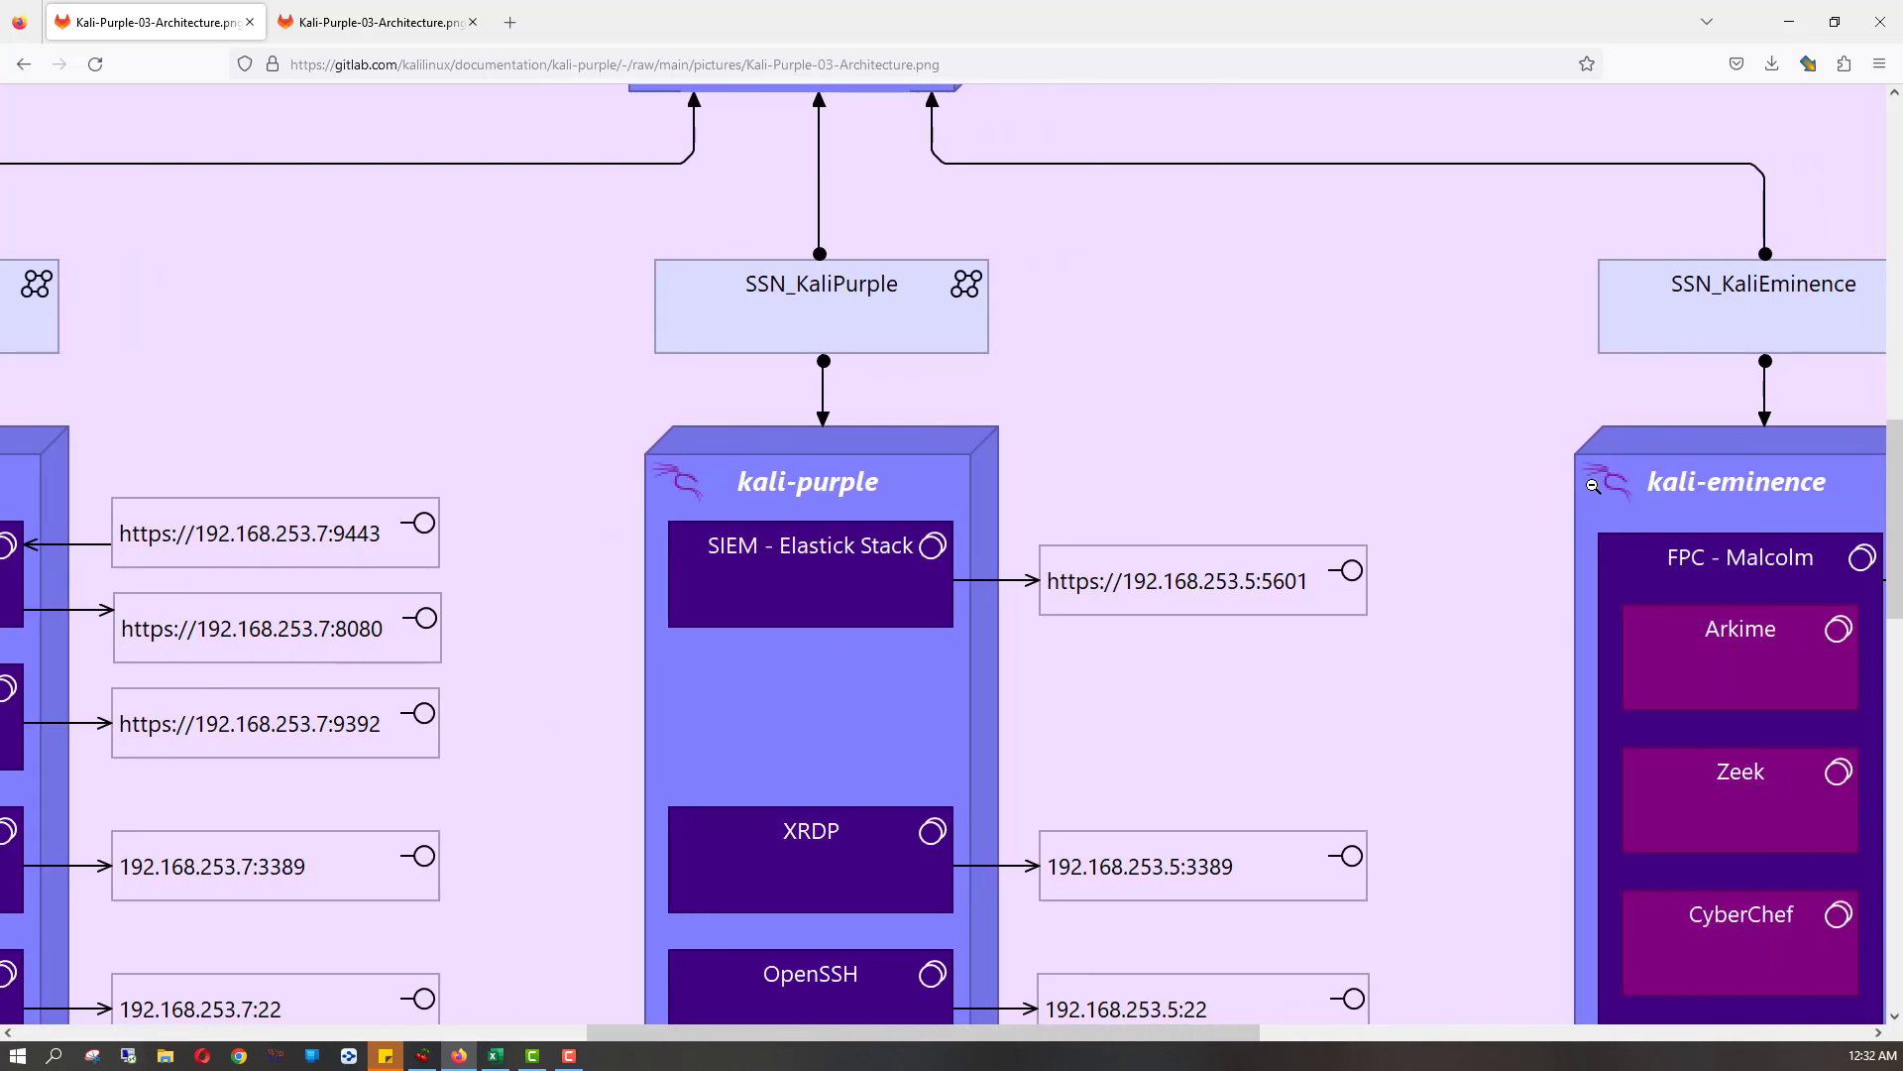
scroll(1593, 486, "right", 10)
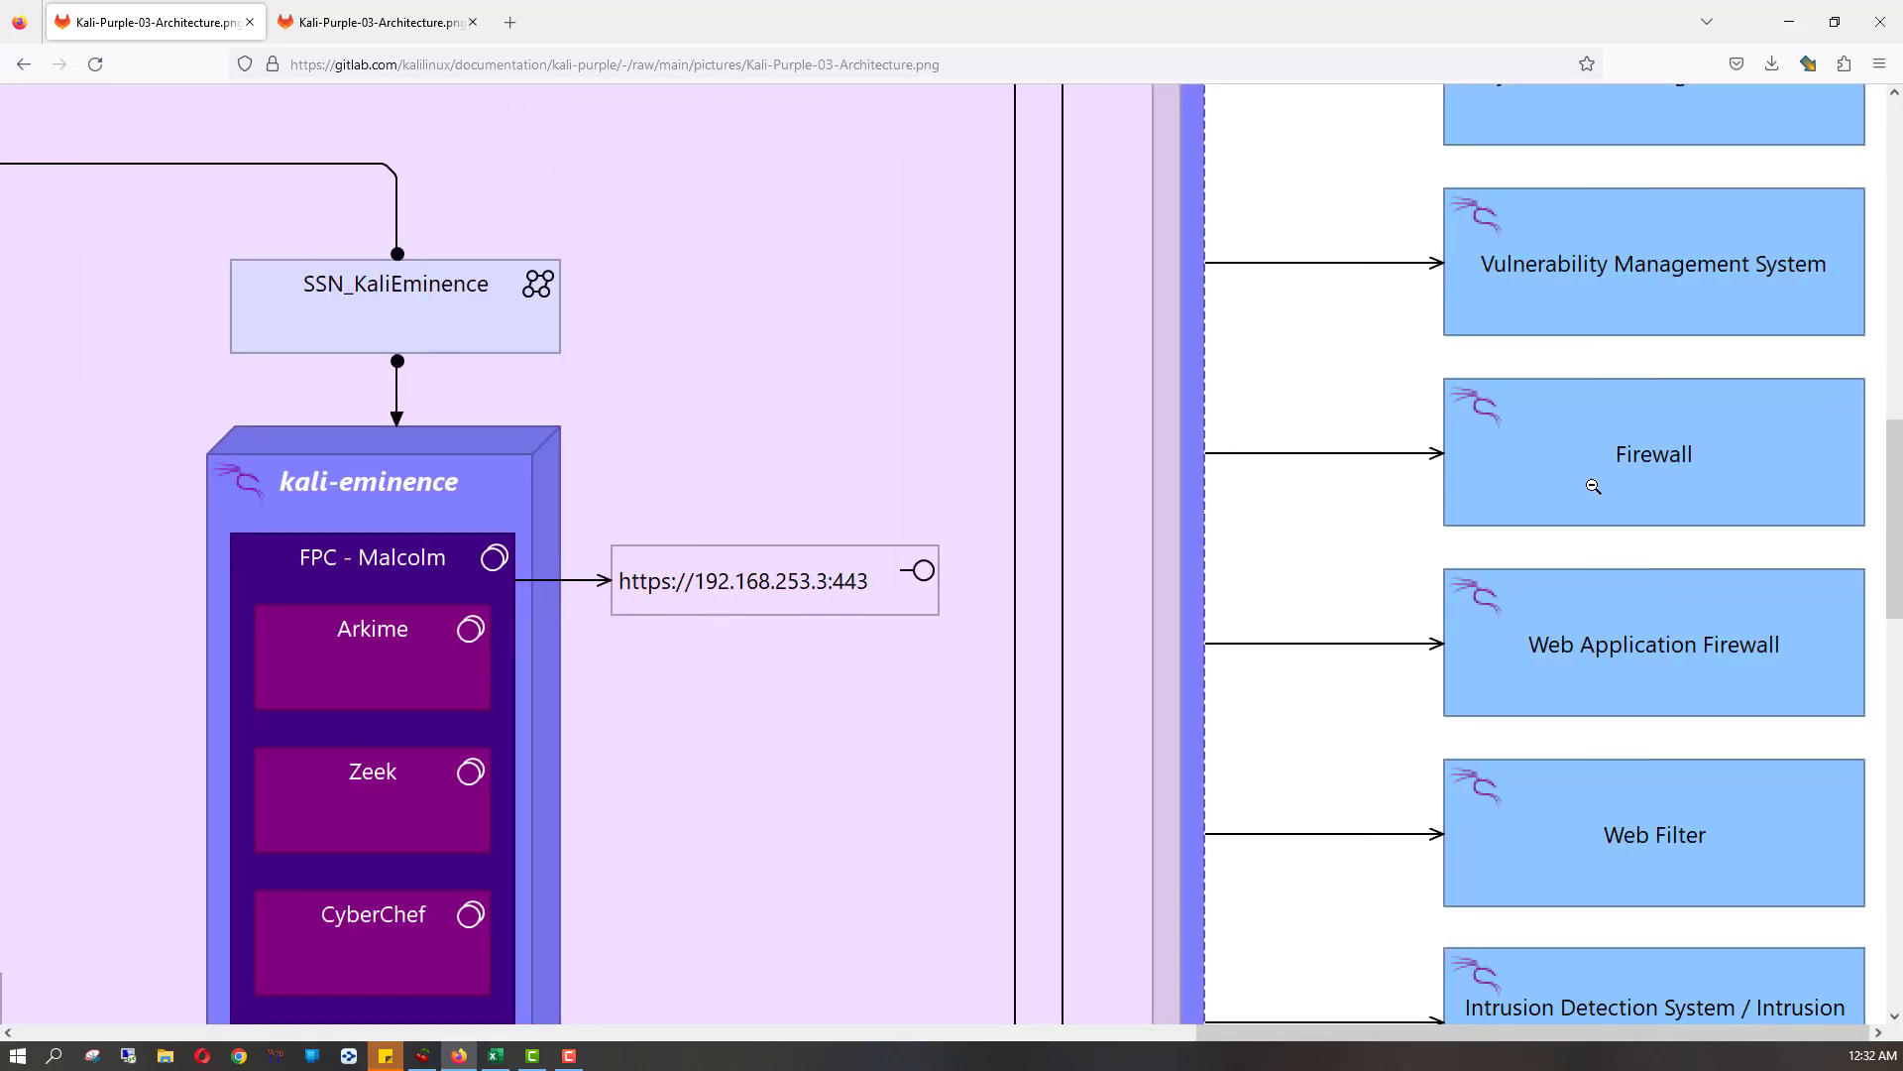
scroll(1593, 485, "left", 17)
scroll(1593, 486, "left", 19)
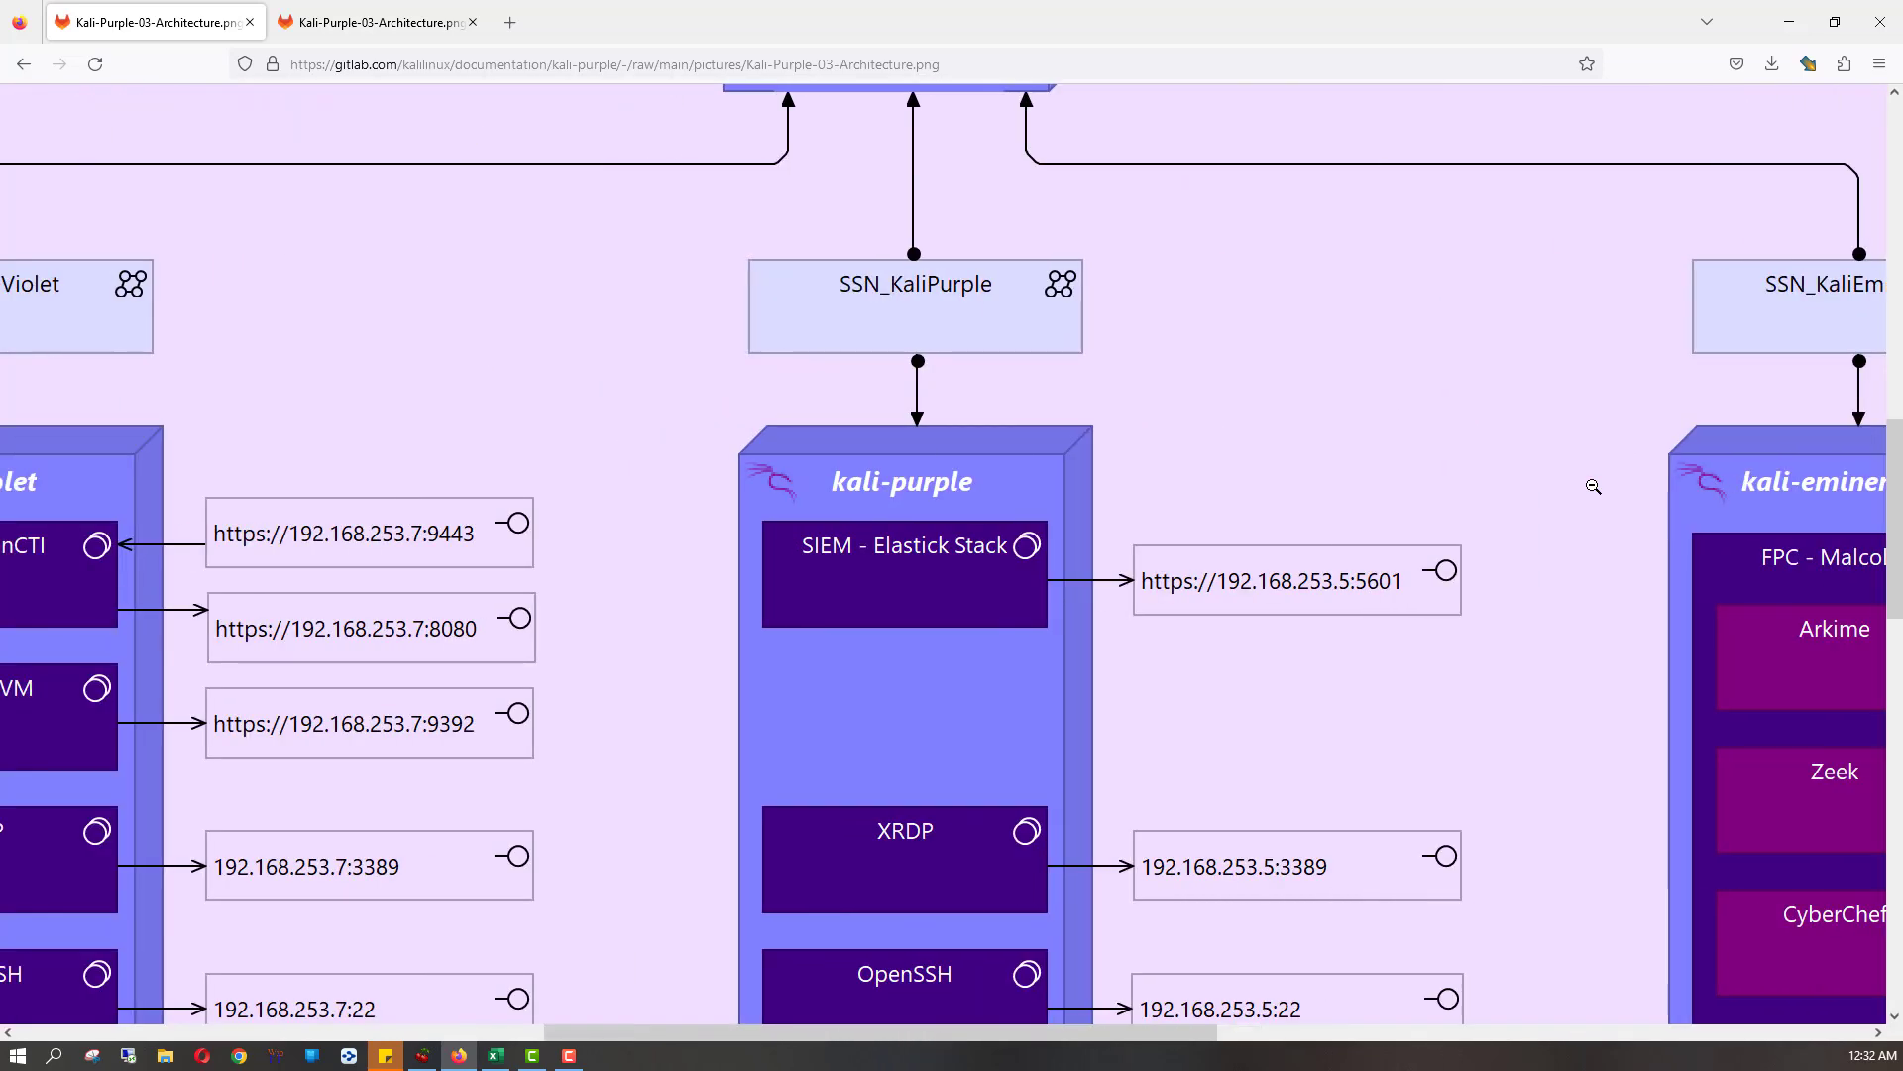
scroll(1594, 485, "left", 7)
scroll(1593, 486, "right", 10)
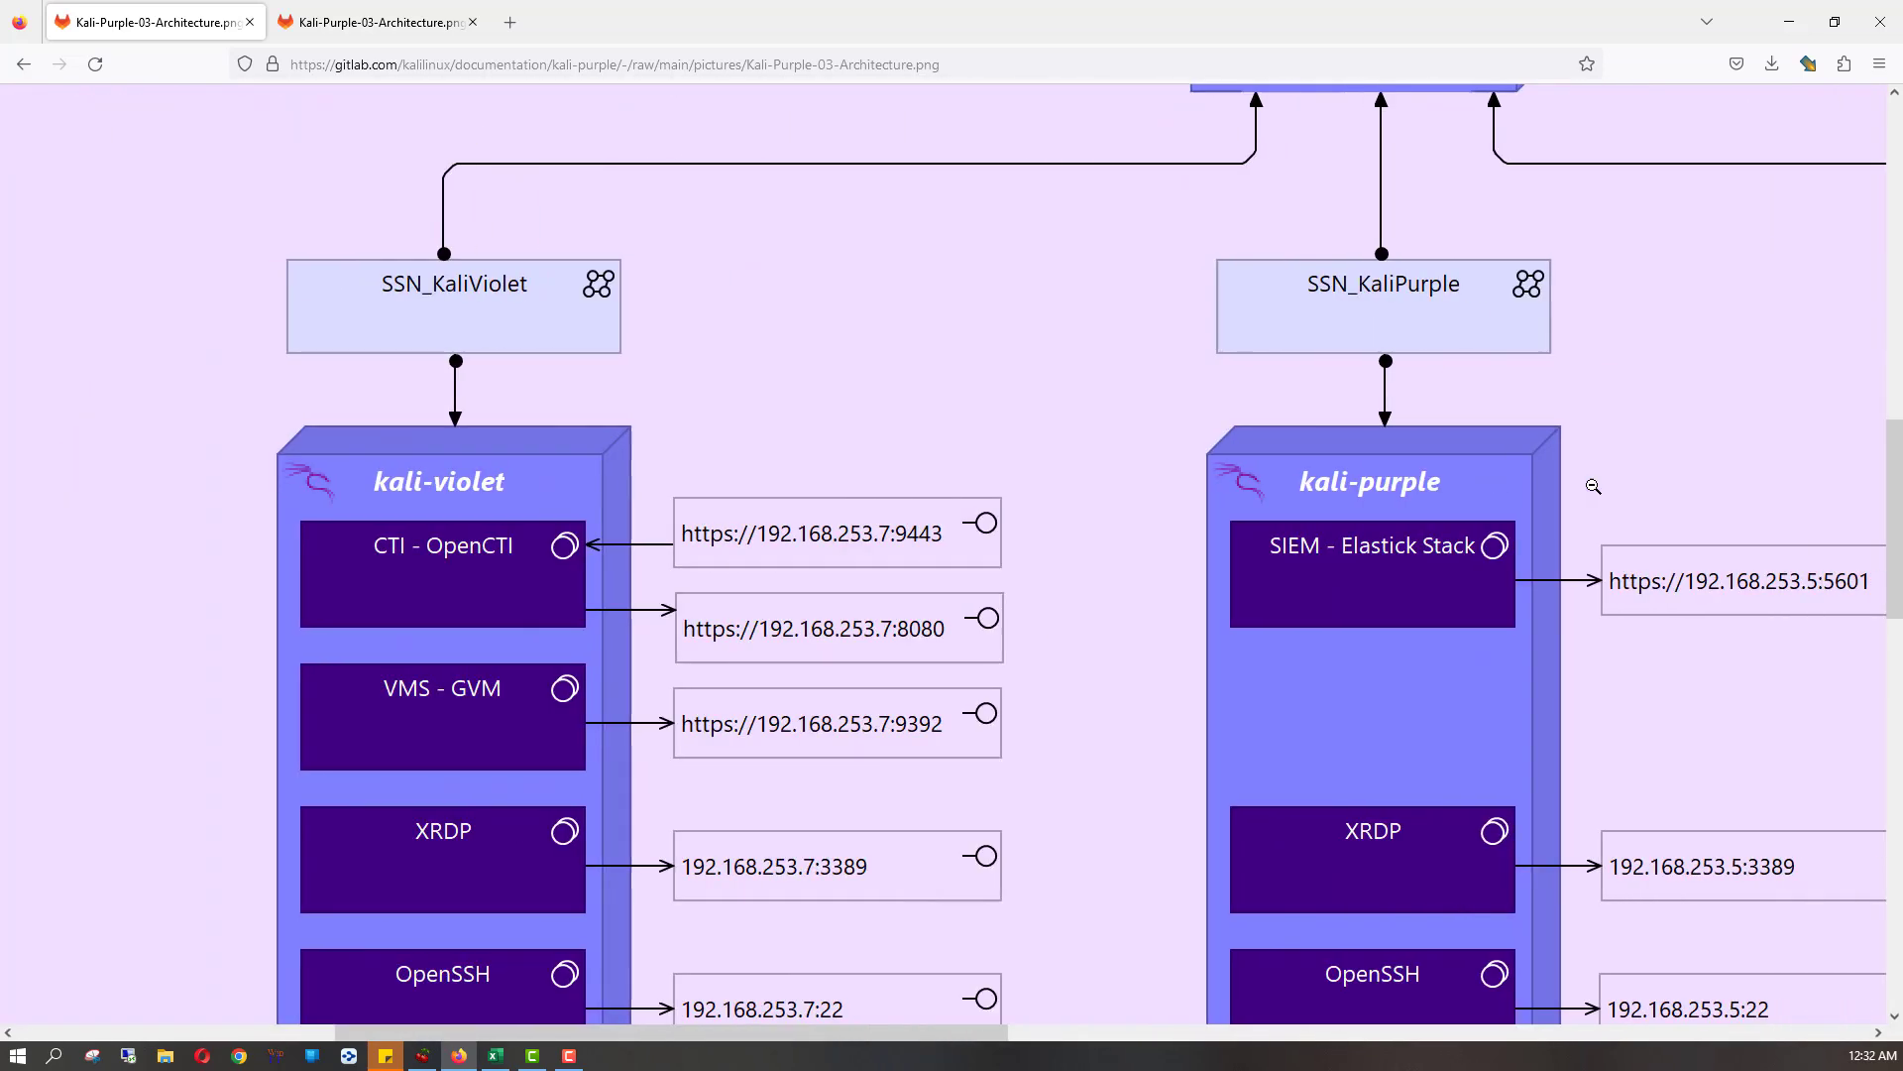
- Trace the diagram from the security server networks up to byzantium and the DMZ, and across to the WLAN and LAN
scroll(1593, 486, "up", 7)
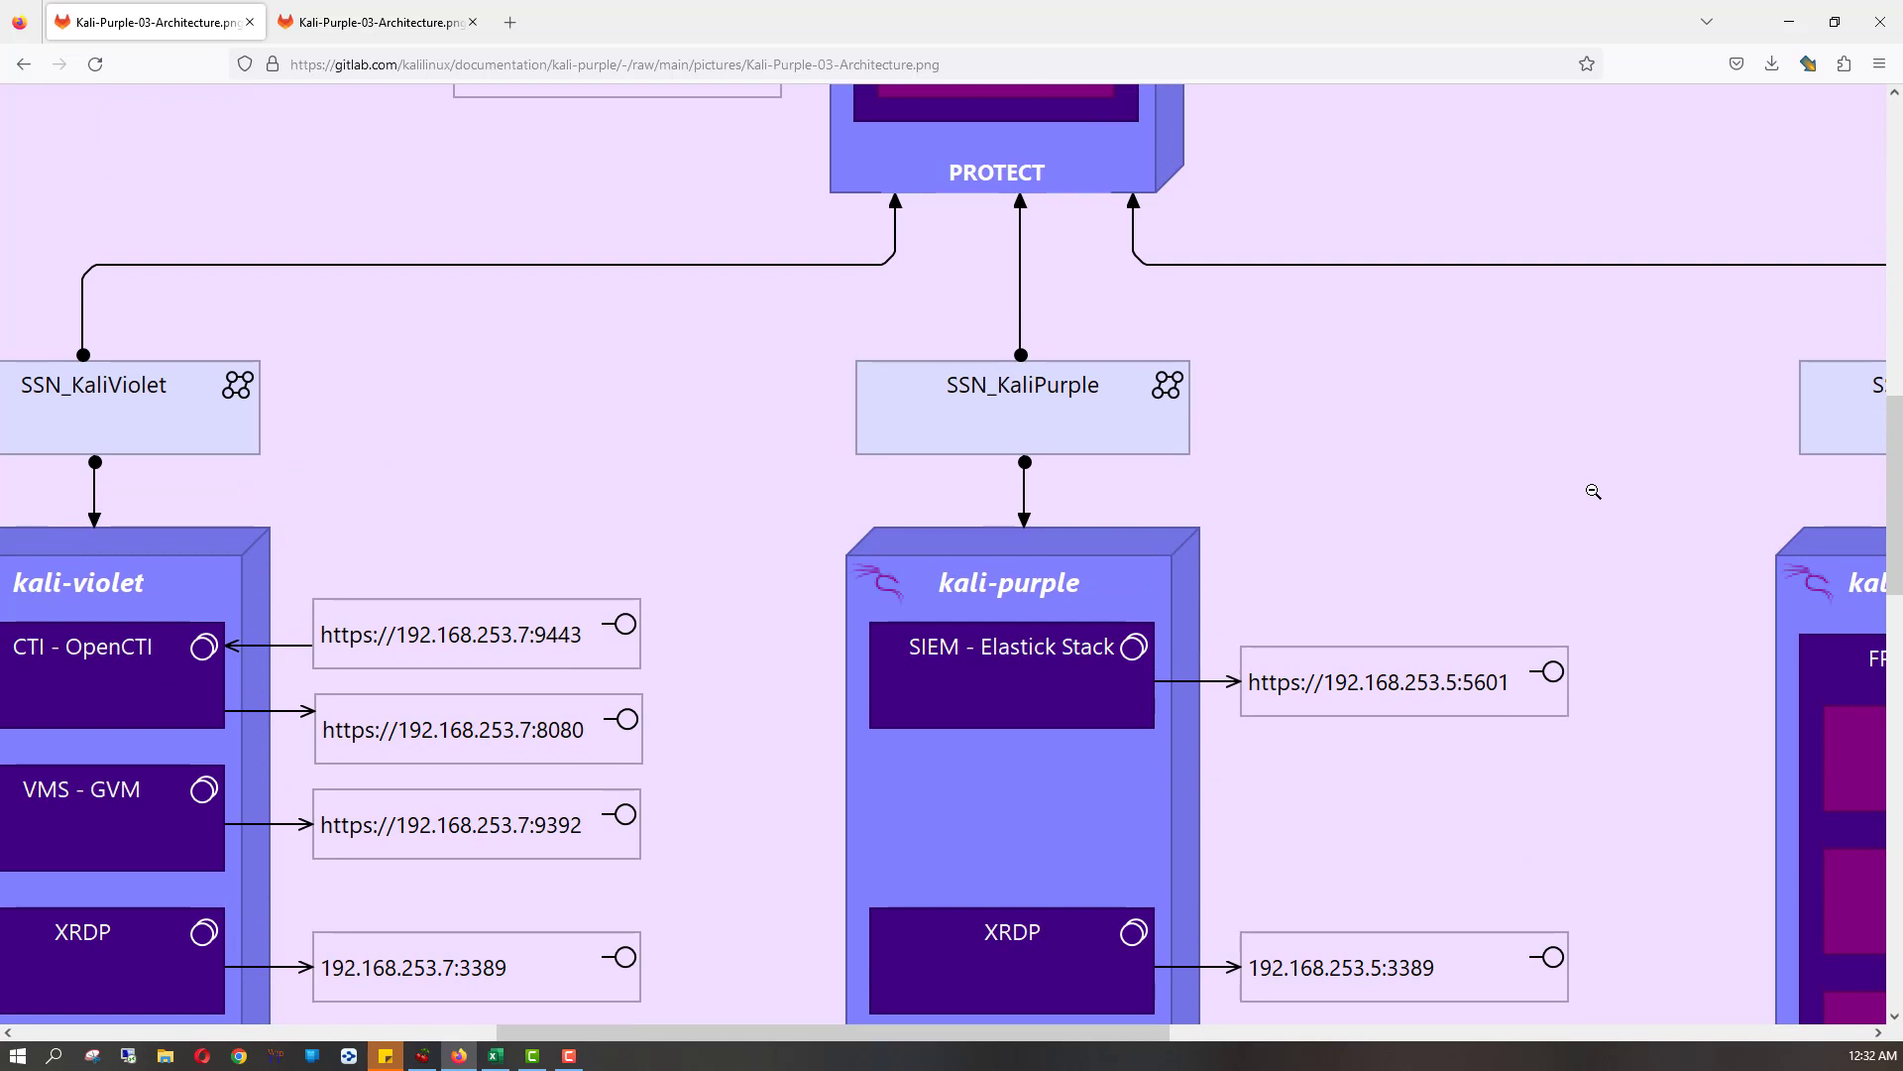
scroll(1593, 493, "up", 7)
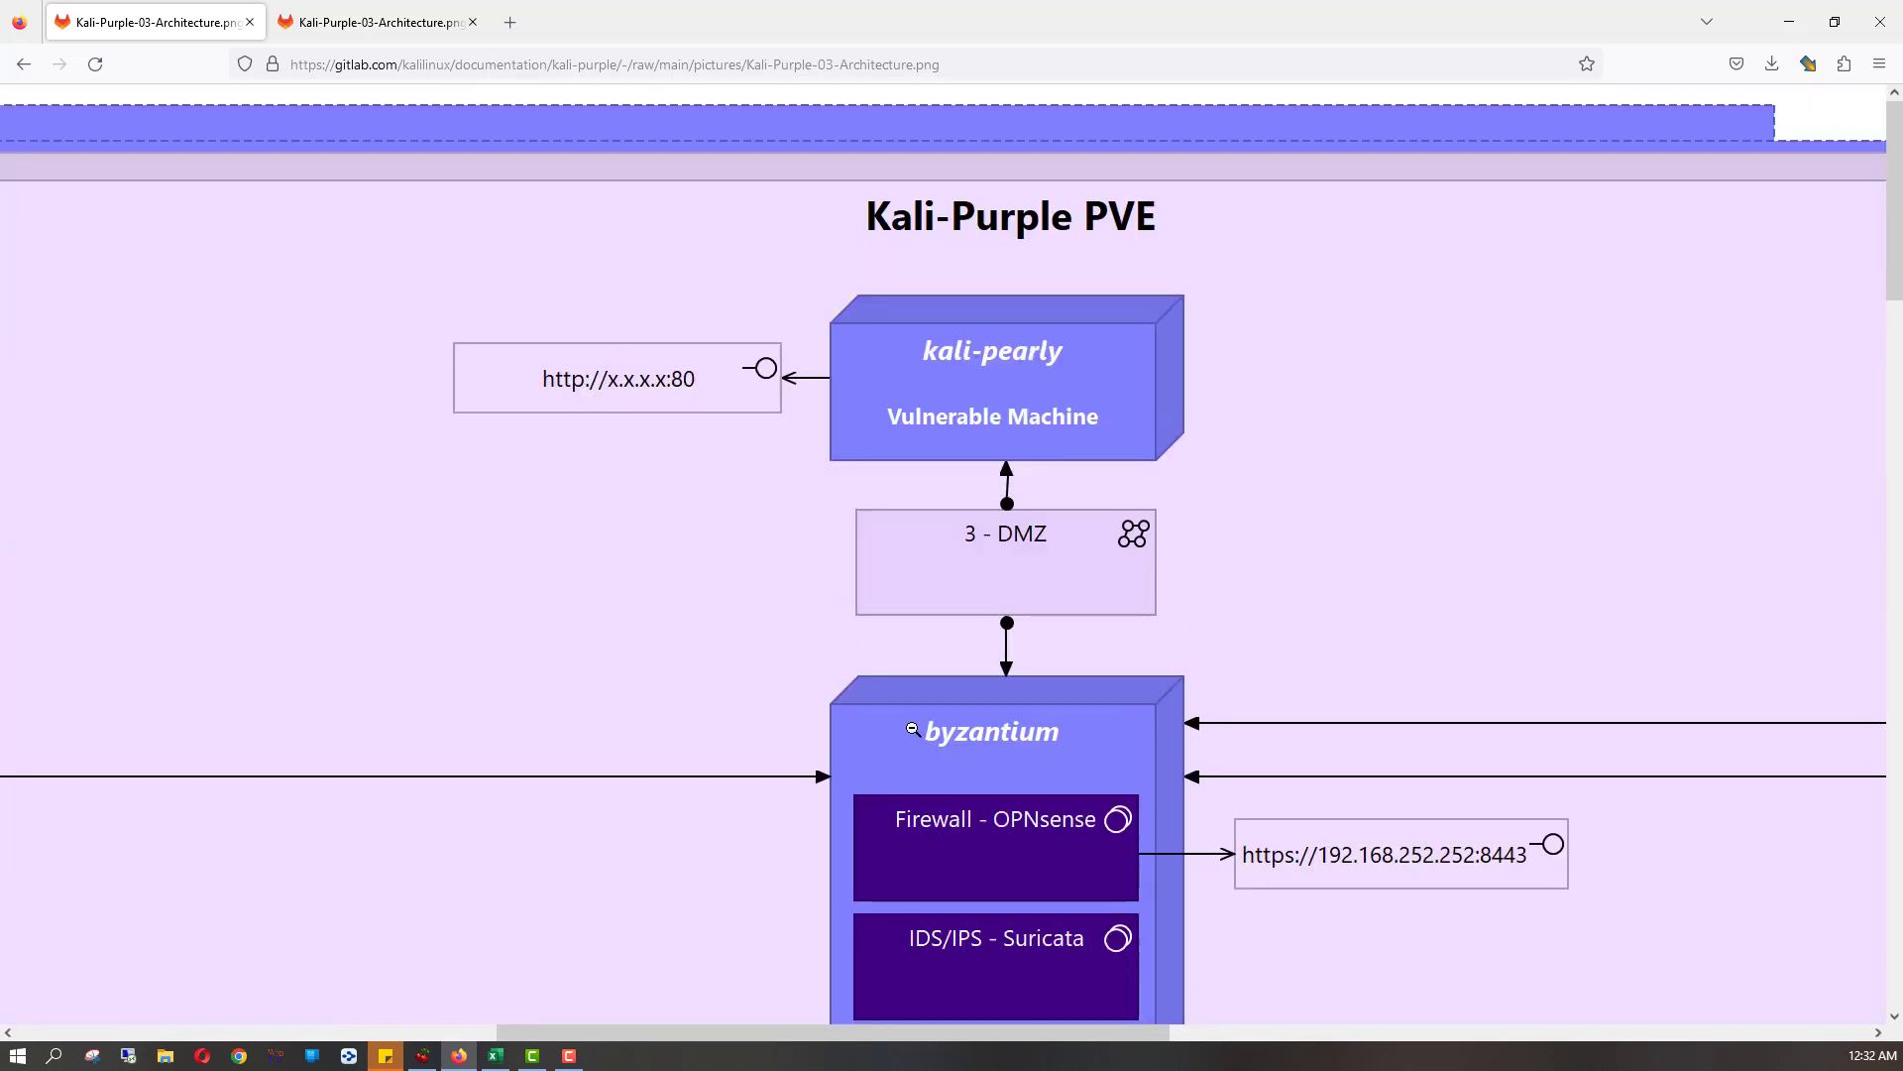
scroll(781, 764, "right", 8)
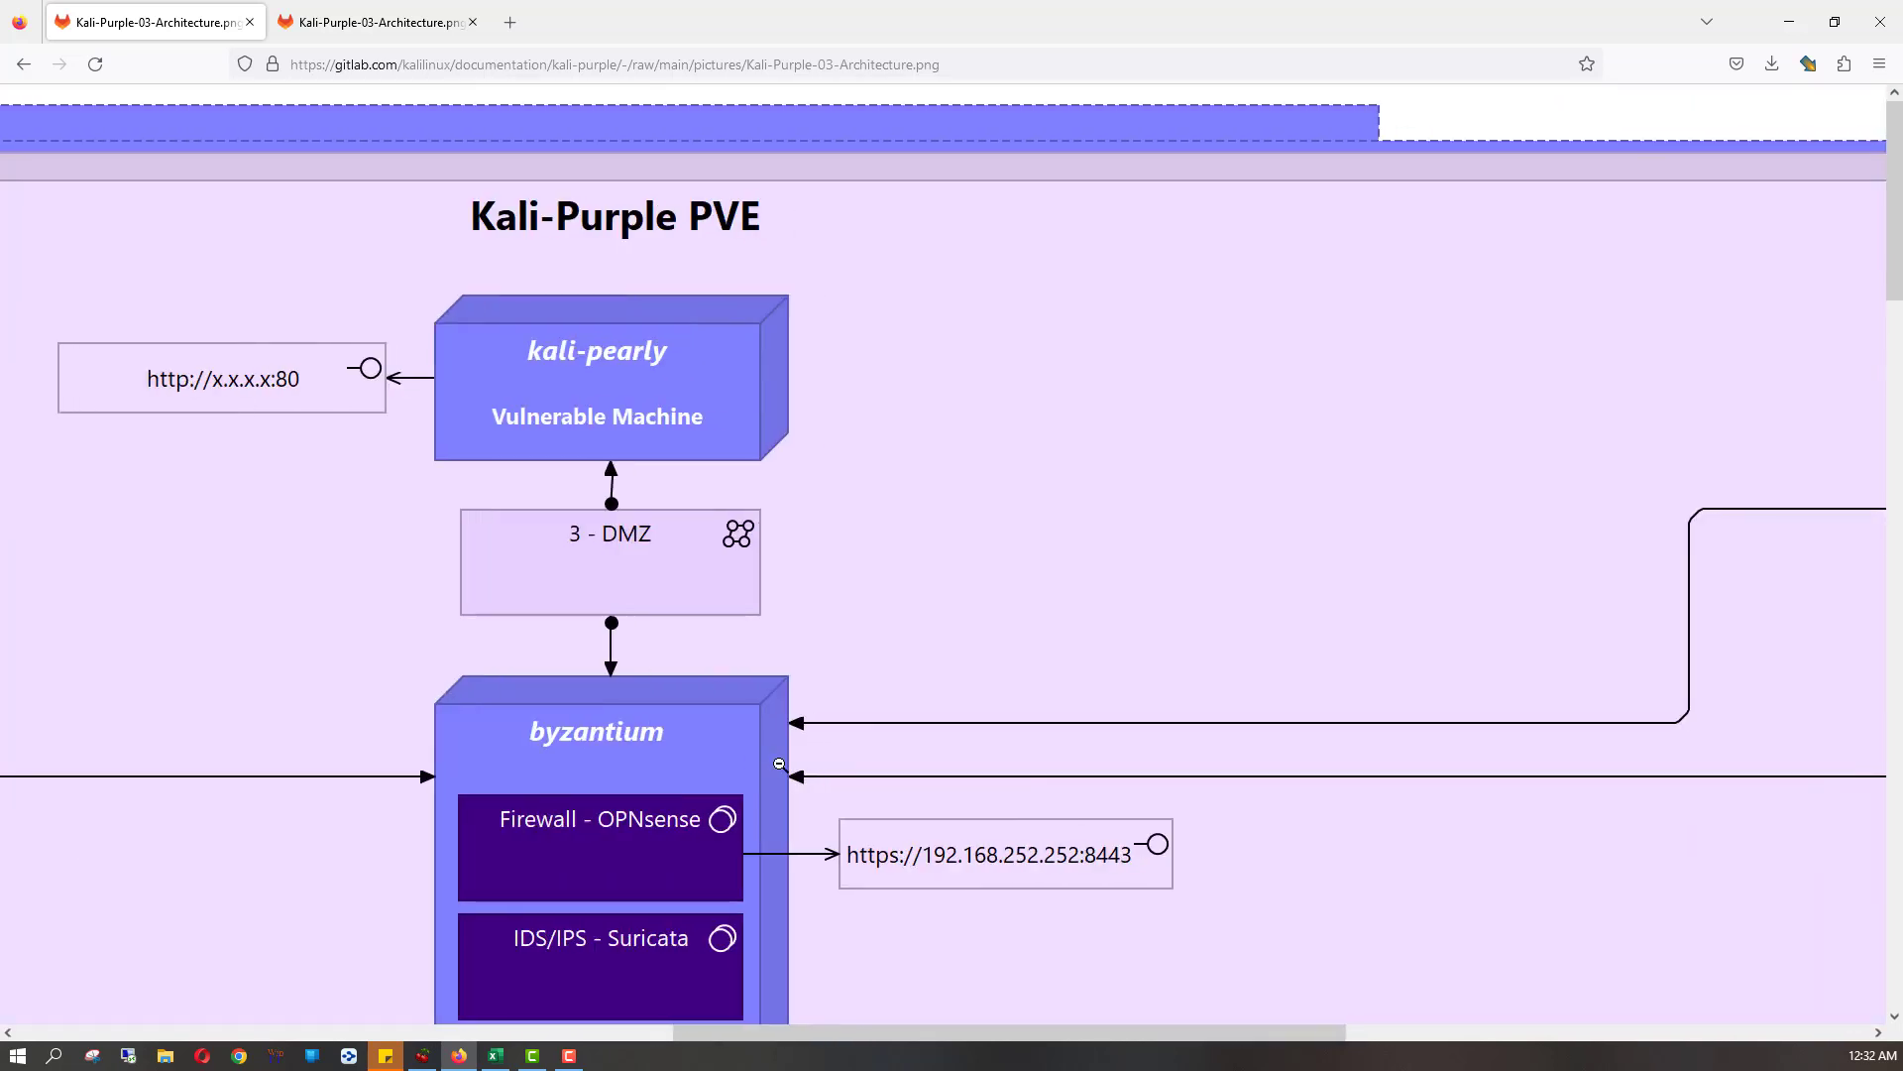
scroll(781, 765, "right", 1)
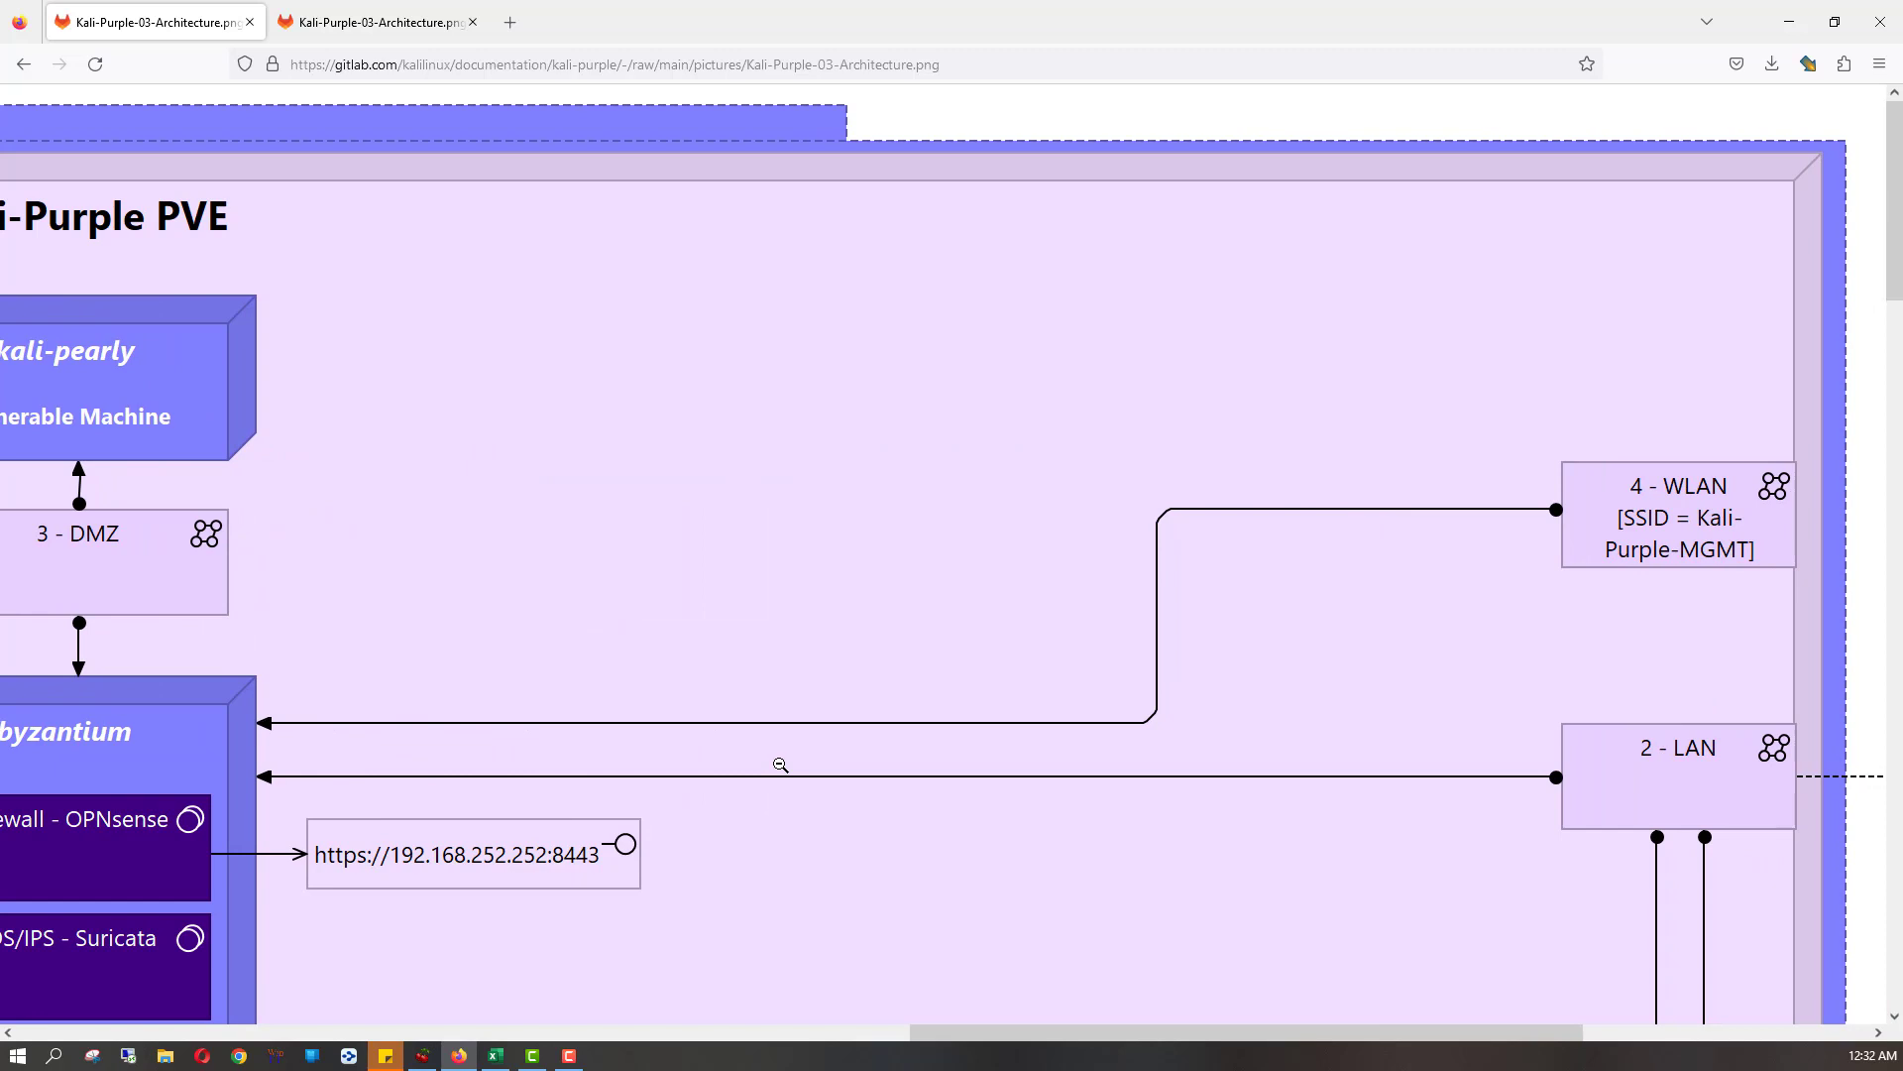
scroll(781, 764, "down", 11)
scroll(780, 765, "up", 11)
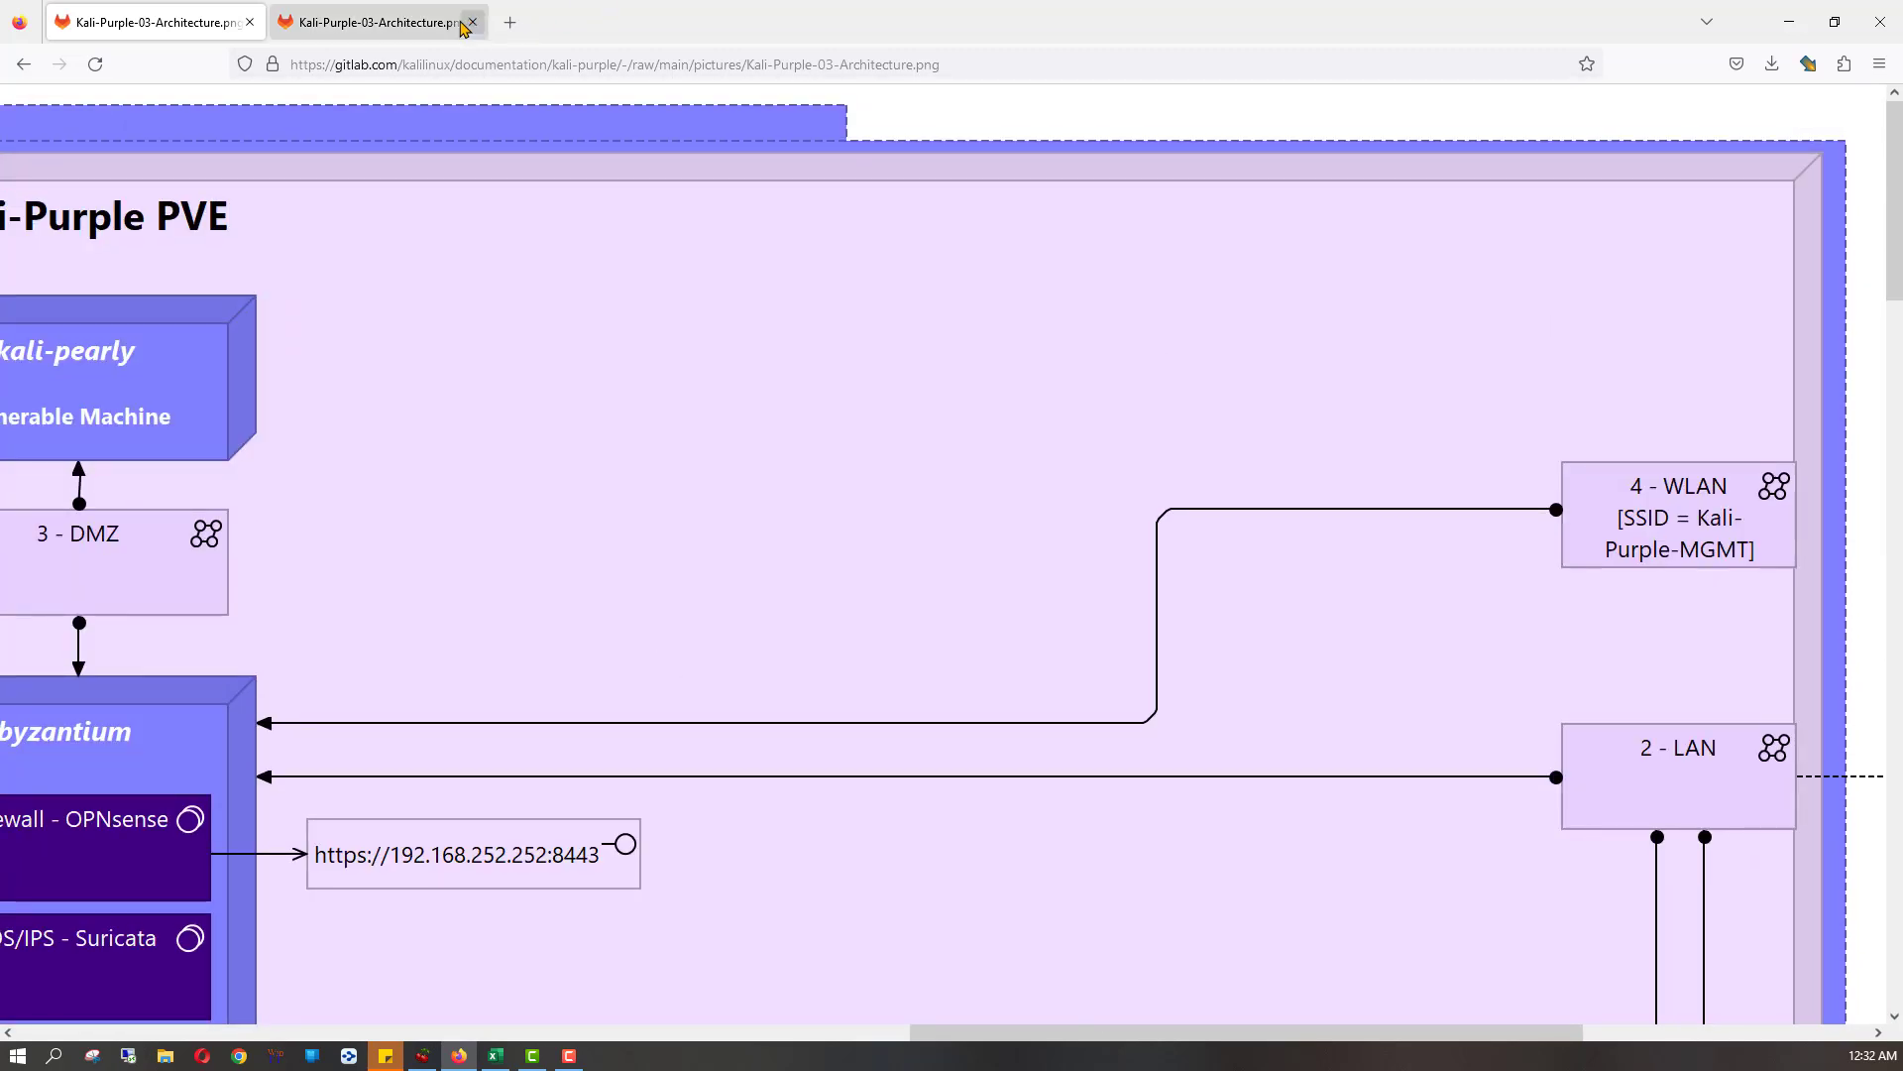
- Switch to the Excel planning sheet beside the diagram and list wan, lan and dmz under Networks in A2:A4
double_click(626, 38)
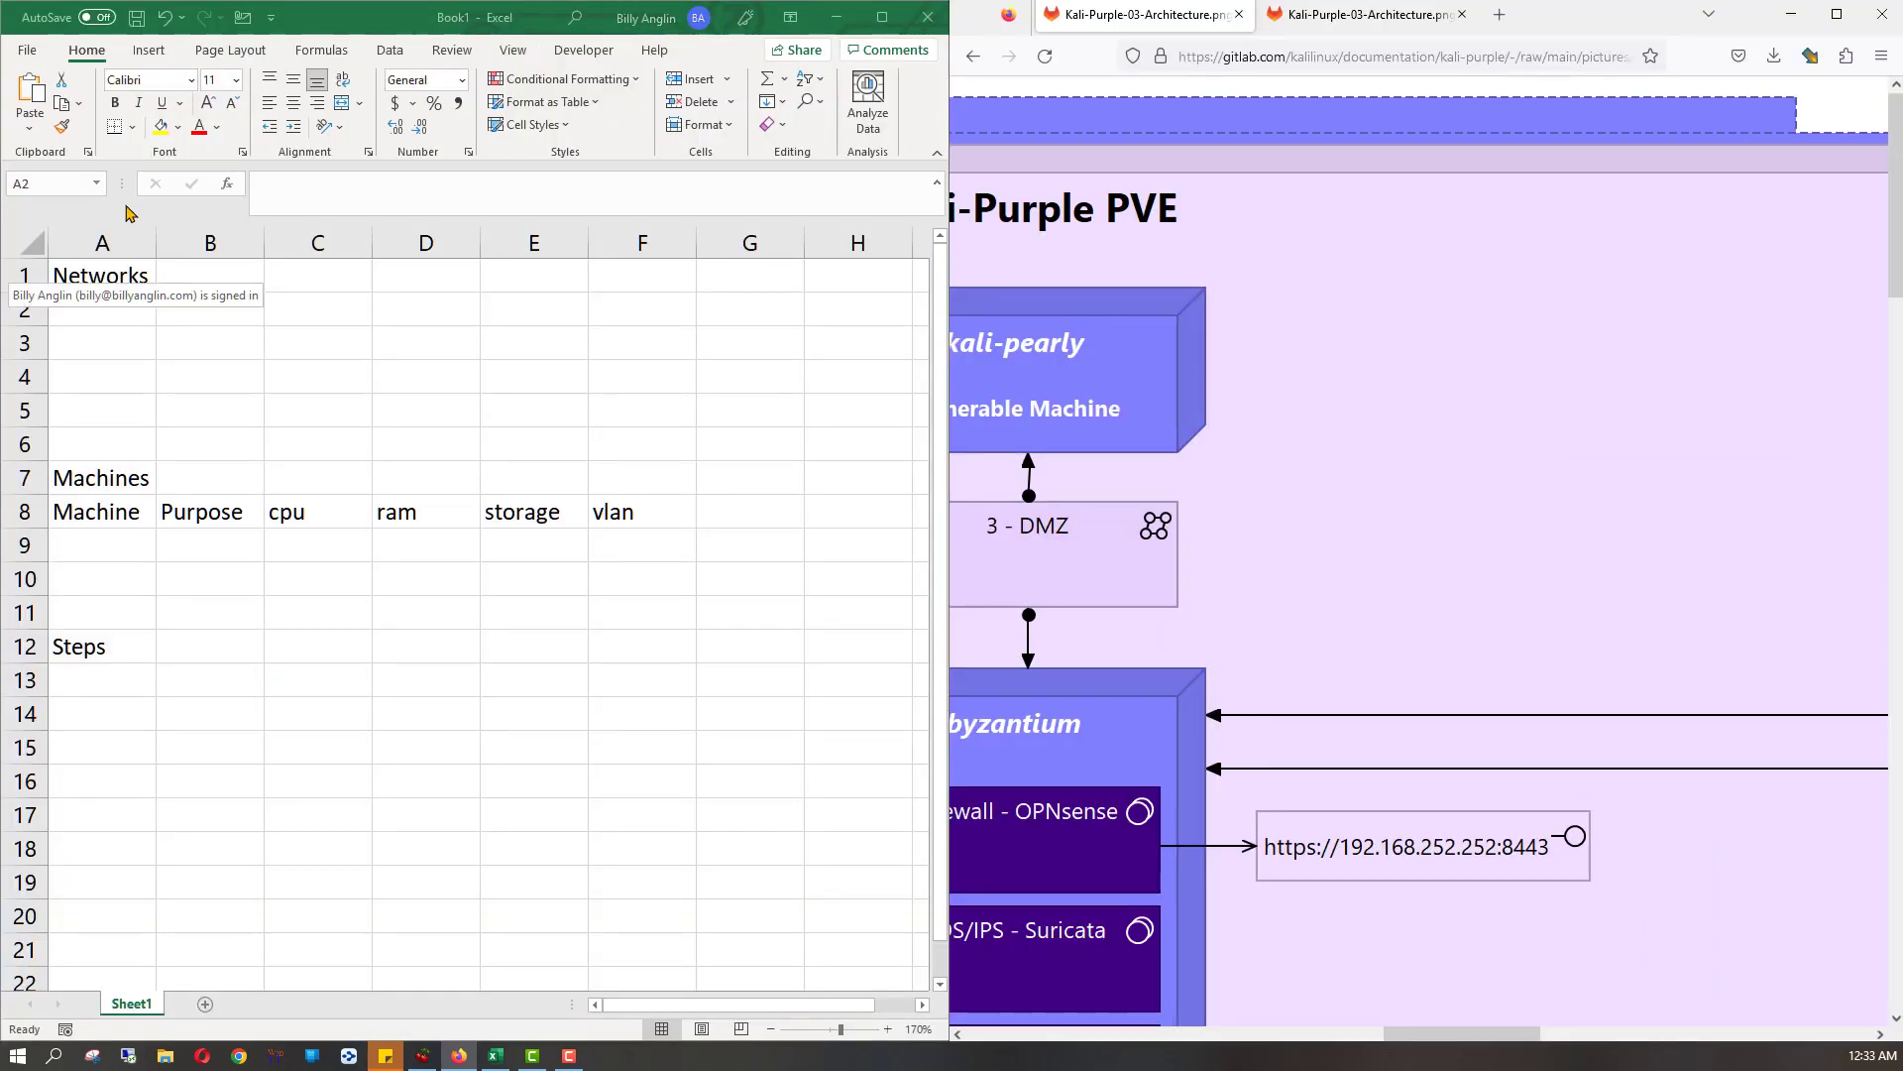
left_click(134, 302)
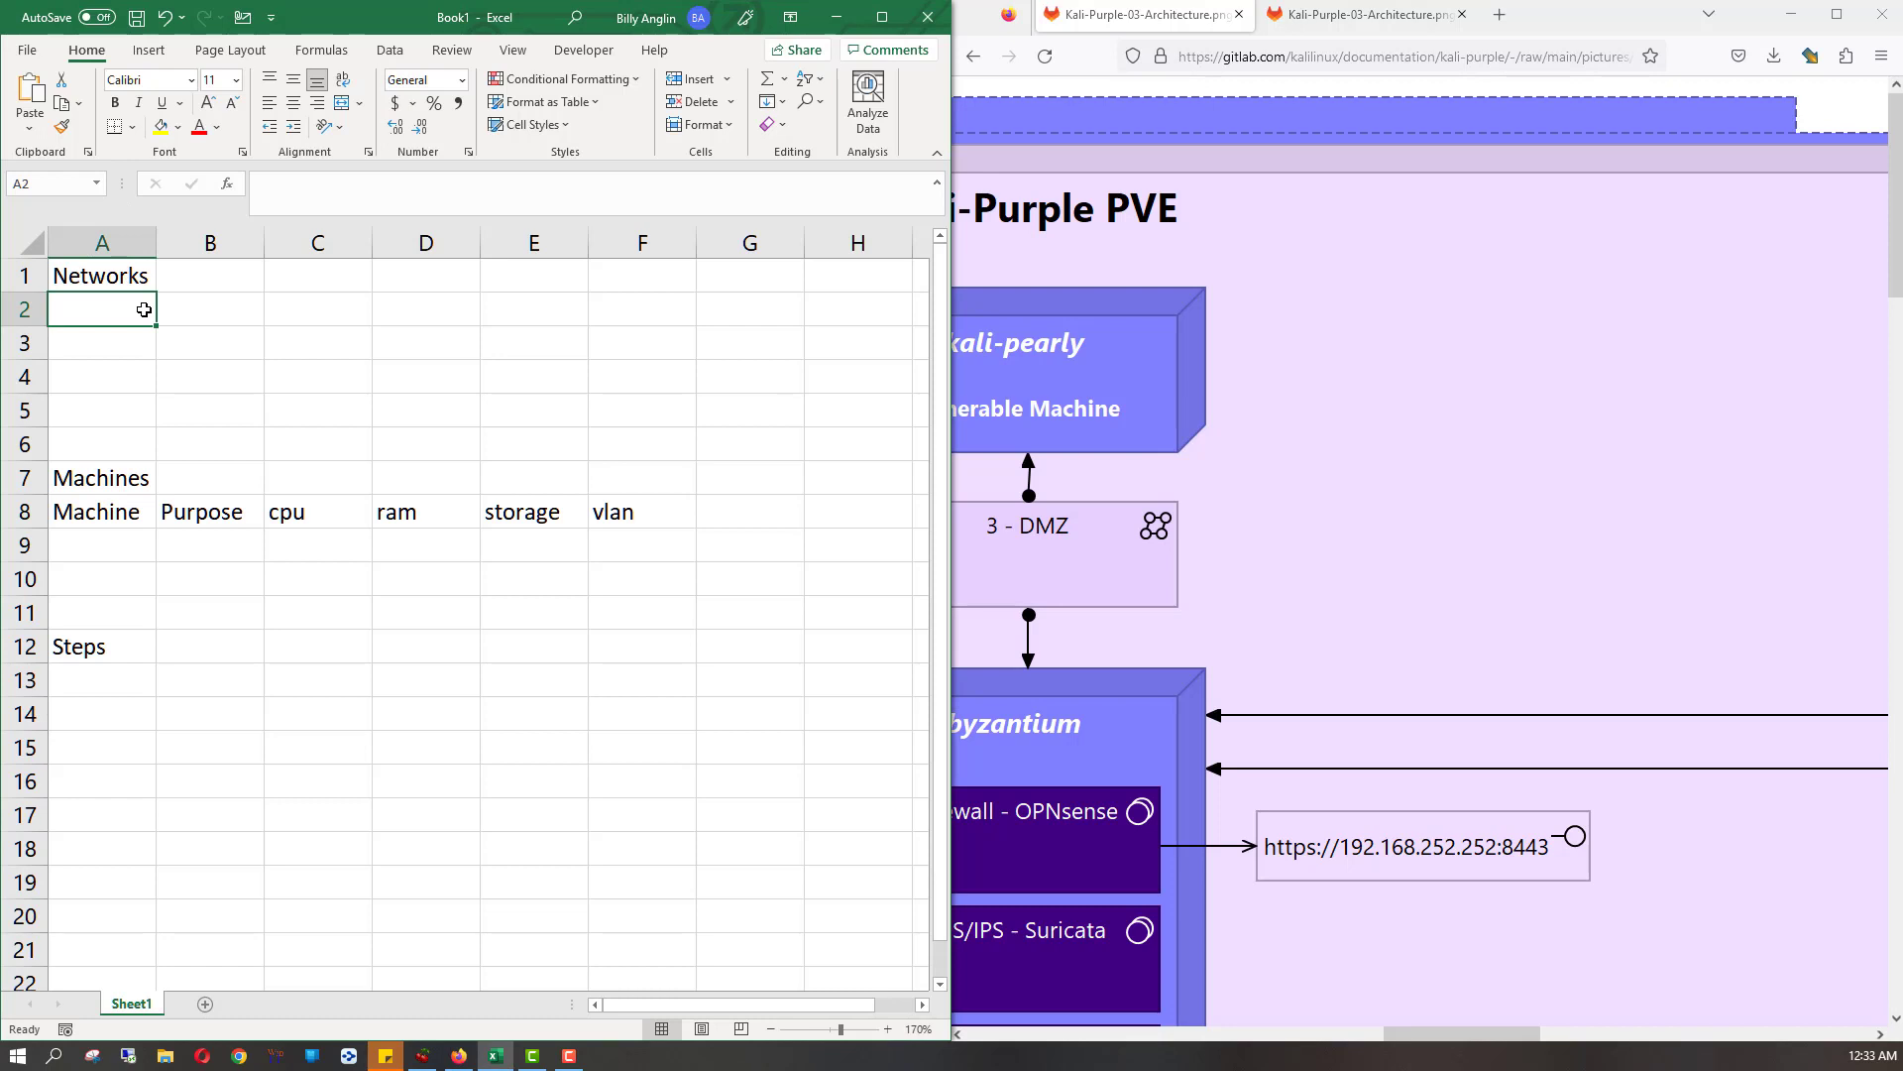
type("wan")
key("Return")
type("lan")
key("Return")
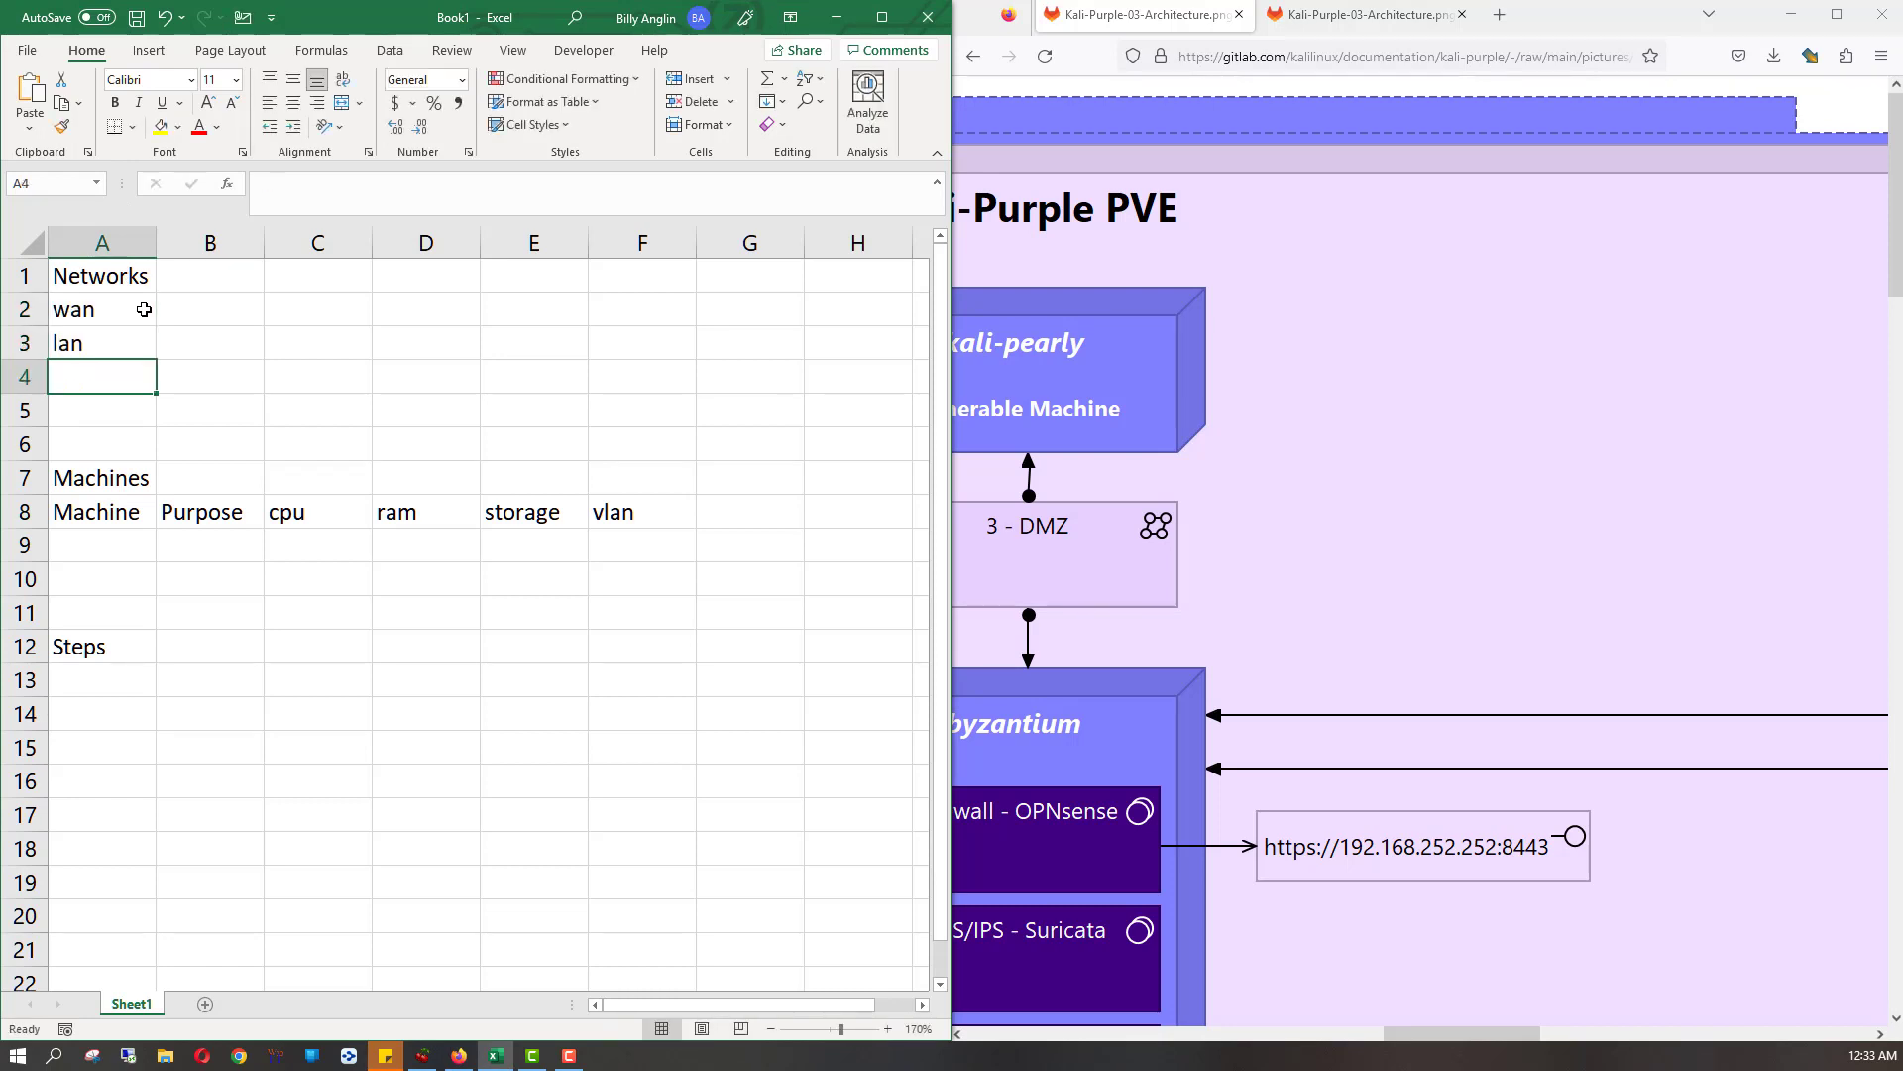
type("dmz")
key("Return")
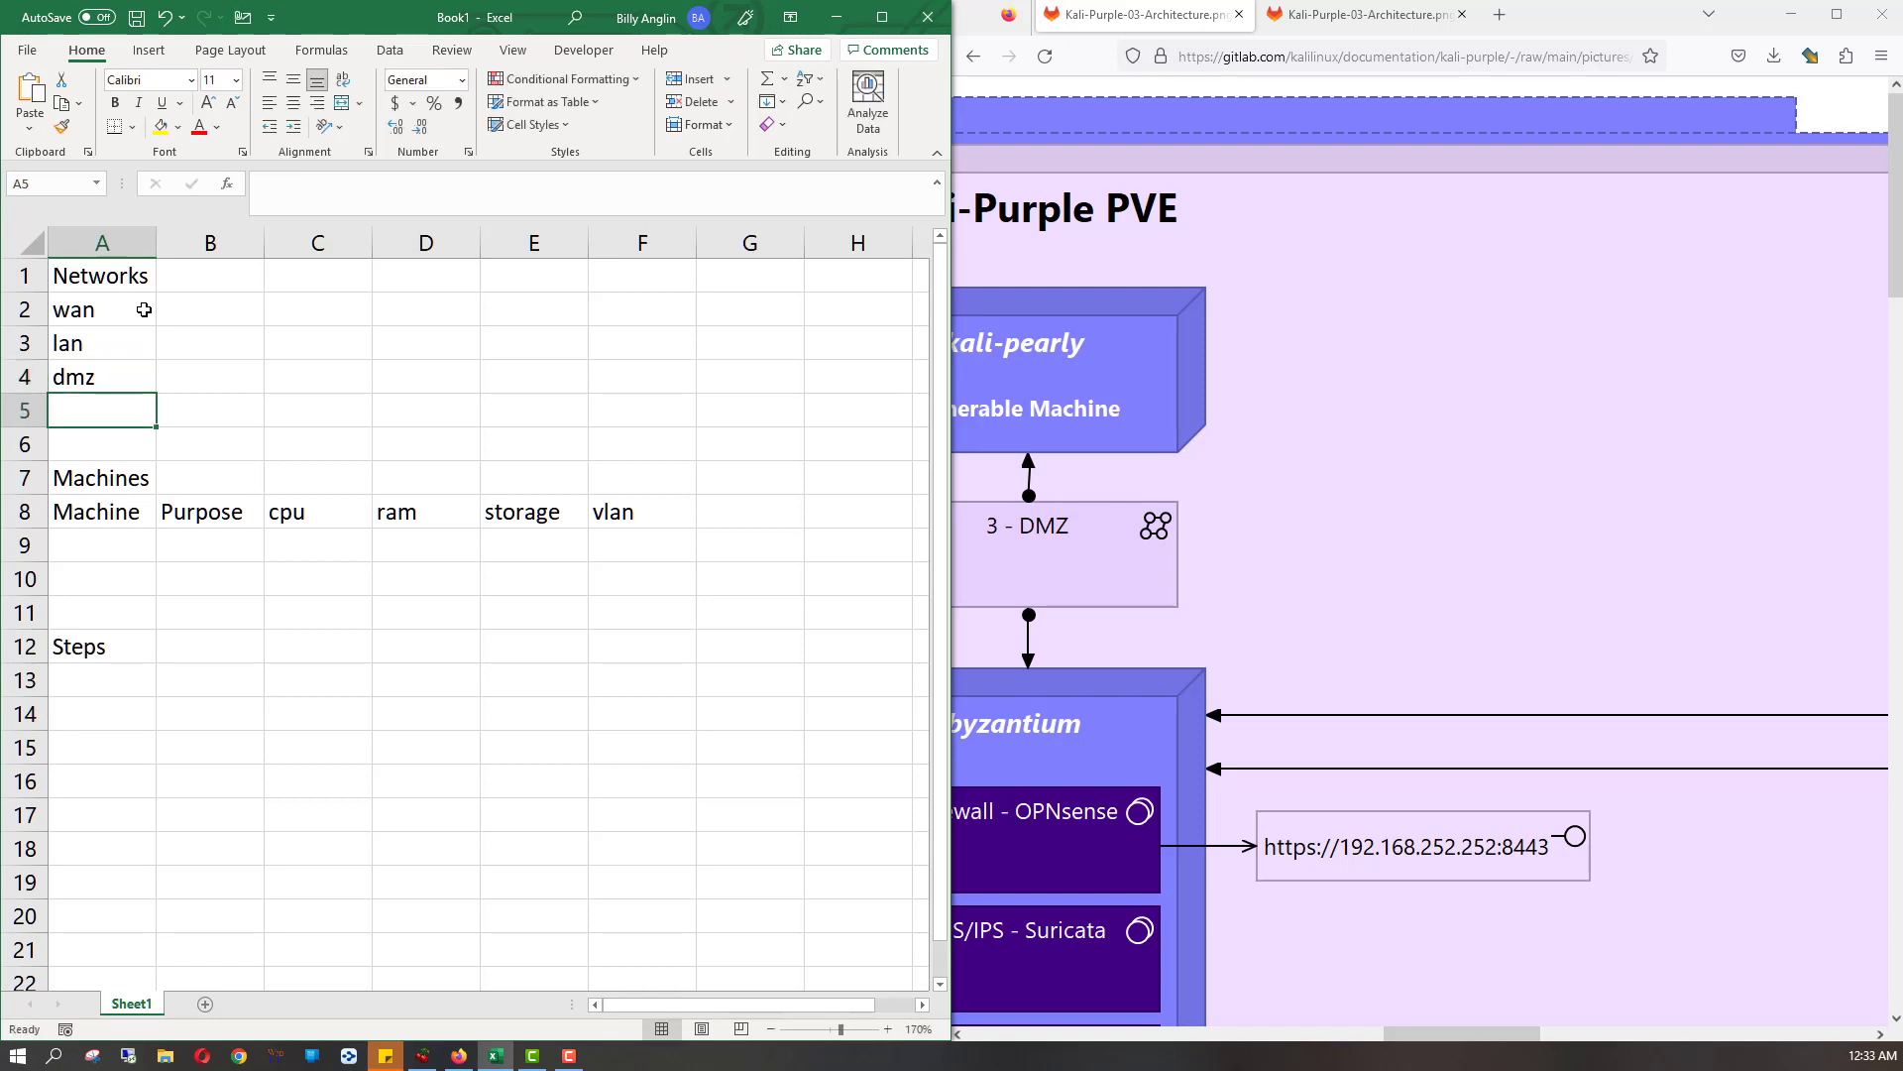
- Locate SSN_KaliViolet in the diagram and add the heading vlans beside Networks in cell B1
key("Up")
key("Up")
key("Up")
key("Right")
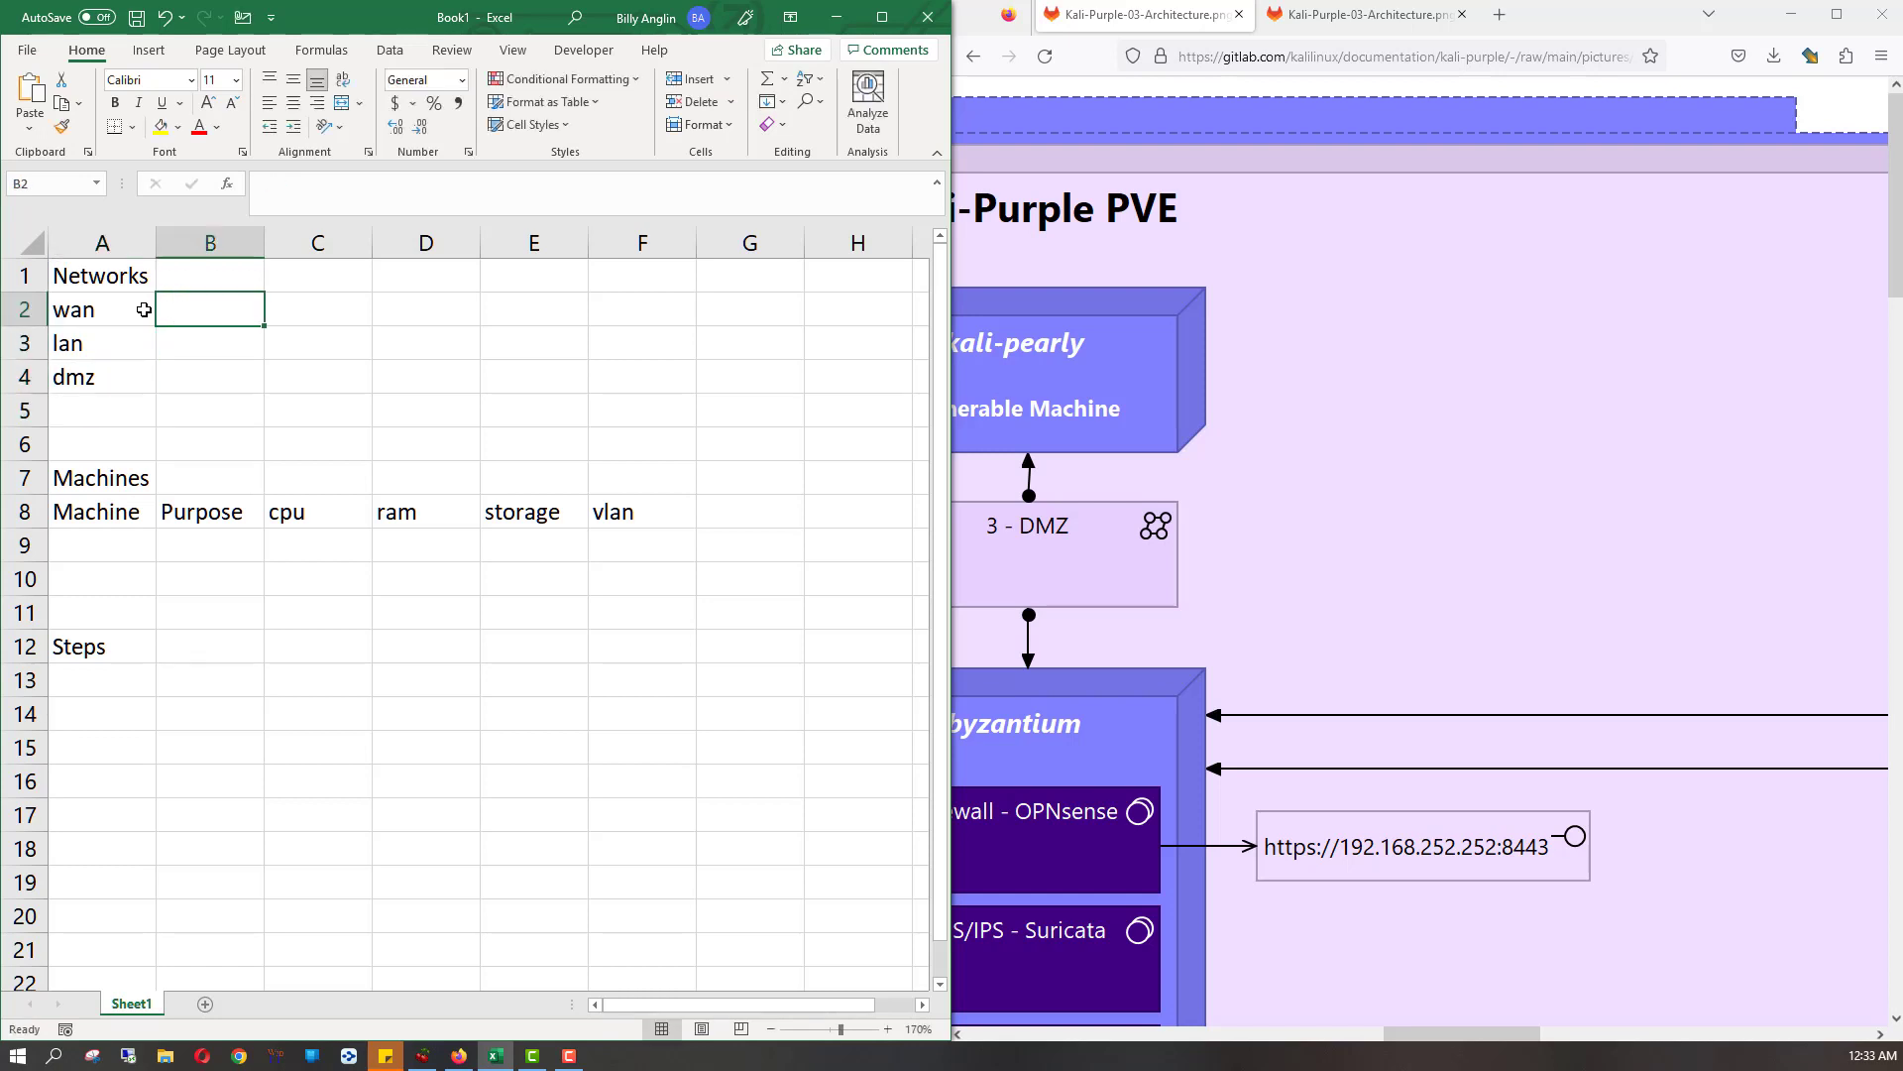
key("Down")
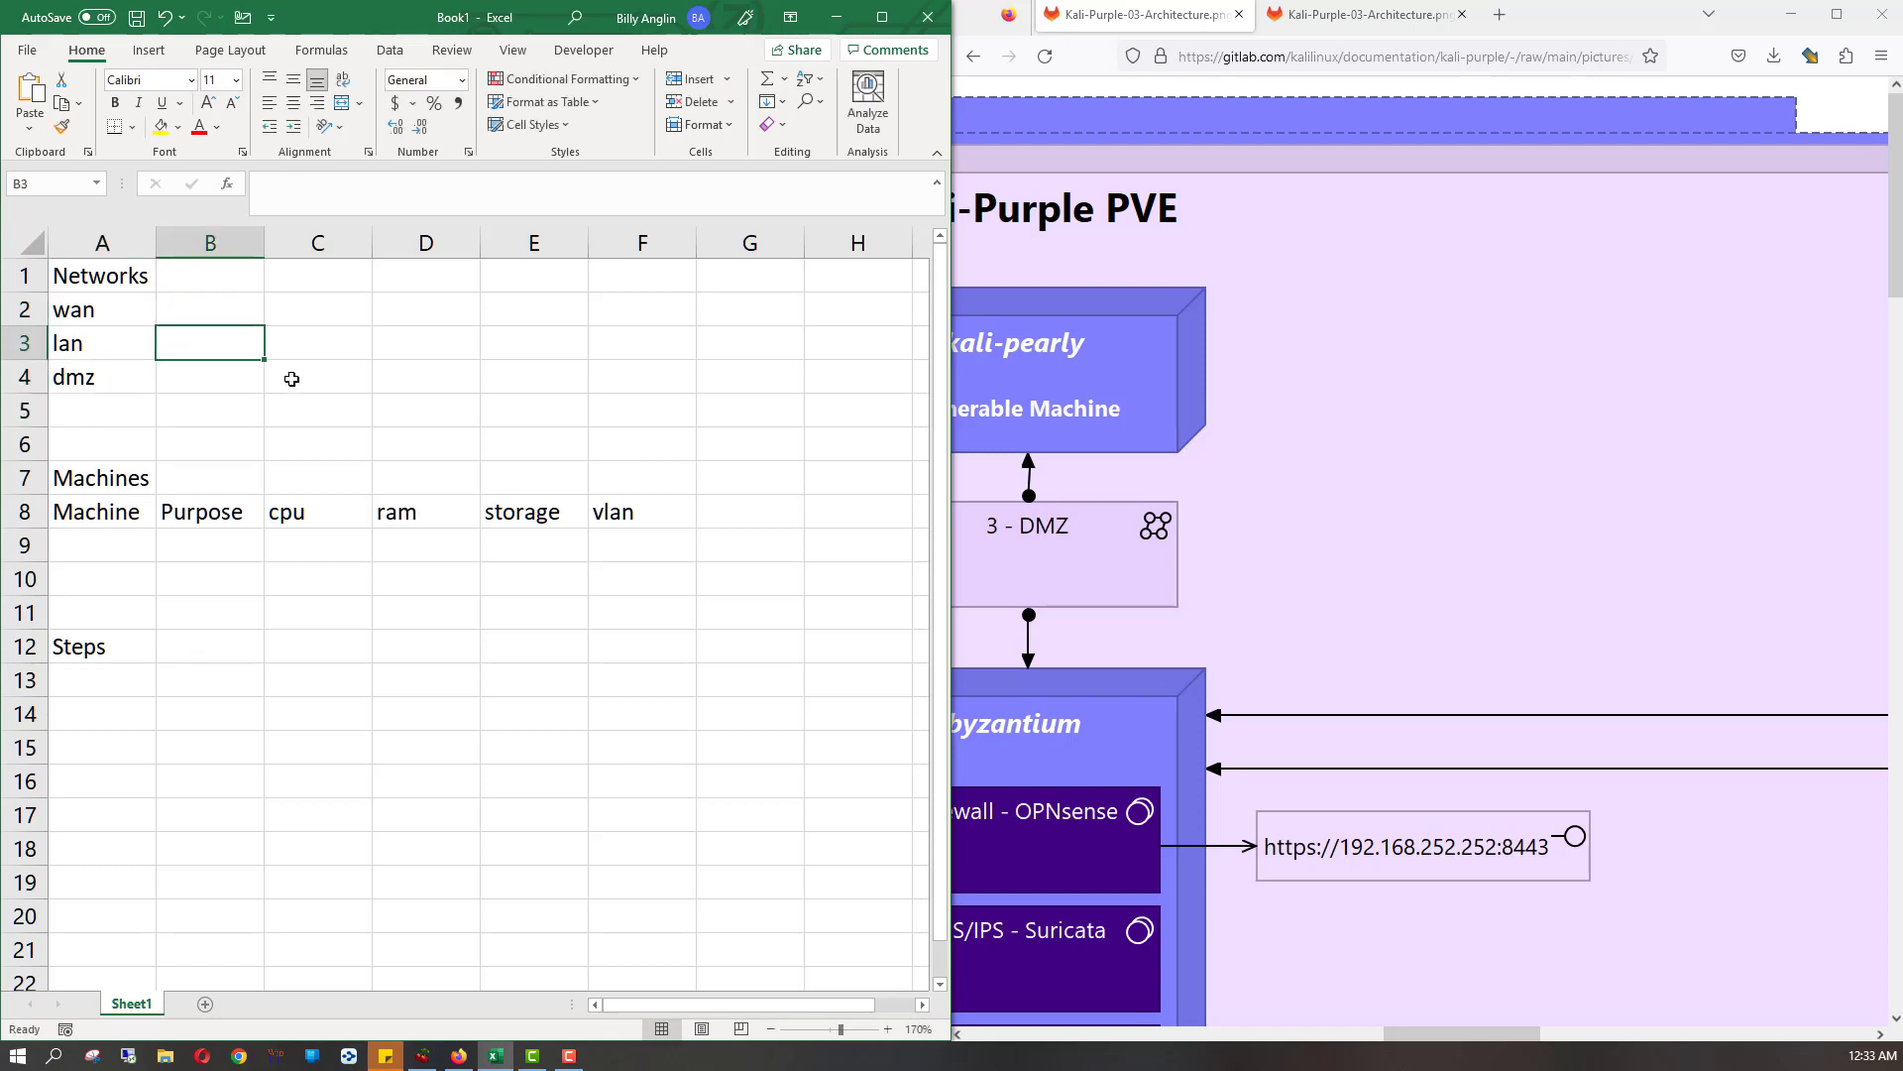
left_click(1469, 565)
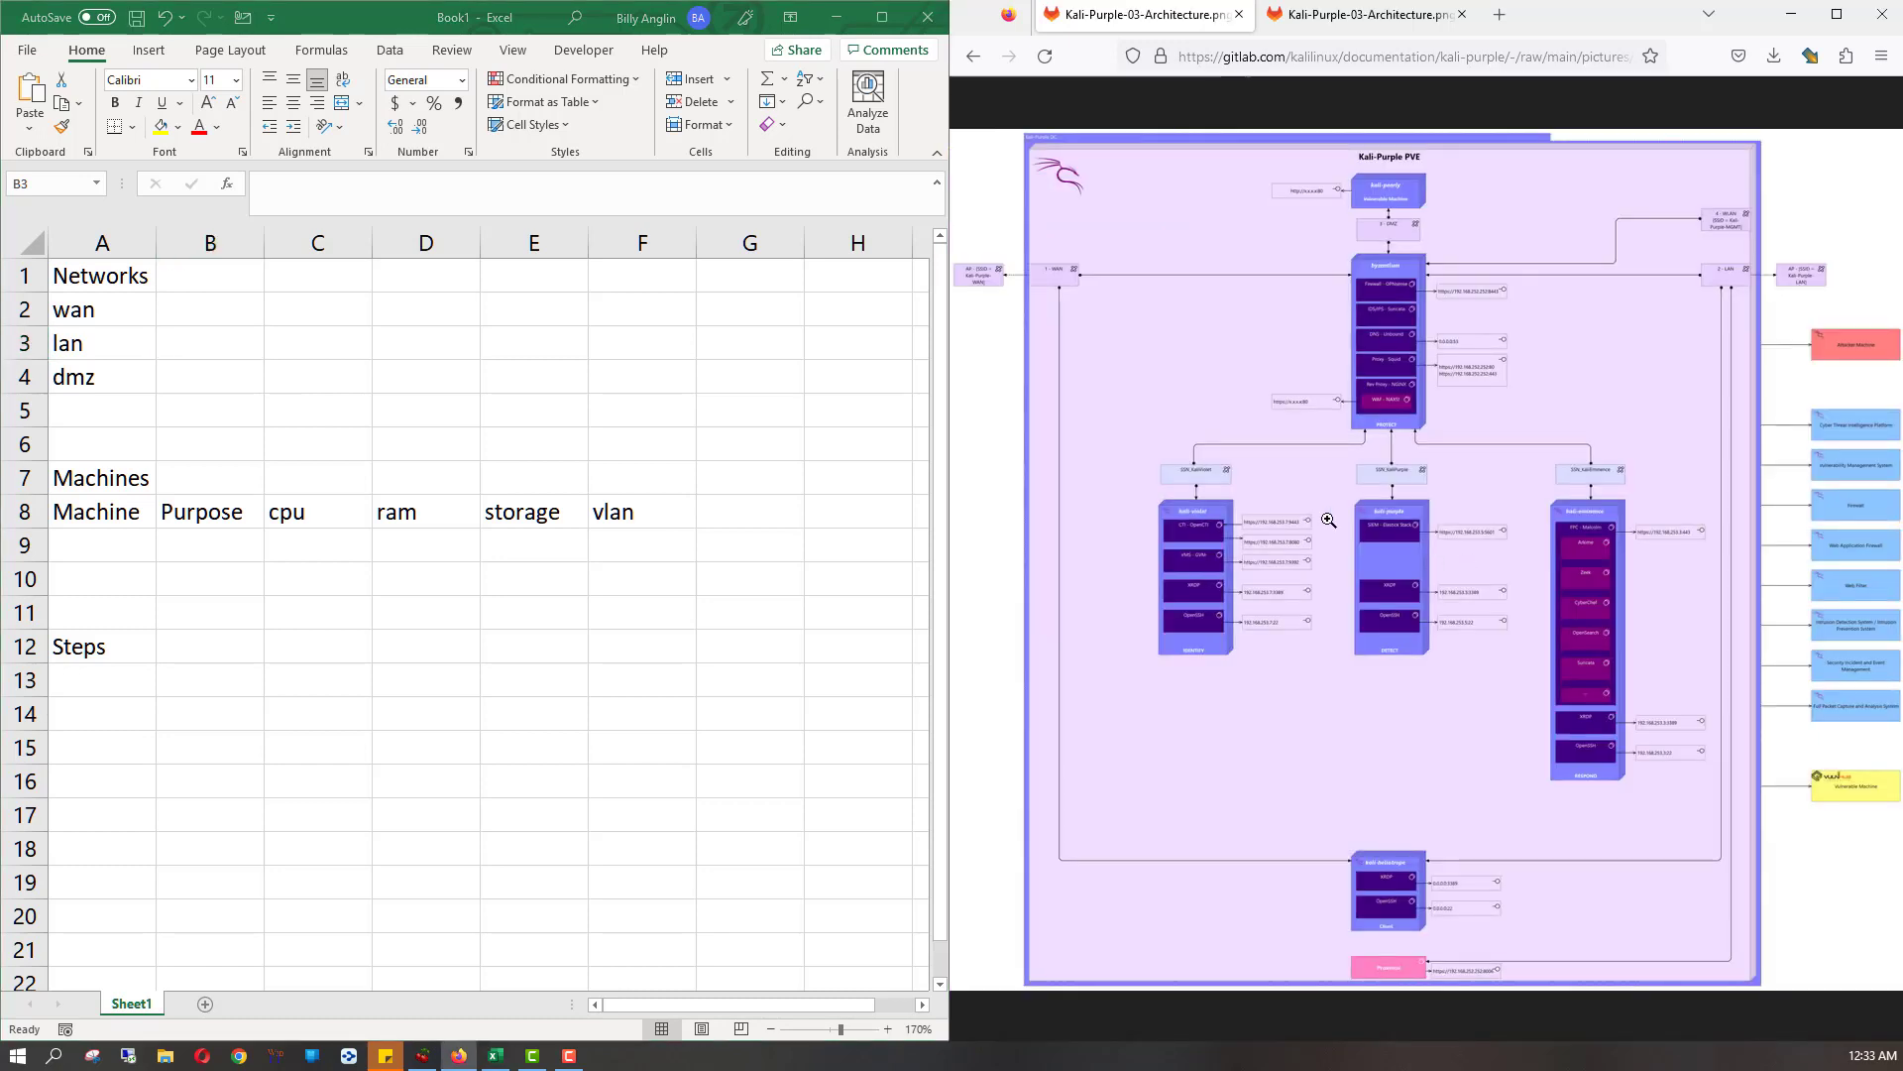
left_click(1261, 480)
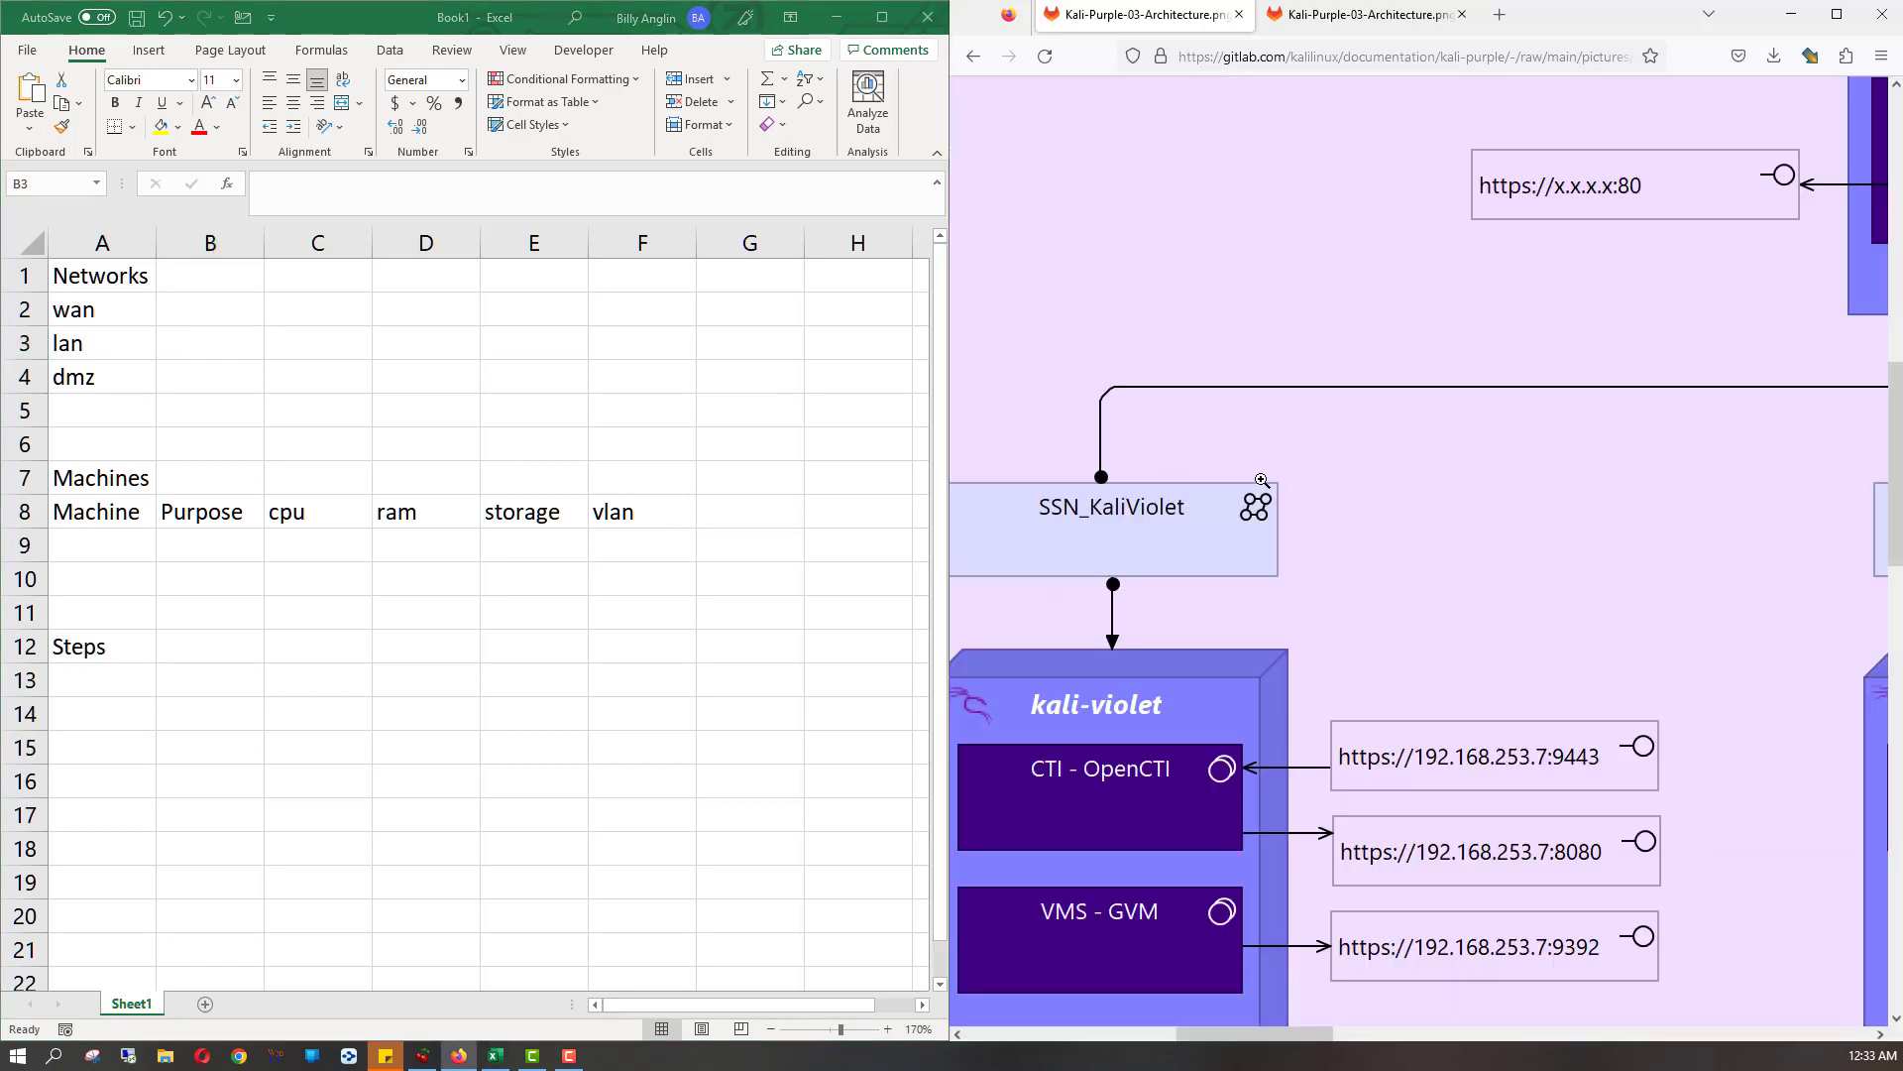
left_click(186, 333)
left_click(189, 275)
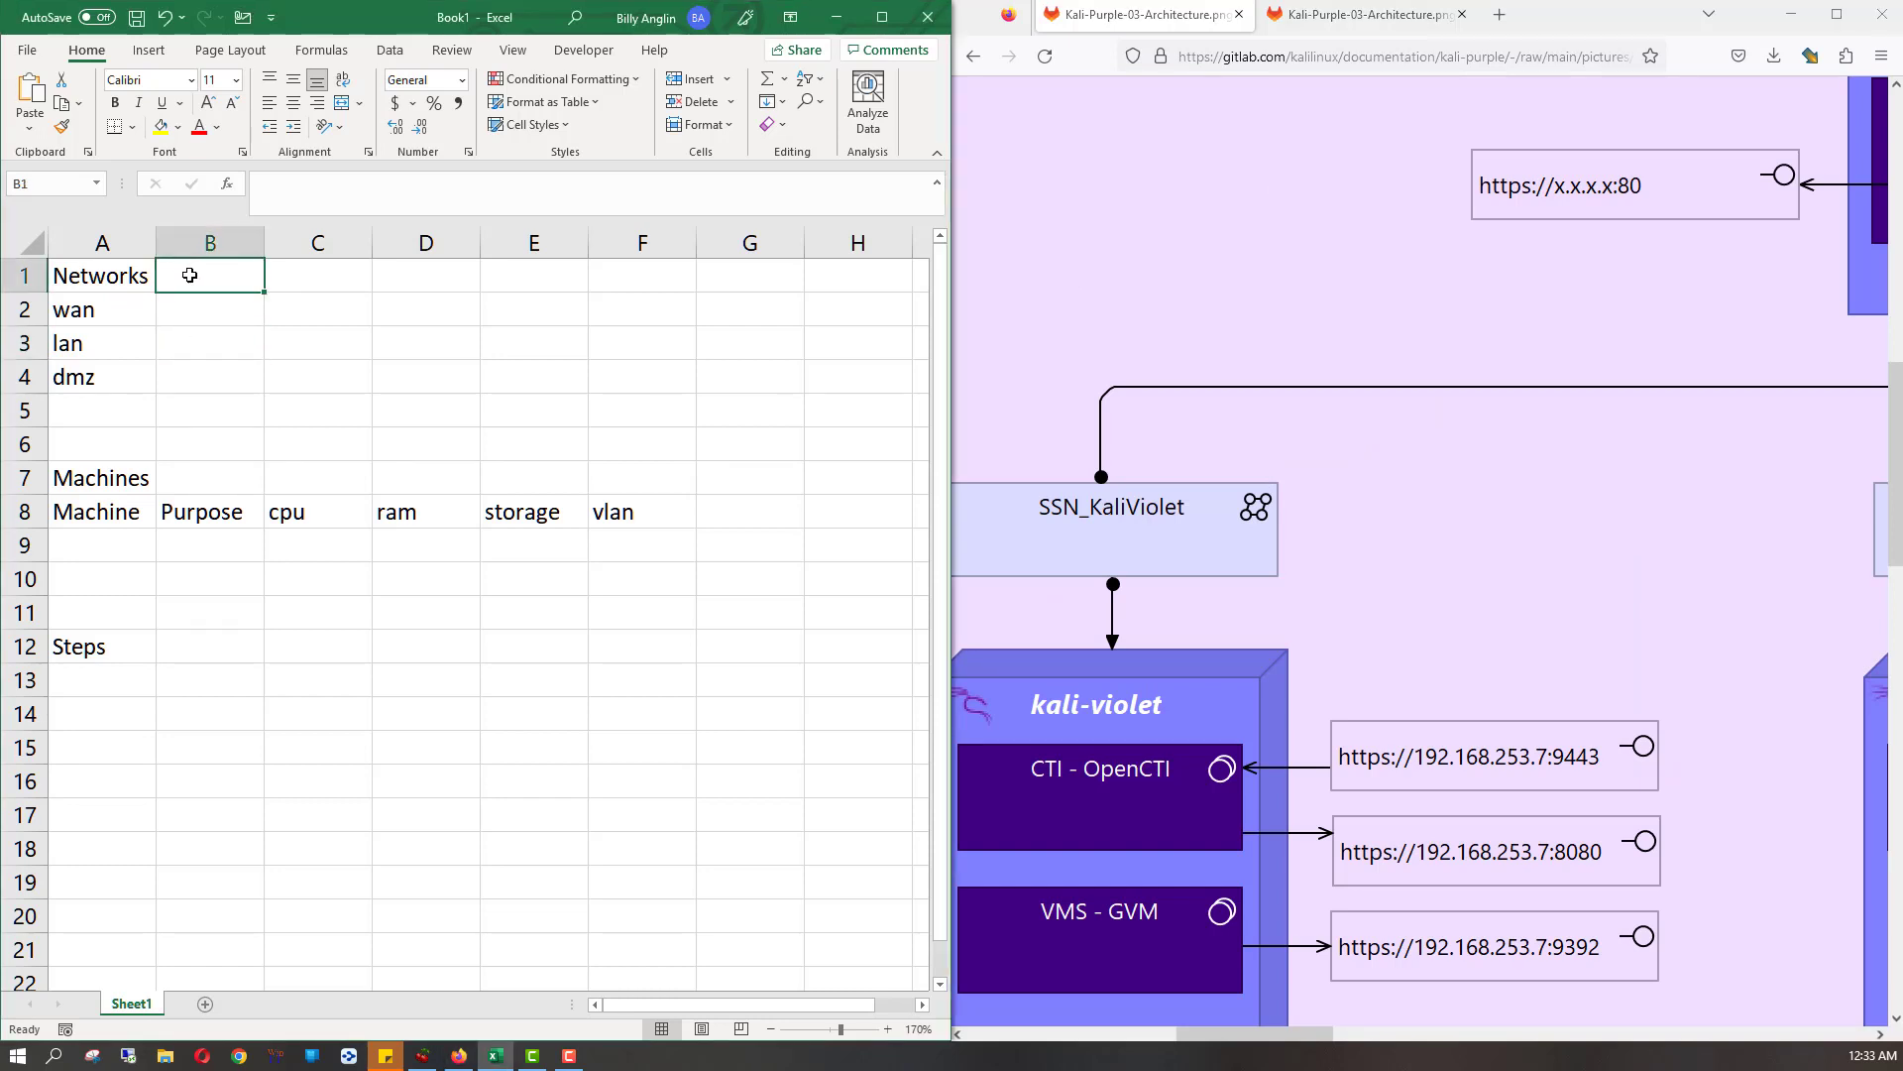
type("S")
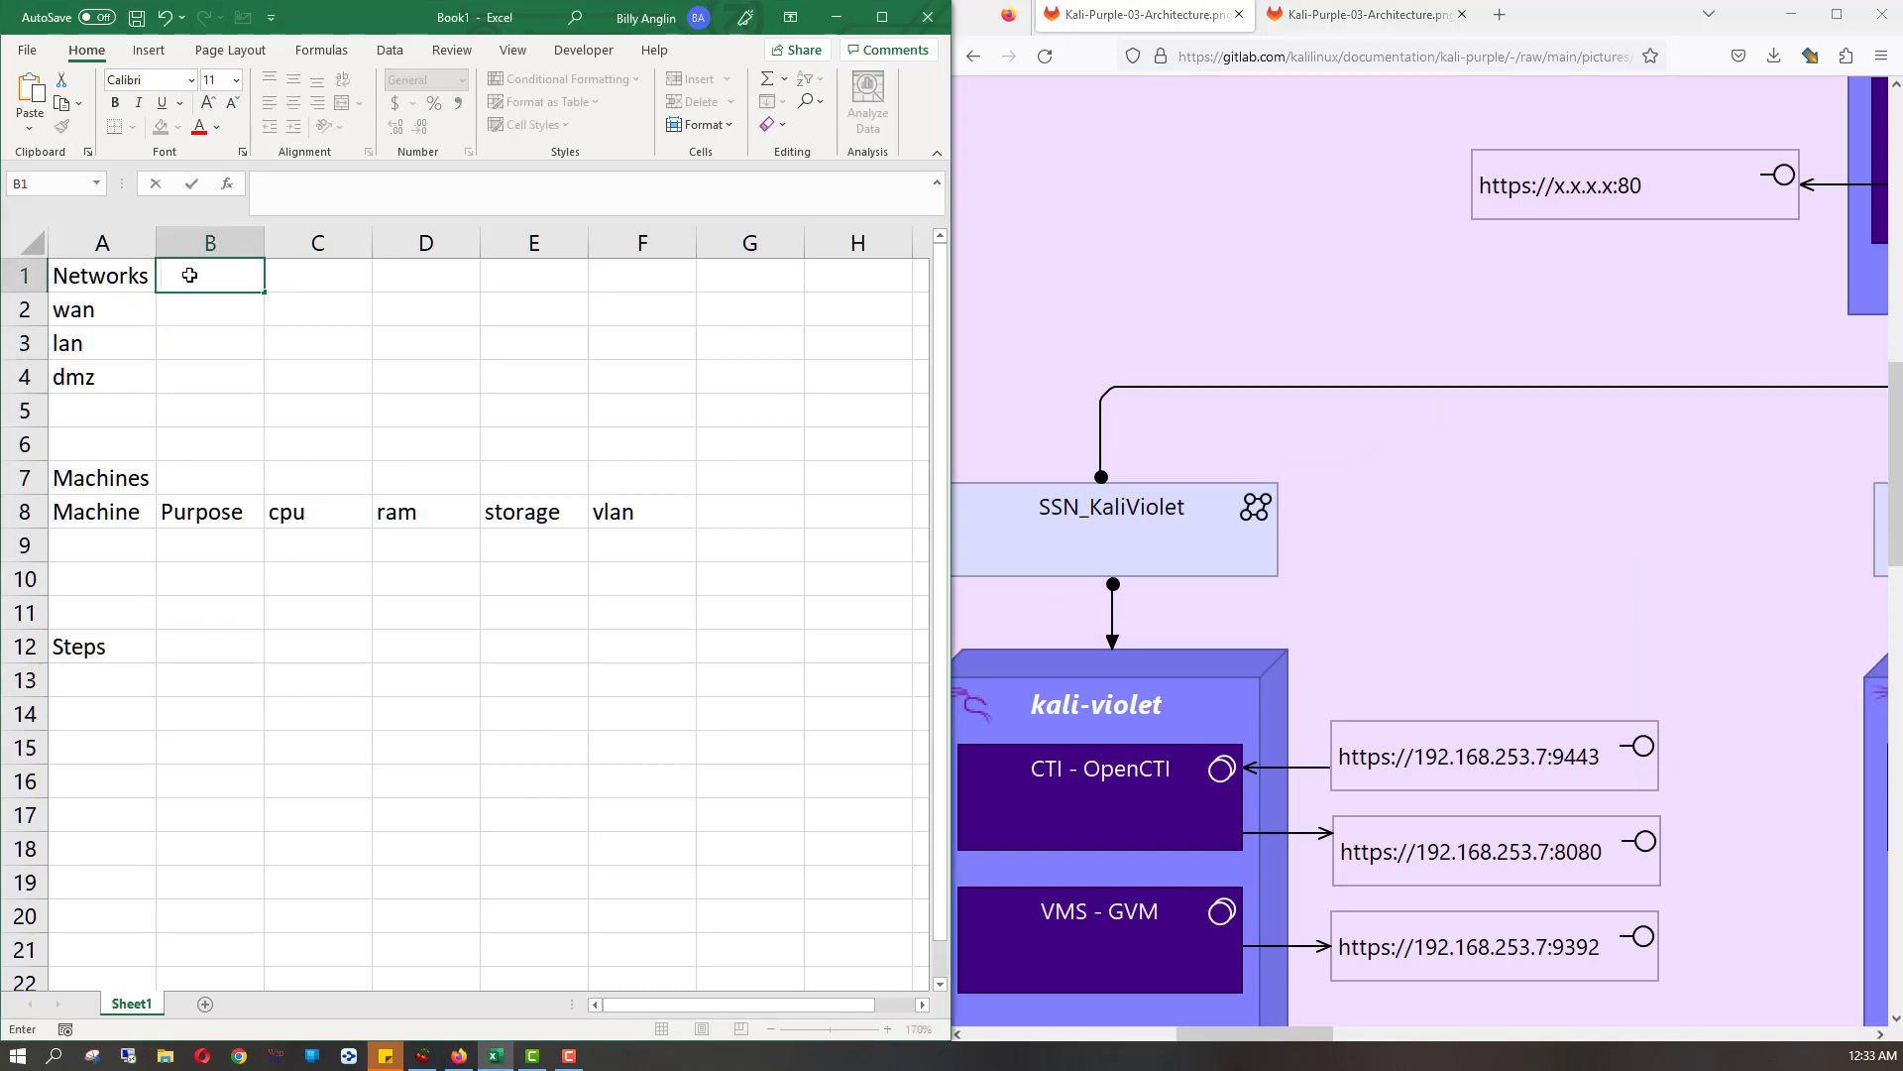
type("vlans")
key("Return")
- Enter kali violet as a VLAN of the lan network in cell B3
key("Return")
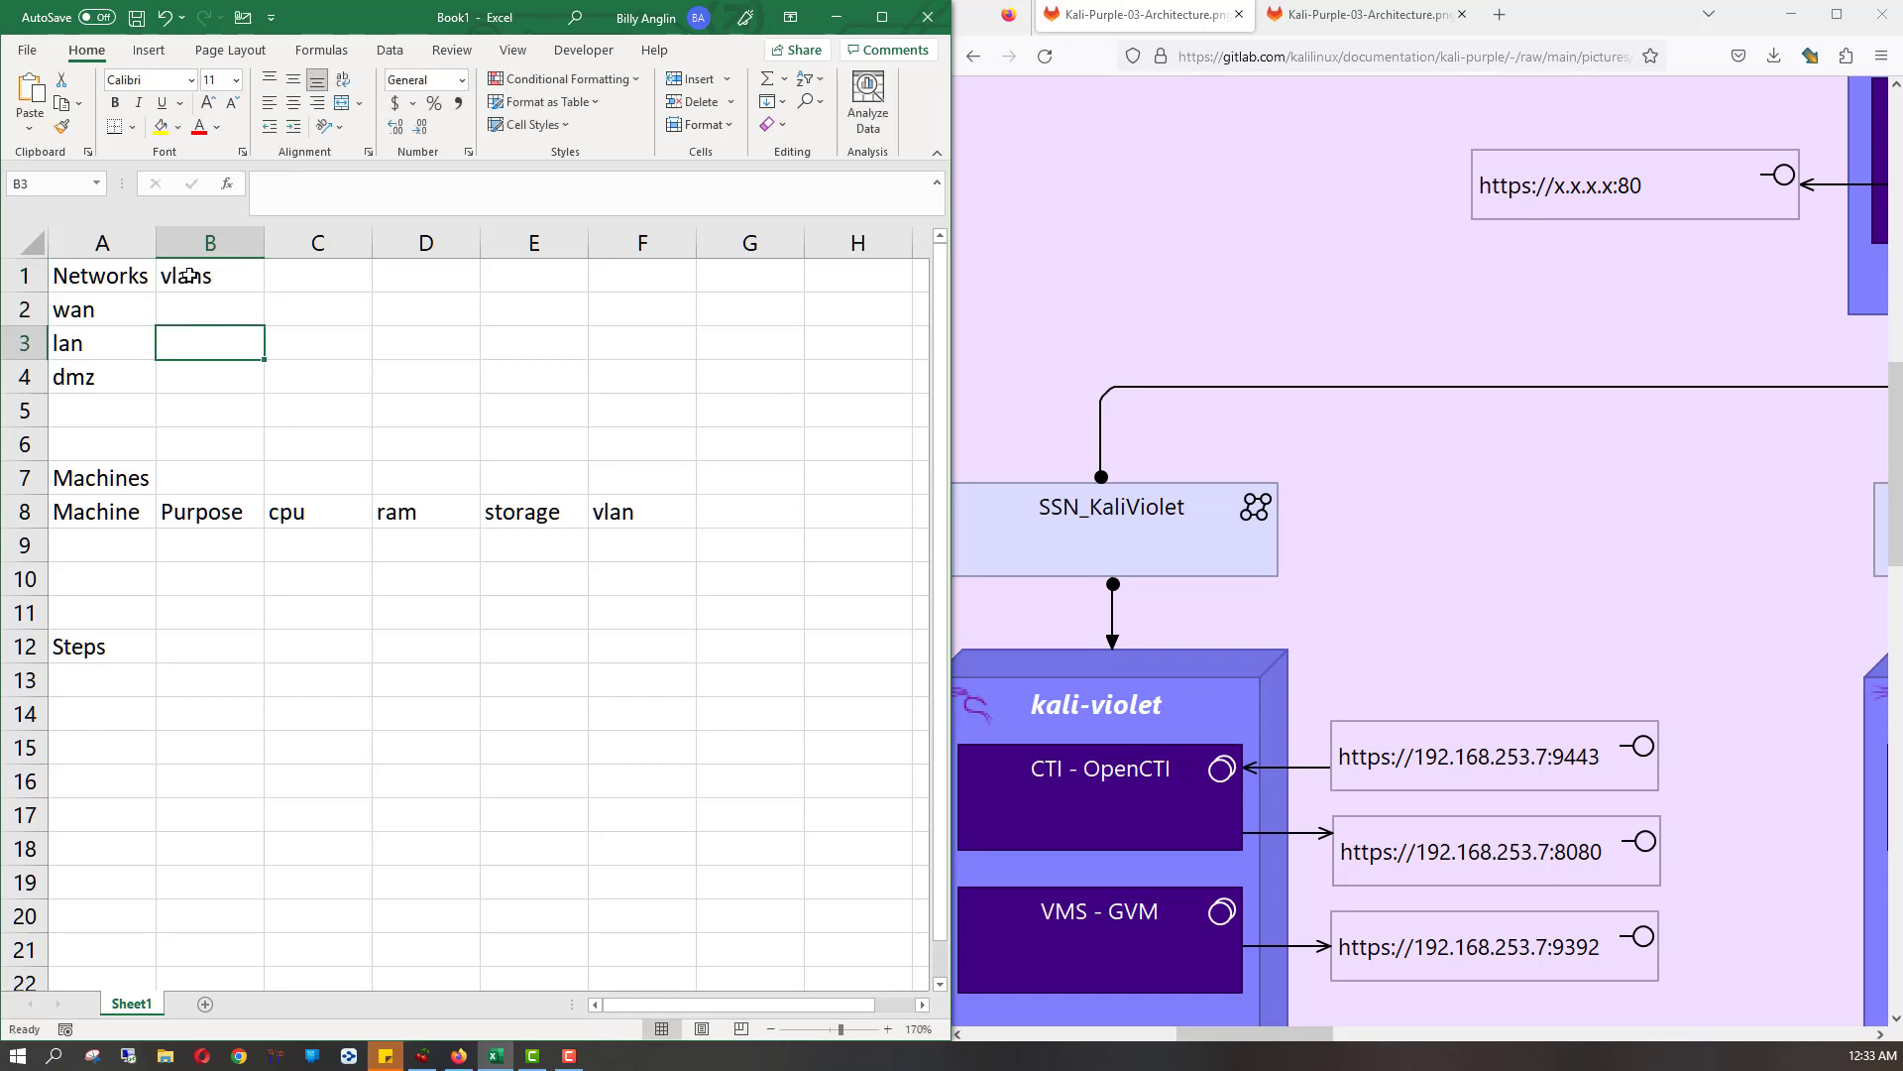
type("kali violet")
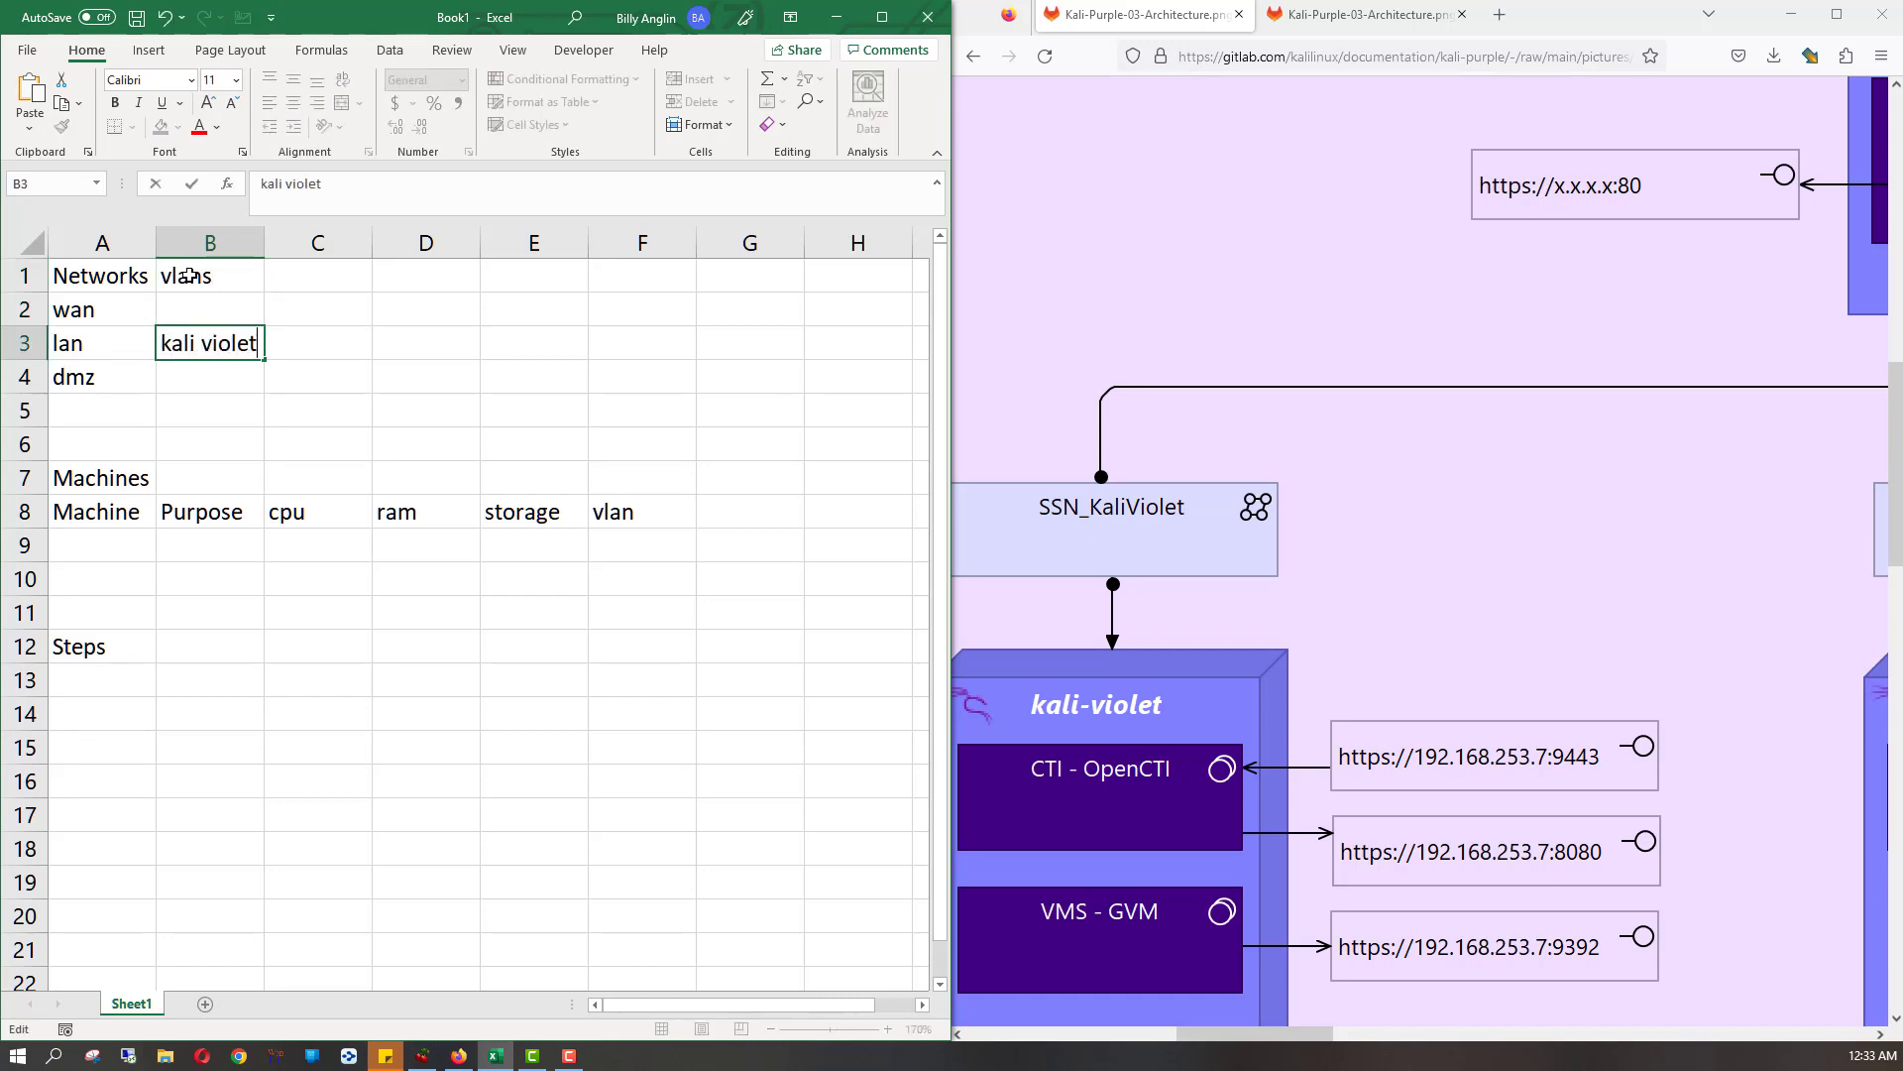
key("Return")
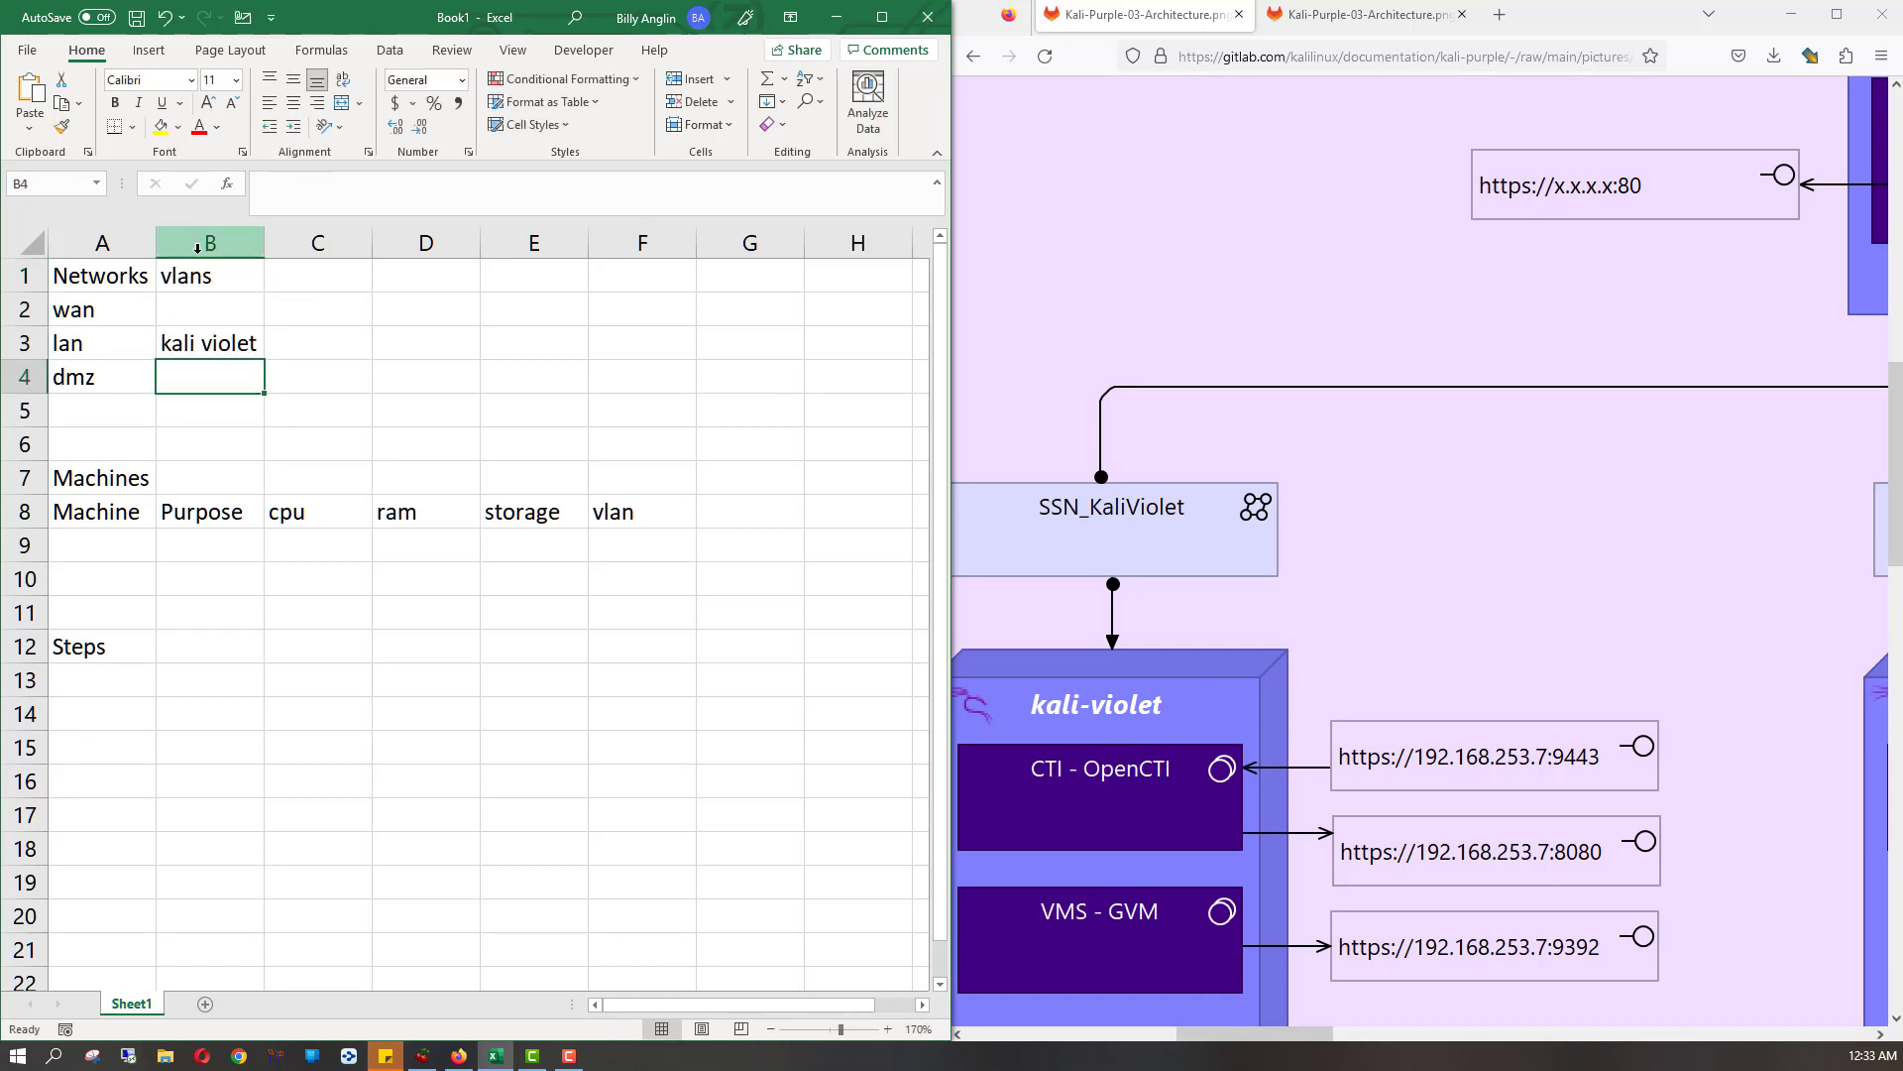
- Add kalipurple on a second line inside cell B3, keeping kali violet intact on the first line
left_click(229, 352)
double_click(230, 345)
key("alt+Return")
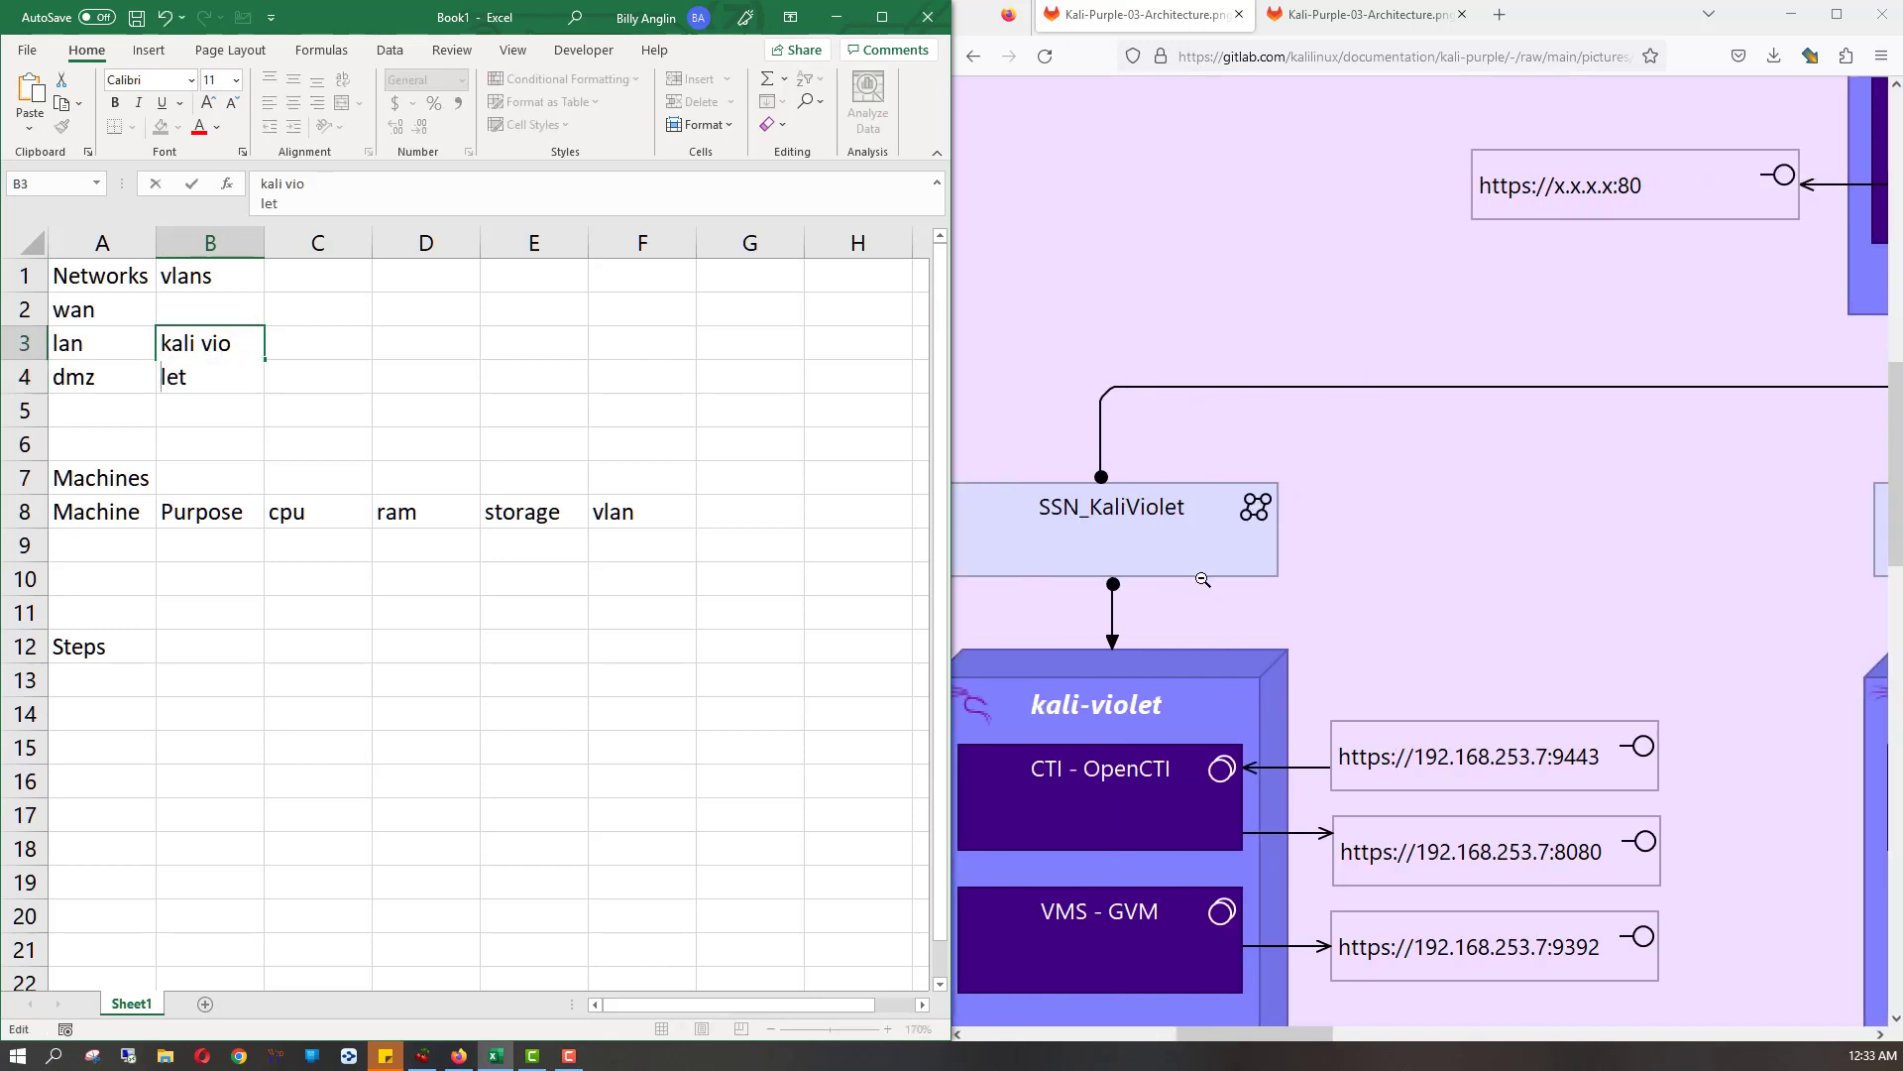
scroll(1203, 579, "right", 5)
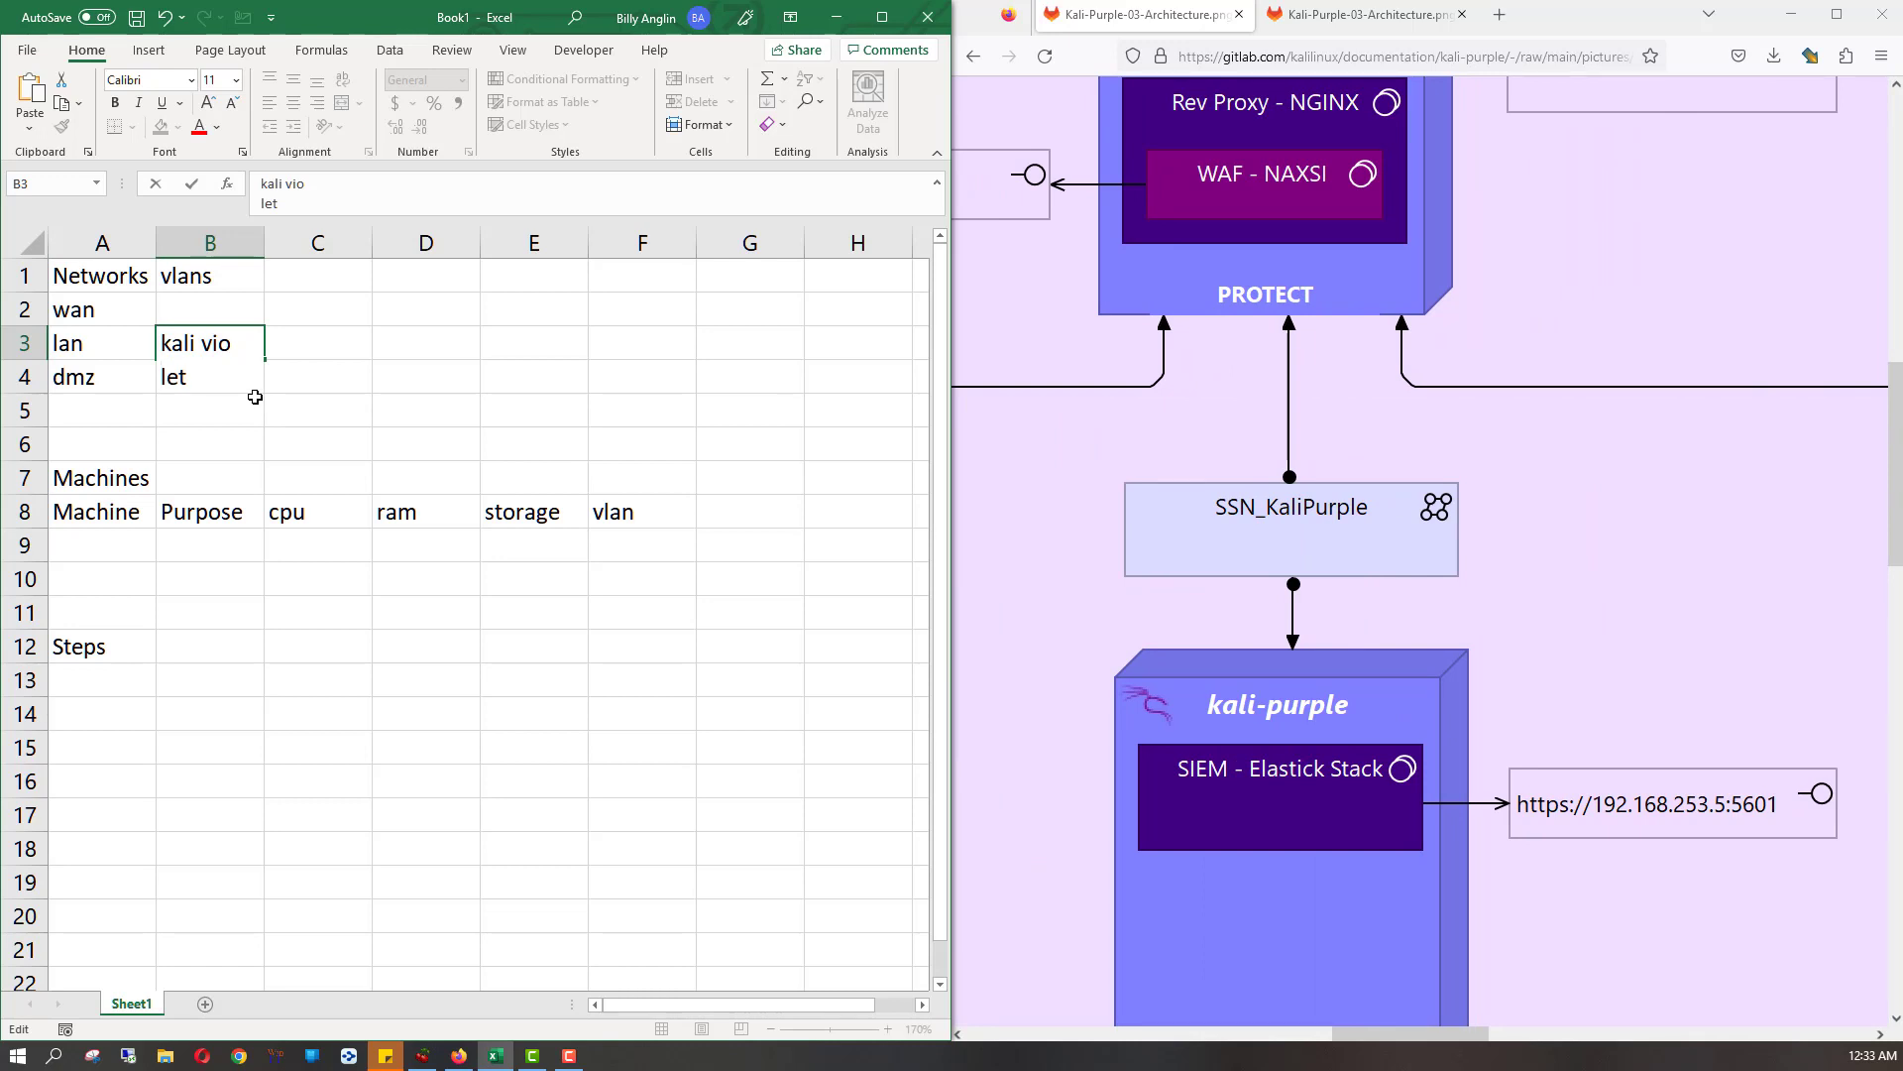
type("kalipurple")
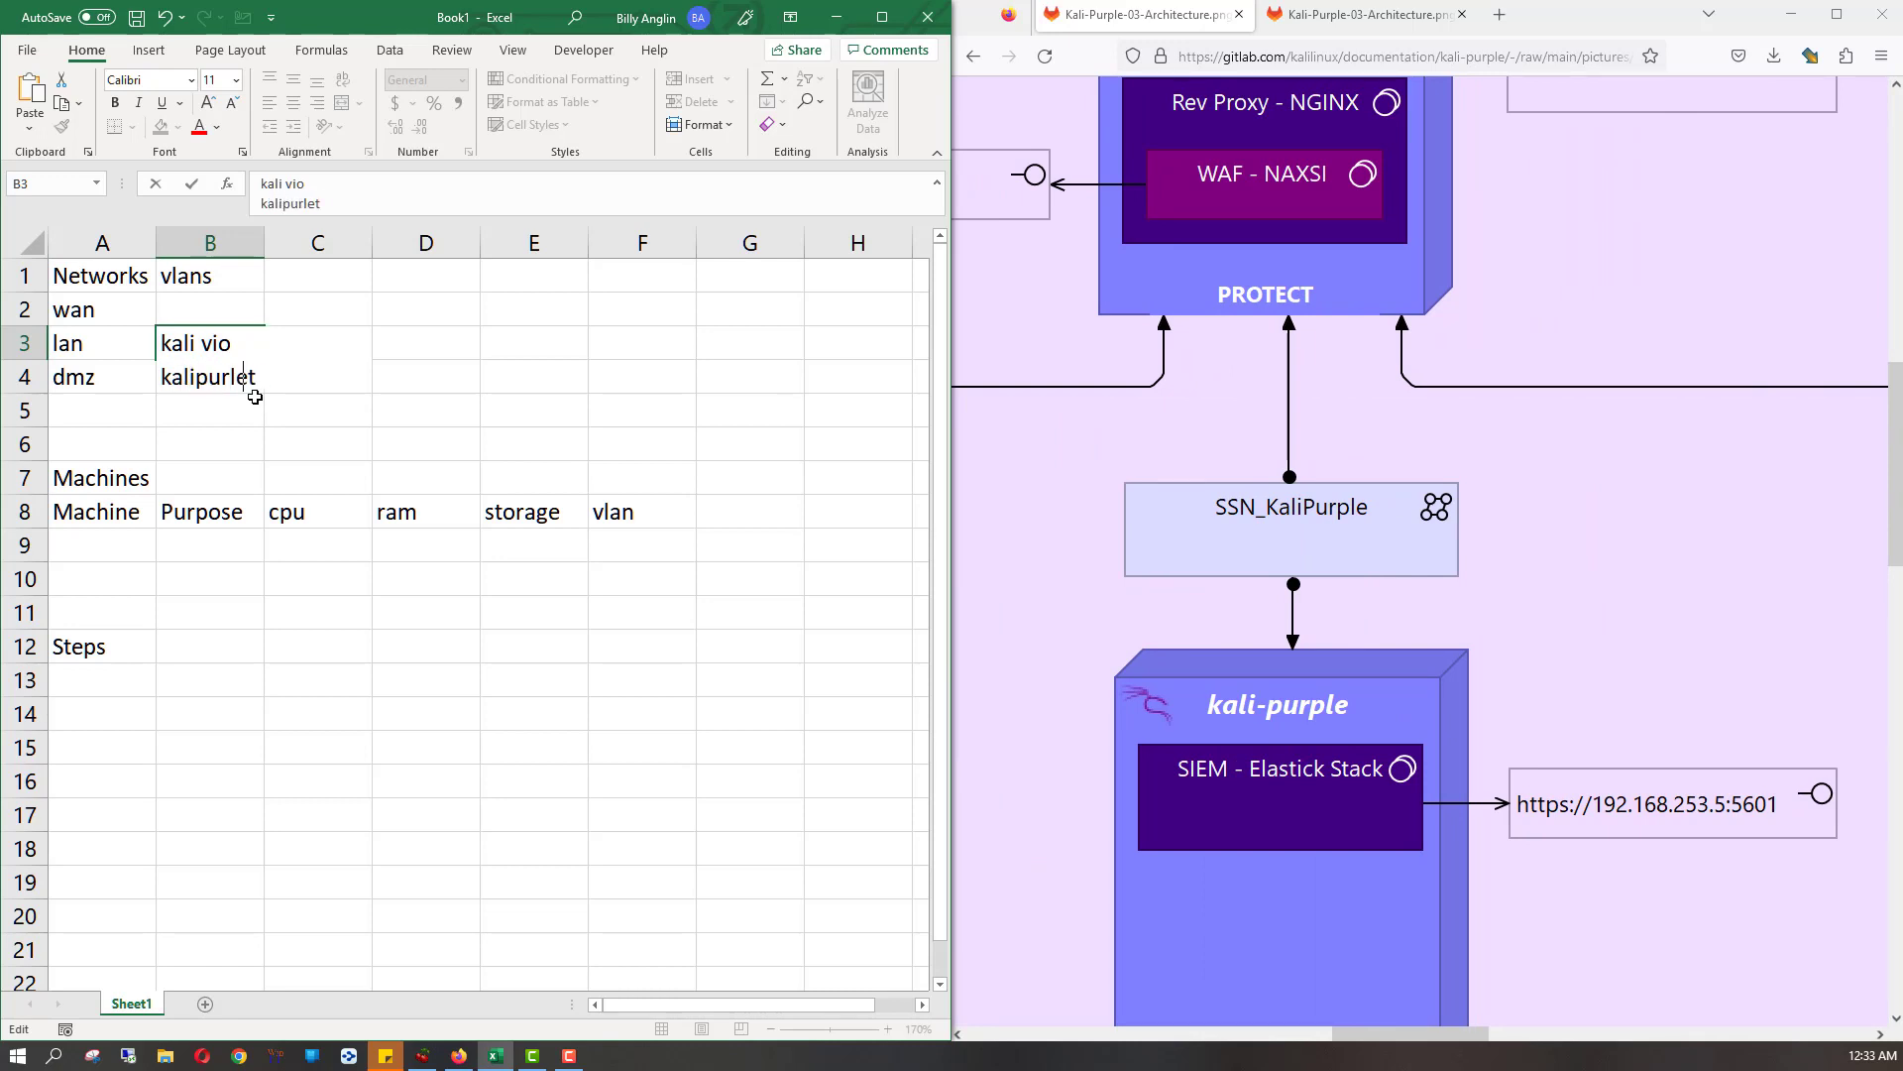
key("Delete")
key("Delete")
type("let")
- Find the SSN_KaliEminence network in the diagram, add kalieminence as a third line in B3, and widen column B to fit
scroll(1685, 592, "right", 5)
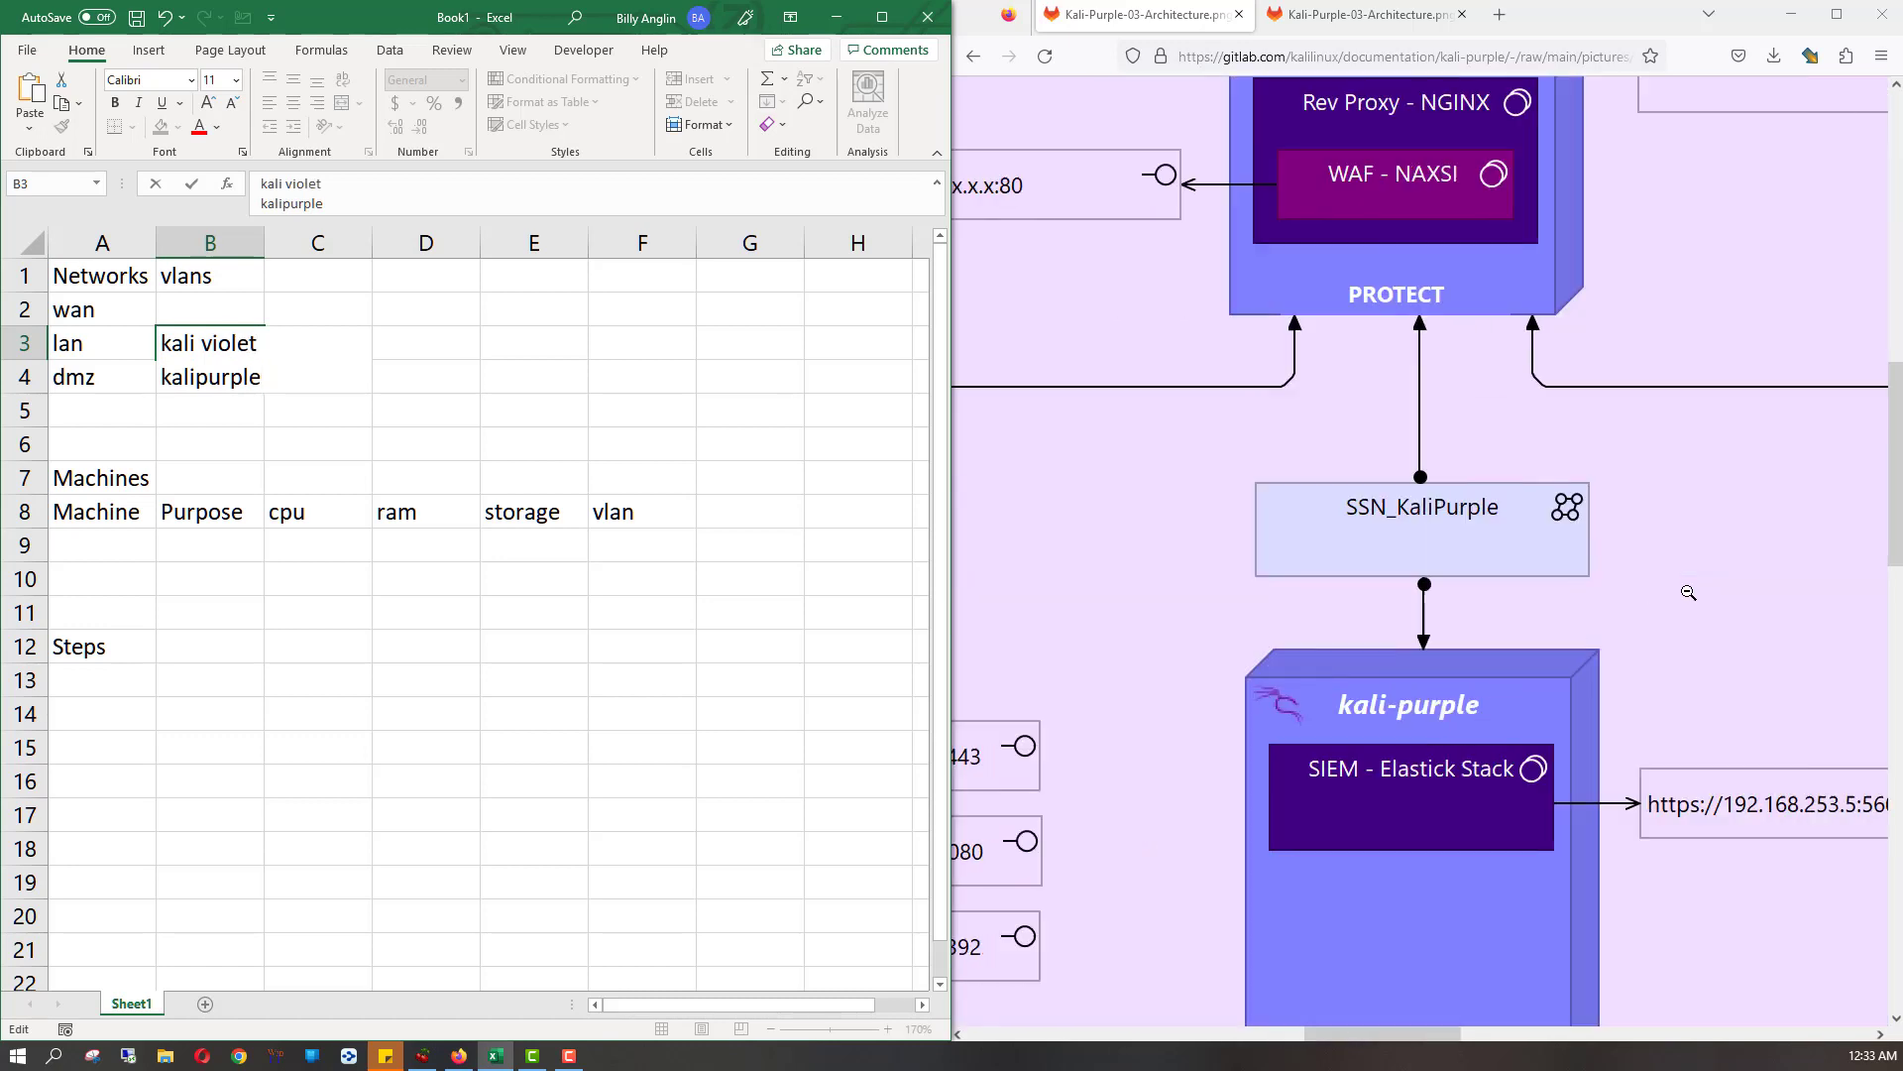
scroll(1688, 591, "right", 3)
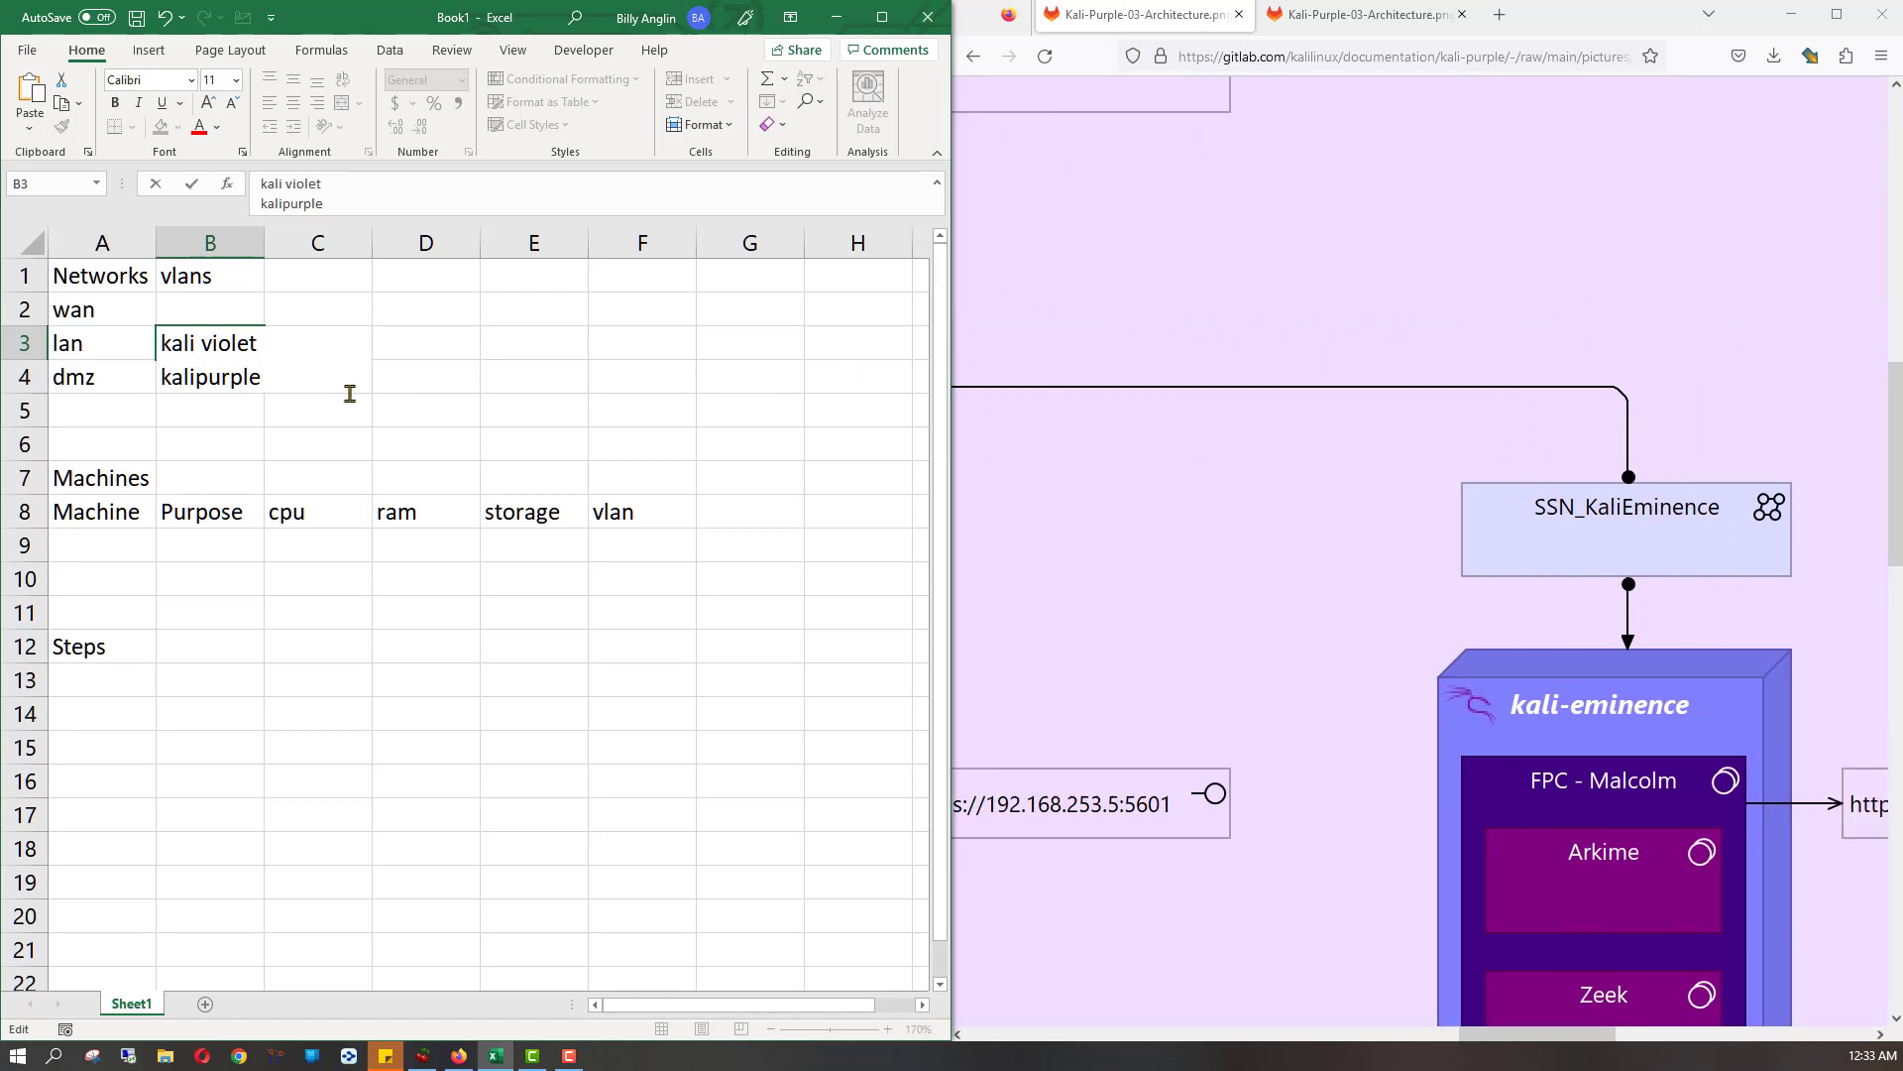
type("kalipurple")
key("alt+Return")
type("kalieminence")
key("BackSpace")
type("ce")
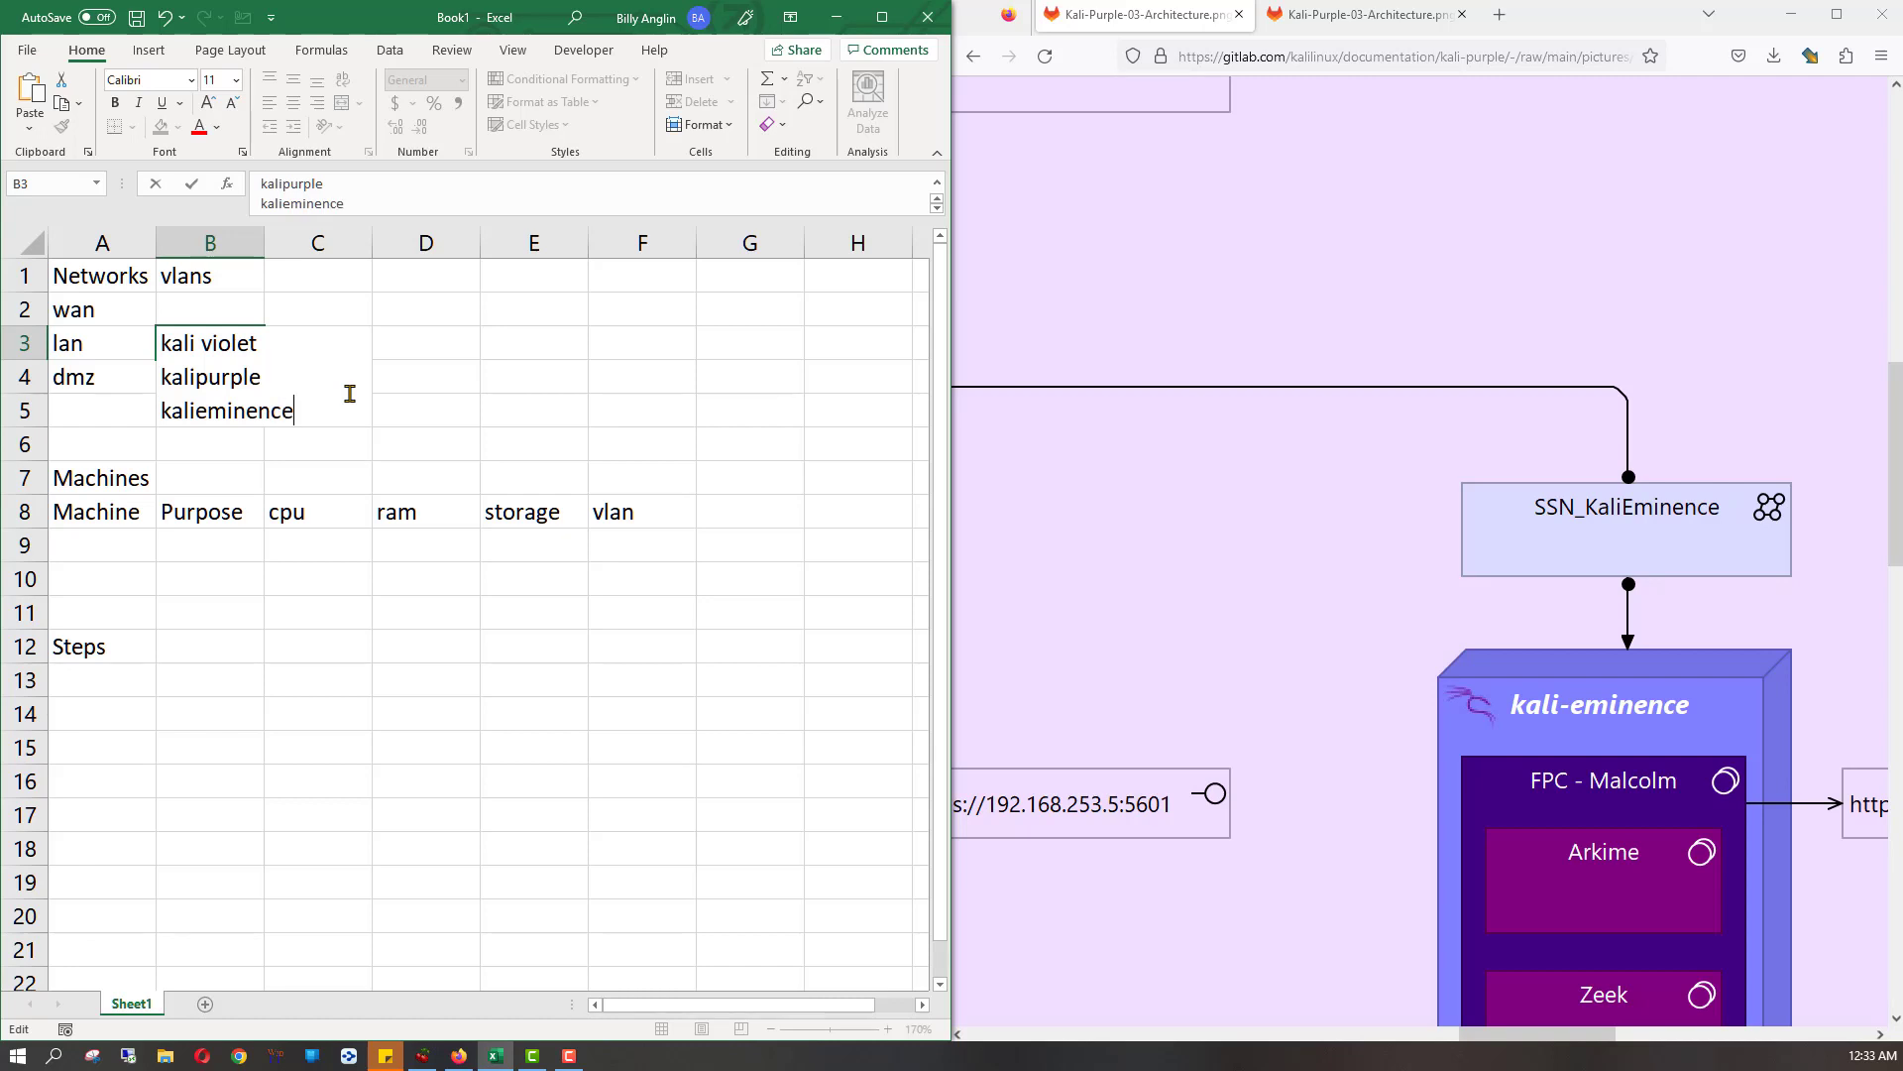
key("Return")
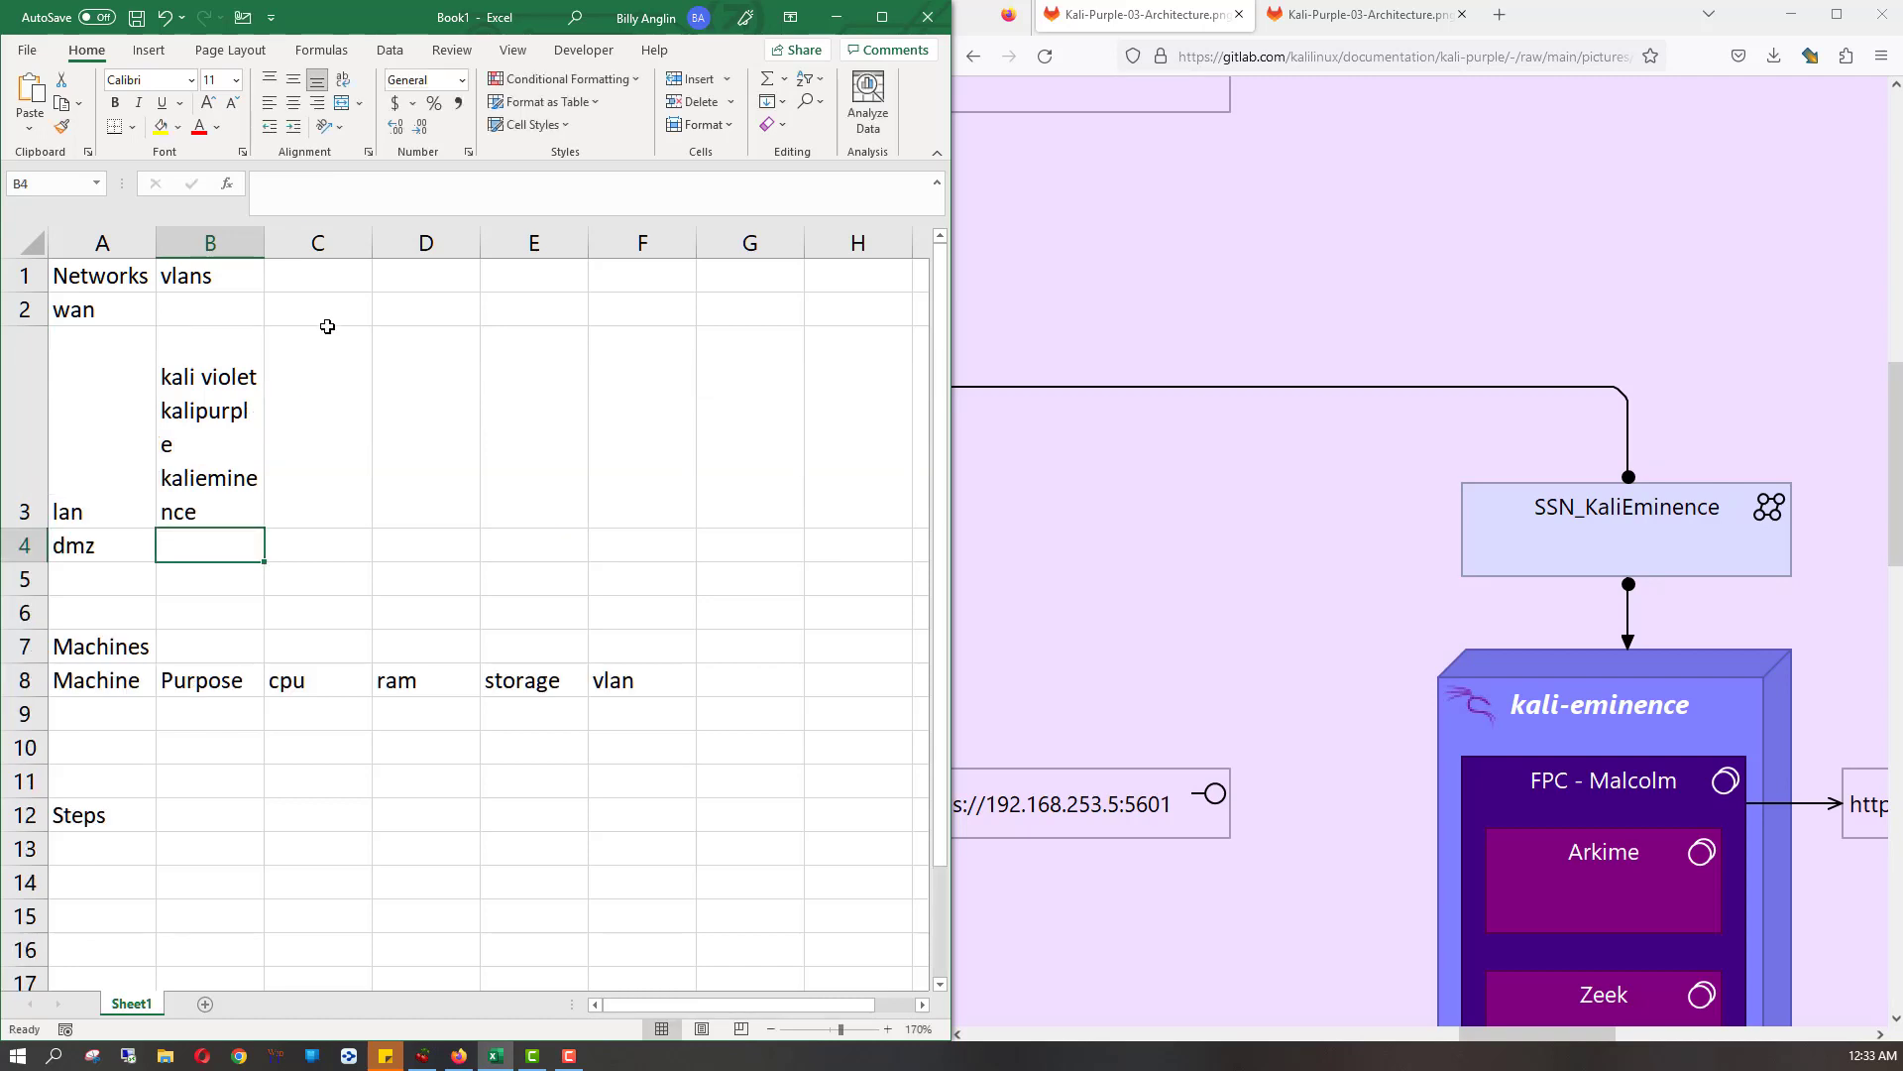
left_click_drag(263, 257, 318, 257)
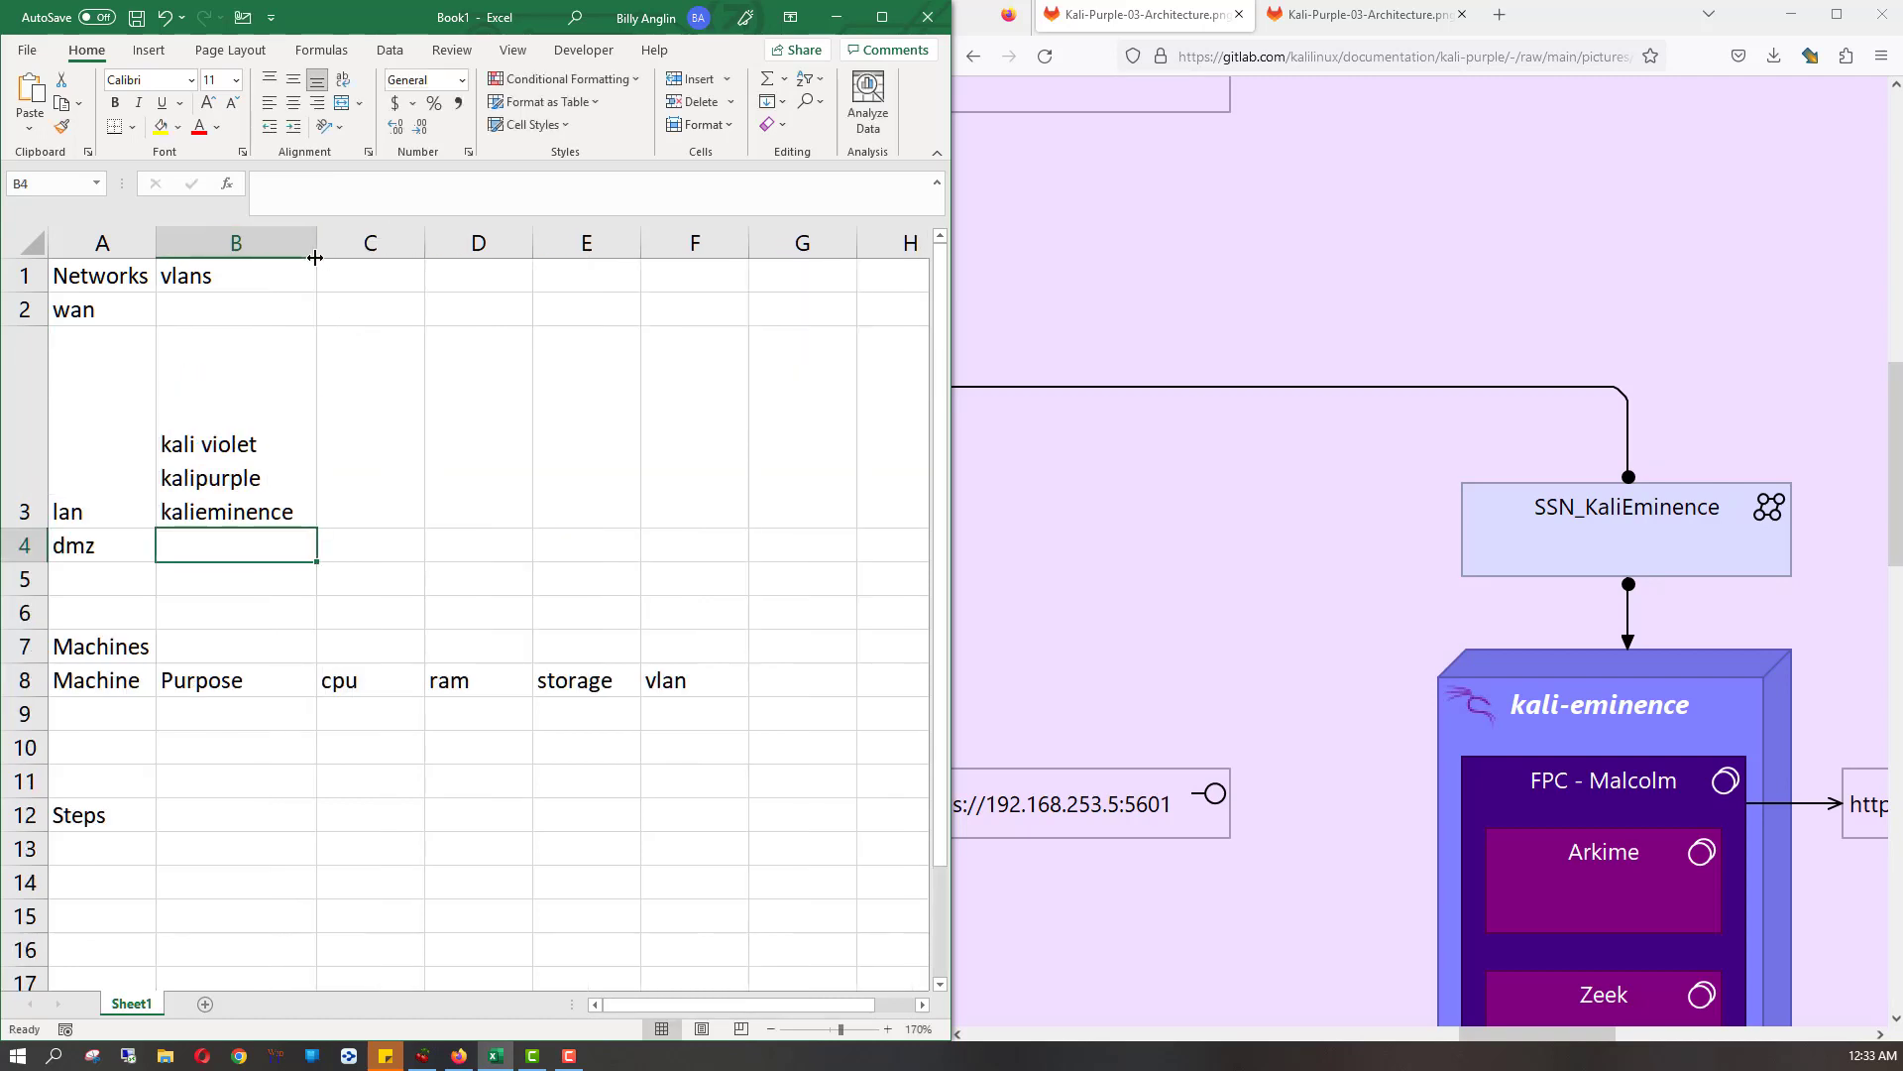
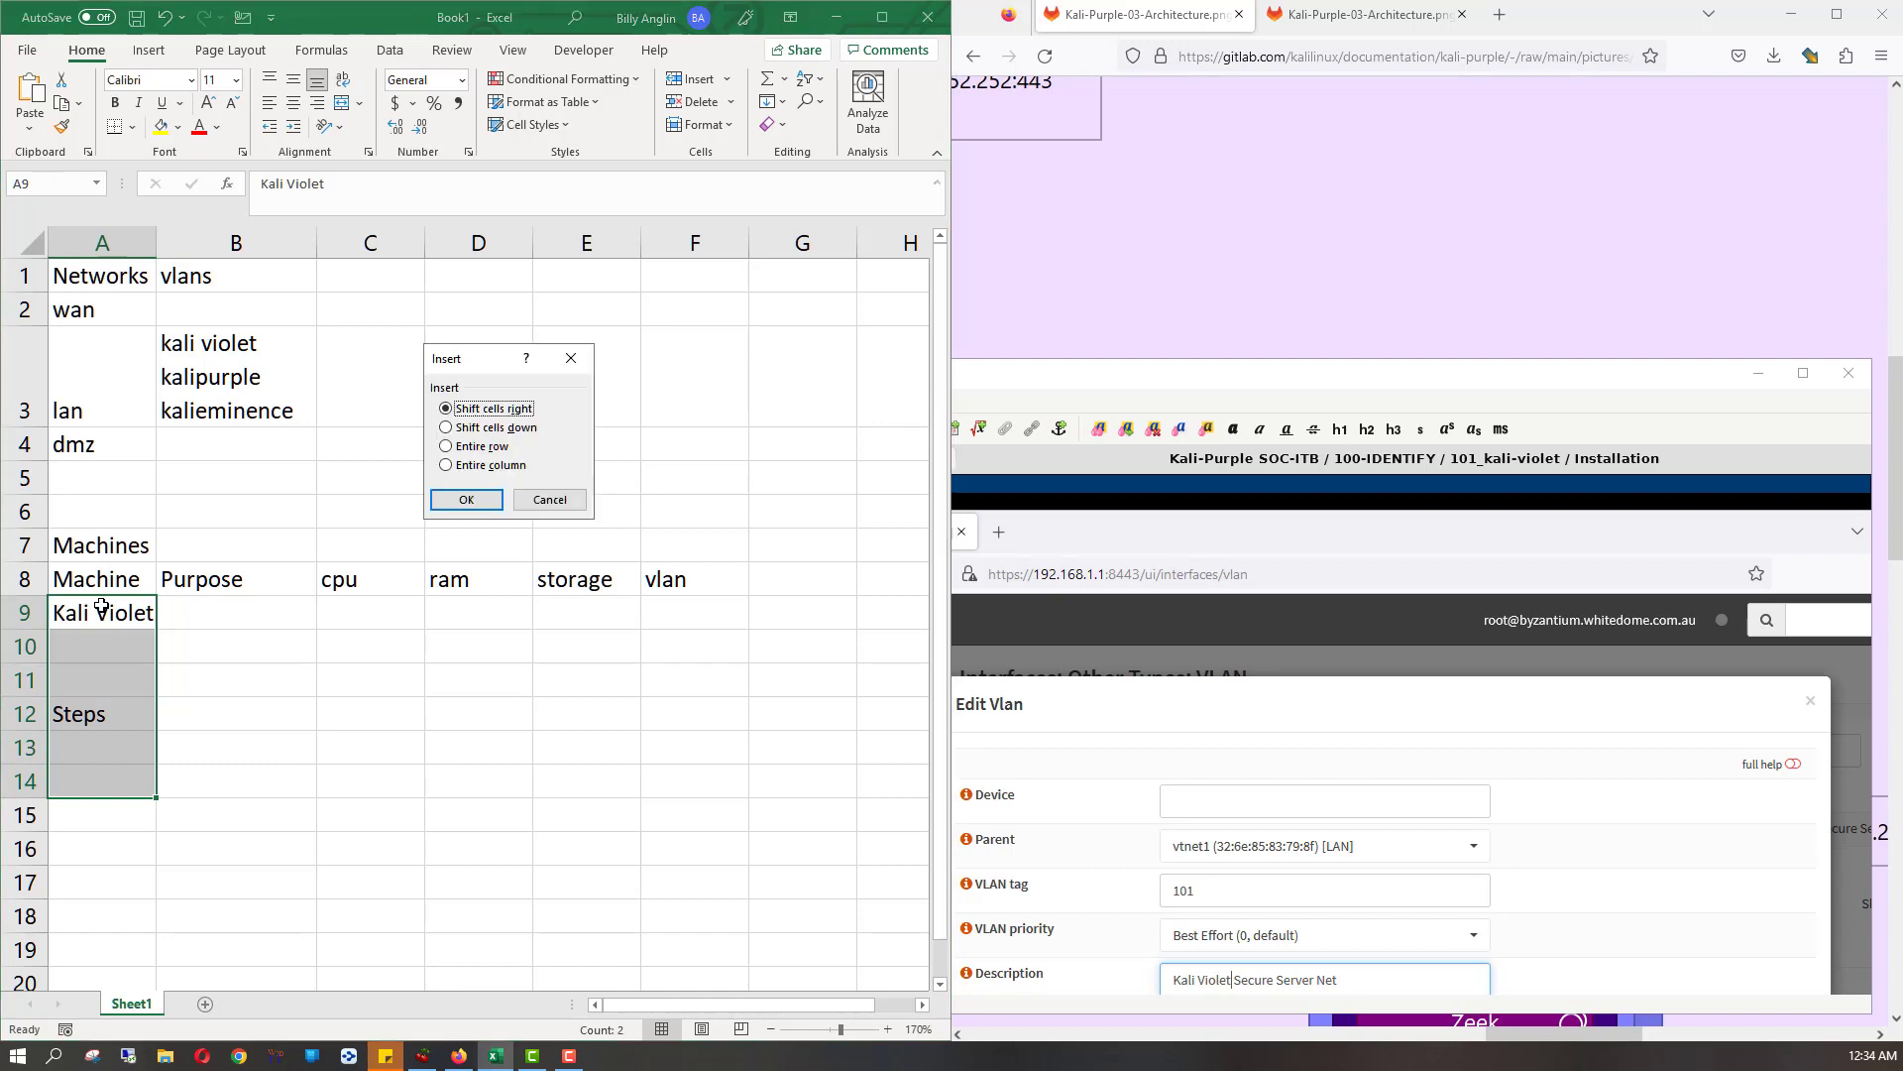
- Insert six blank cells at A9:A14, shifting the existing cells down to make room for more machines
key("Down")
key("Return")
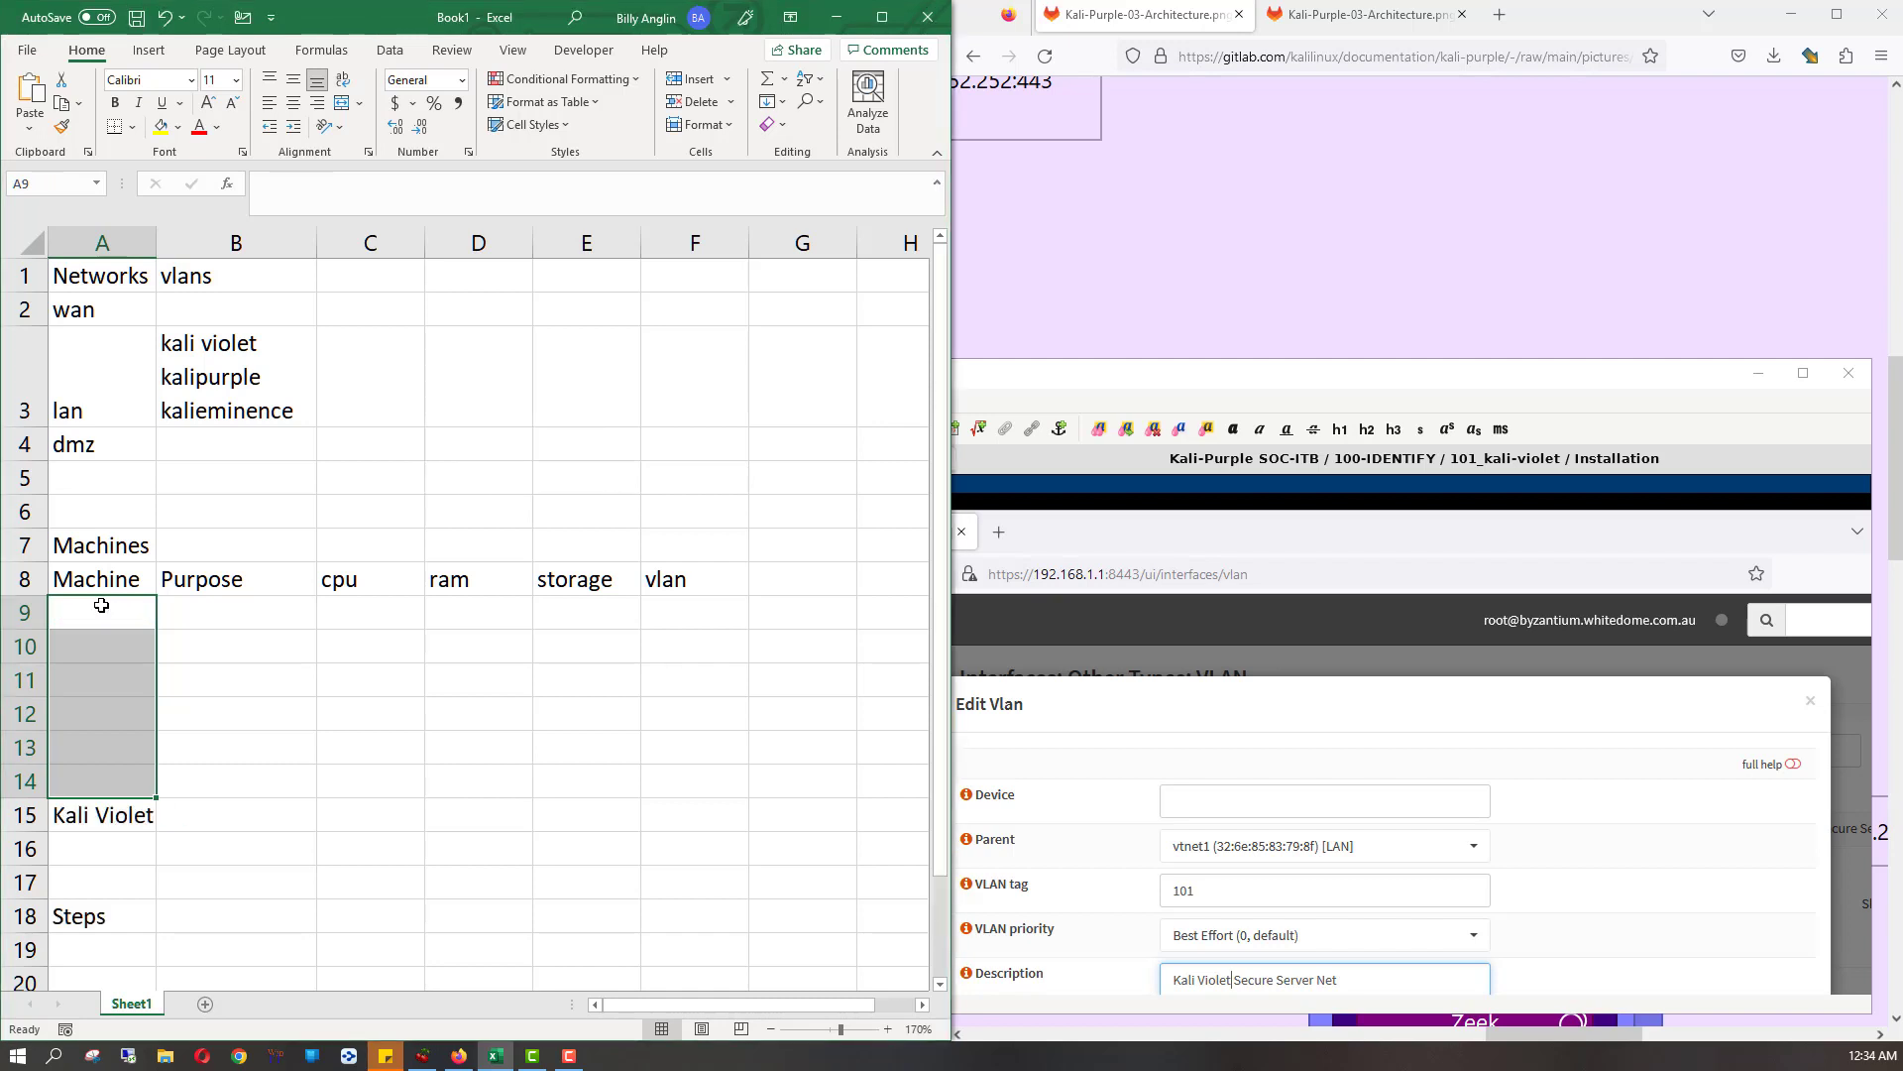
- Move the Kali Violet entry from A15 back up to A9, directly under the Machine heading
left_click(101, 604)
key("Down")
key("Down")
key("Down")
key("Down")
key("Down")
key("Down")
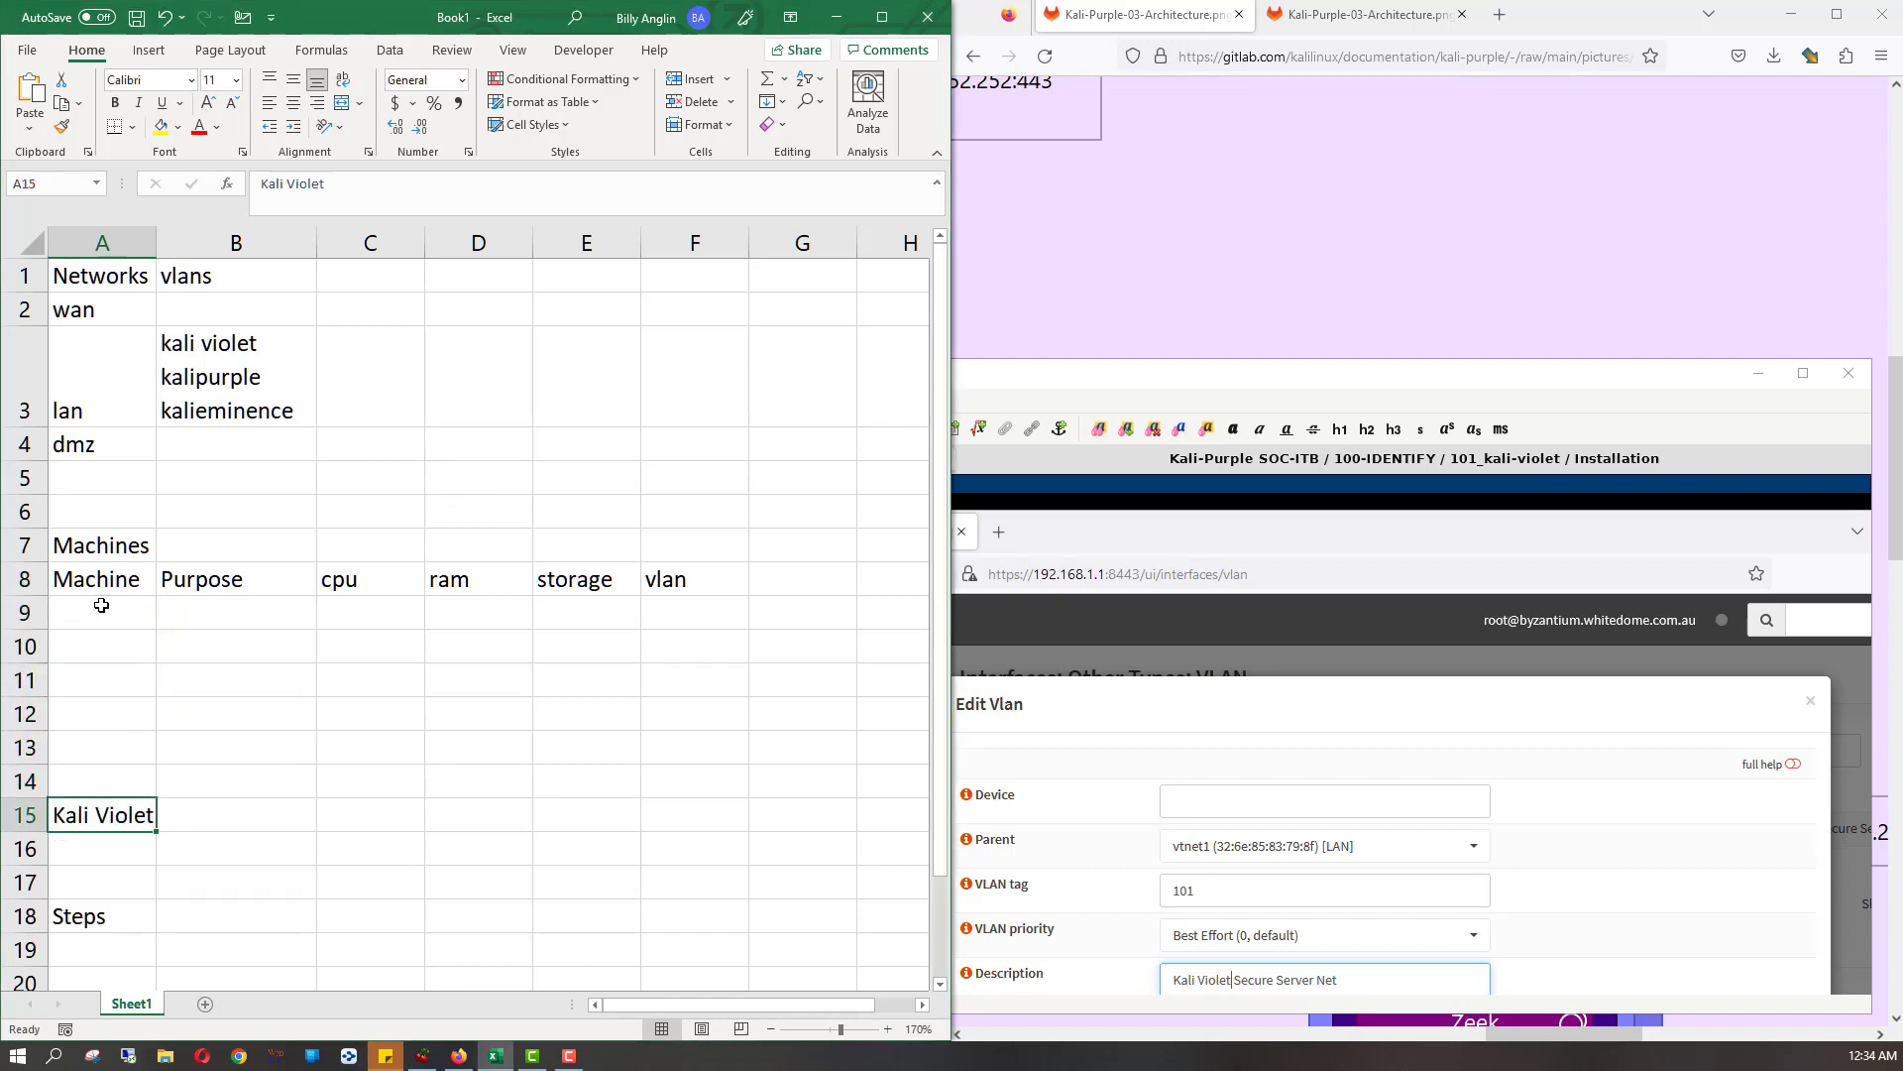
key("ctrl+x")
key("Up")
key("Up")
key("Up")
key("Up")
key("Up")
key("Up")
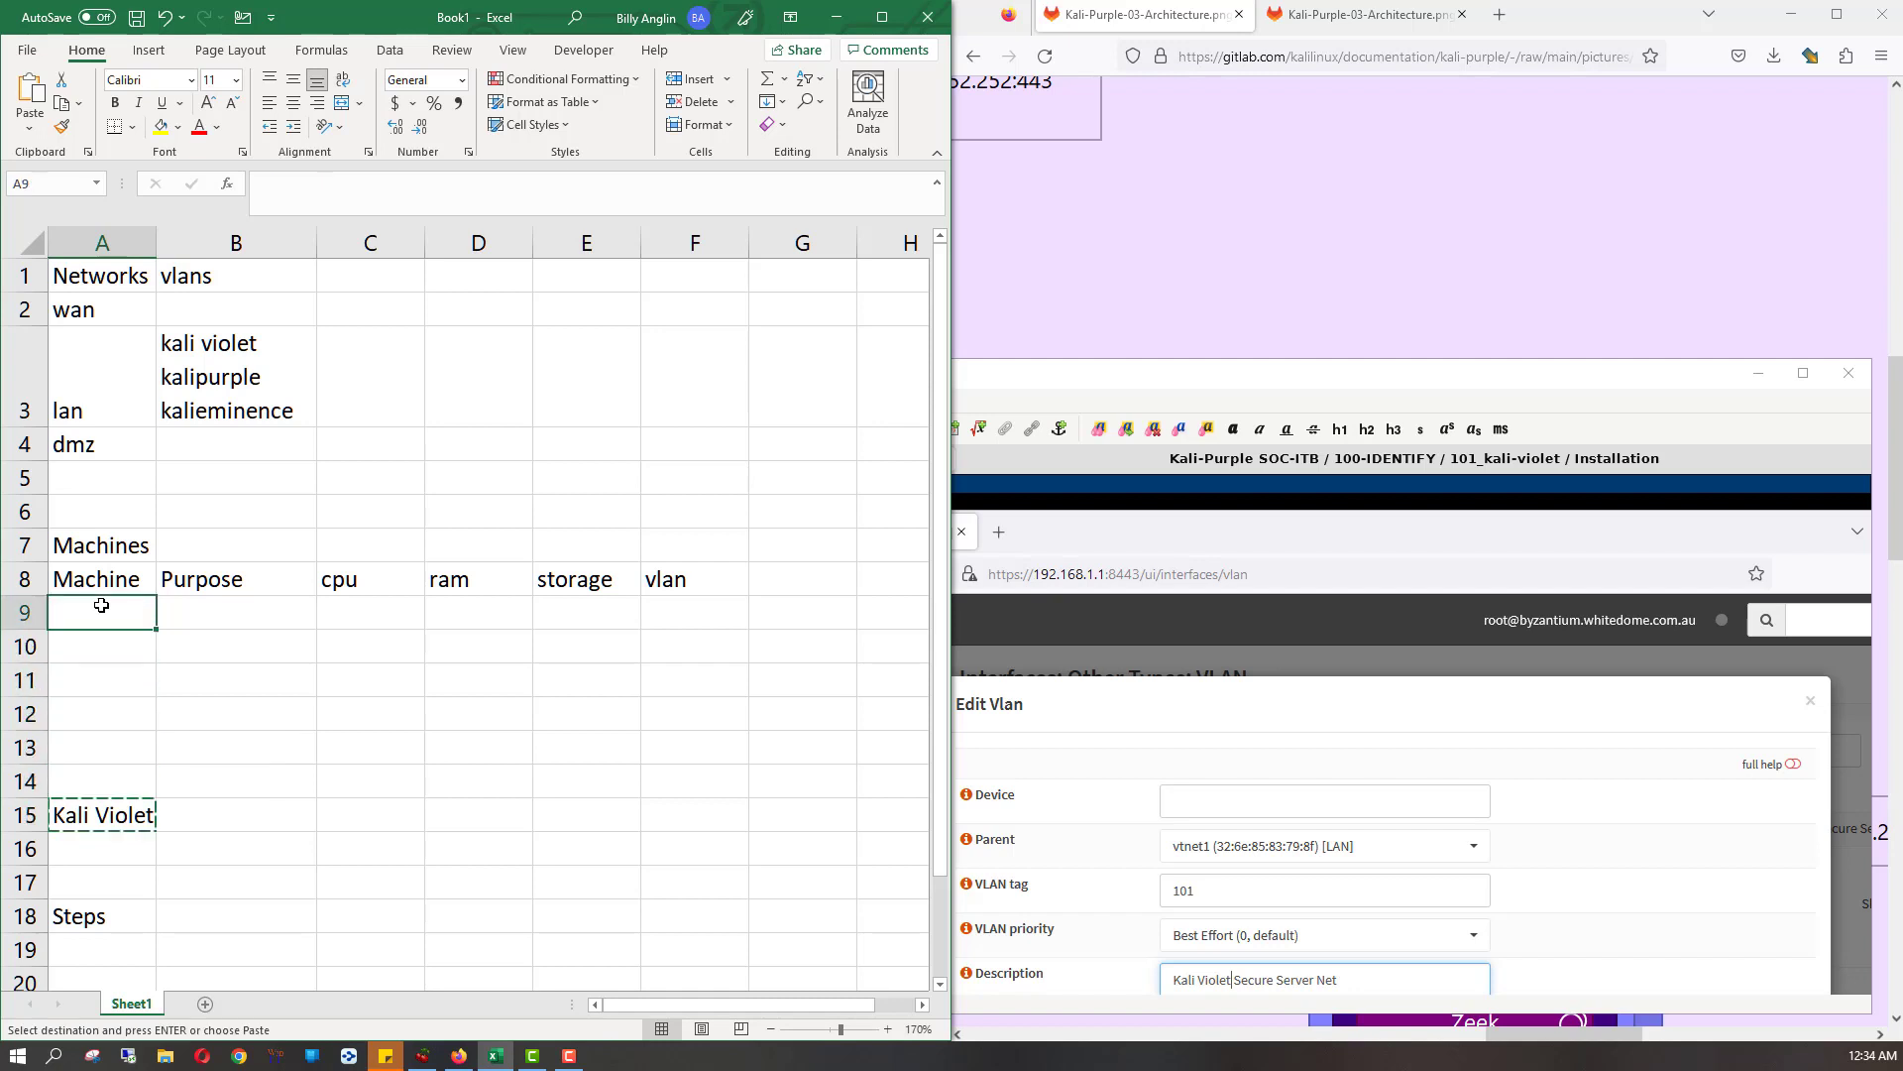
key("ctrl+v")
key("Down")
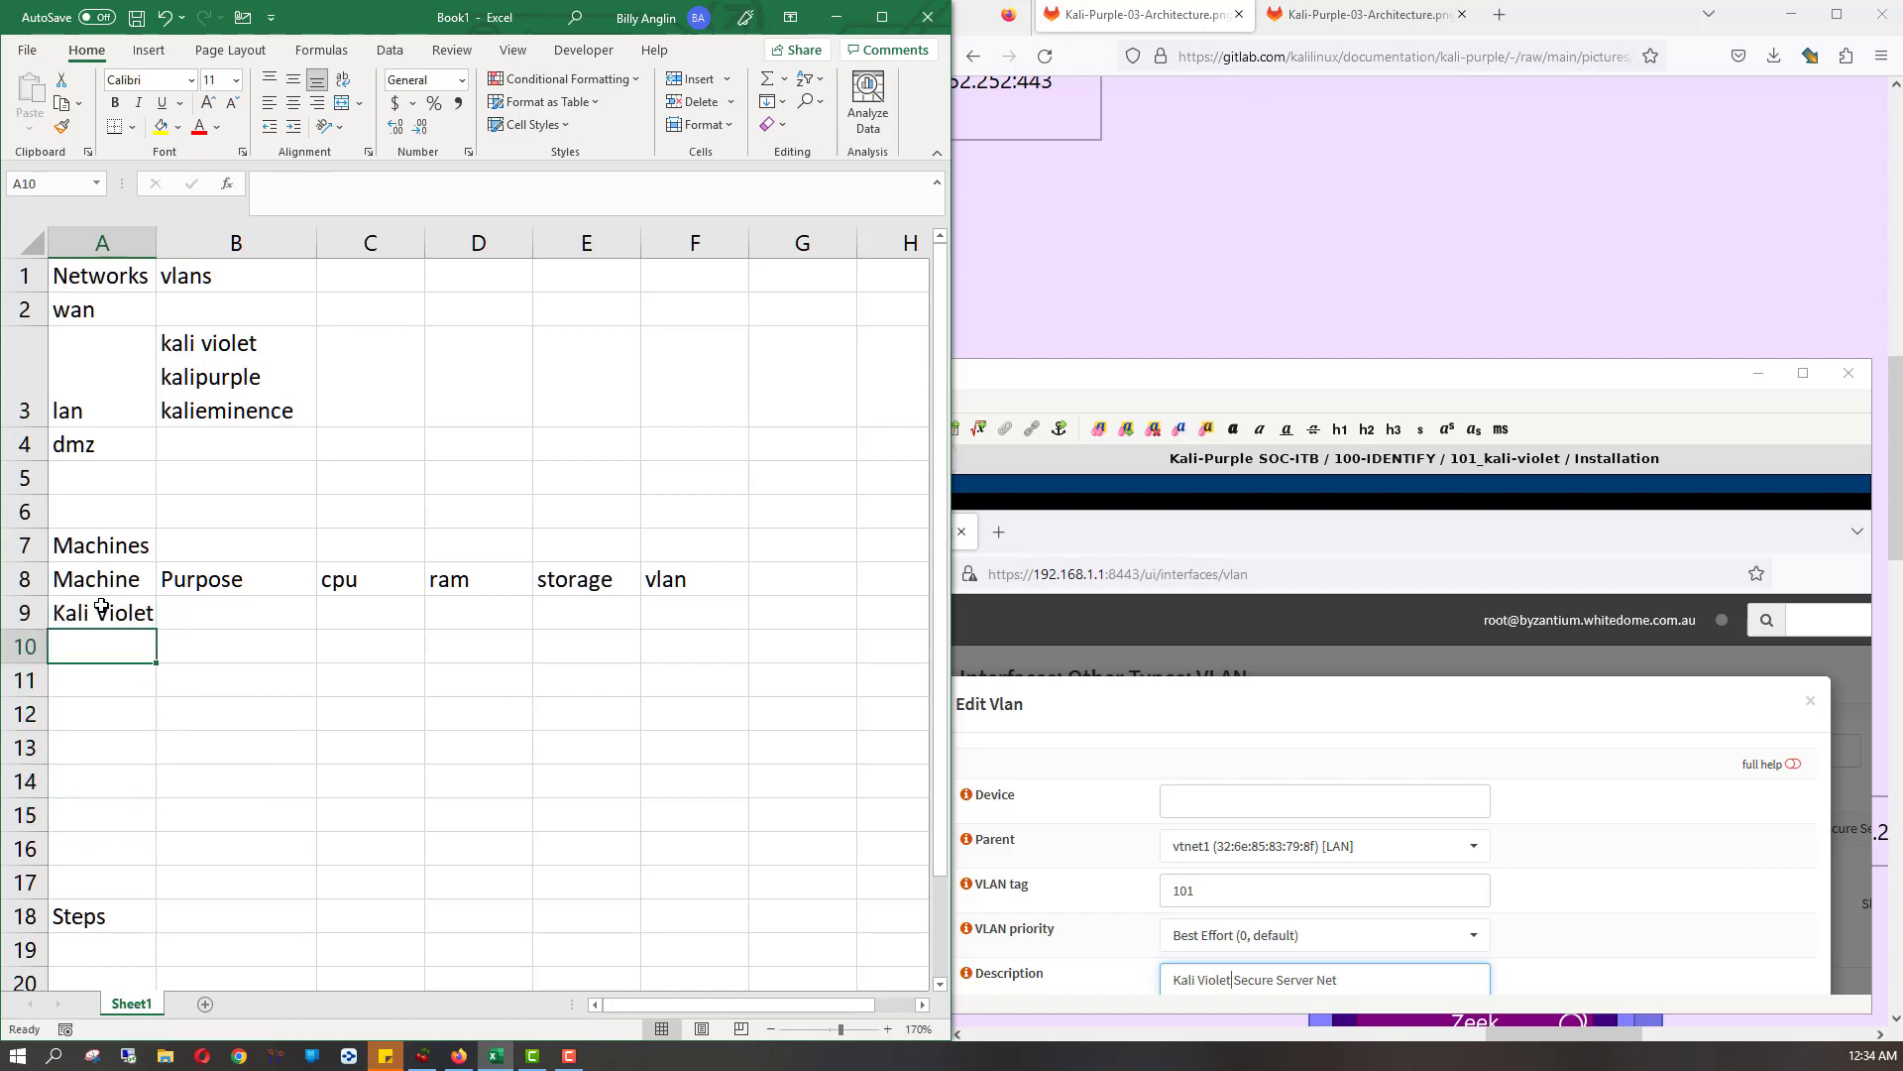
- Switch to the CherryTree notes and dock their window beside the spreadsheet so the full node tree can be read
left_click(1059, 621)
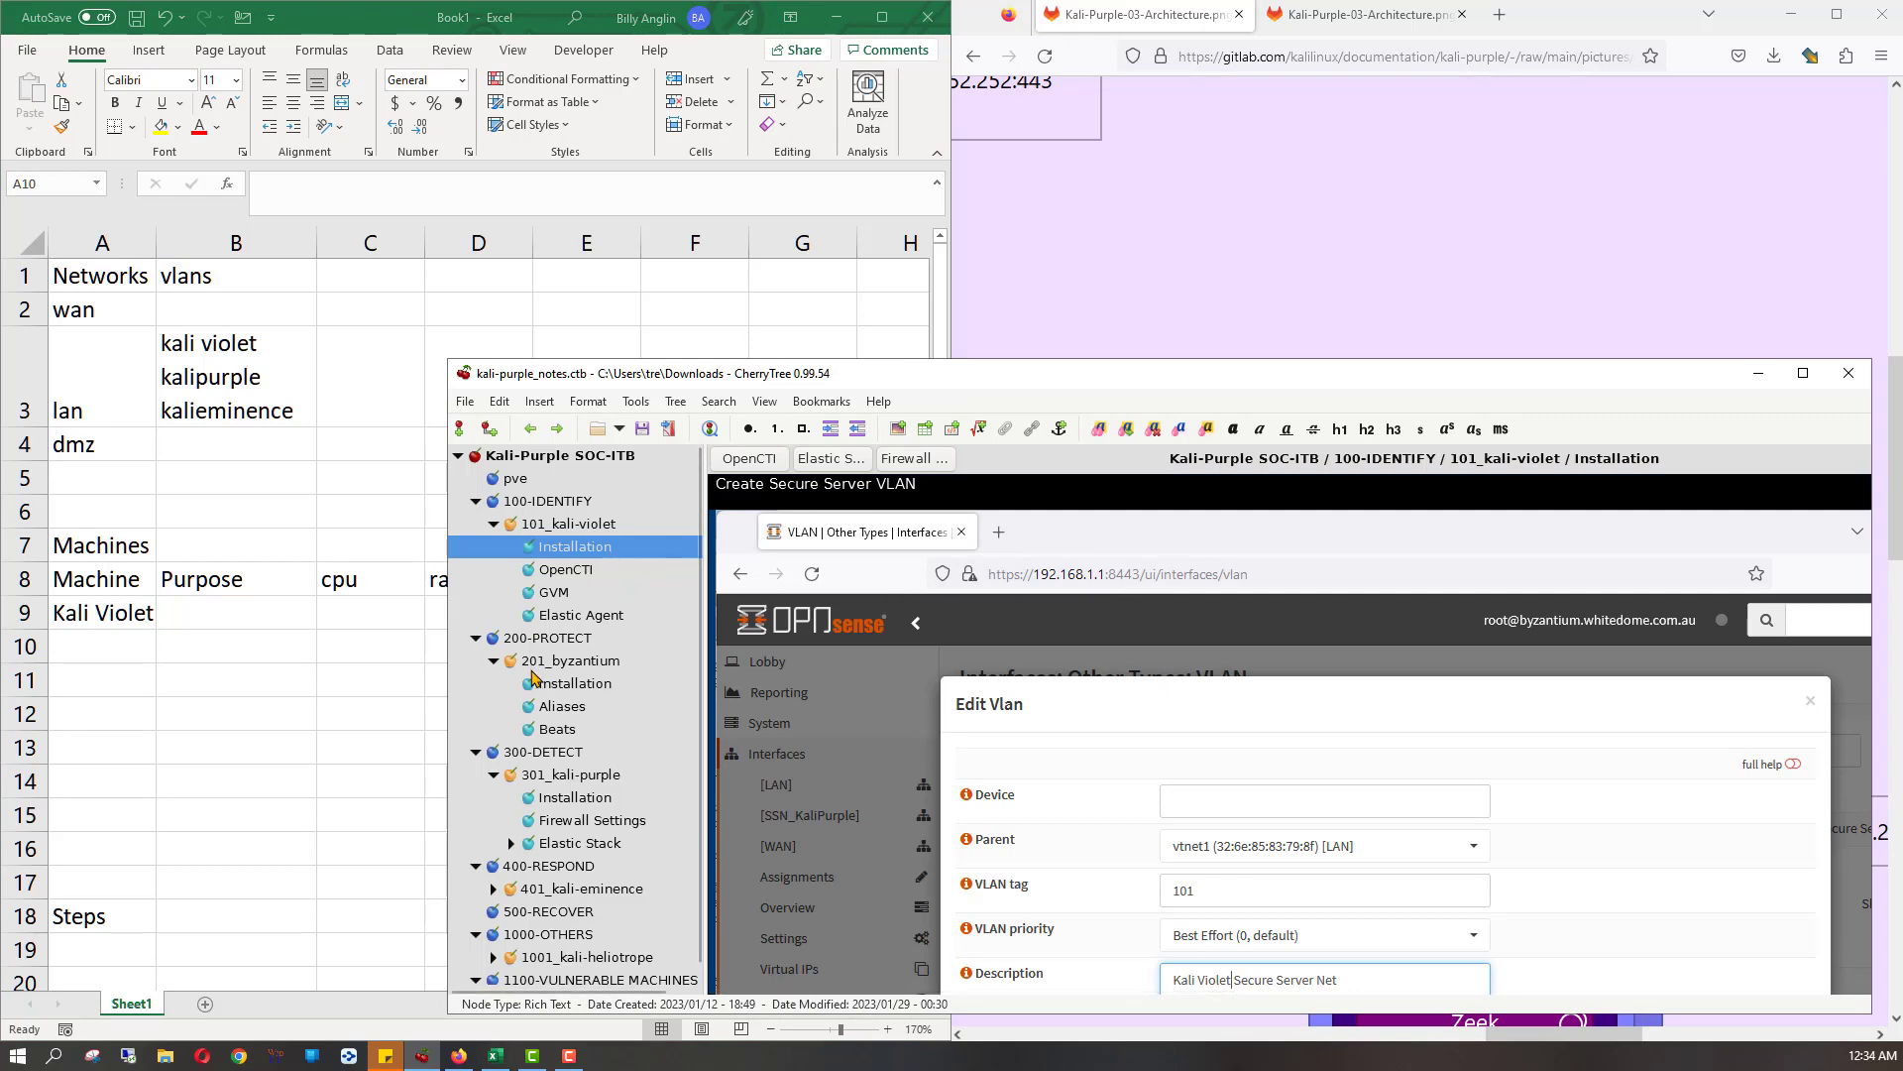
left_click(80, 636)
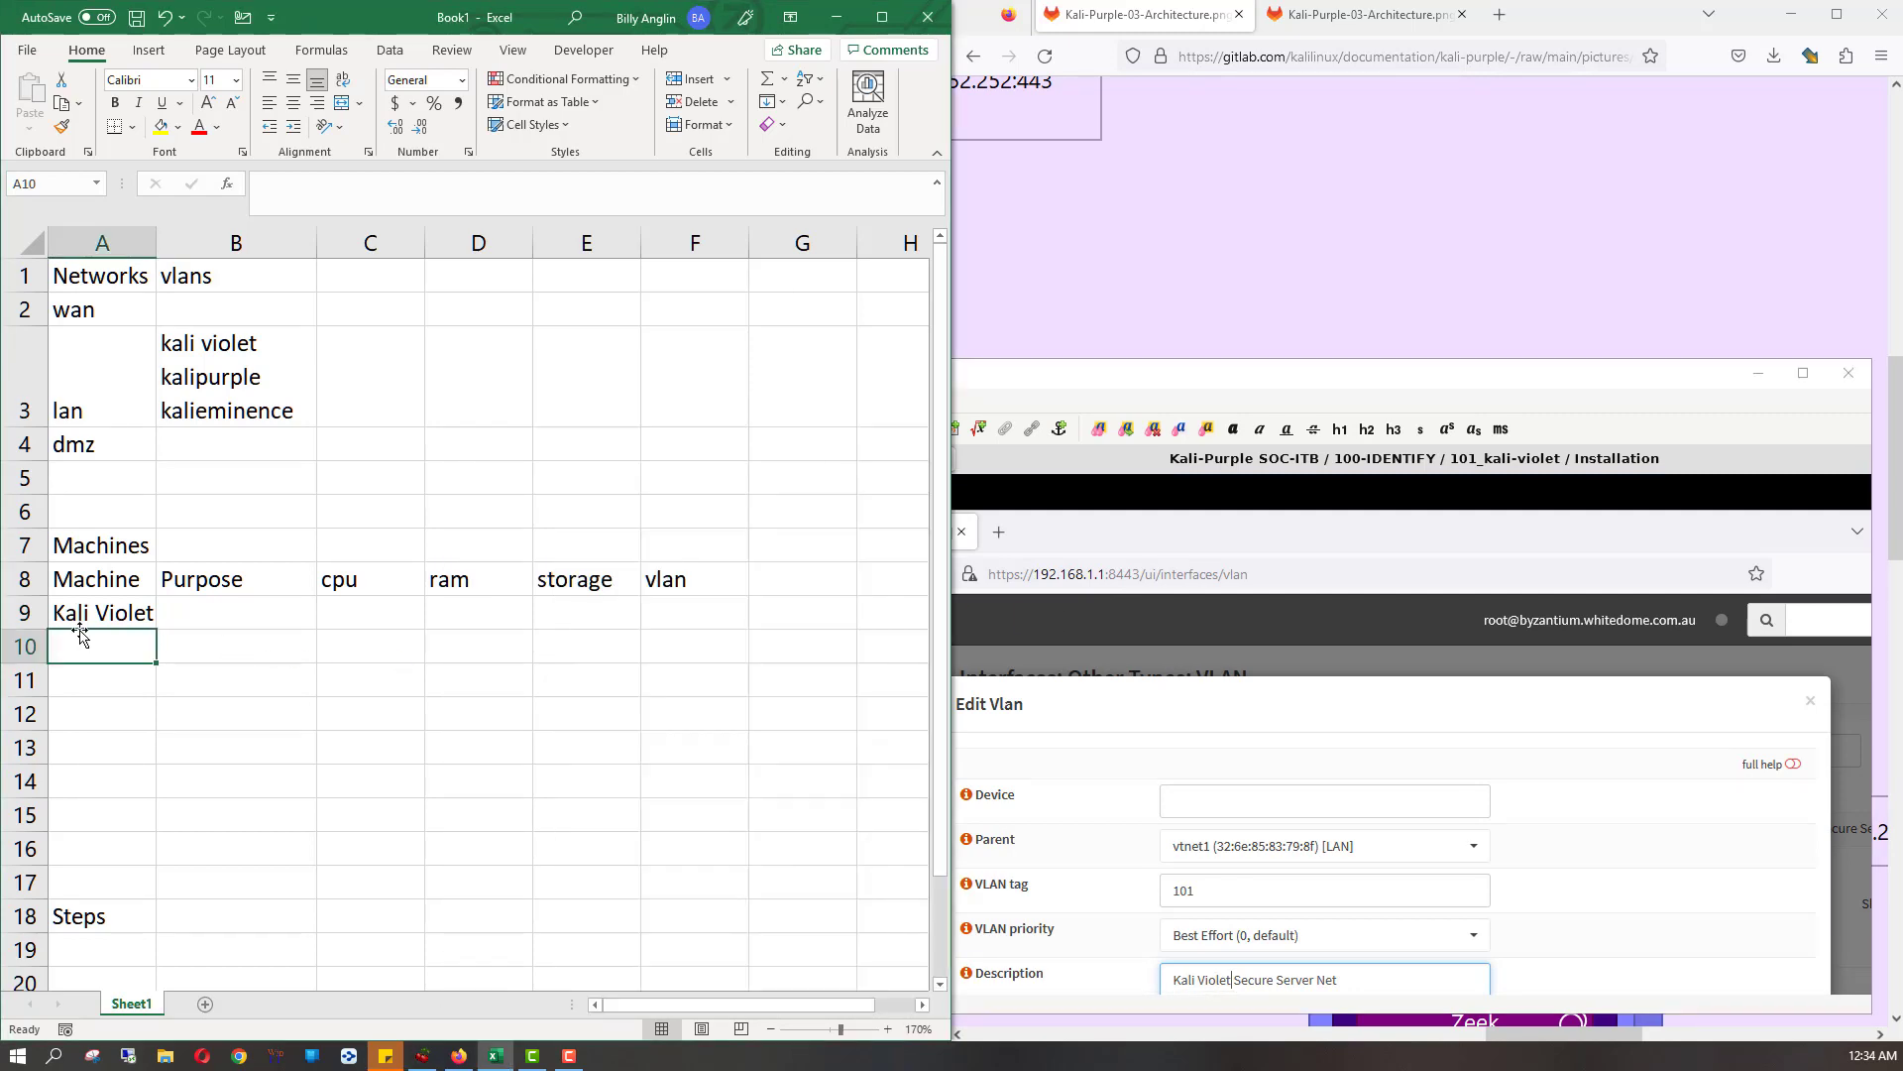
key("alt+Tab")
key("super+Right")
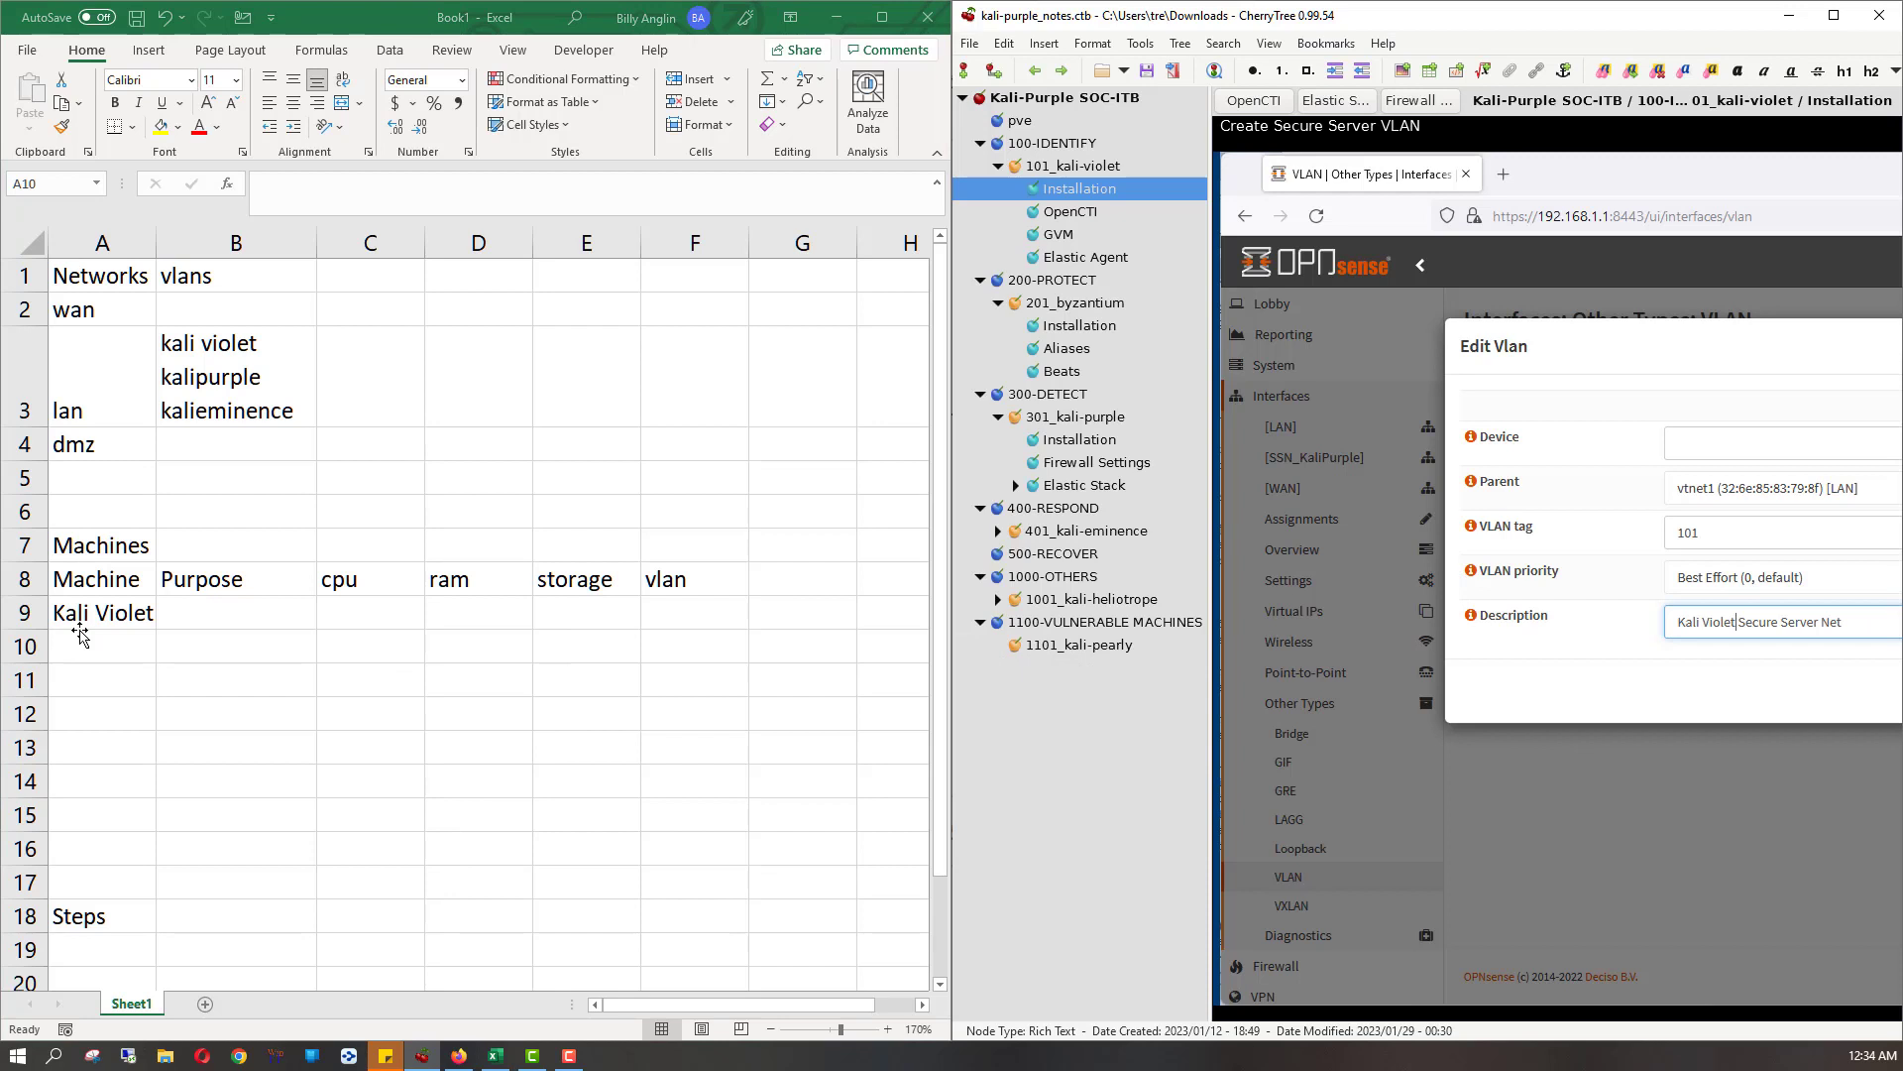
- In Excel, list Byzantium, kali purple and kali eminence in cells A10 to A12 under Kali Violet
left_click(83, 642)
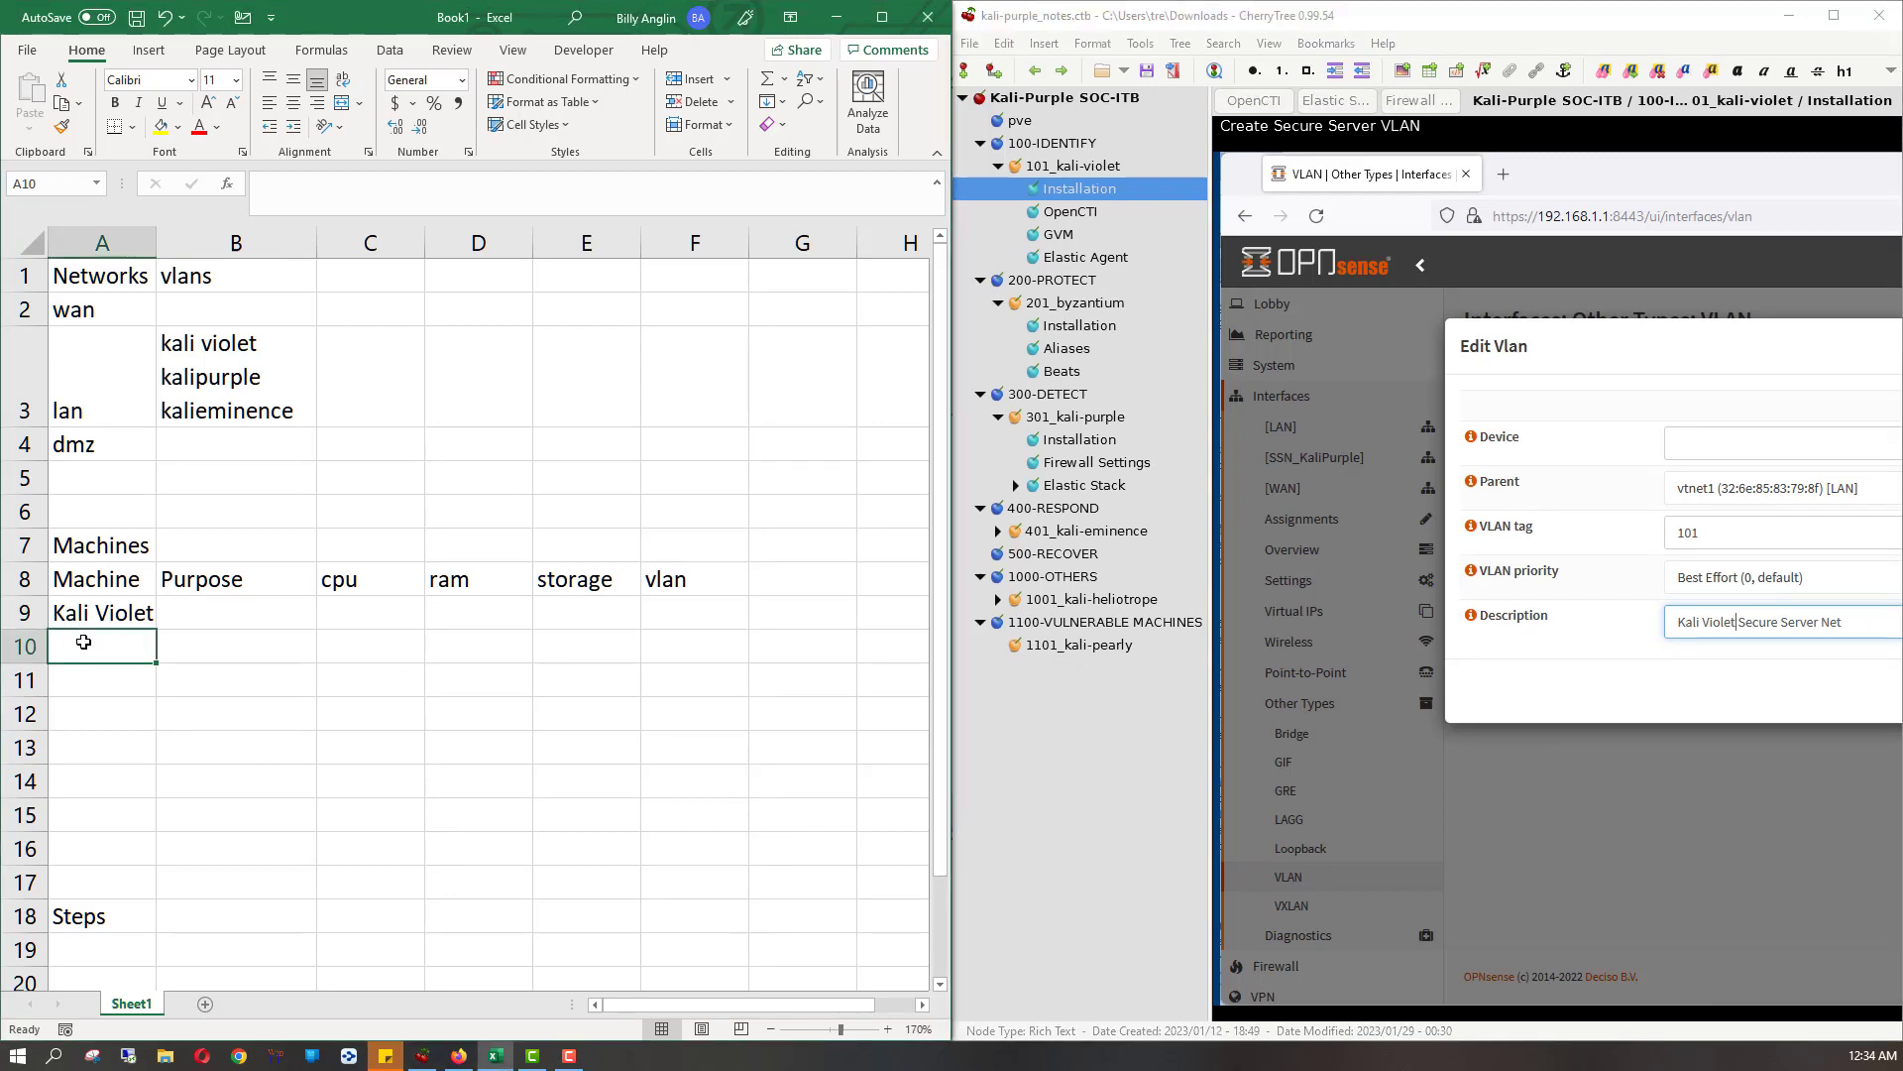
type("B")
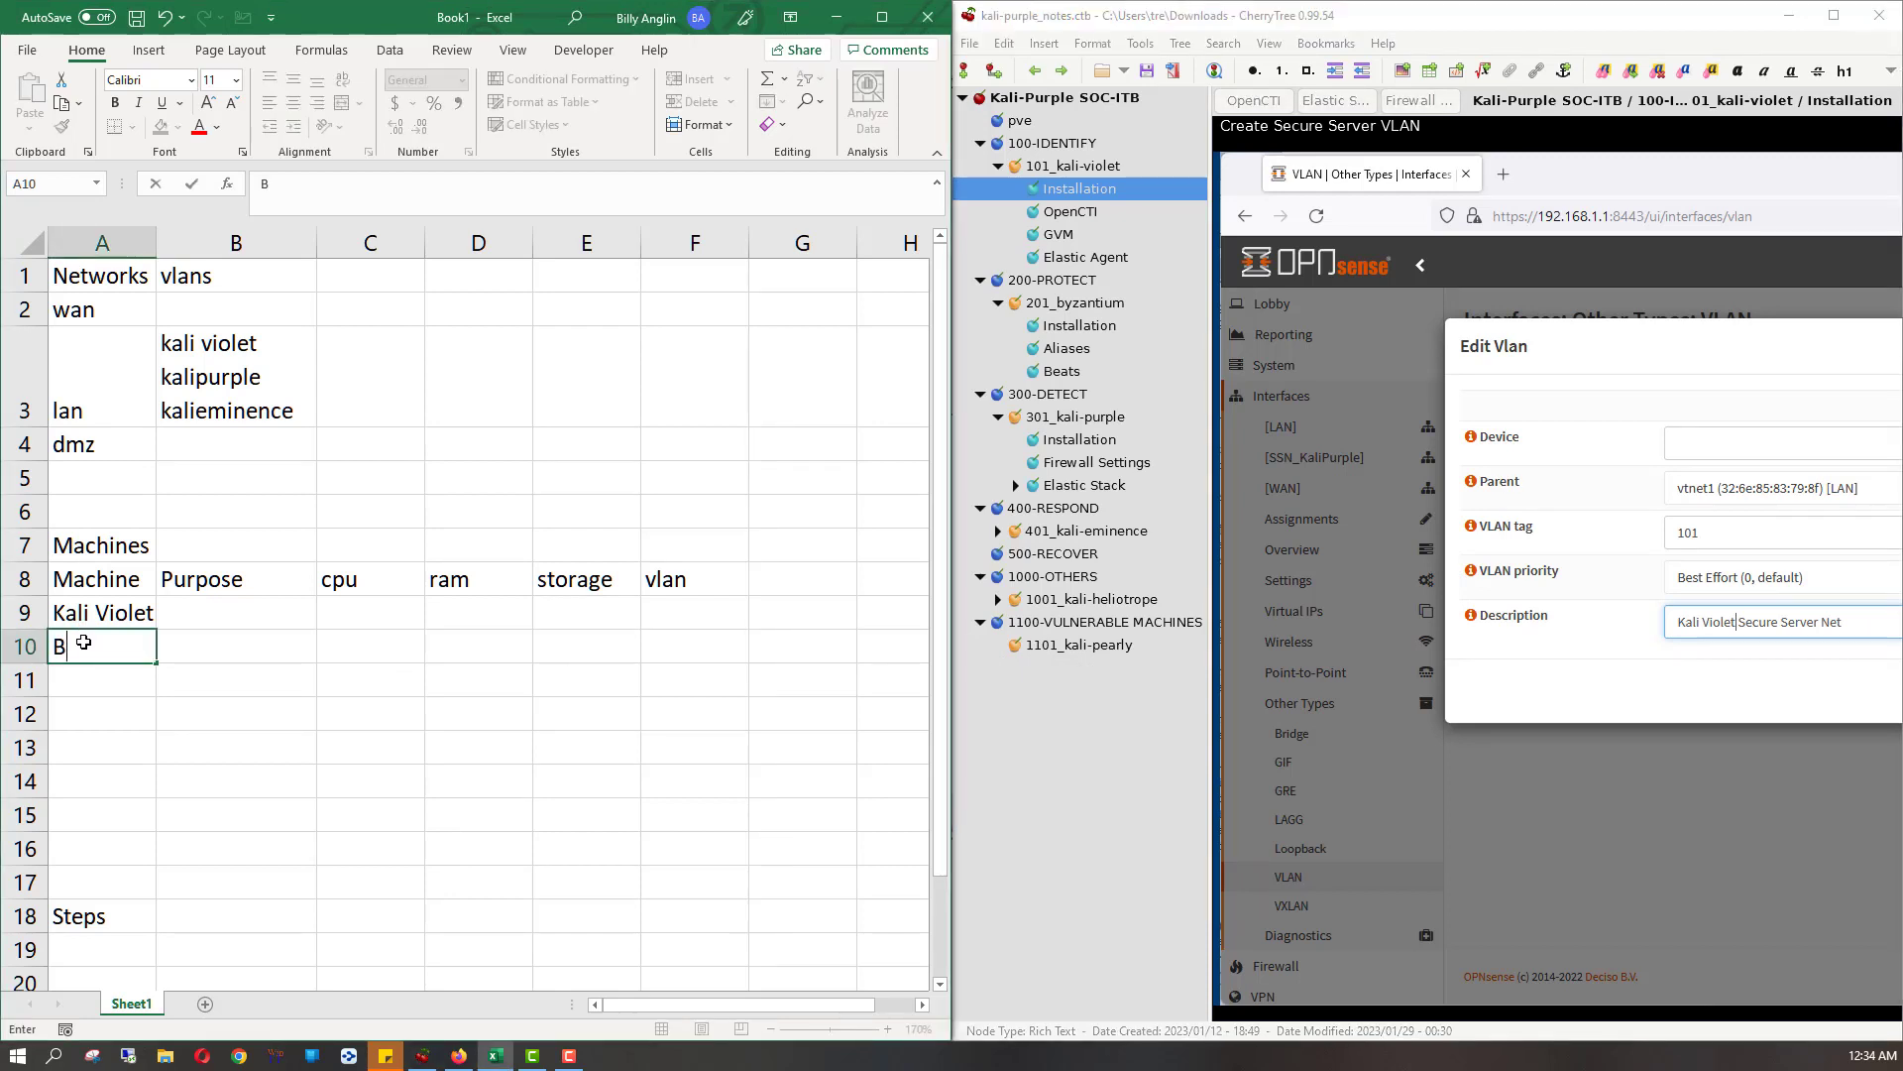
type("yzantium")
key("Return")
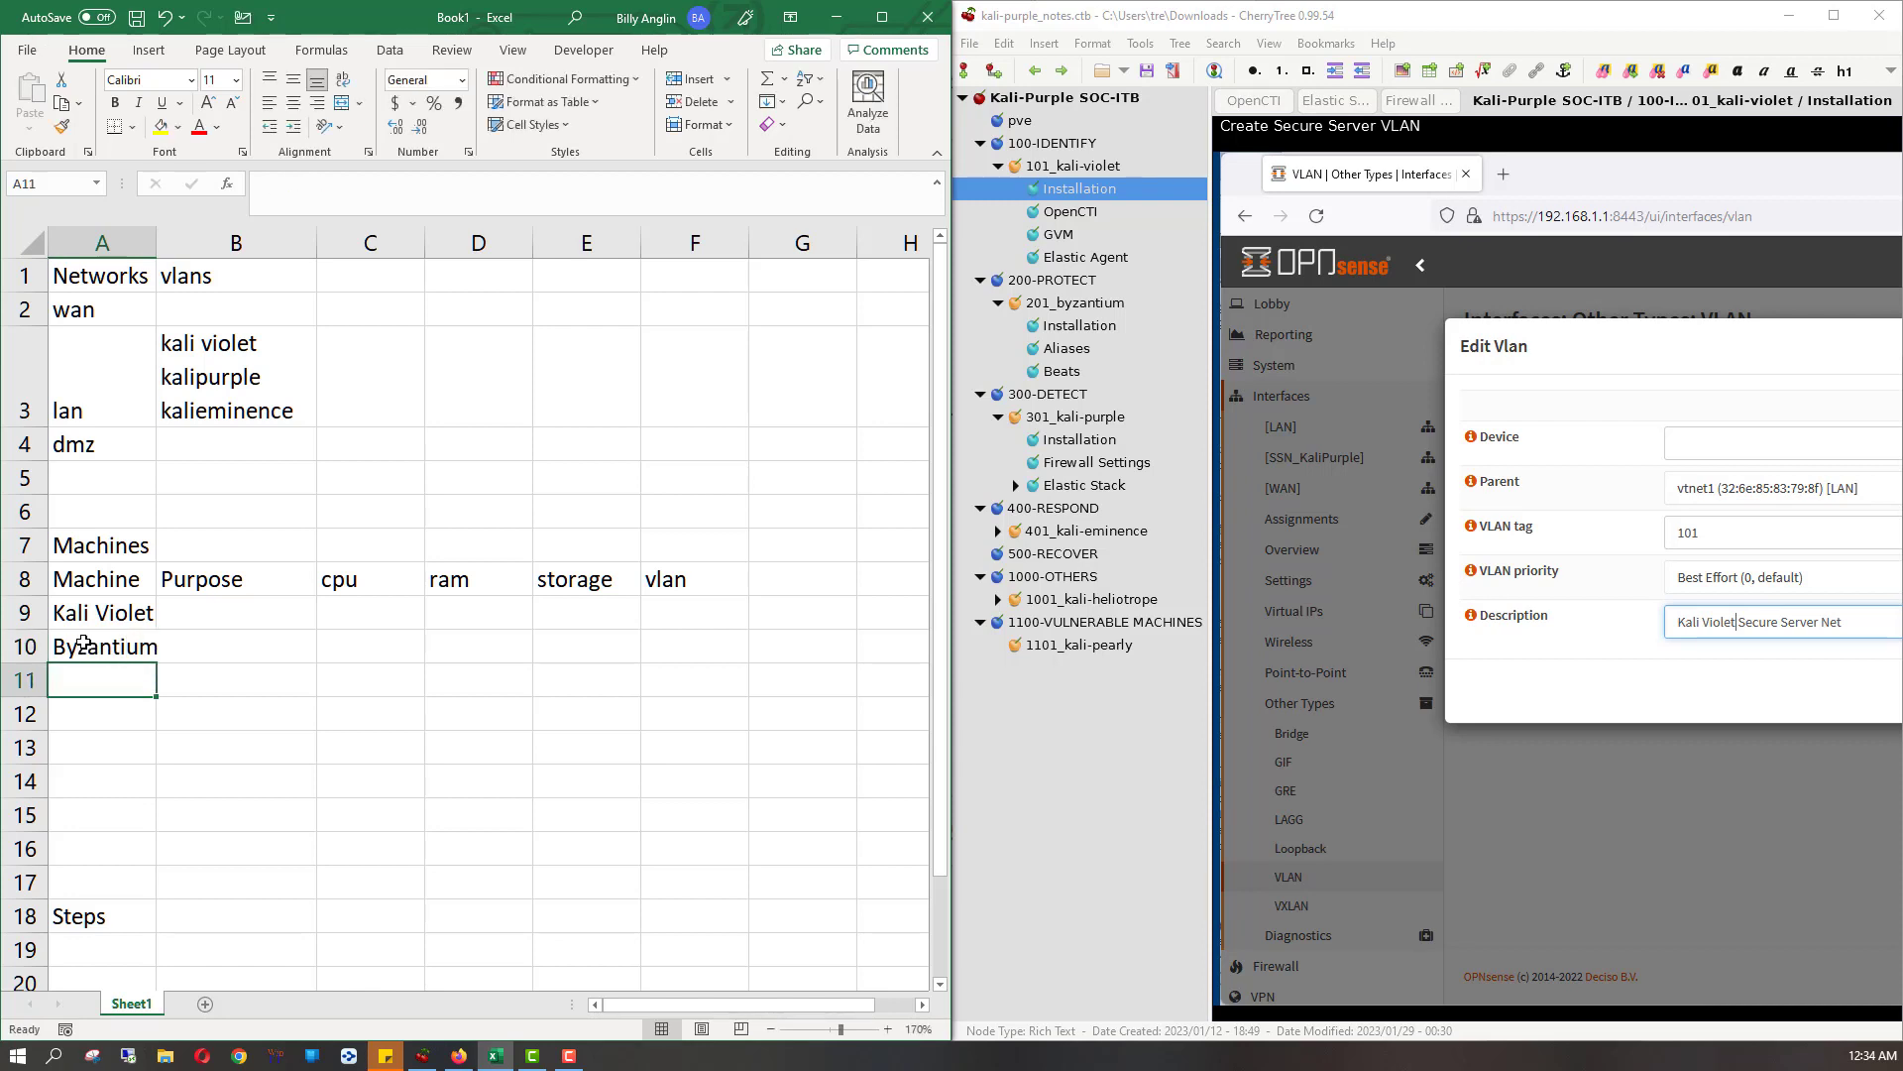
type("kali pup")
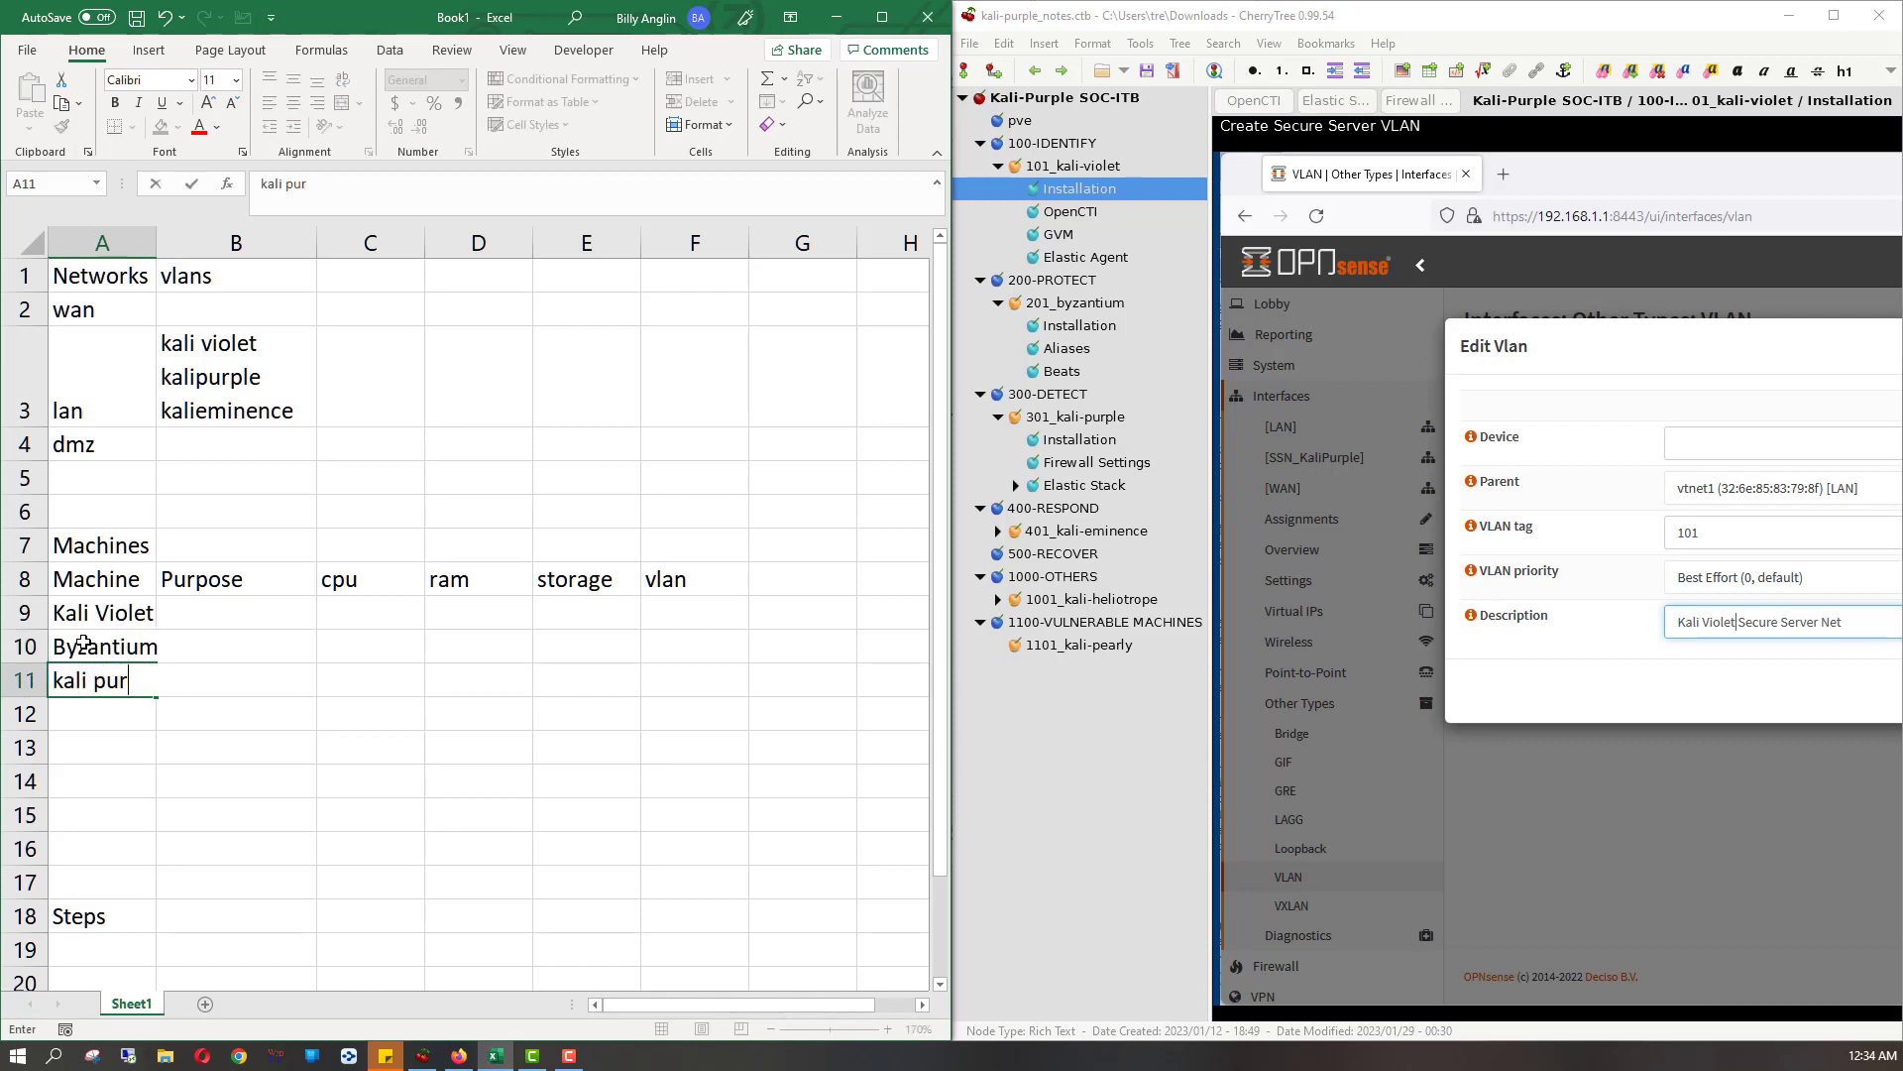
type("ple")
key("Return")
type("kal")
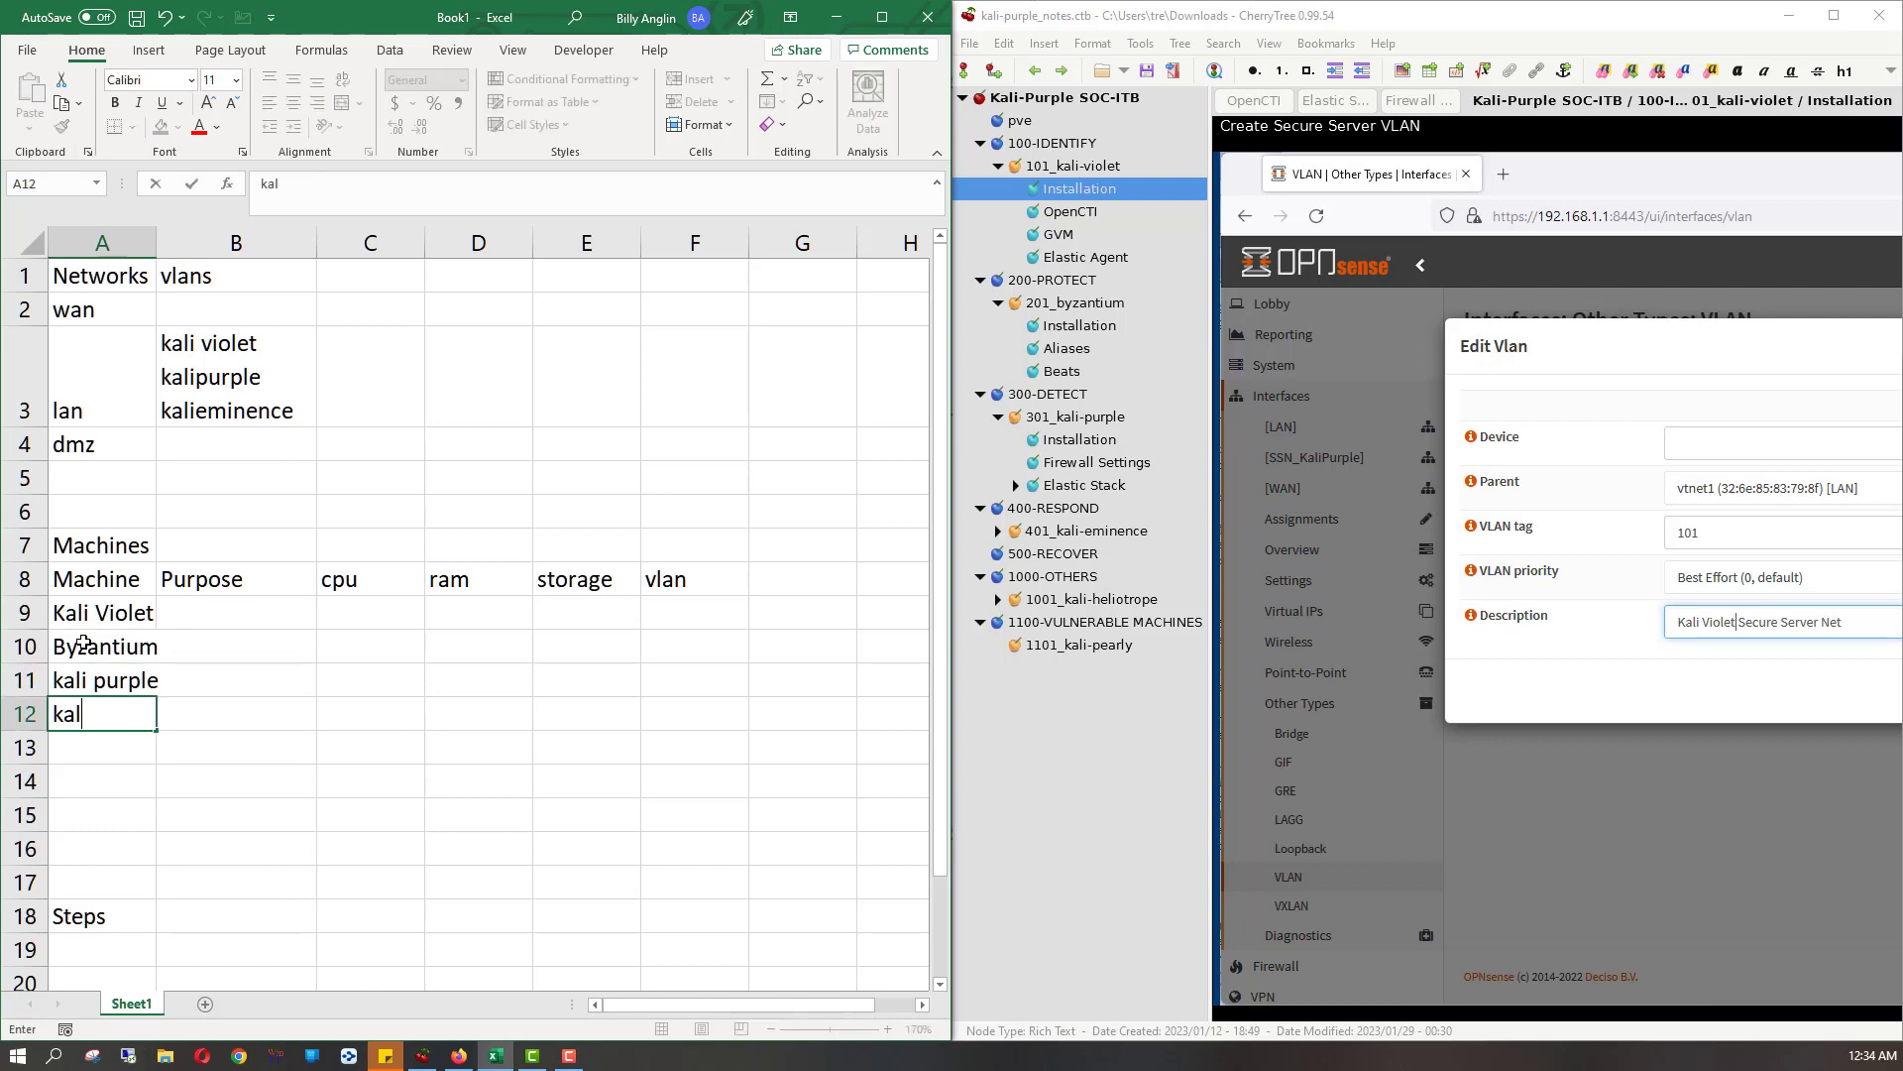
type("i eminence")
key("Return")
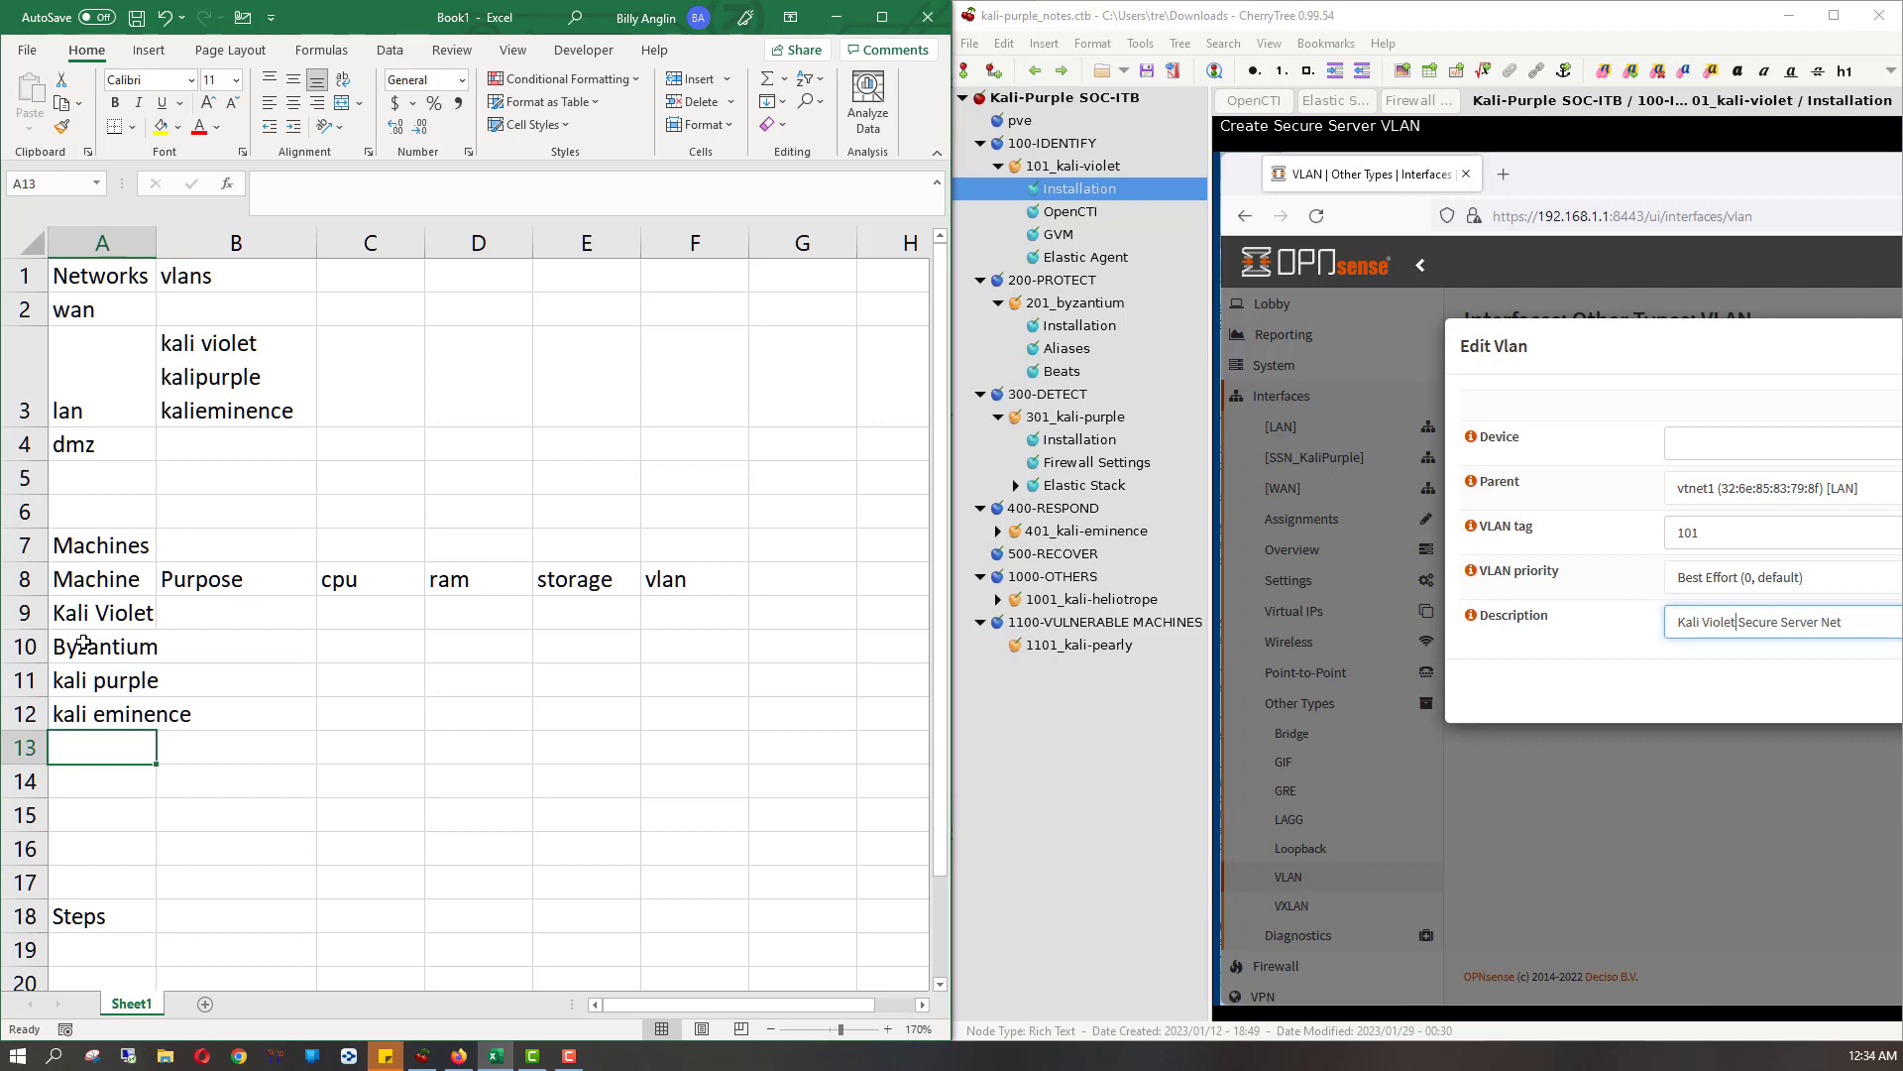
- Add kali heliotrope in A13 and kali pearly in A14 to complete the machine list
type("kali")
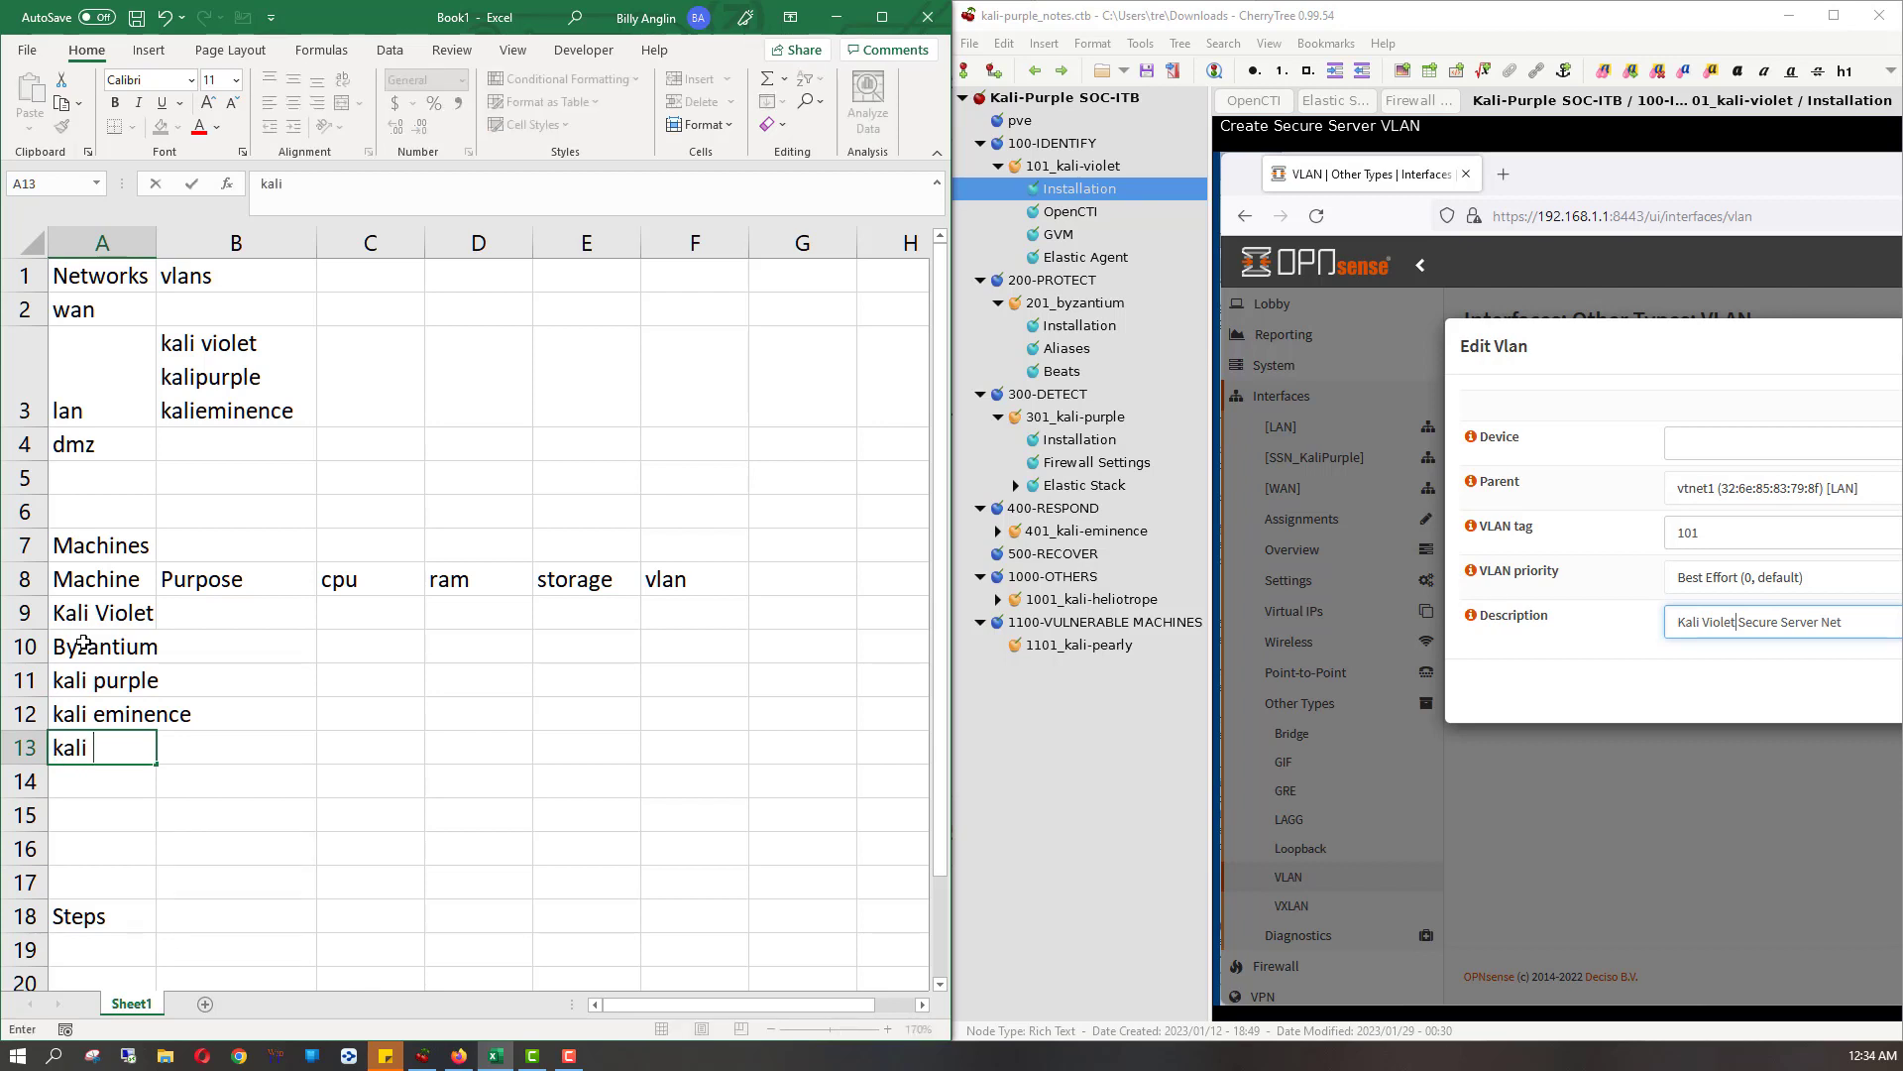
key("BackSpace")
key("BackSpace")
key("BackSpace")
type("heliotrope")
key("Return")
type("kali pearly")
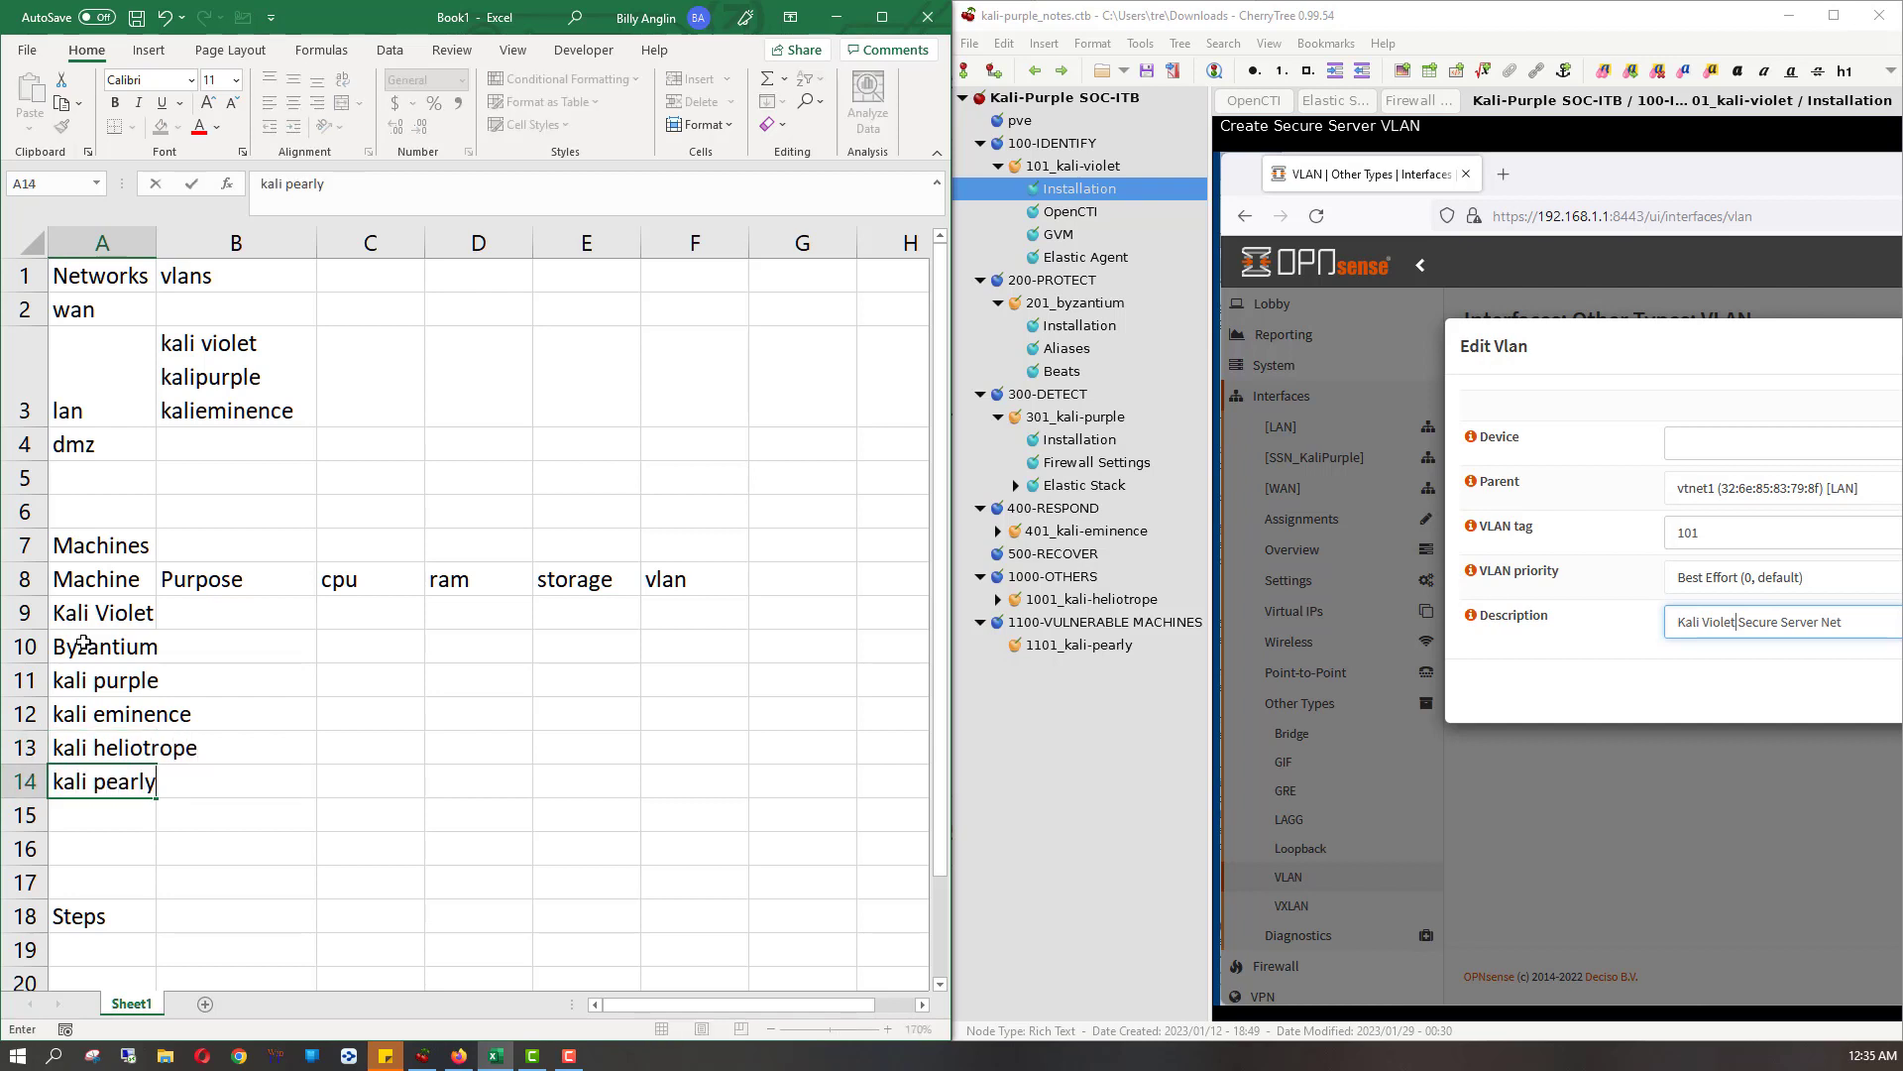
key("Return")
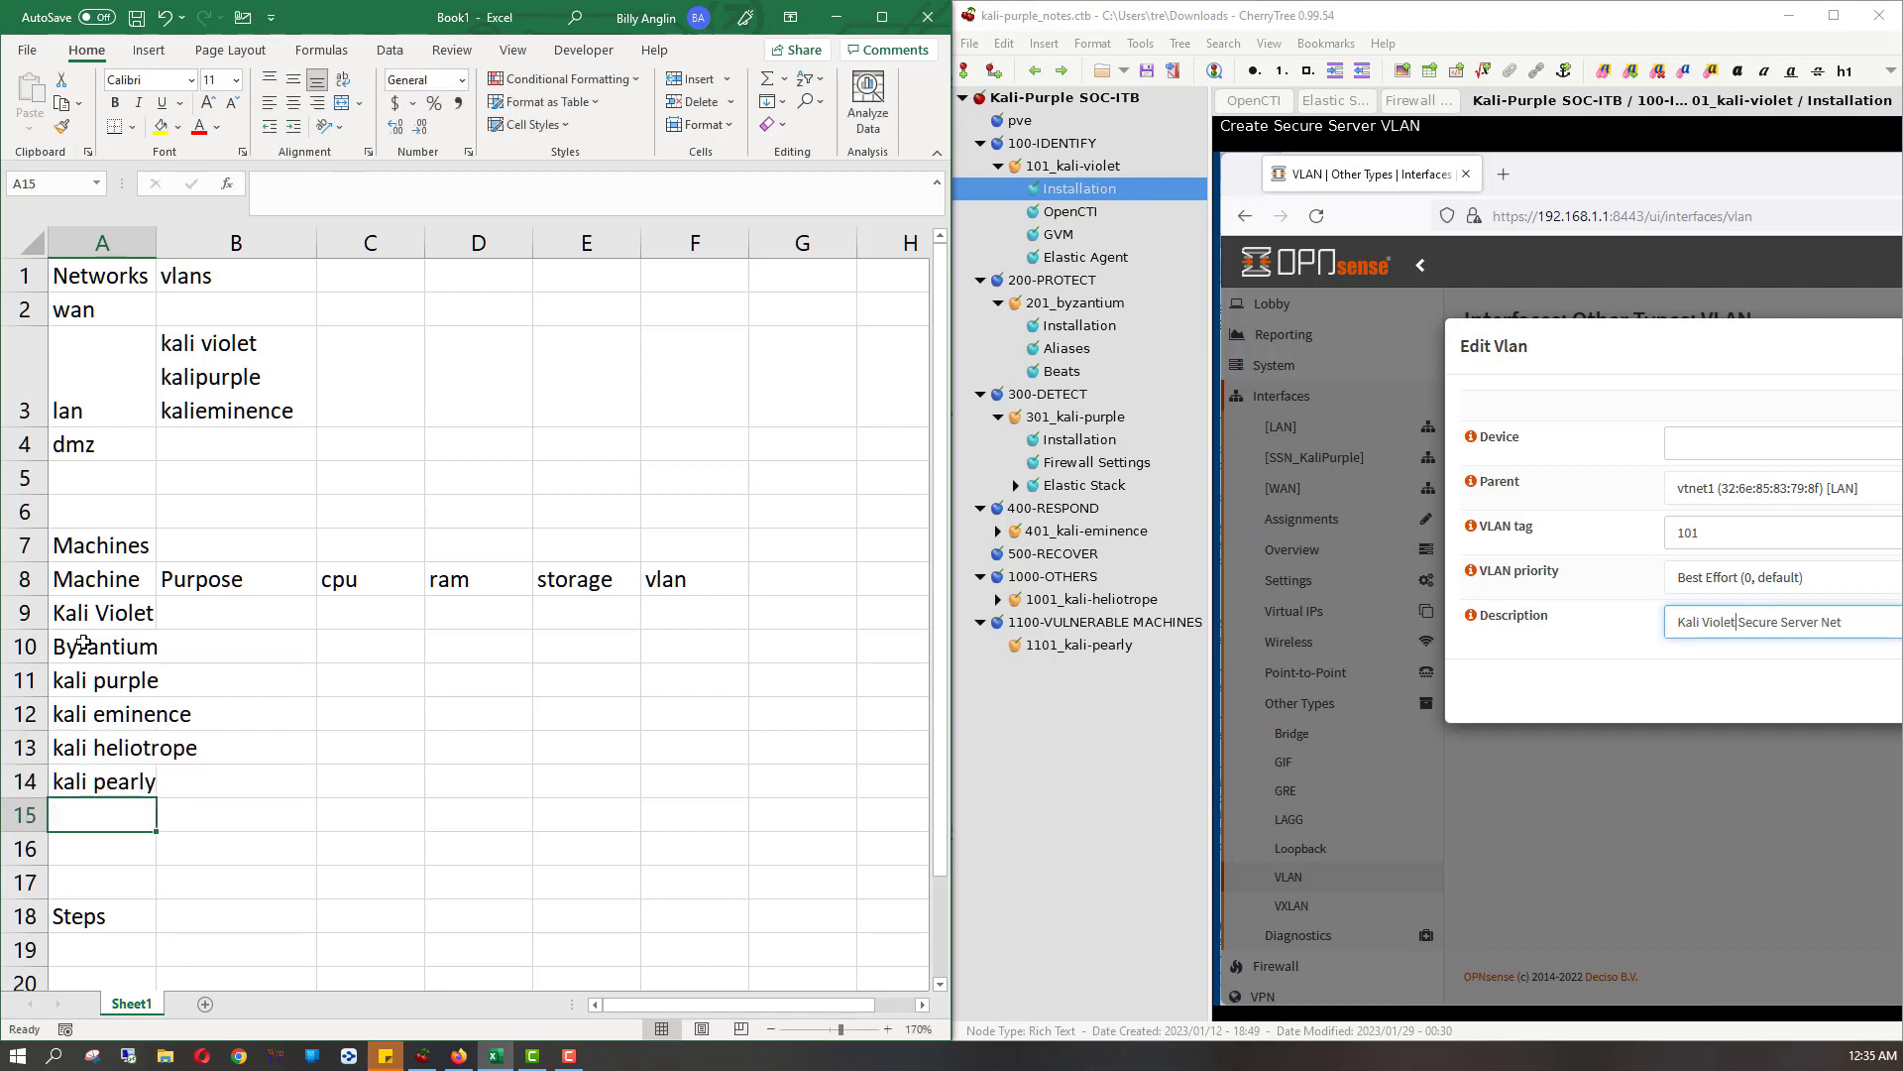
key("Up")
key("Up")
key("Up")
key("Up")
key("Up")
key("Up")
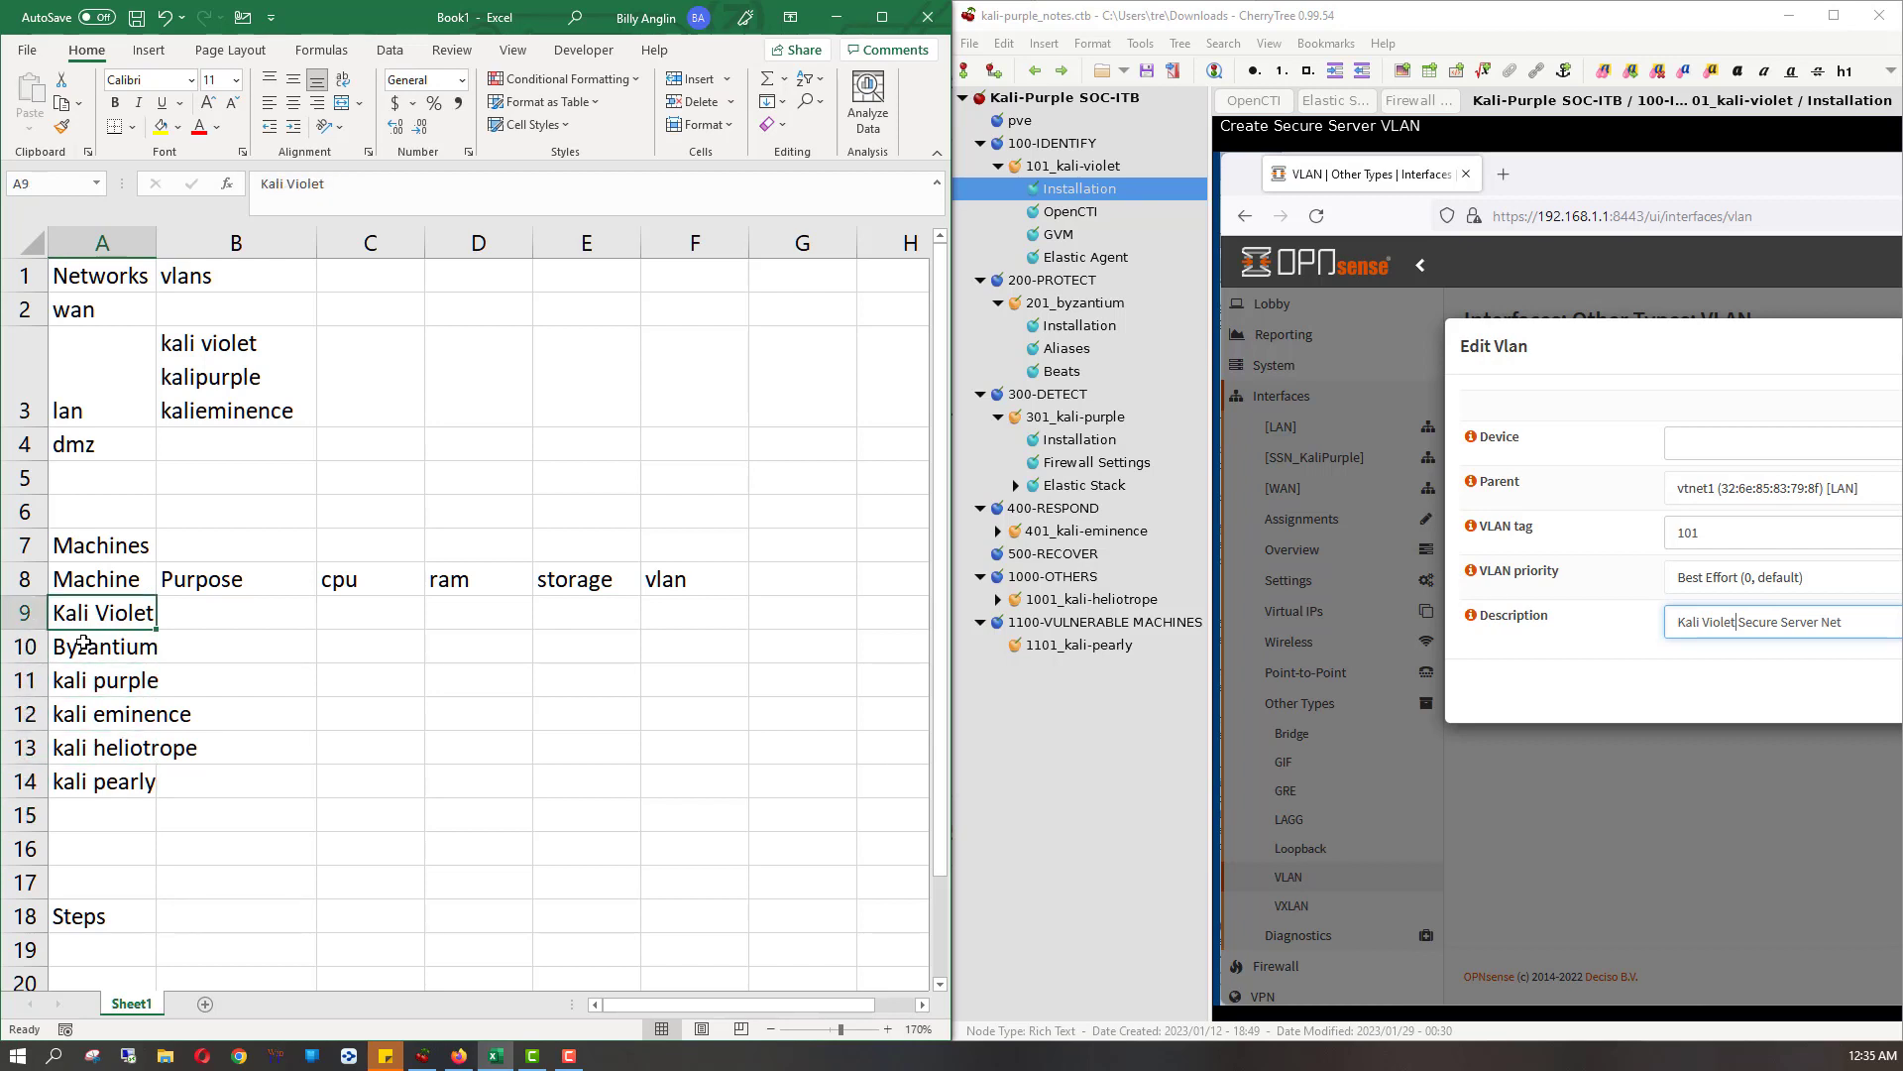
key("Down")
key("Down")
key("Down")
key("Down")
key("Down")
key("Up")
key("Up")
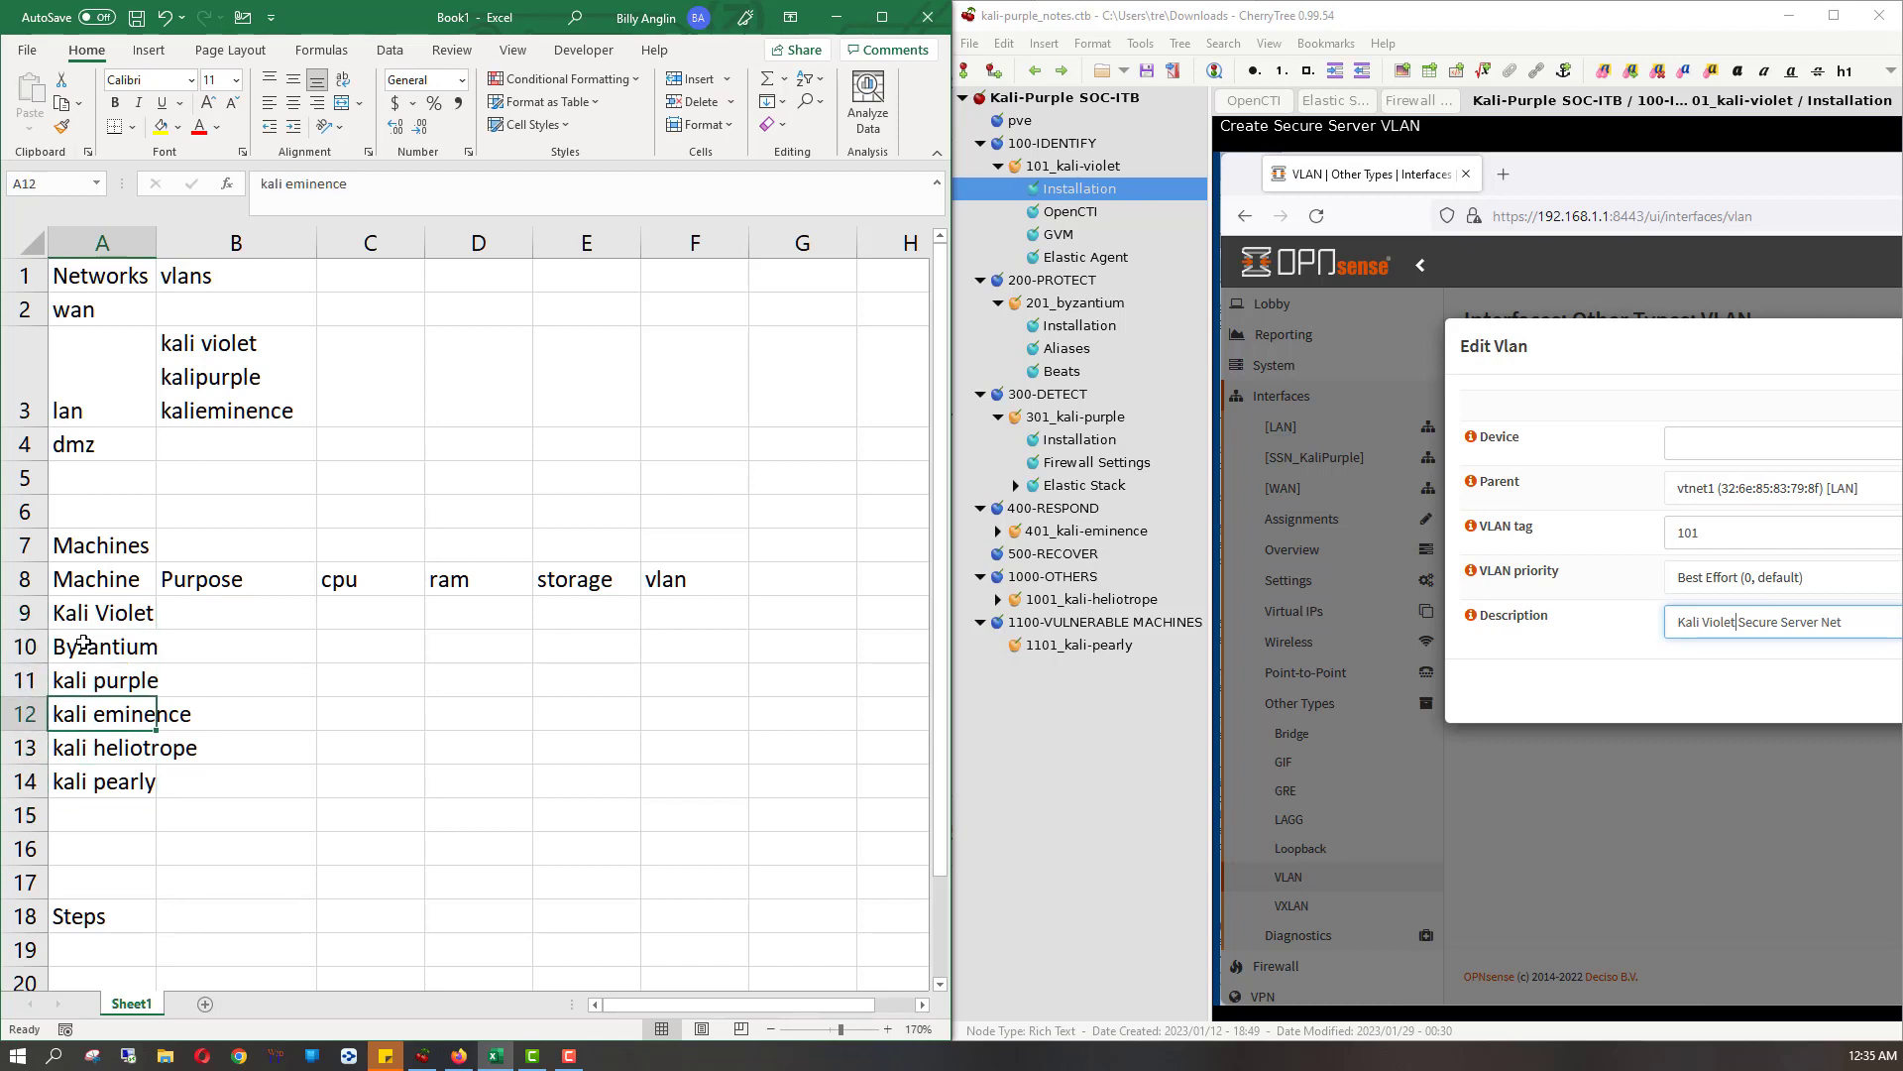
key("Up")
key("Up")
key("Up")
key("Up")
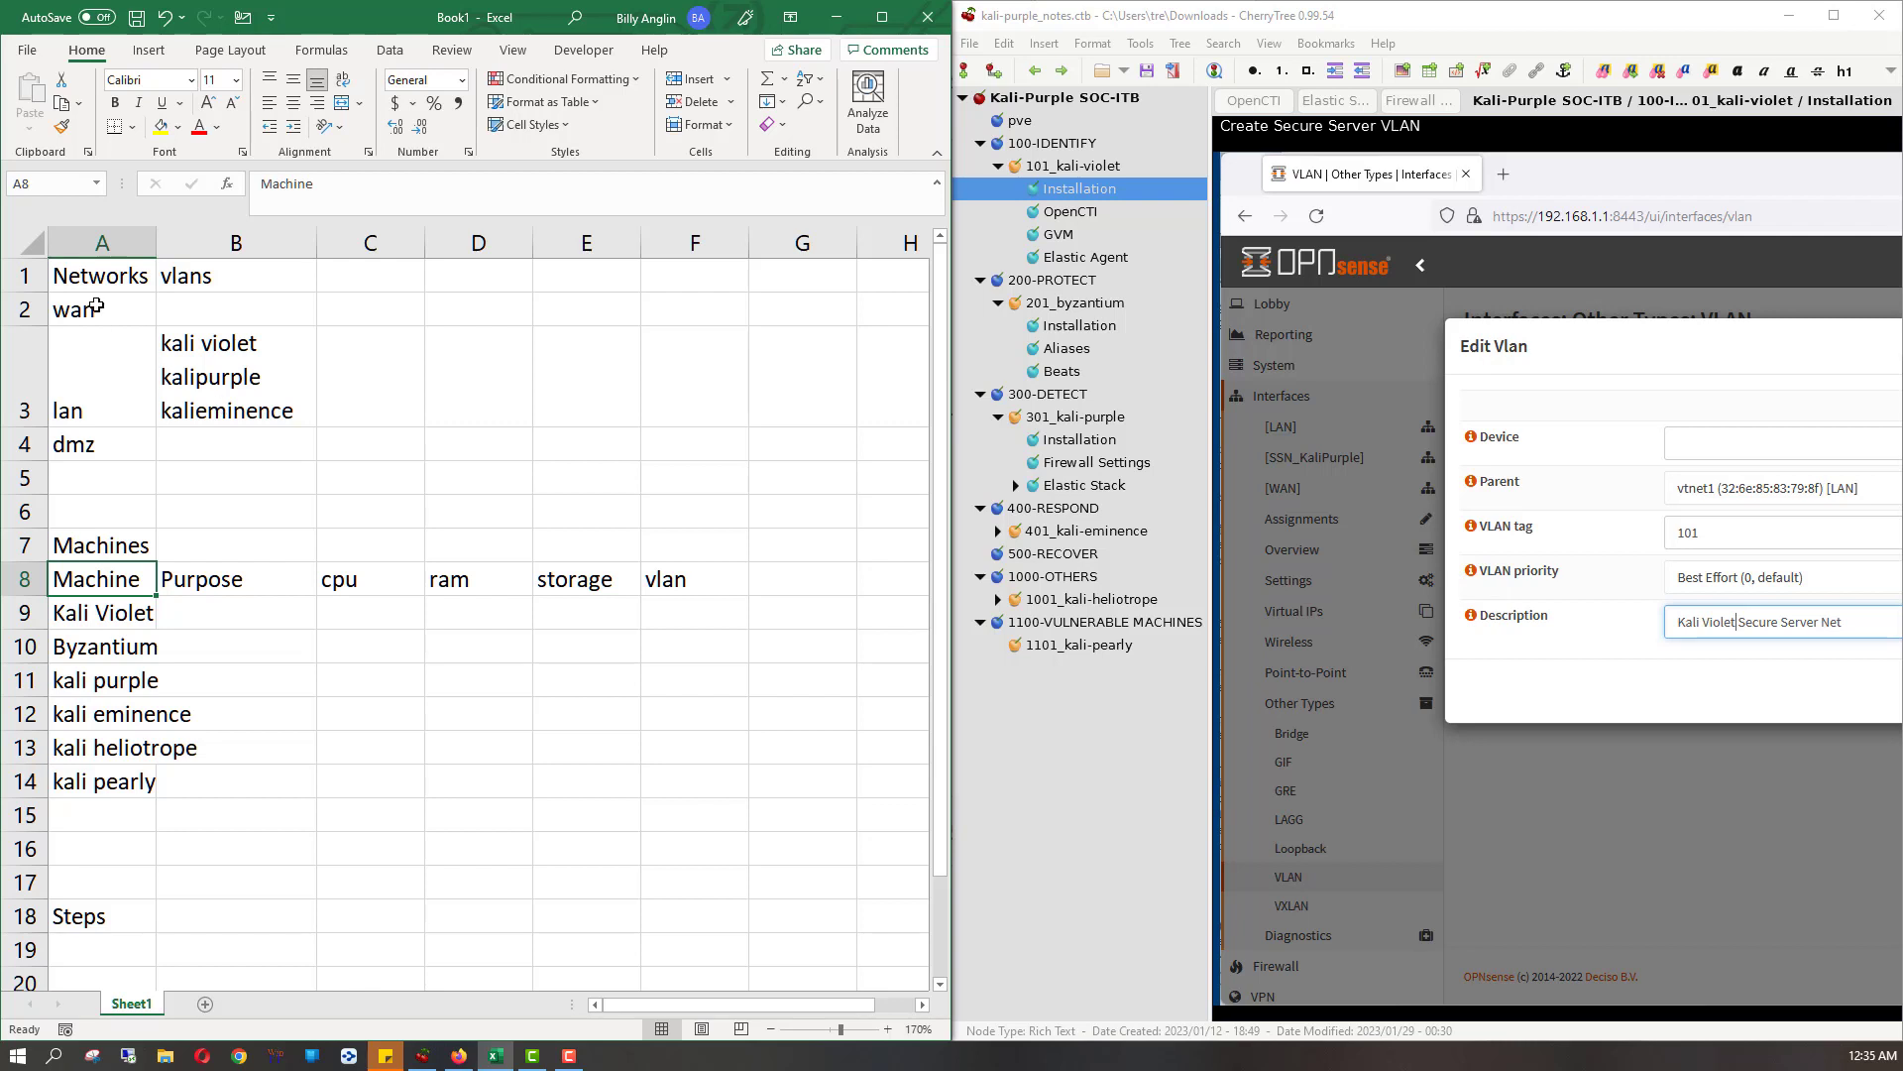
- Widen column A to fit the longest machine name
double_click(155, 242)
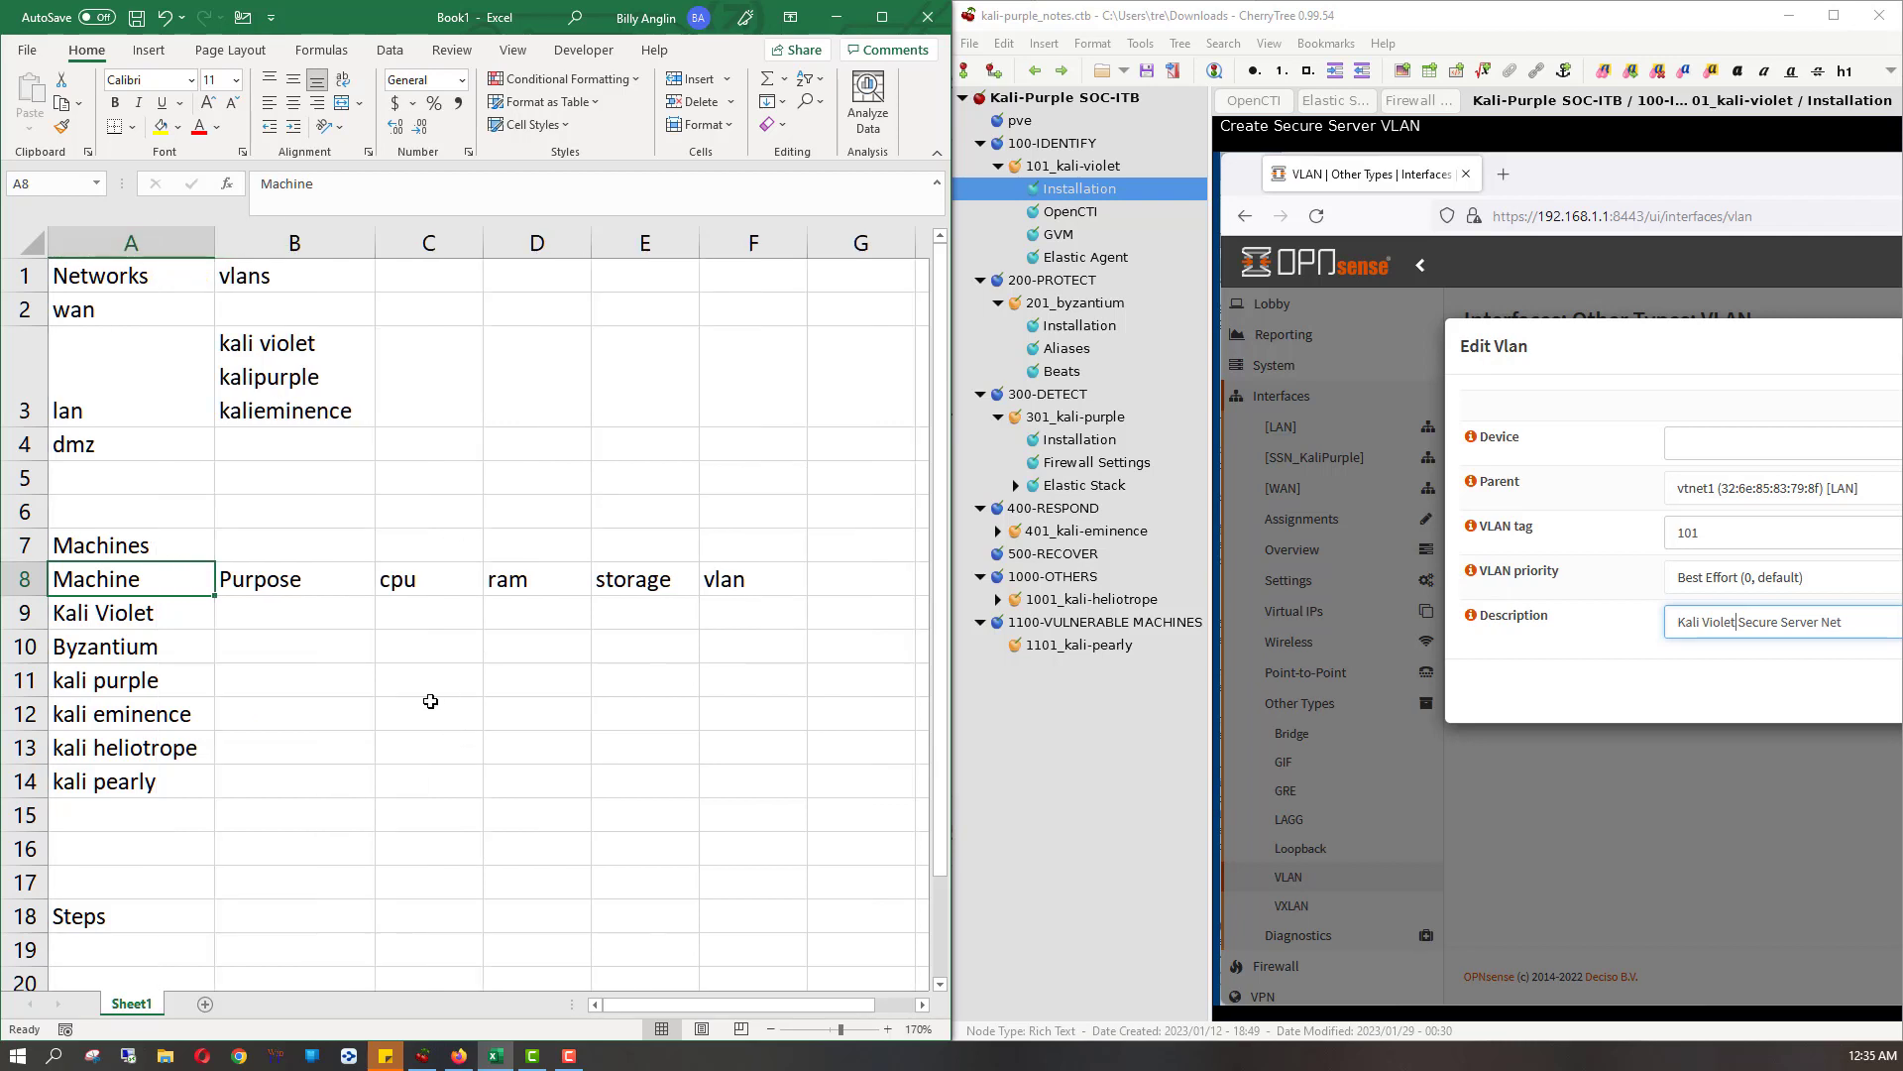
- Find the virtual machine creation screenshots in the Kali Violet installation notes and narrow the node tree to widen the page
left_click(428, 619)
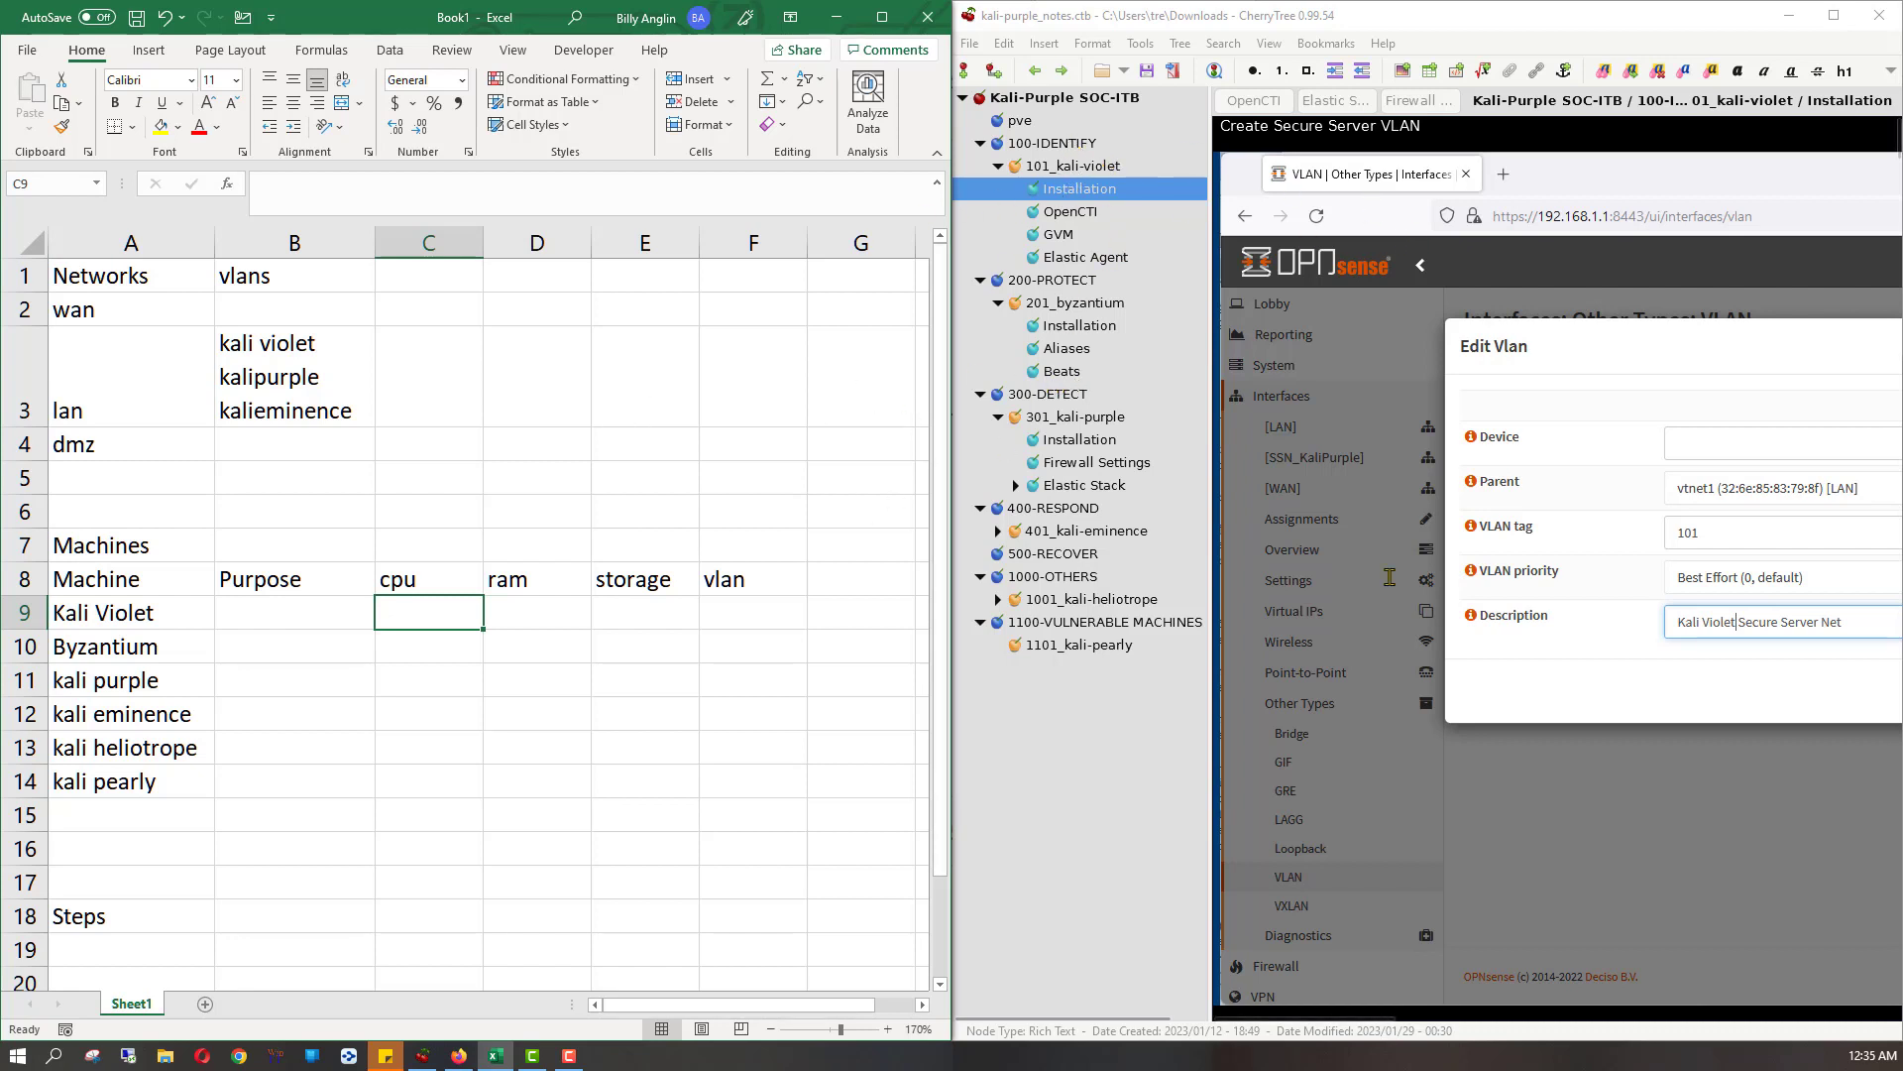
scroll(1389, 647, "down", 15)
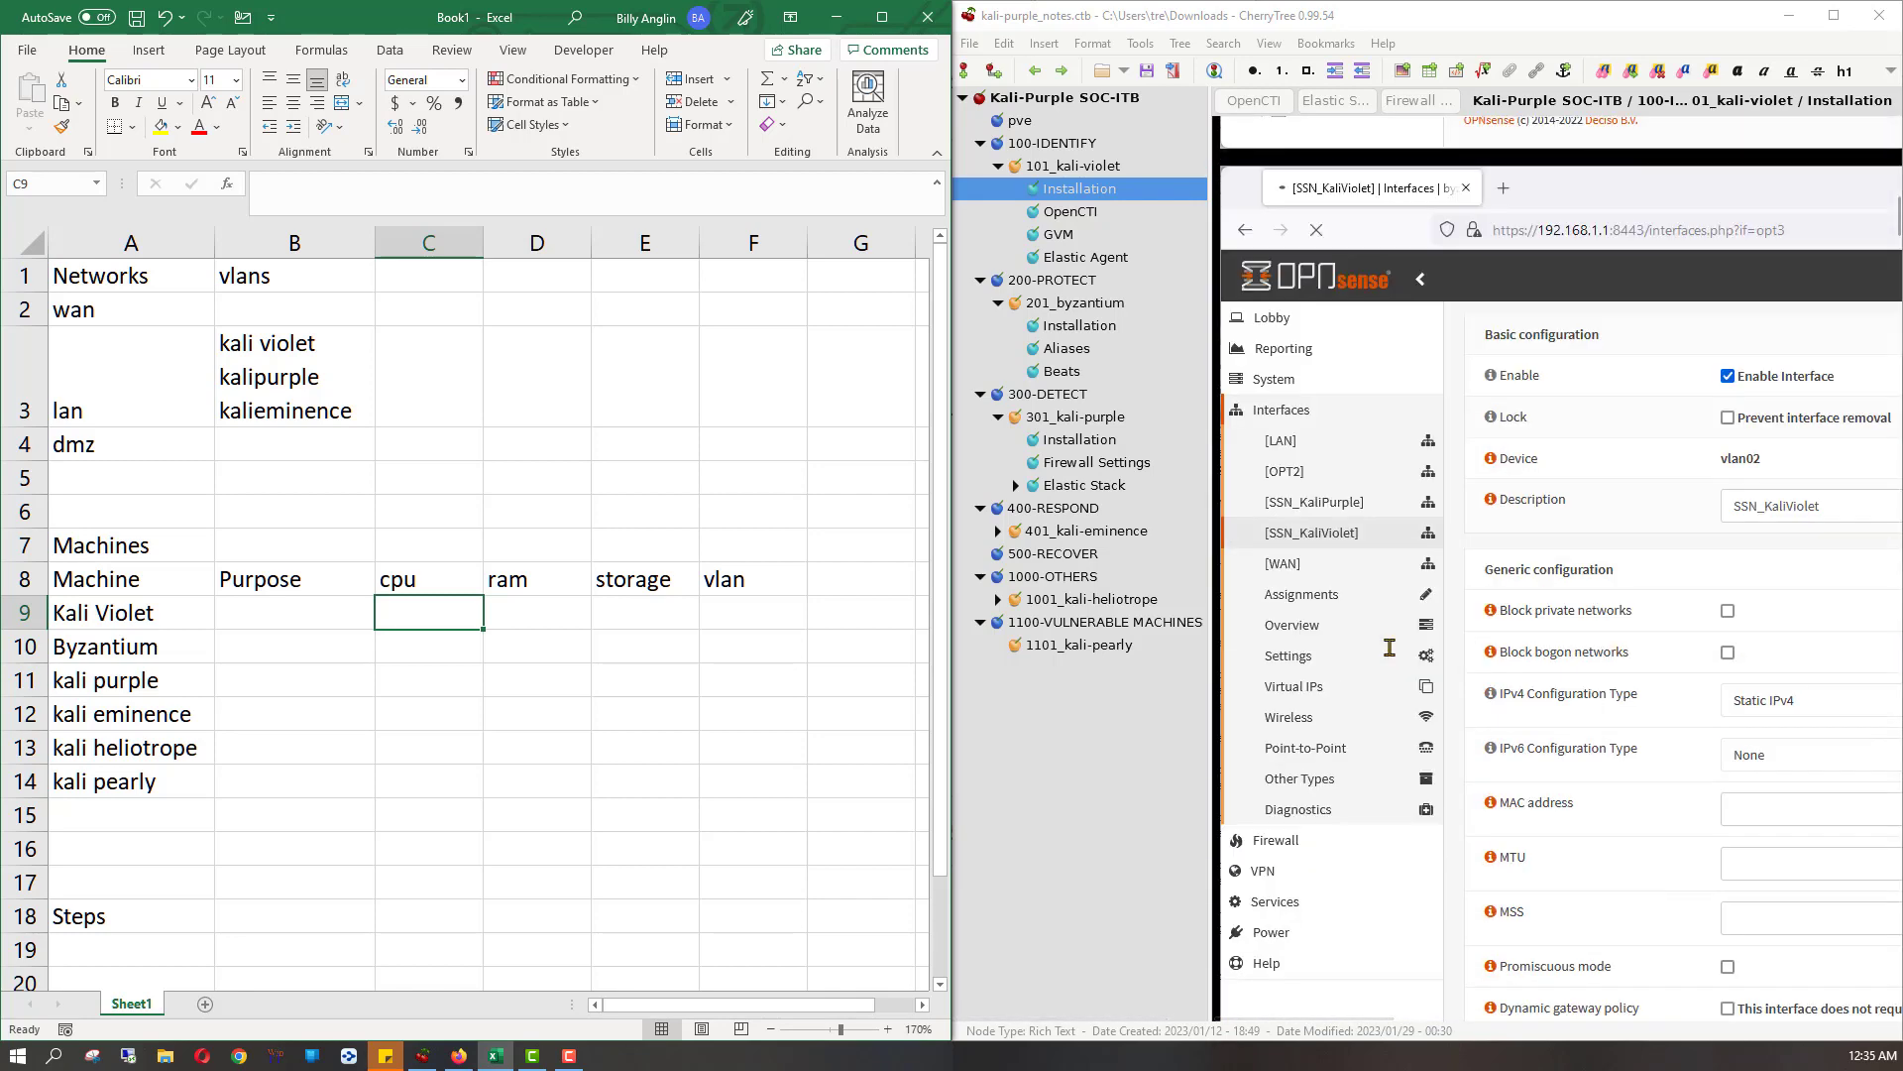
scroll(1389, 647, "down", 12)
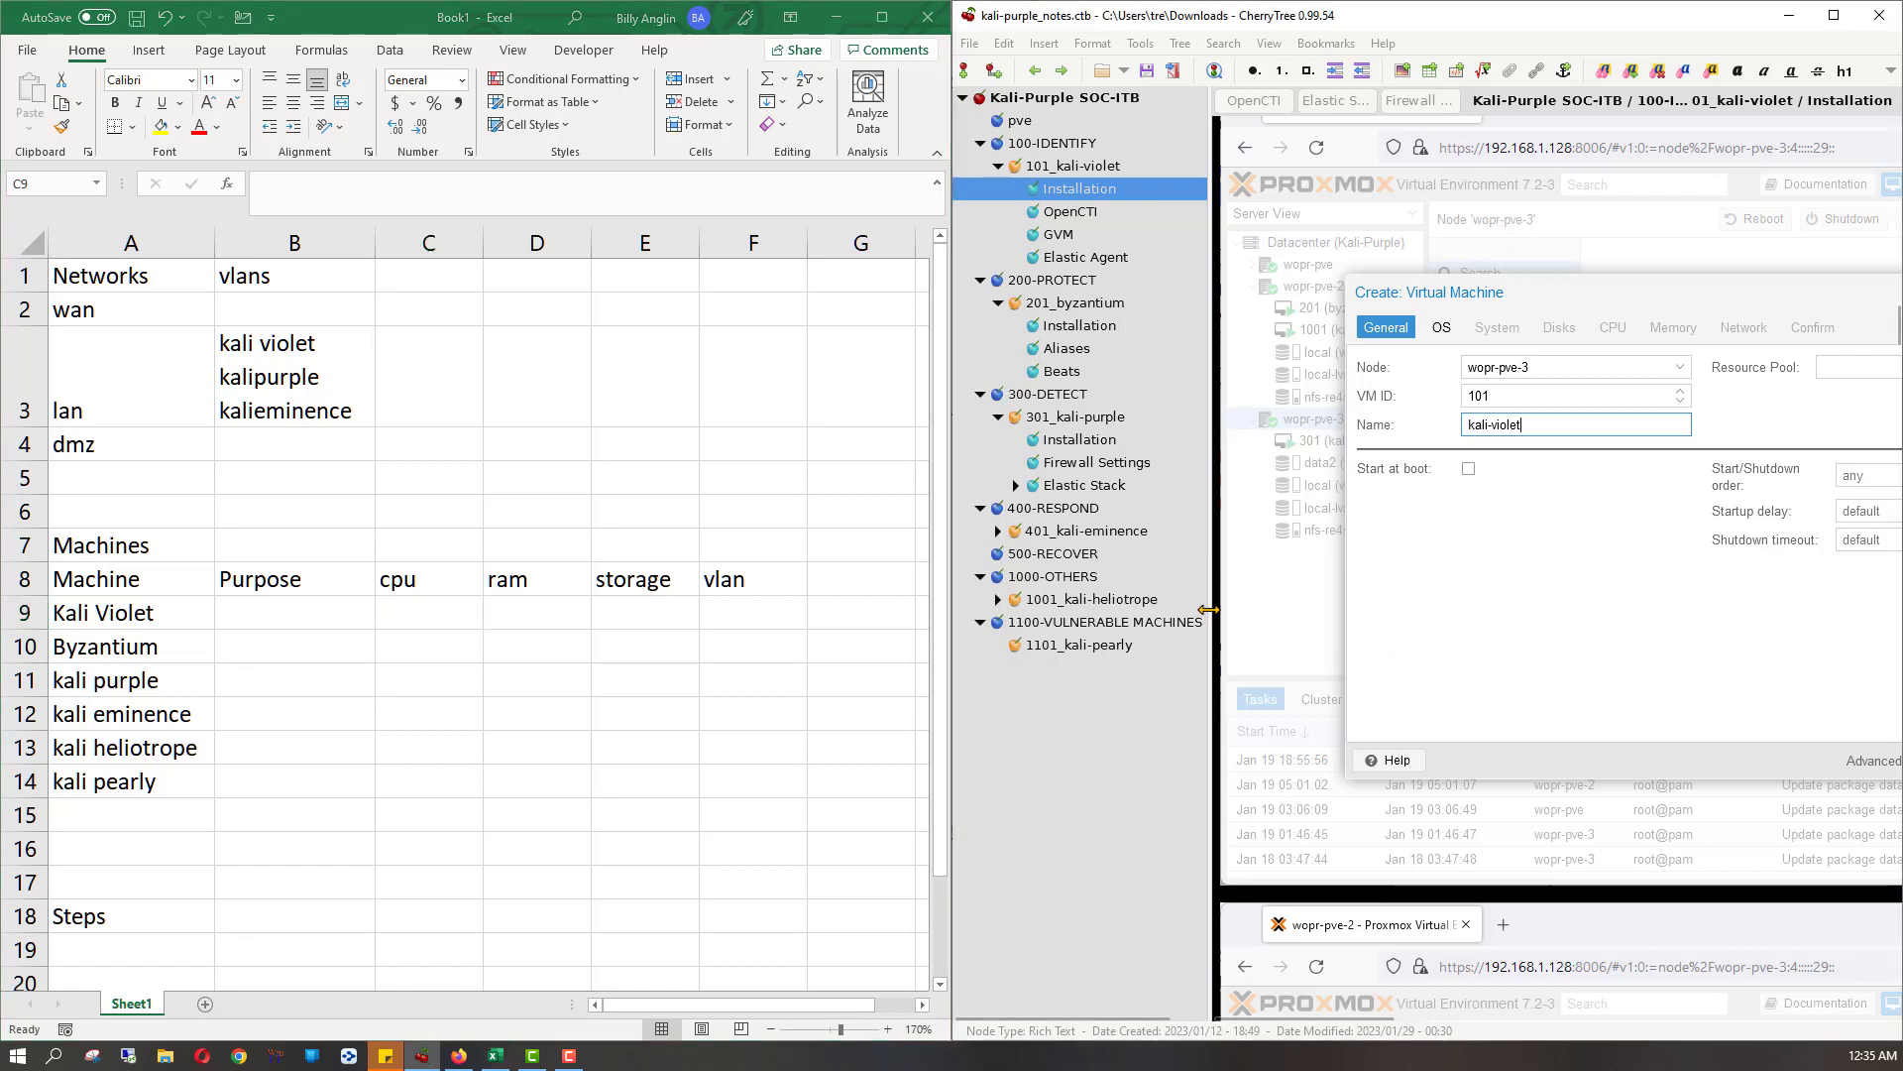
left_click_drag(1212, 622, 1043, 624)
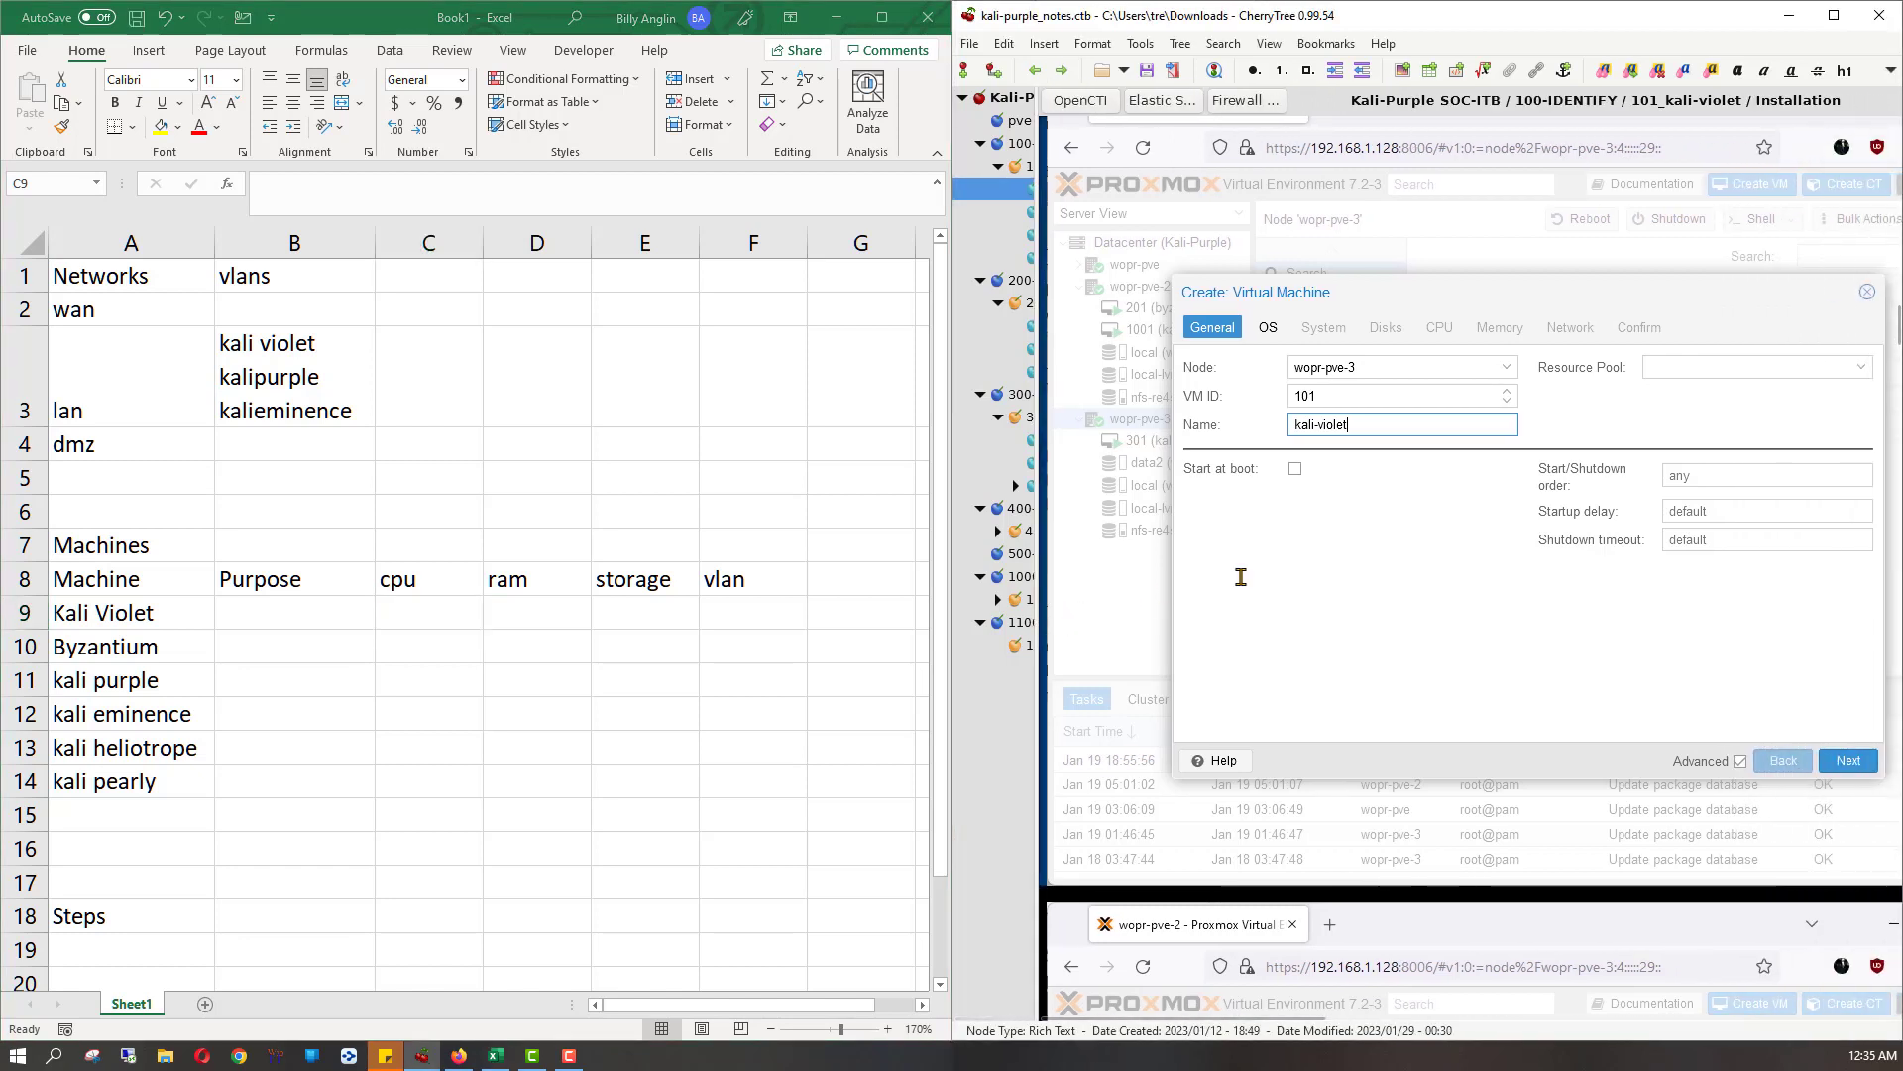
left_click(1270, 47)
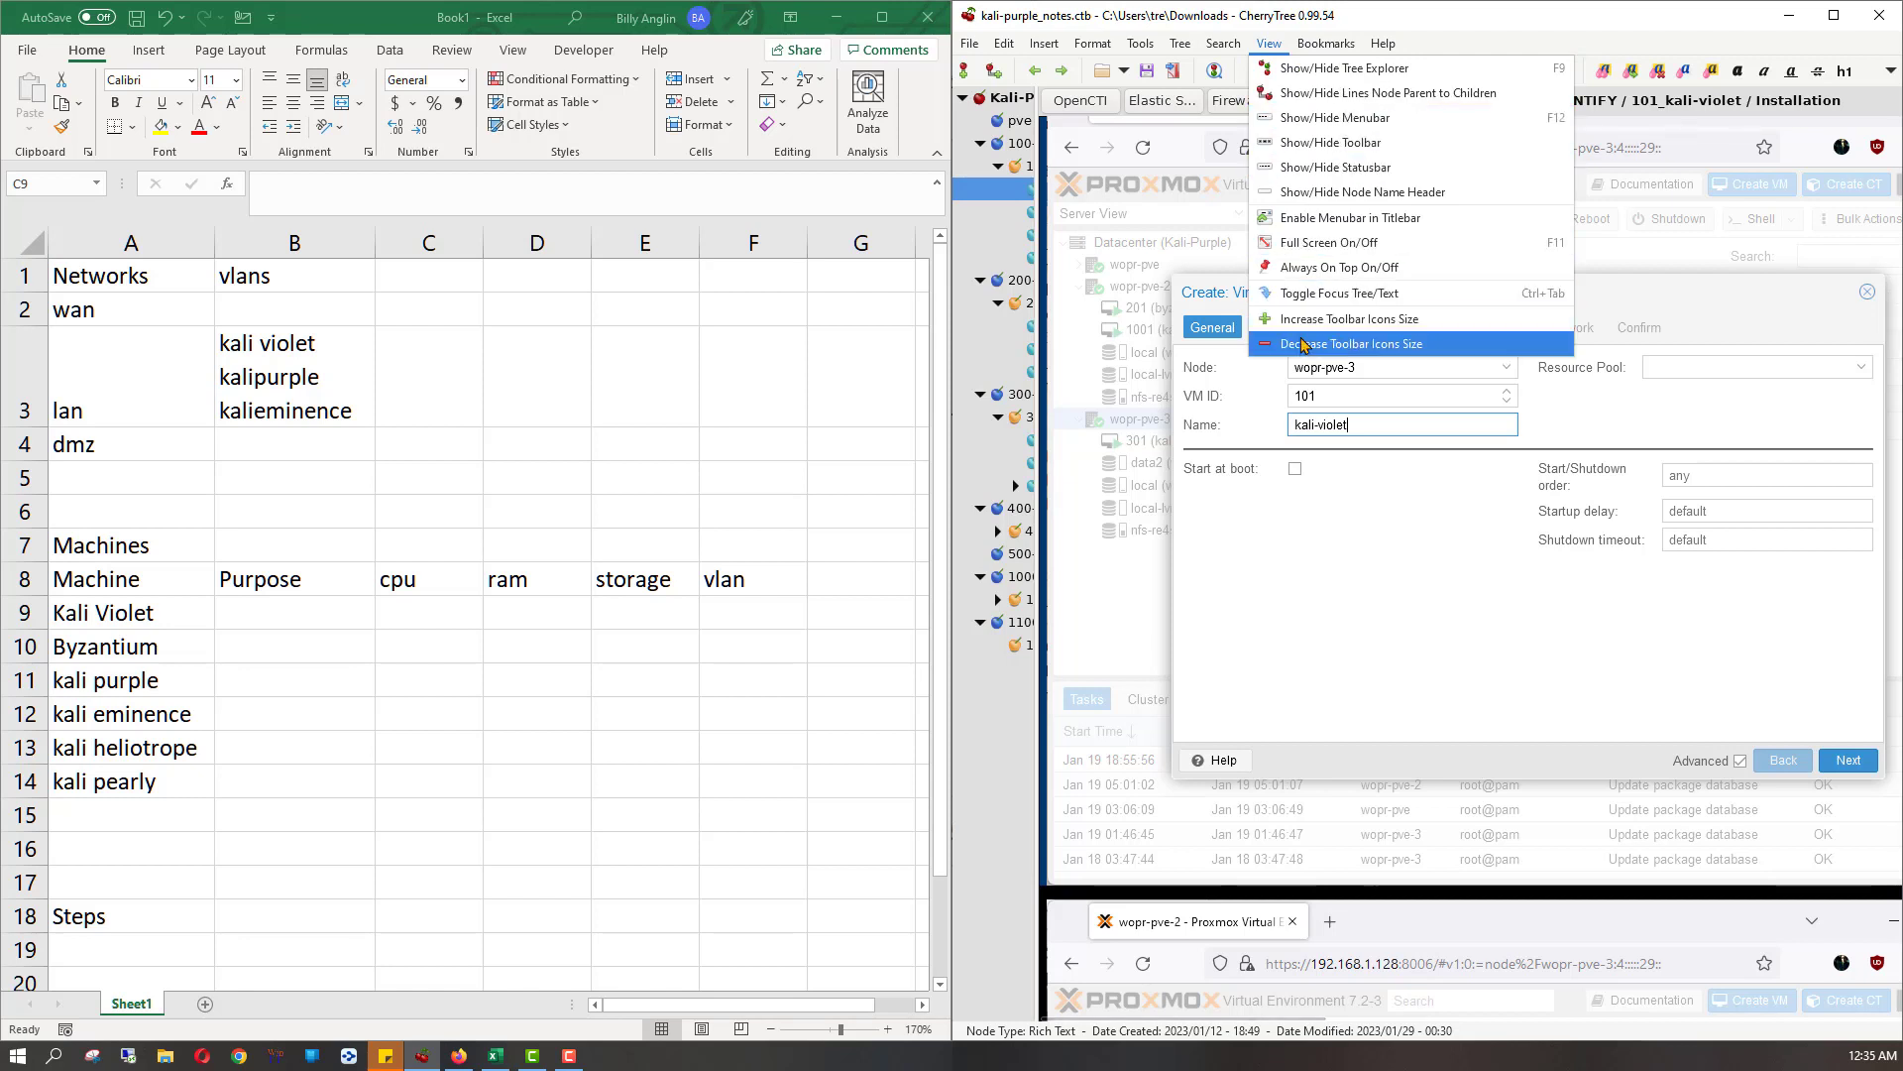
left_click(1480, 12)
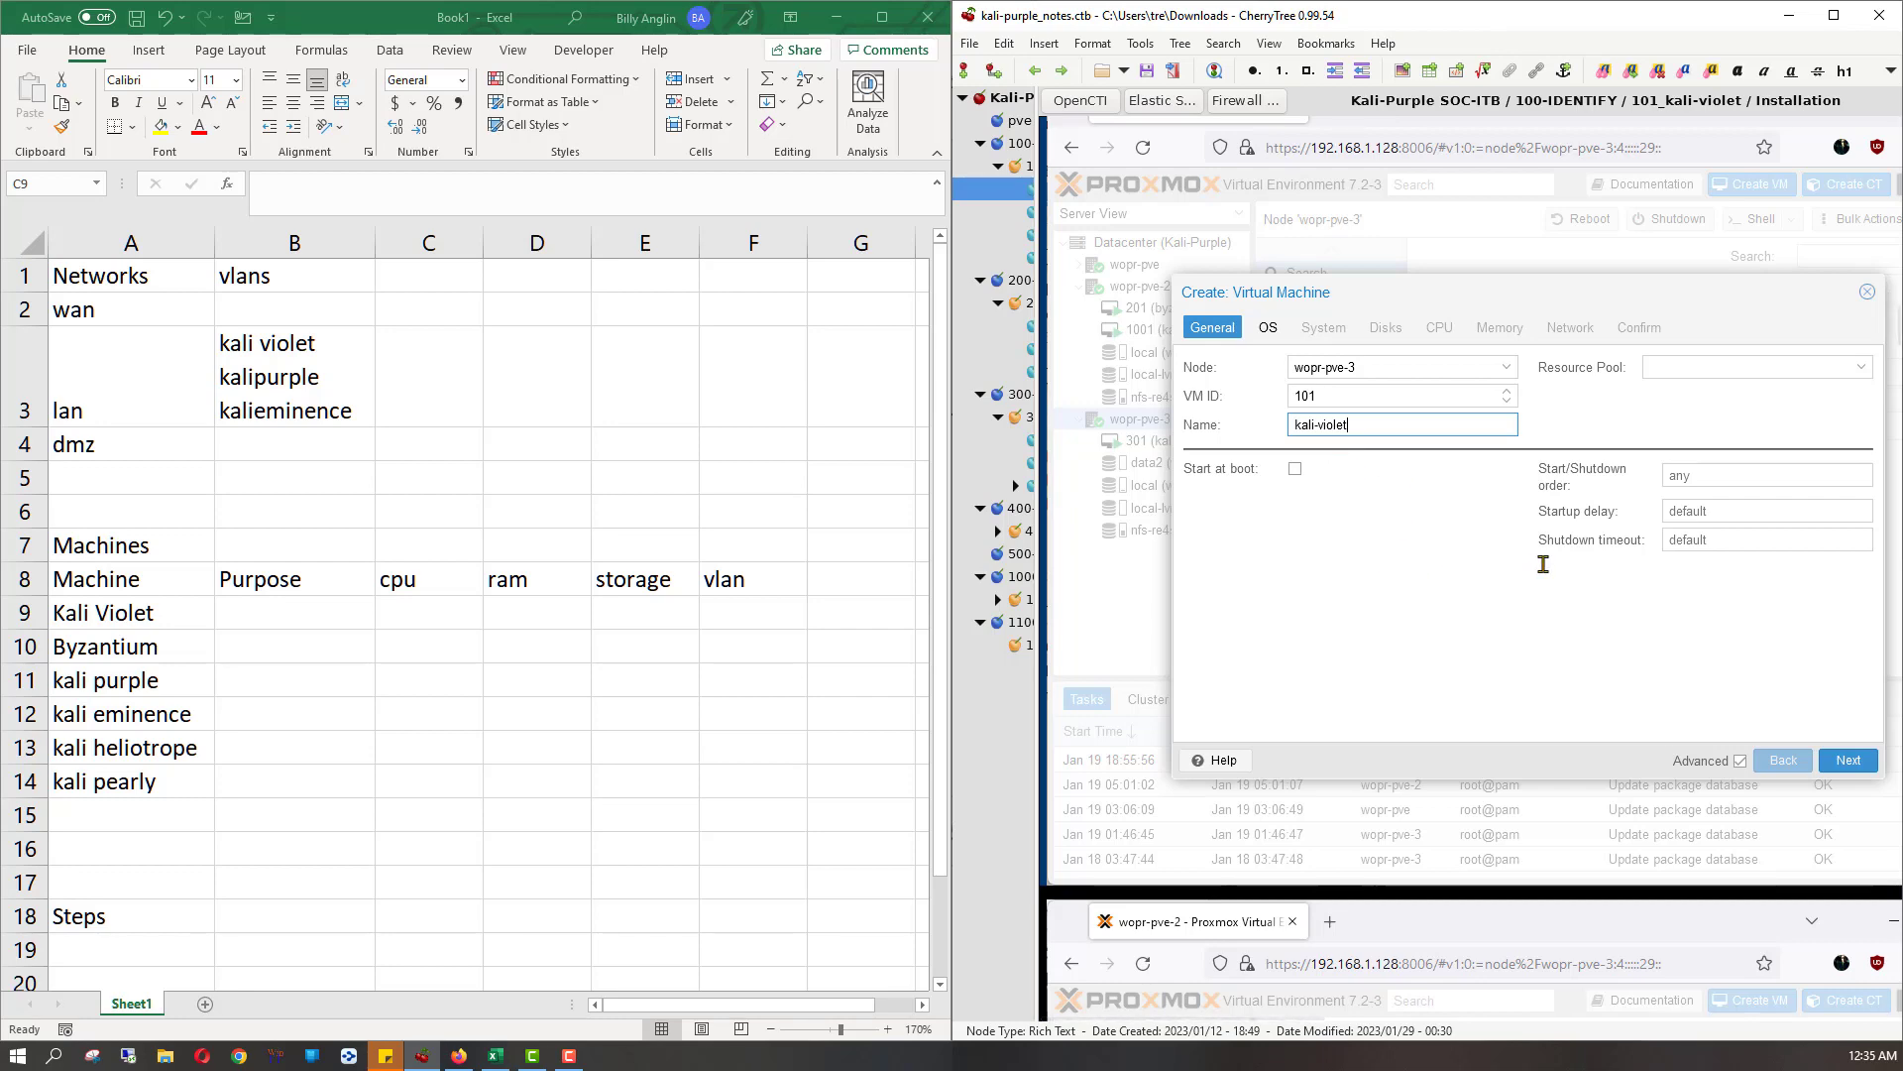
- Look up the Kali Violet disk size in the installation notes and enter 128GB as its storage in E9
scroll(1549, 589, "down", 8)
scroll(1550, 589, "down", 5)
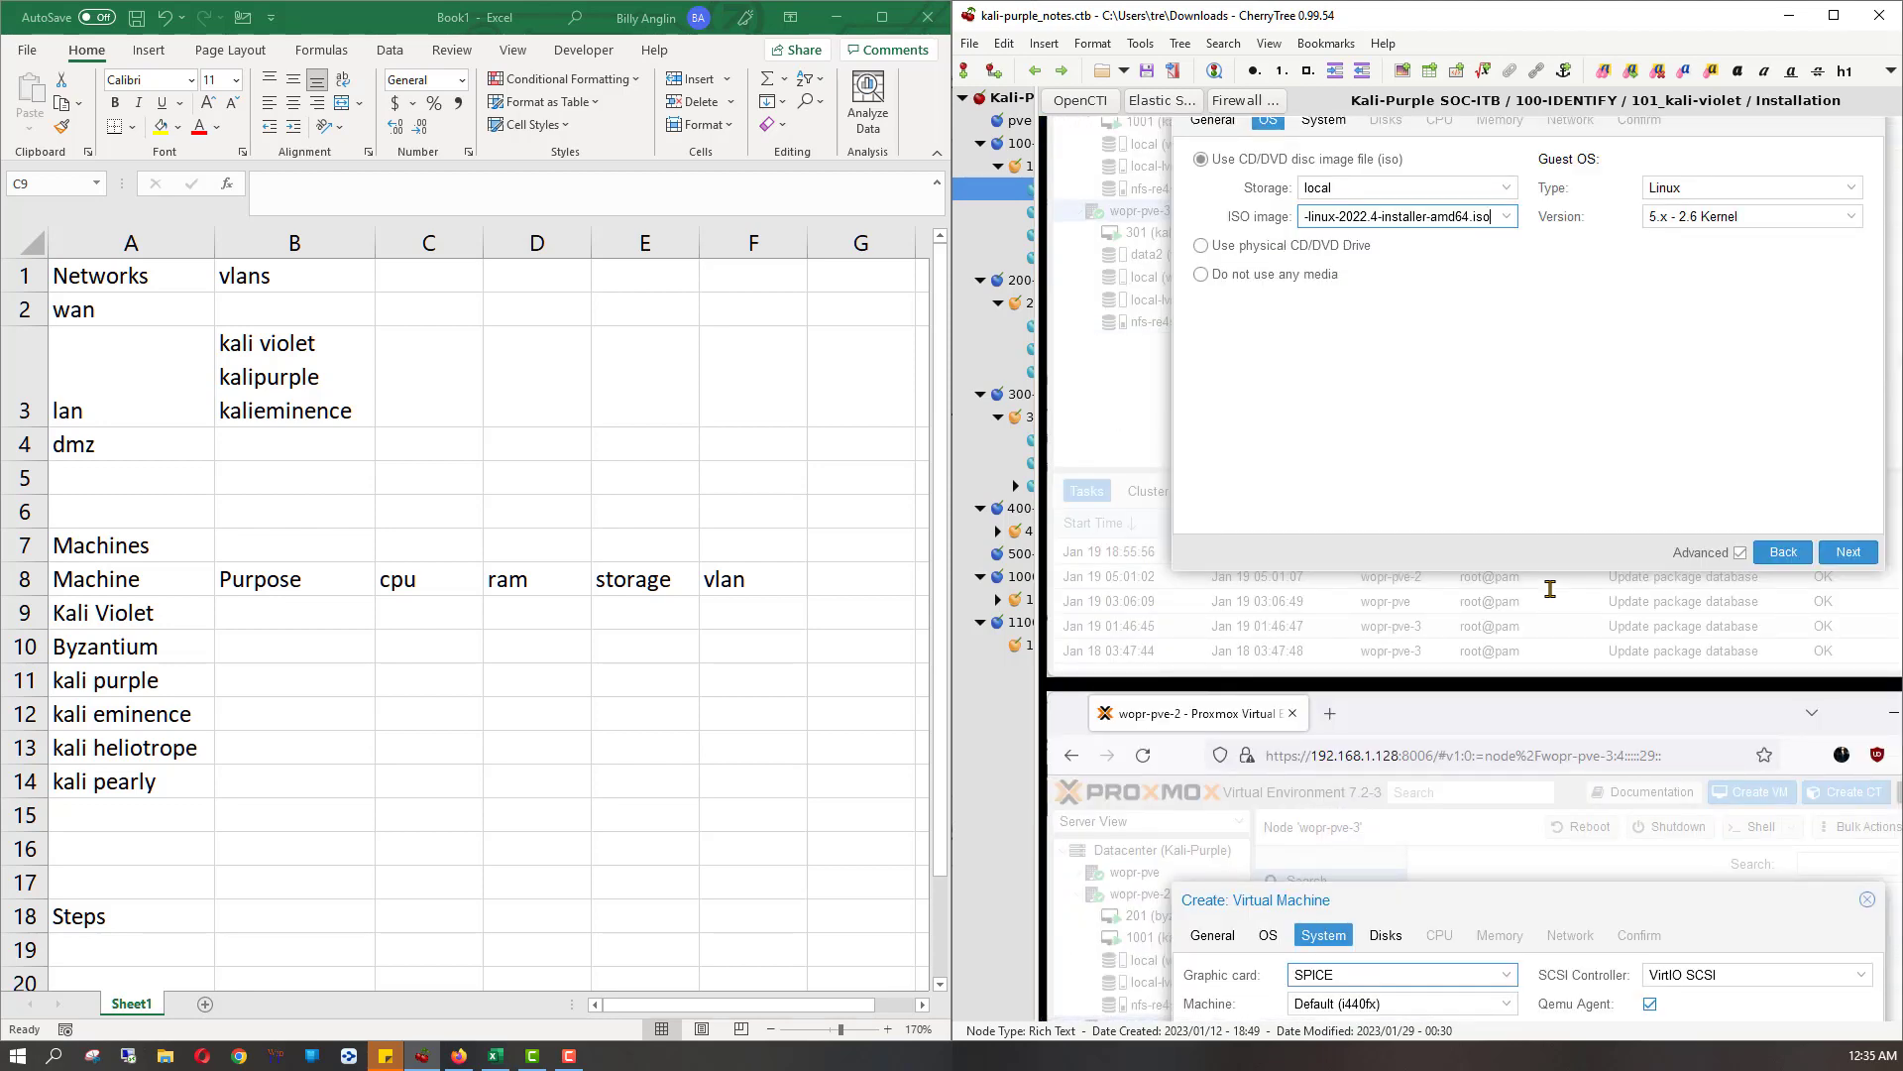
scroll(1550, 589, "down", 15)
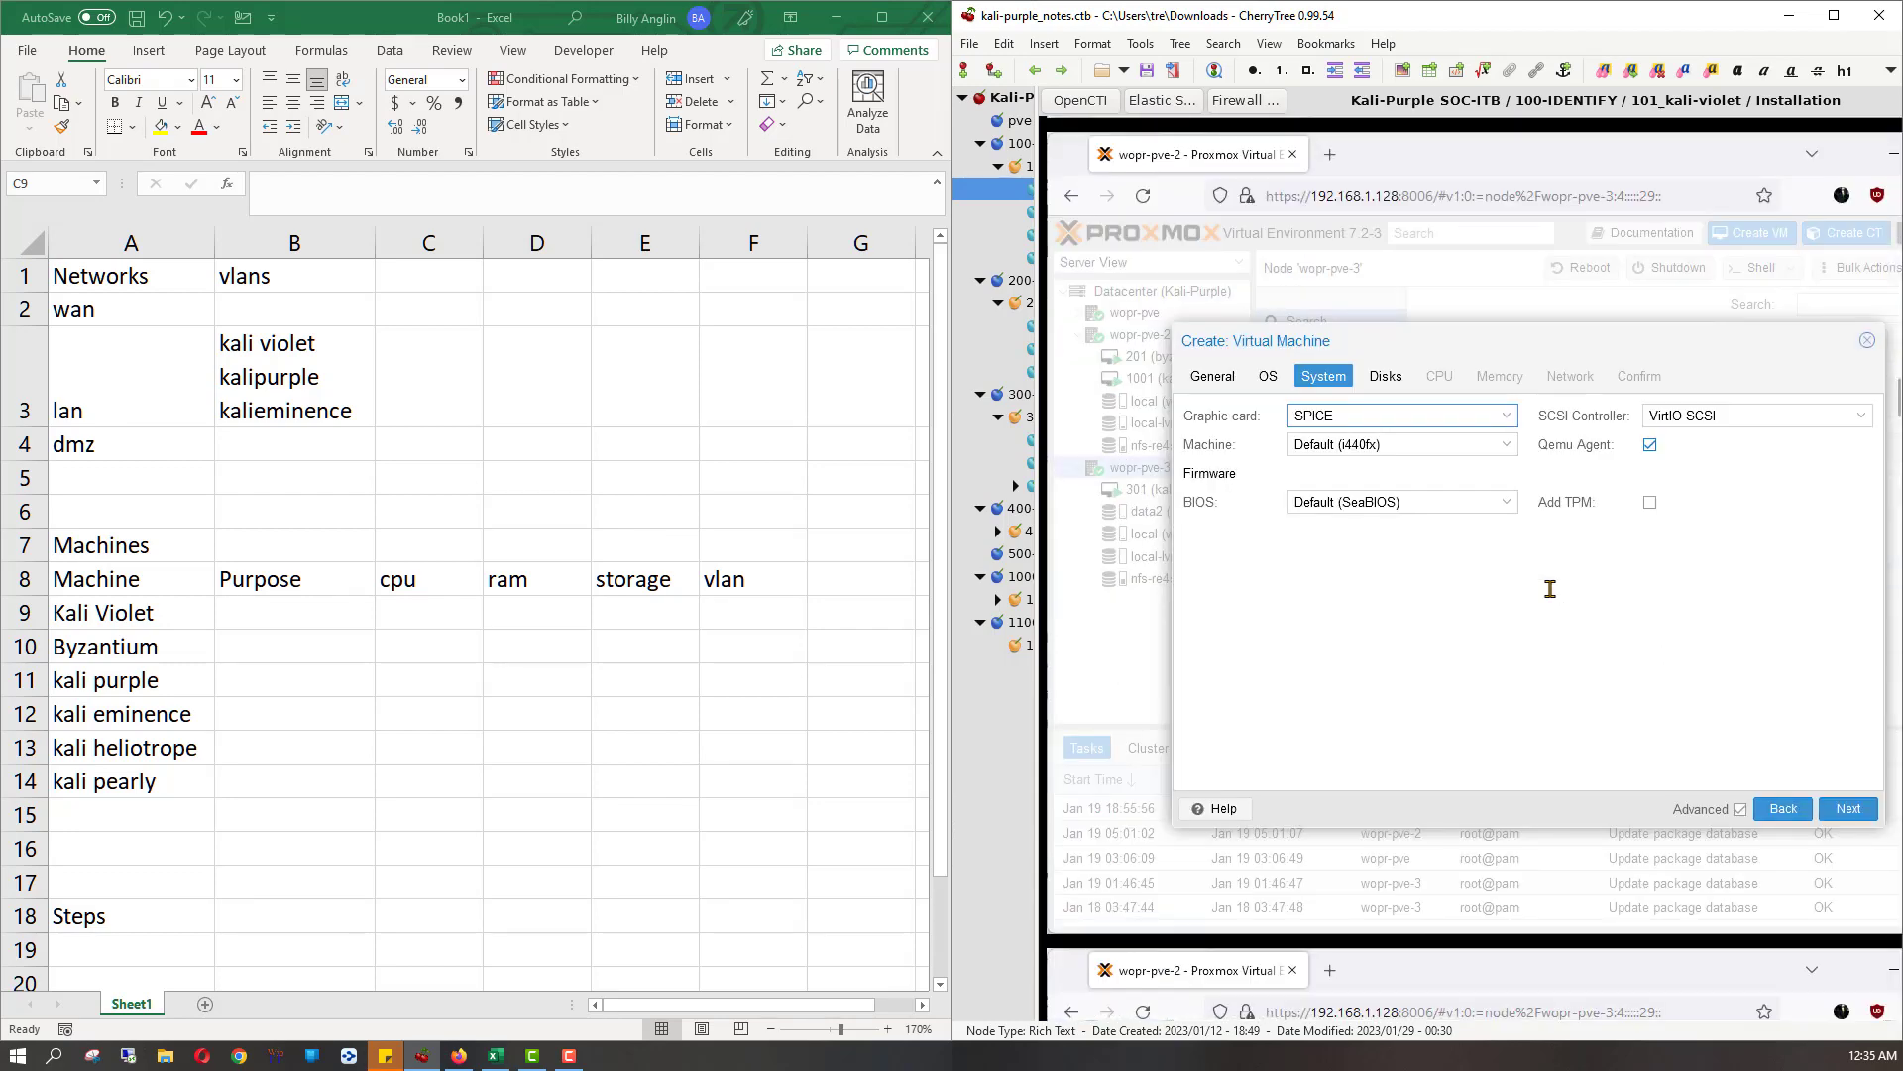
scroll(1549, 589, "down", 12)
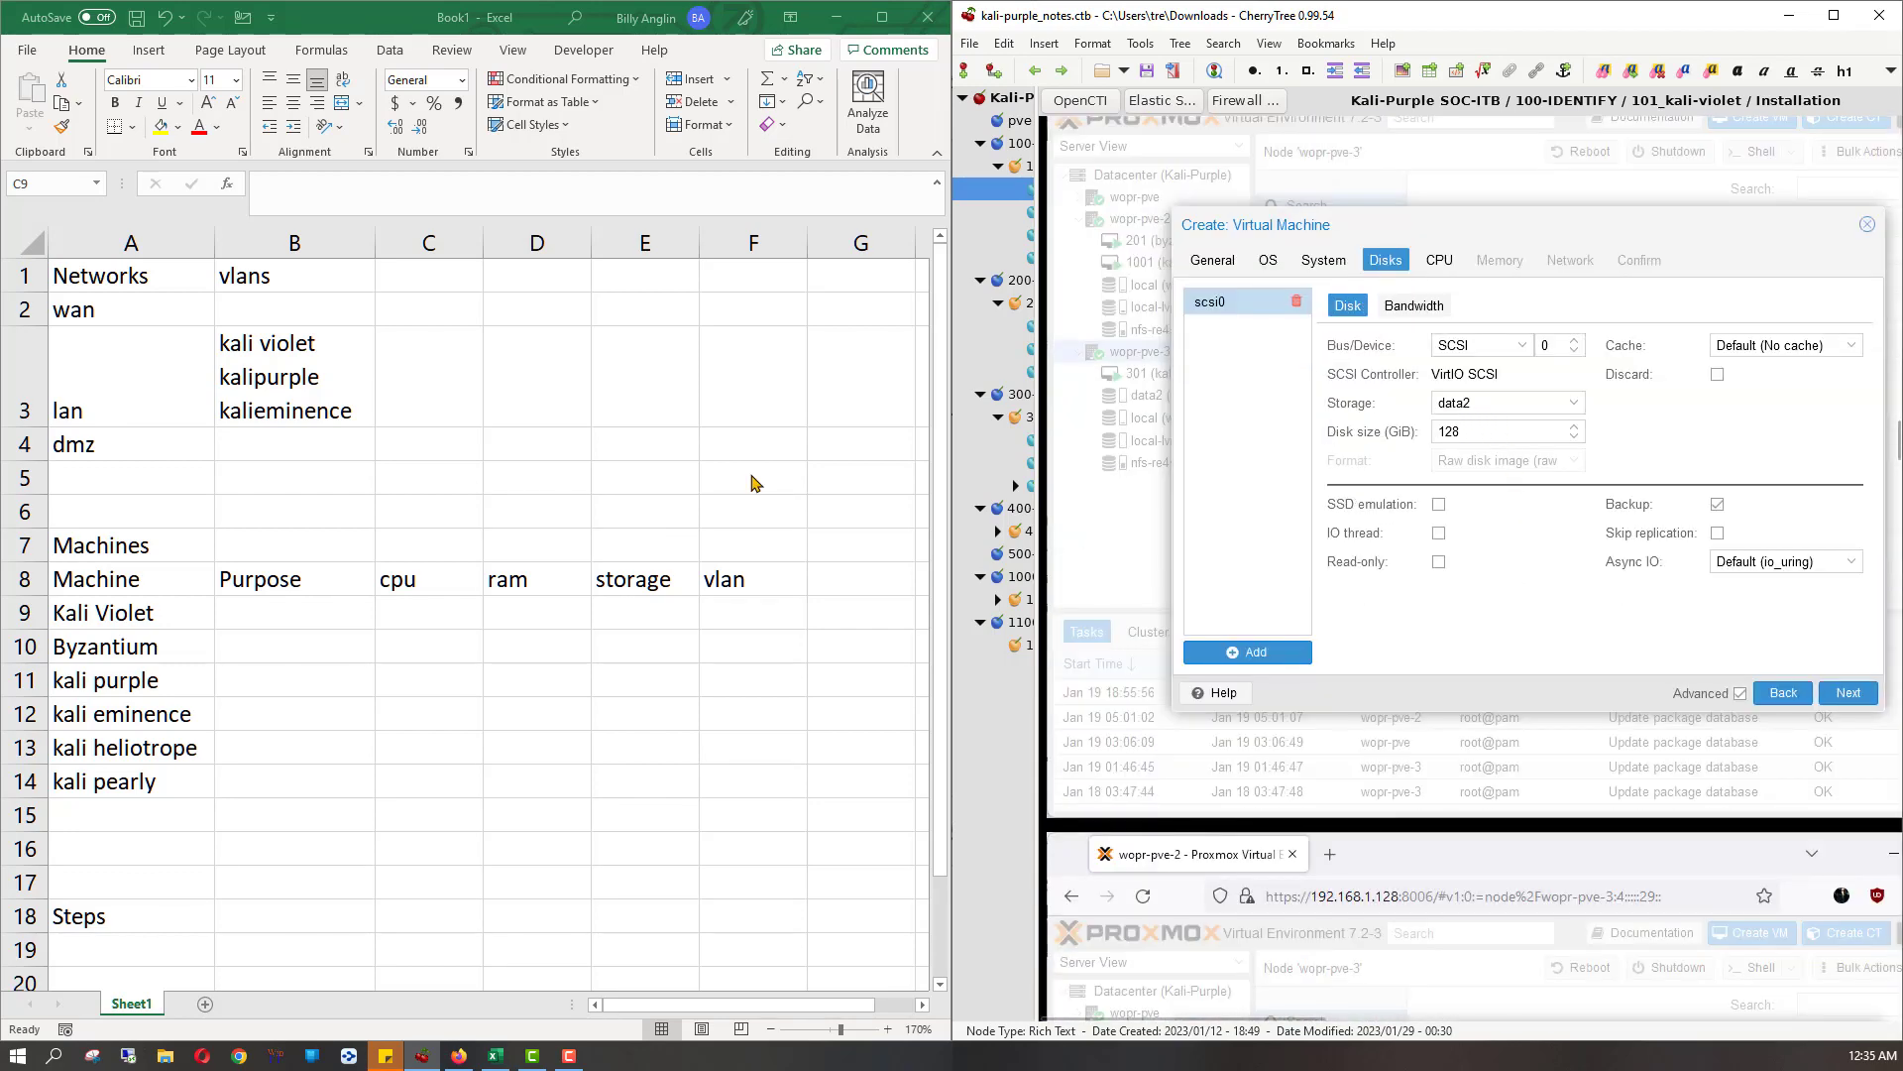
left_click(635, 624)
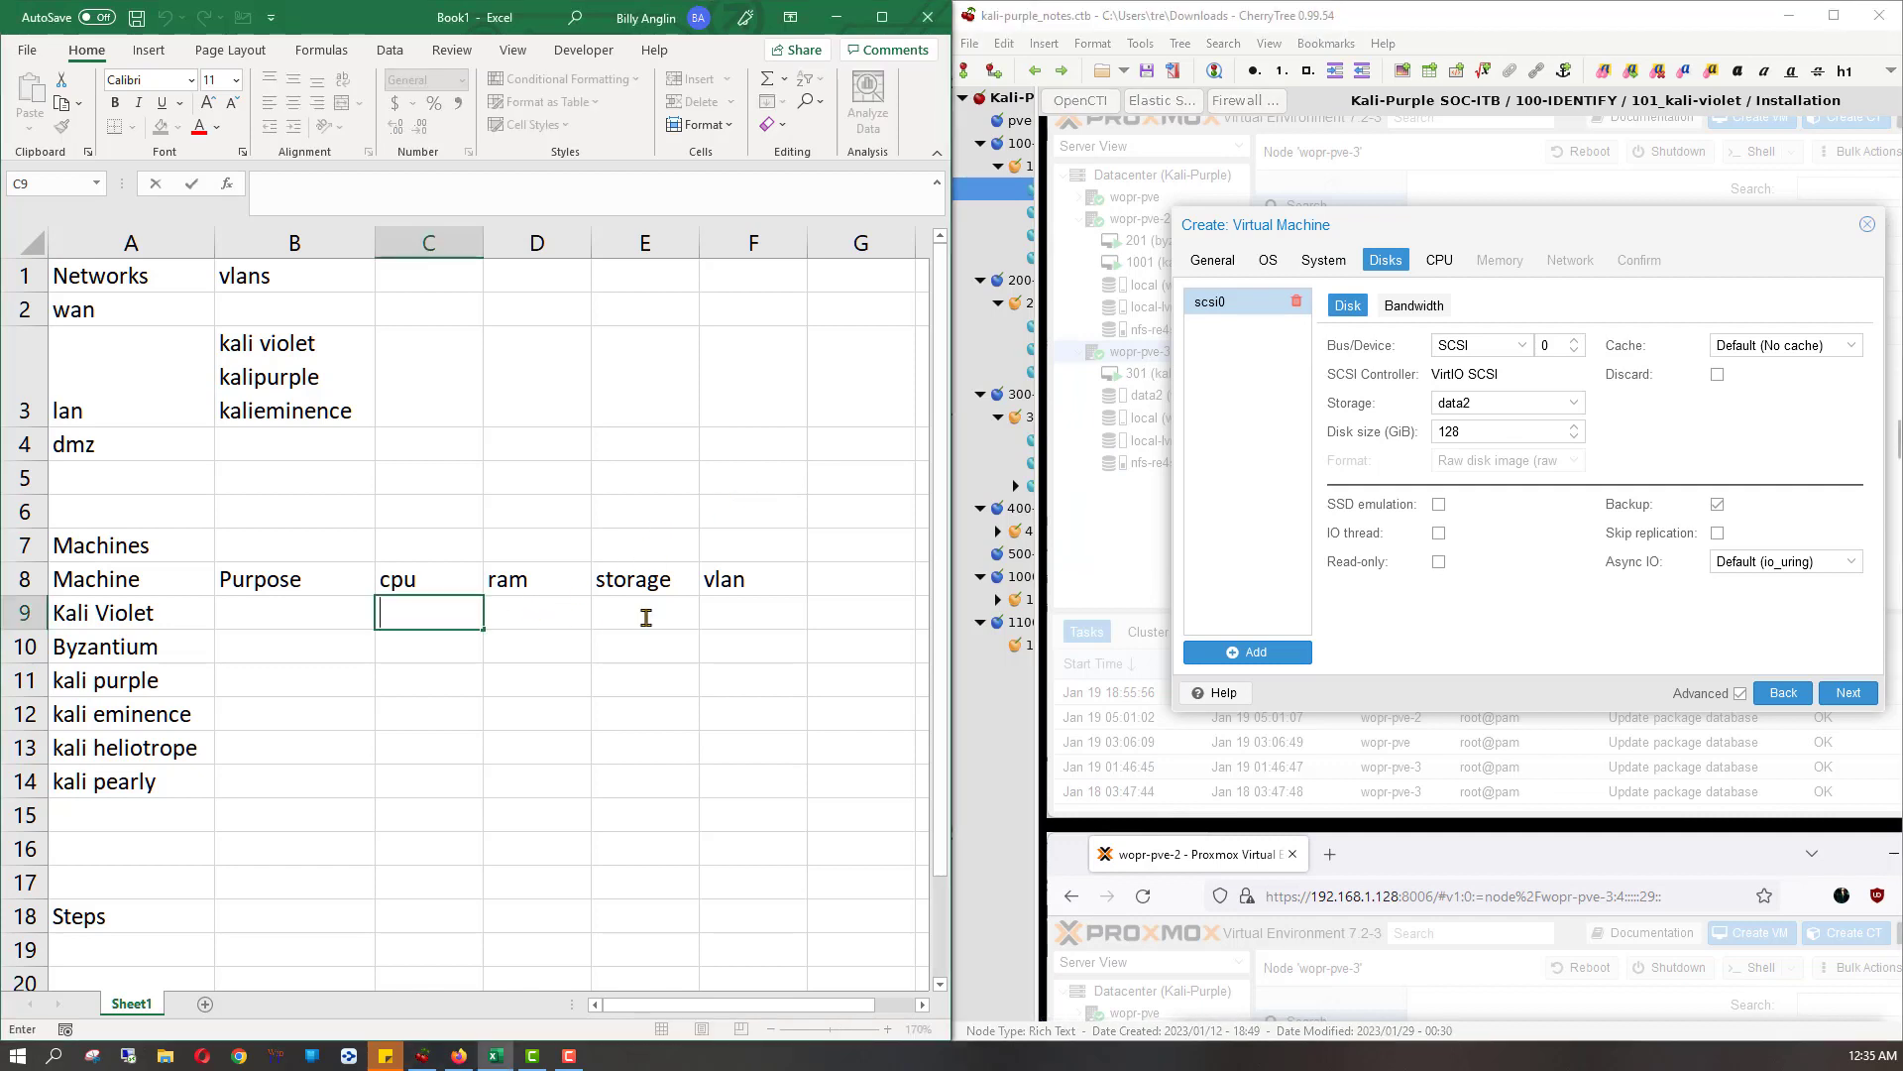
left_click(645, 617)
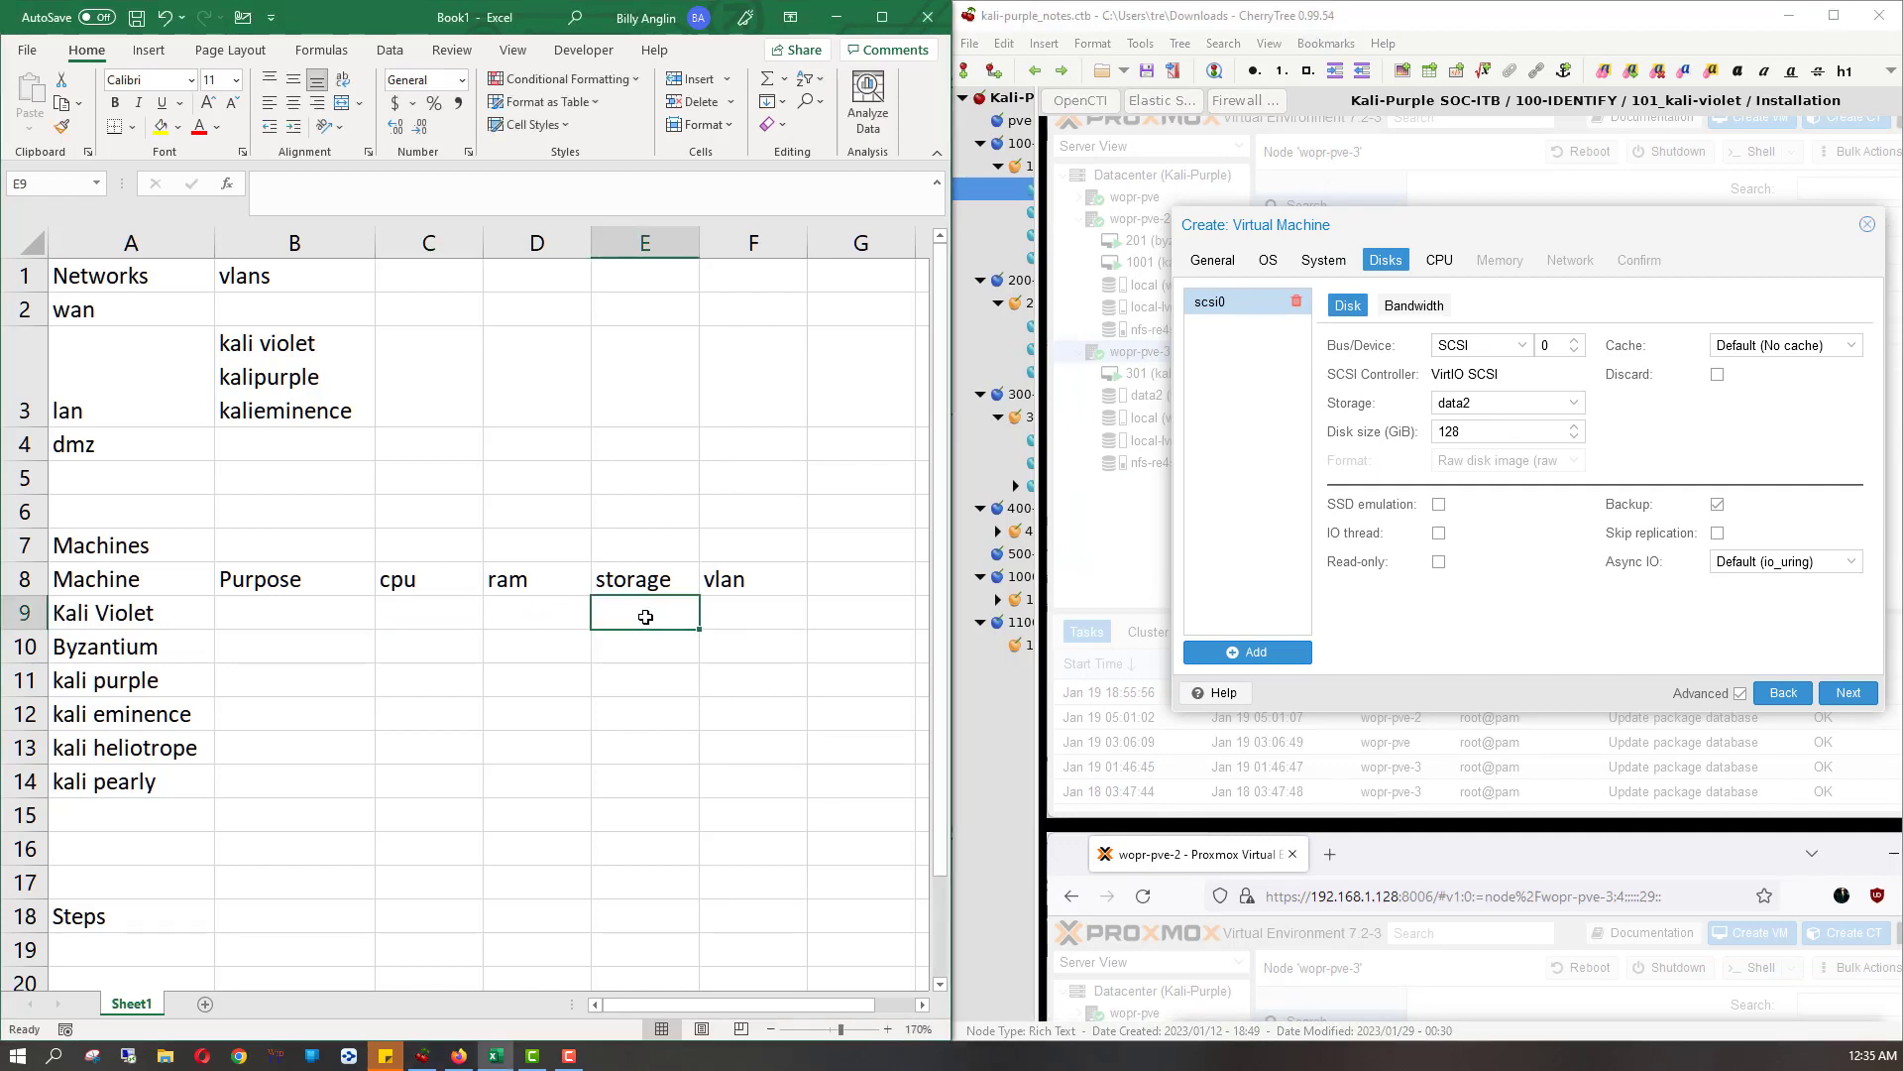
type("128")
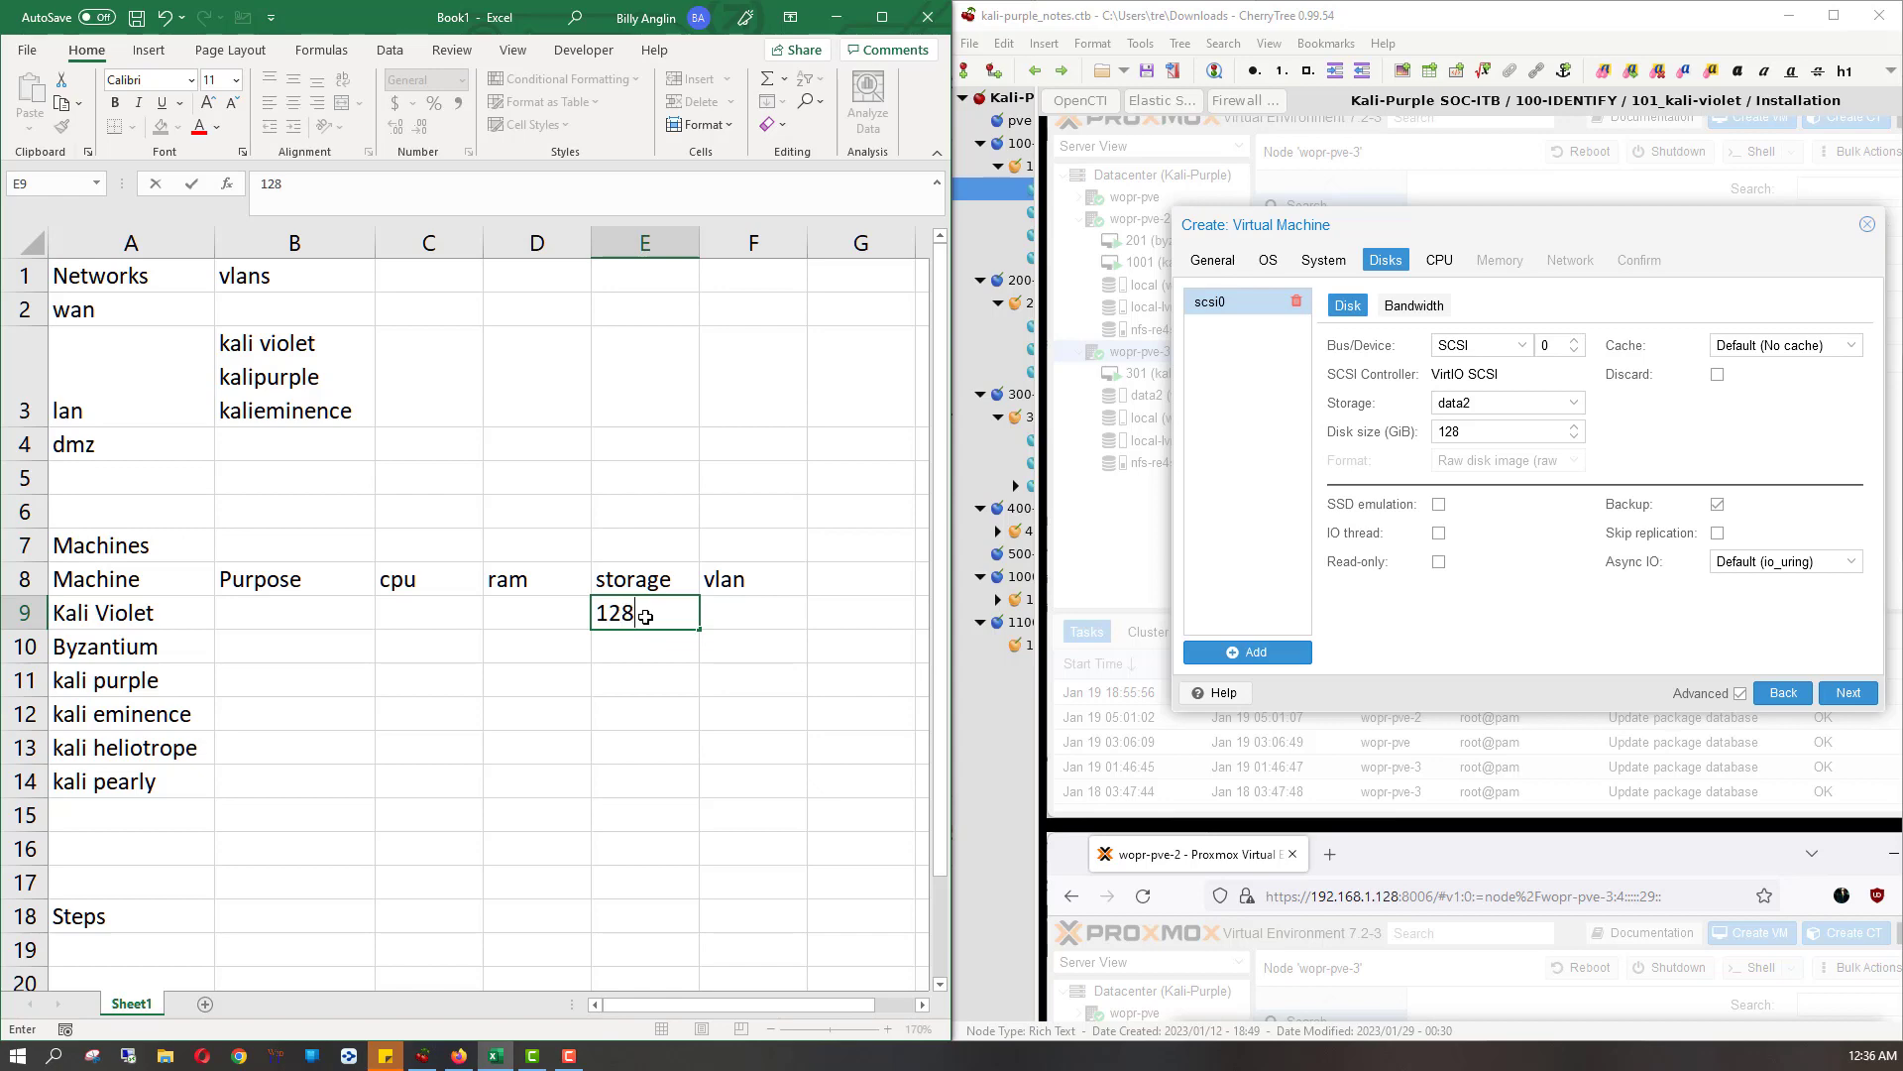
type("GB")
key("Return")
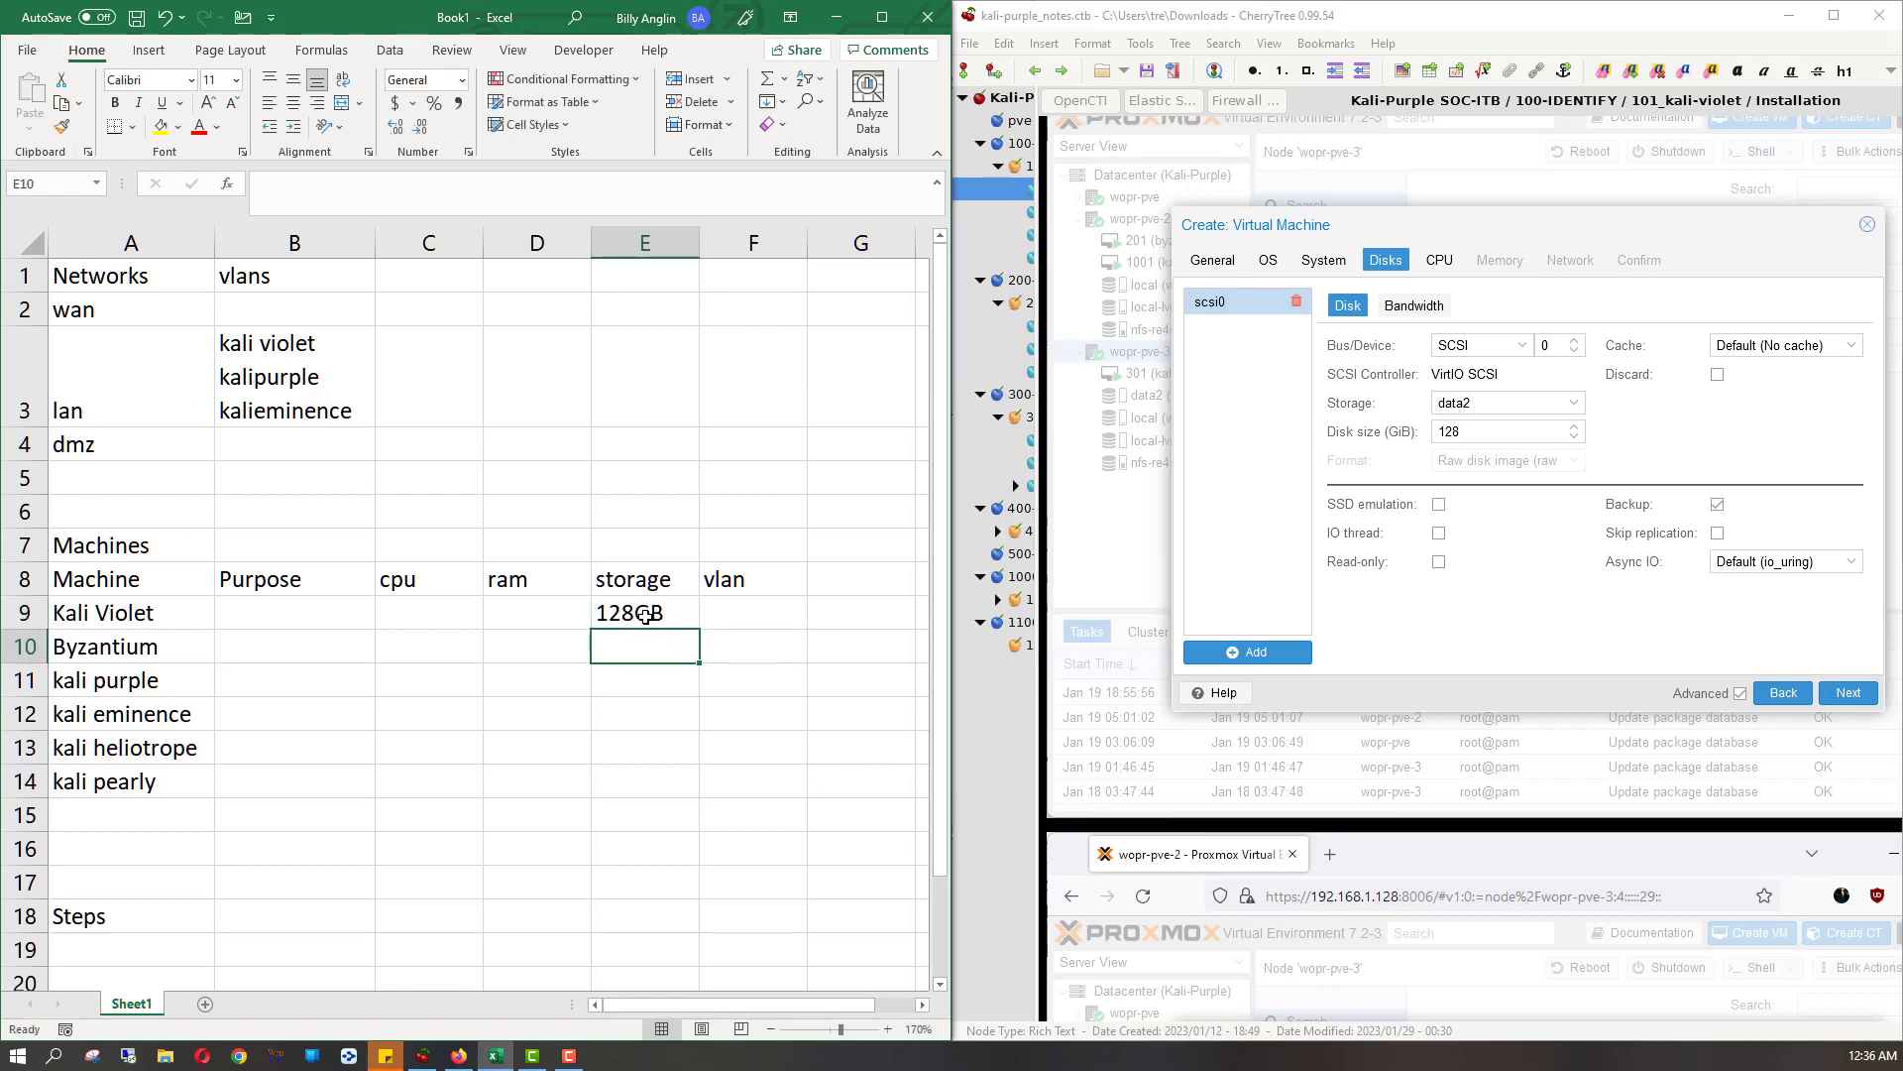
- Look up the core count in the notes' CPU settings and enter 4 as Kali Violet's cpu in C9
key("Up")
key("Left")
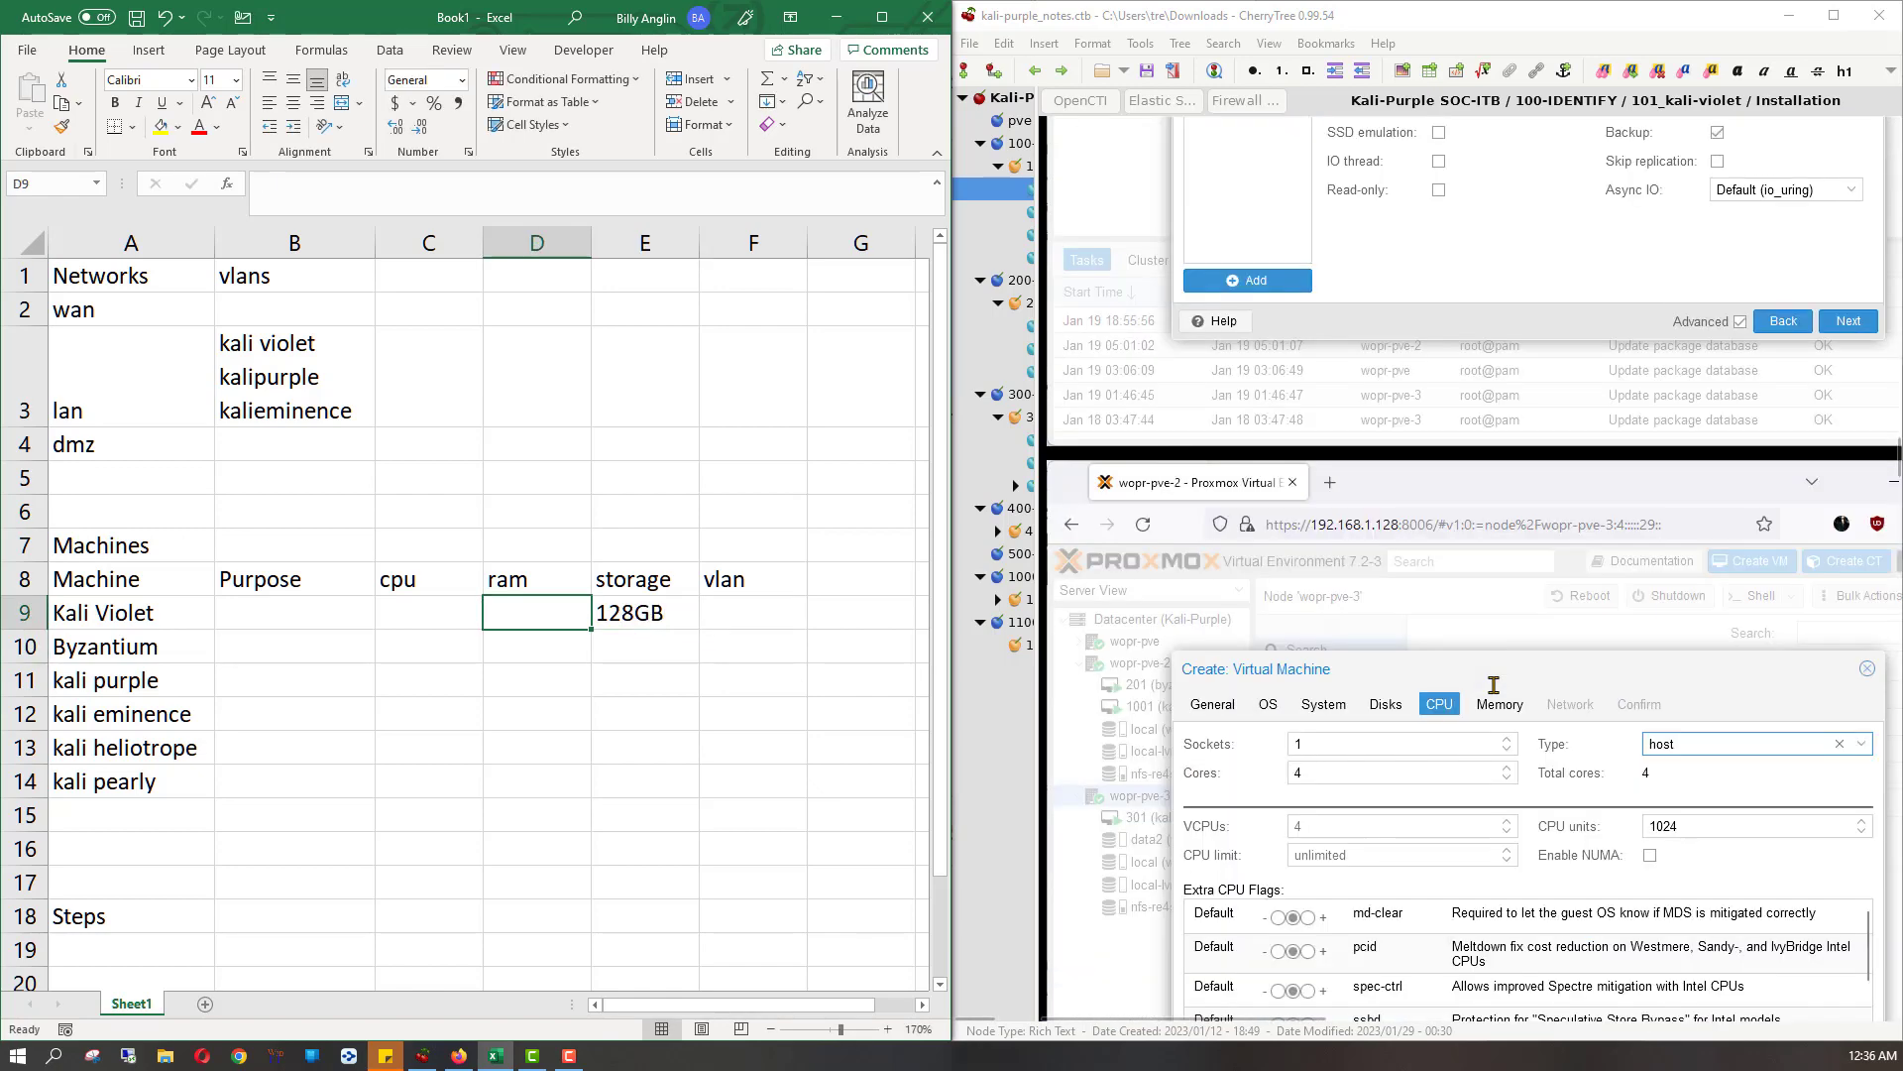
scroll(1494, 685, "down", 5)
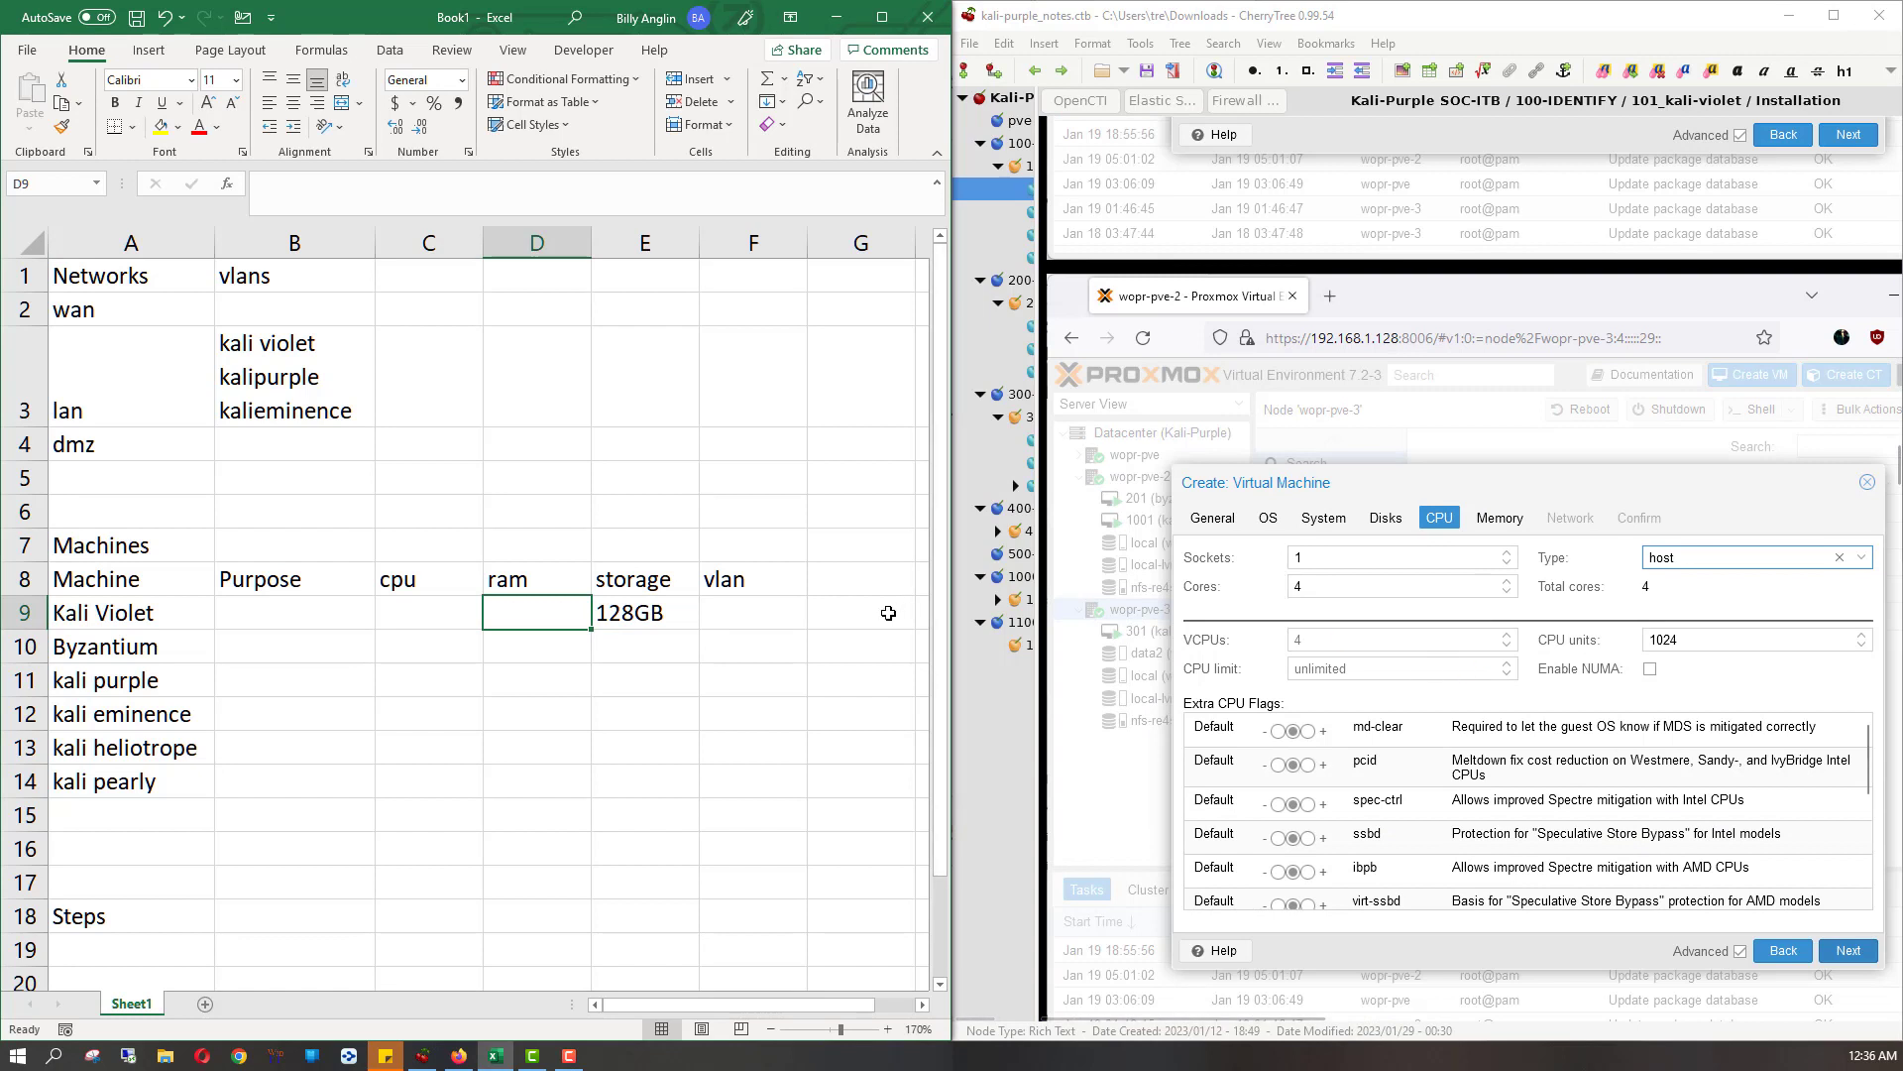
left_click(431, 612)
type("4")
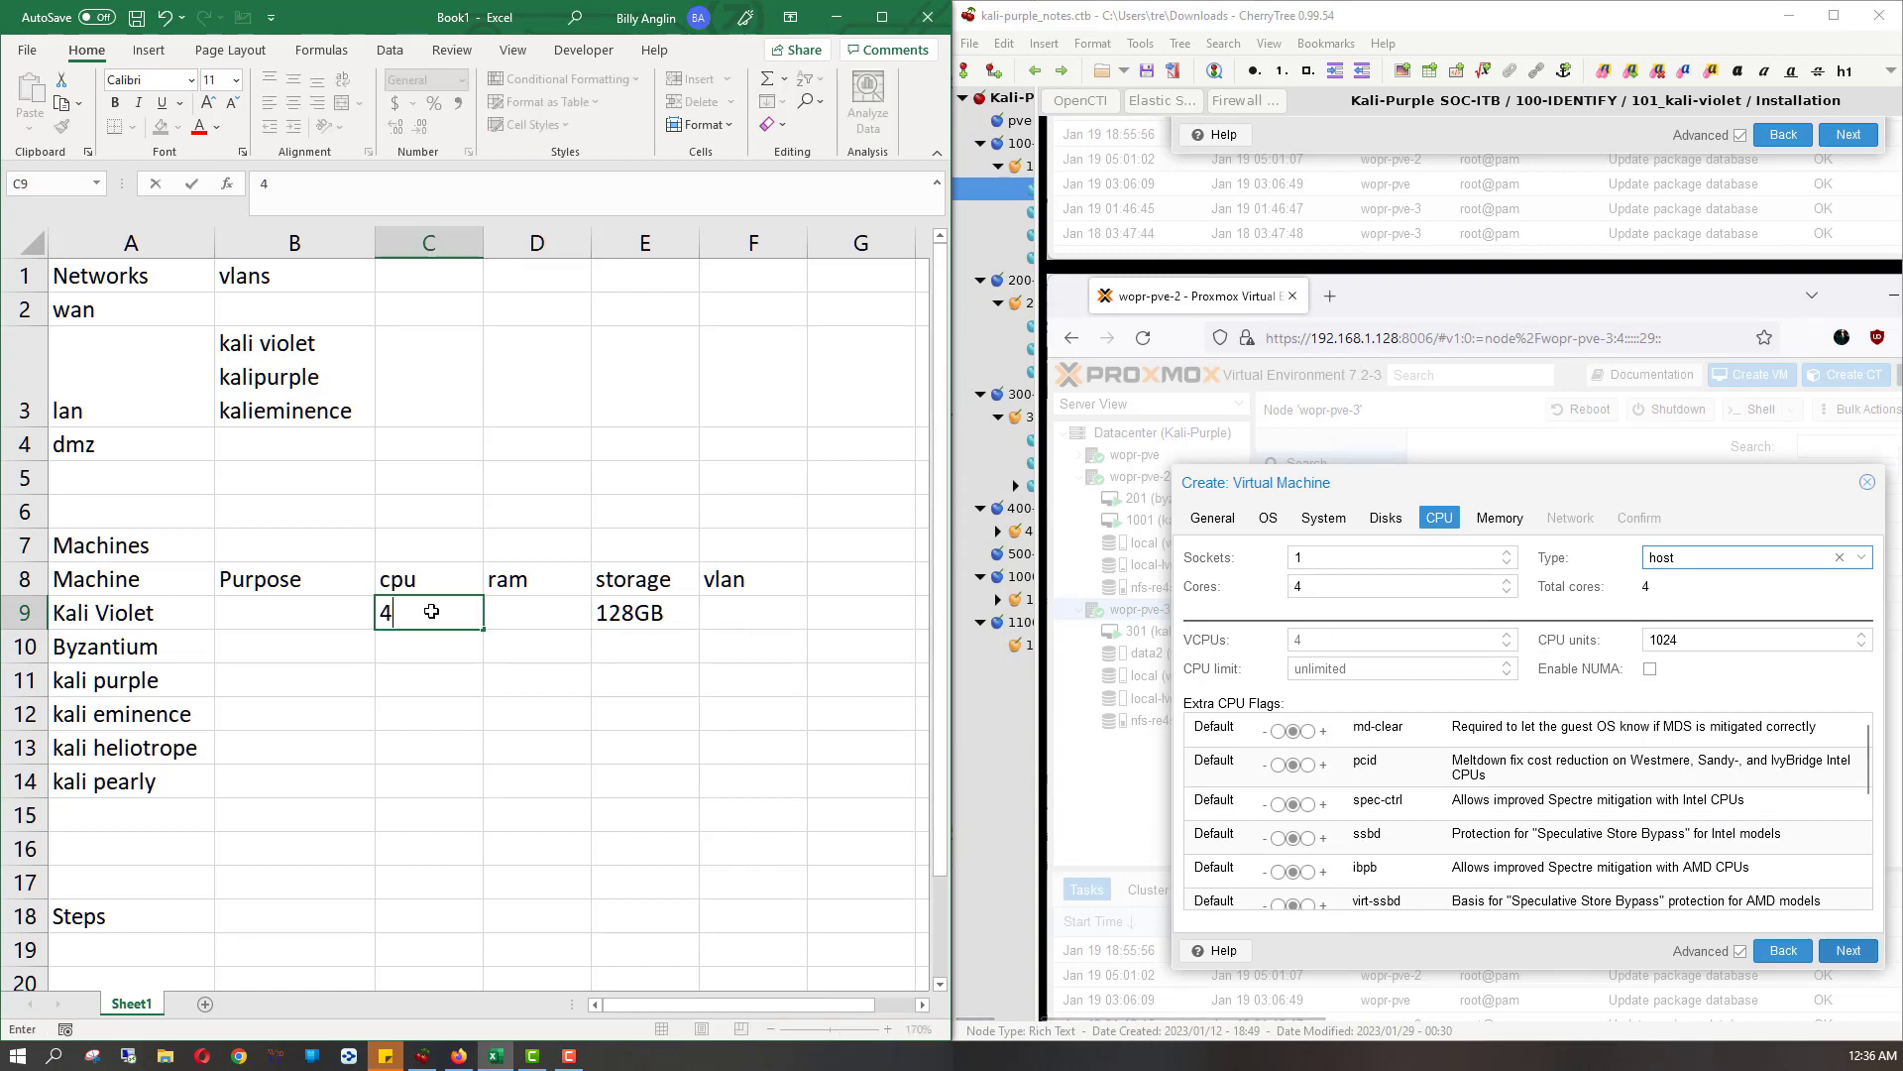
key("Return")
- Look up the memory size in the Kali Violet installation notes and enter 8192 as its ram in D9
key("Up")
key("Left")
key("Right")
key("Right")
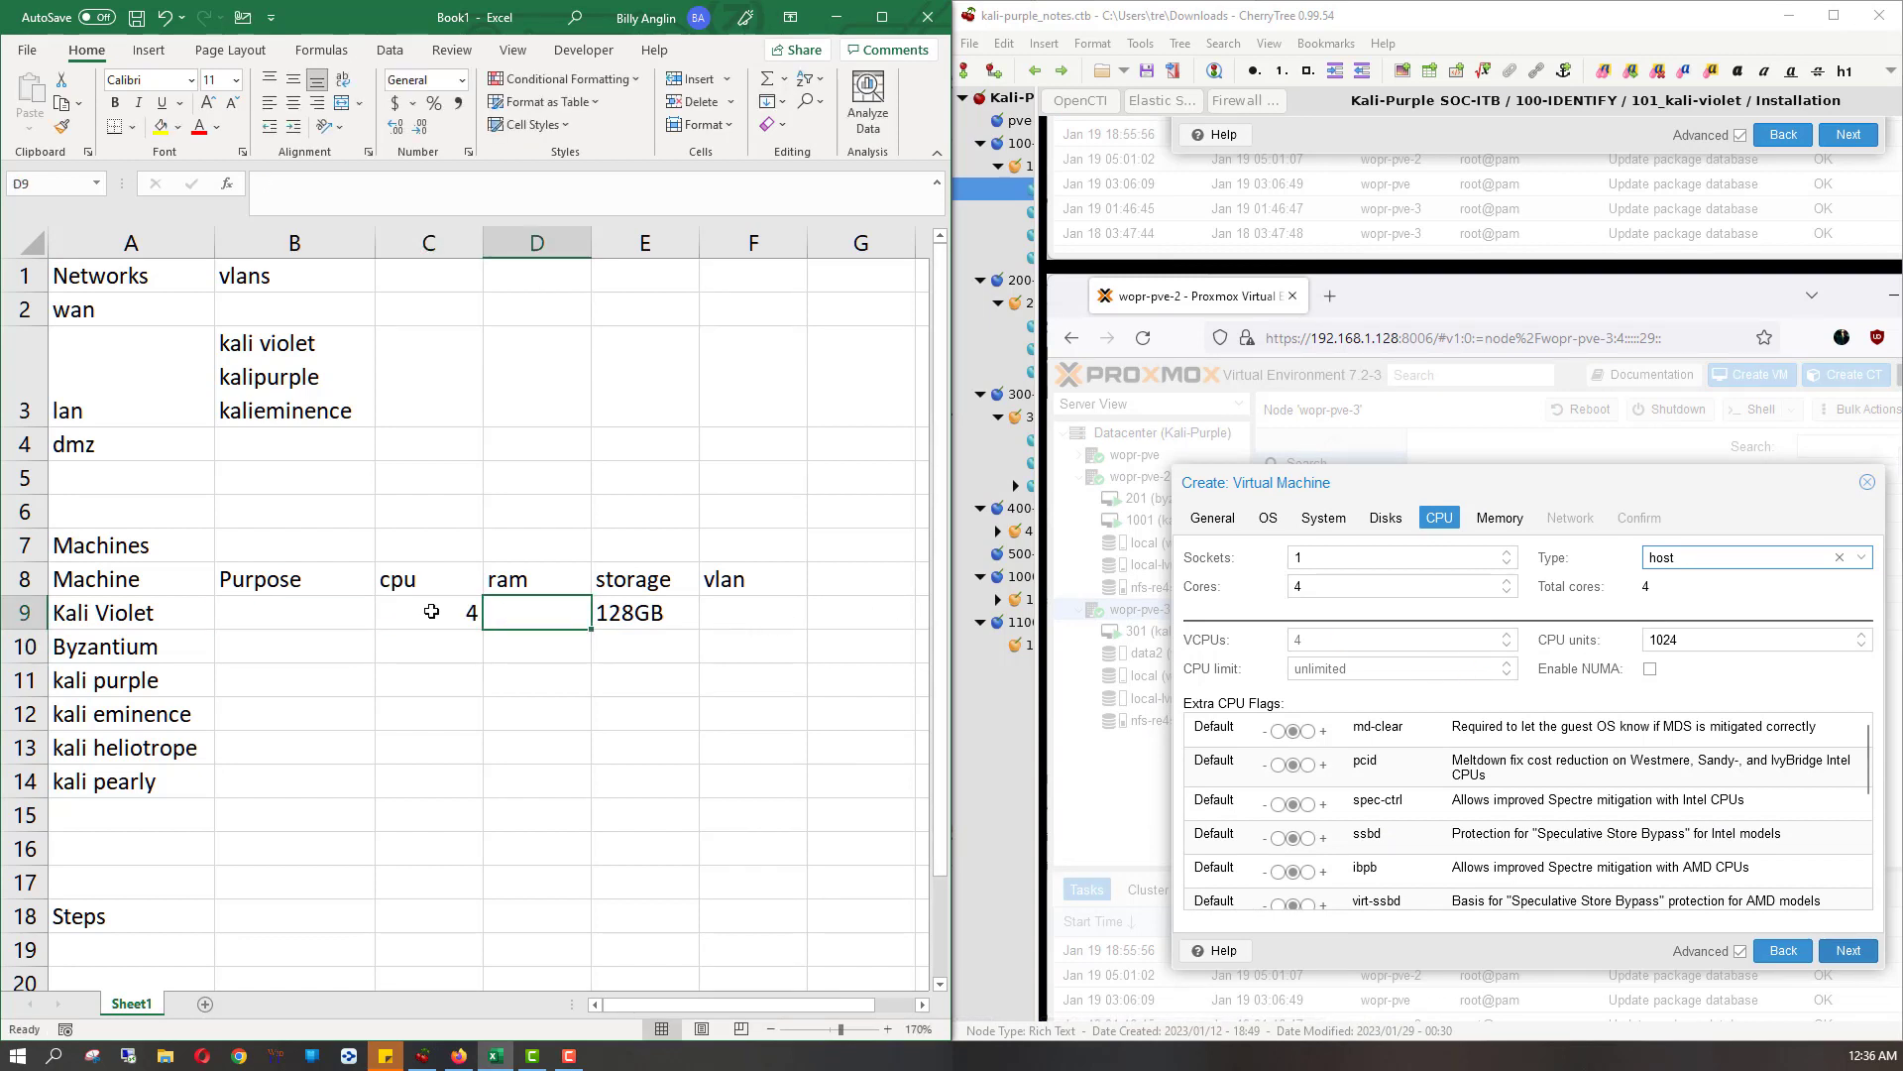
key("Right")
key("Left")
key("Down")
key("Down")
scroll(1476, 674, "down", 5)
scroll(1477, 674, "down", 4)
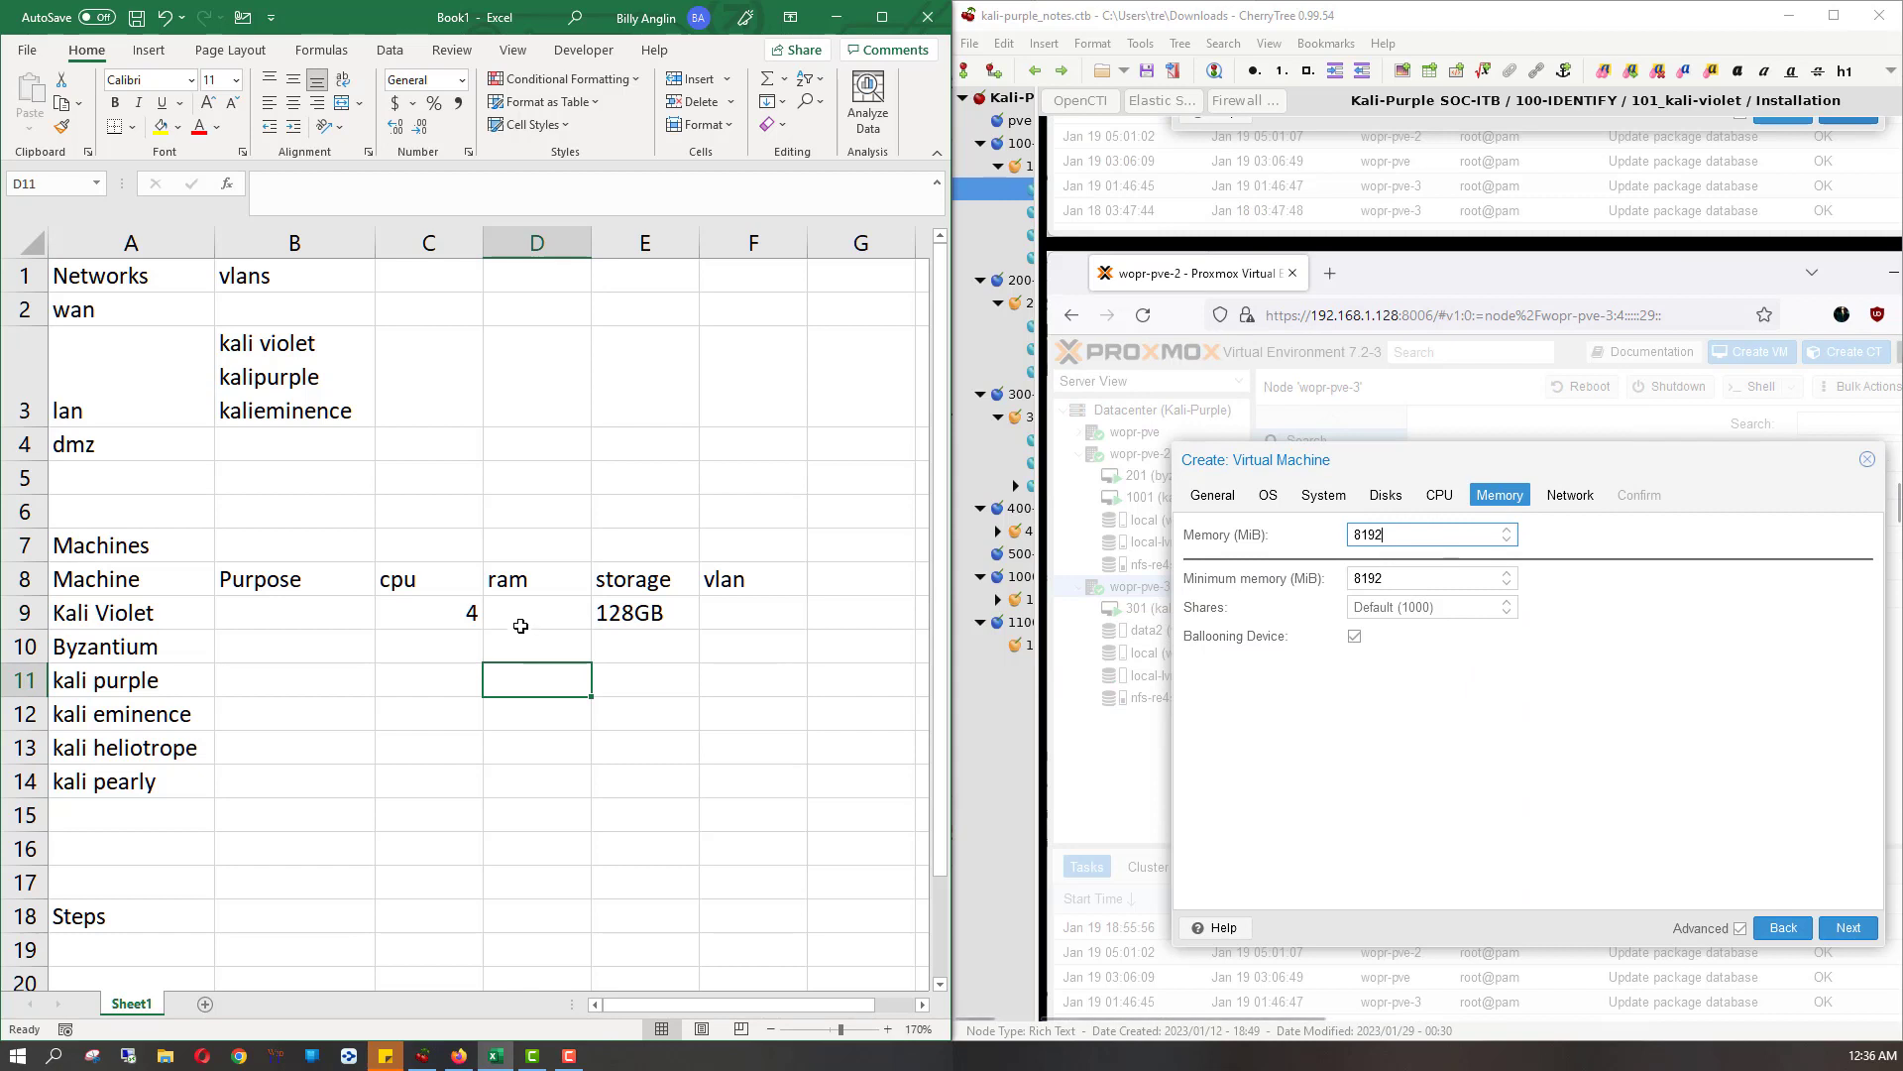
left_click(517, 614)
type("8192")
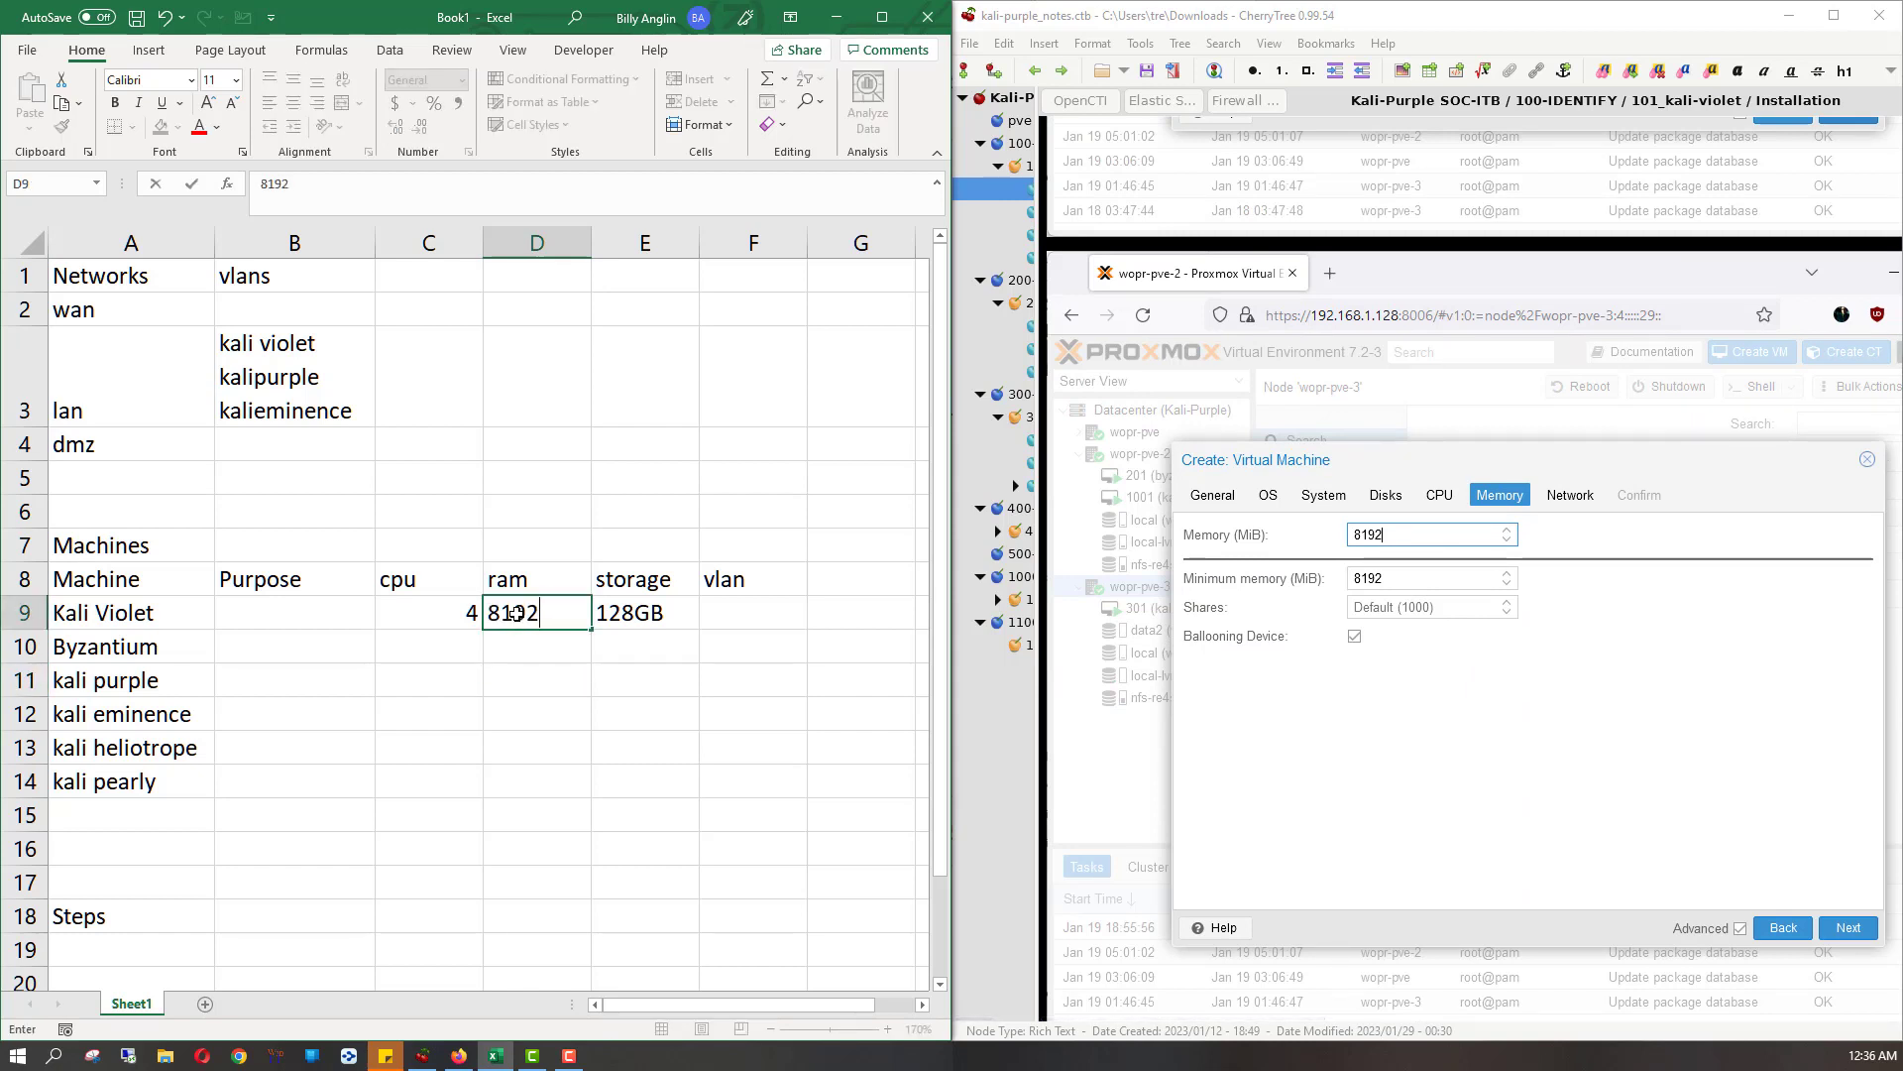
key("Return")
key("Left")
key("Left")
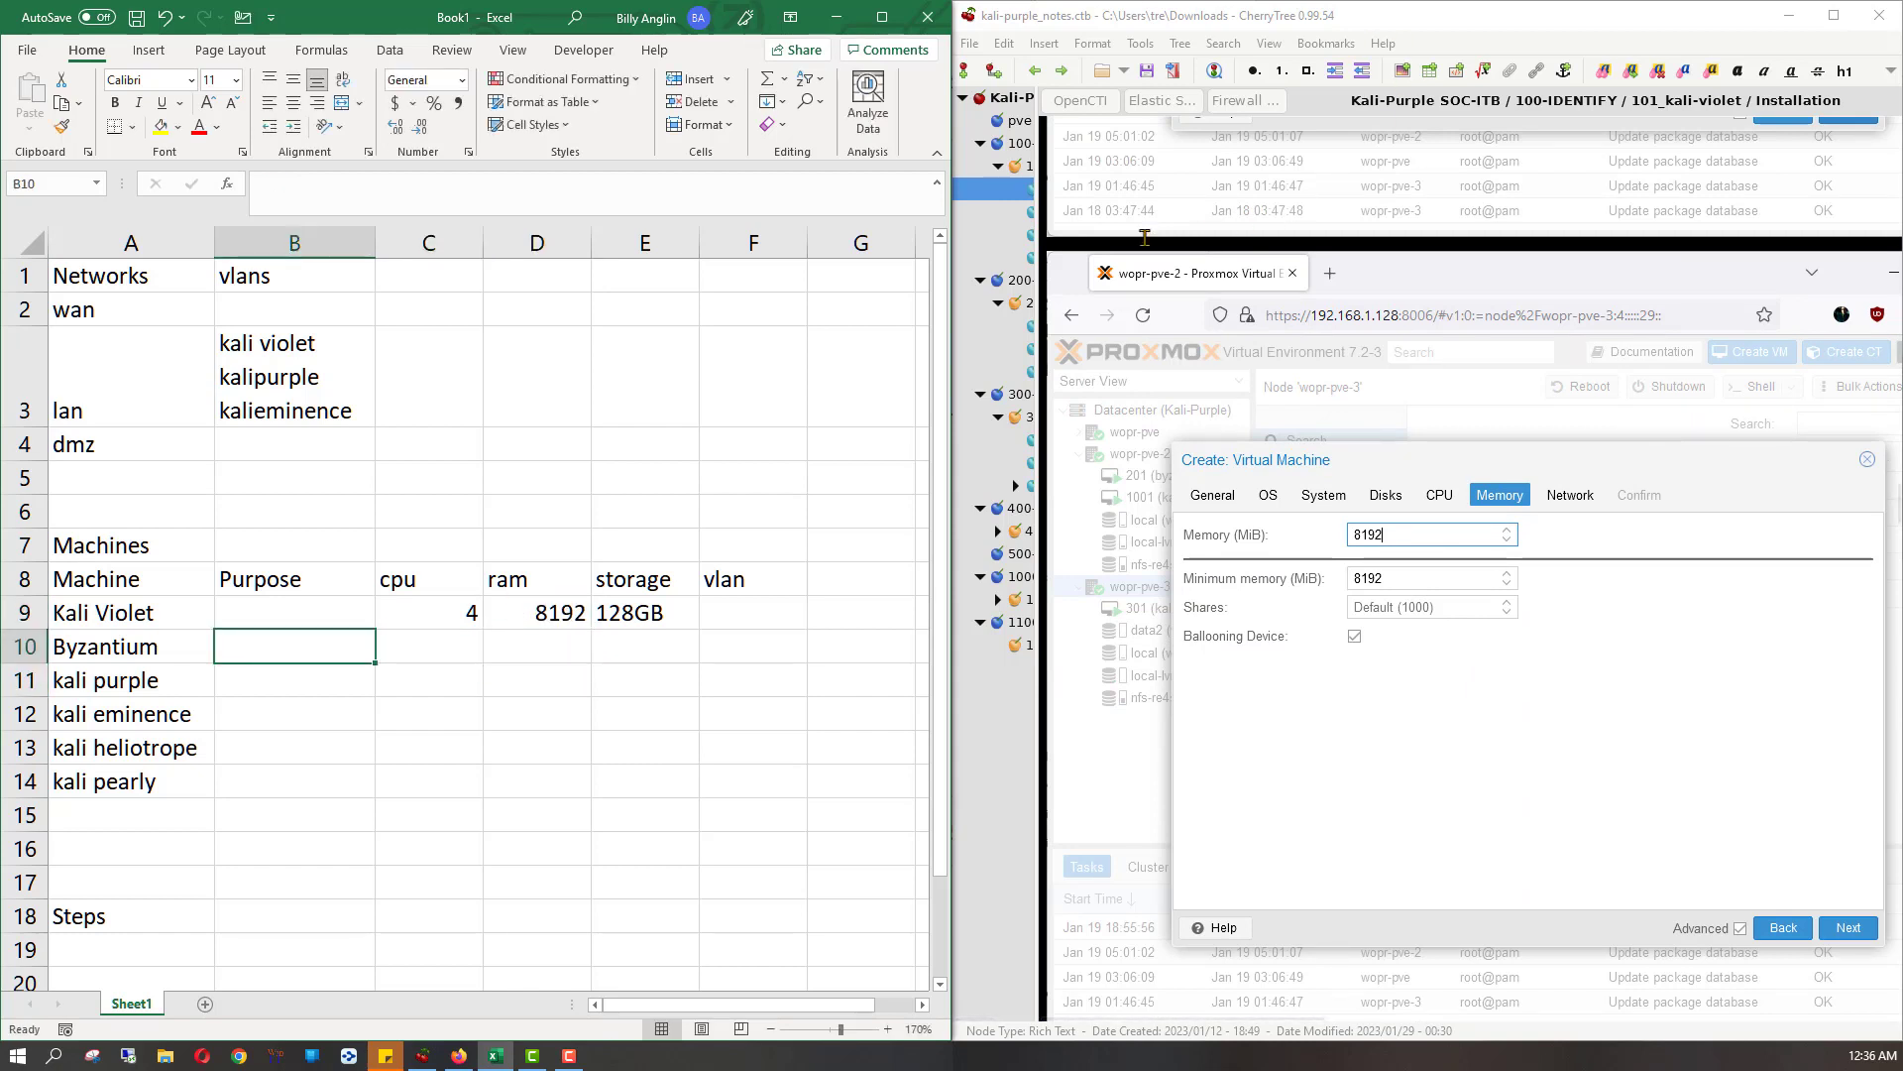
- Look up the disk size in the Byzantium installation notes and enter 128 as its storage in E10
left_click(1024, 302)
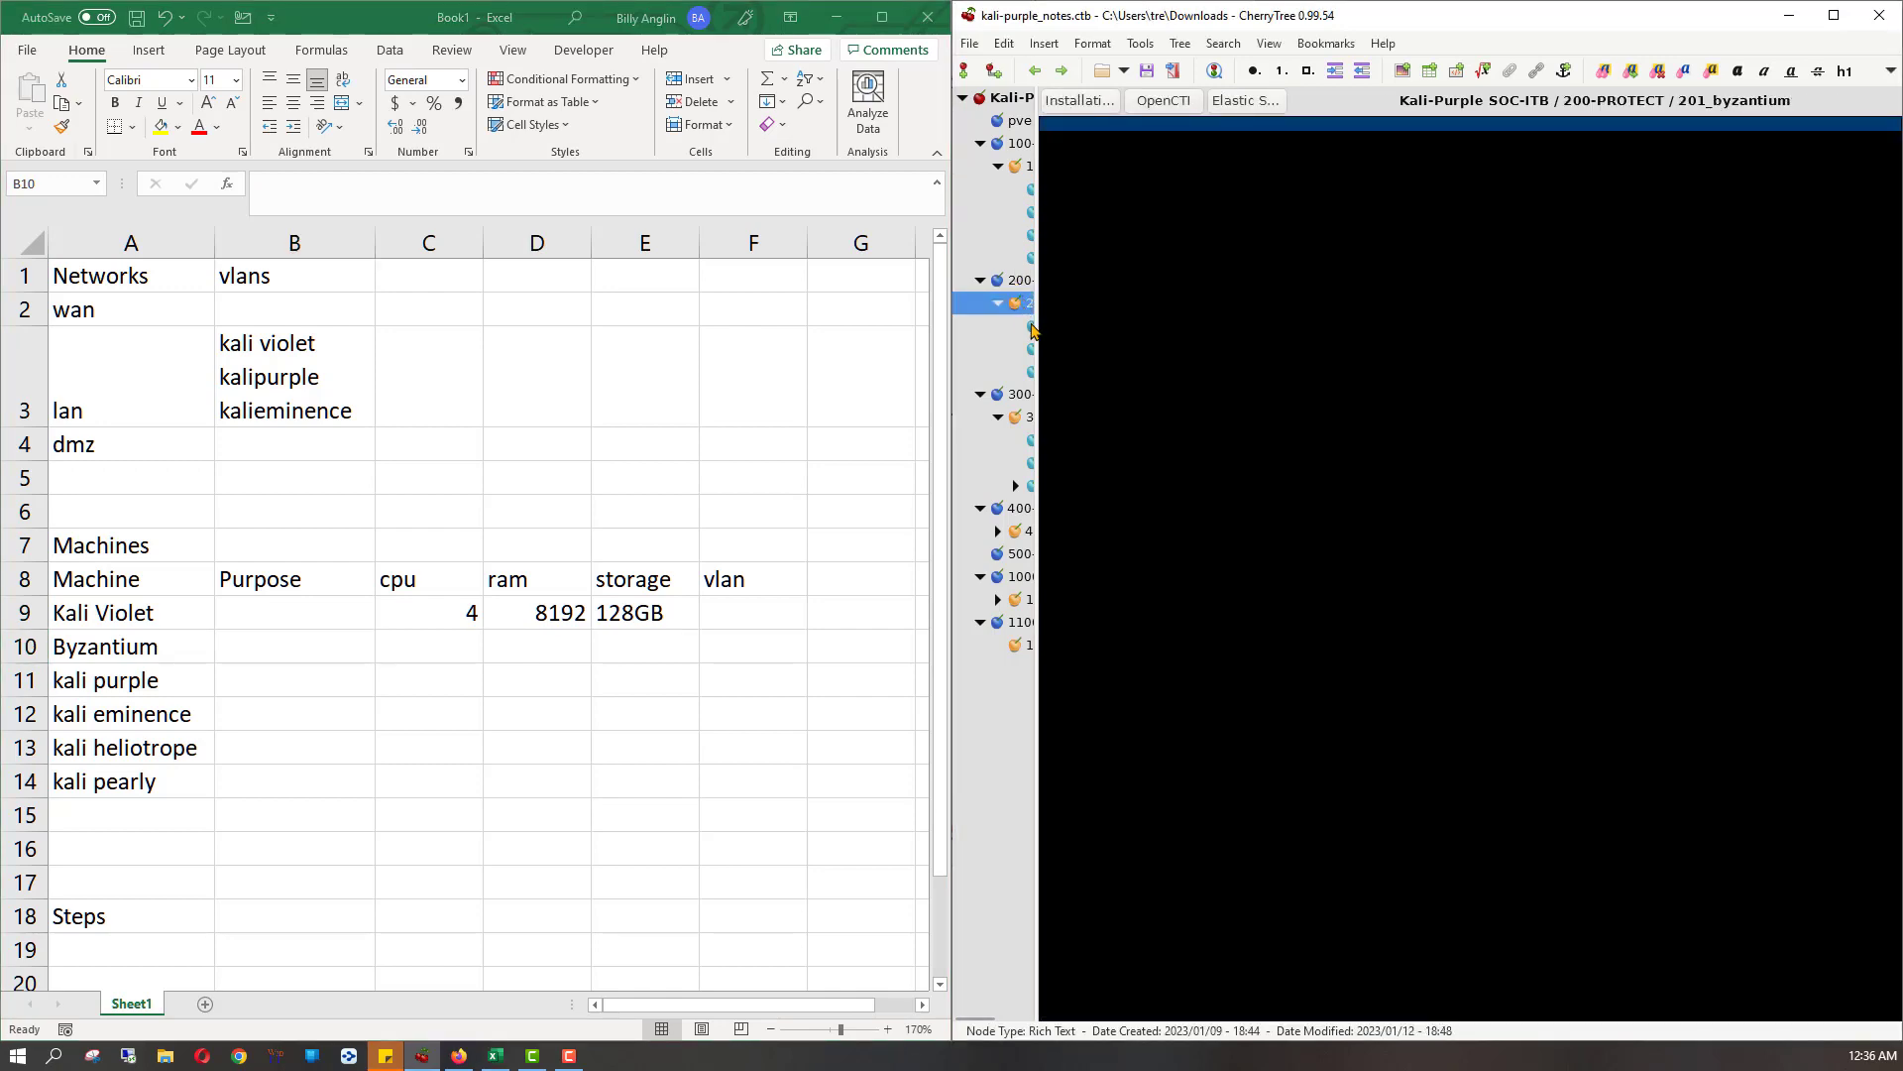
left_click(1032, 327)
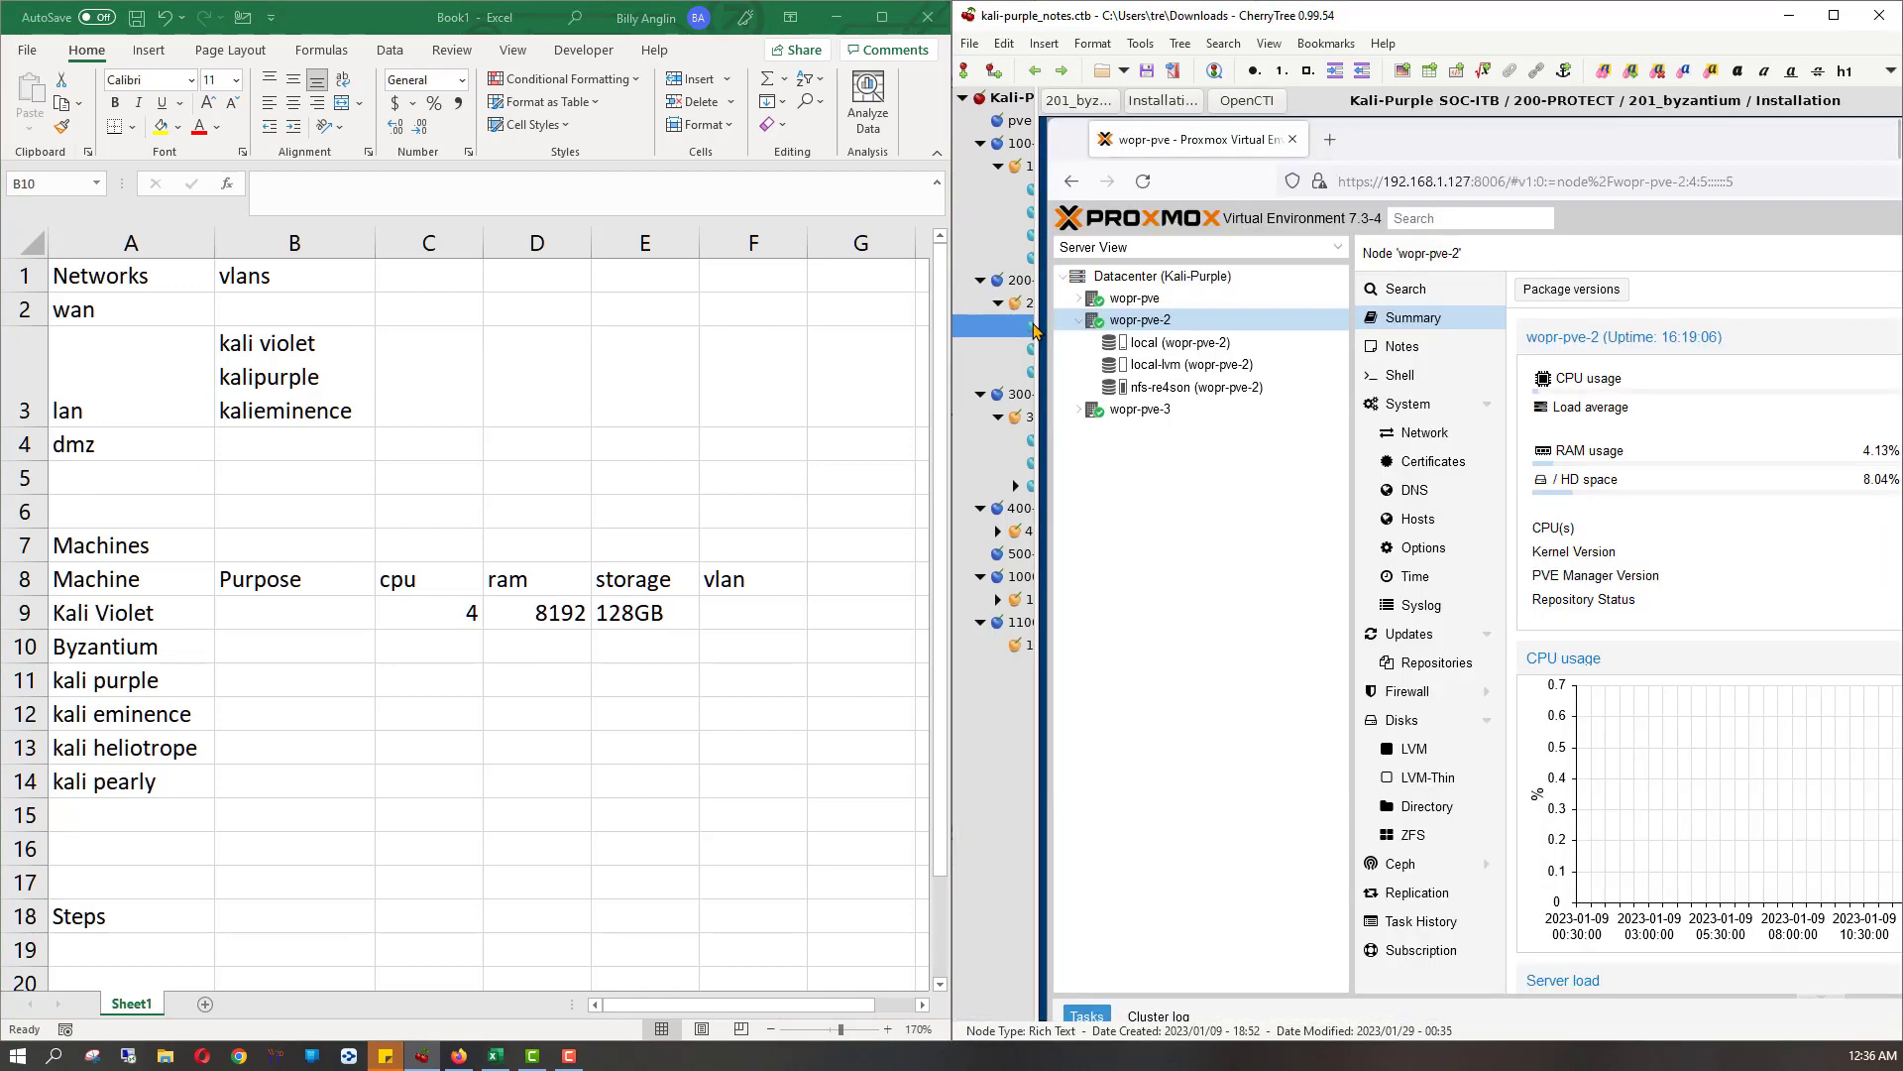
scroll(1367, 801, "down", 8)
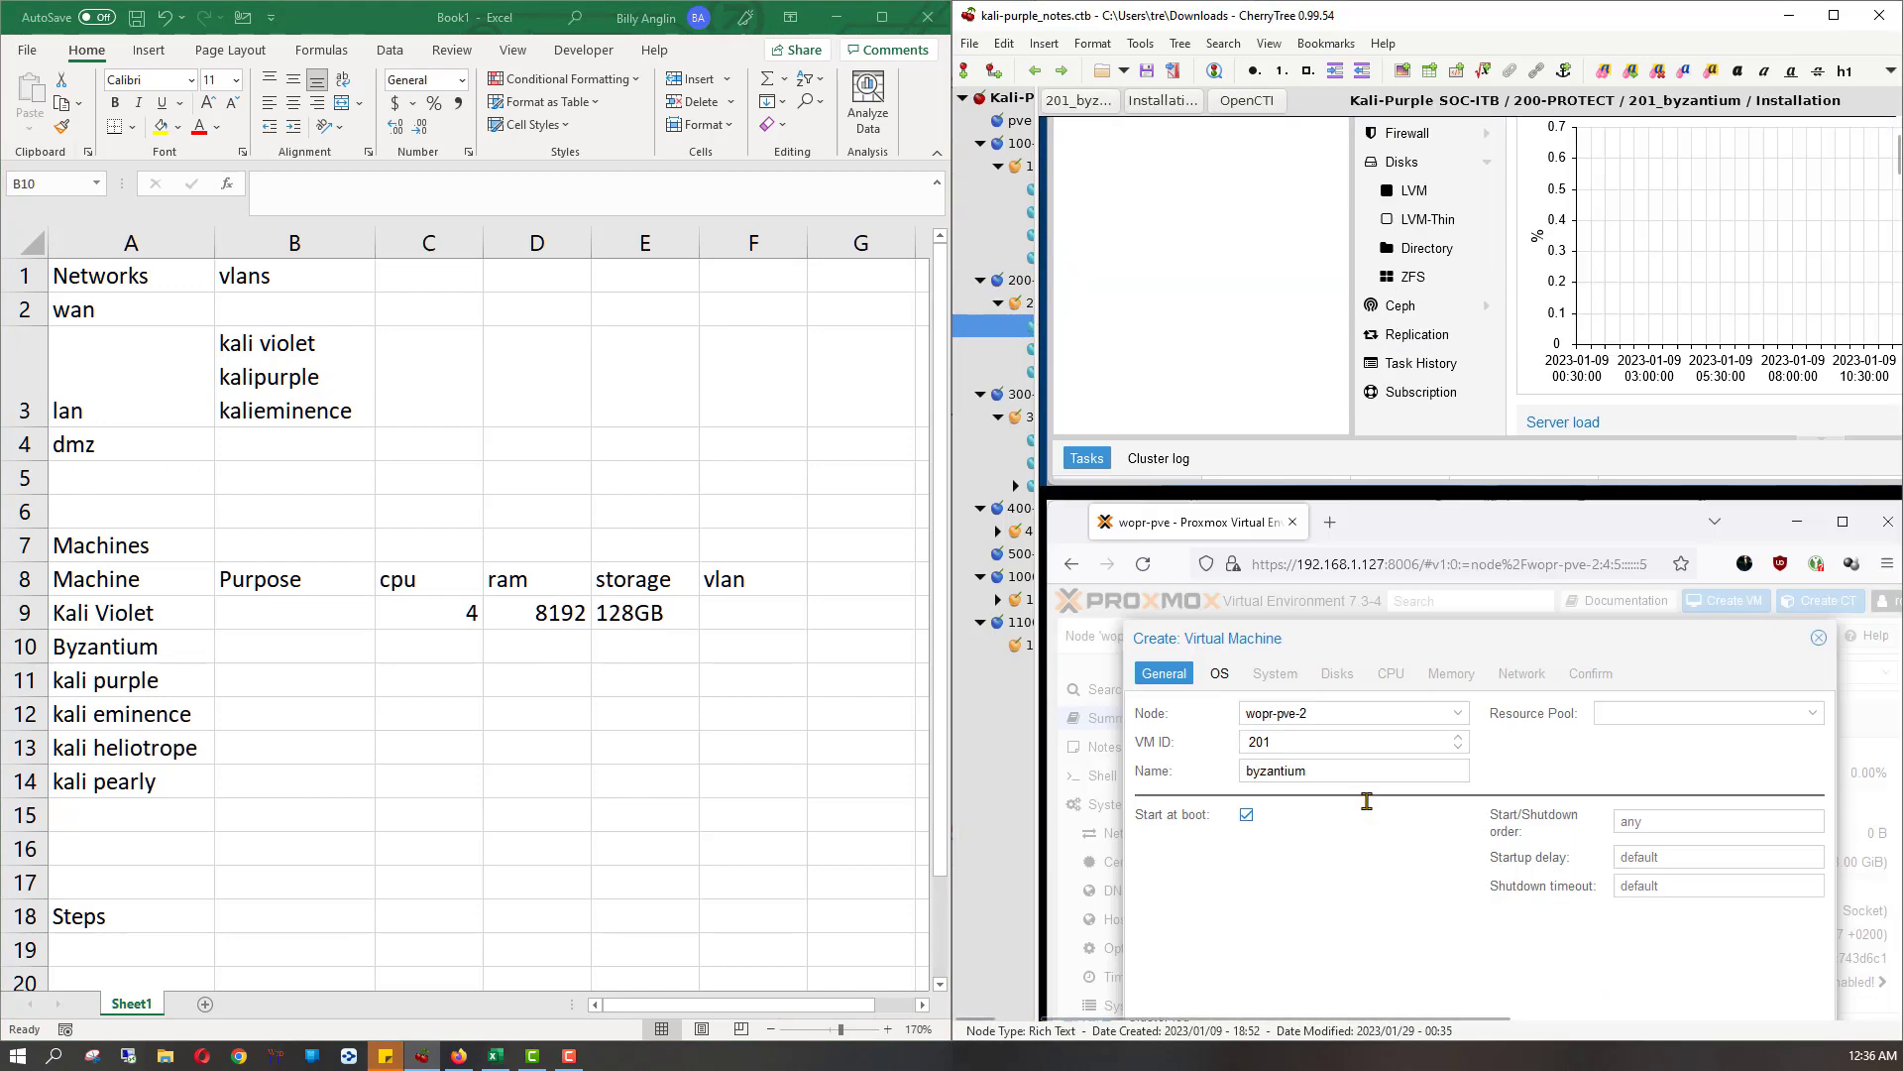
scroll(1366, 801, "down", 10)
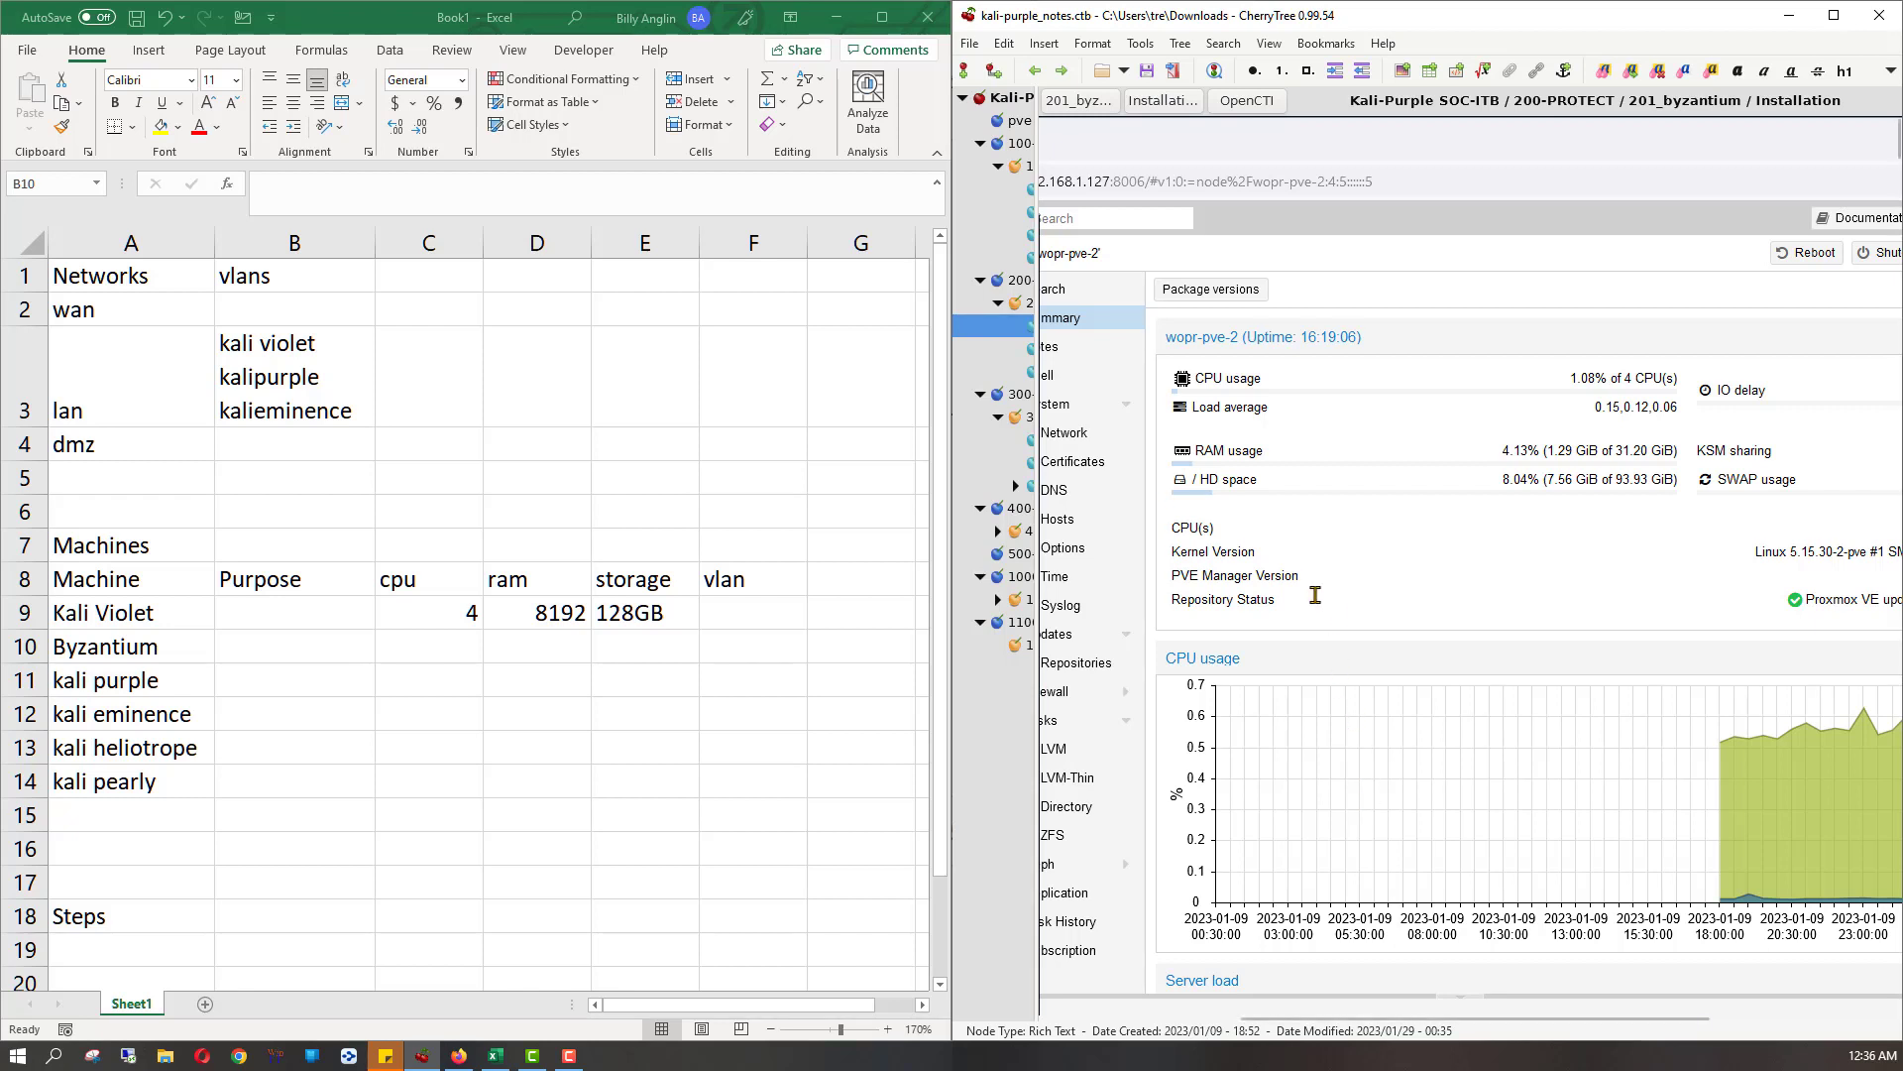
scroll(1333, 627, "left", 5)
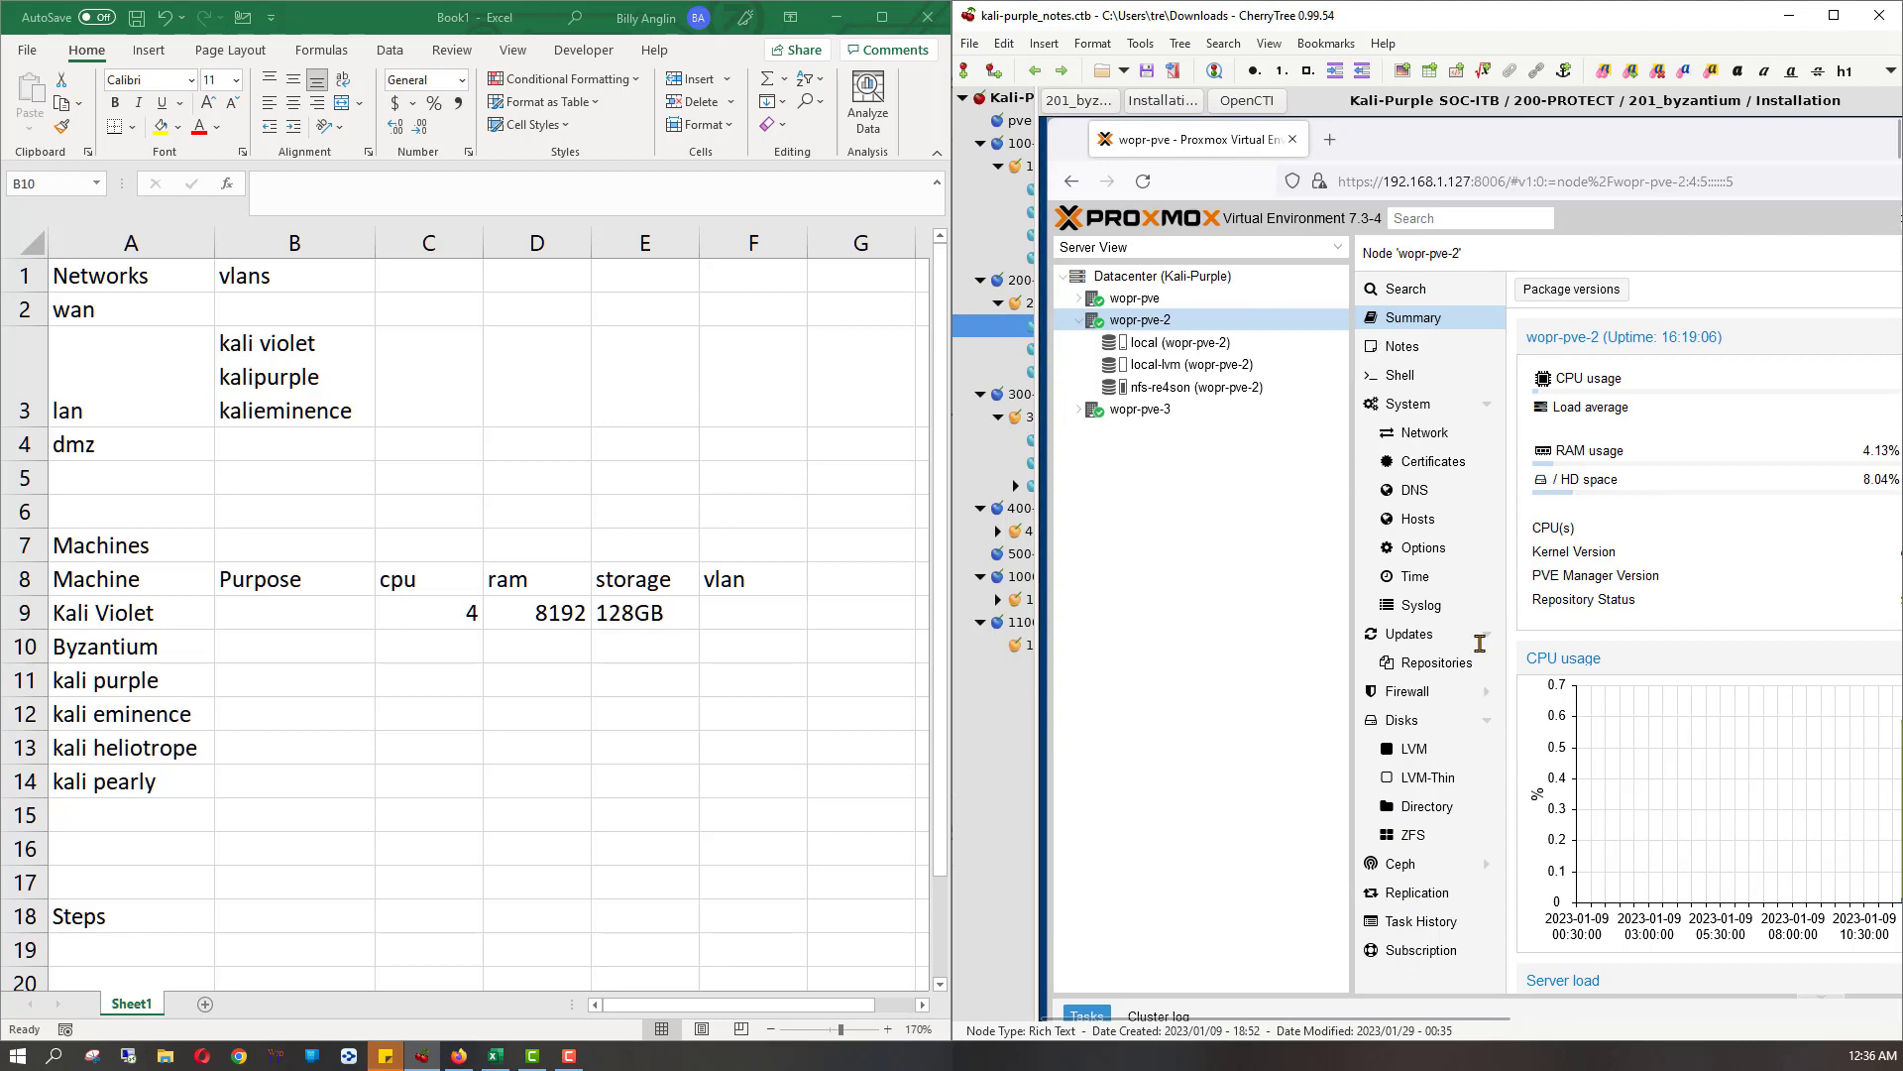
scroll(1479, 643, "down", 6)
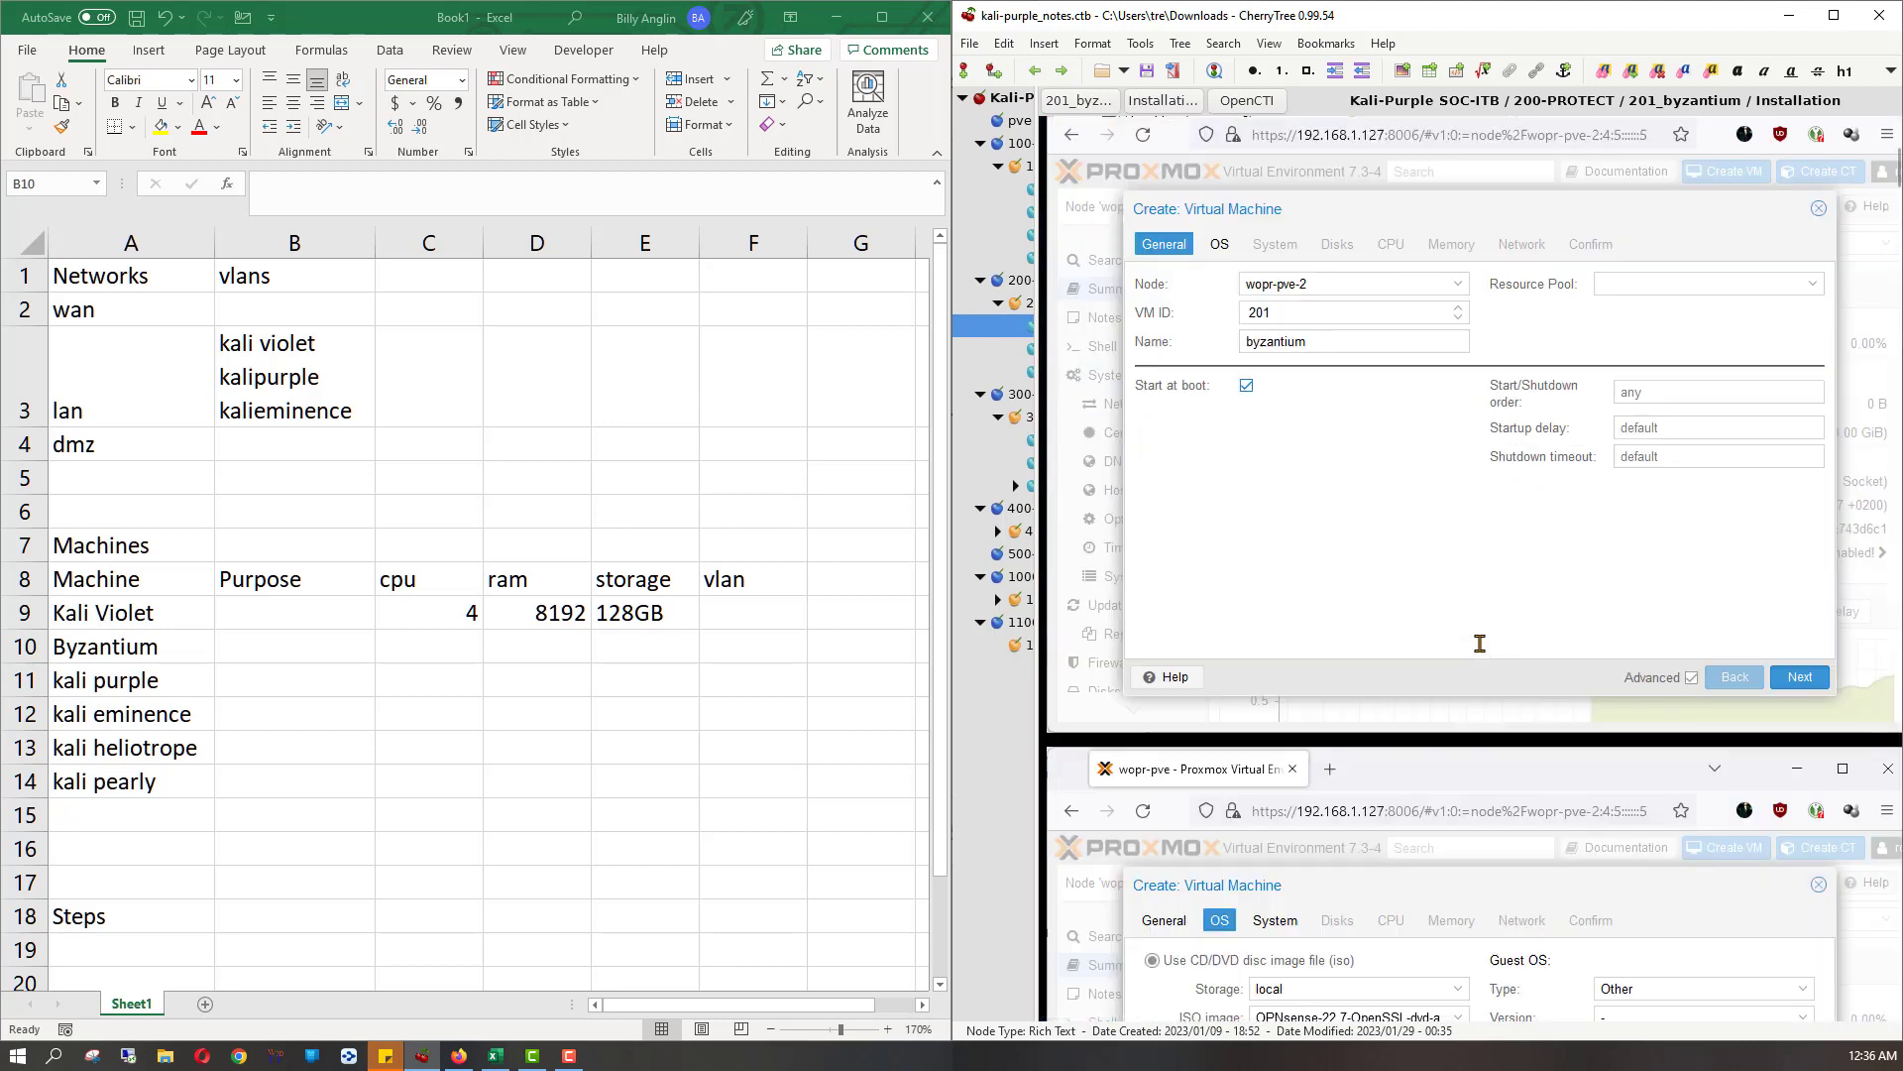
scroll(1479, 643, "down", 10)
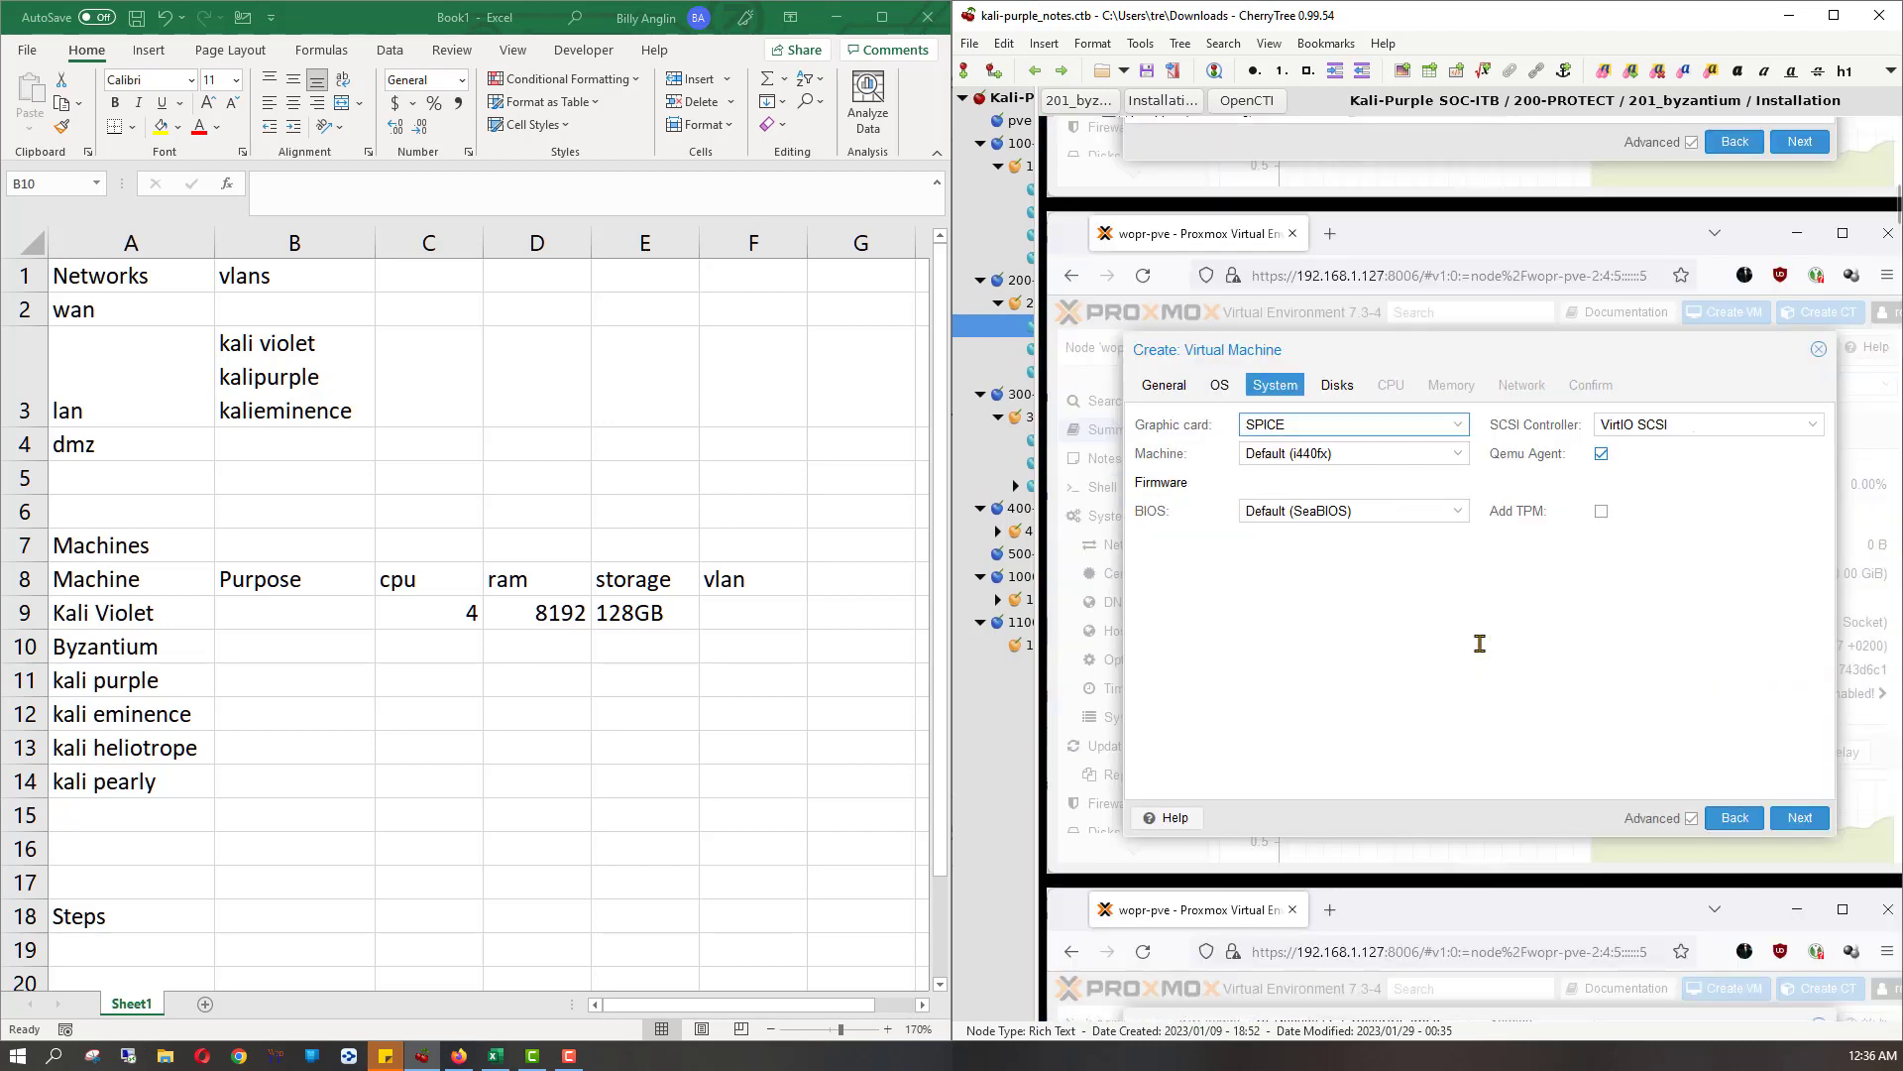
scroll(1479, 644, "down", 5)
scroll(1479, 643, "down", 1)
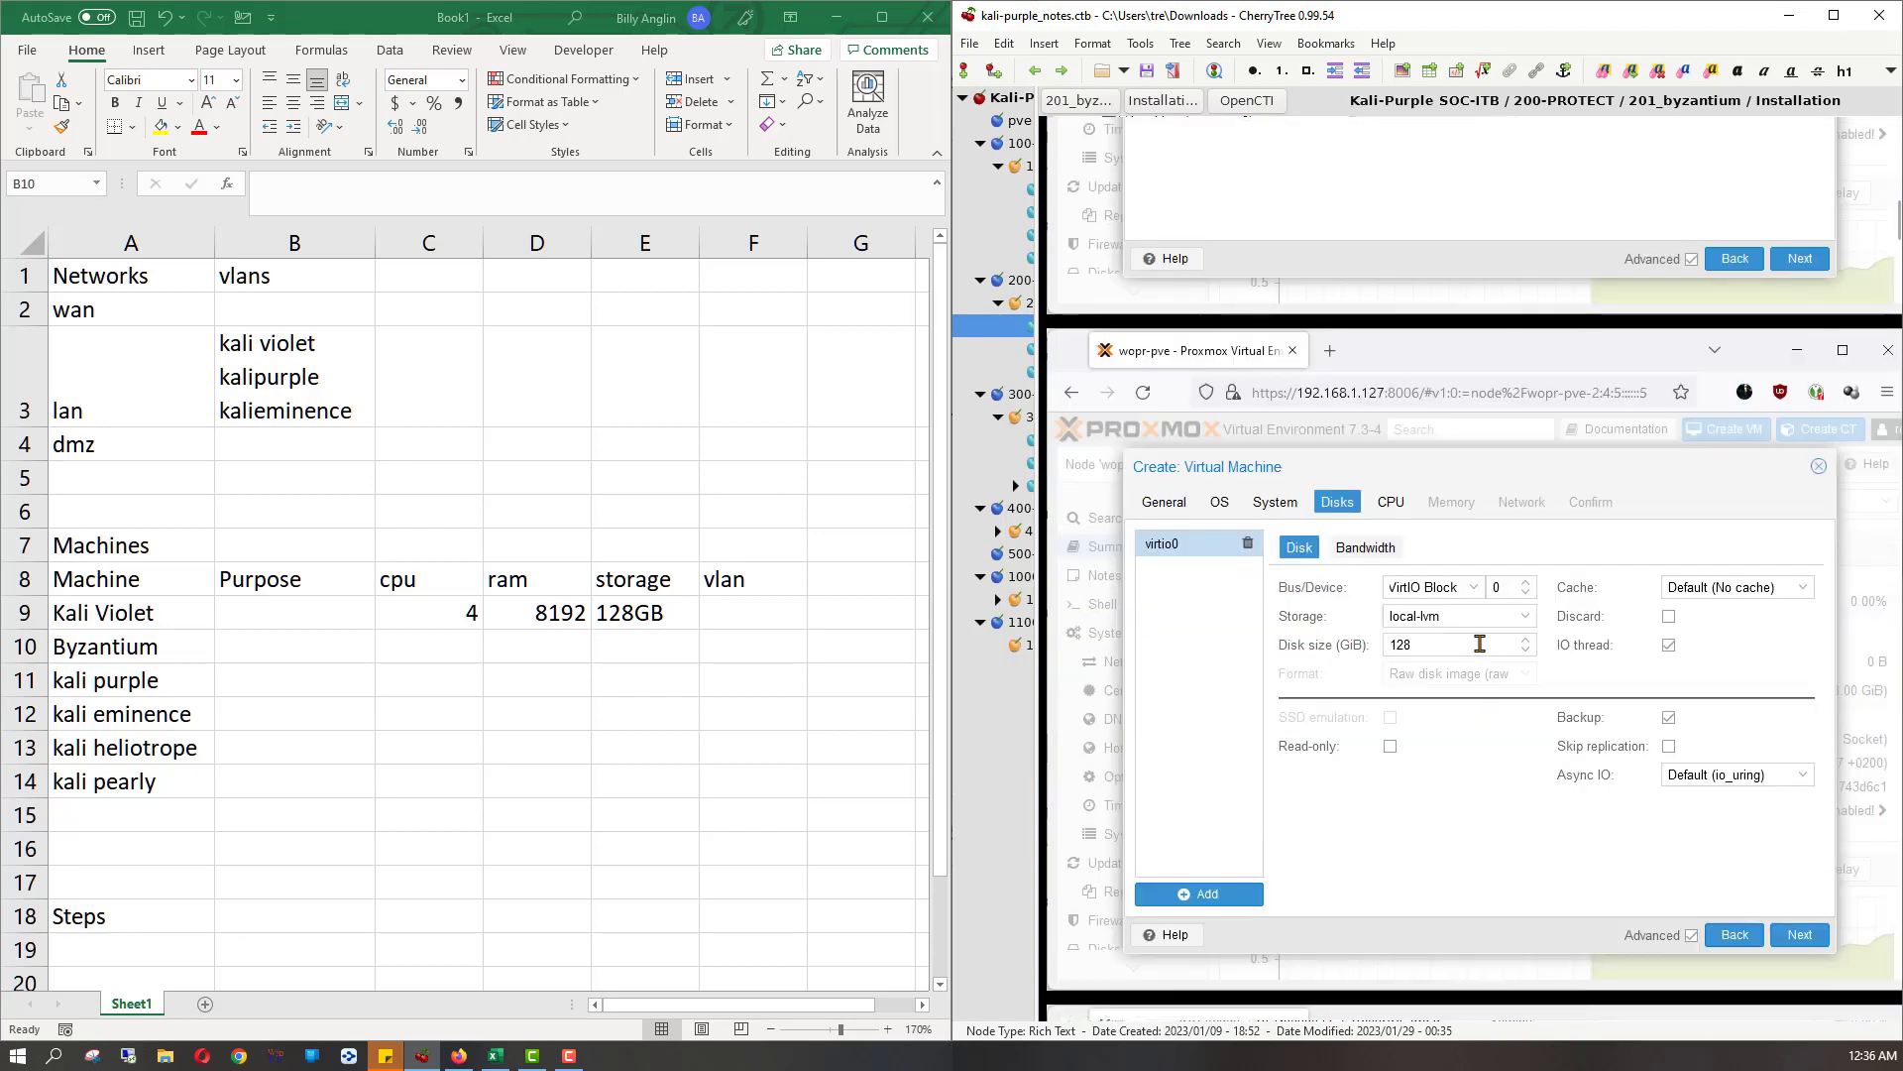
left_click(615, 640)
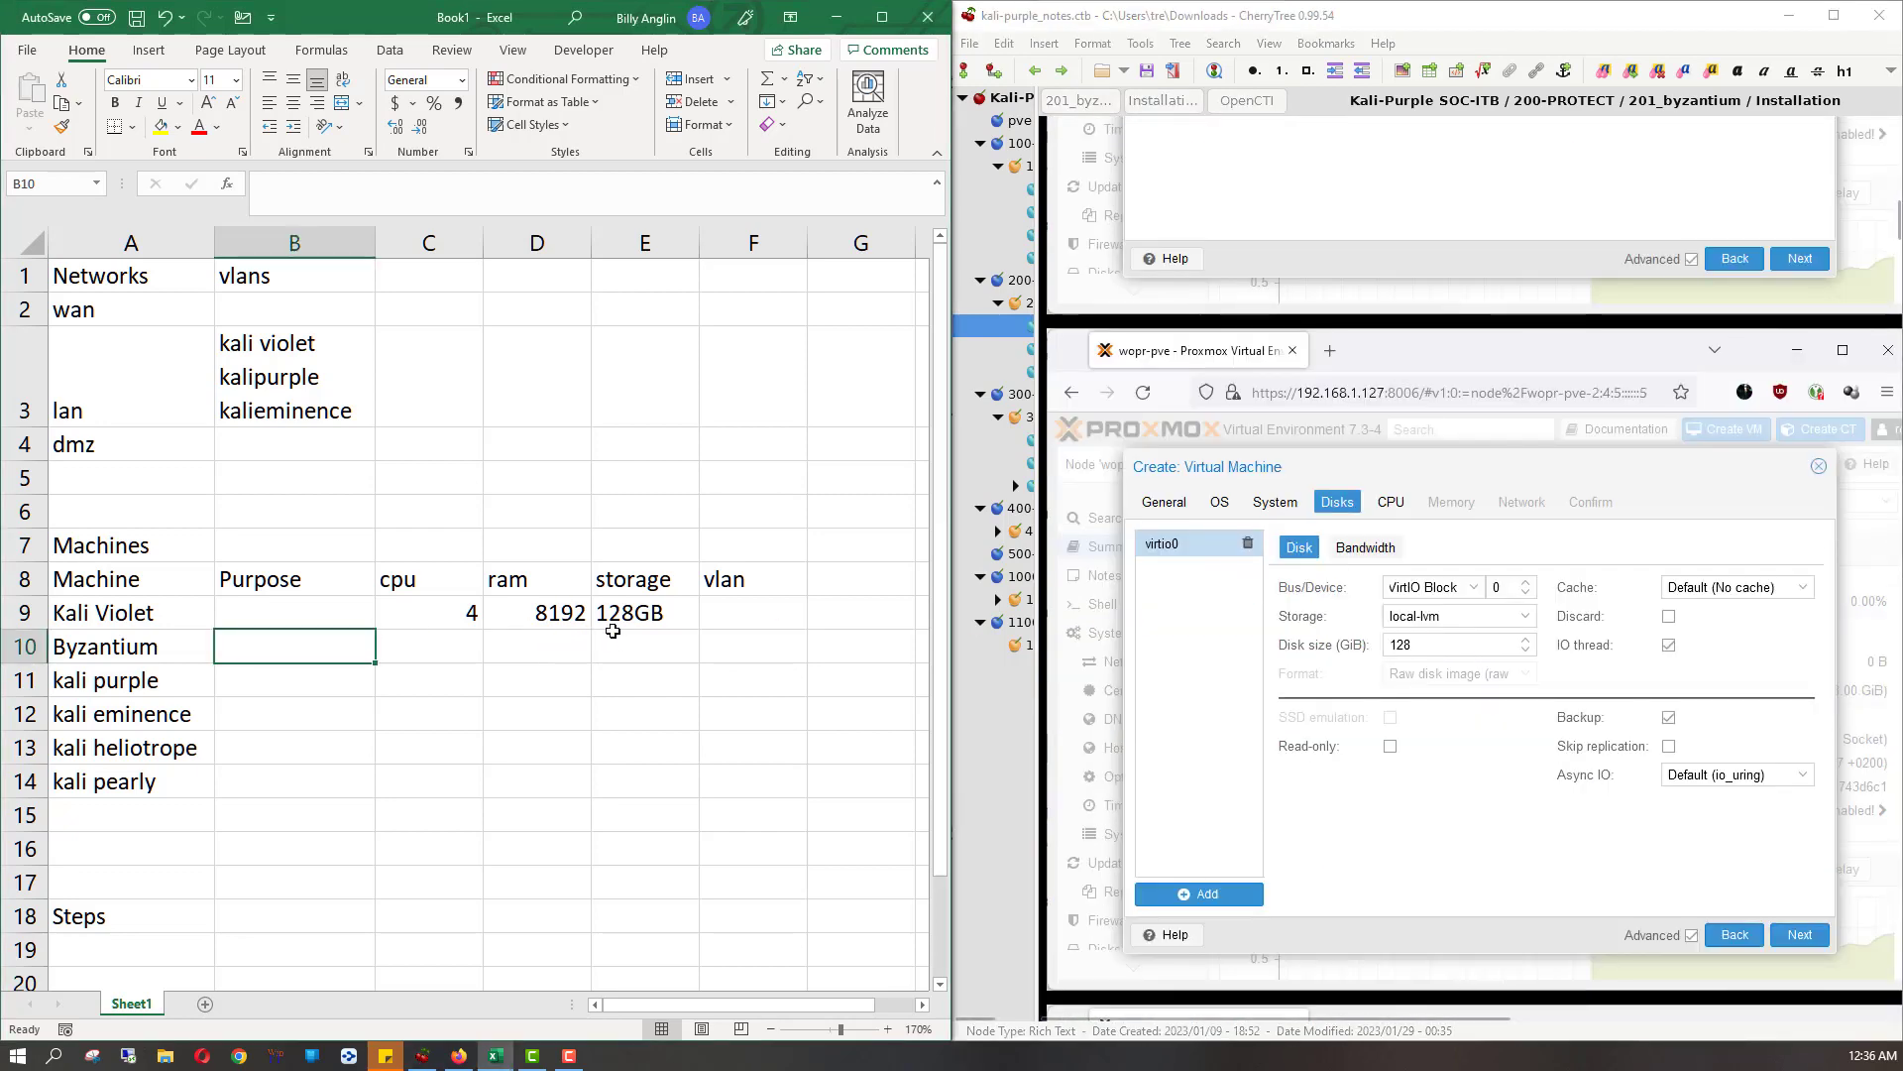
left_click(614, 637)
type("128")
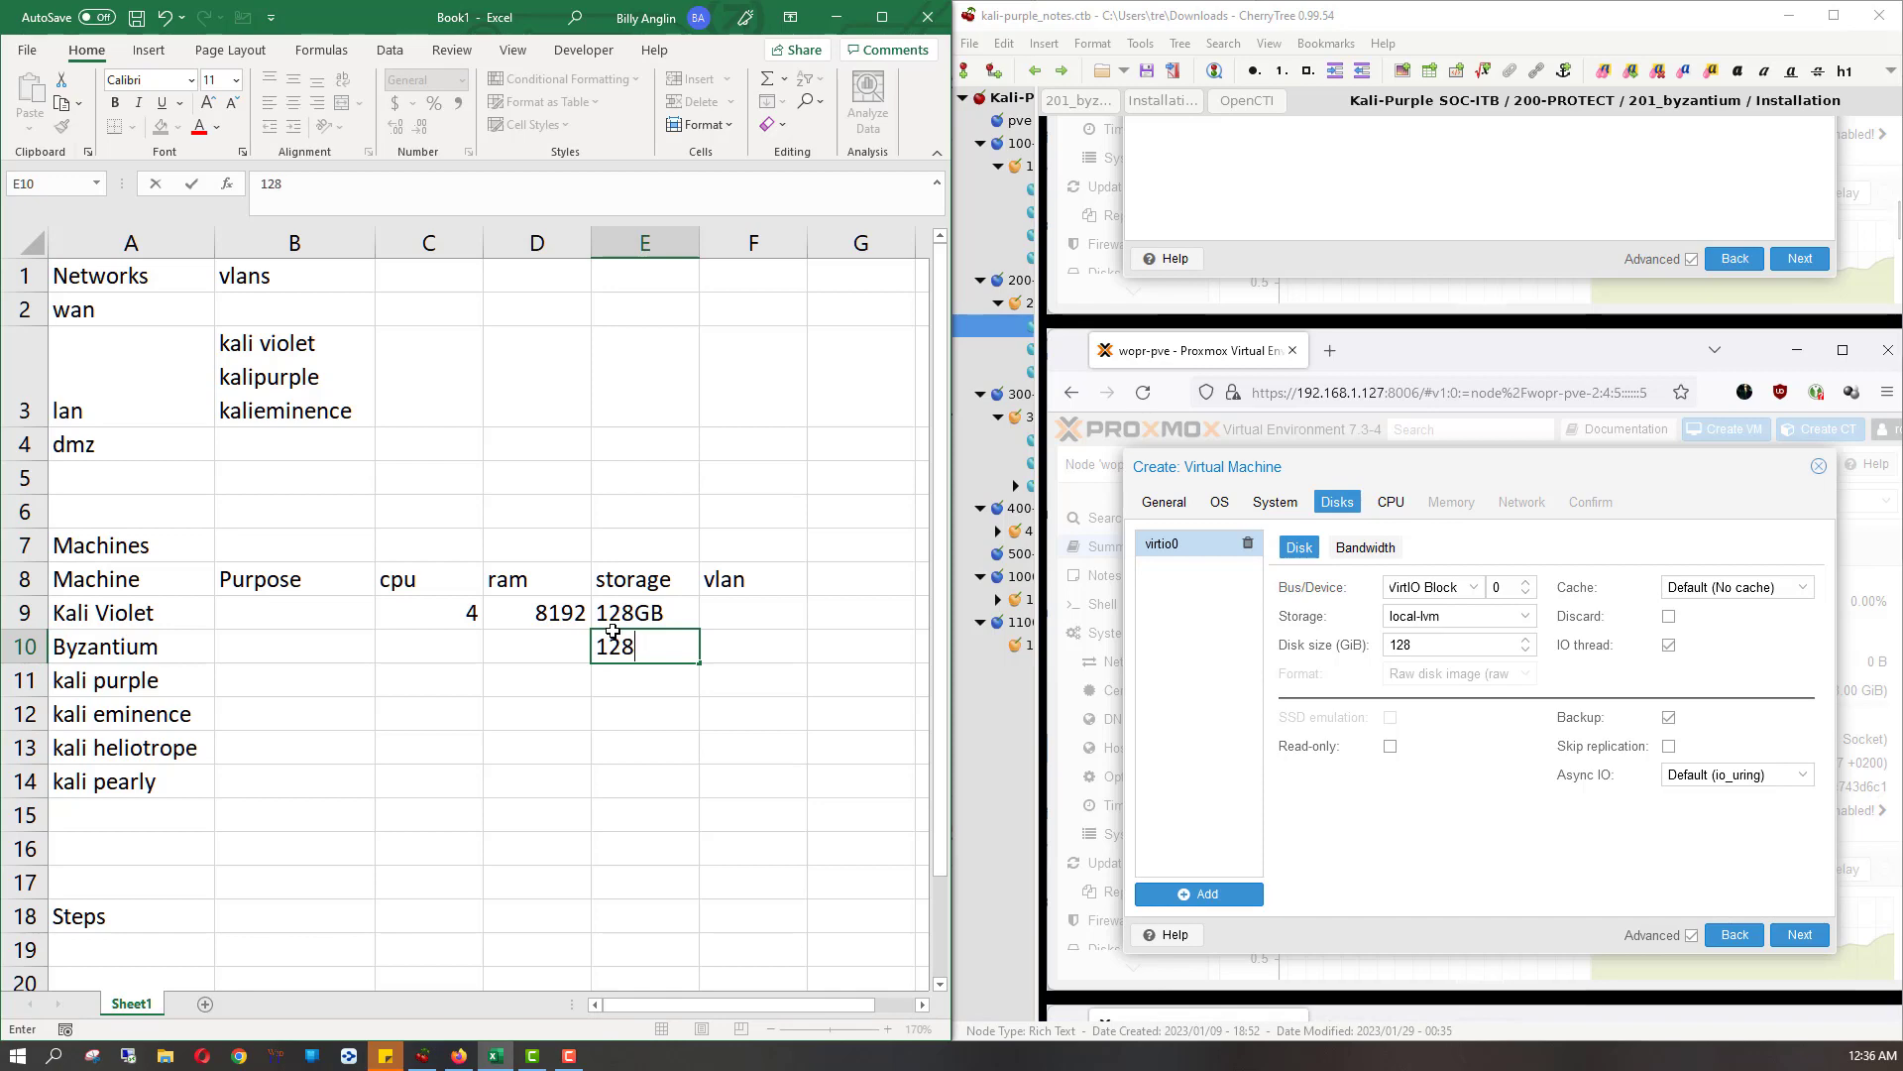
- Review the memory, network and disk settings of the virtual machine in the Kali Violet installation notes
left_click(1029, 191)
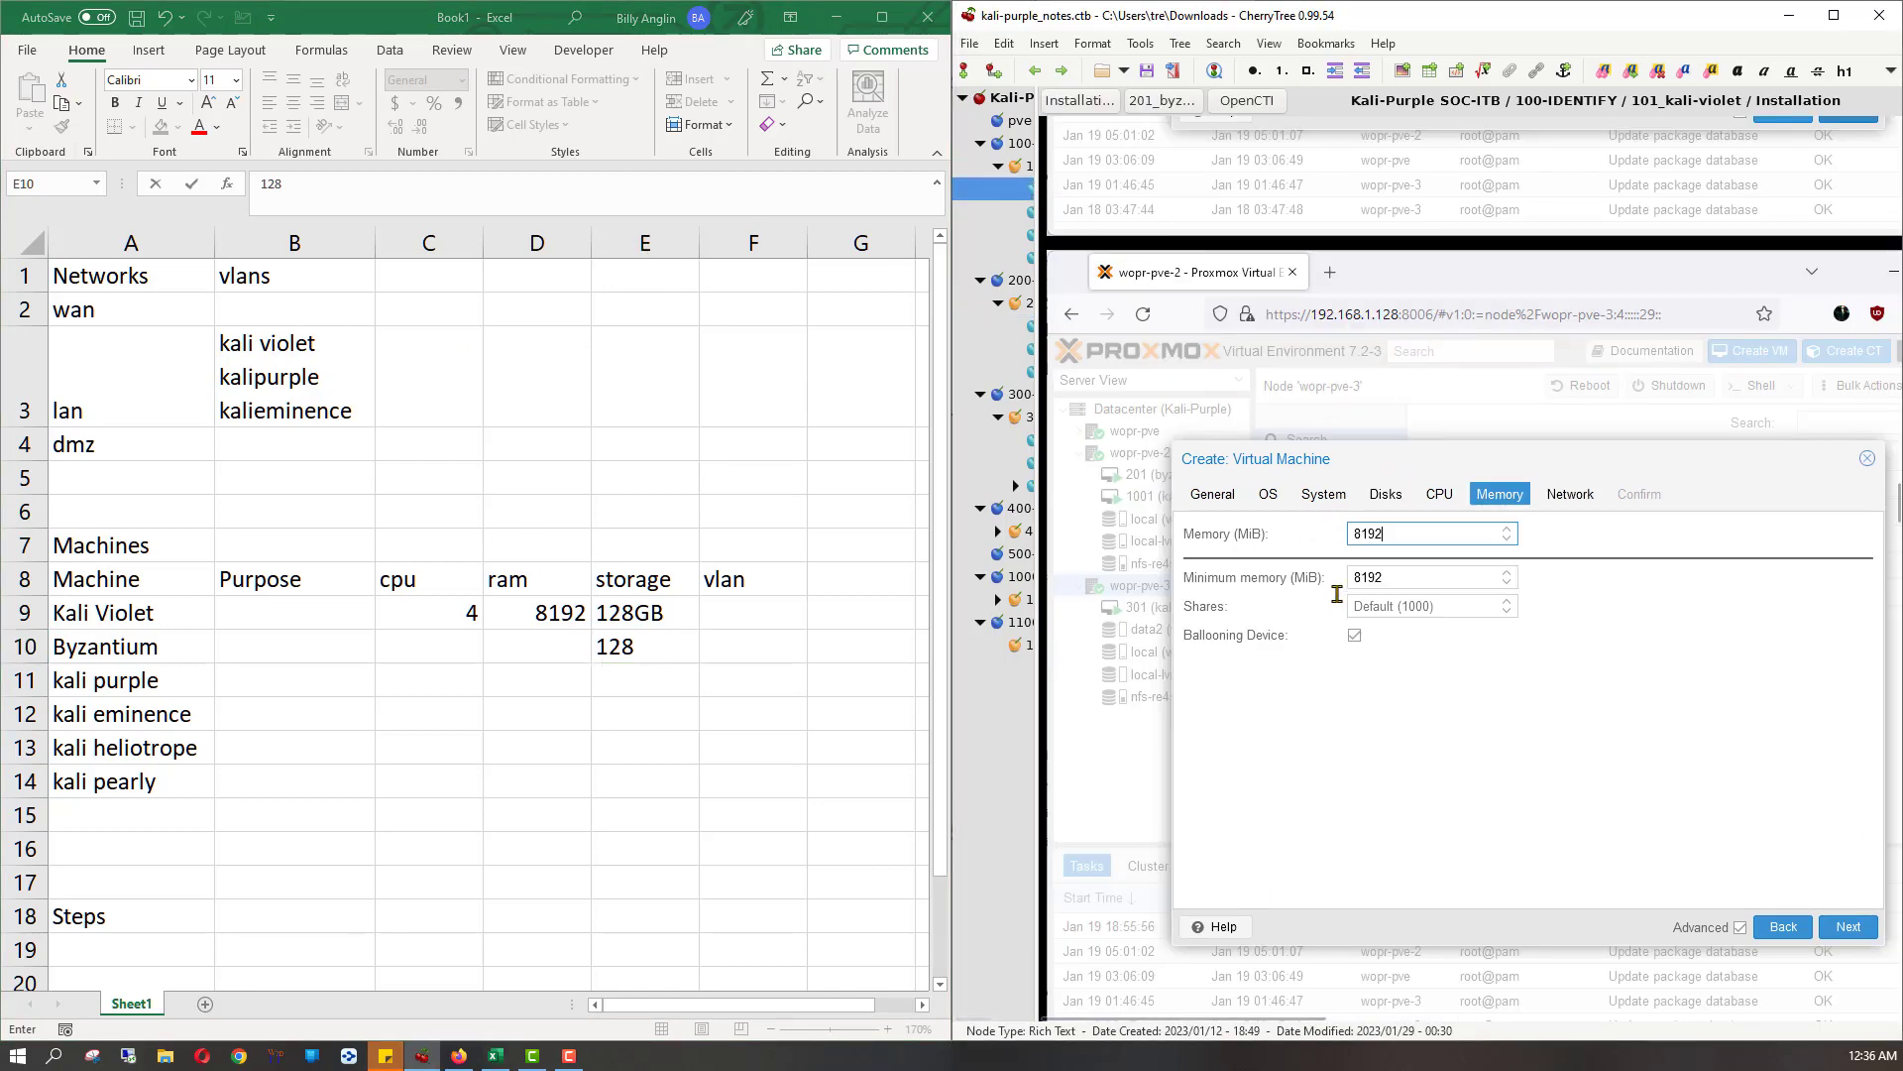
scroll(1333, 593, "down", 10)
scroll(1336, 593, "down", 2)
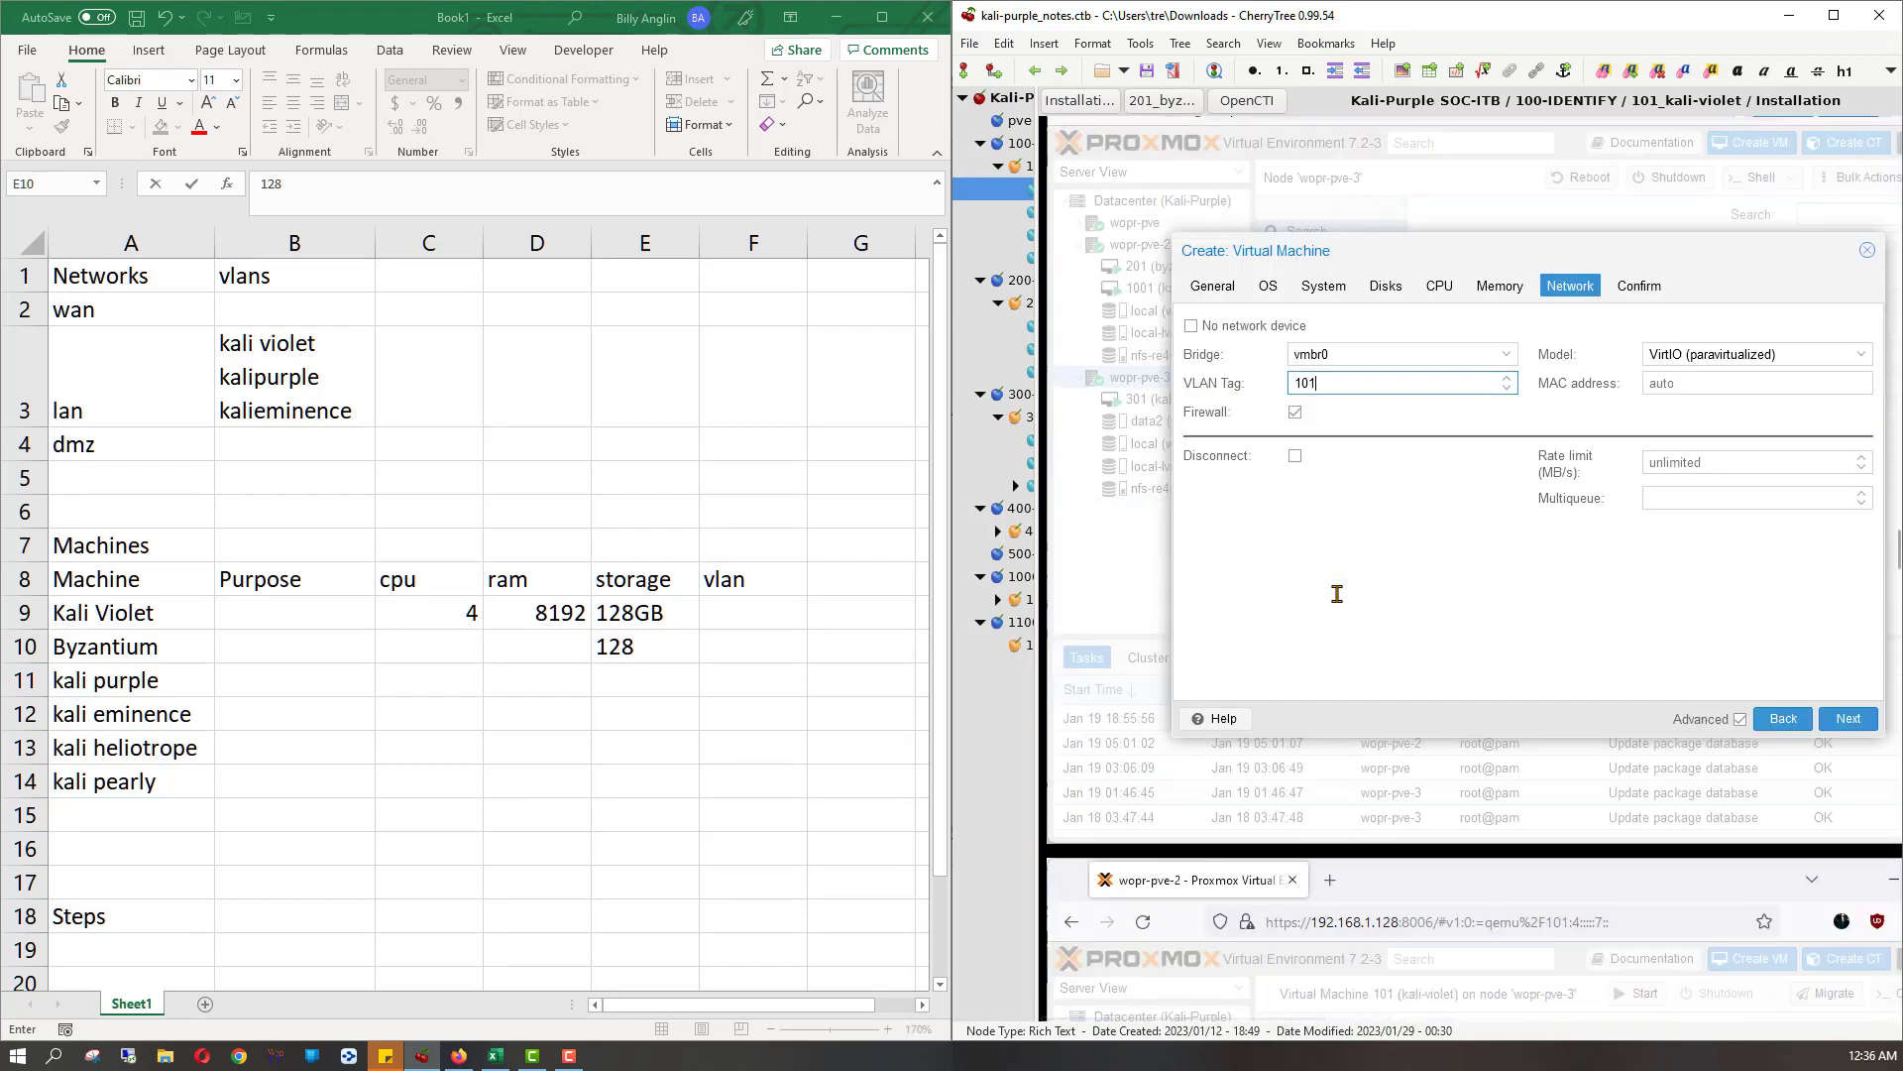
scroll(1337, 593, "down", 13)
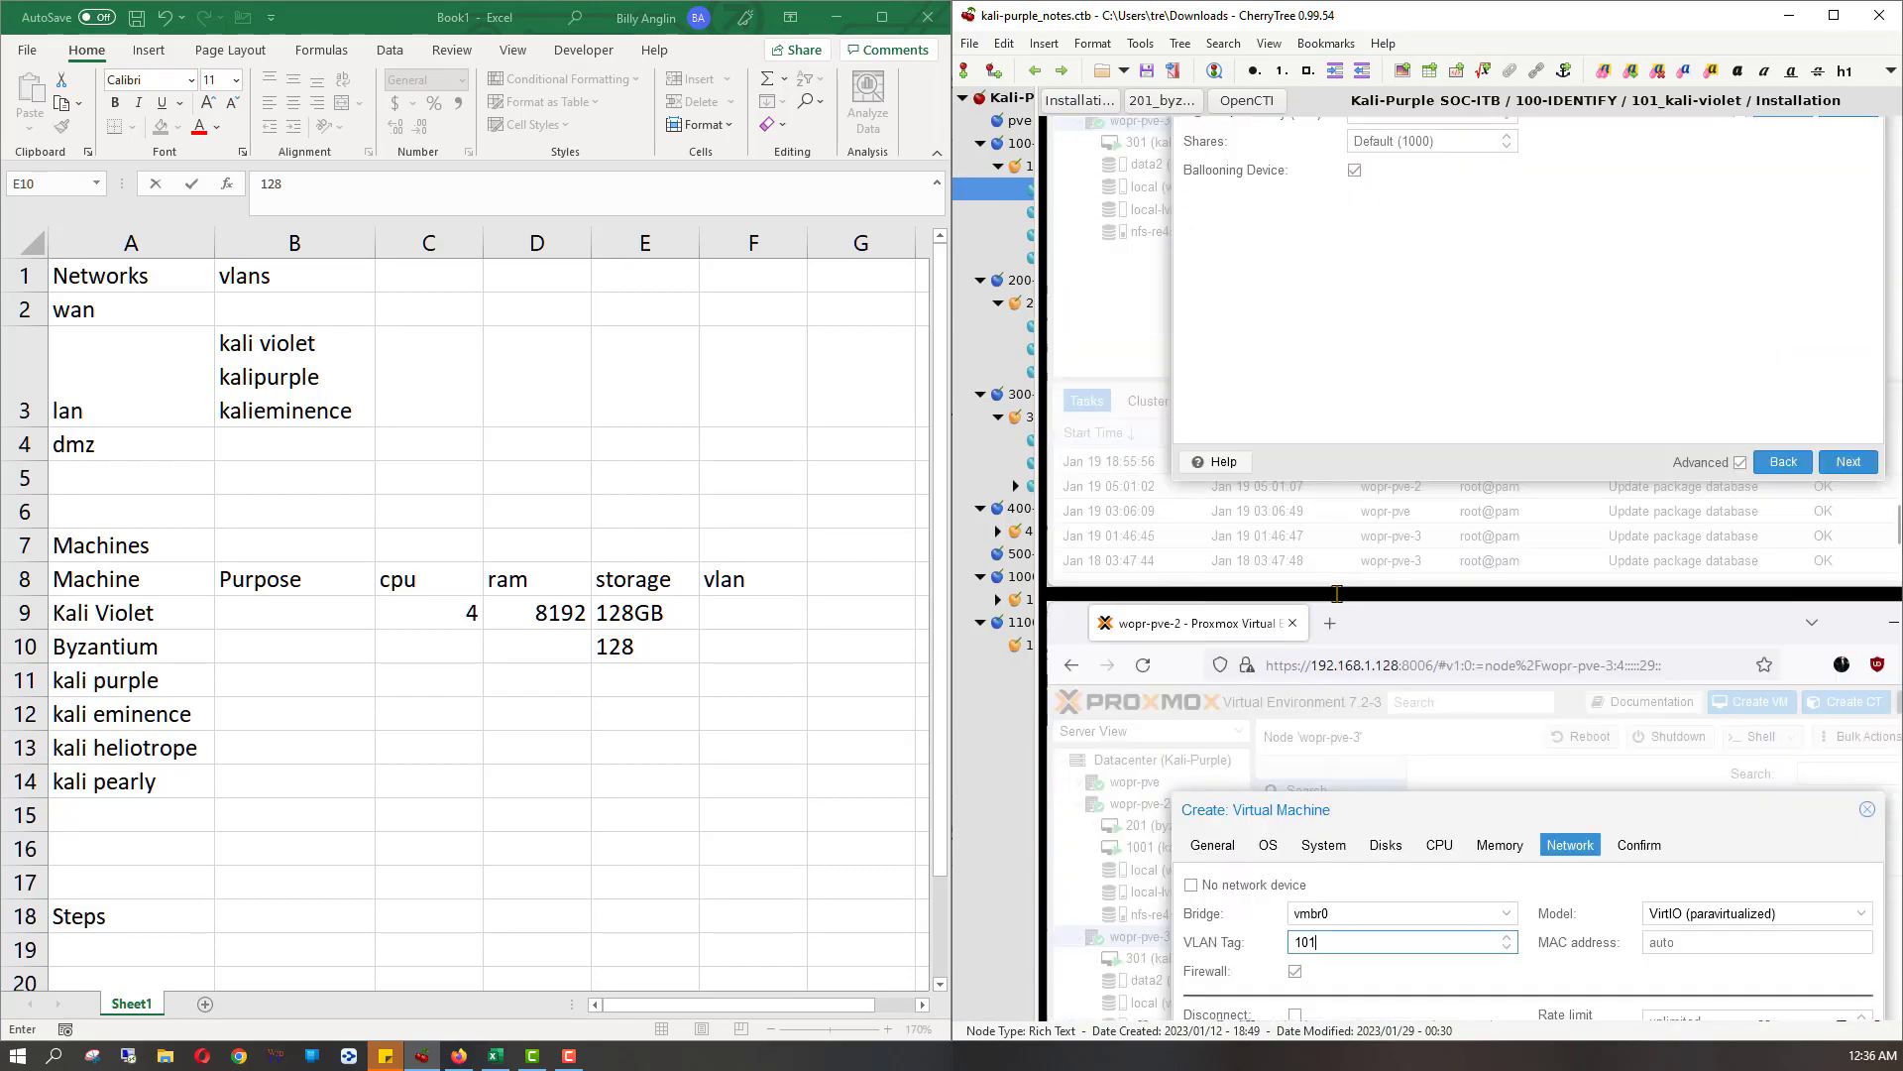
scroll(1337, 593, "down", 18)
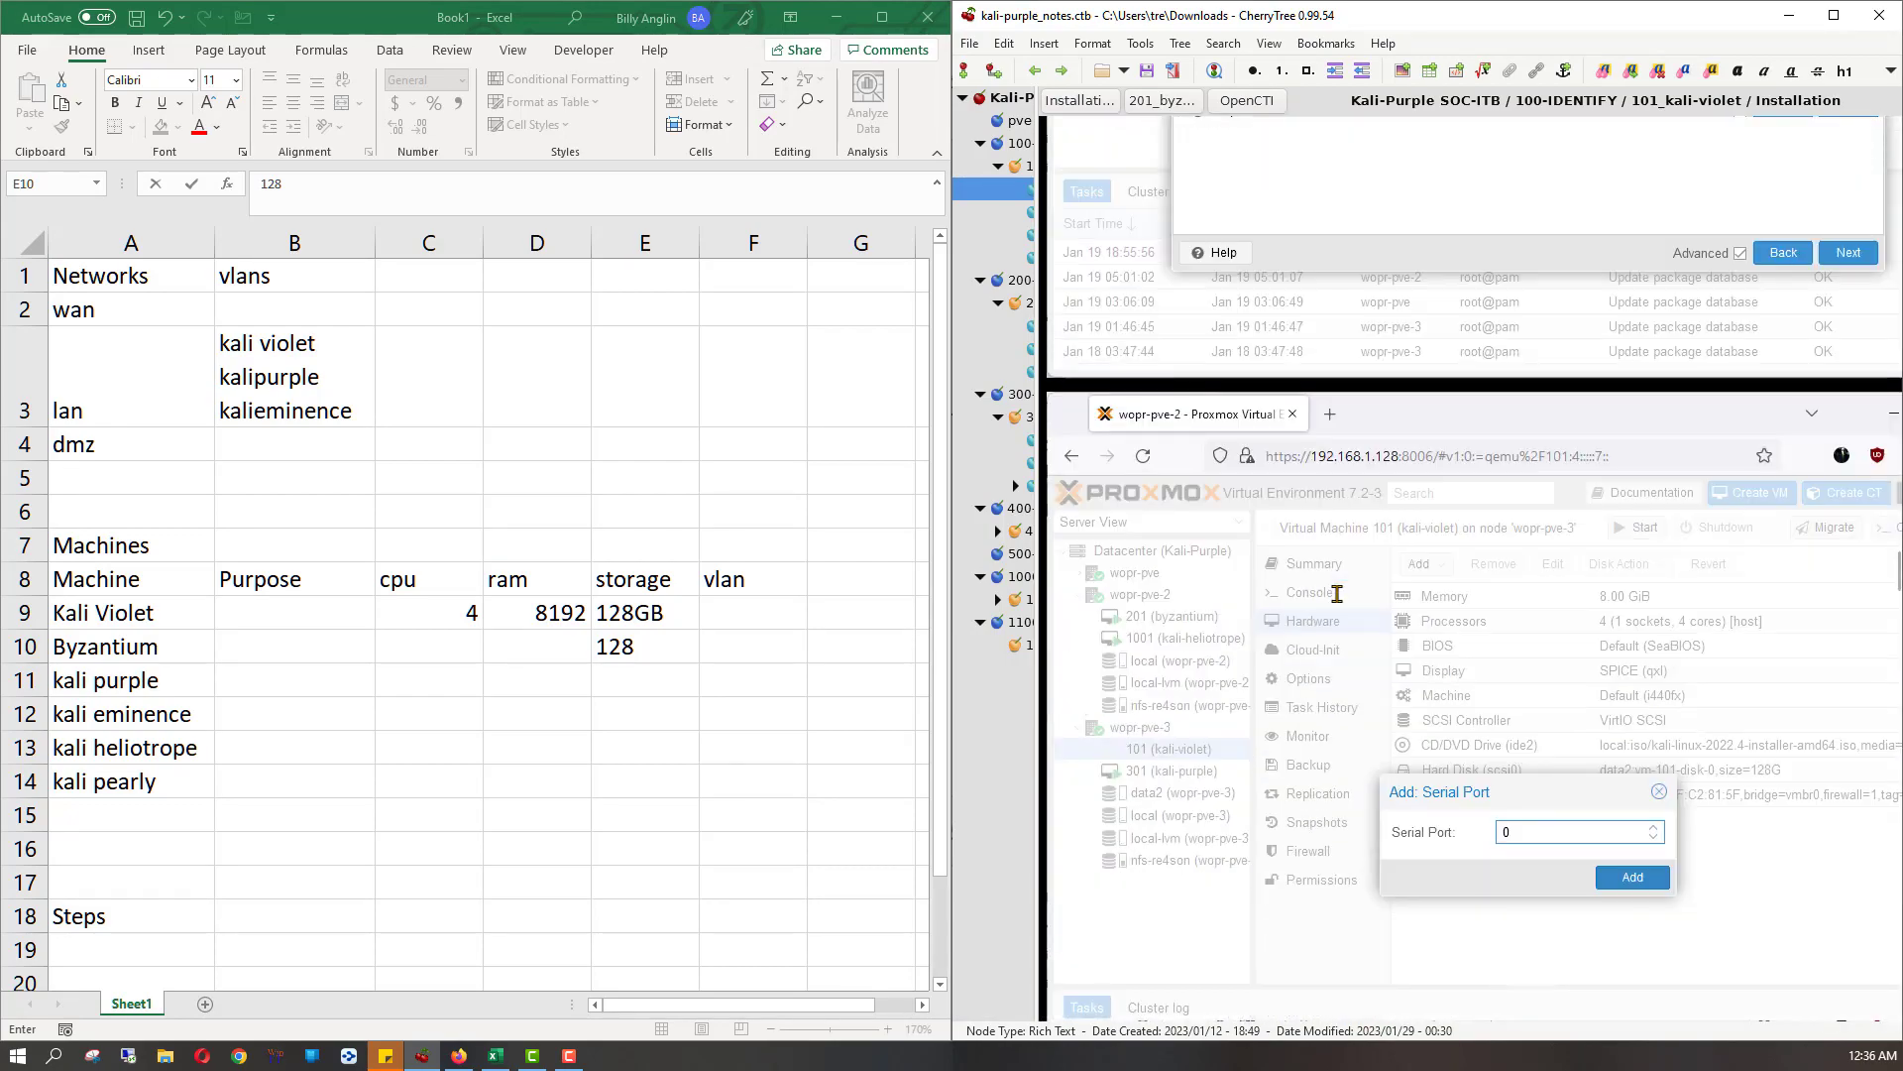
scroll(1336, 593, "down", 20)
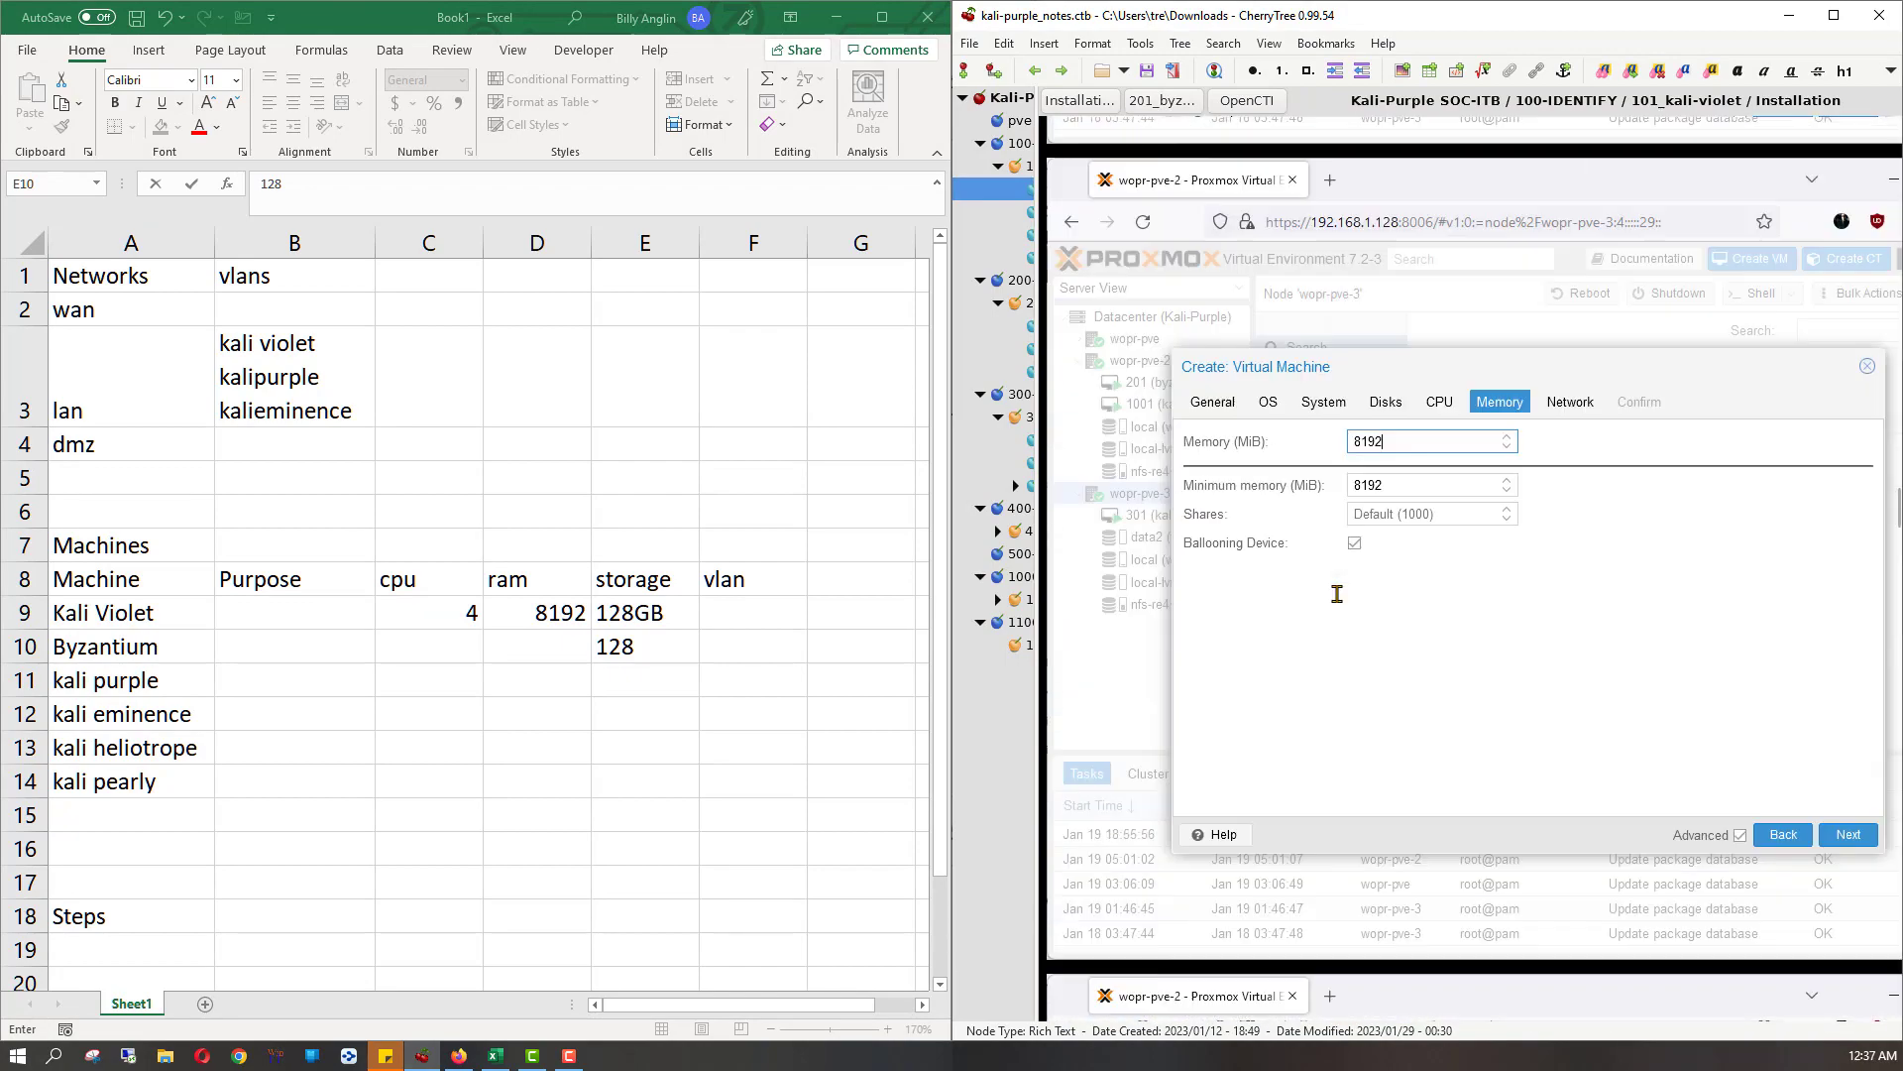
scroll(1336, 593, "up", 15)
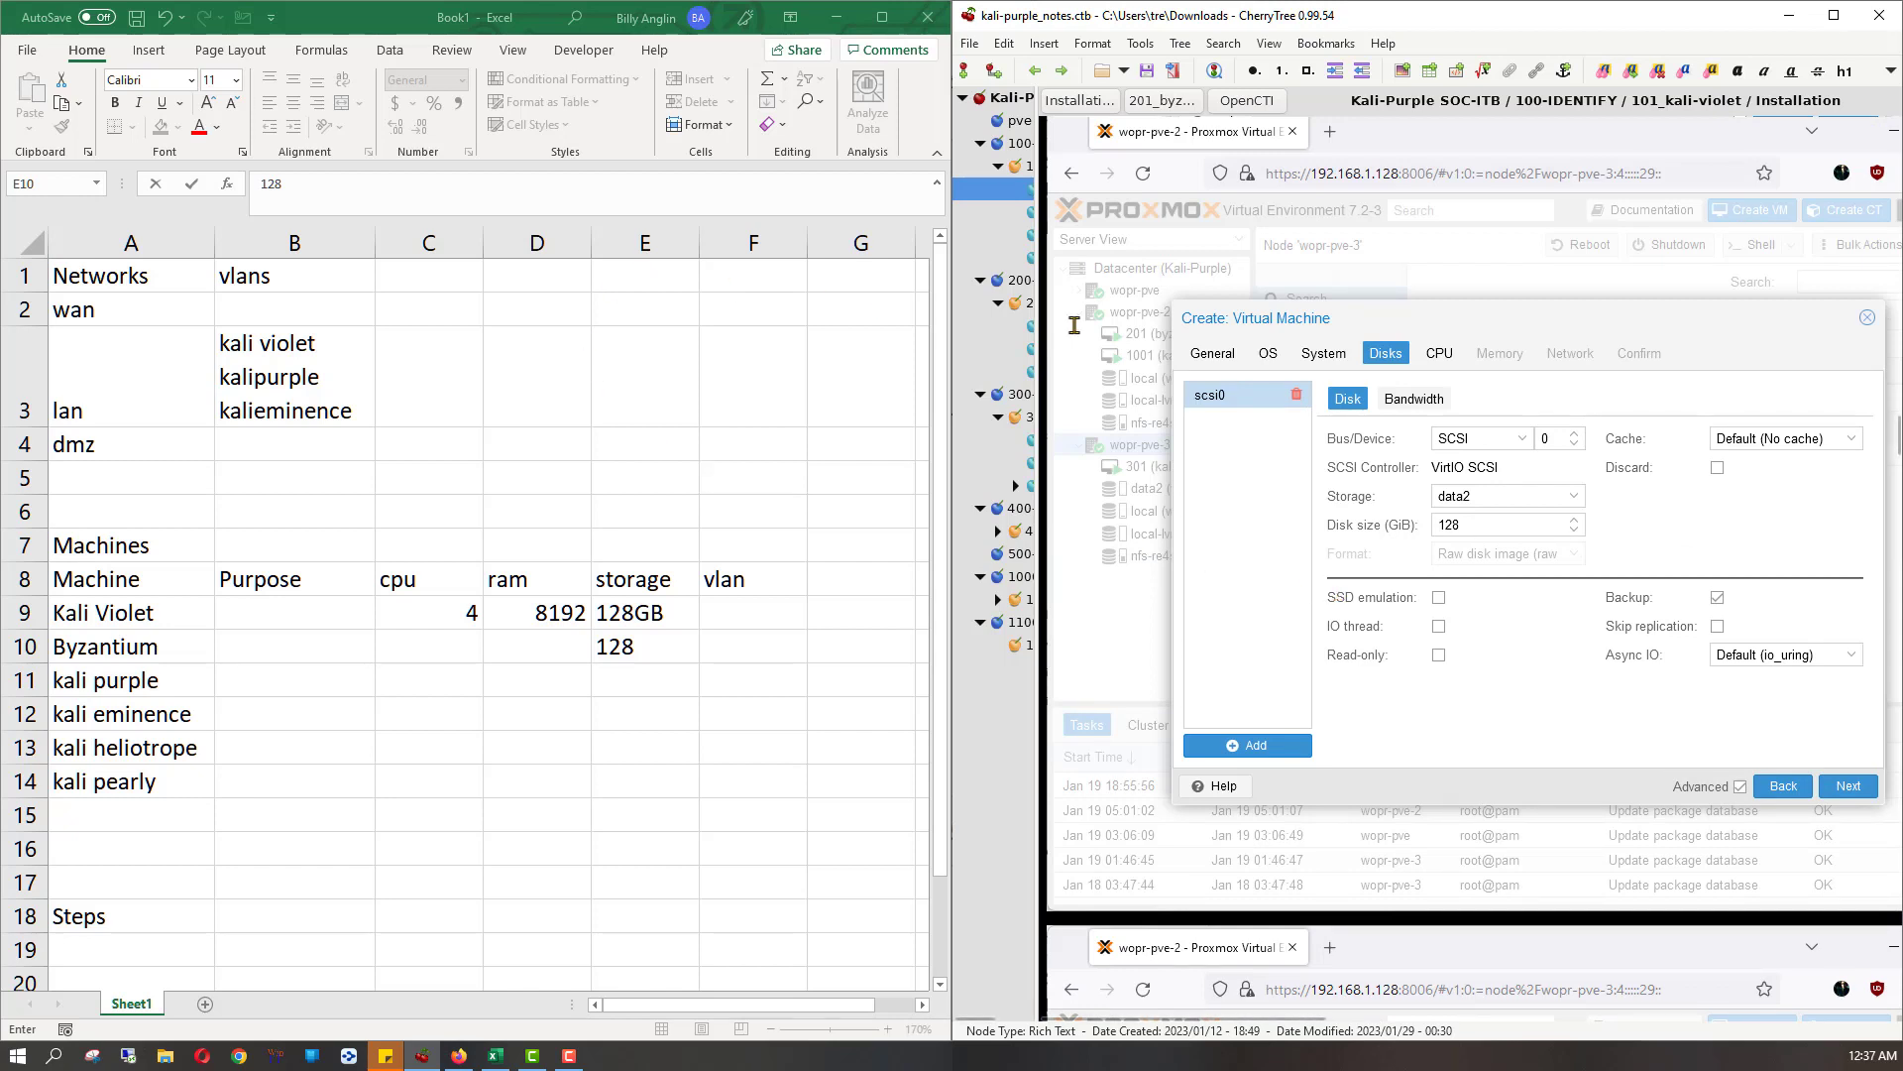
- Look up the core count in the Byzantium installation notes and enter 2 as its cpu in C10
left_click(1033, 327)
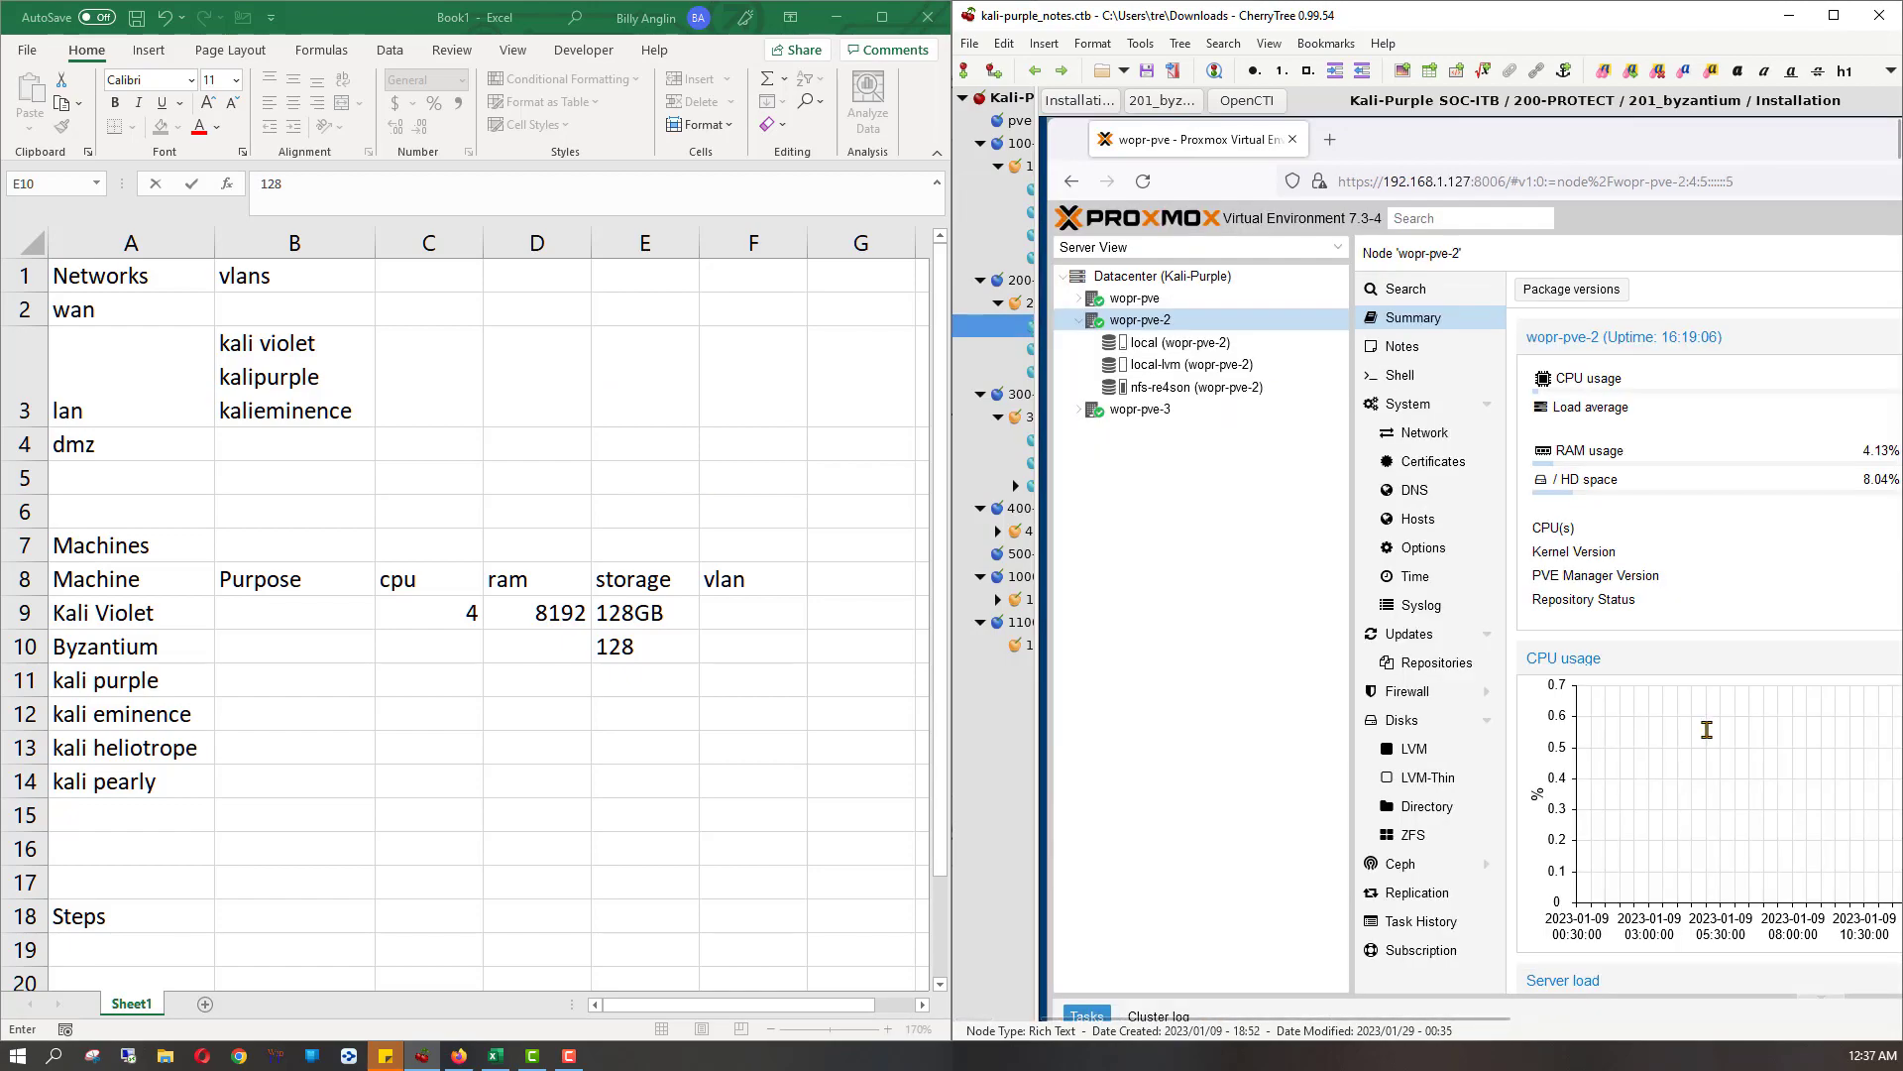
scroll(1706, 730, "down", 10)
scroll(1707, 730, "up", 5)
scroll(1707, 730, "down", 15)
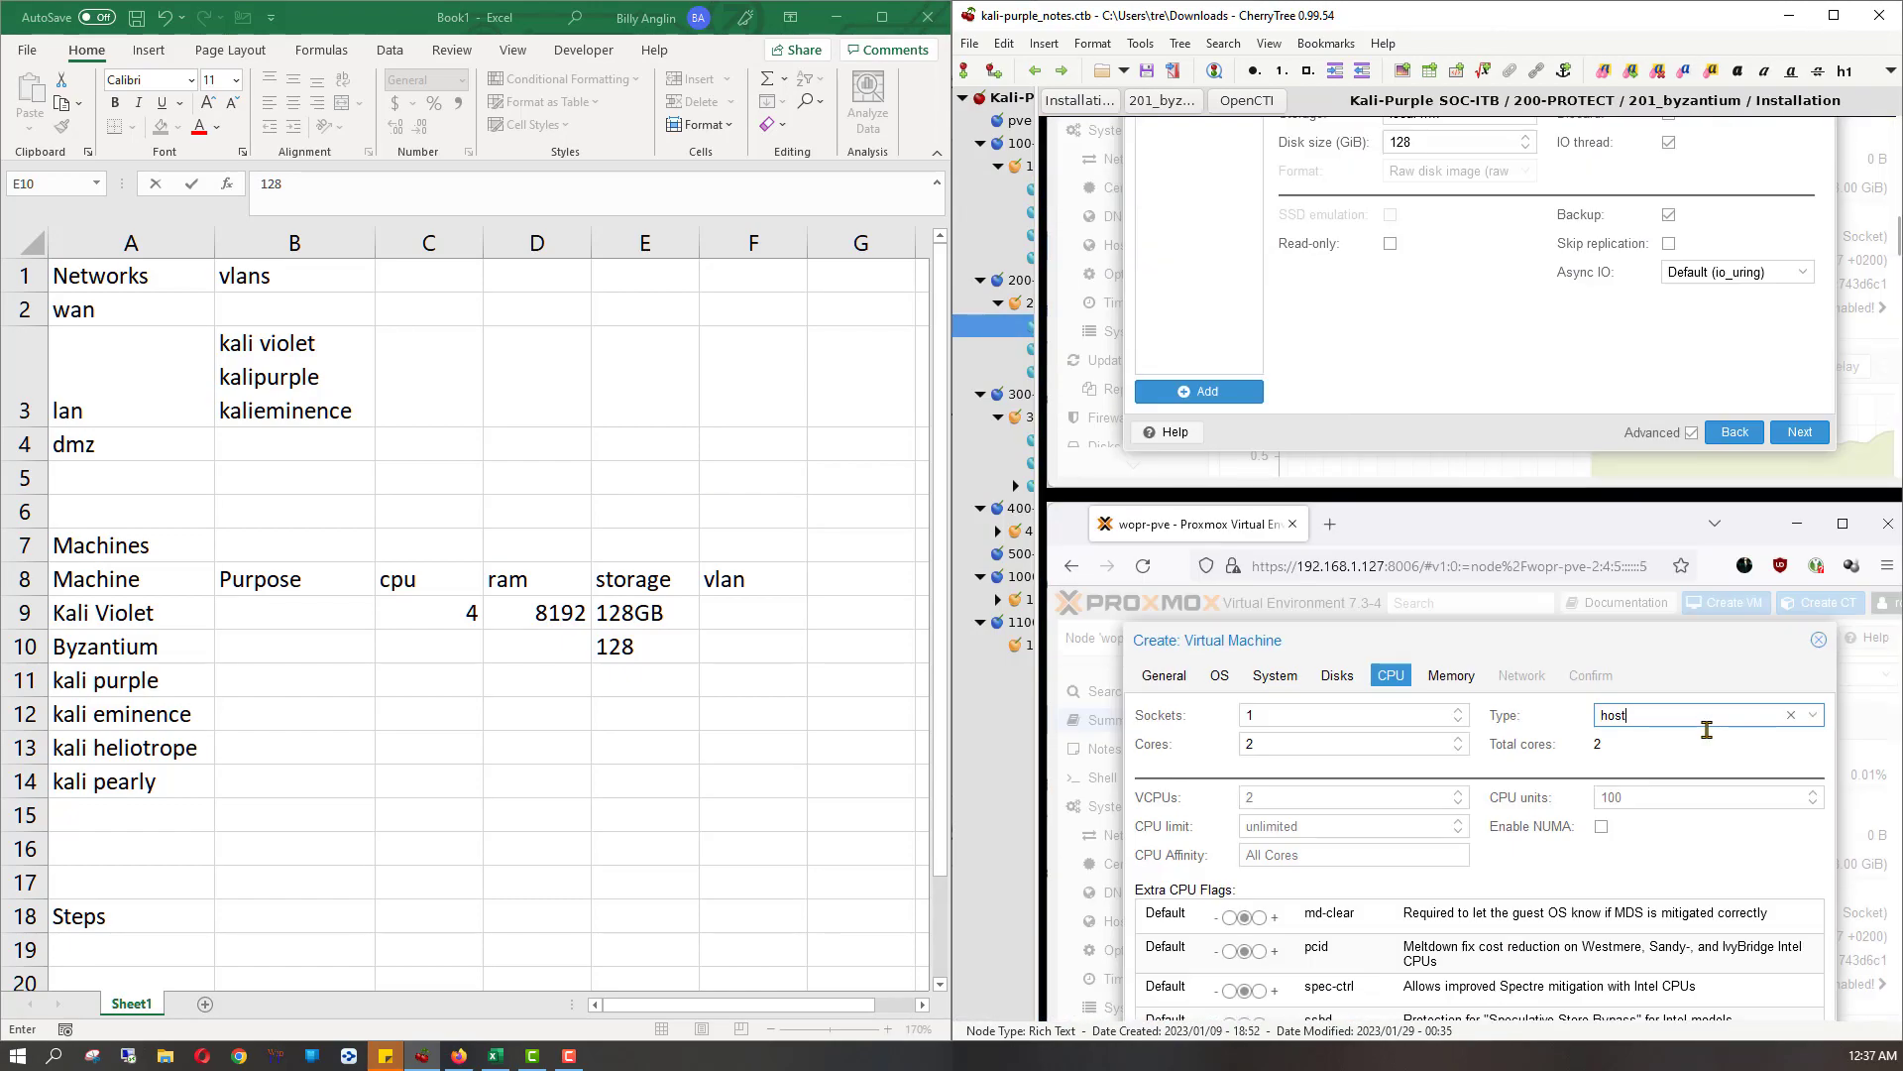
scroll(1445, 540, "down", 3)
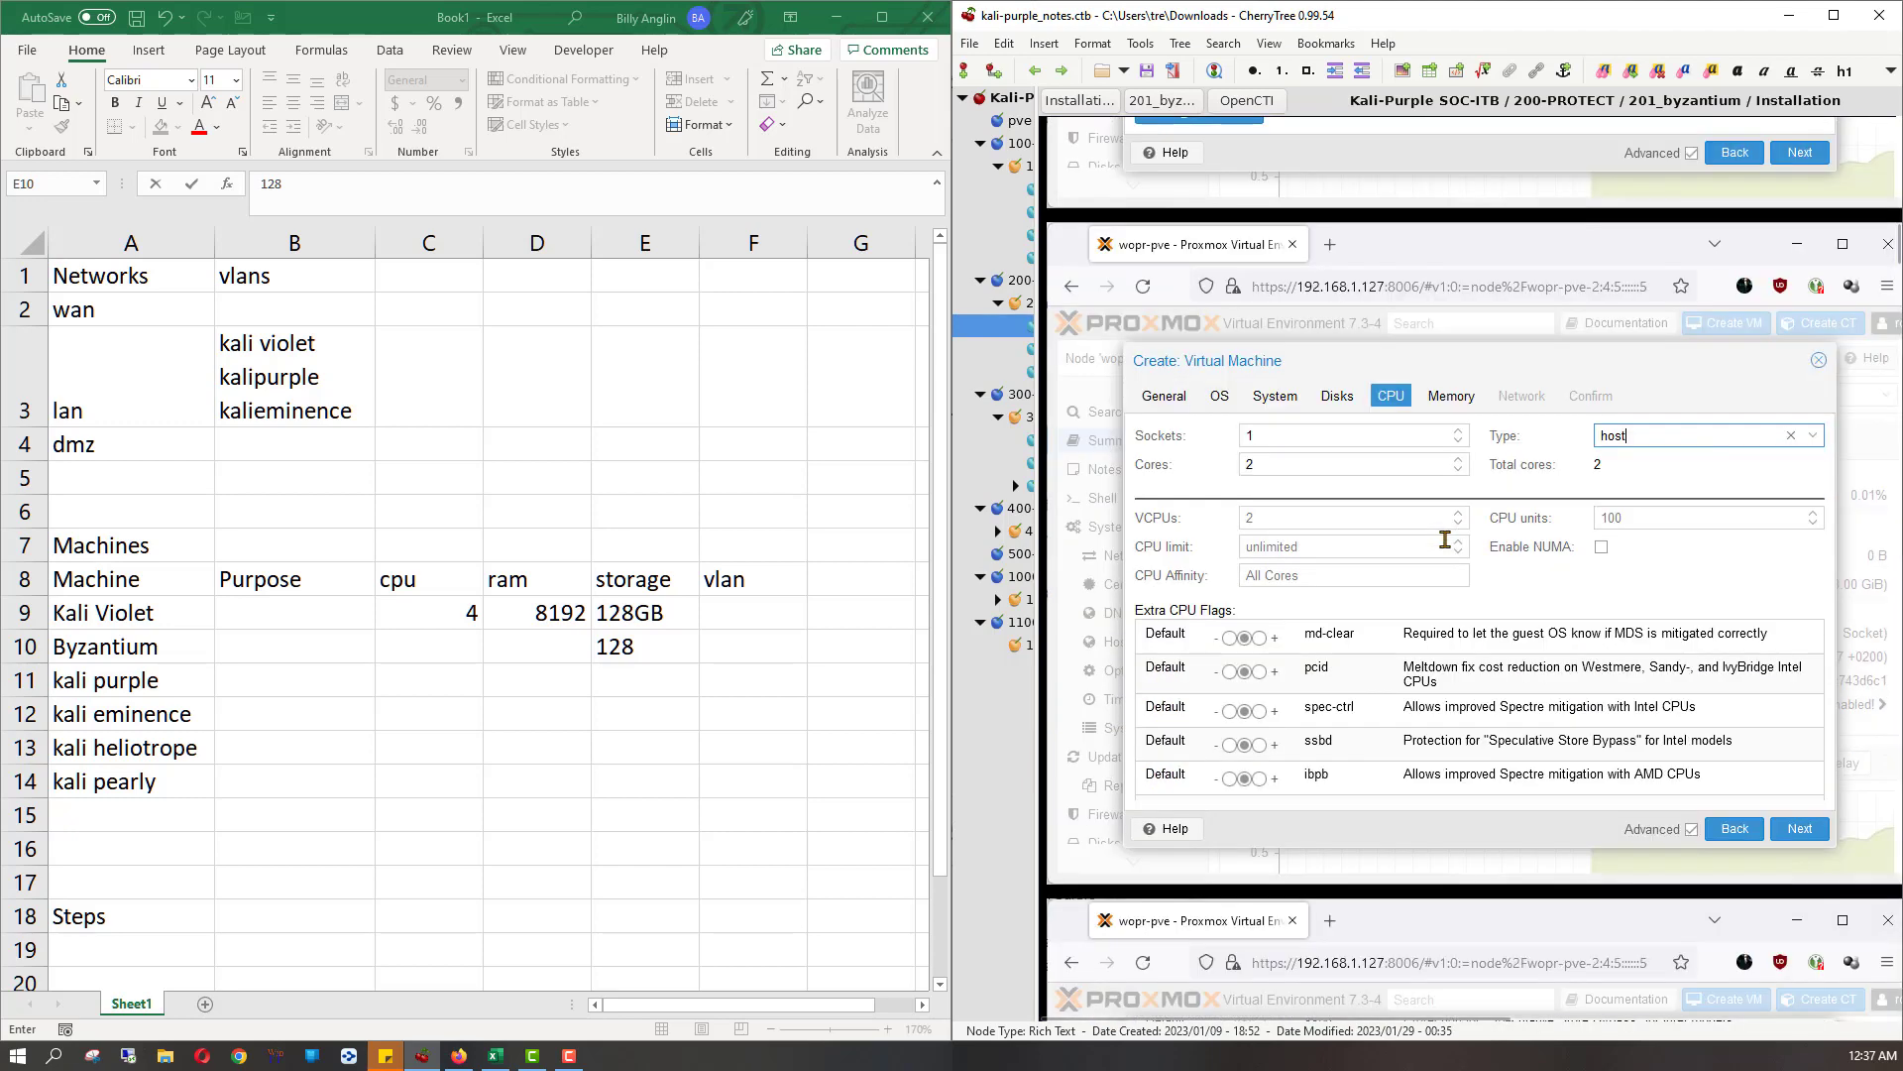
scroll(1444, 539, "down", 1)
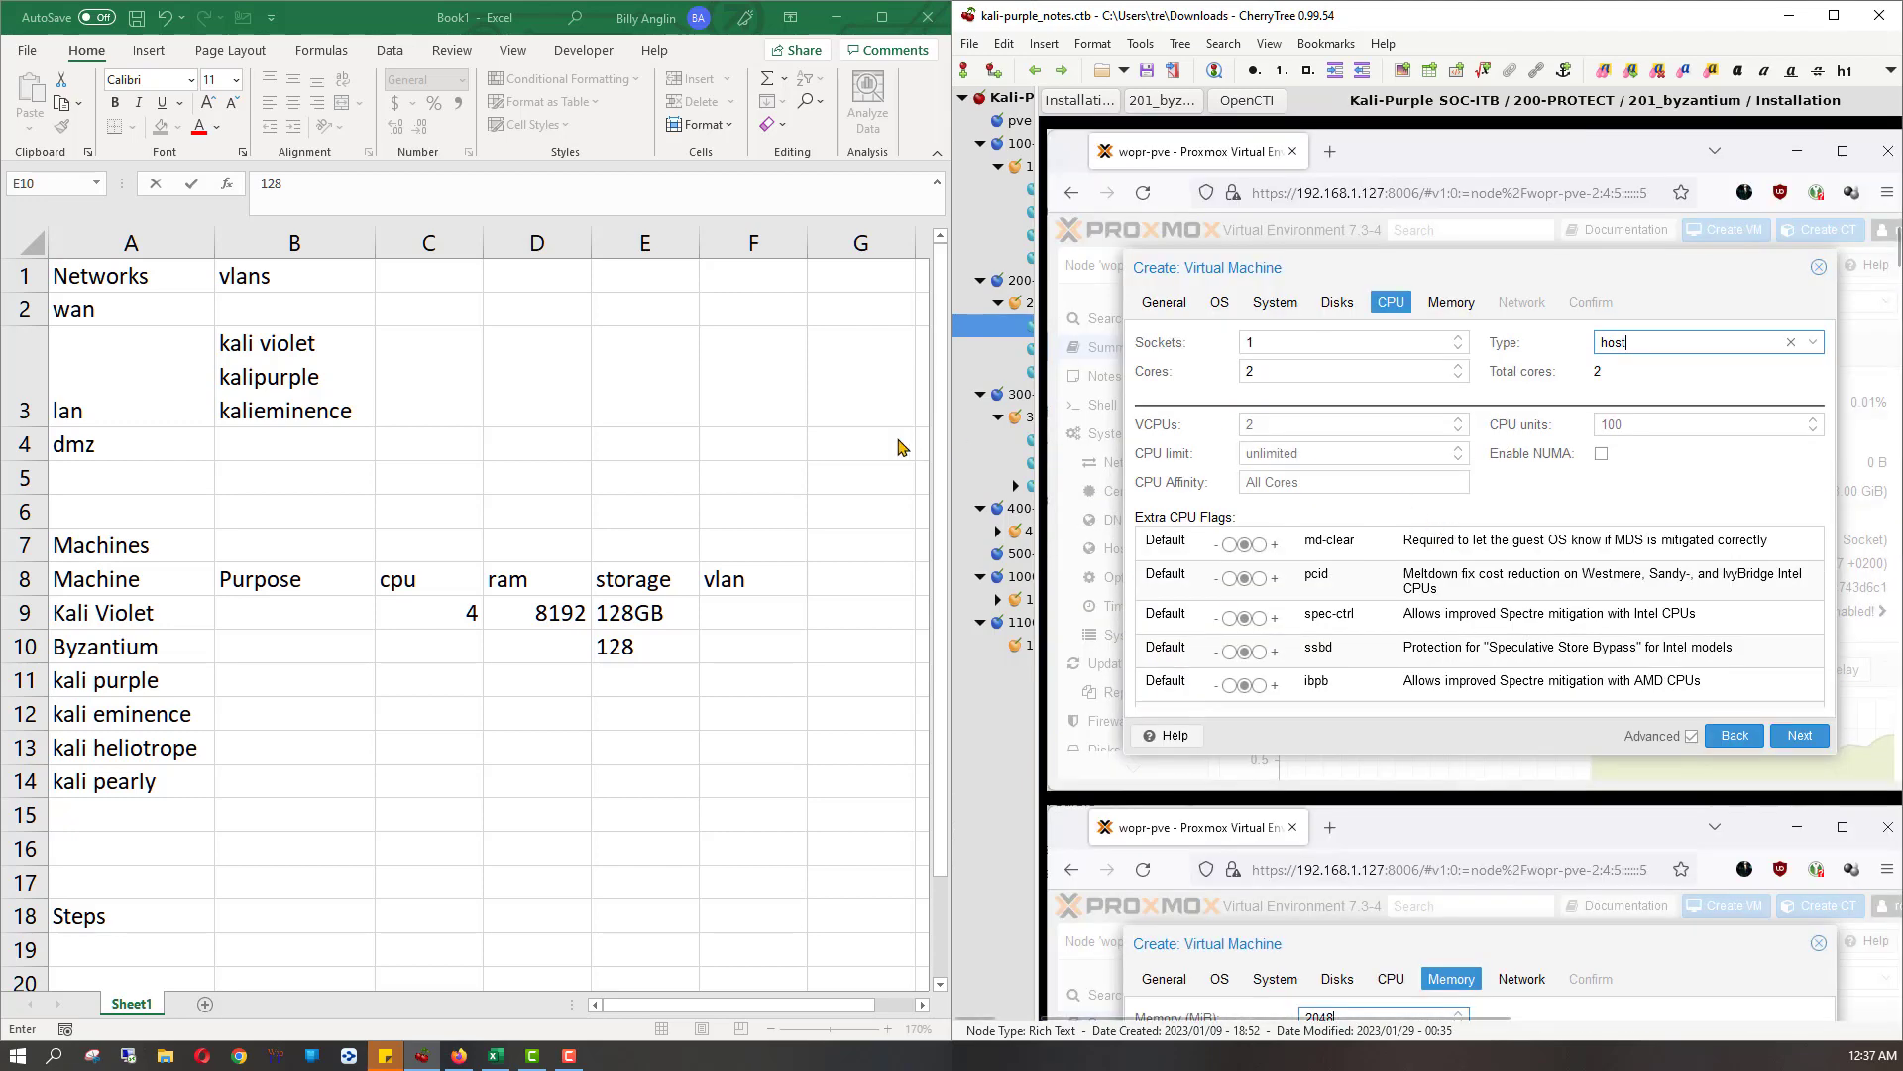
key("alt+Tab")
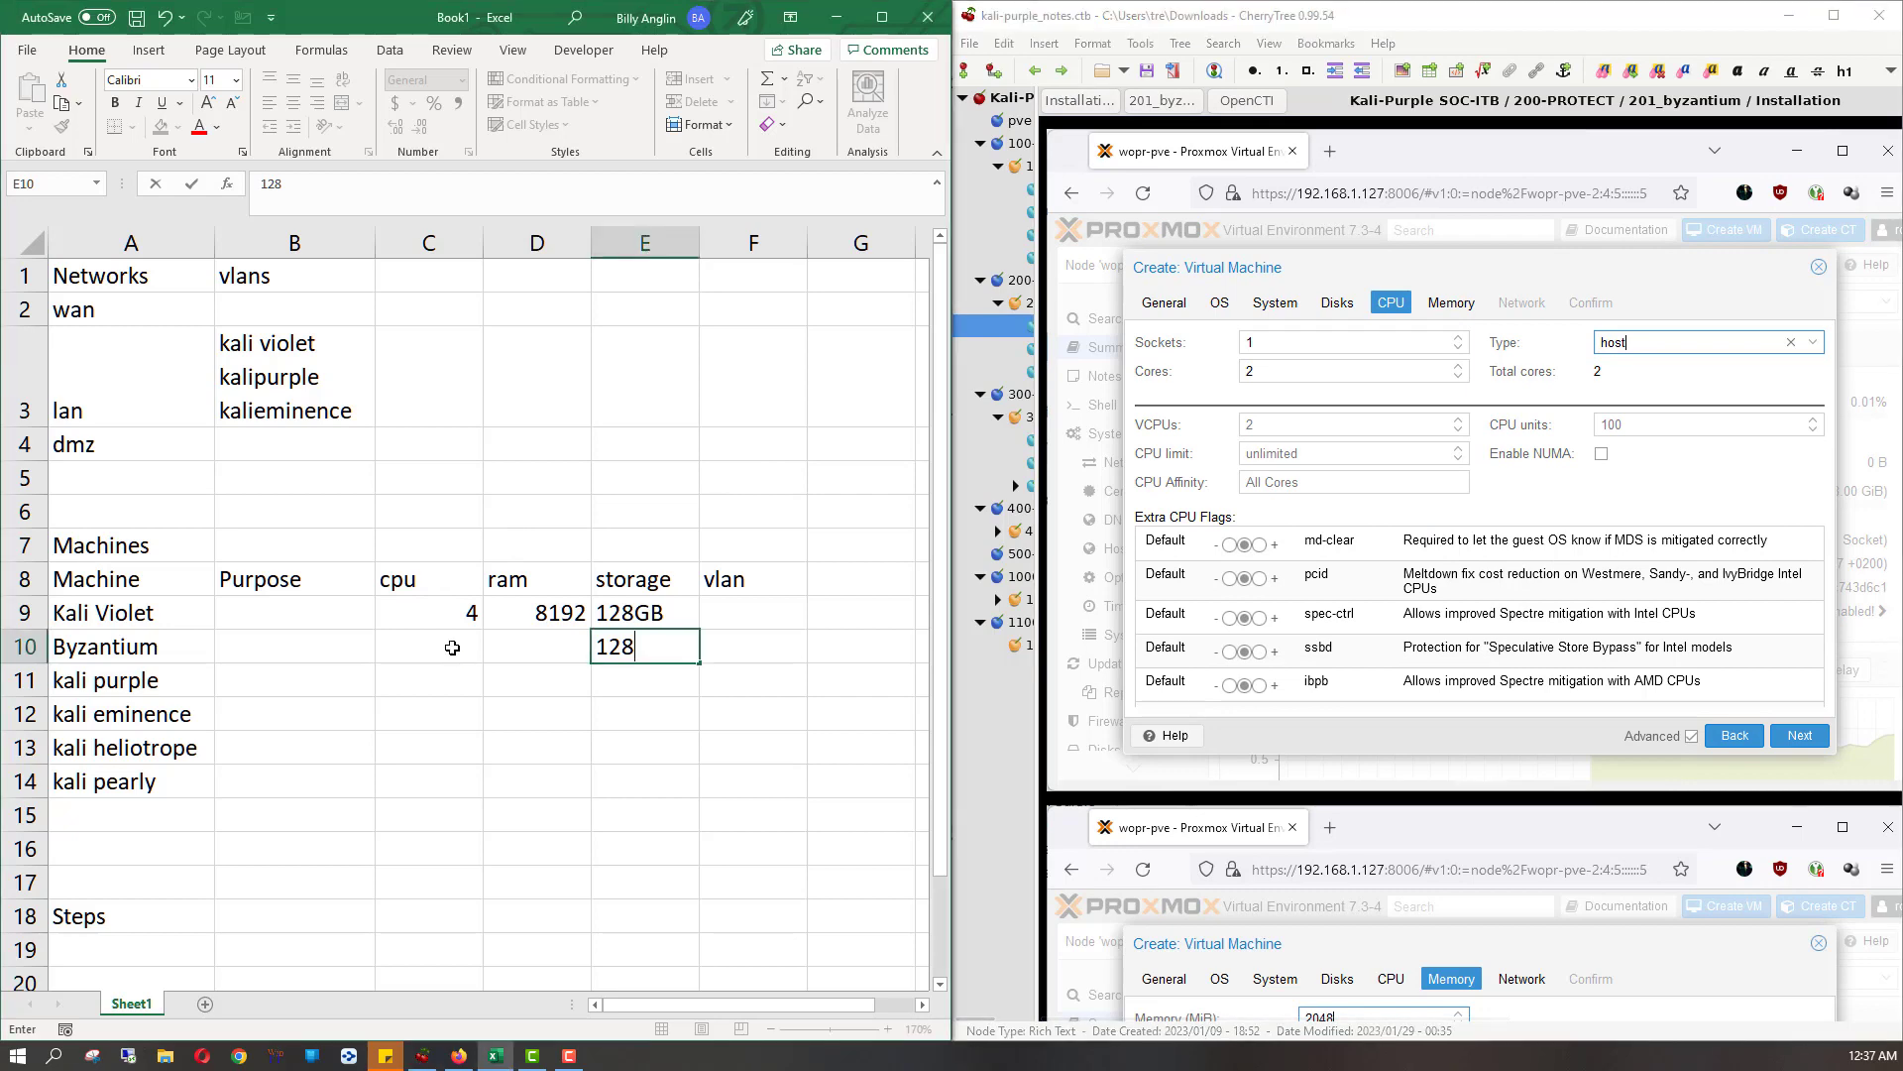
left_click(452, 646)
type("2")
key("Tab")
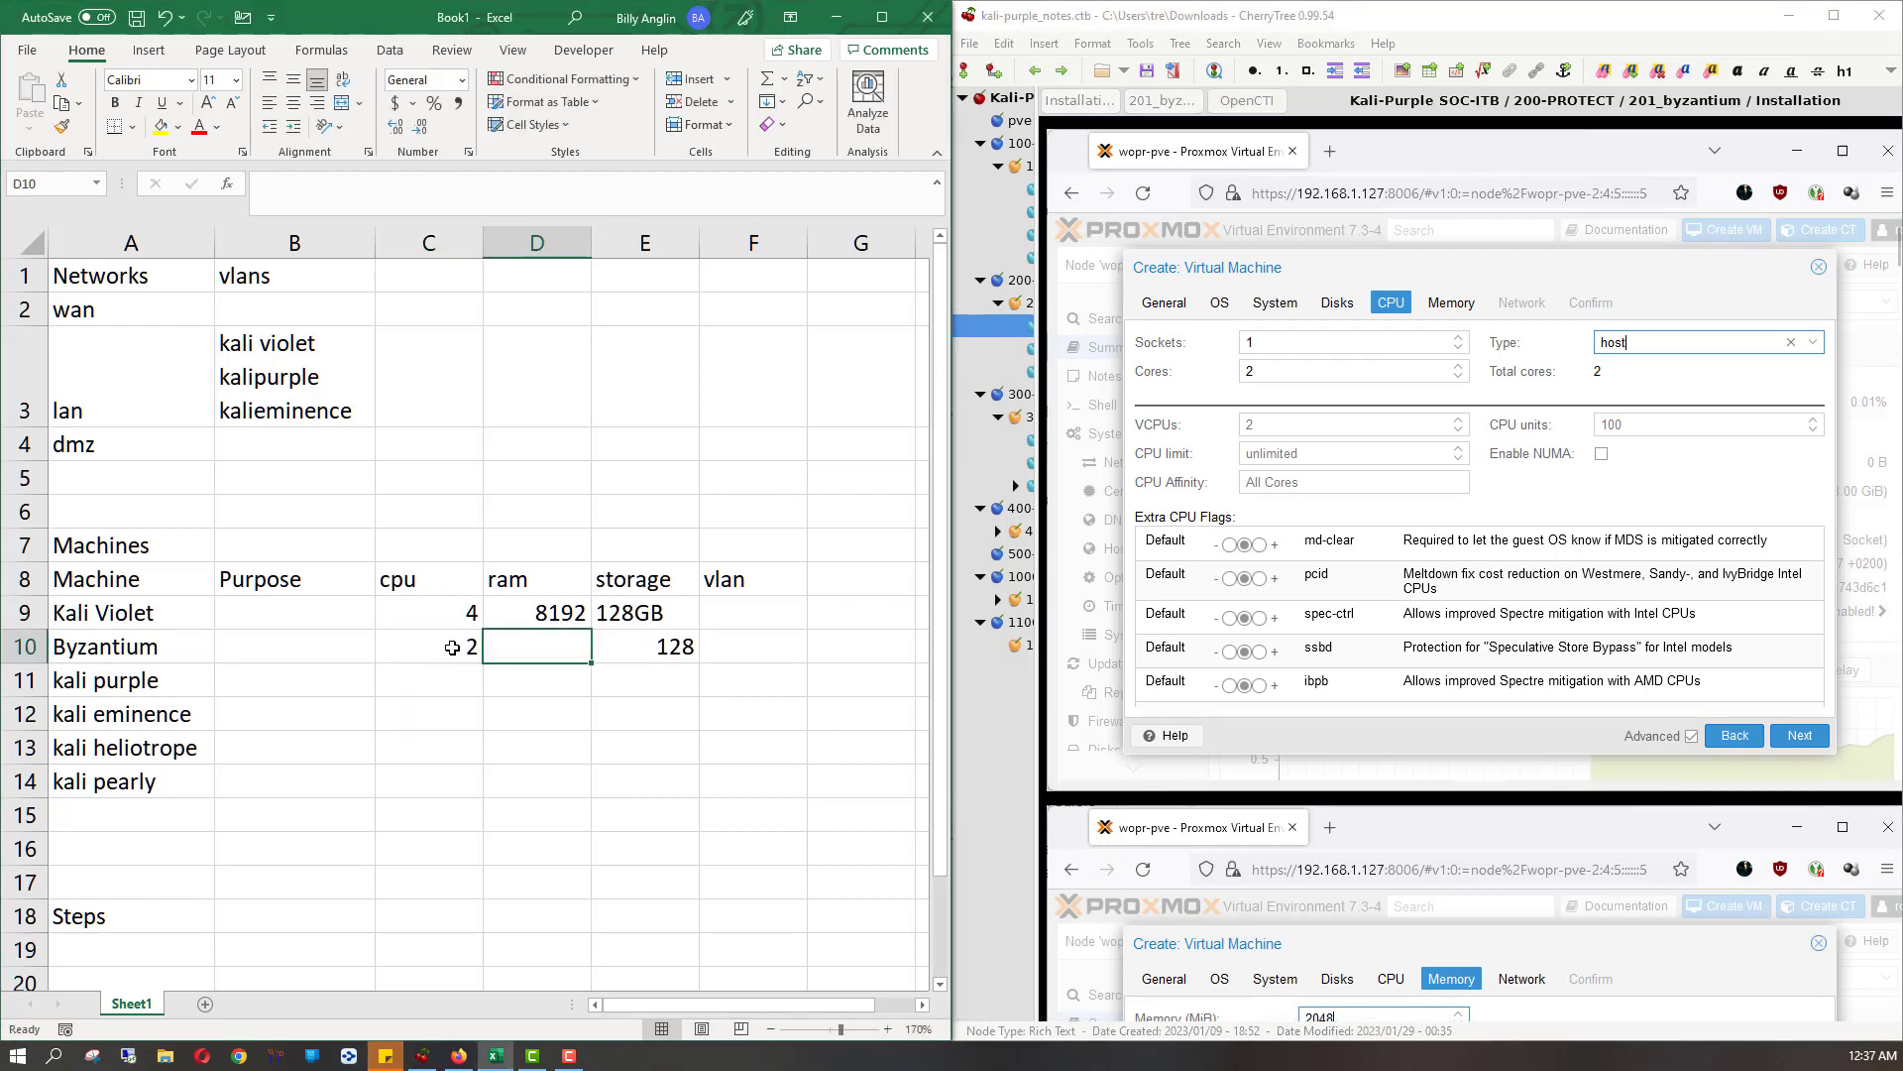
- Look up Byzantium's memory size in the installation notes and enter 2048 as its ram in D10
key("shift+Tab")
key("shift+Tab")
key("Tab")
key("Tab")
scroll(1397, 654, "down", 5)
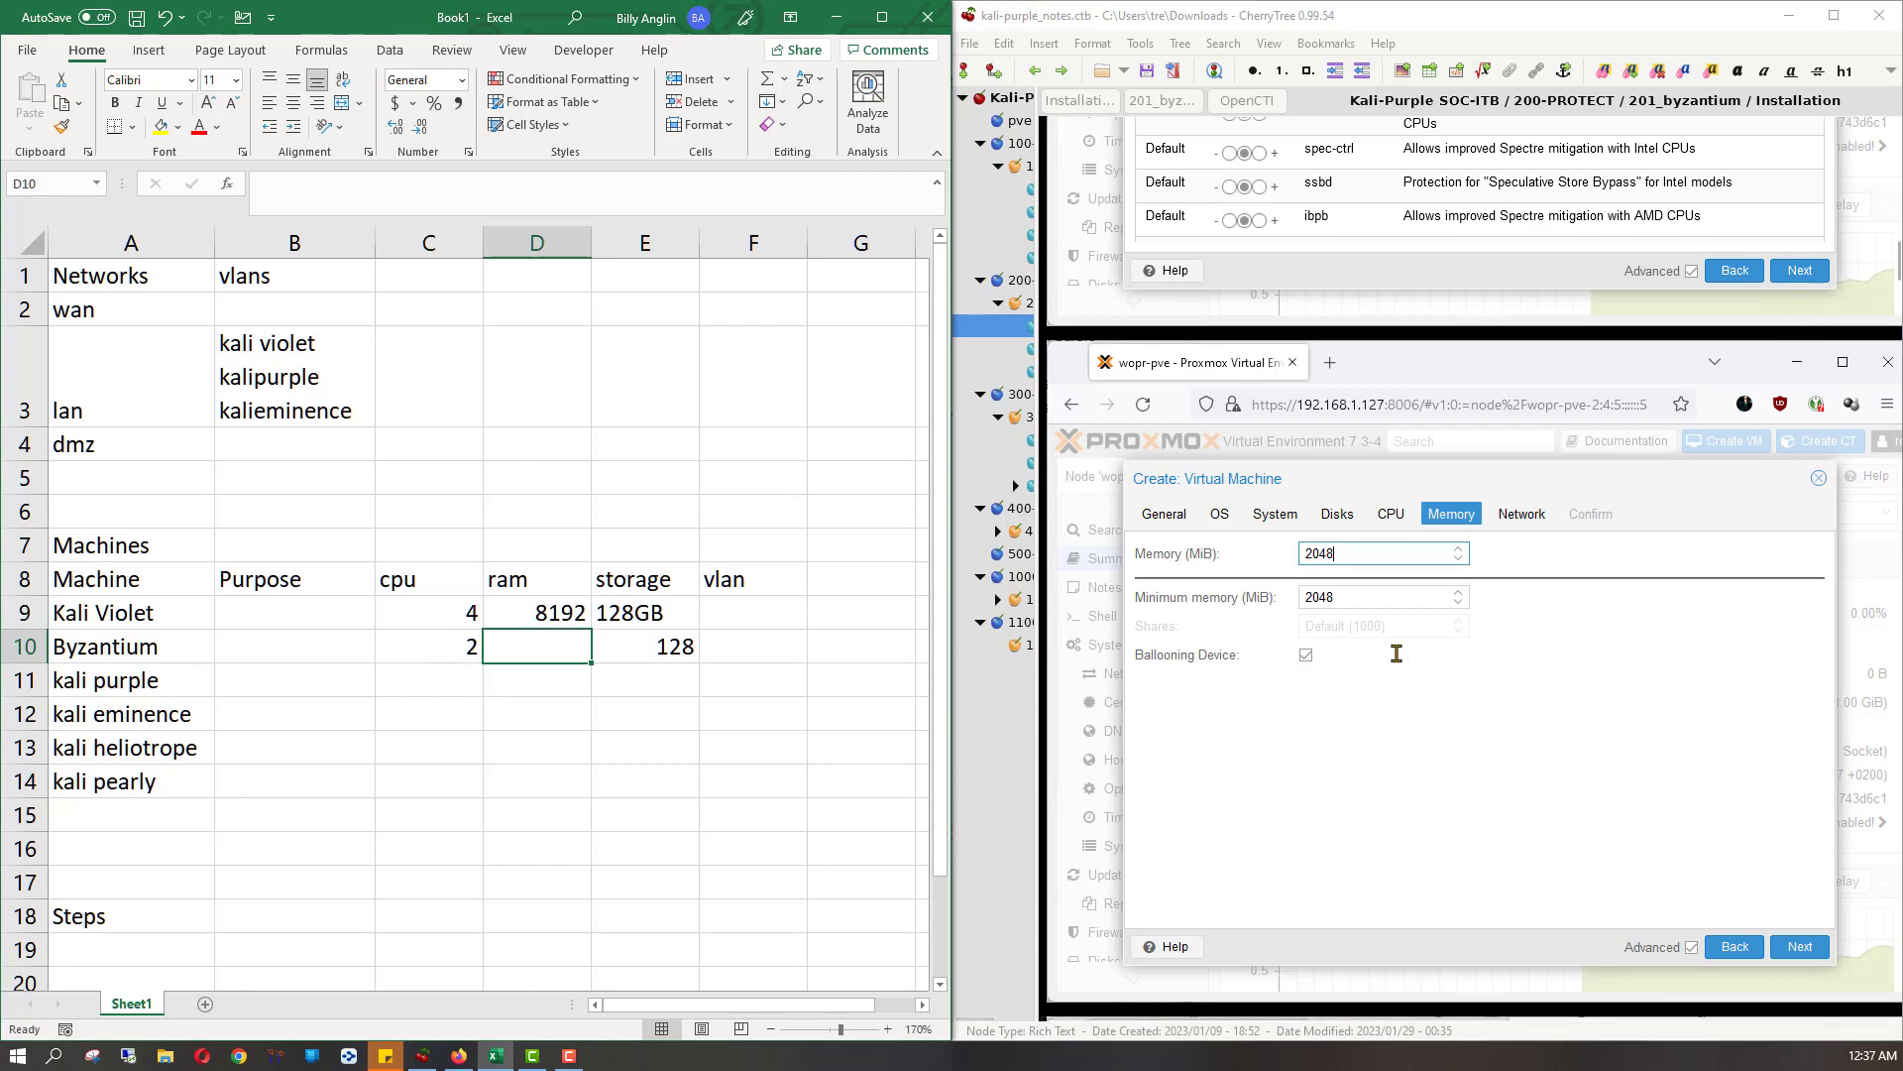
type("2048")
key("Return")
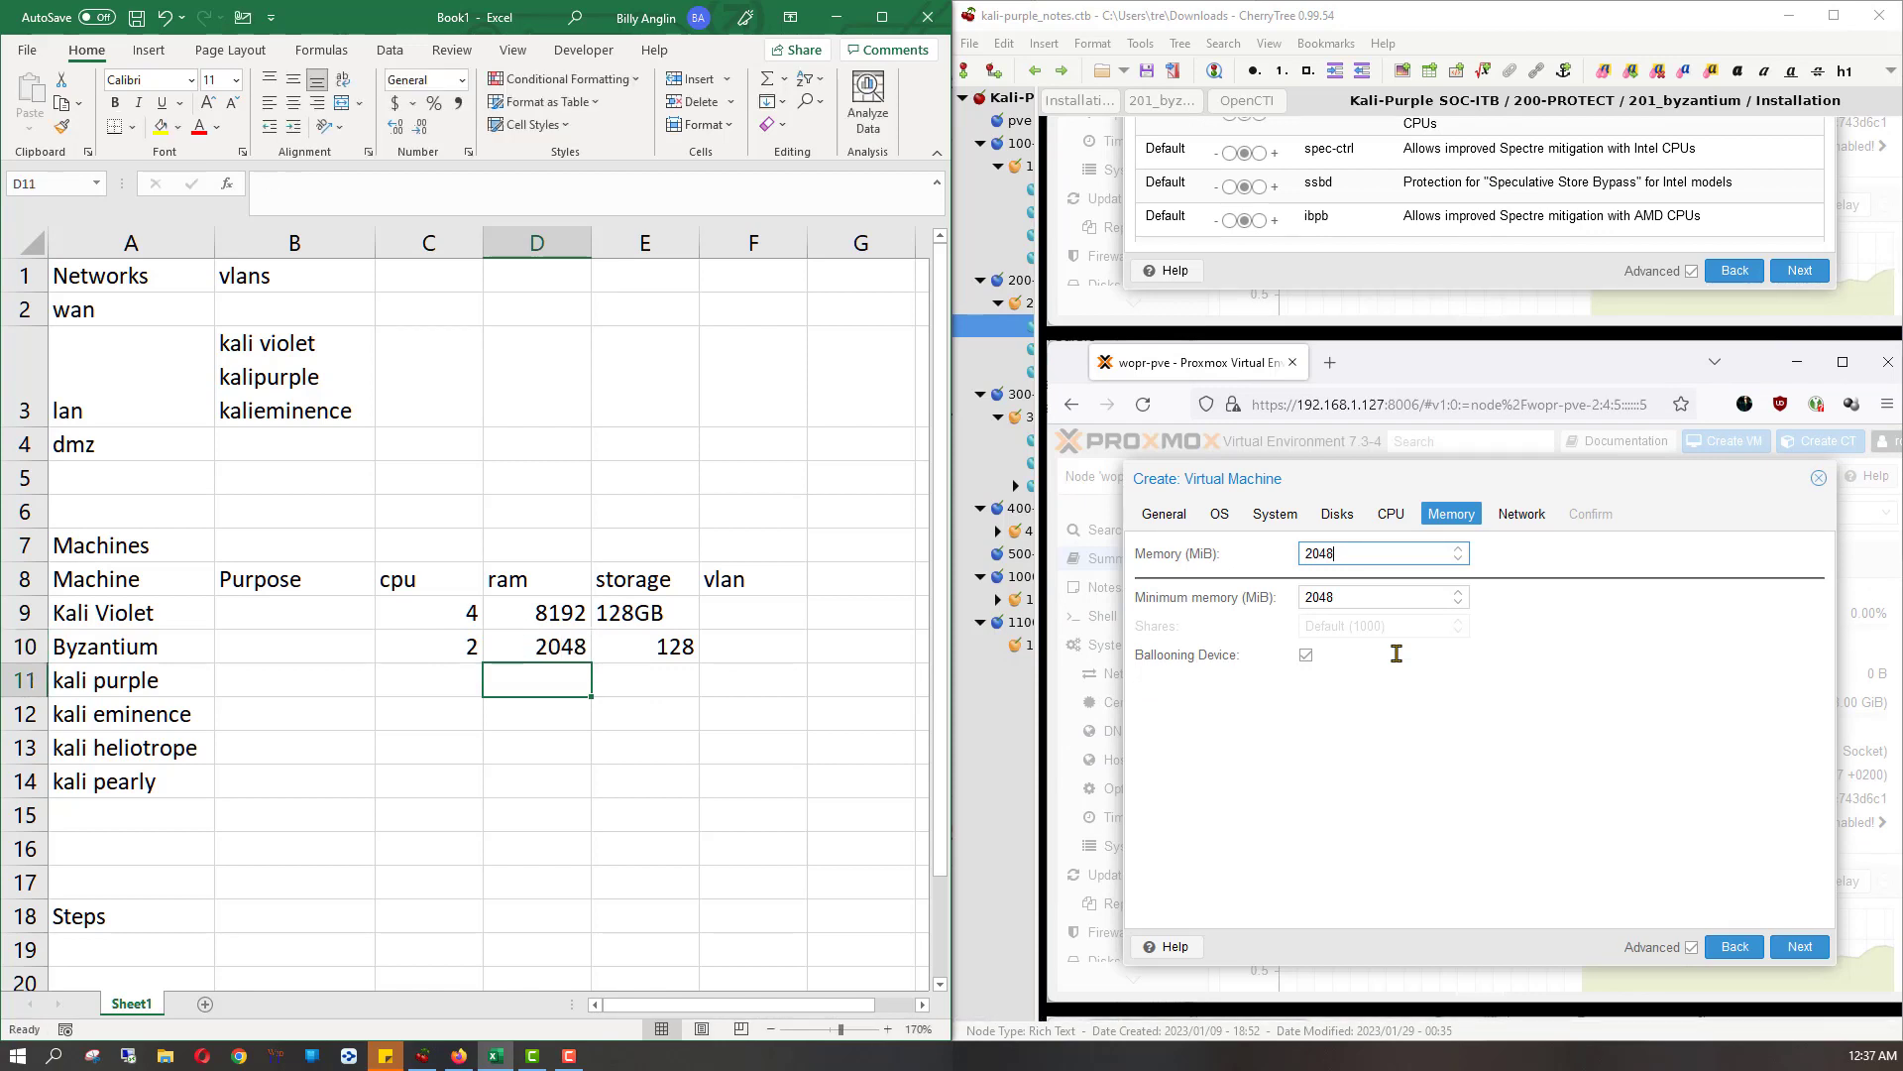
- Look up the disk size in the kali purple installation notes and enter 2048 as its storage in E11
key("Right")
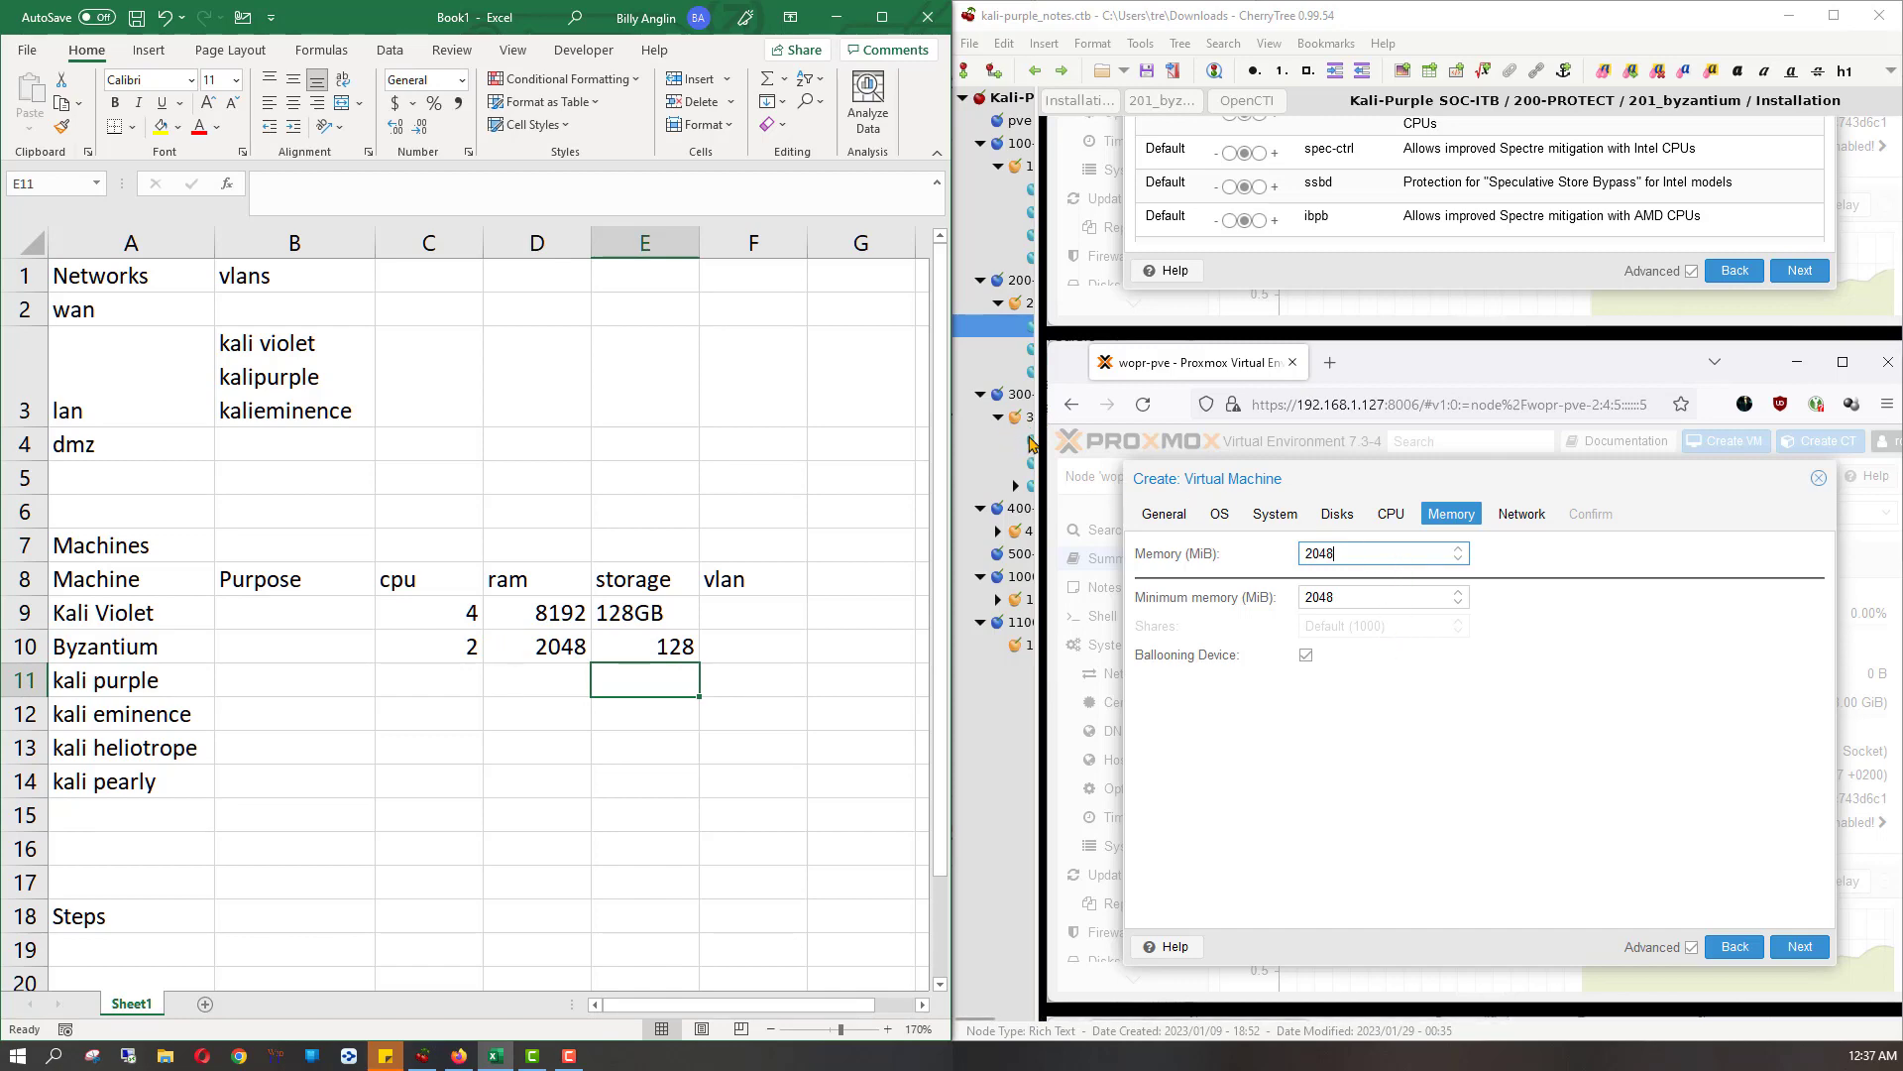
left_click(1034, 443)
left_click(1034, 443)
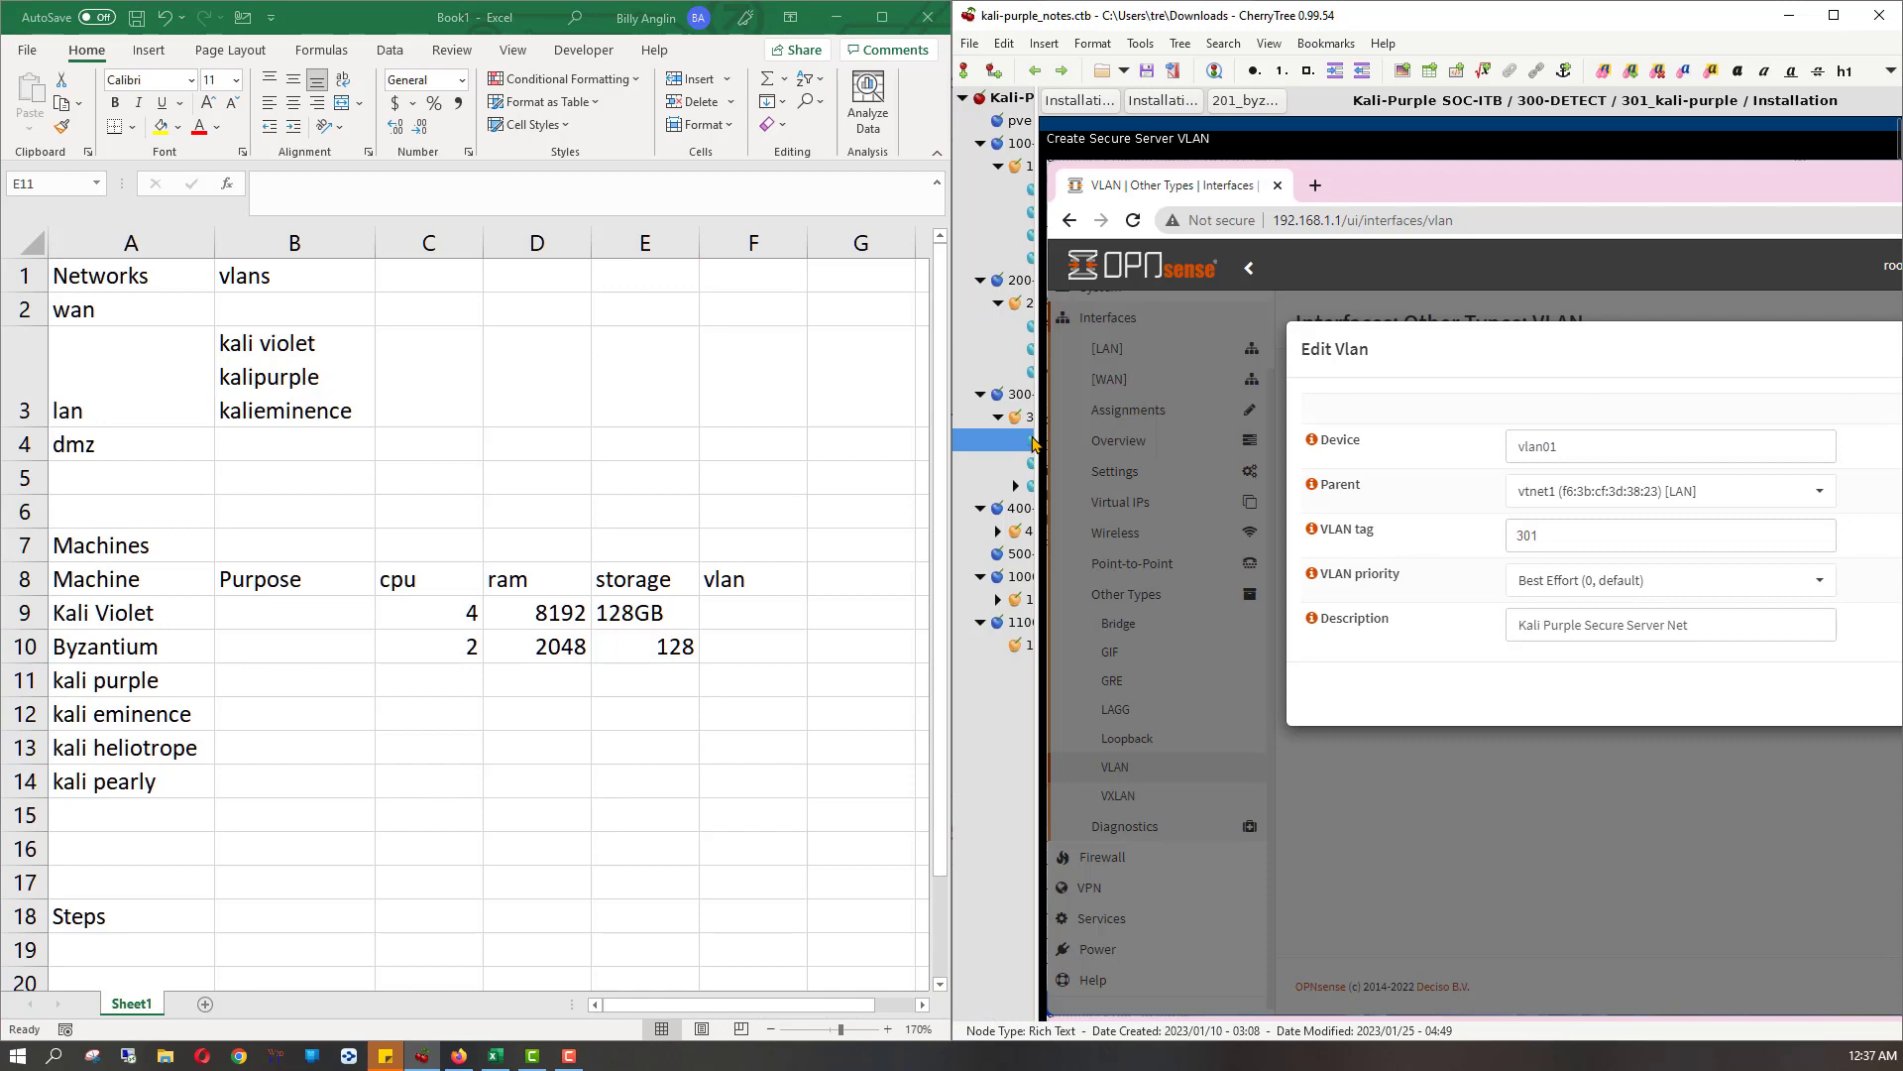
scroll(1469, 498, "down", 10)
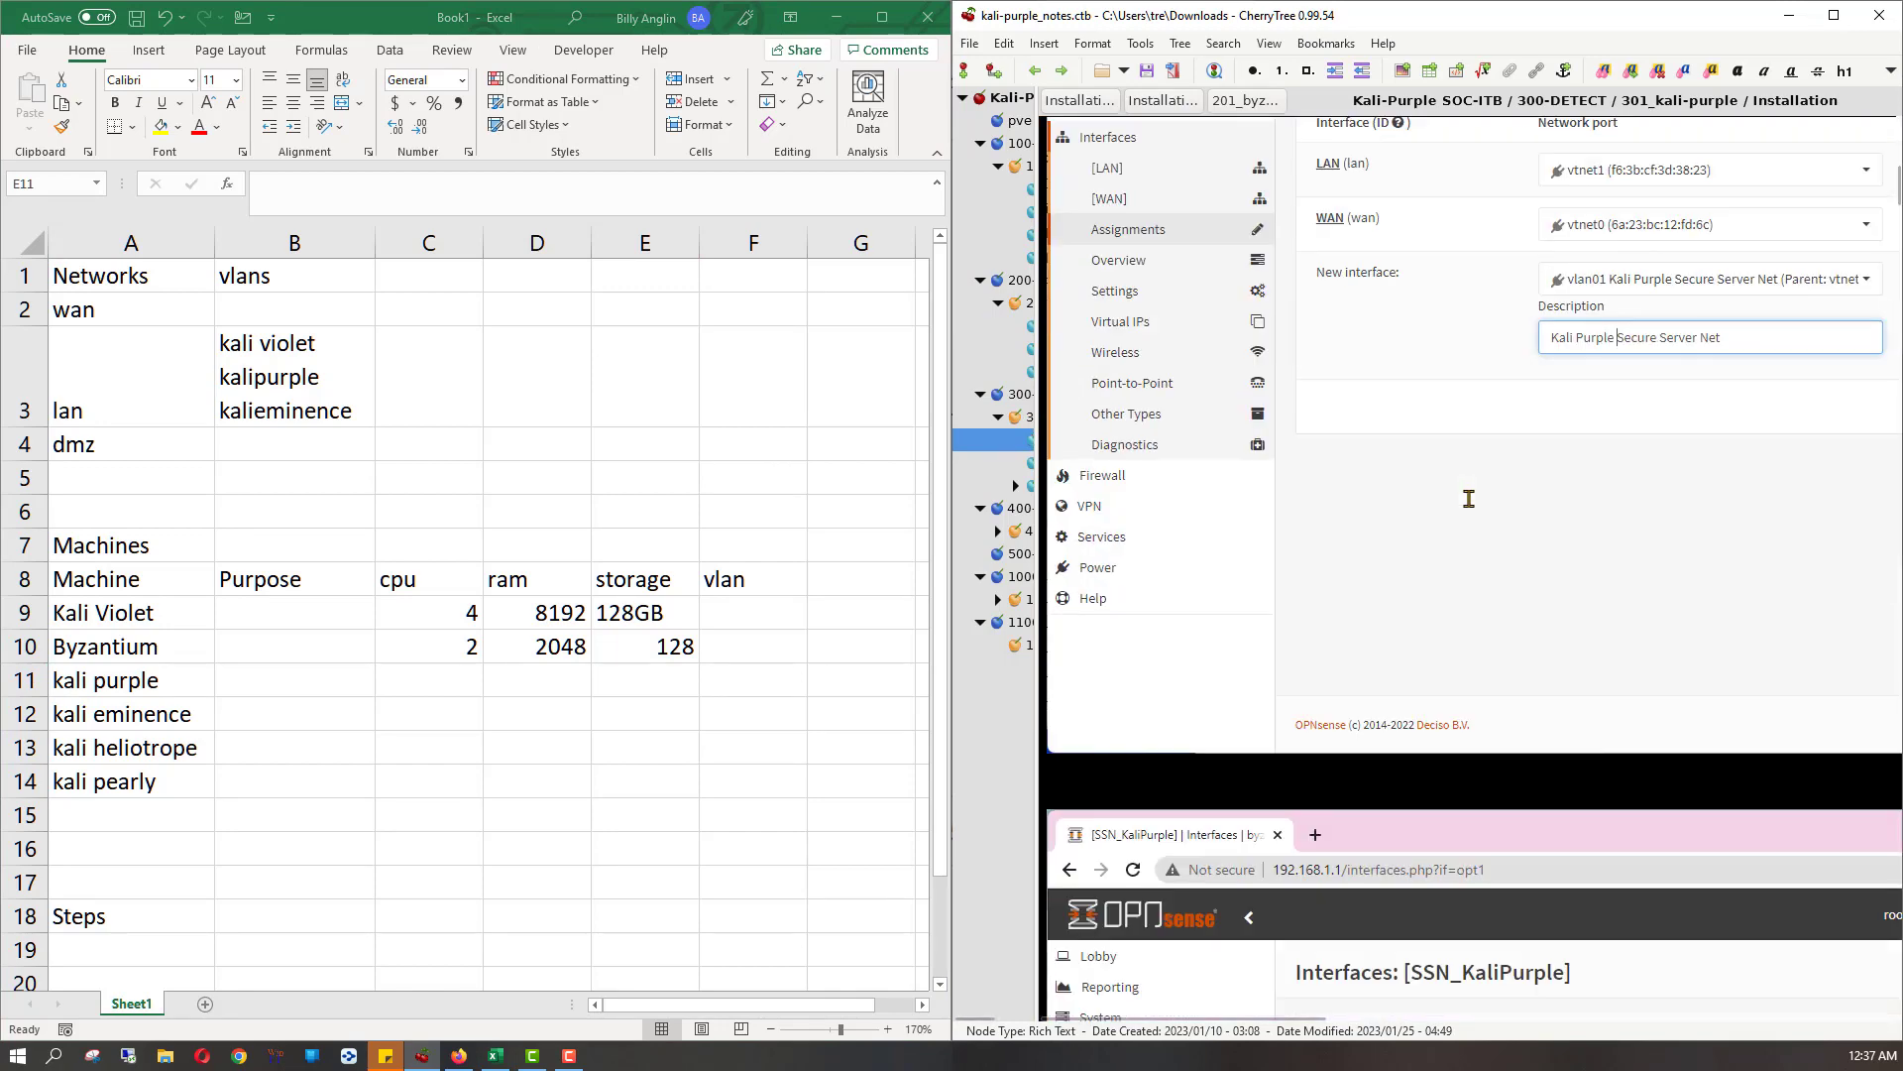
scroll(1468, 499, "down", 10)
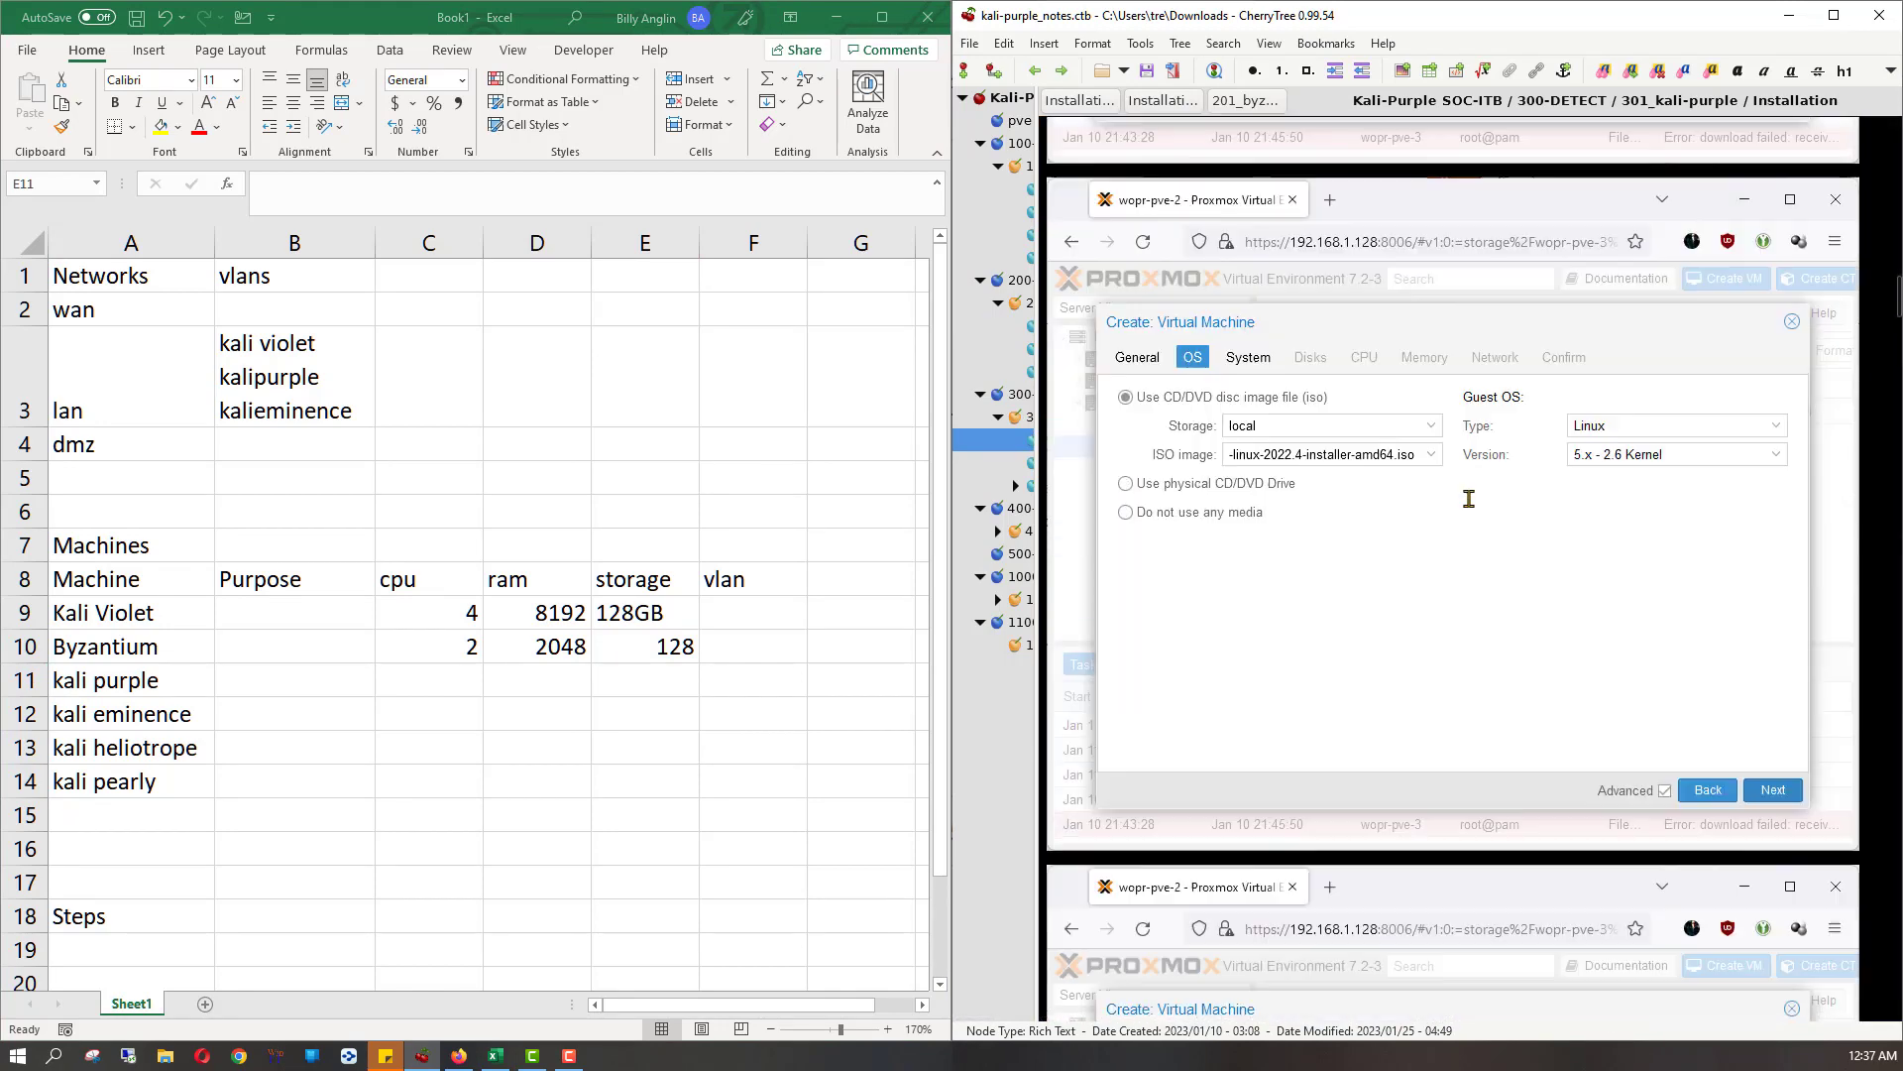
scroll(1468, 499, "down", 3)
scroll(1469, 499, "down", 10)
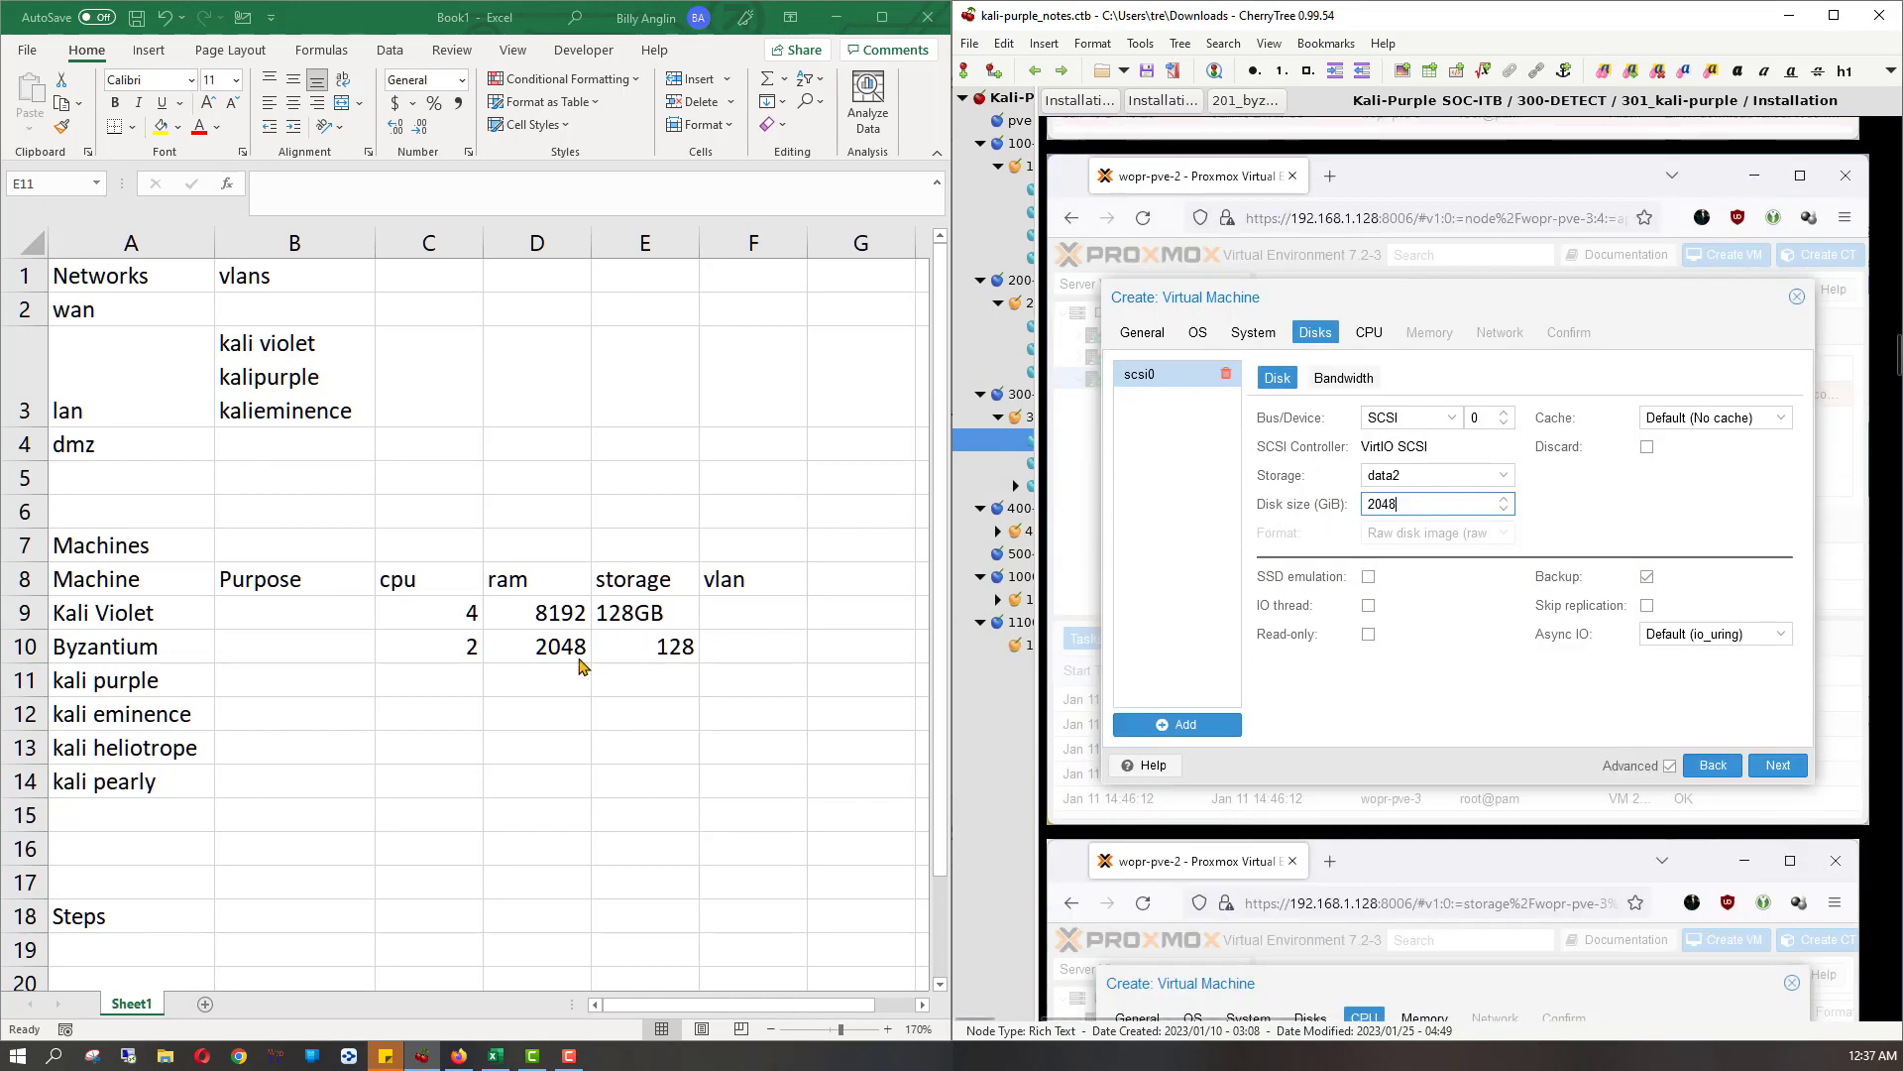
left_click(619, 676)
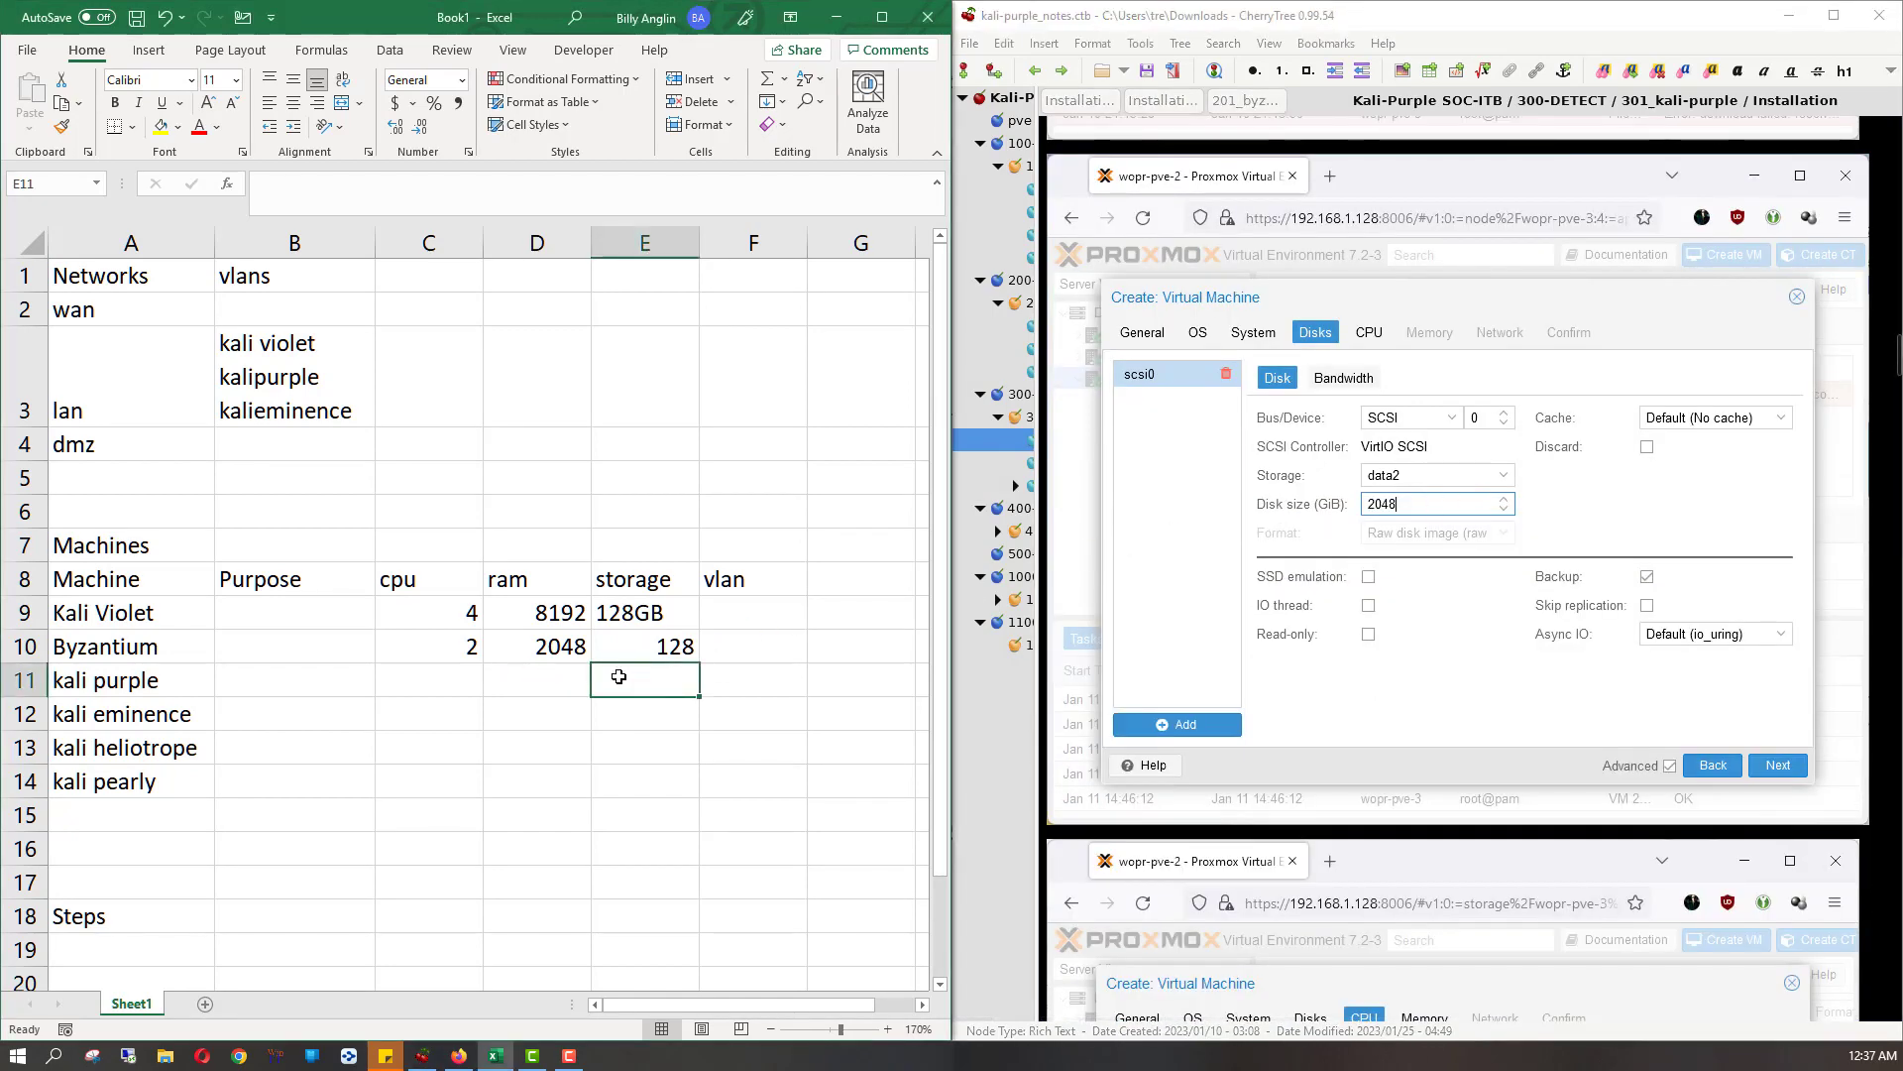
type("2048")
key("Return")
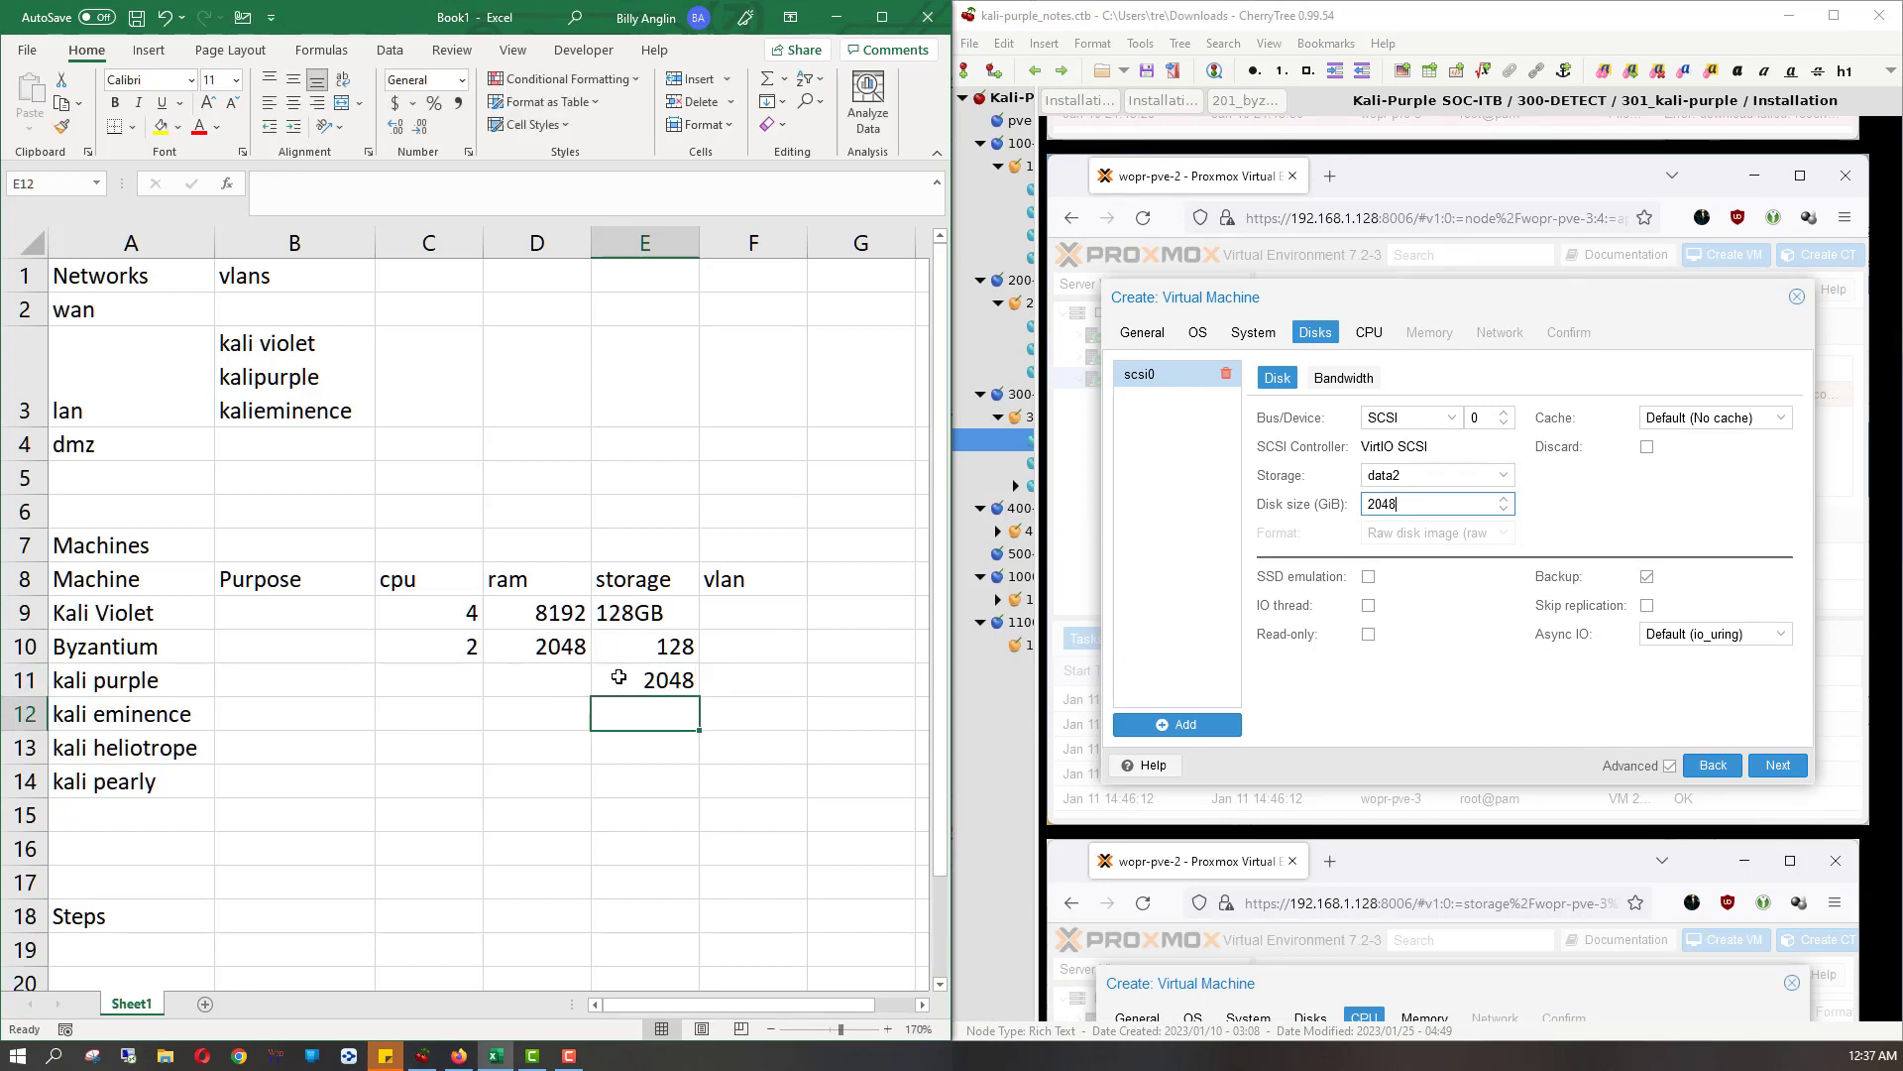
- Look up the core count in the kali purple installation notes and enter 4 as its cpu in C11
key("Up")
key("Left")
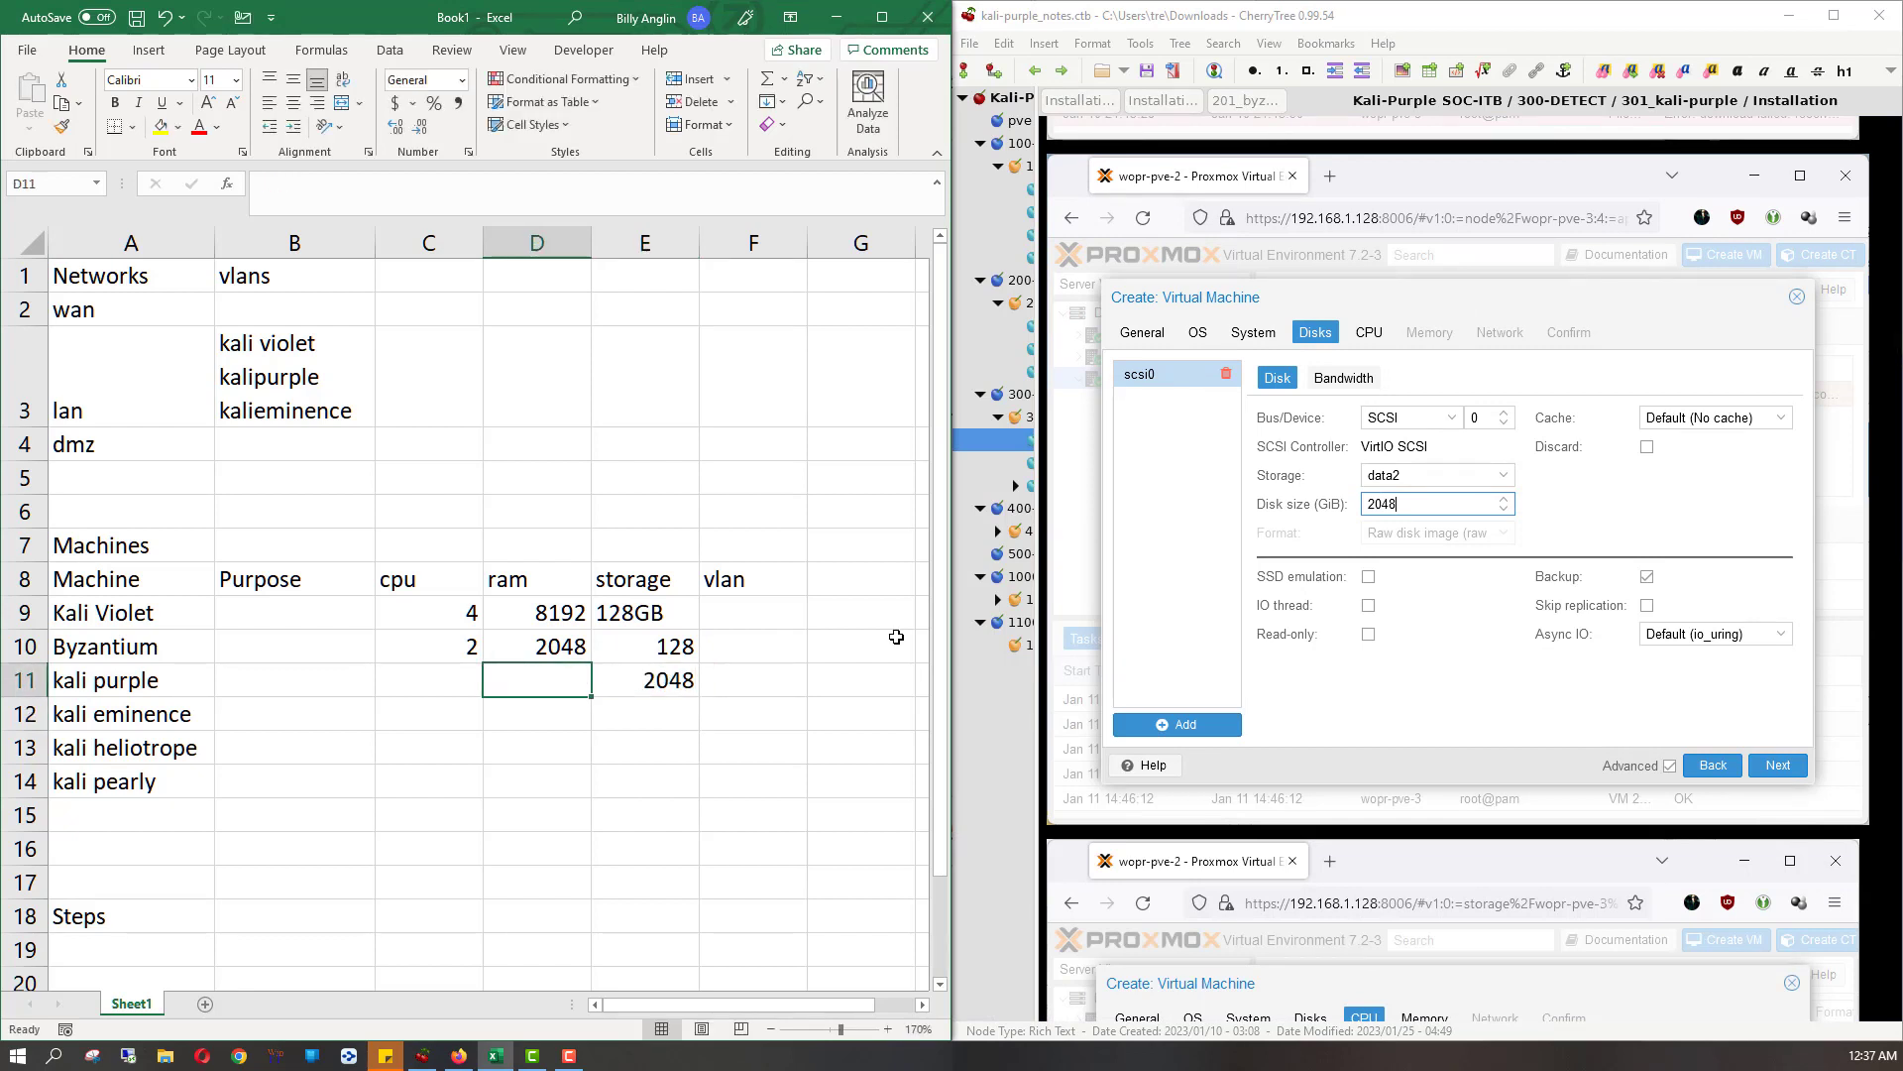
scroll(1385, 636, "down", 5)
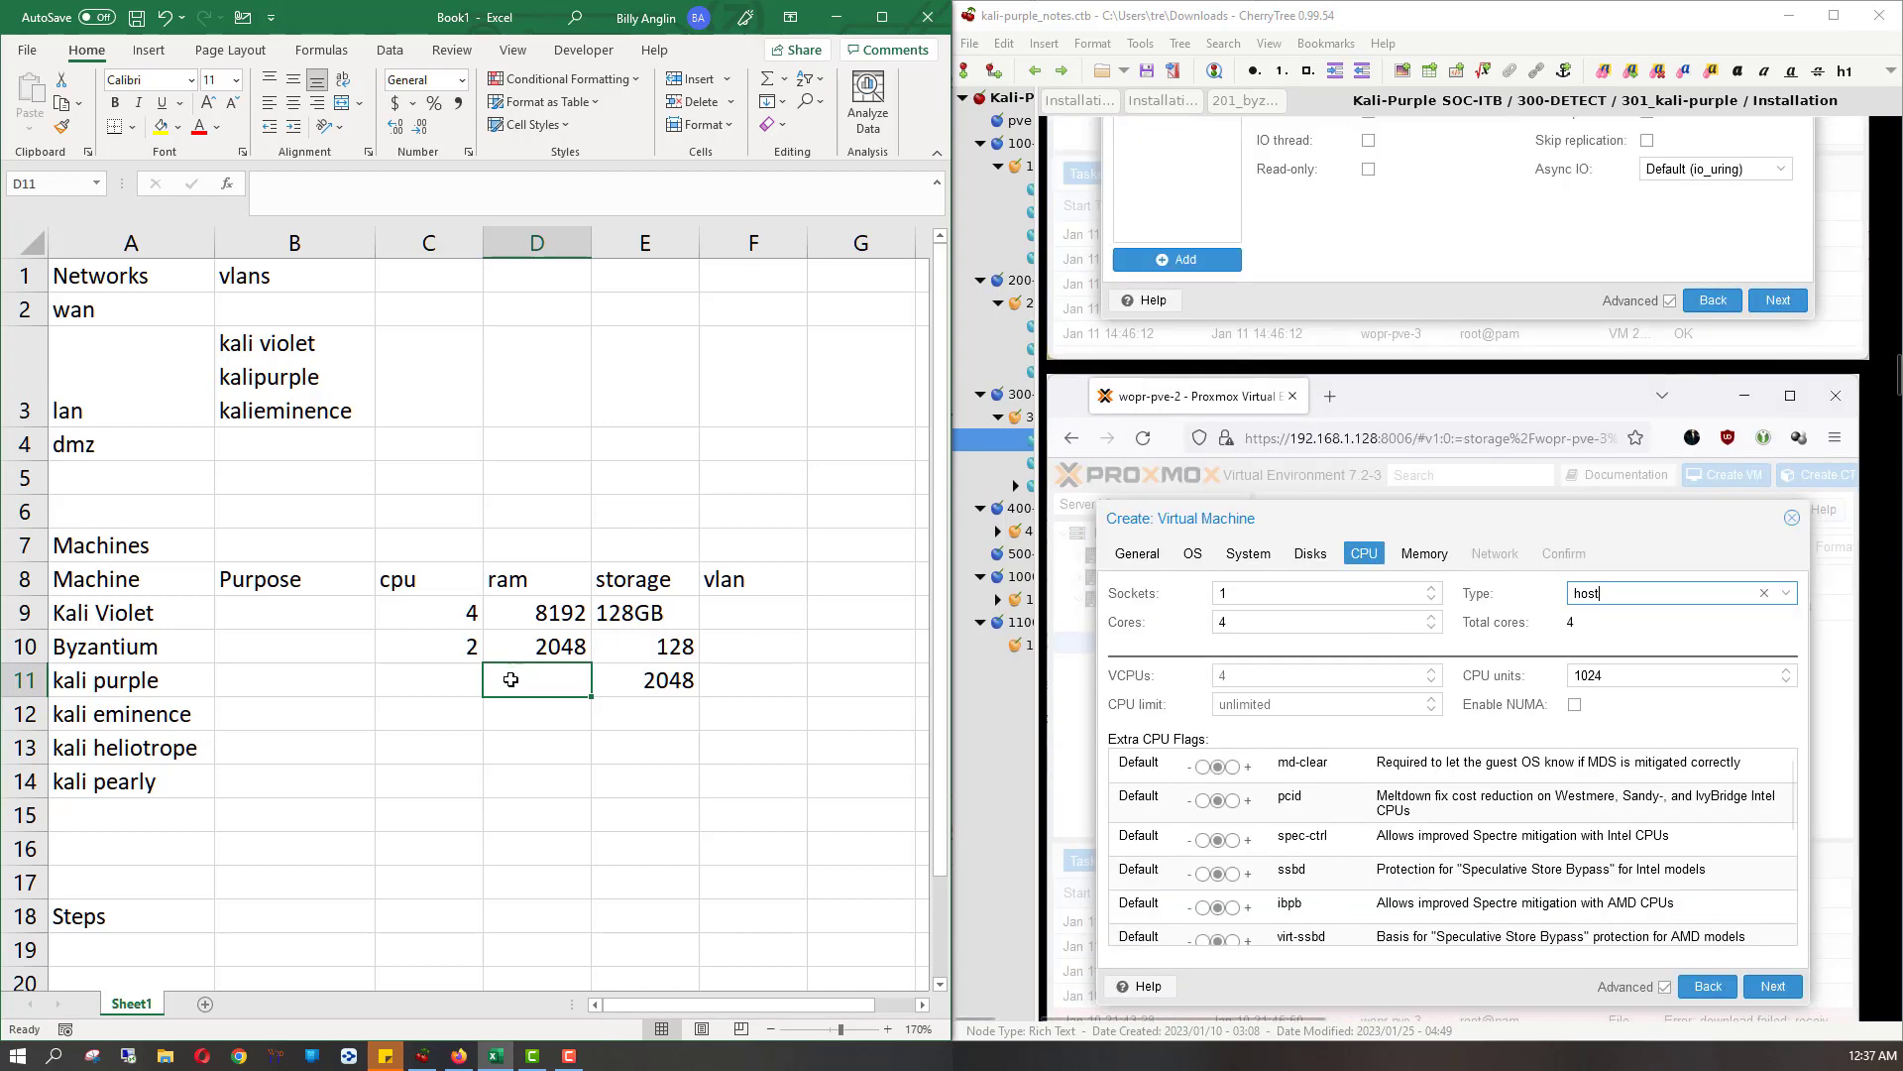
left_click(465, 660)
key("Down")
type("4")
key("Return")
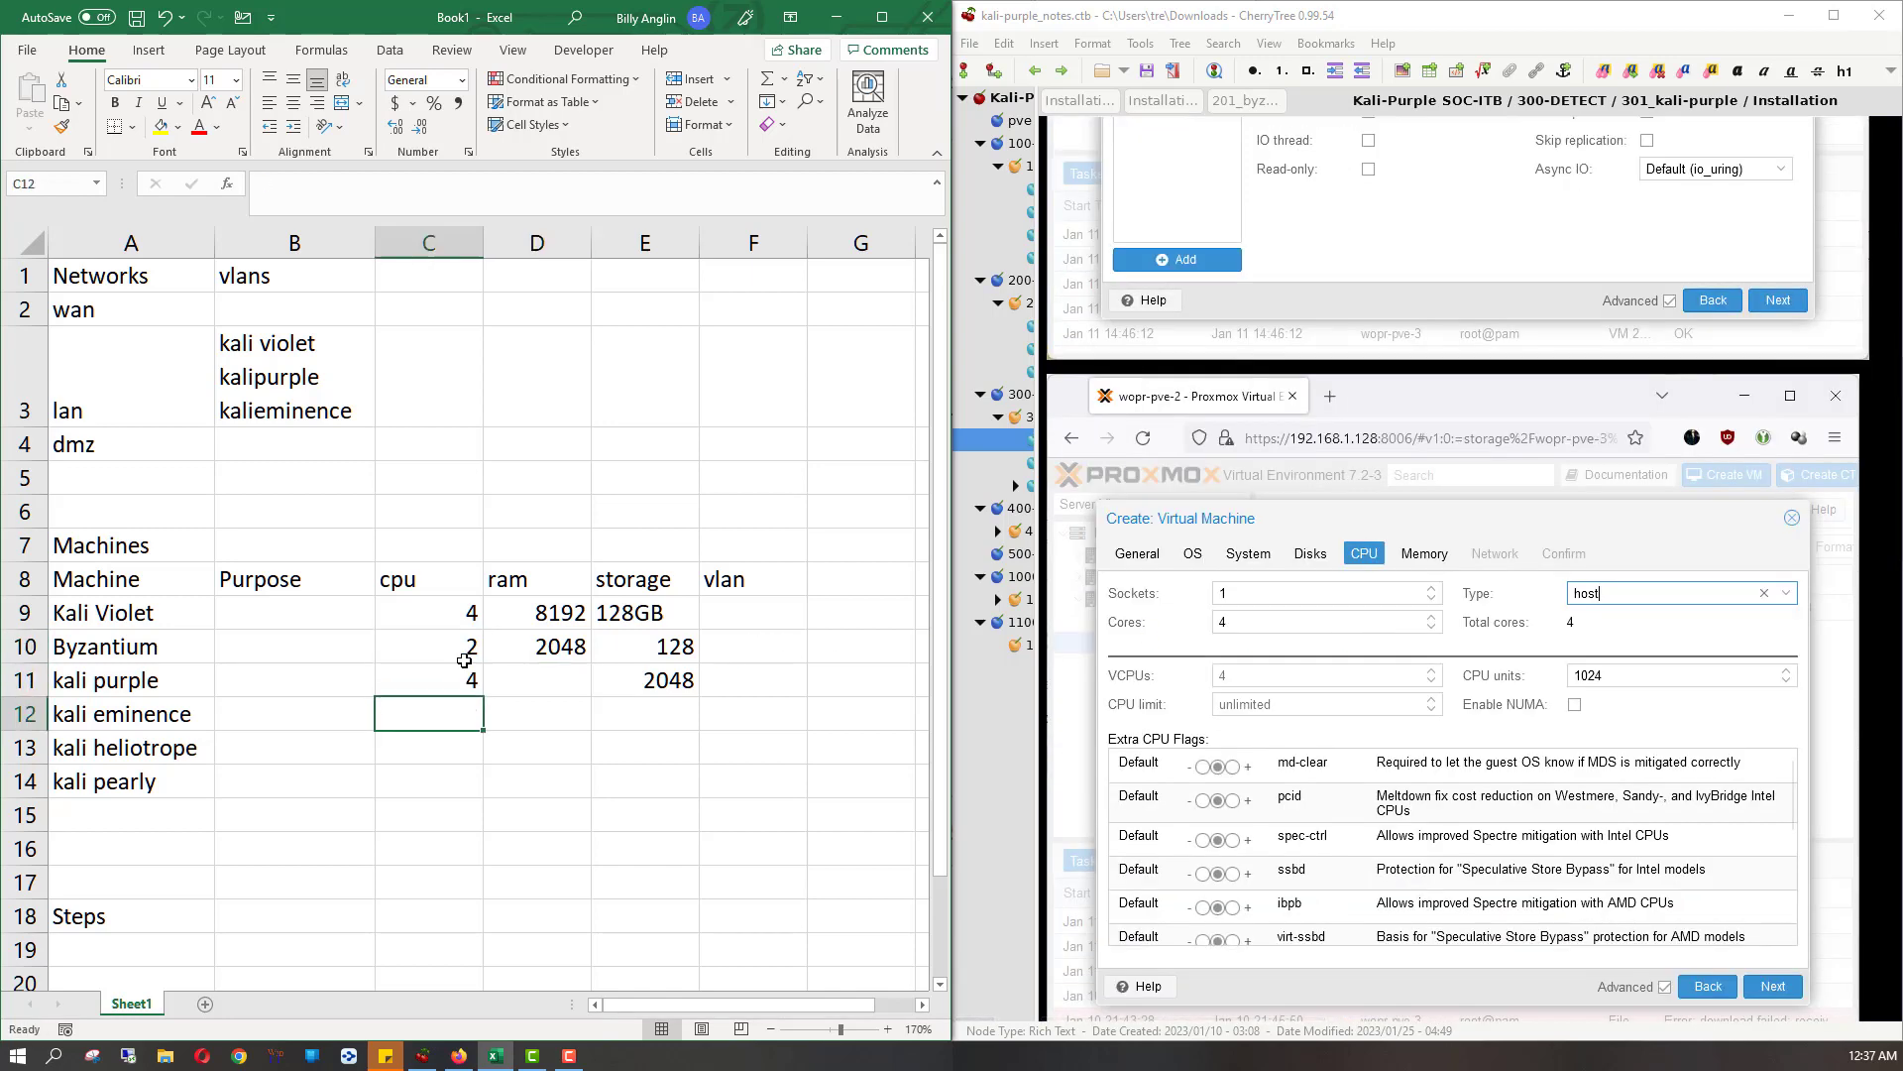
- Look up kali purple's memory size in the installation notes and enter 20480 as its ram in D11
key("Up")
key("Right")
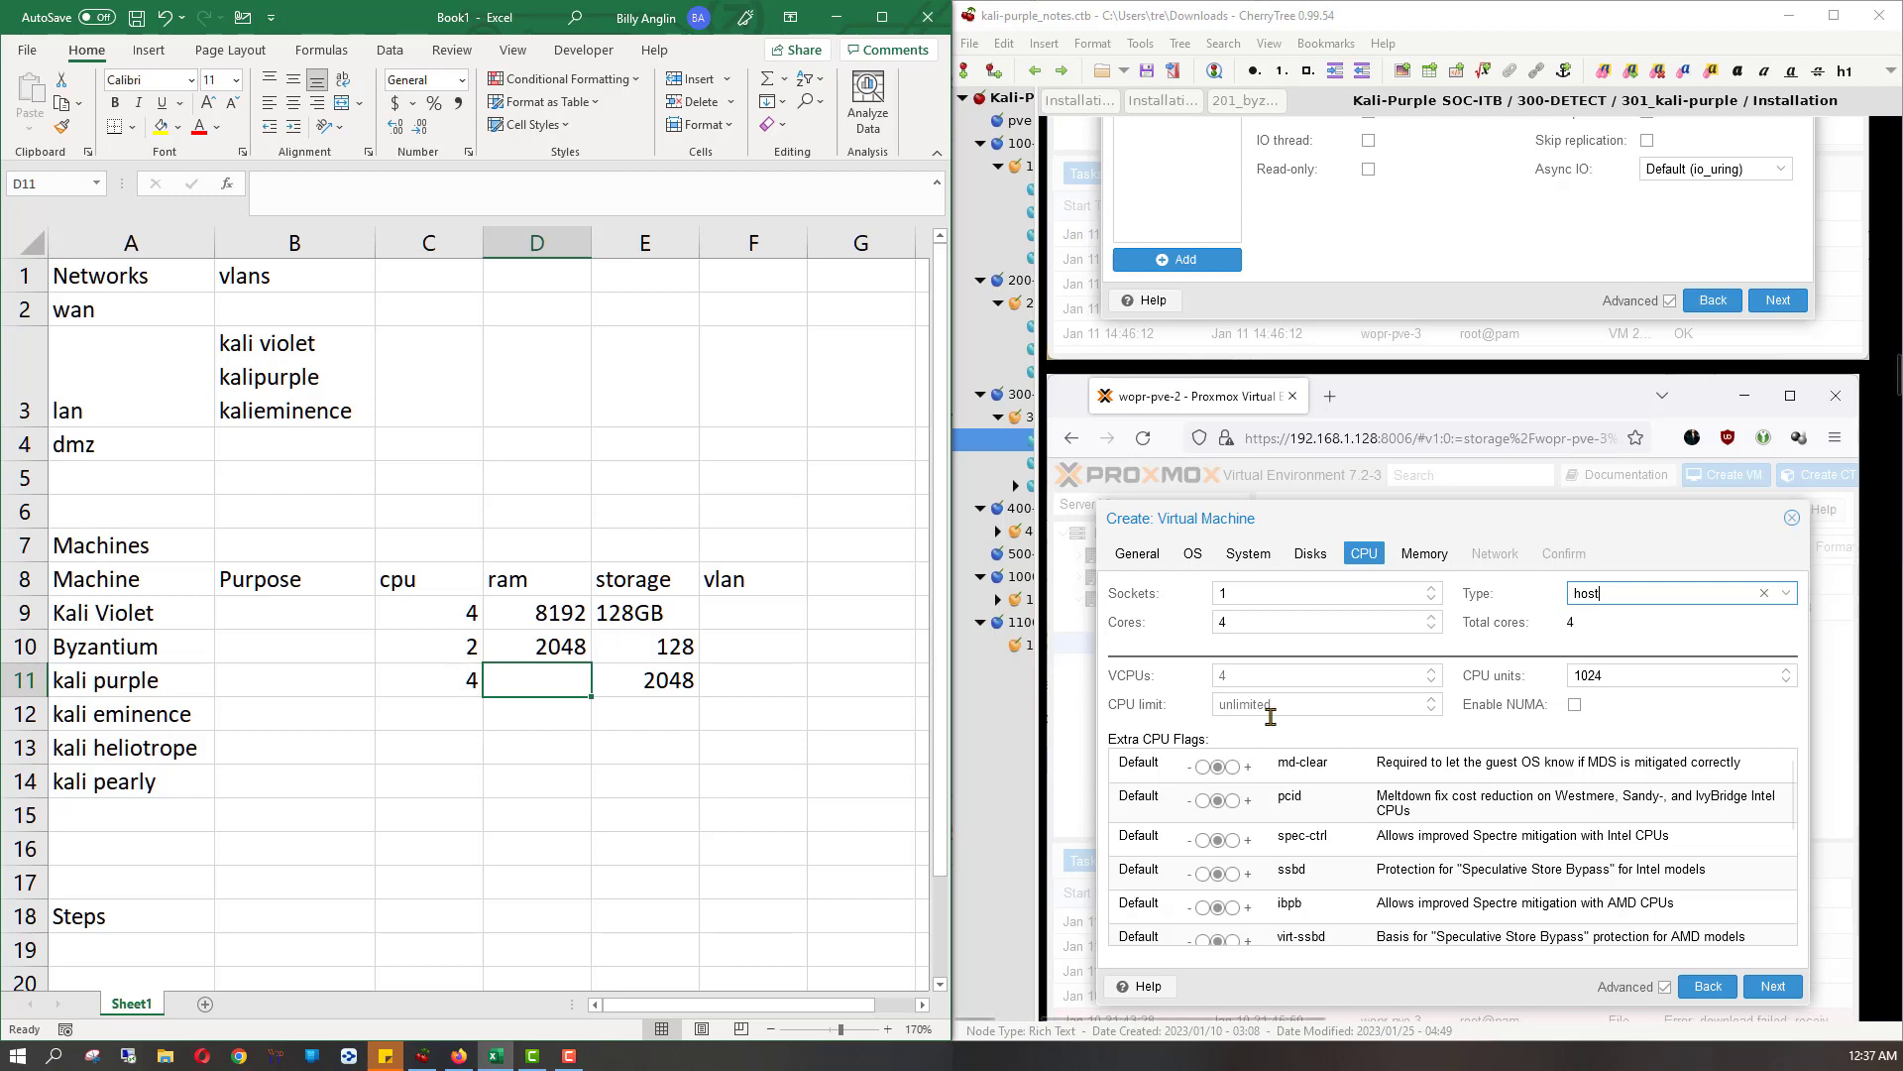
scroll(1270, 716, "down", 7)
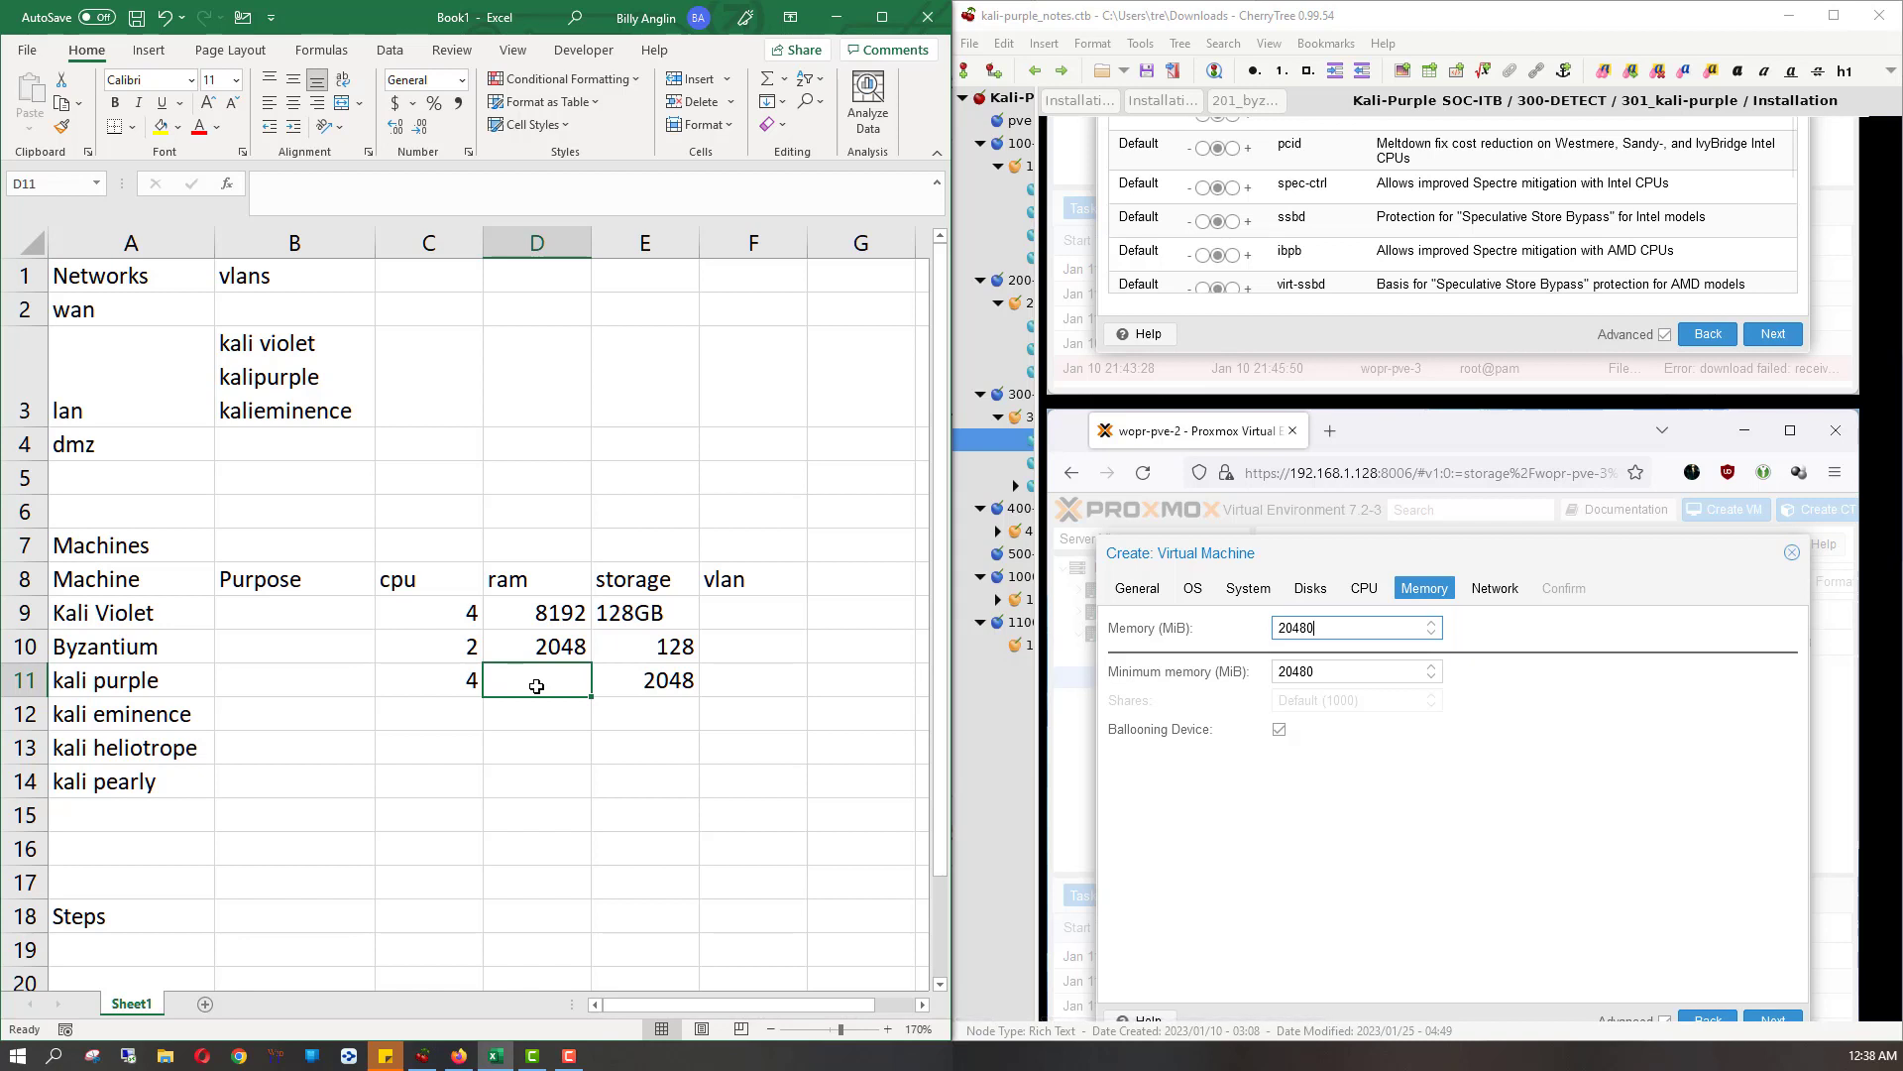
type("20480")
key("Return")
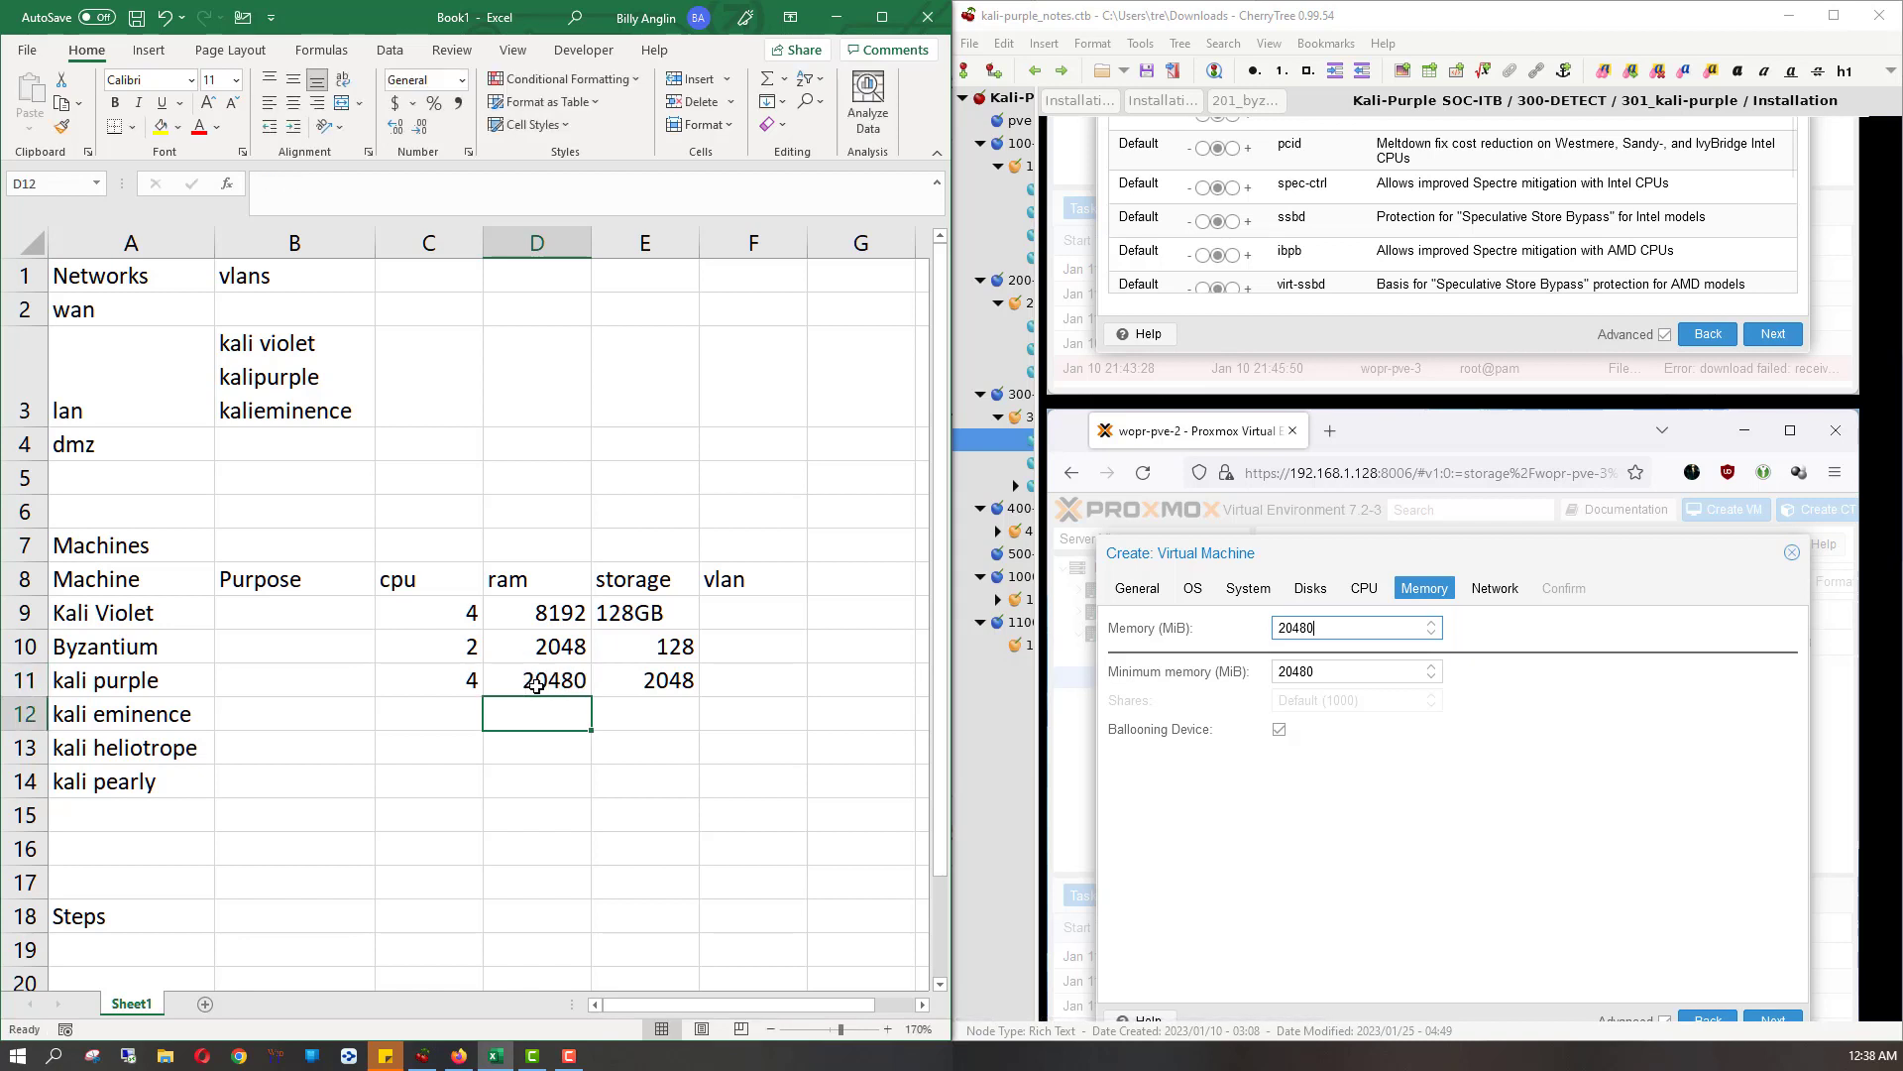
left_click(536, 684)
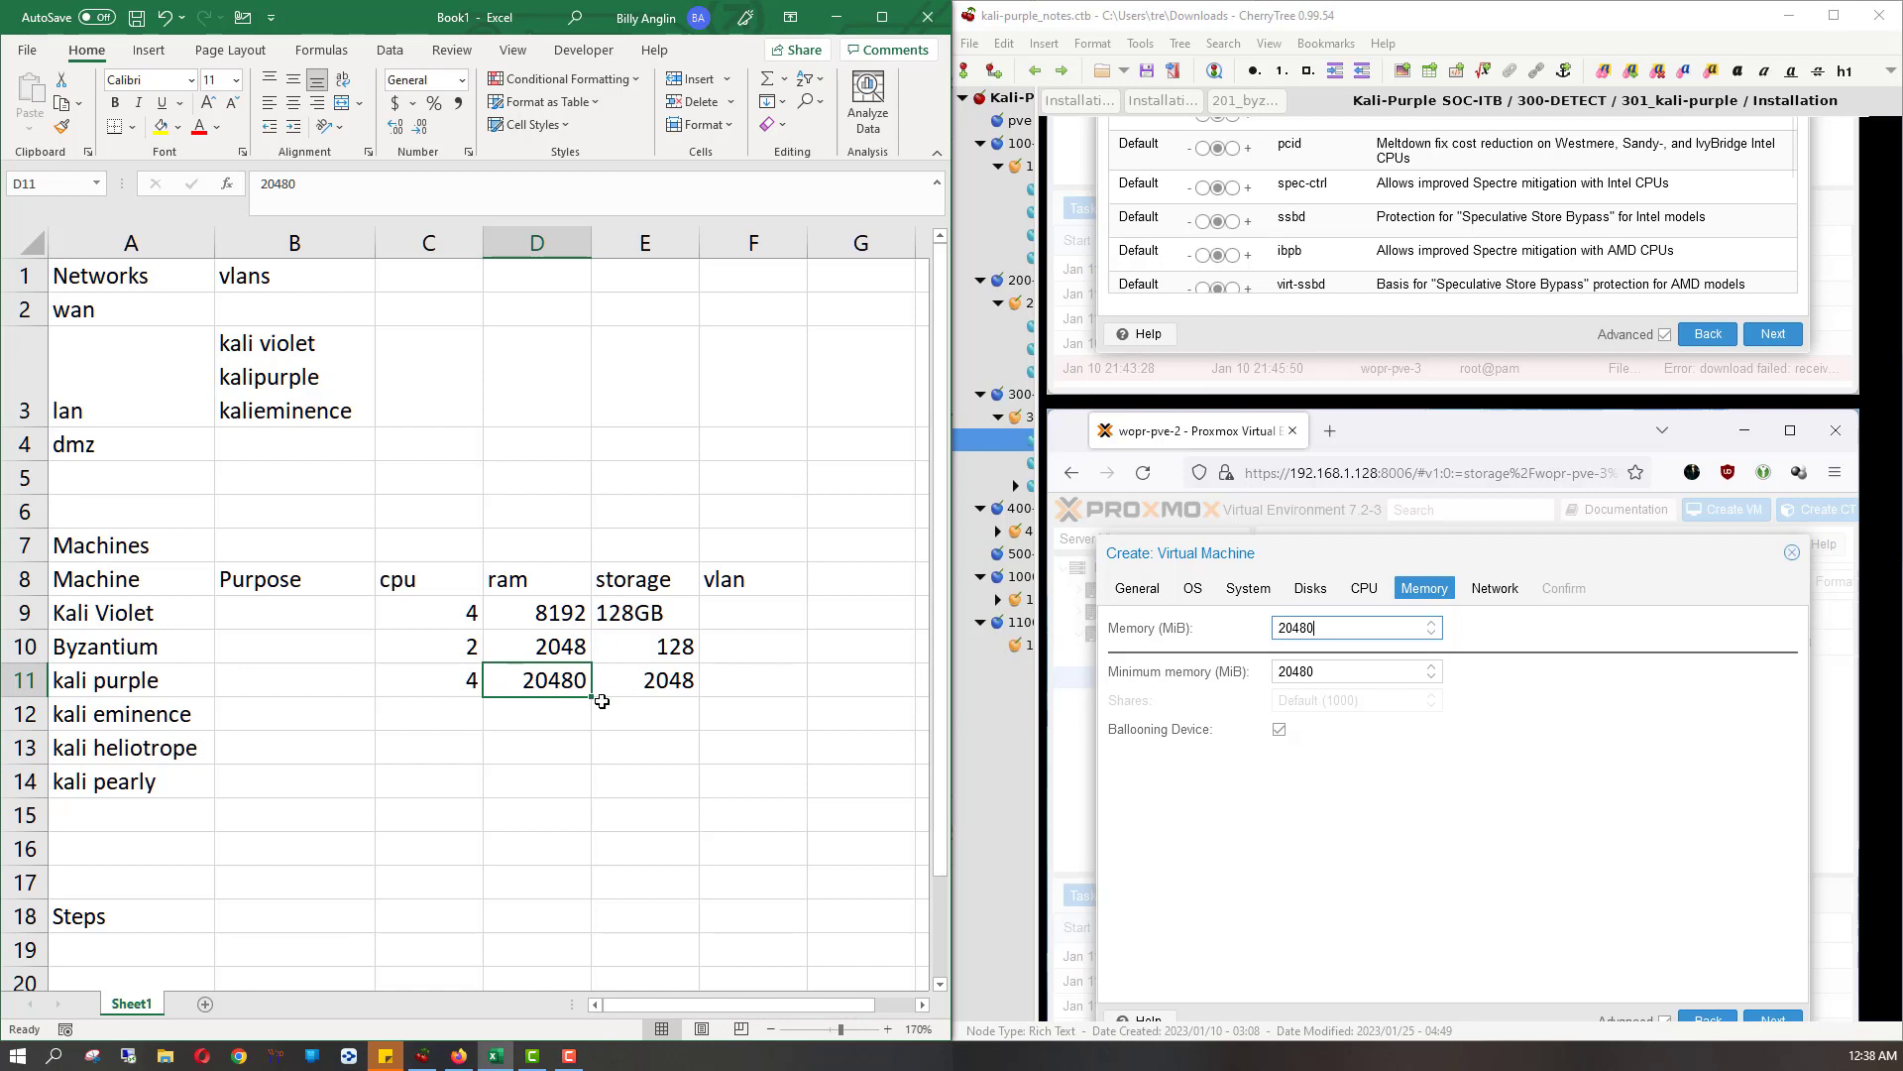
left_click(637, 702)
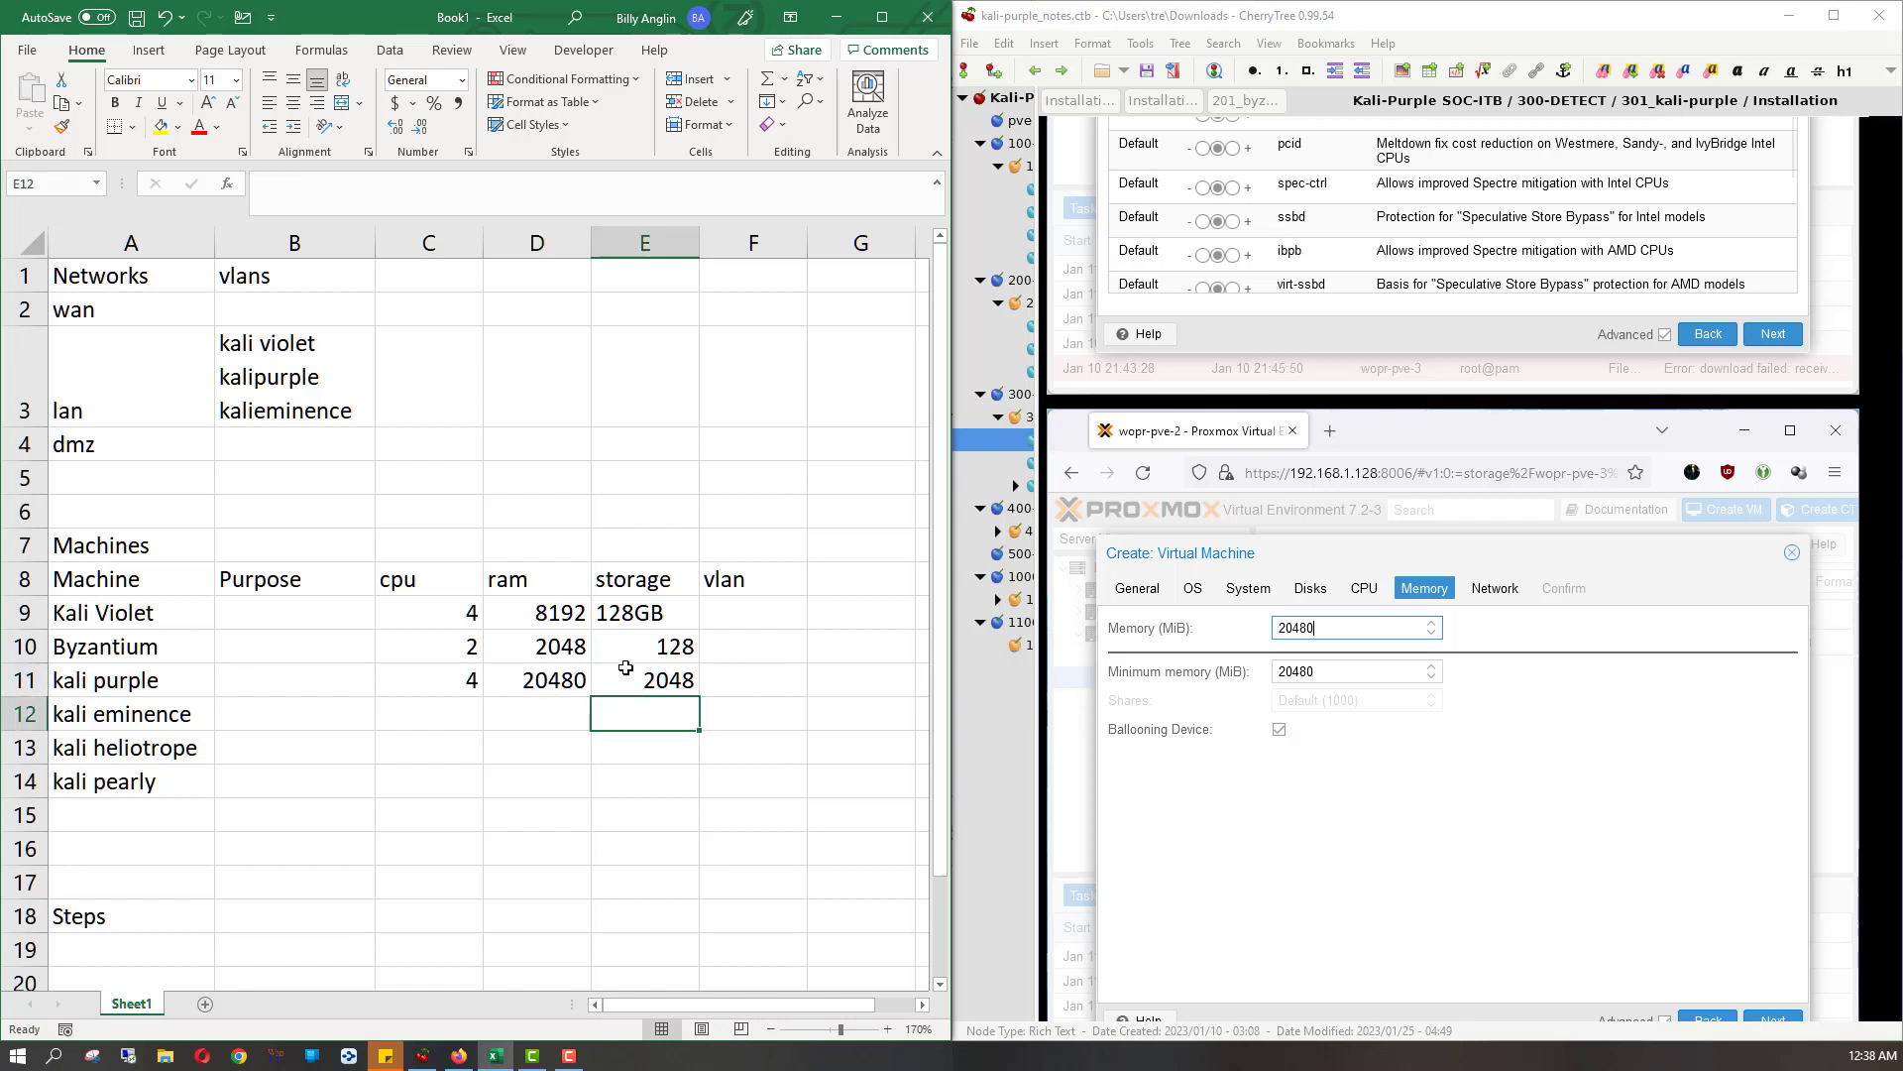
left_click(640, 609)
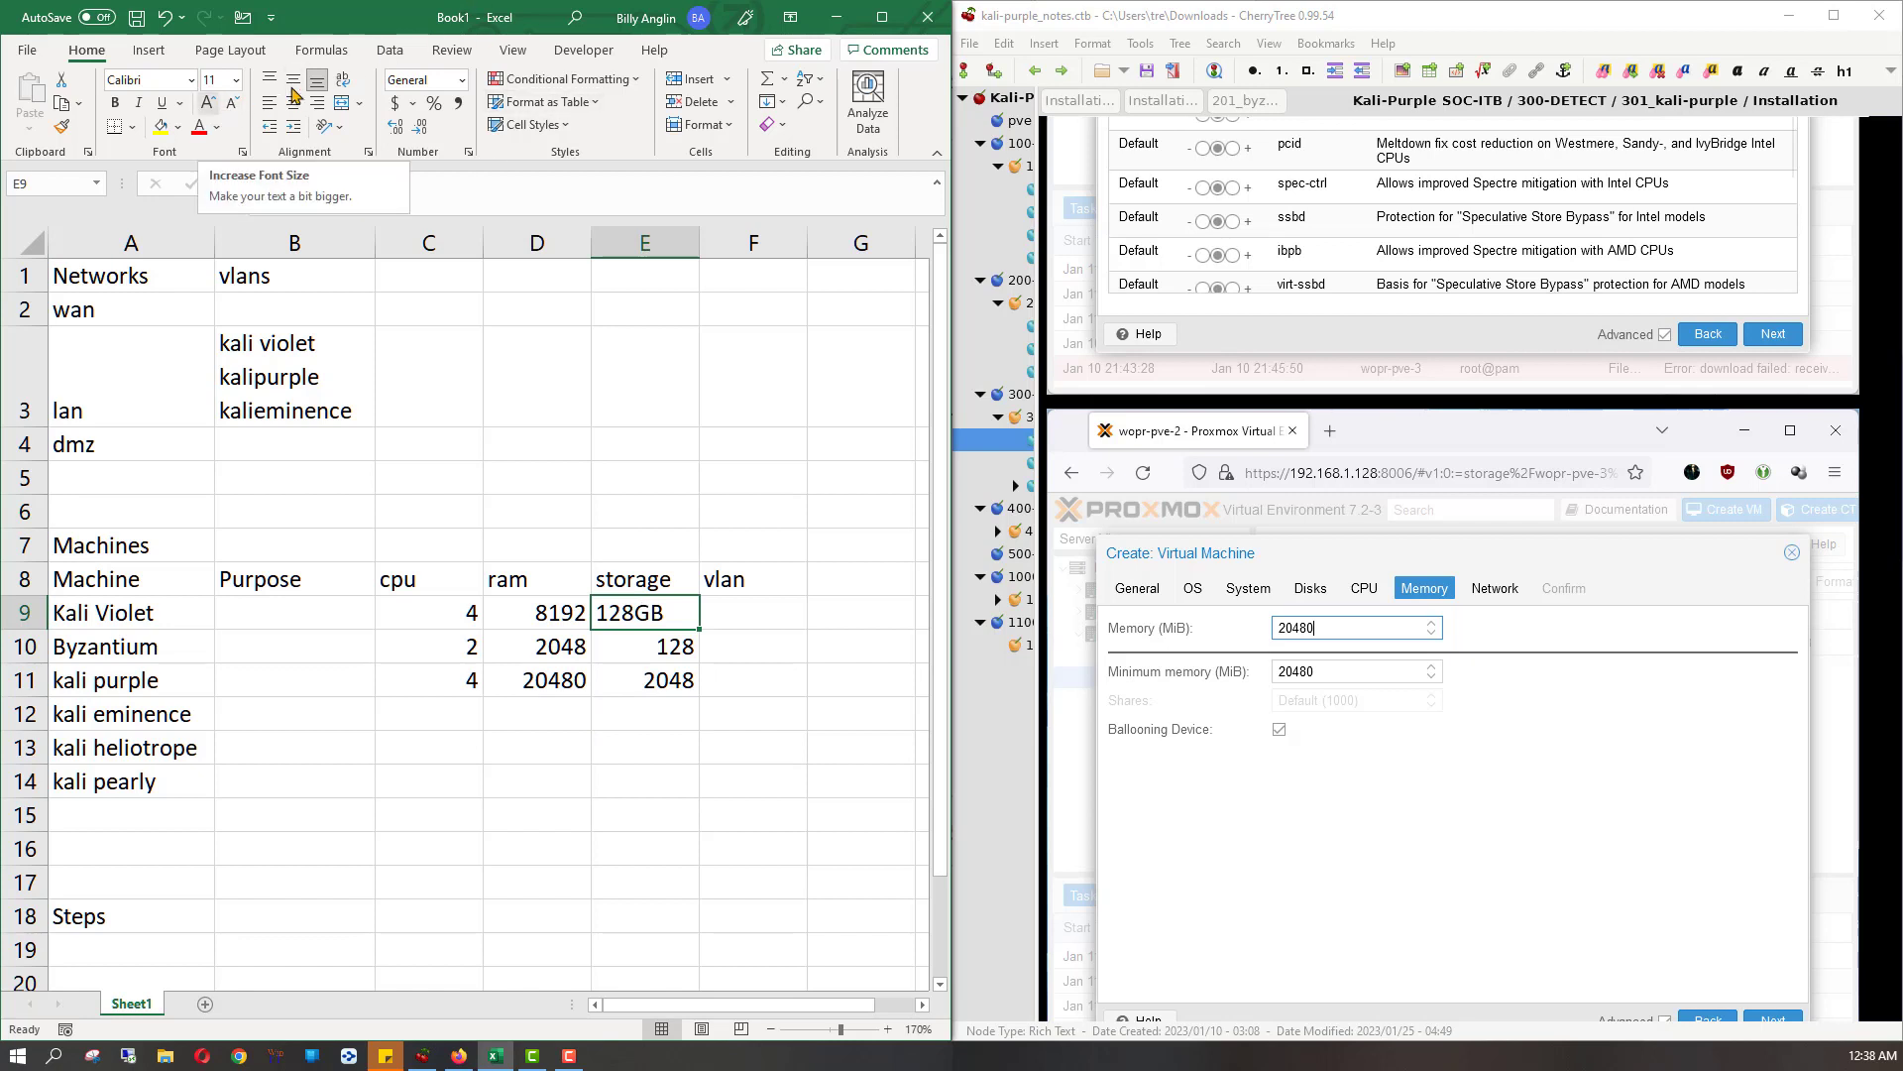
double_click(683, 611)
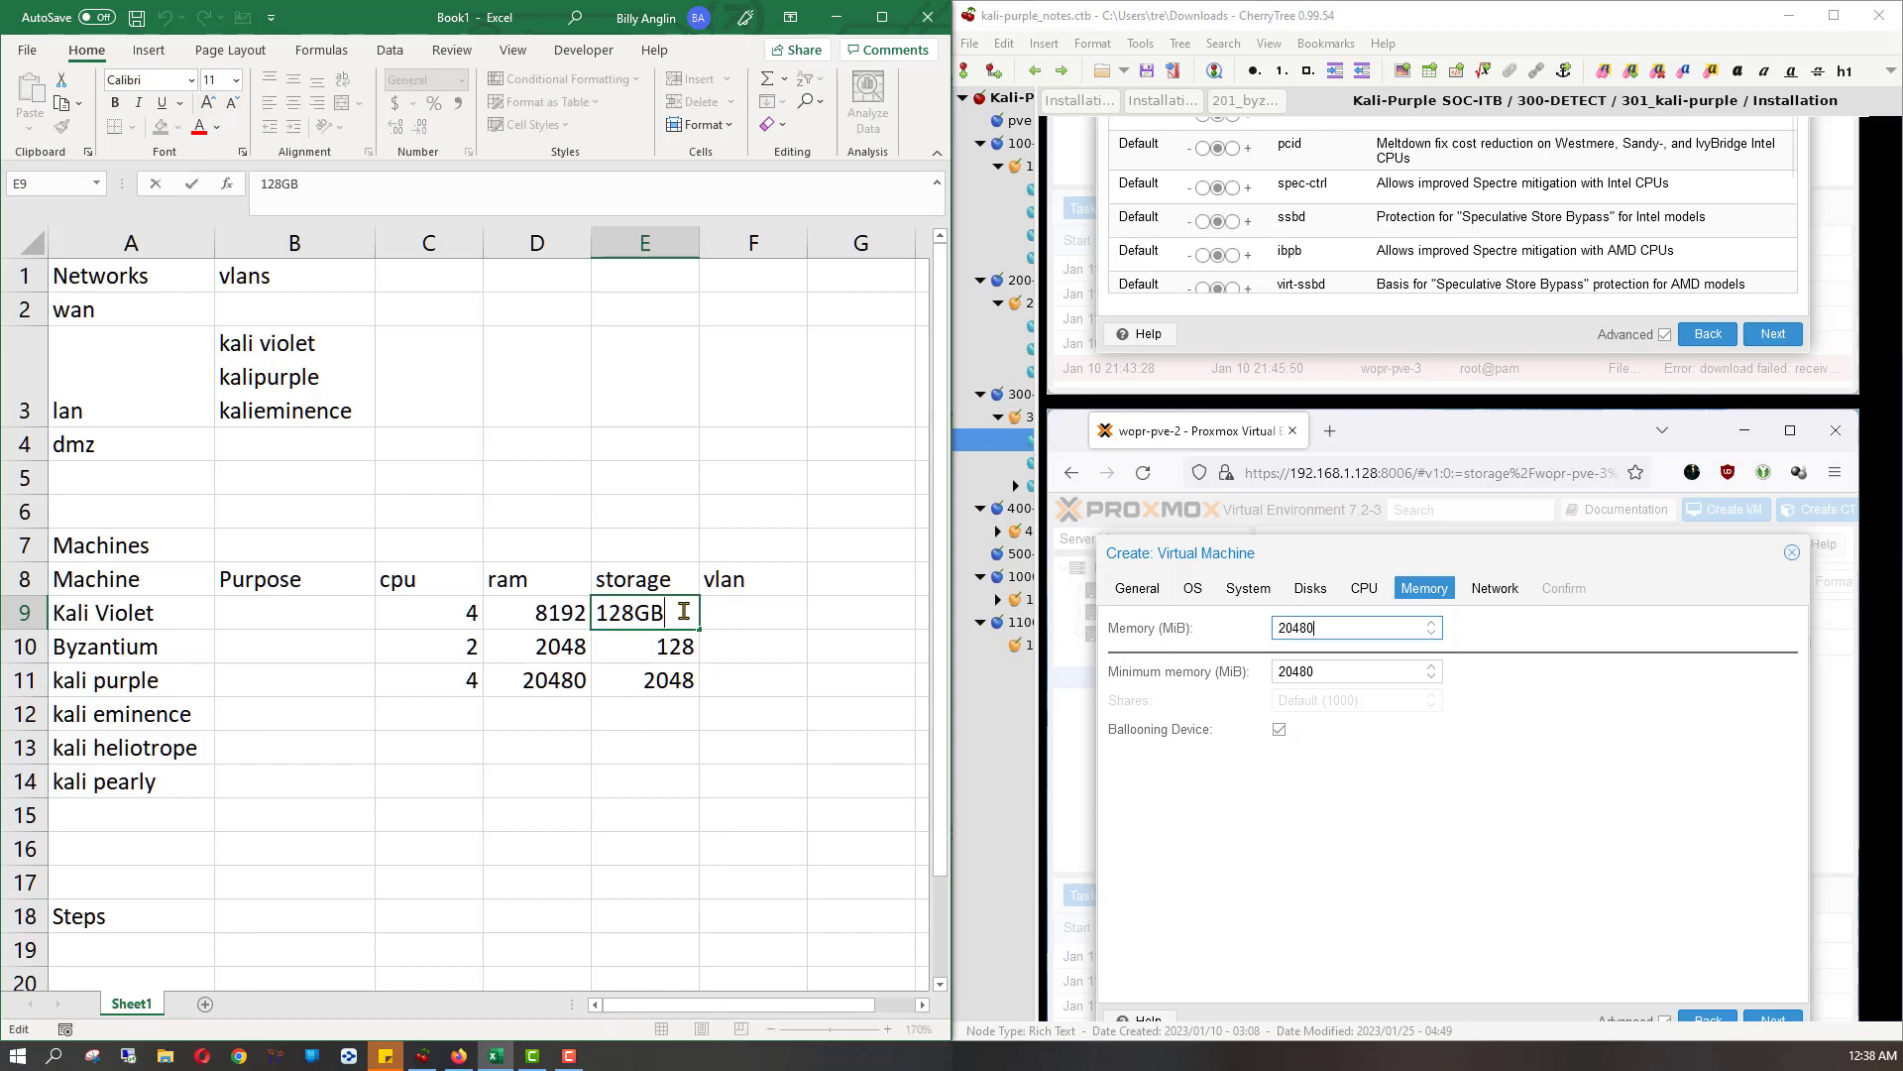
key("BackSpace")
key("BackSpace")
key("Return")
- Change the storage header in E8 to "storage(gb)" and autofit the width of column E
double_click(680, 576)
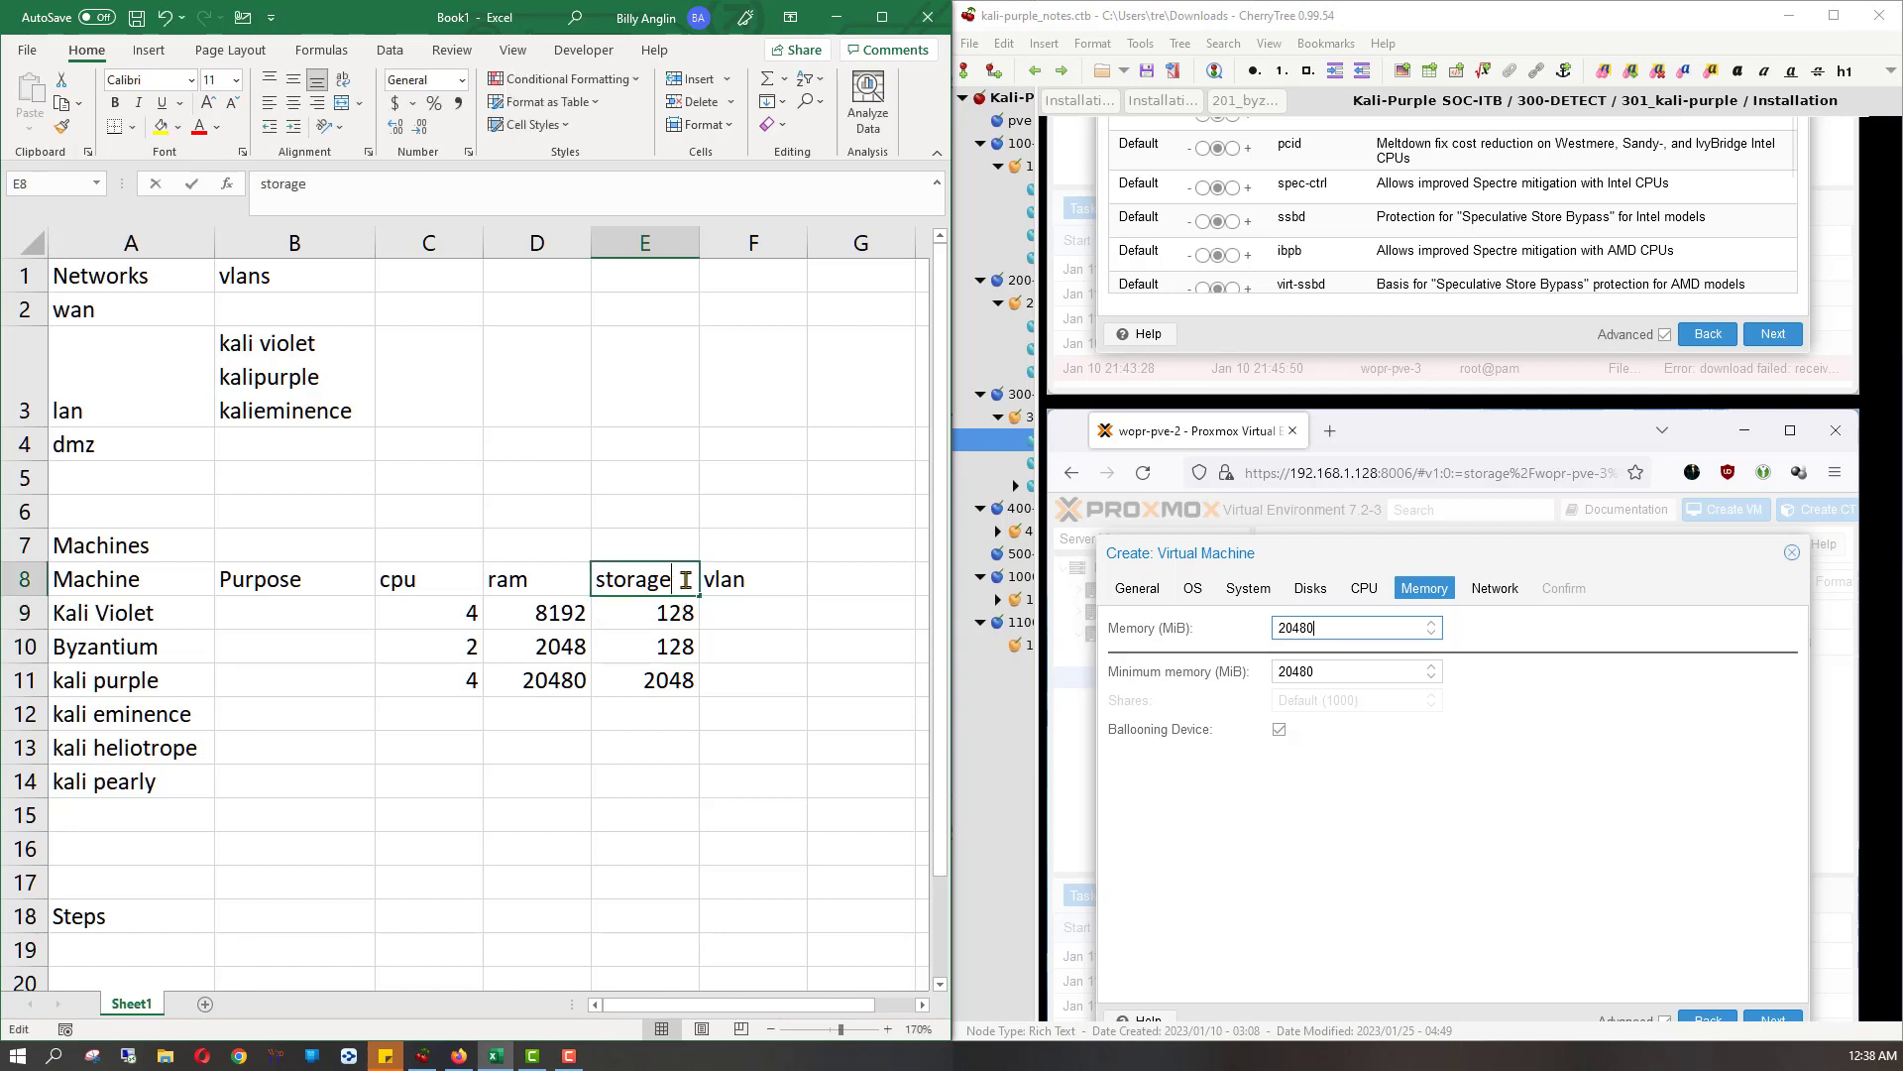
type("(g")
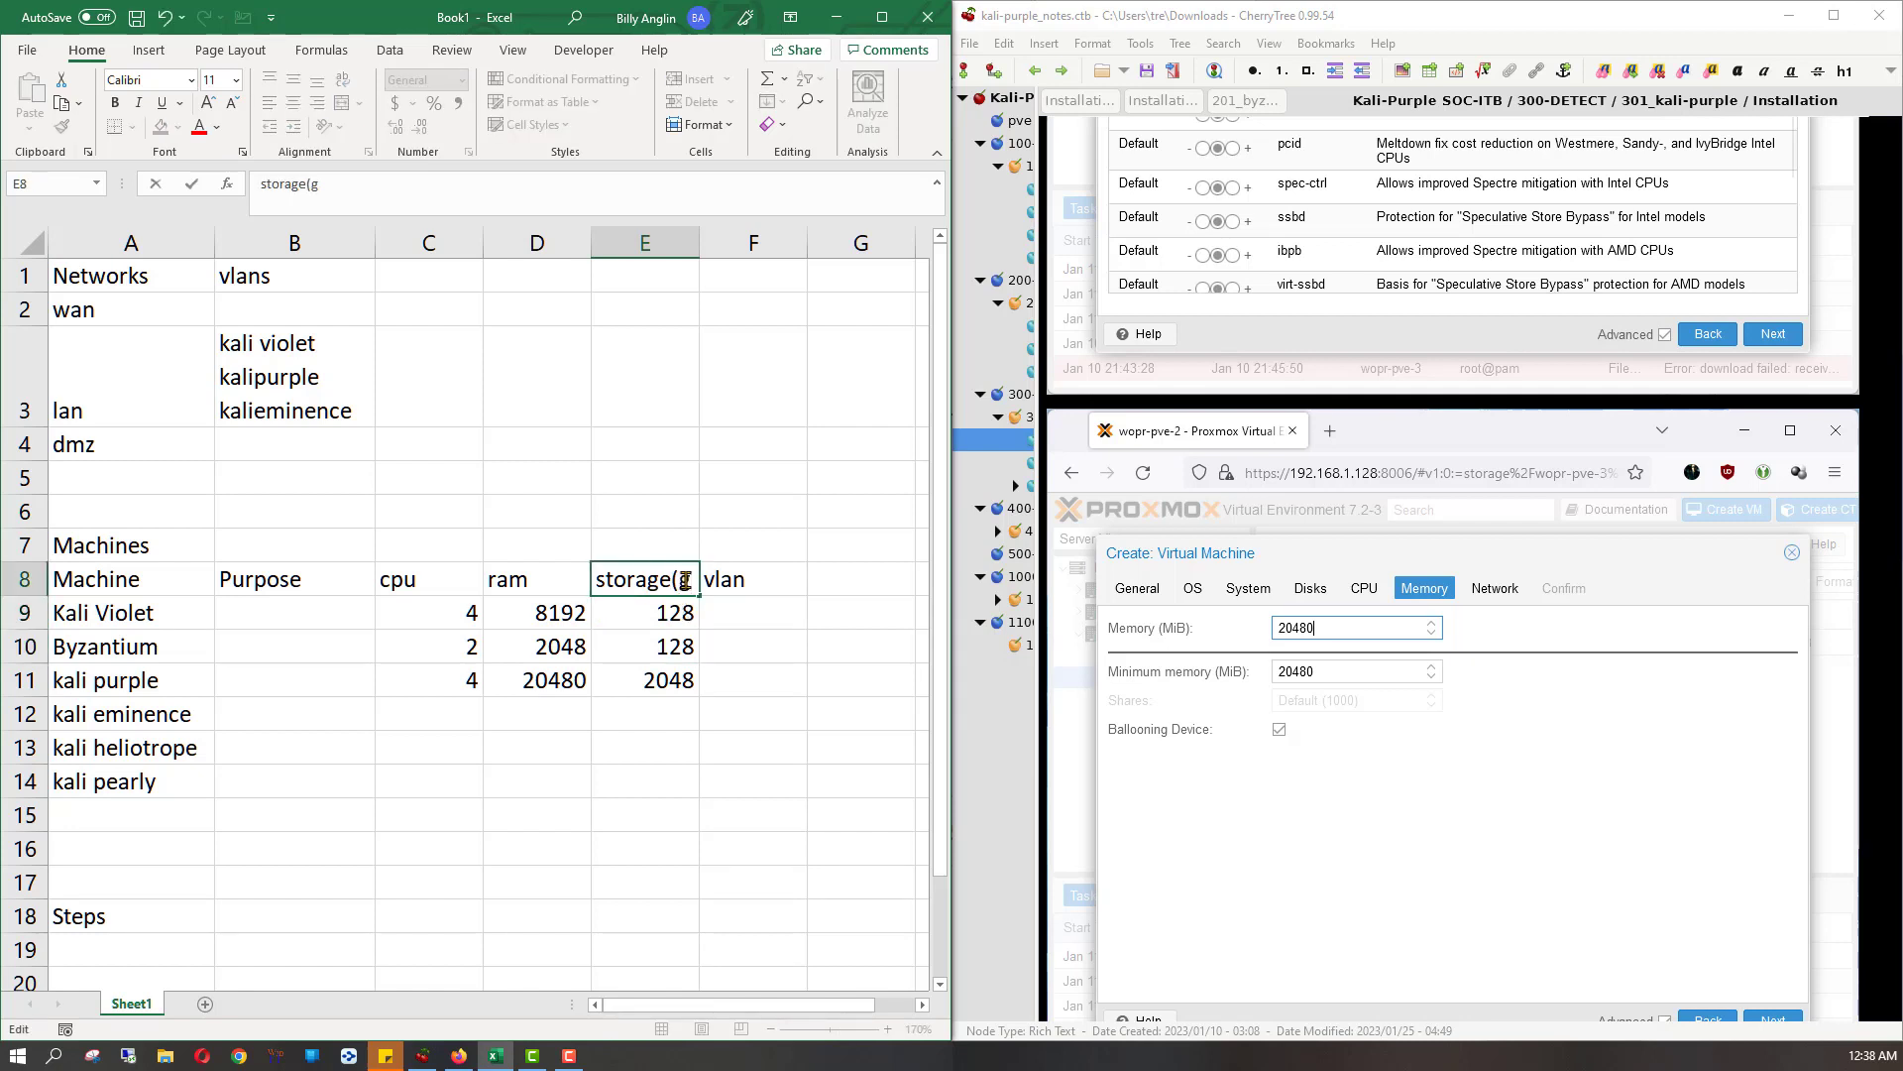
type("b)")
key("Return")
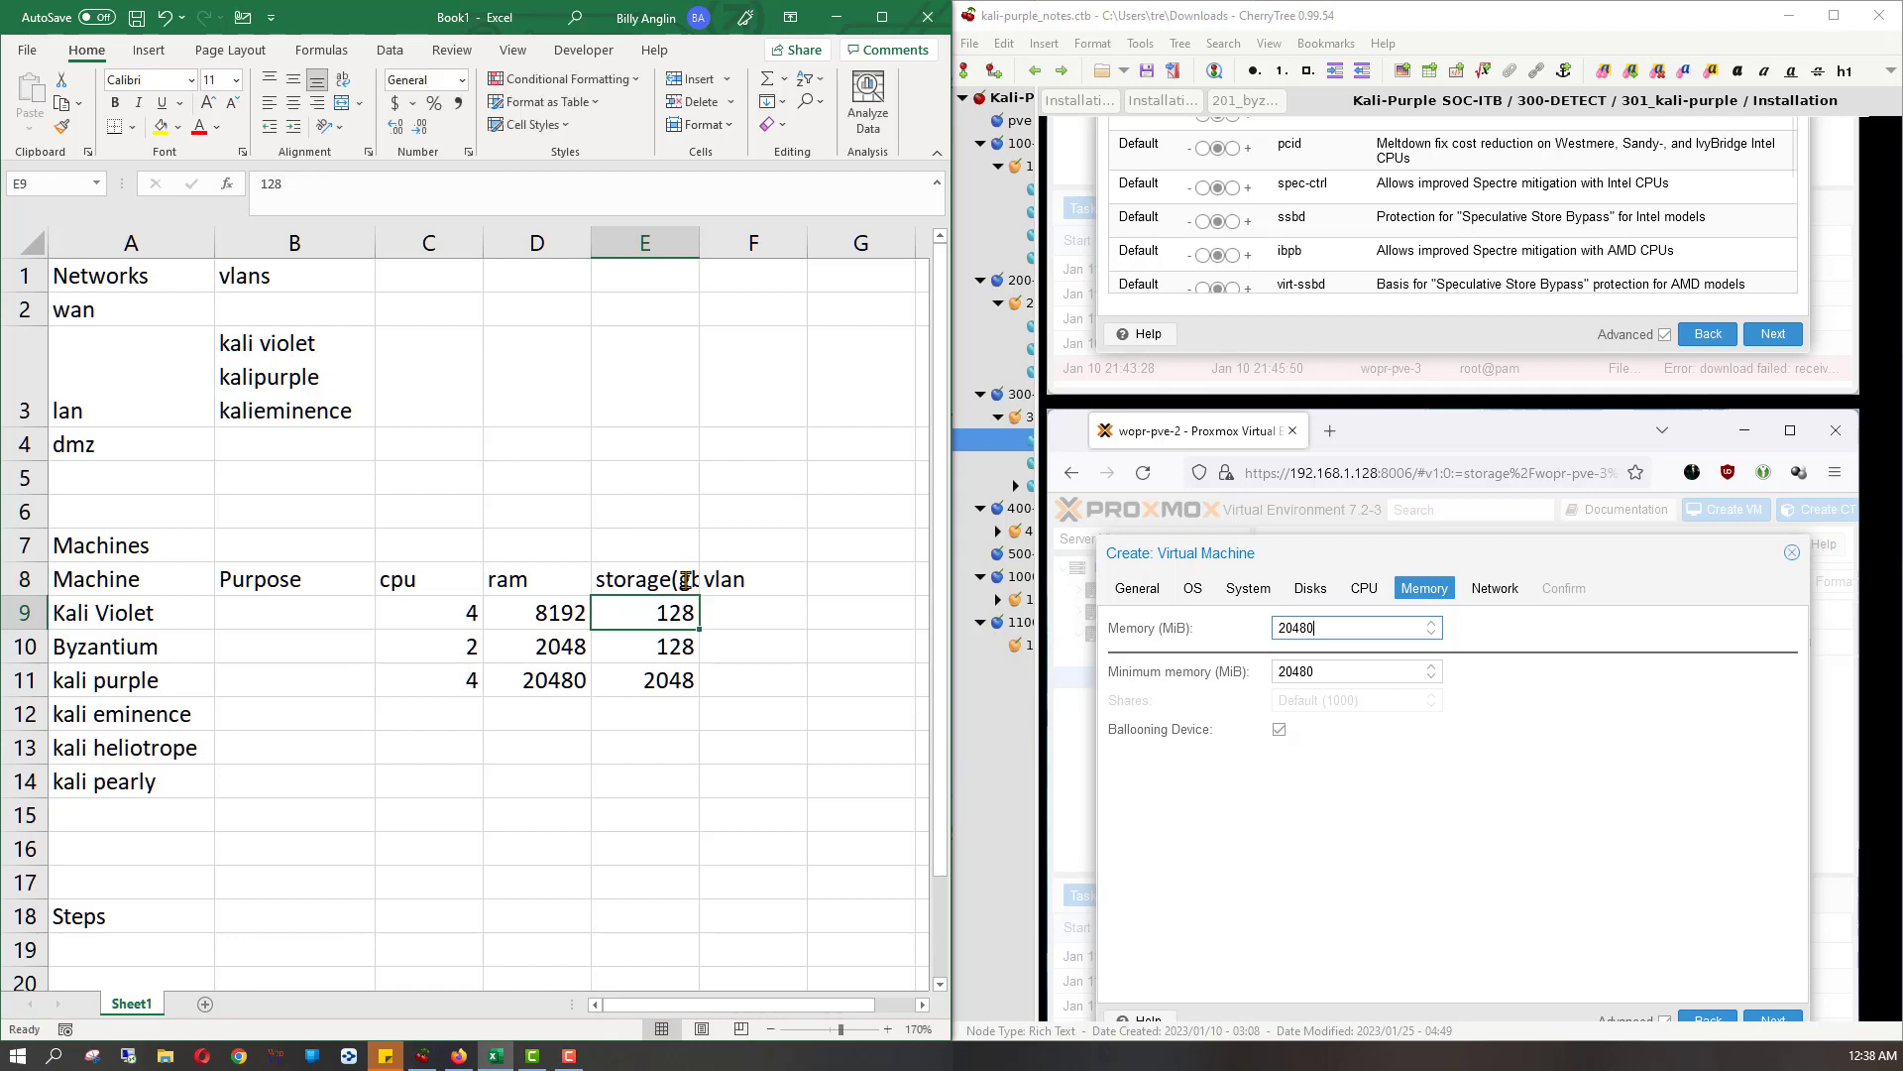
left_click(684, 580)
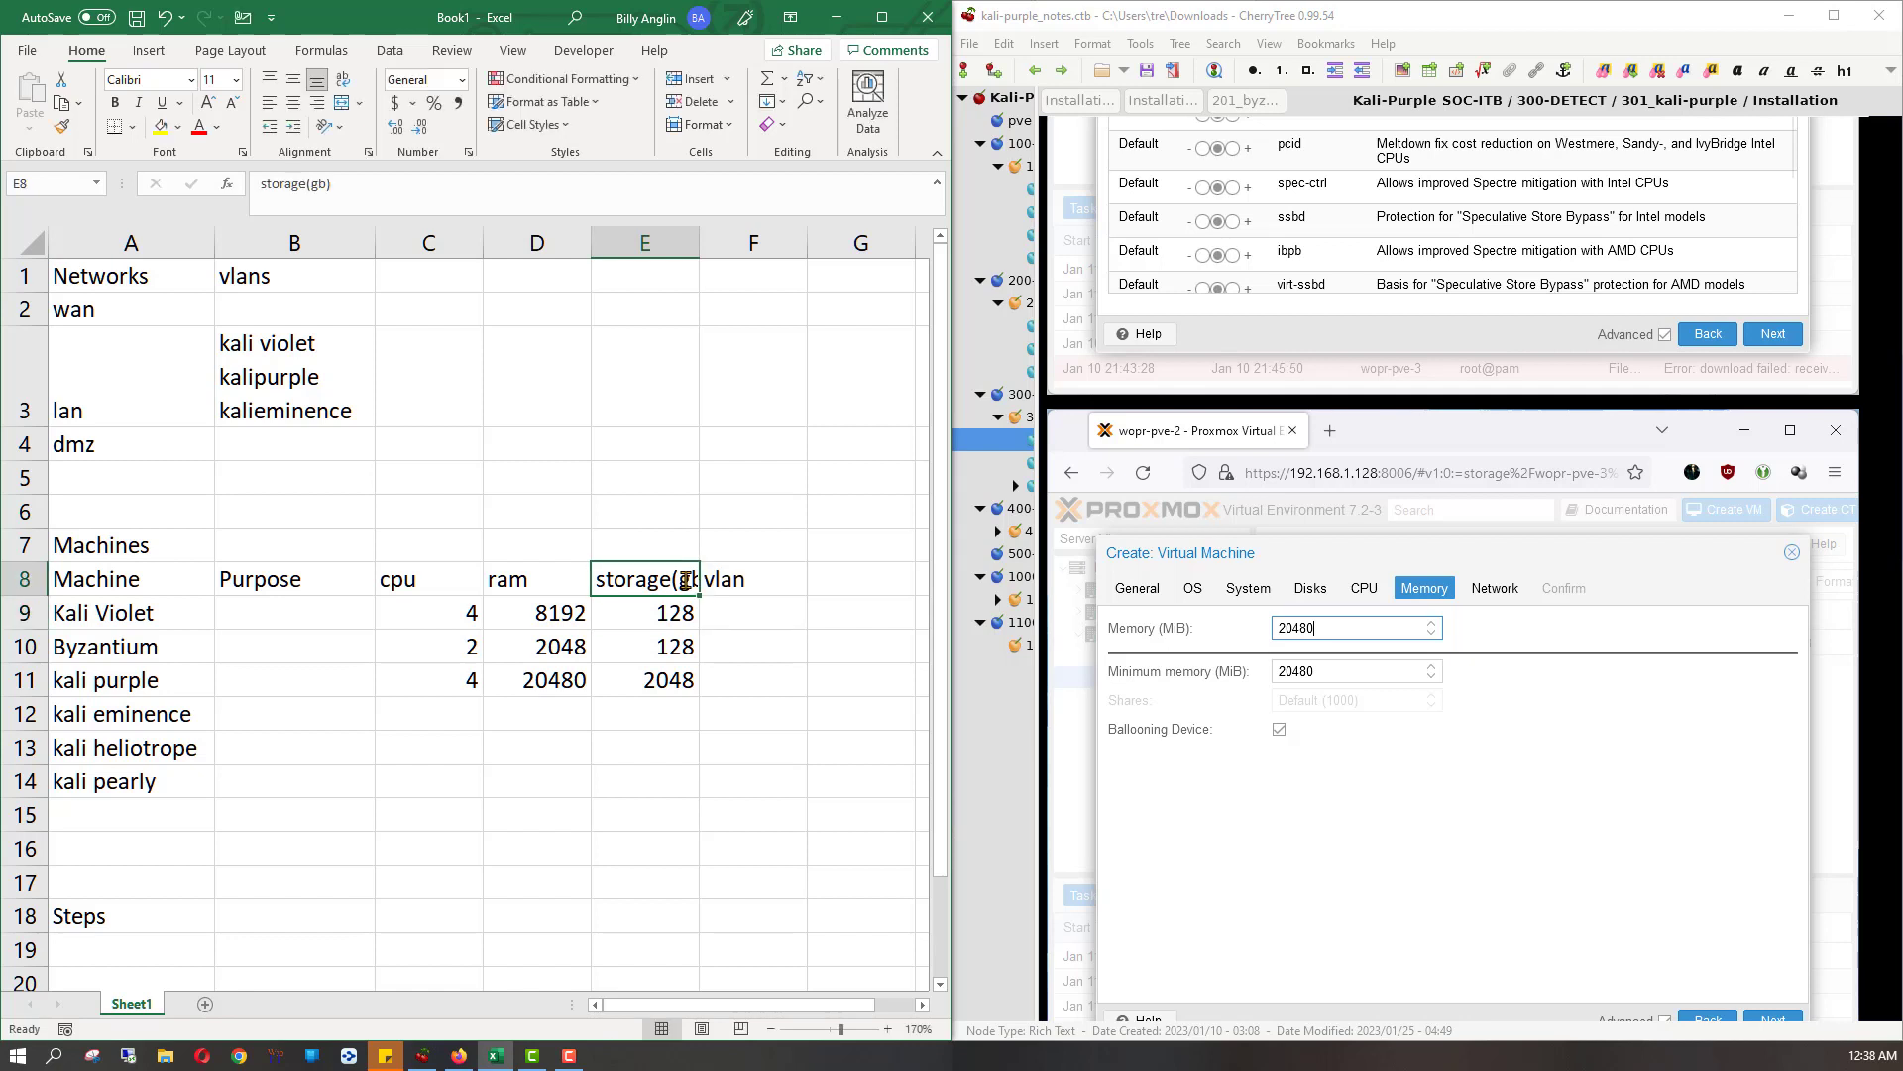
double_click(700, 242)
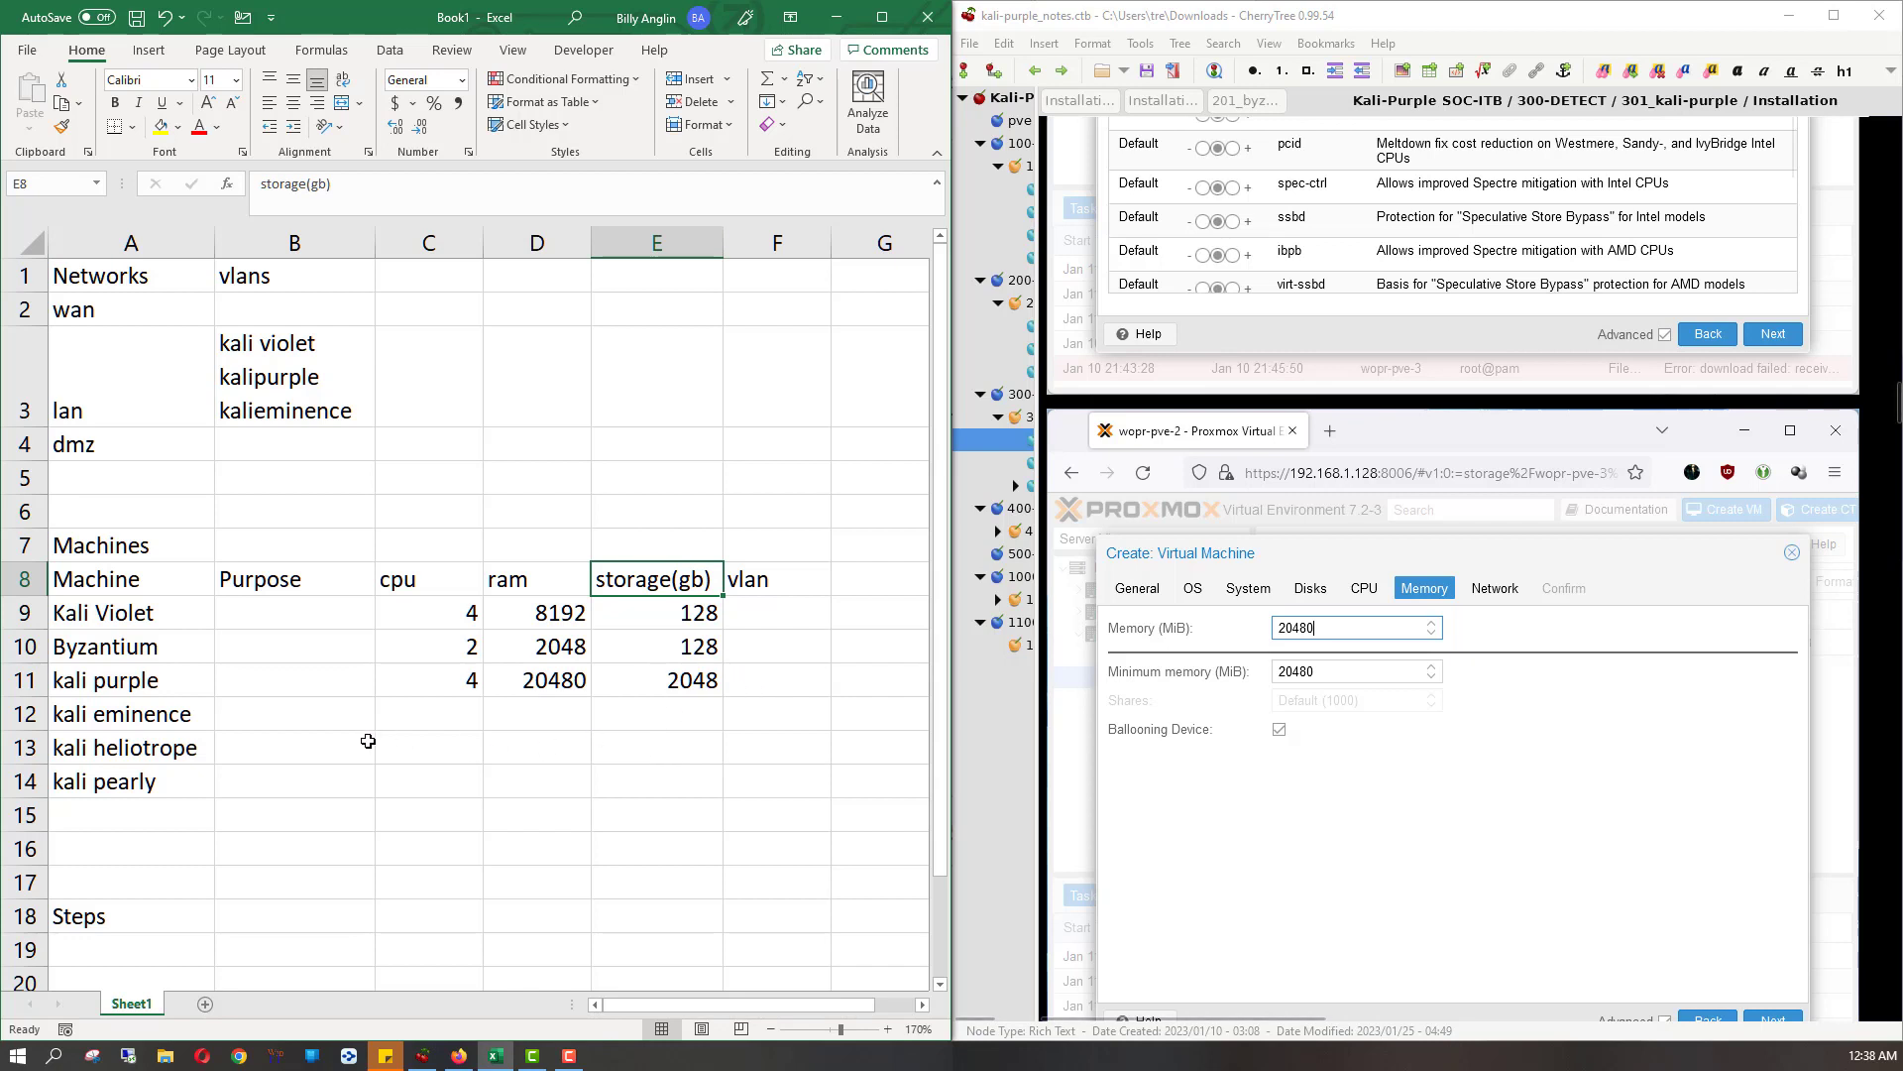
- Open the Installation notes under 401_kali-eminence and find the disk size of its virtual machine
left_click(426, 707)
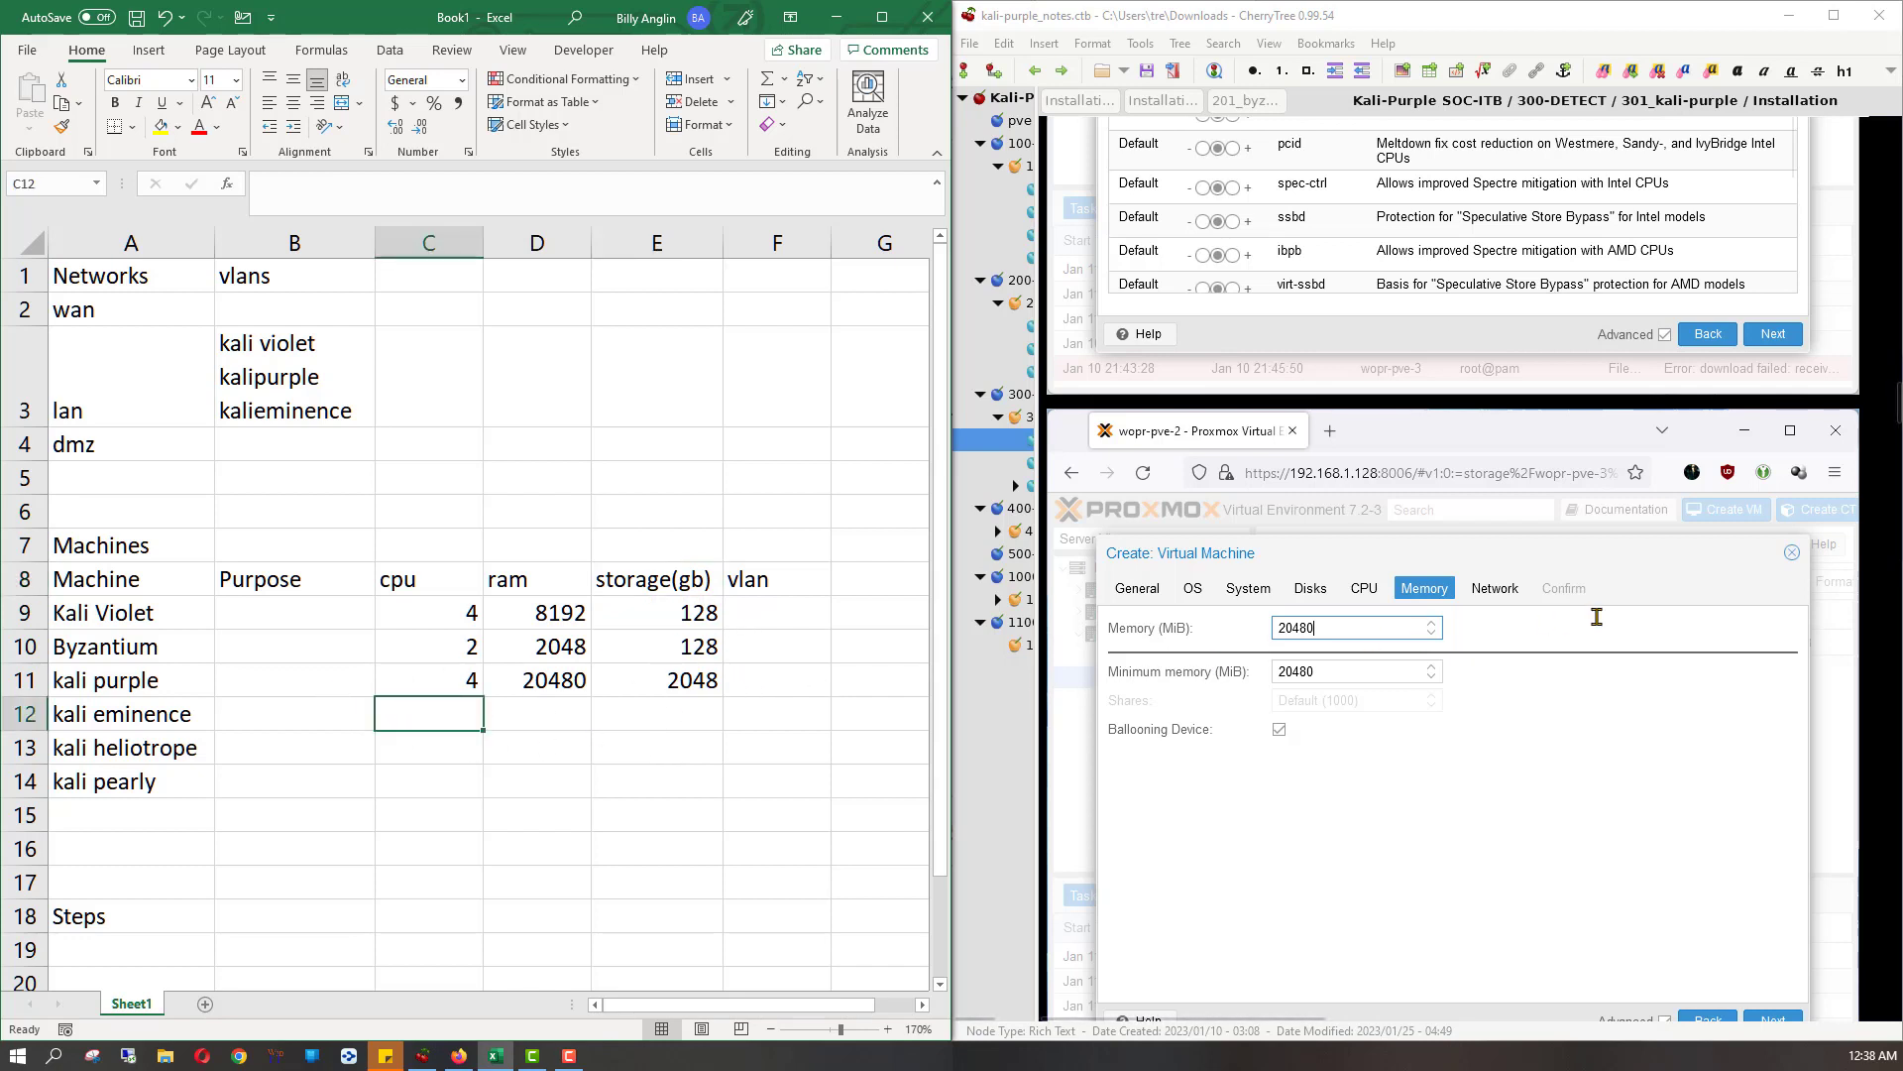
scroll(1204, 613, "down", 7)
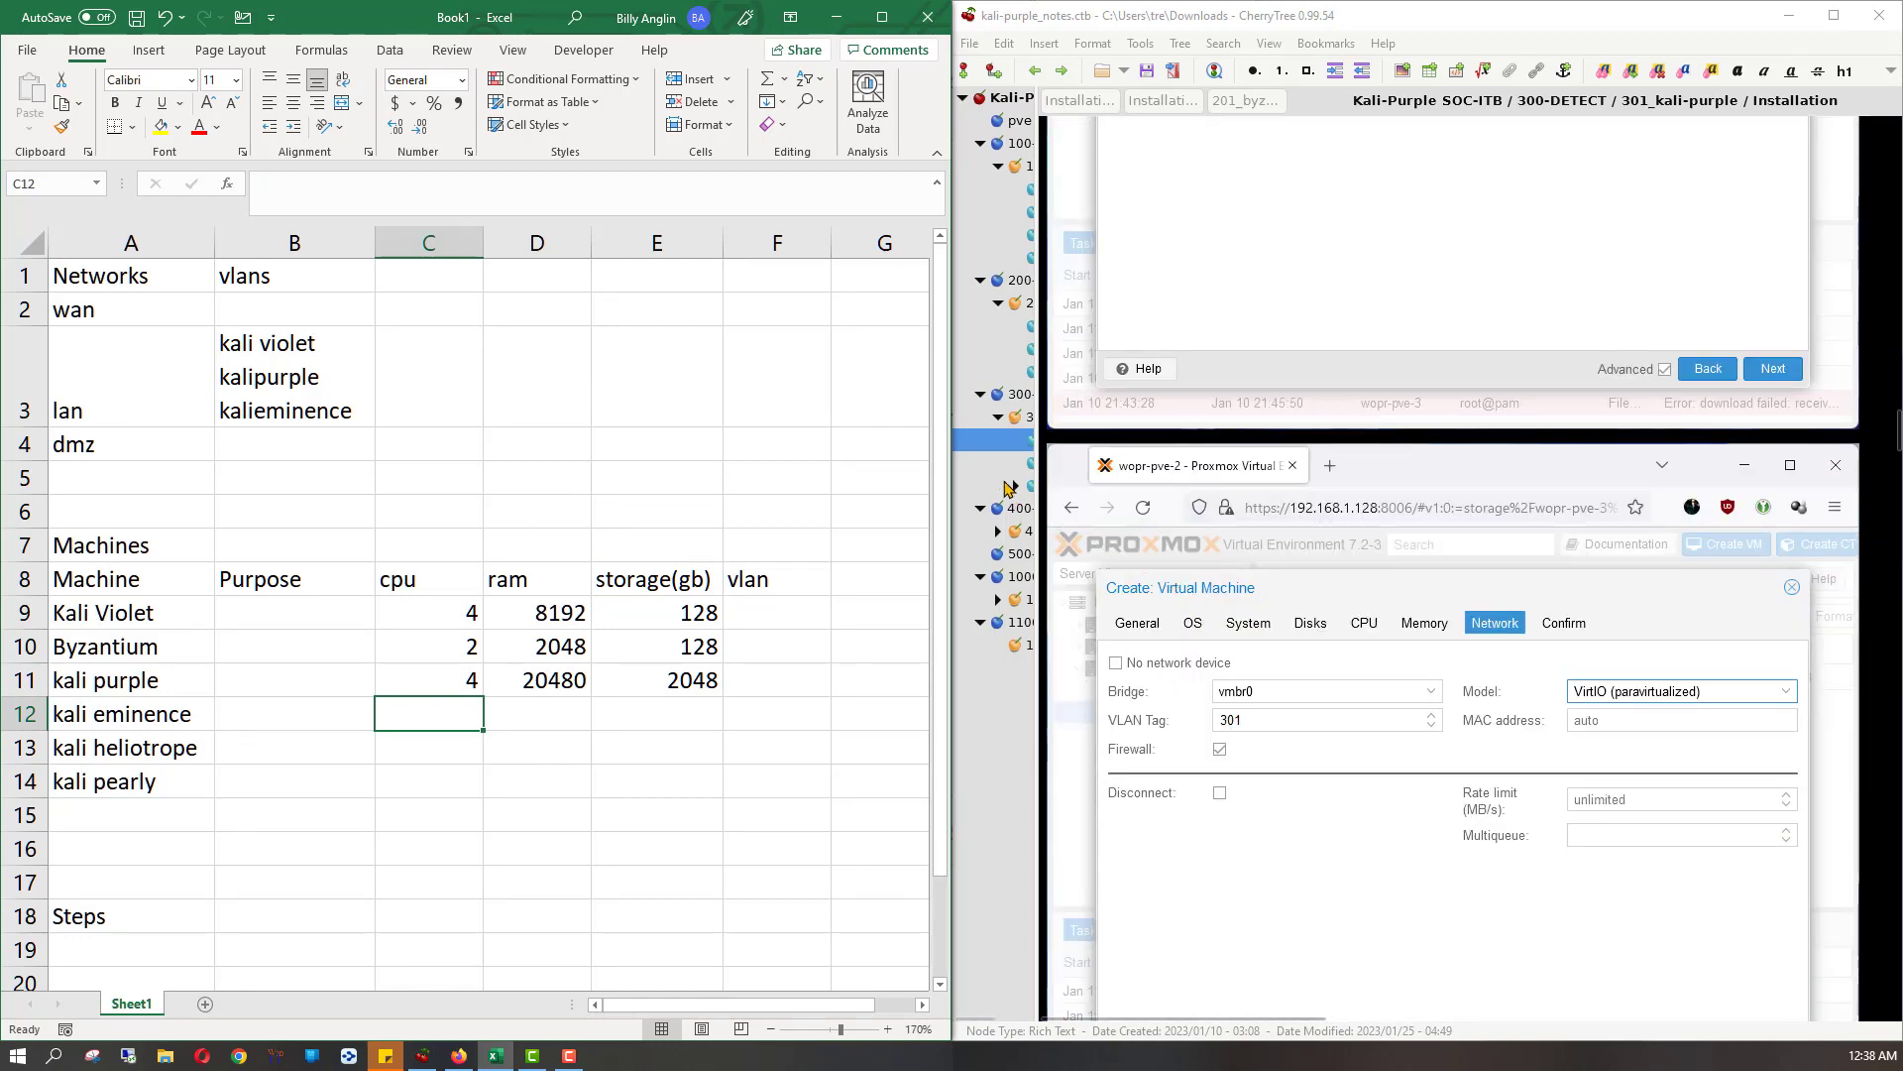
left_click(1022, 532)
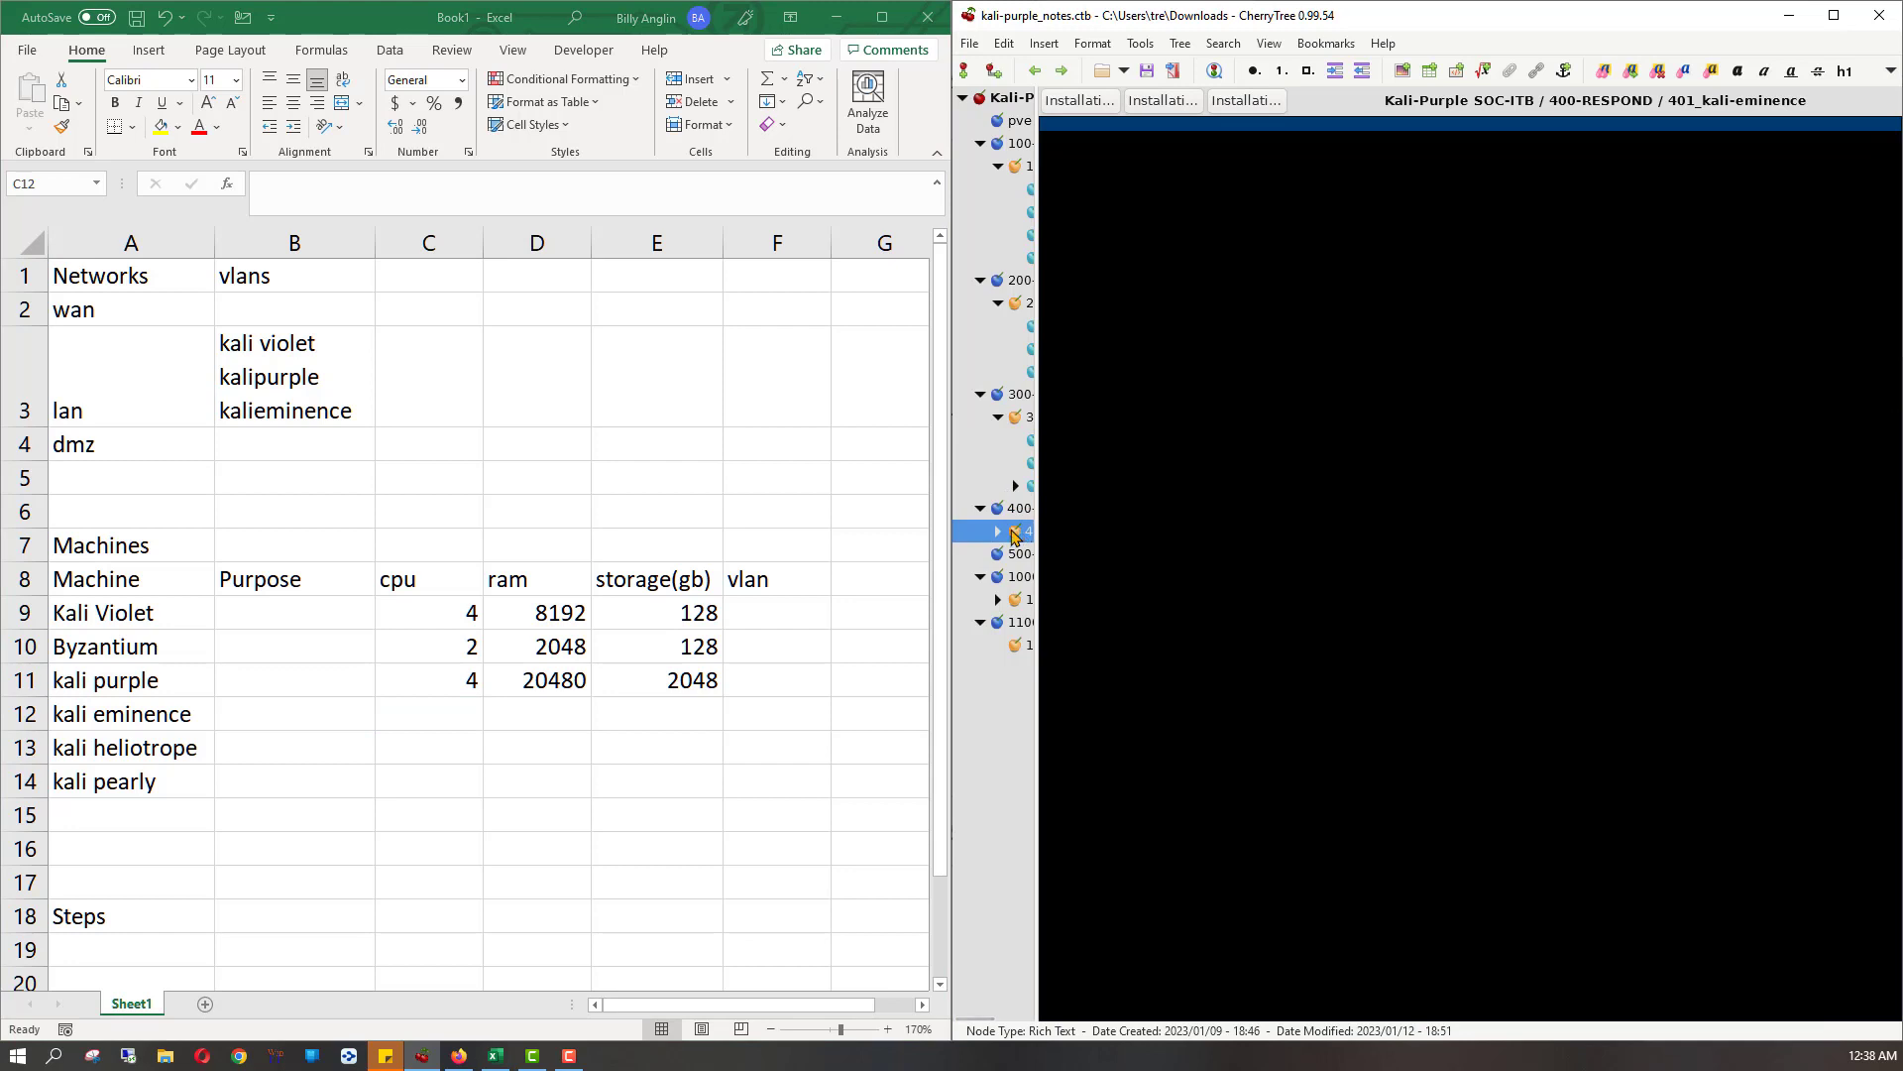
left_click(998, 533)
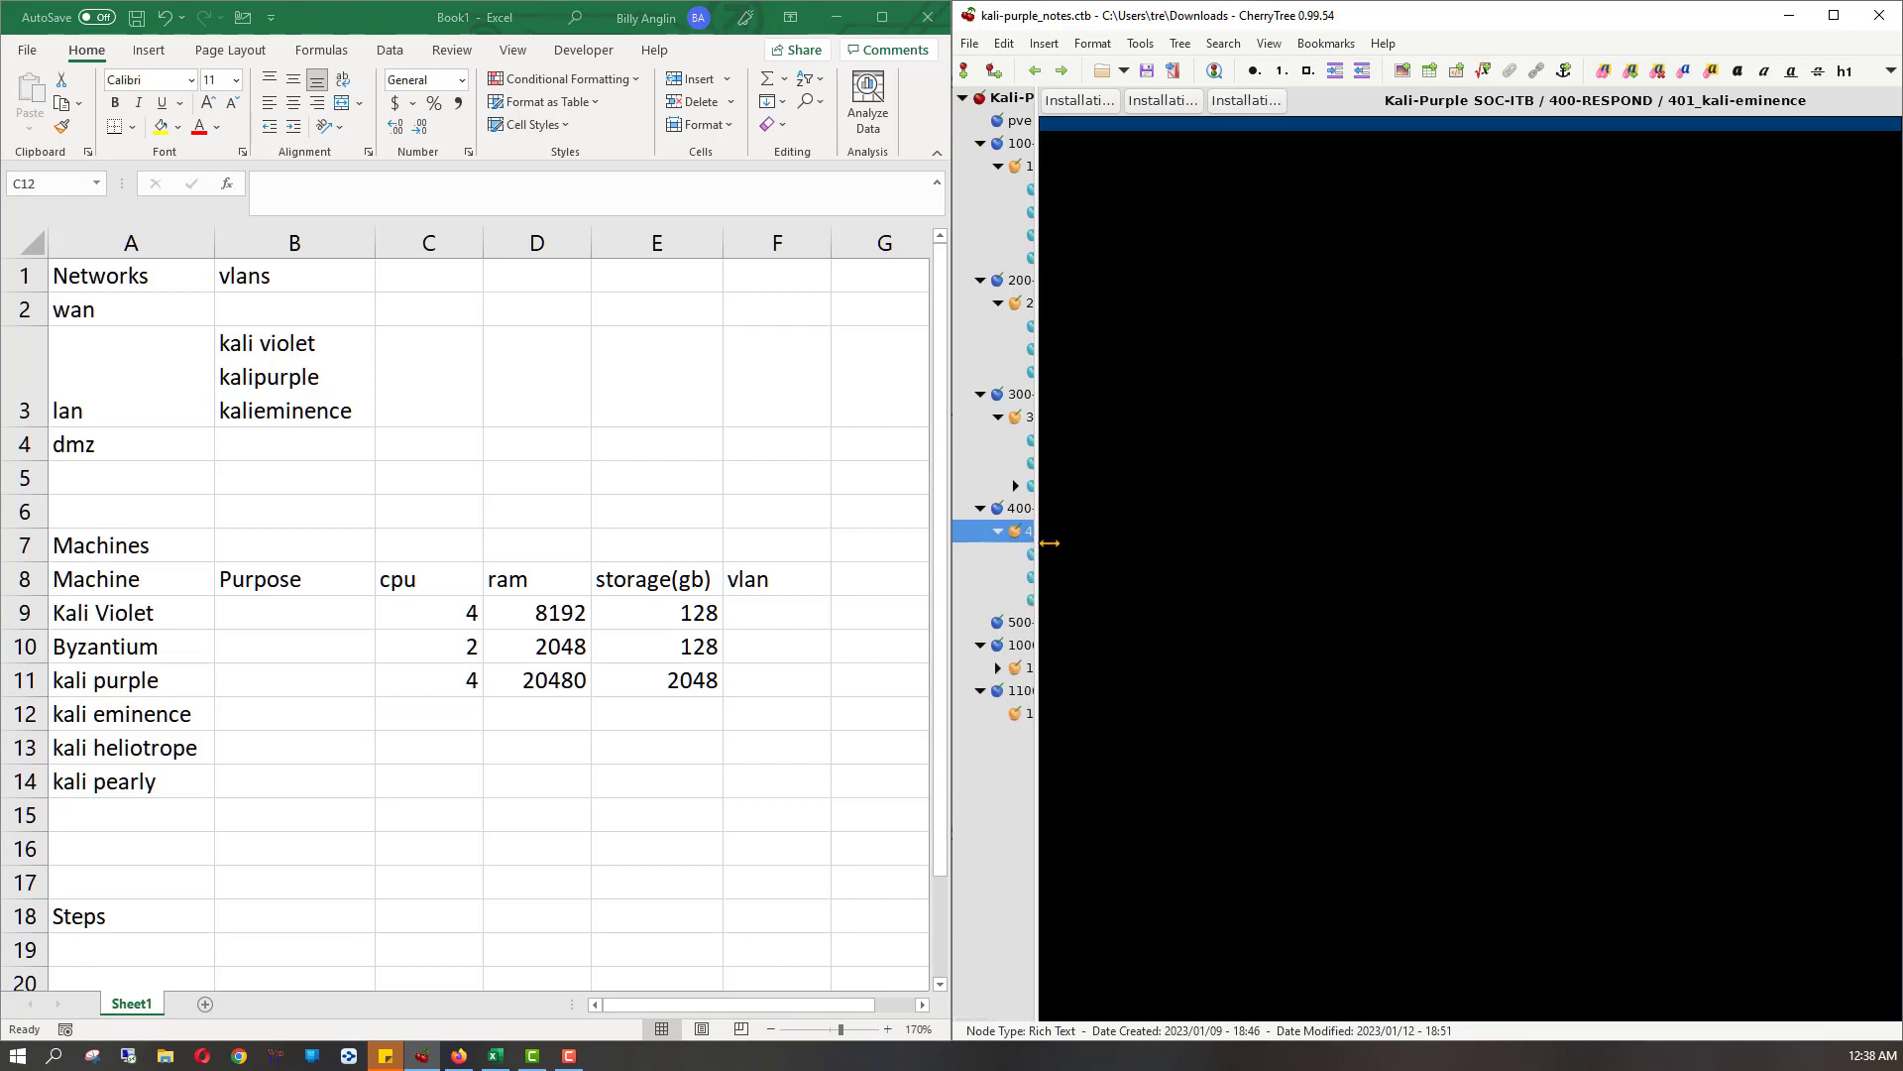
left_click_drag(1049, 542, 1077, 544)
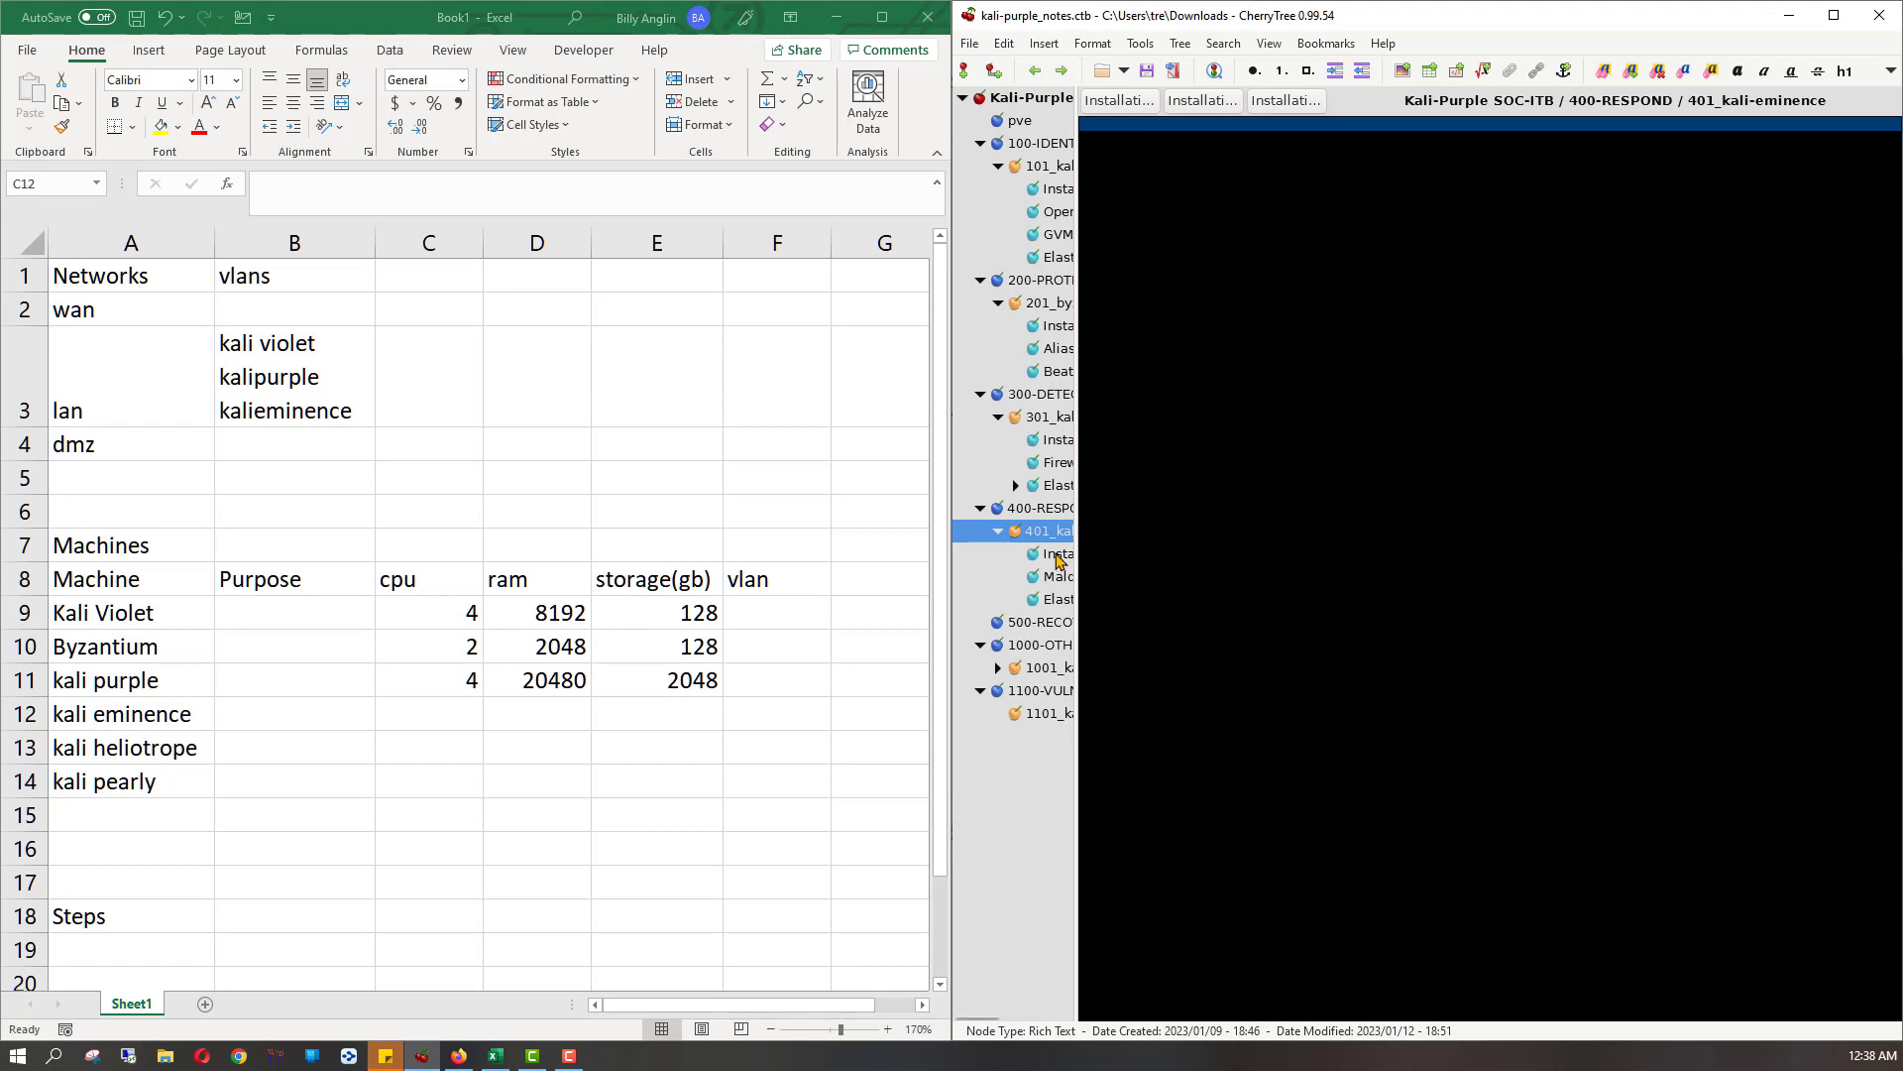
left_click(1056, 556)
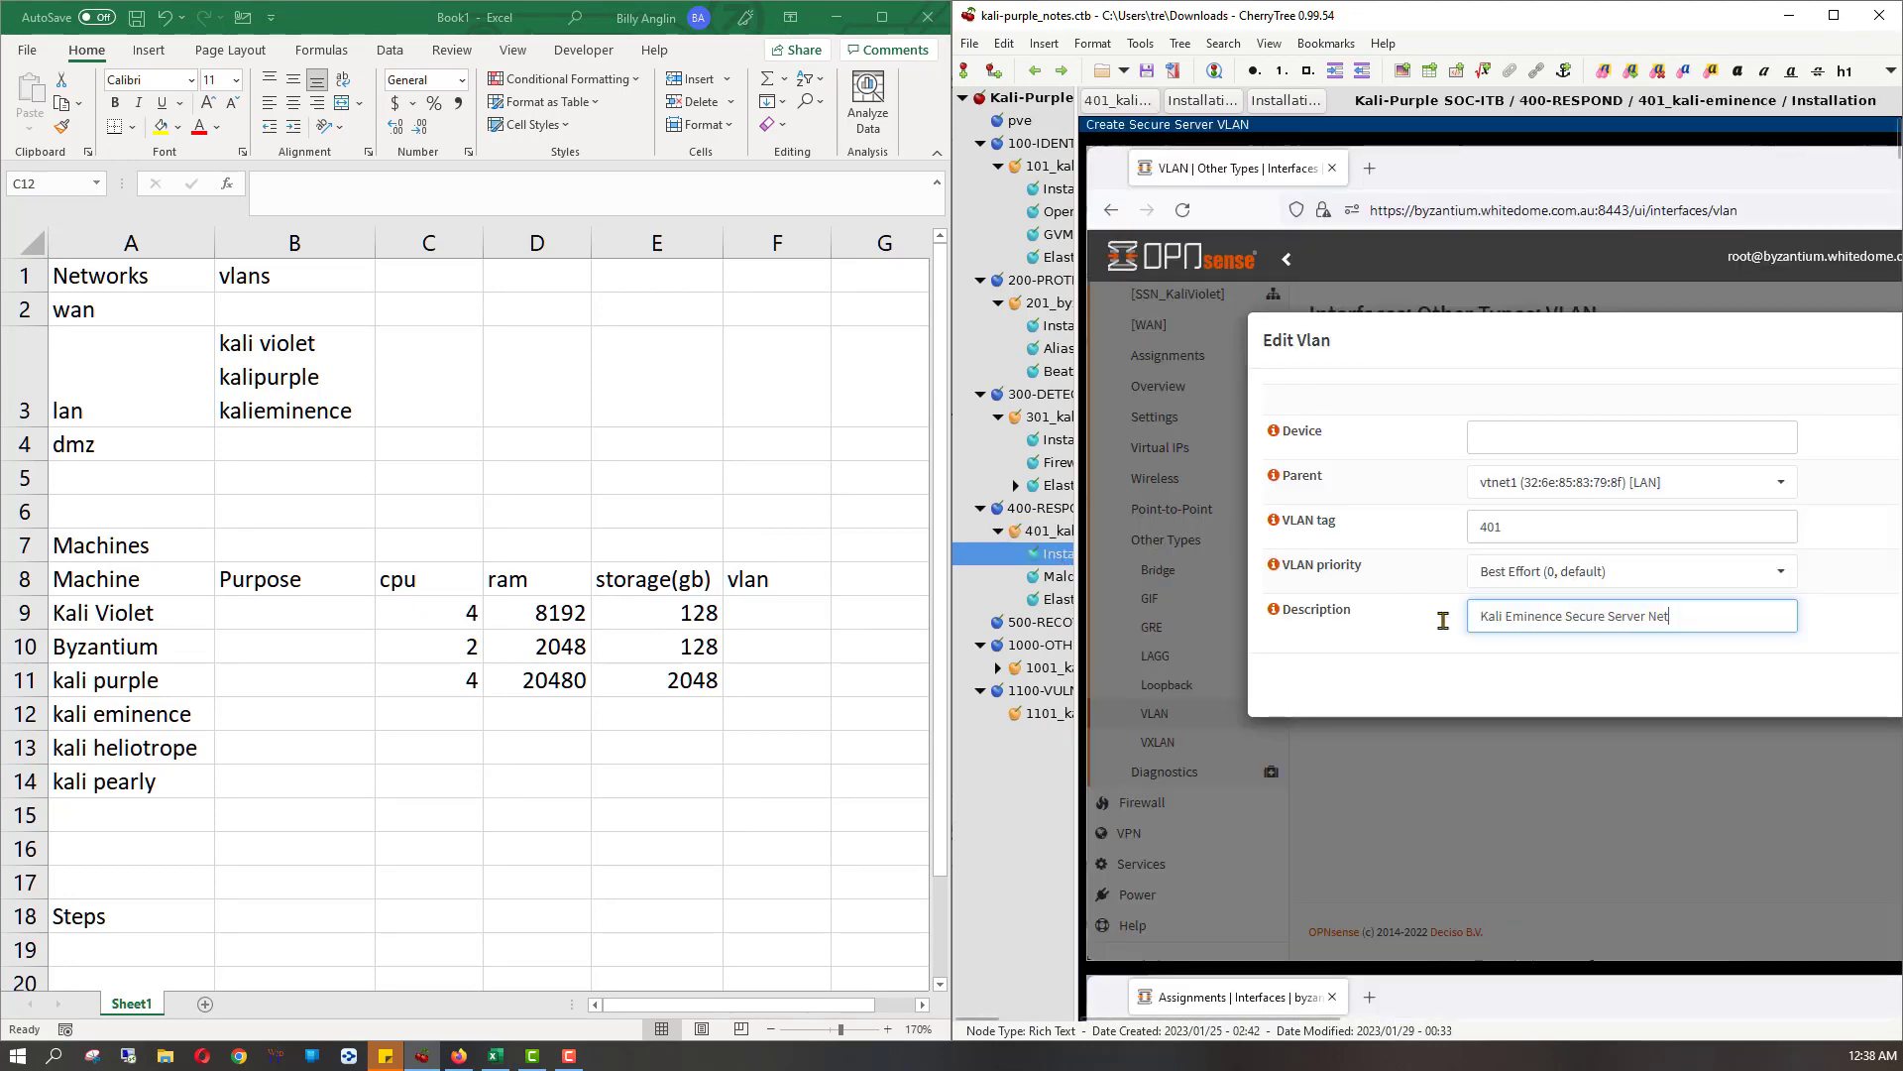
scroll(1443, 621, "down", 10)
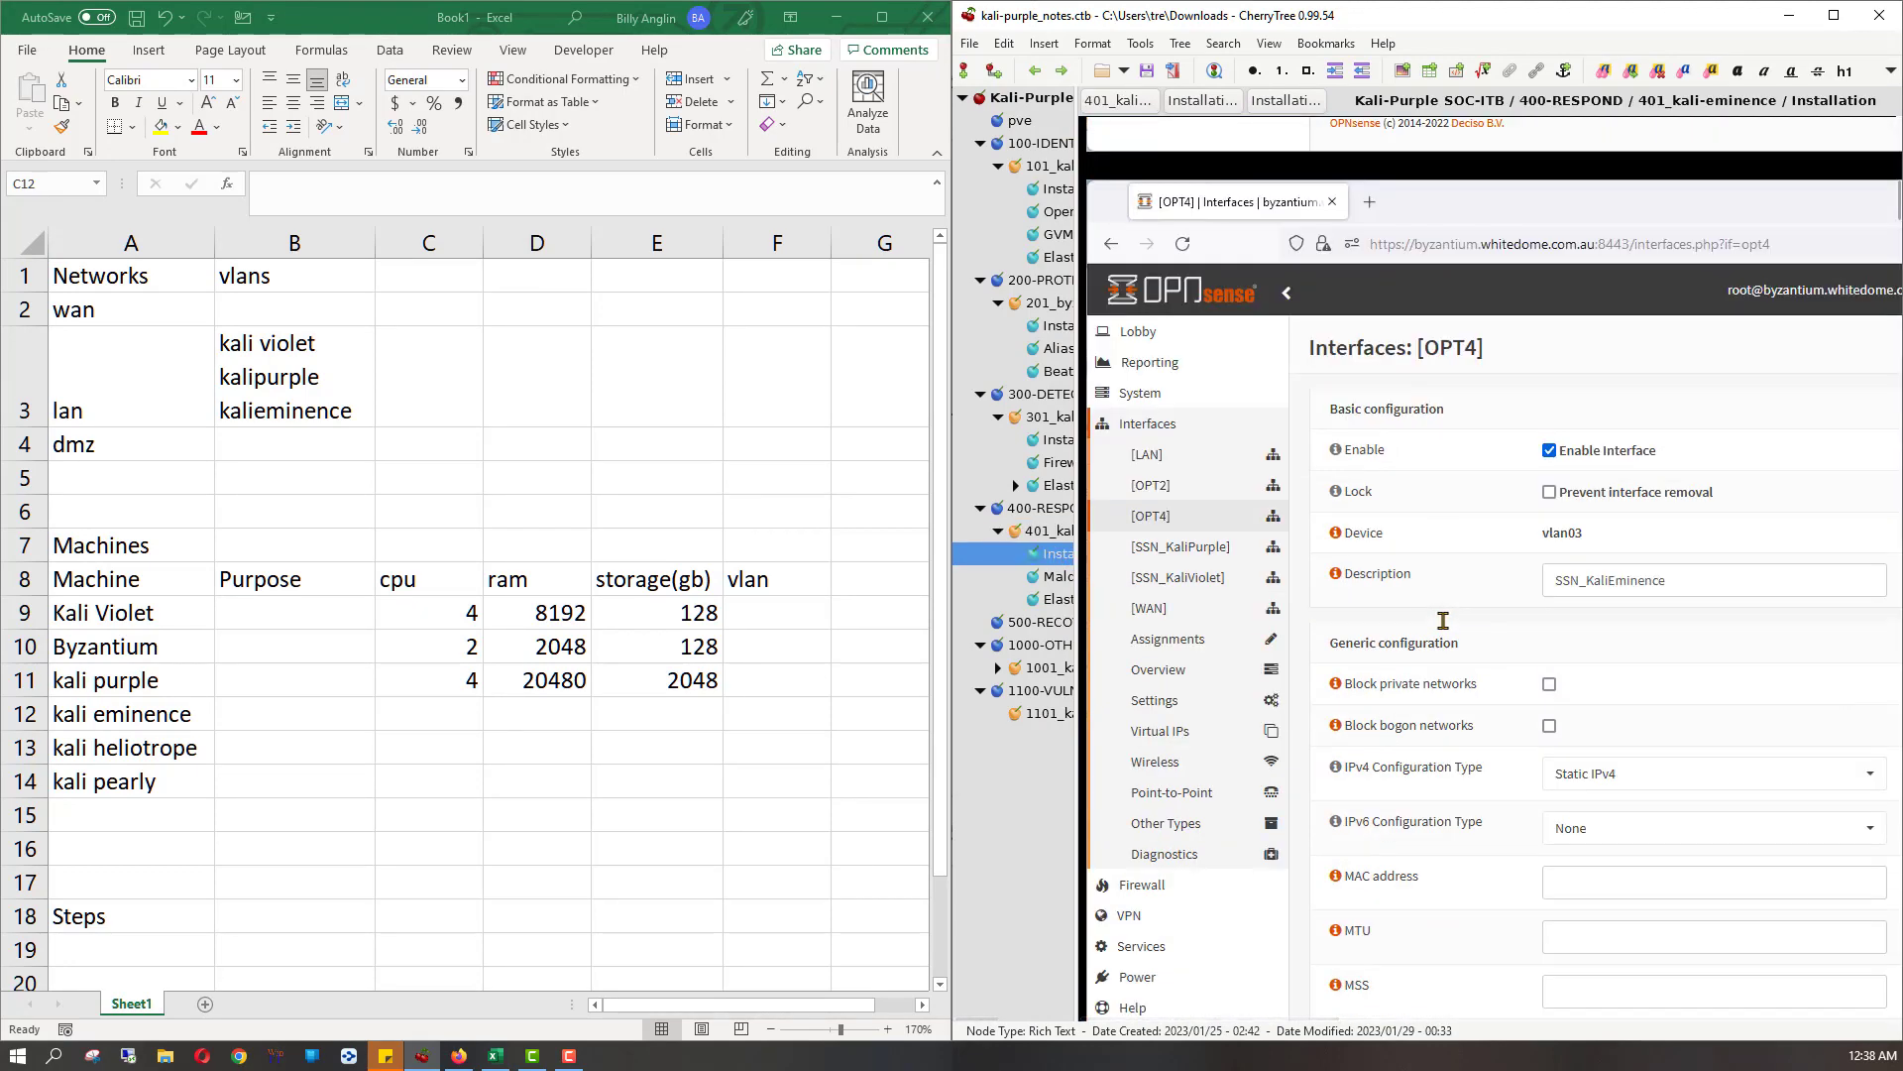
scroll(1443, 621, "down", 10)
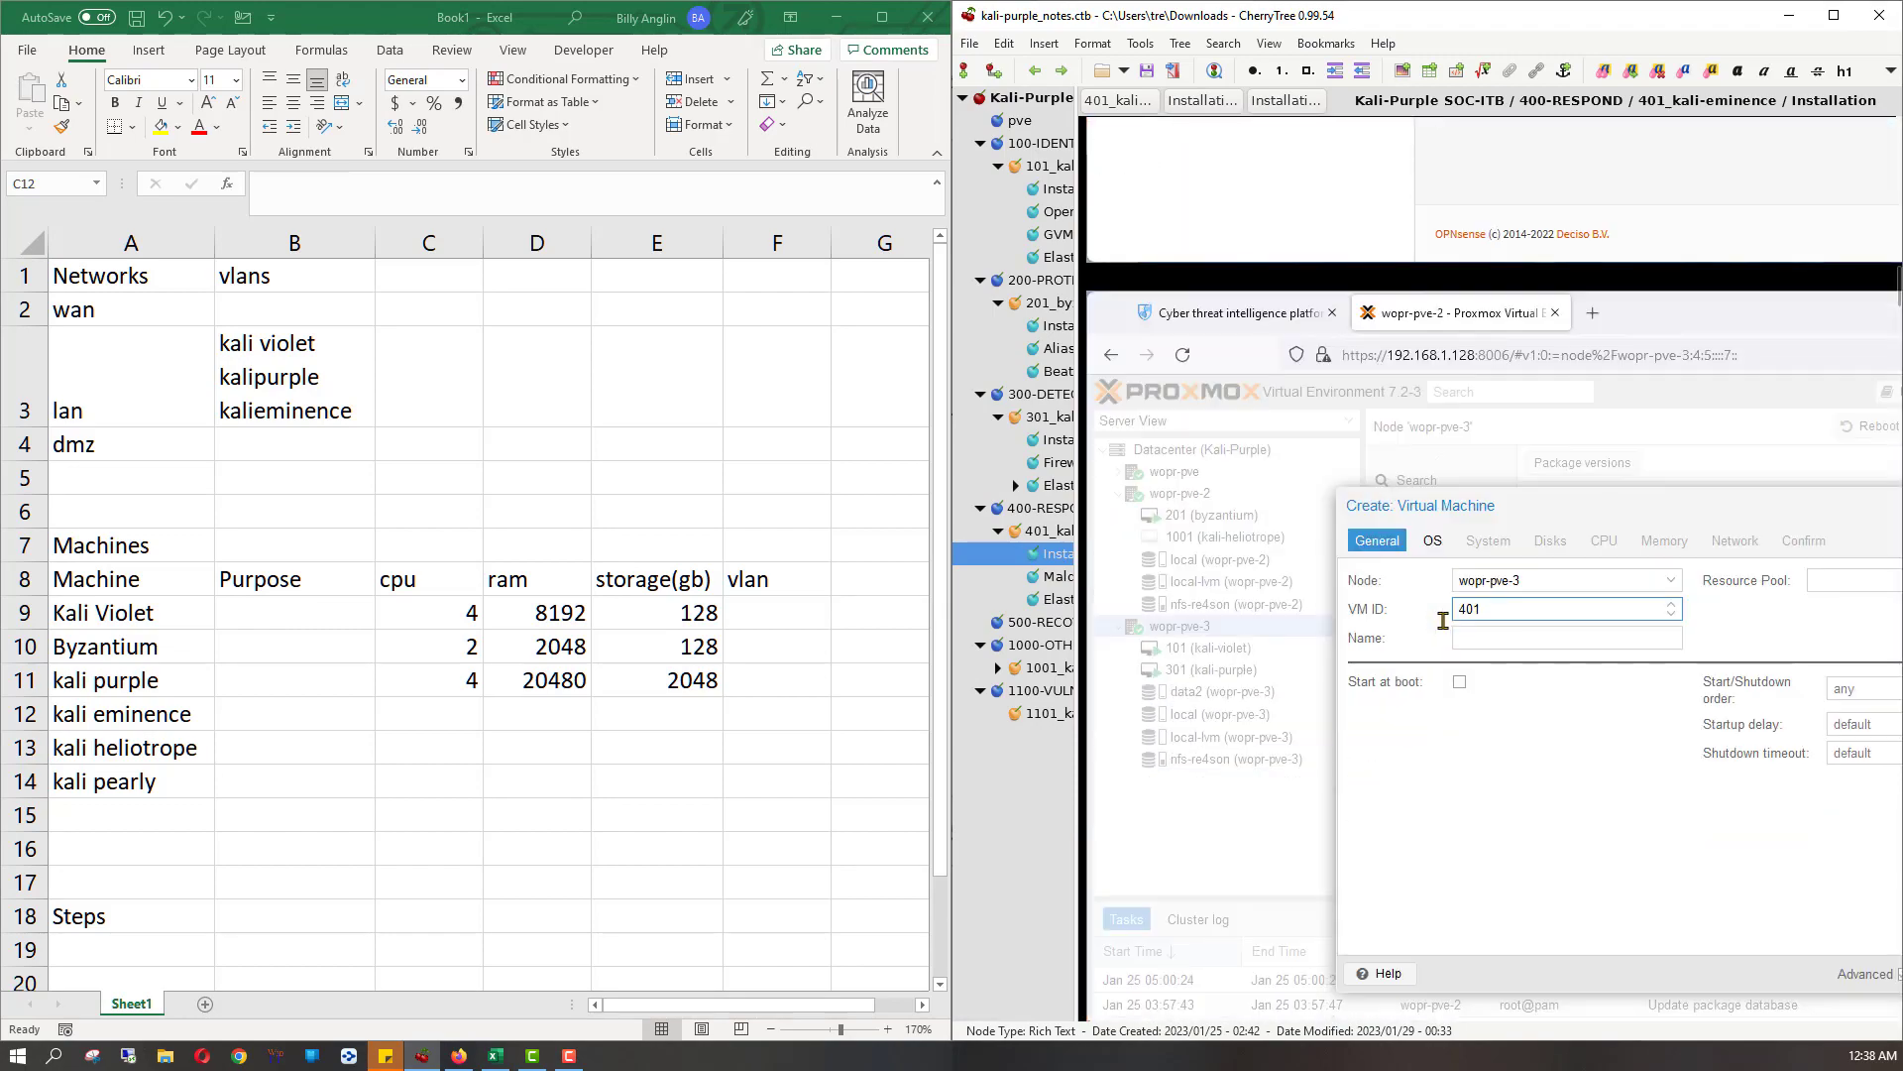
scroll(1443, 621, "down", 10)
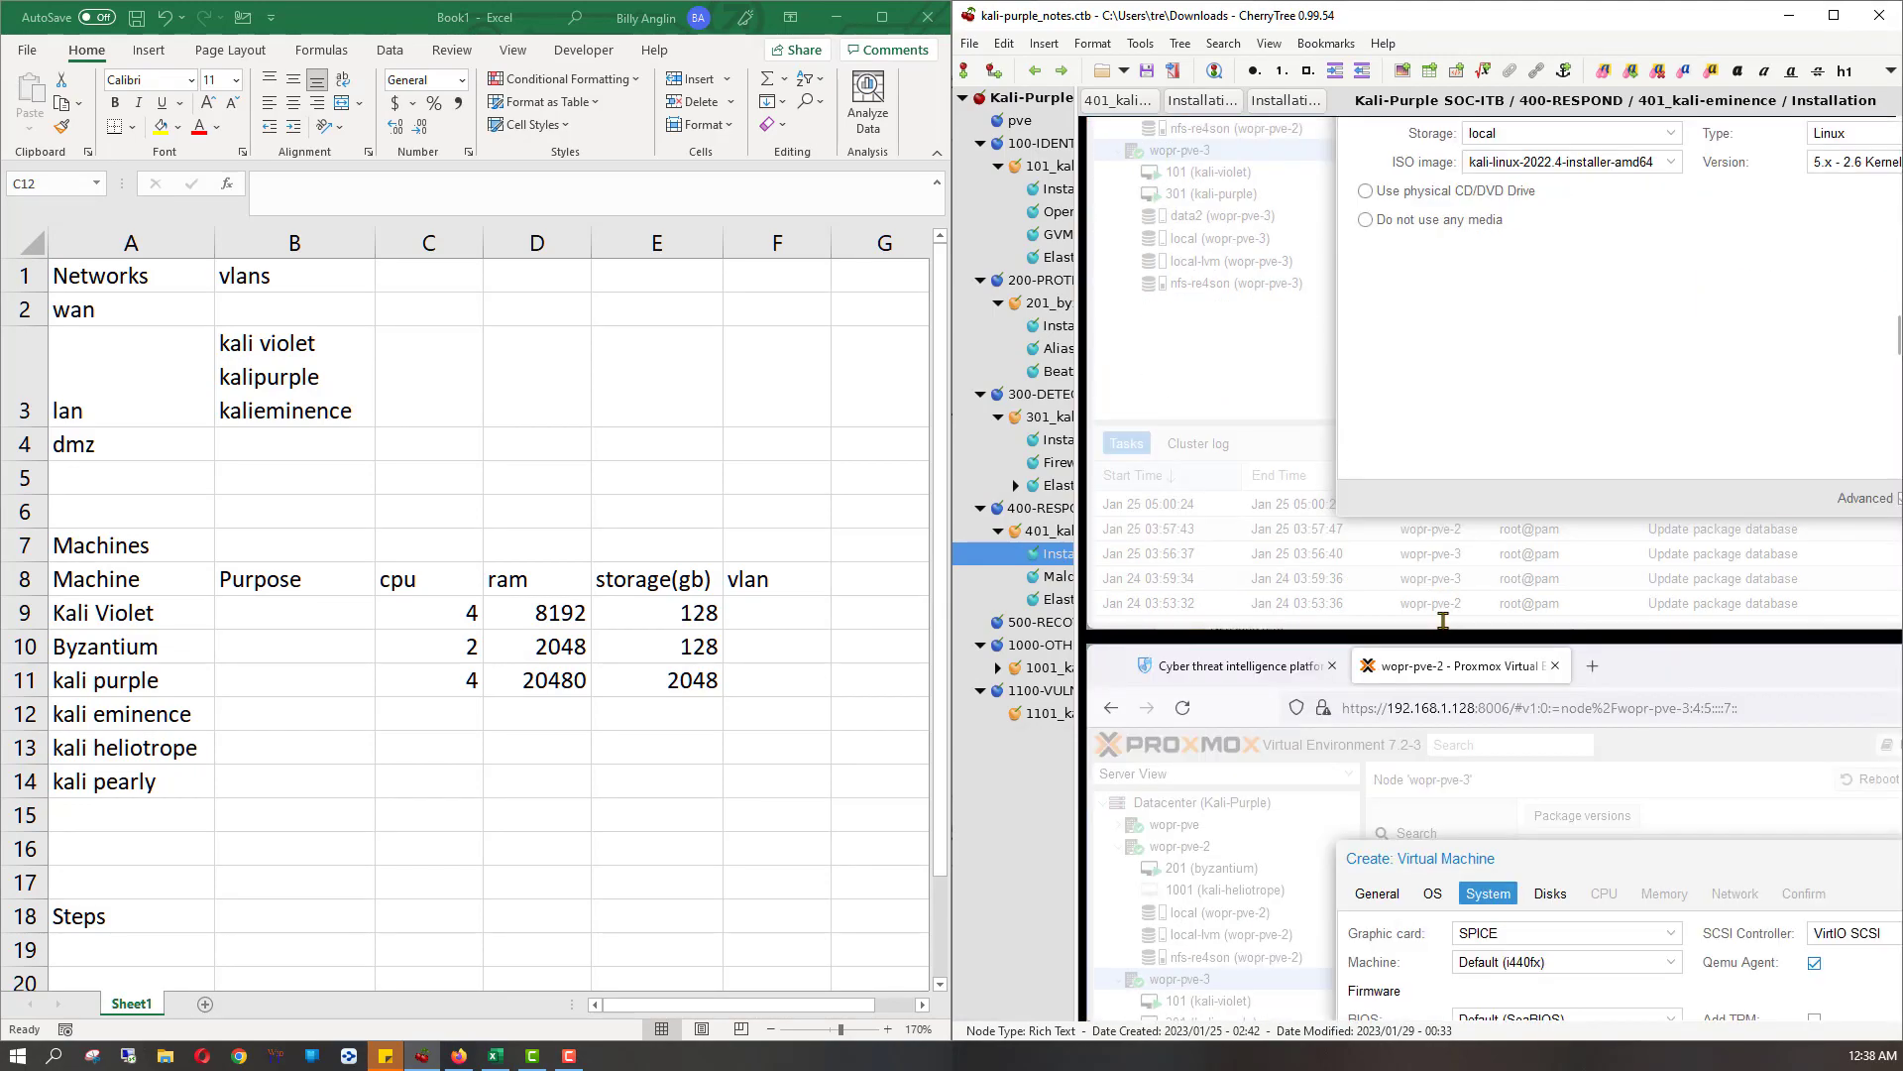
scroll(1443, 620, "down", 10)
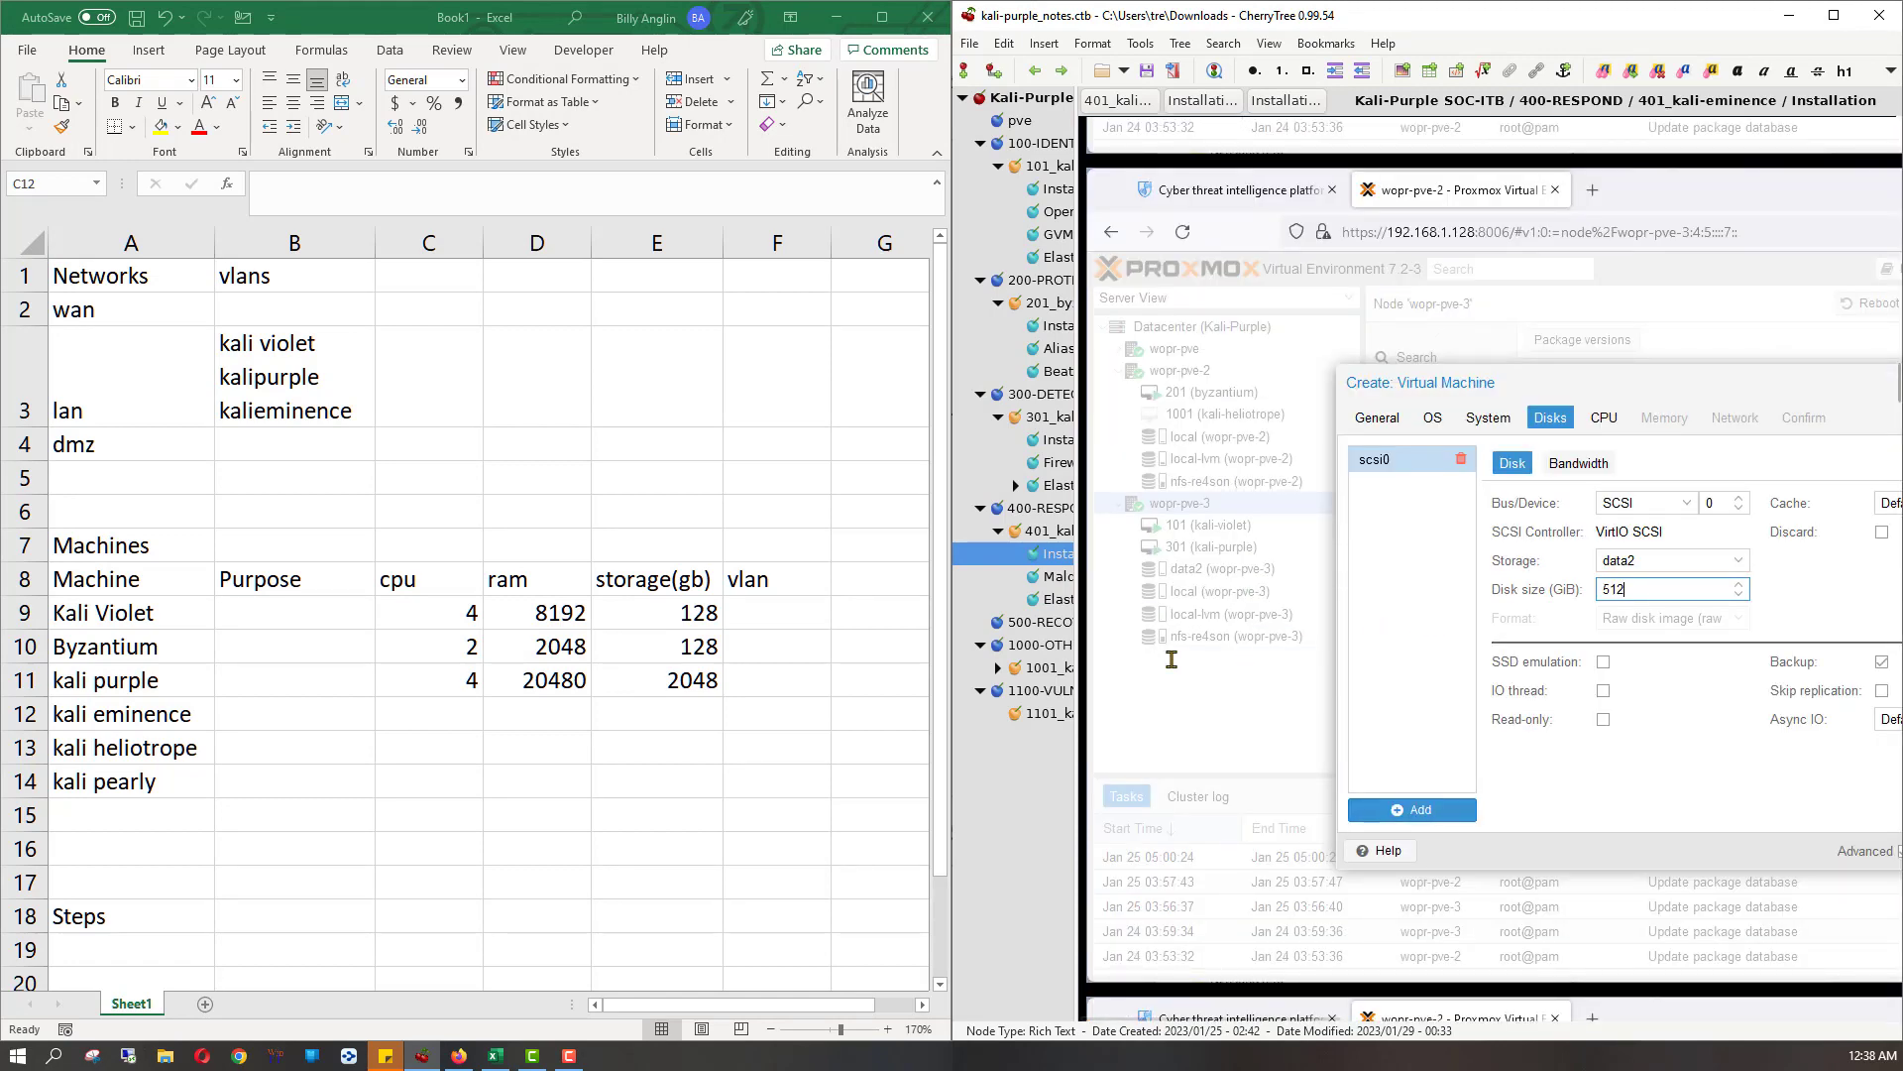
left_click(651, 712)
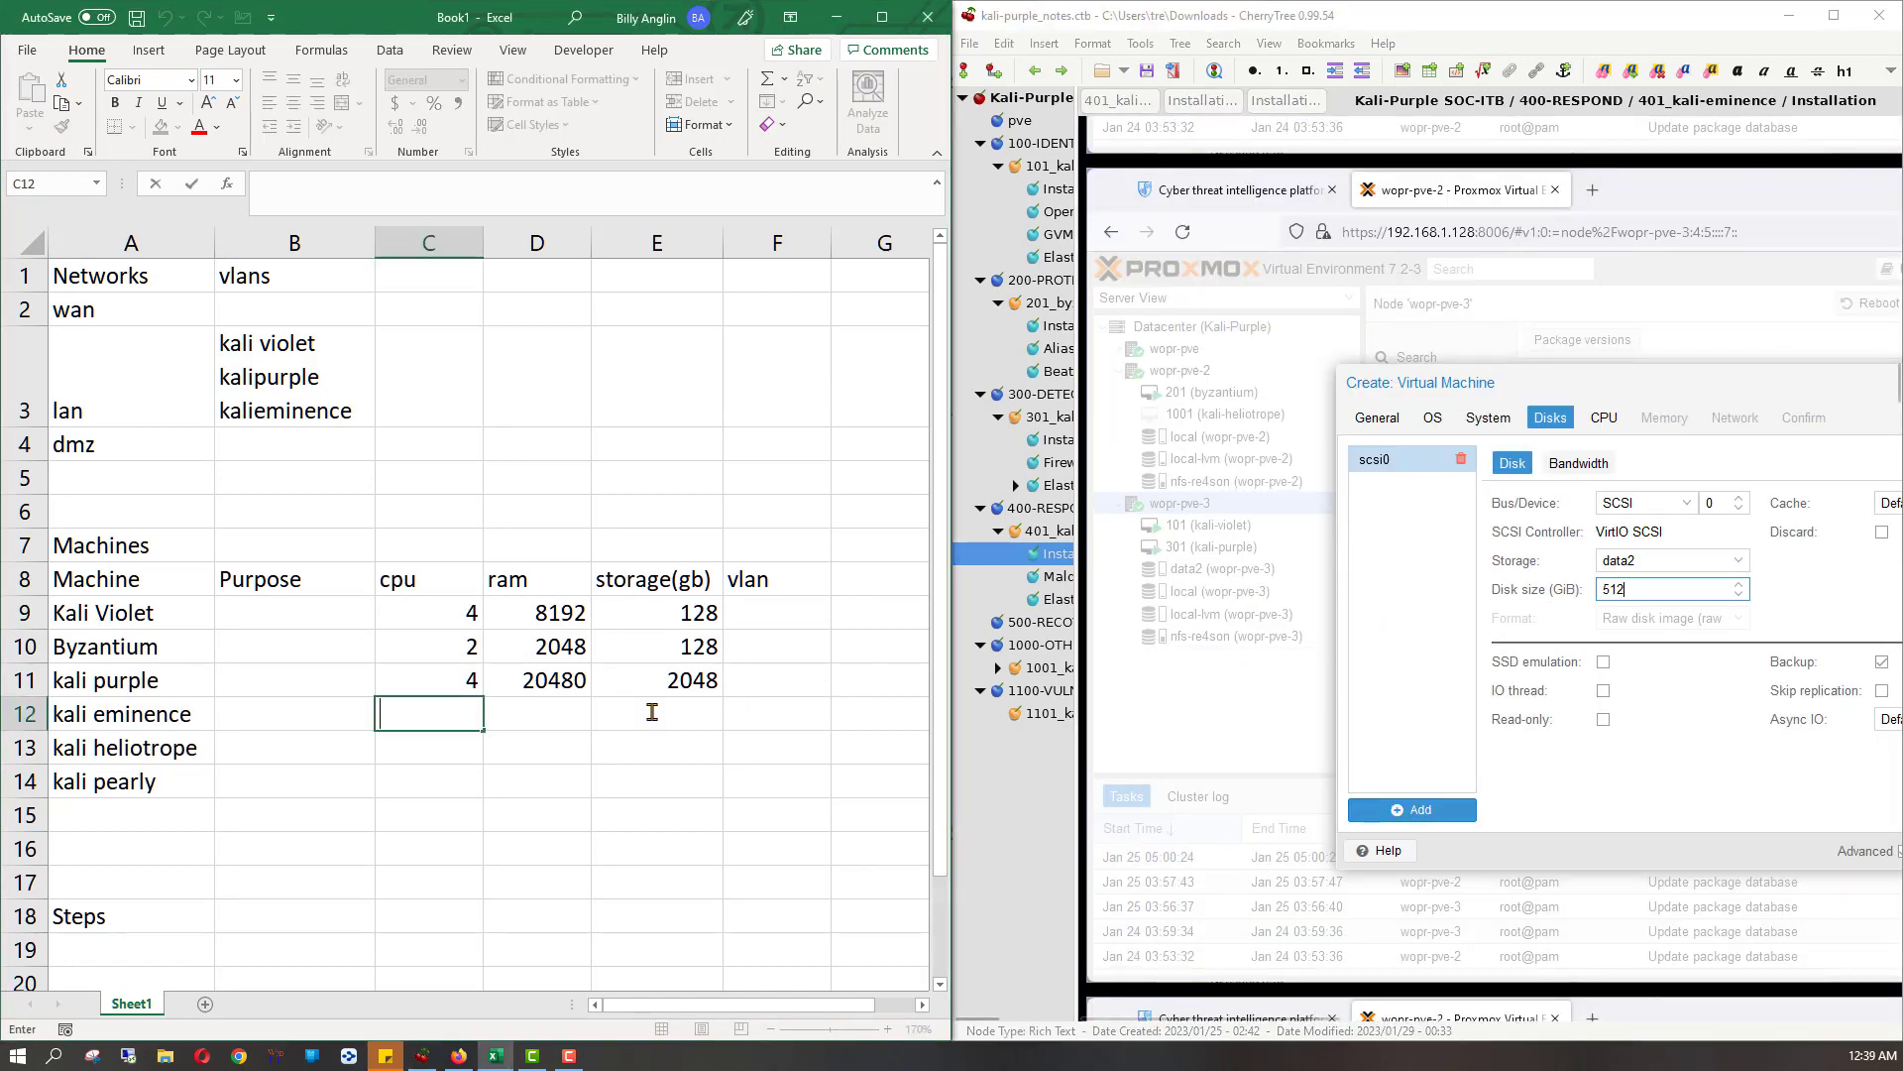
type("12")
key("Return")
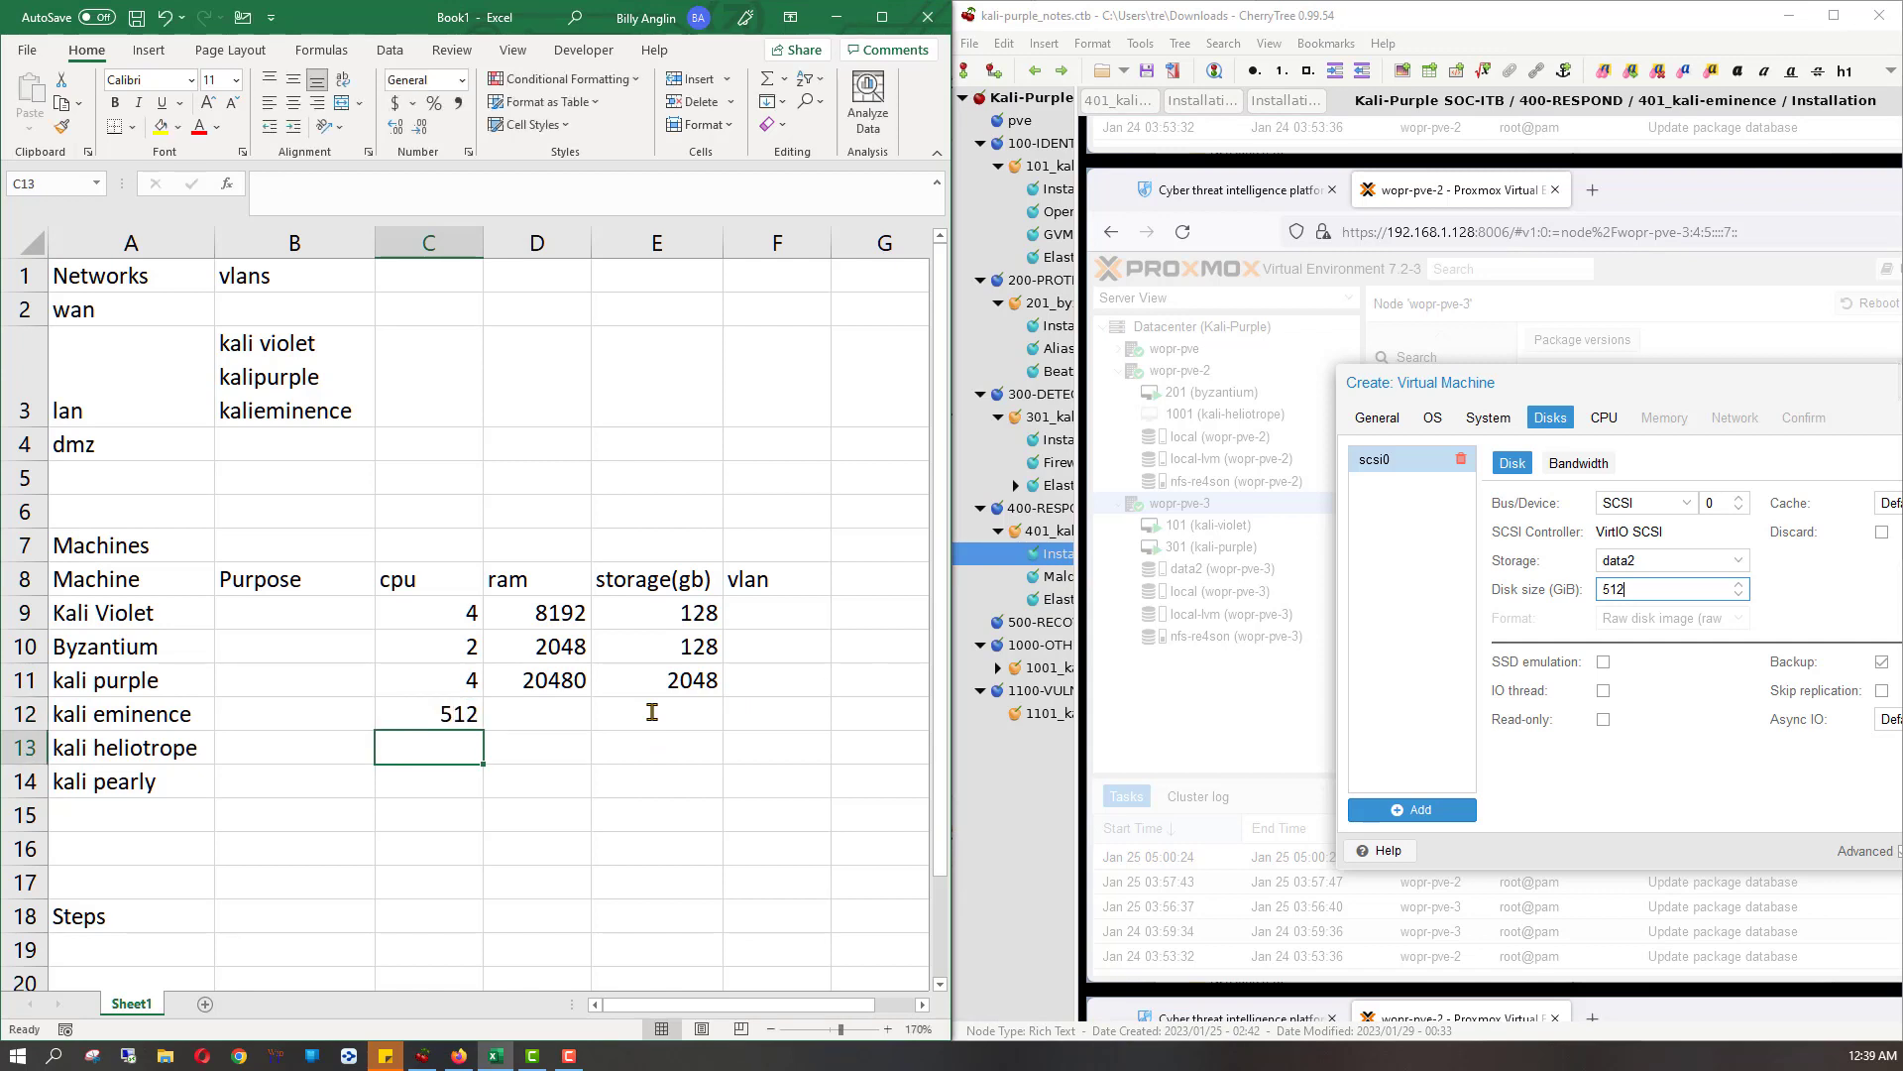
key("Up")
key("Delete")
key("Right")
key("Right")
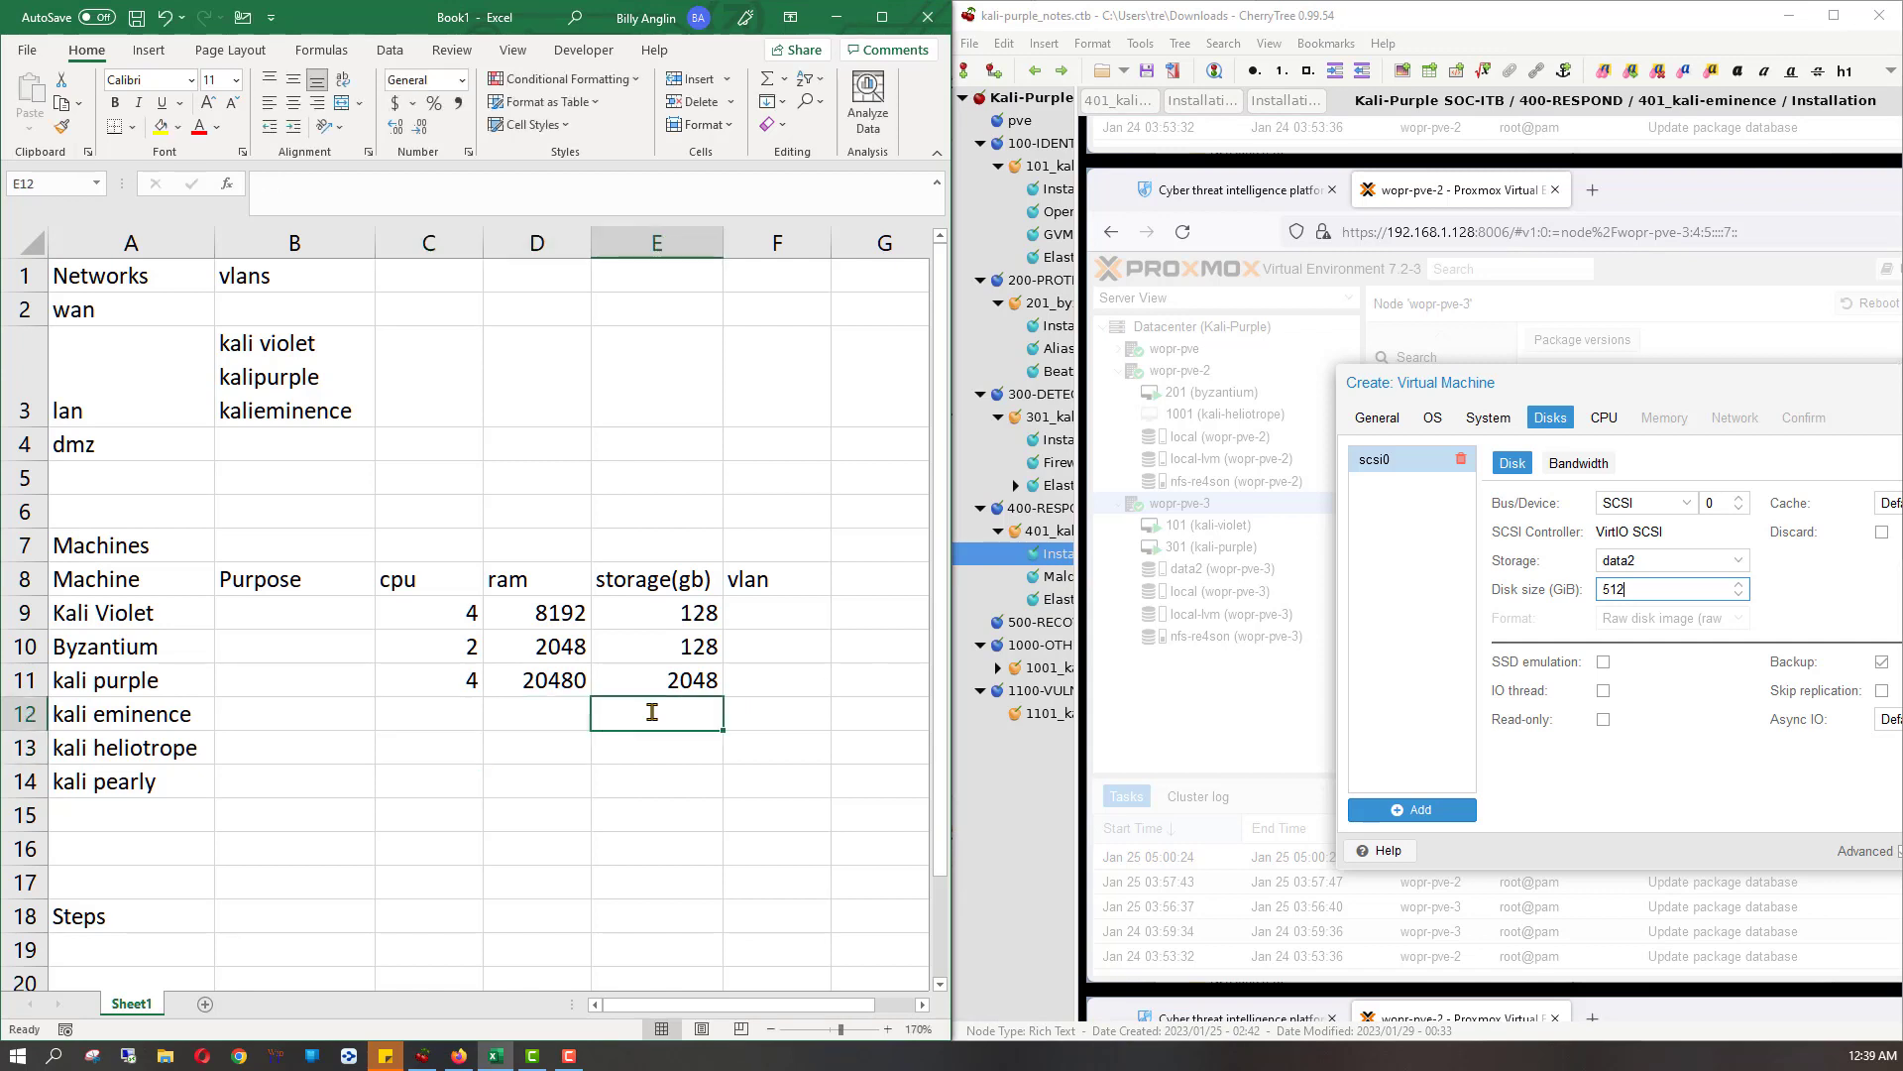
type("512")
key("Return")
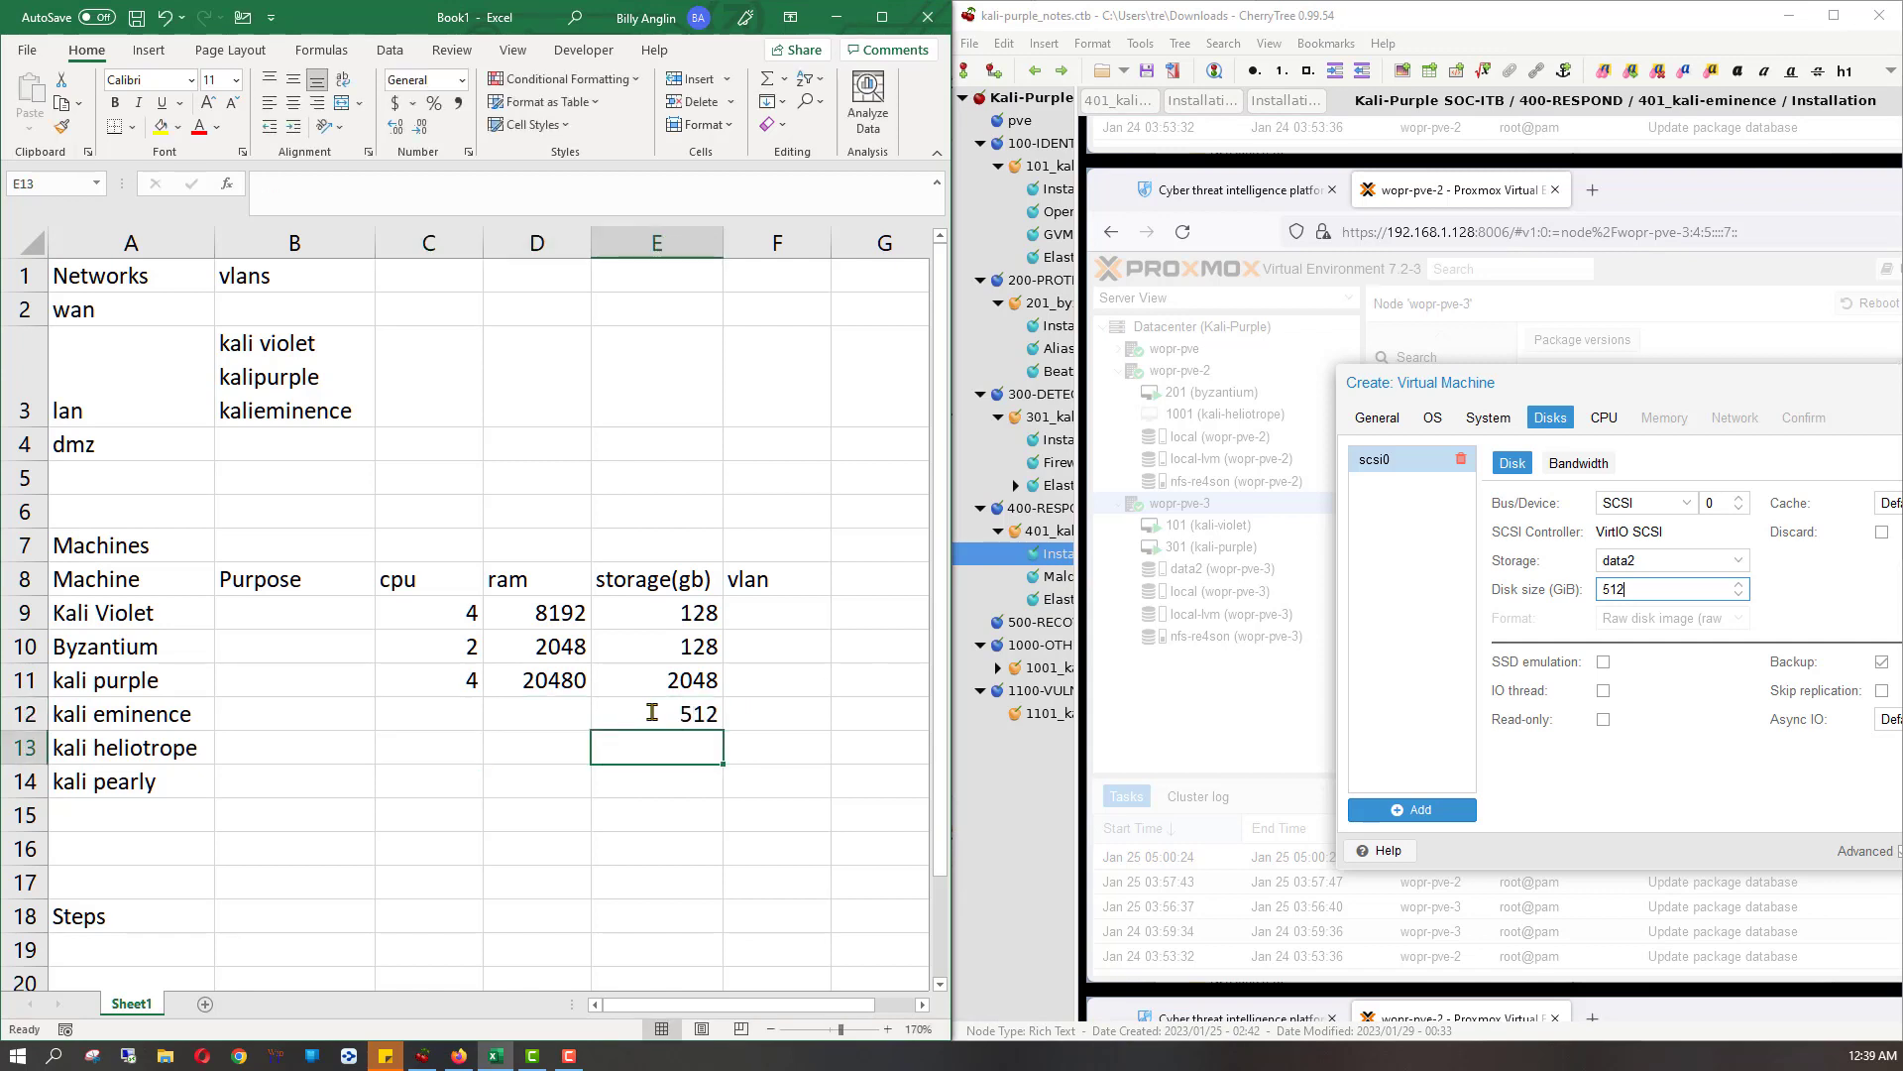
- Look up the core count in the kali-eminence installation notes and enter 6 as its cpu in C12
key("Up")
key("Left")
key("Left")
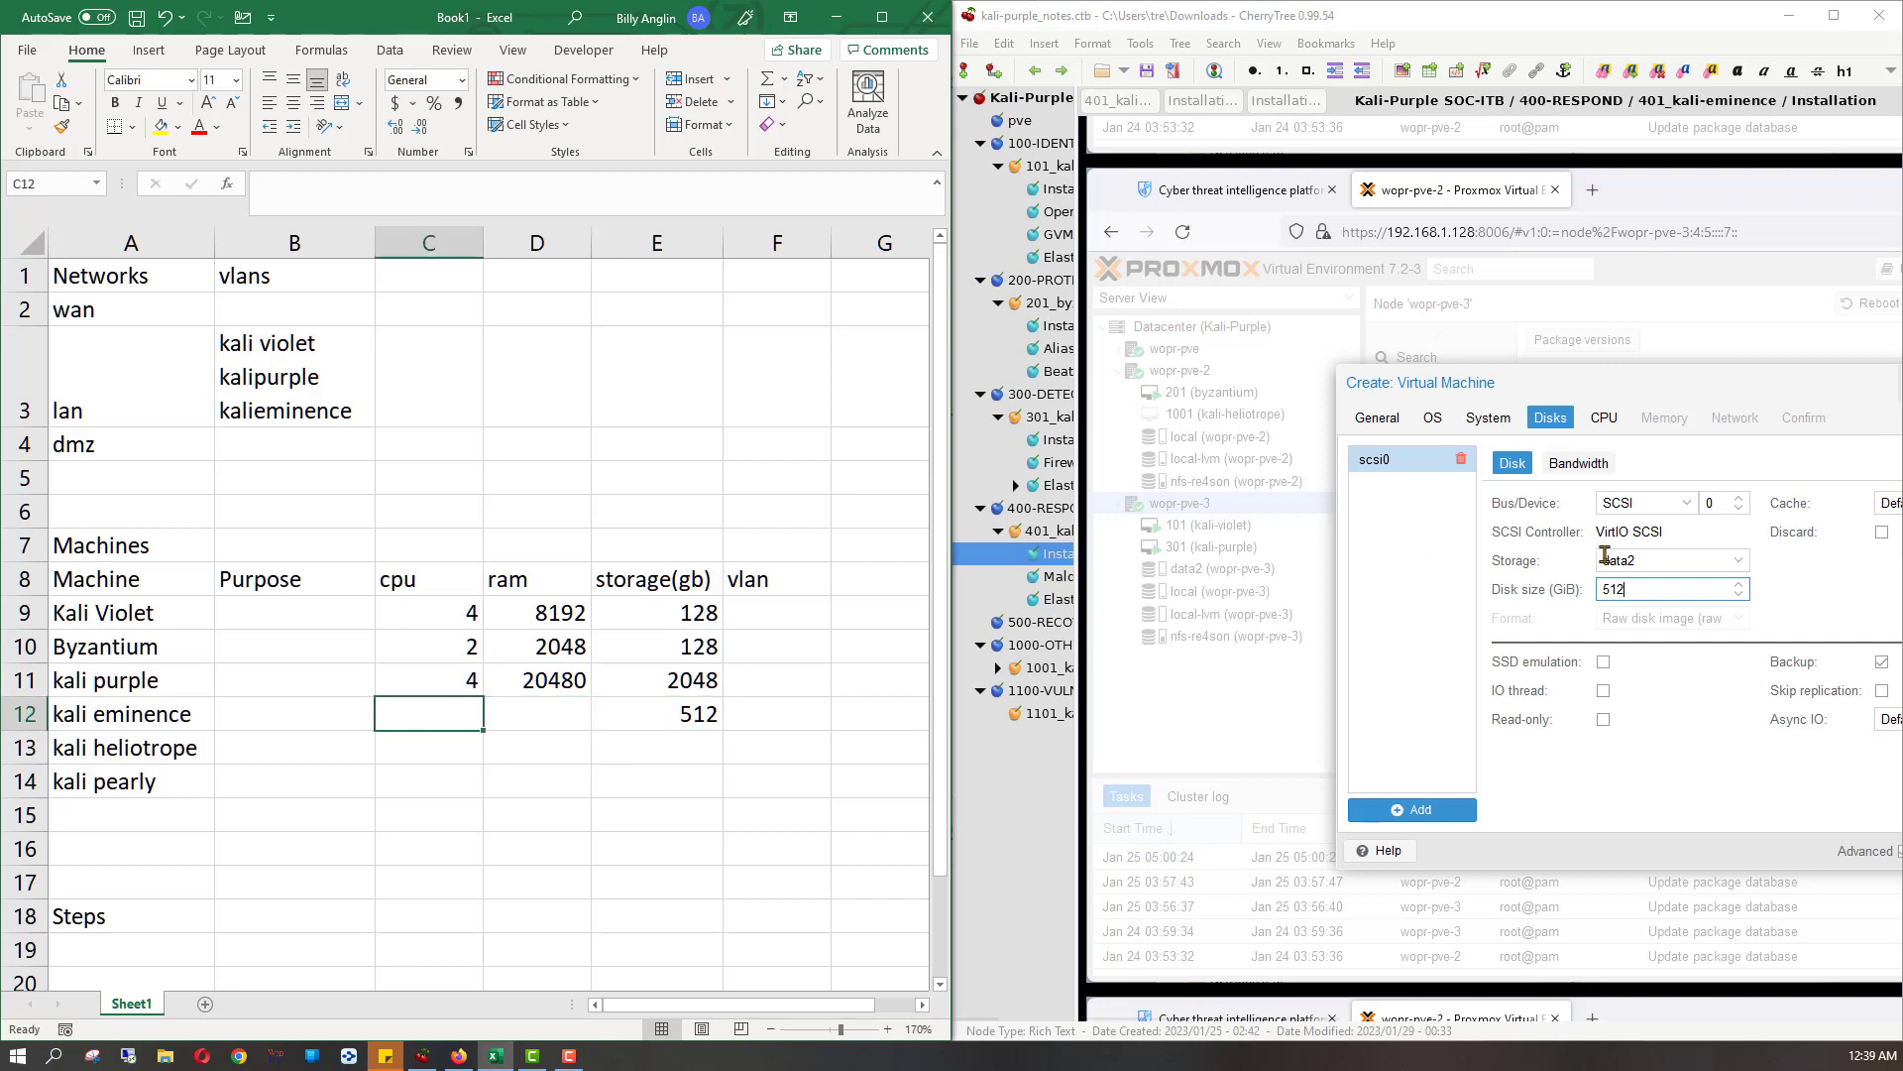
scroll(1401, 573, "down", 3)
scroll(1401, 572, "down", 9)
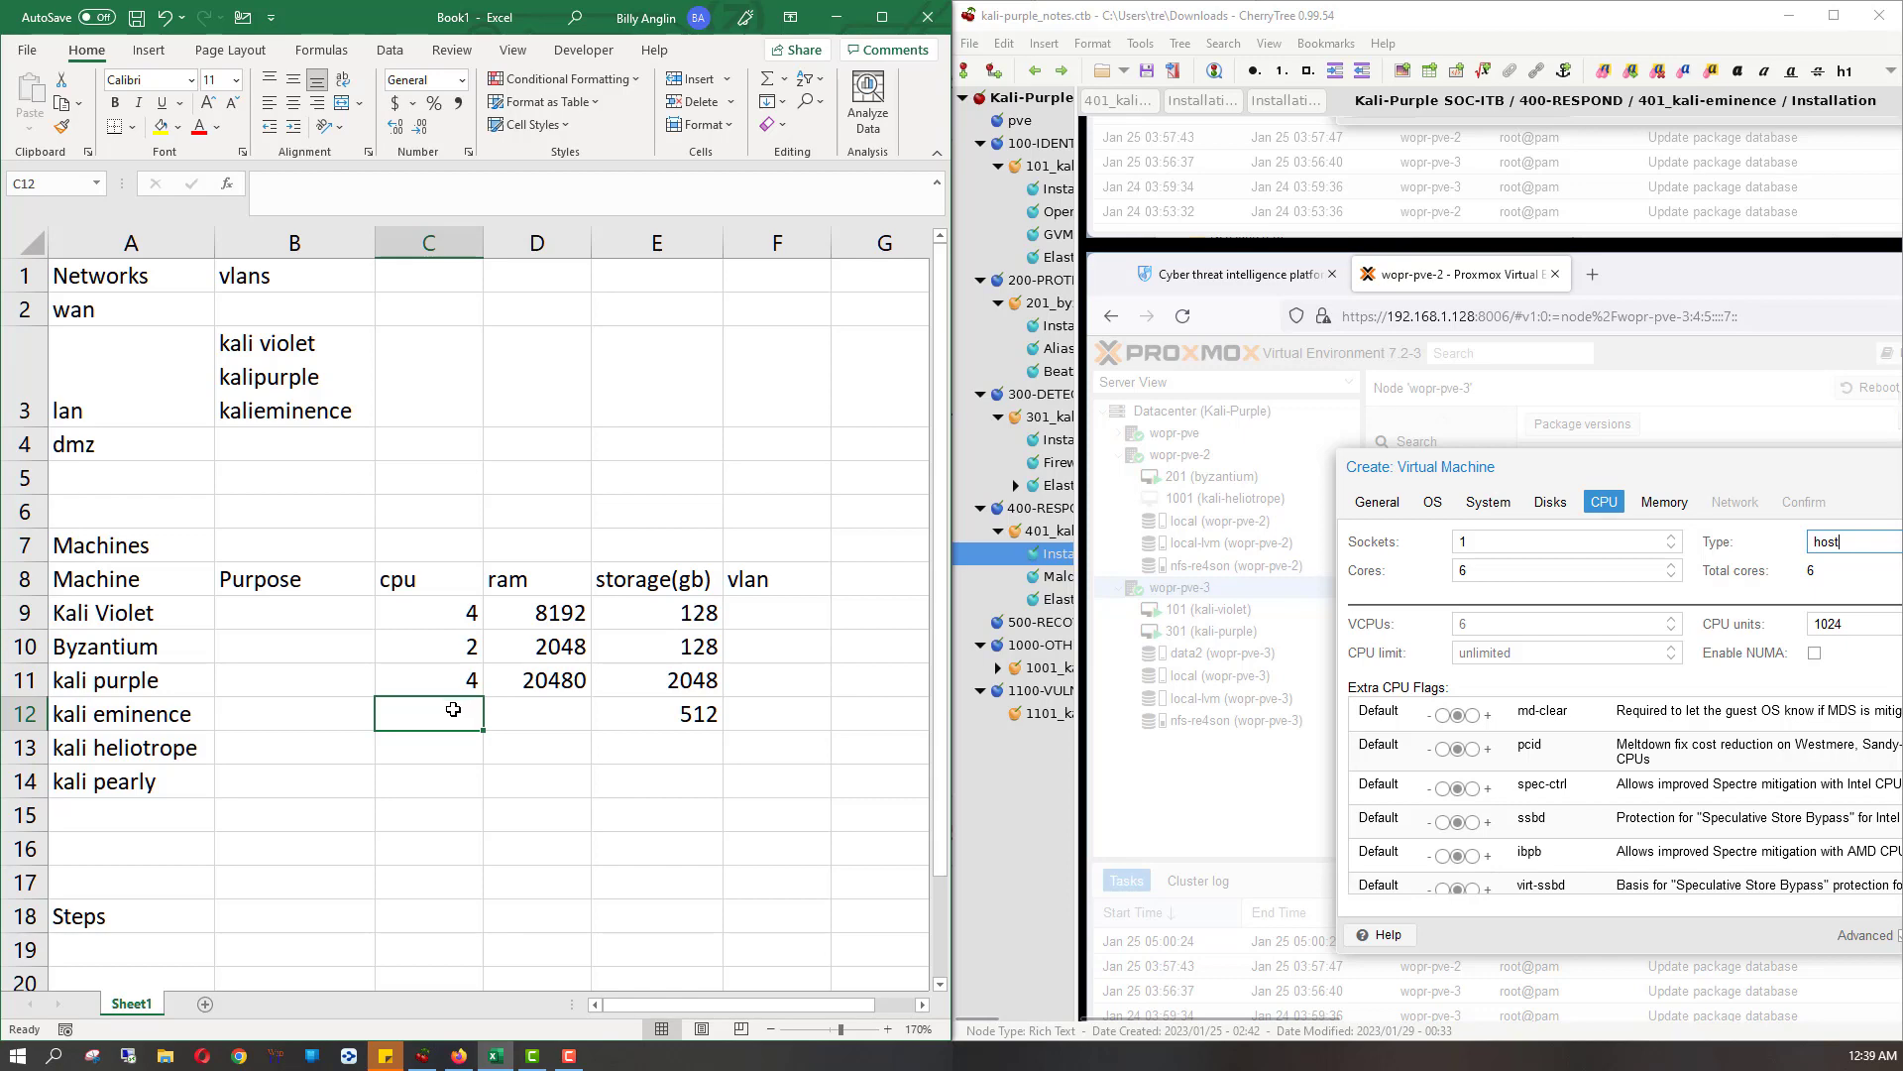
type("6")
key("Right")
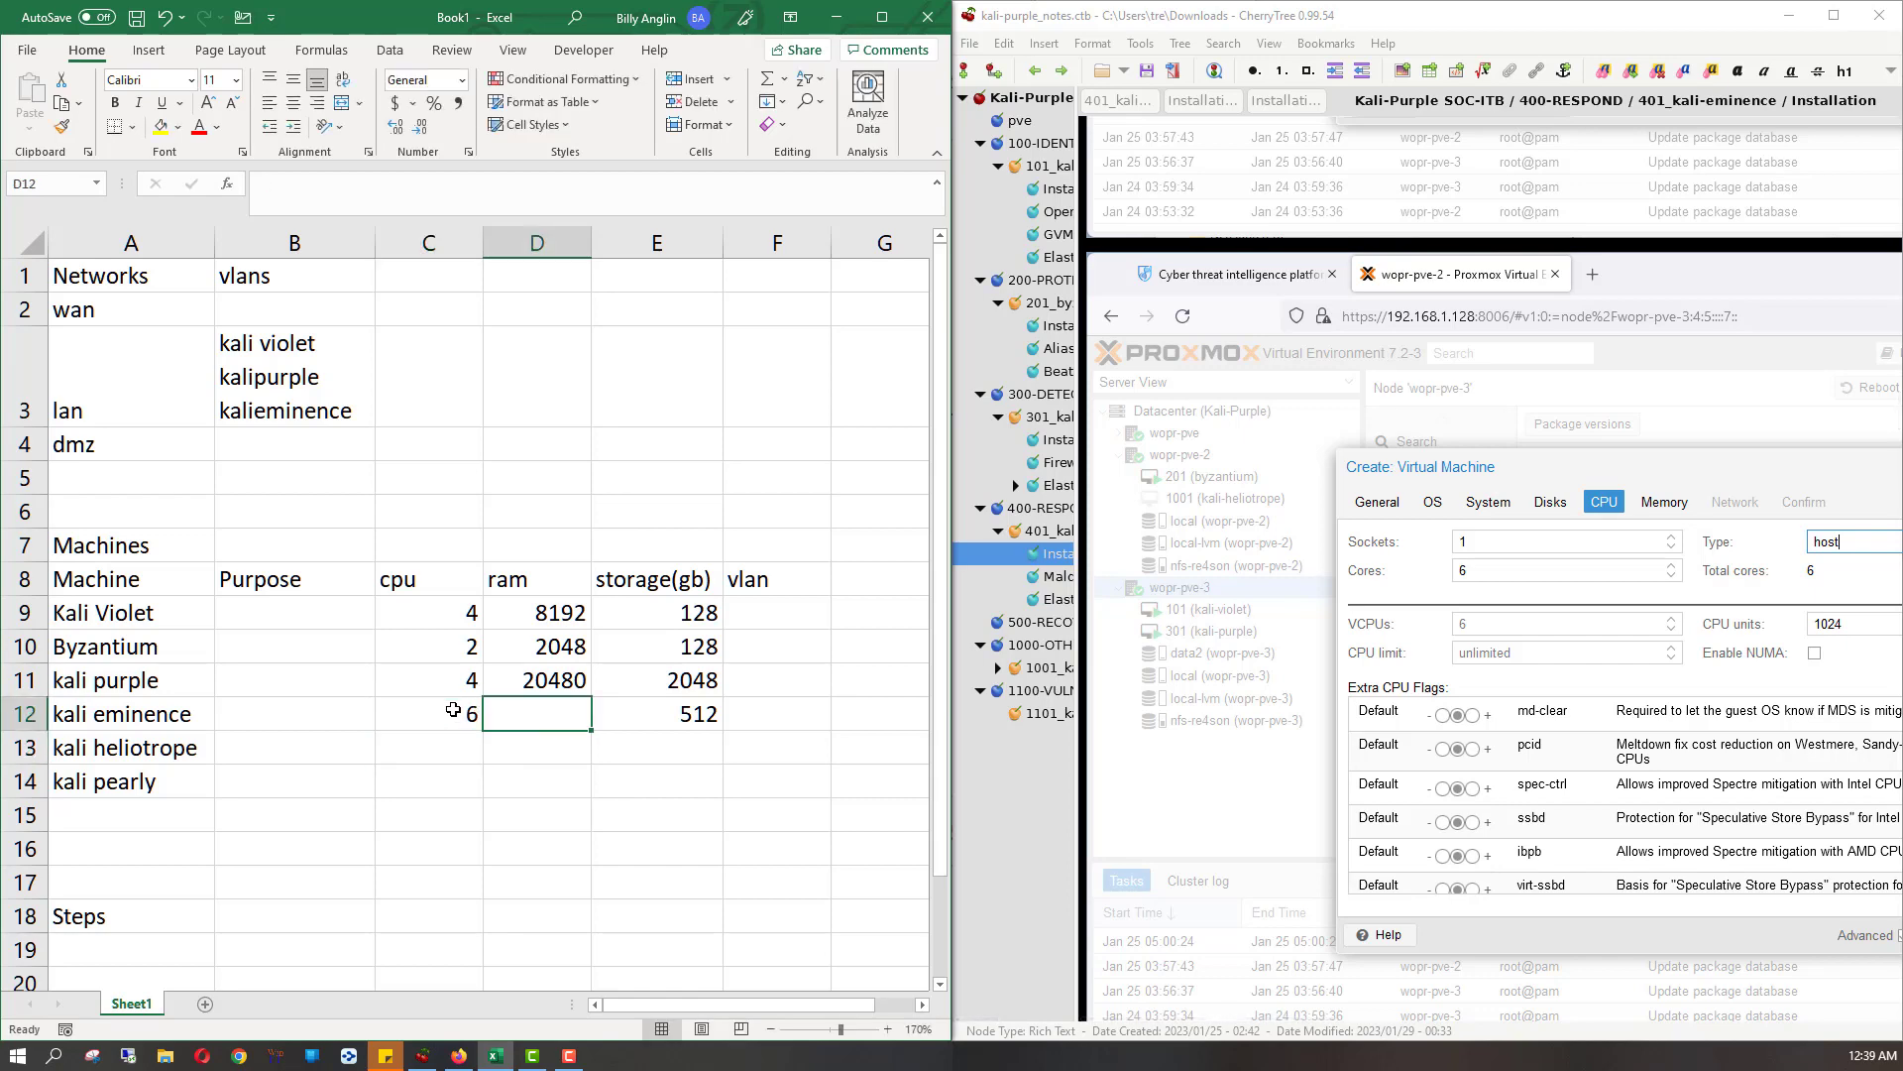
- Look up the memory size in the kali-eminence installation notes and enter 16000 as its ram in D12
scroll(1461, 742, "down", 15)
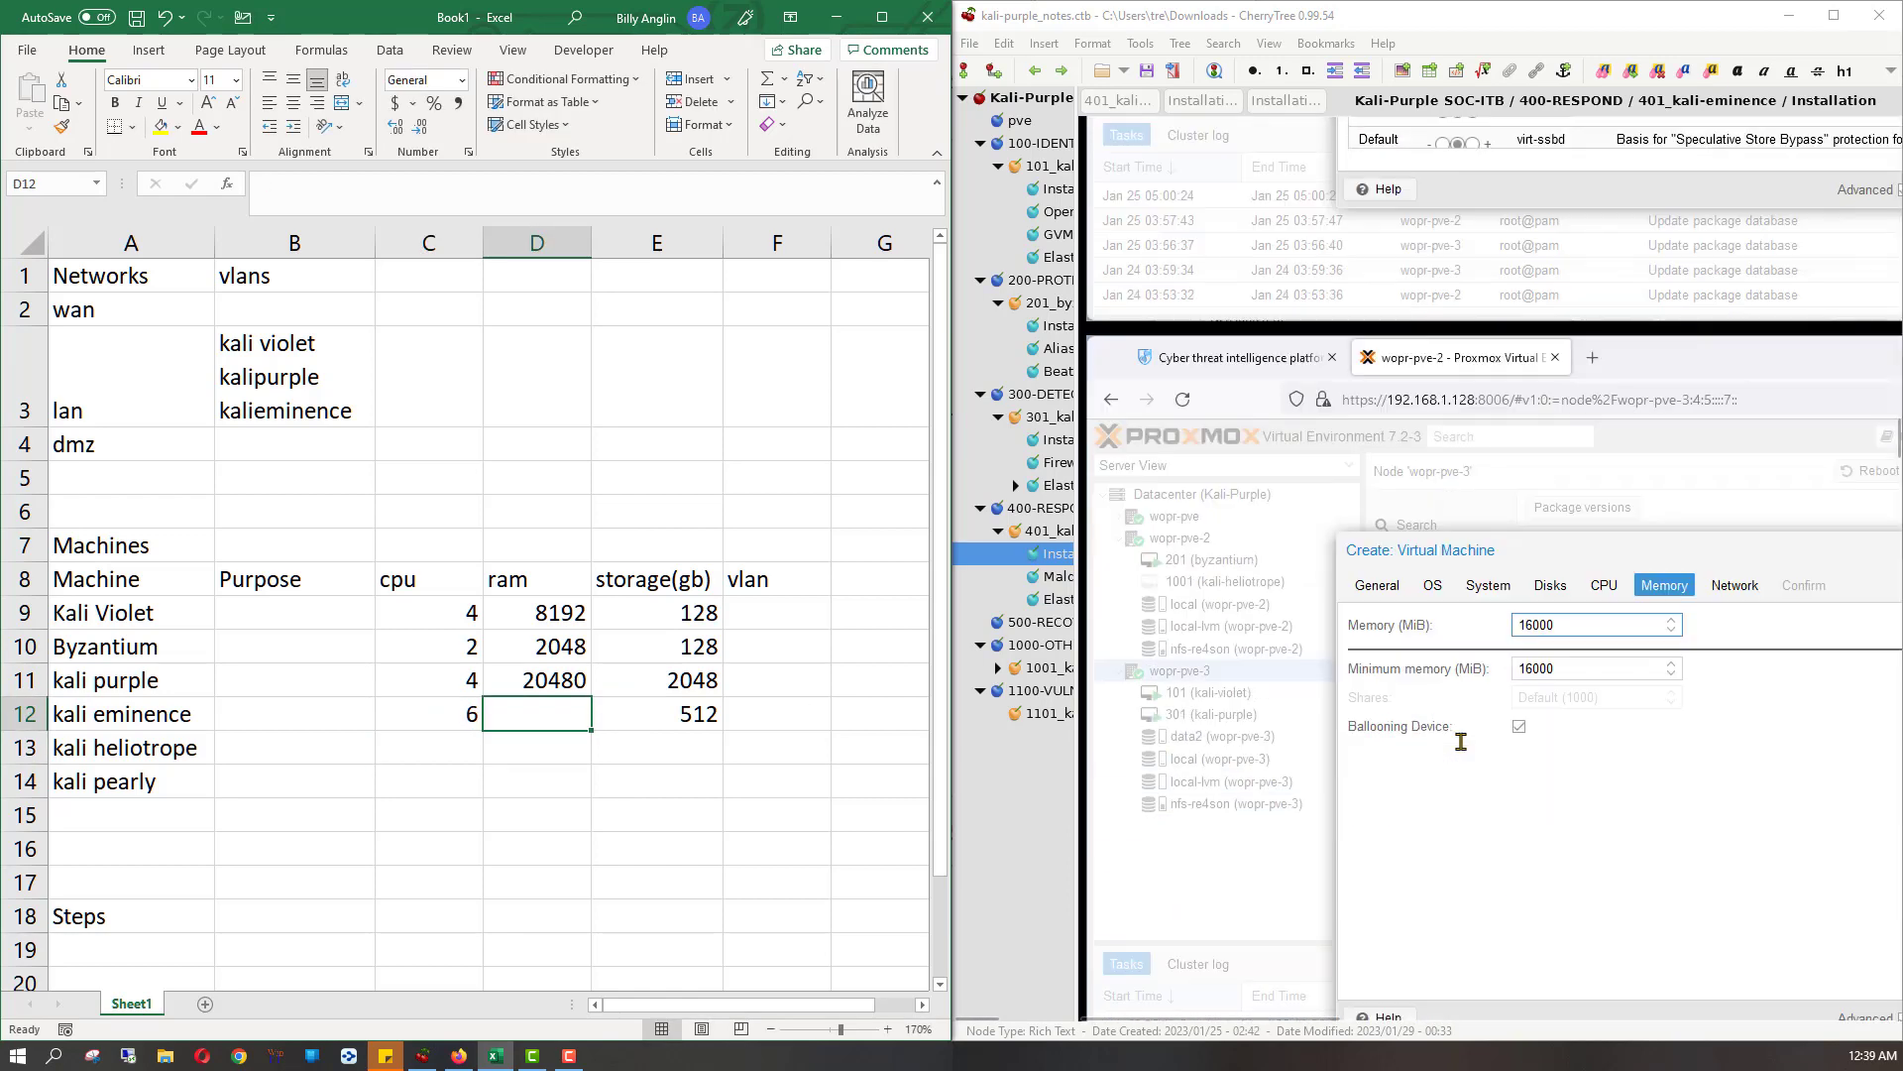
scroll(1460, 742, "down", 8)
scroll(1460, 741, "up", 5)
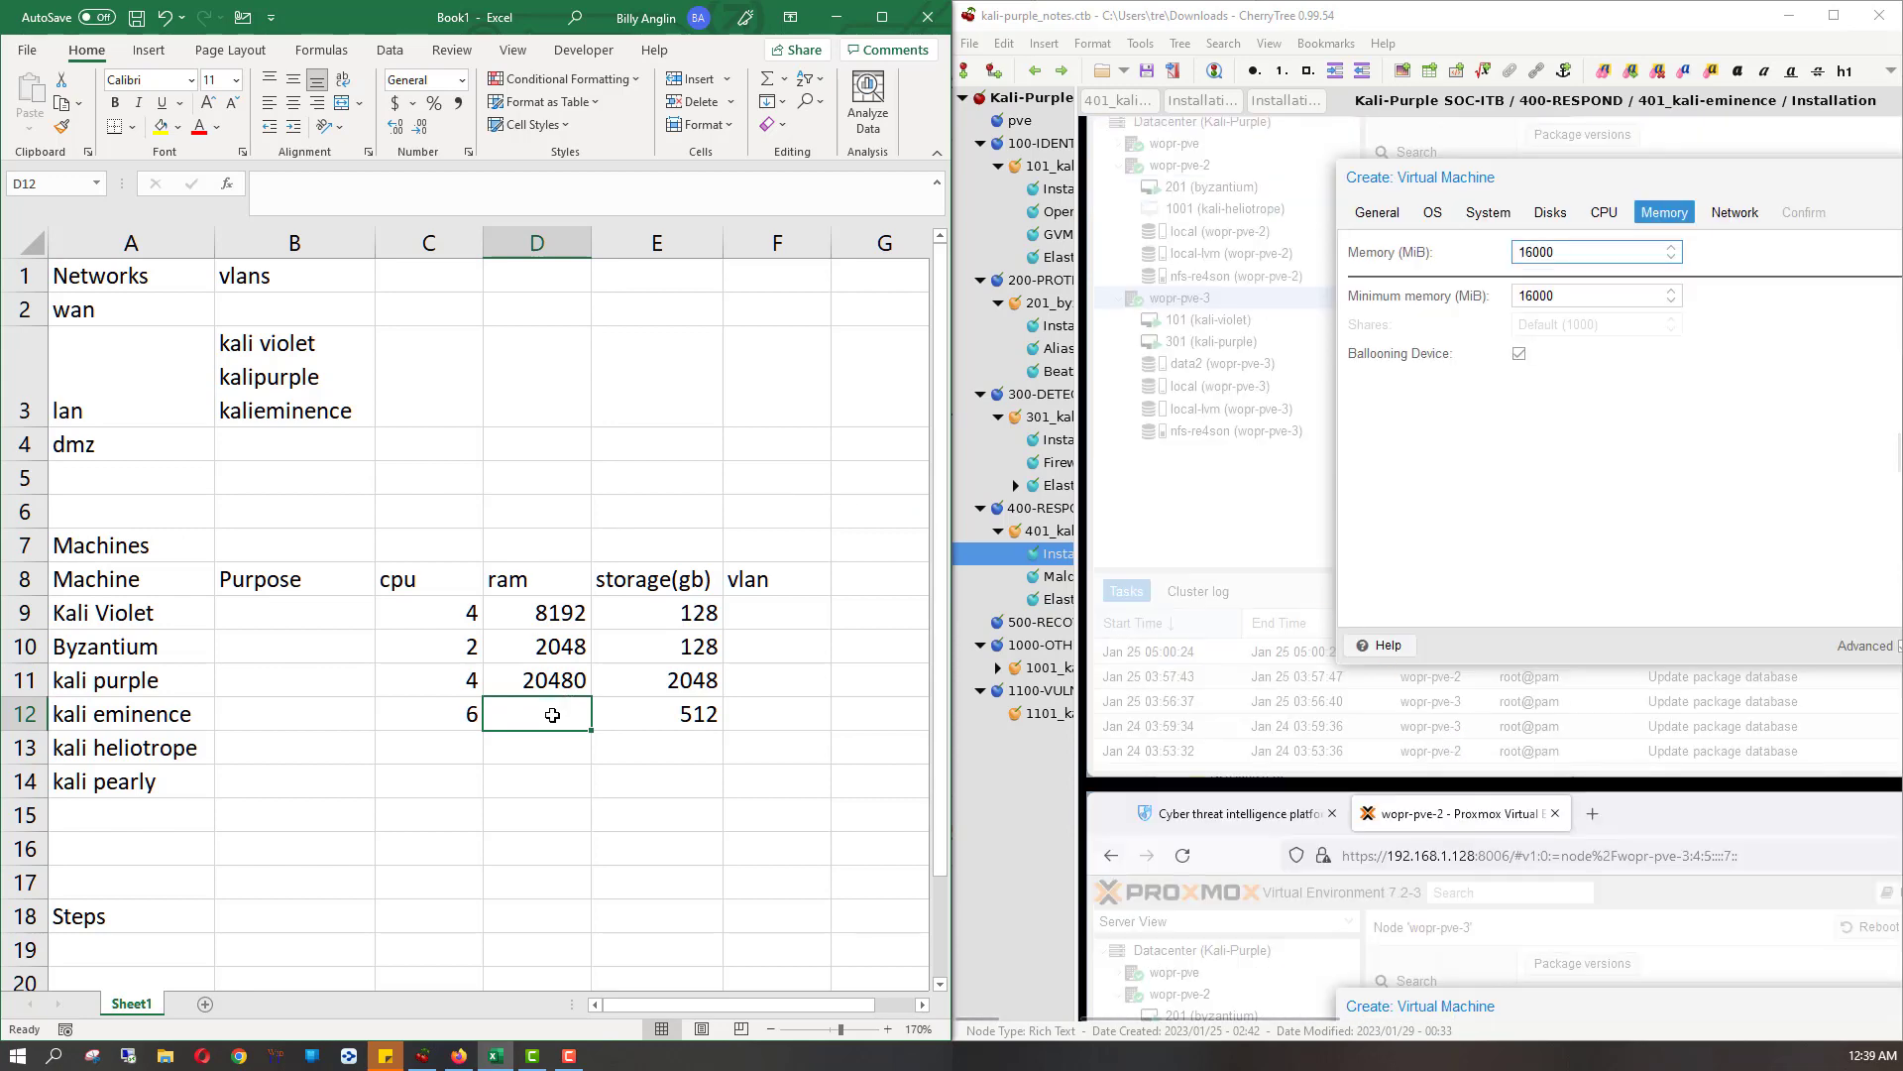
type("16000")
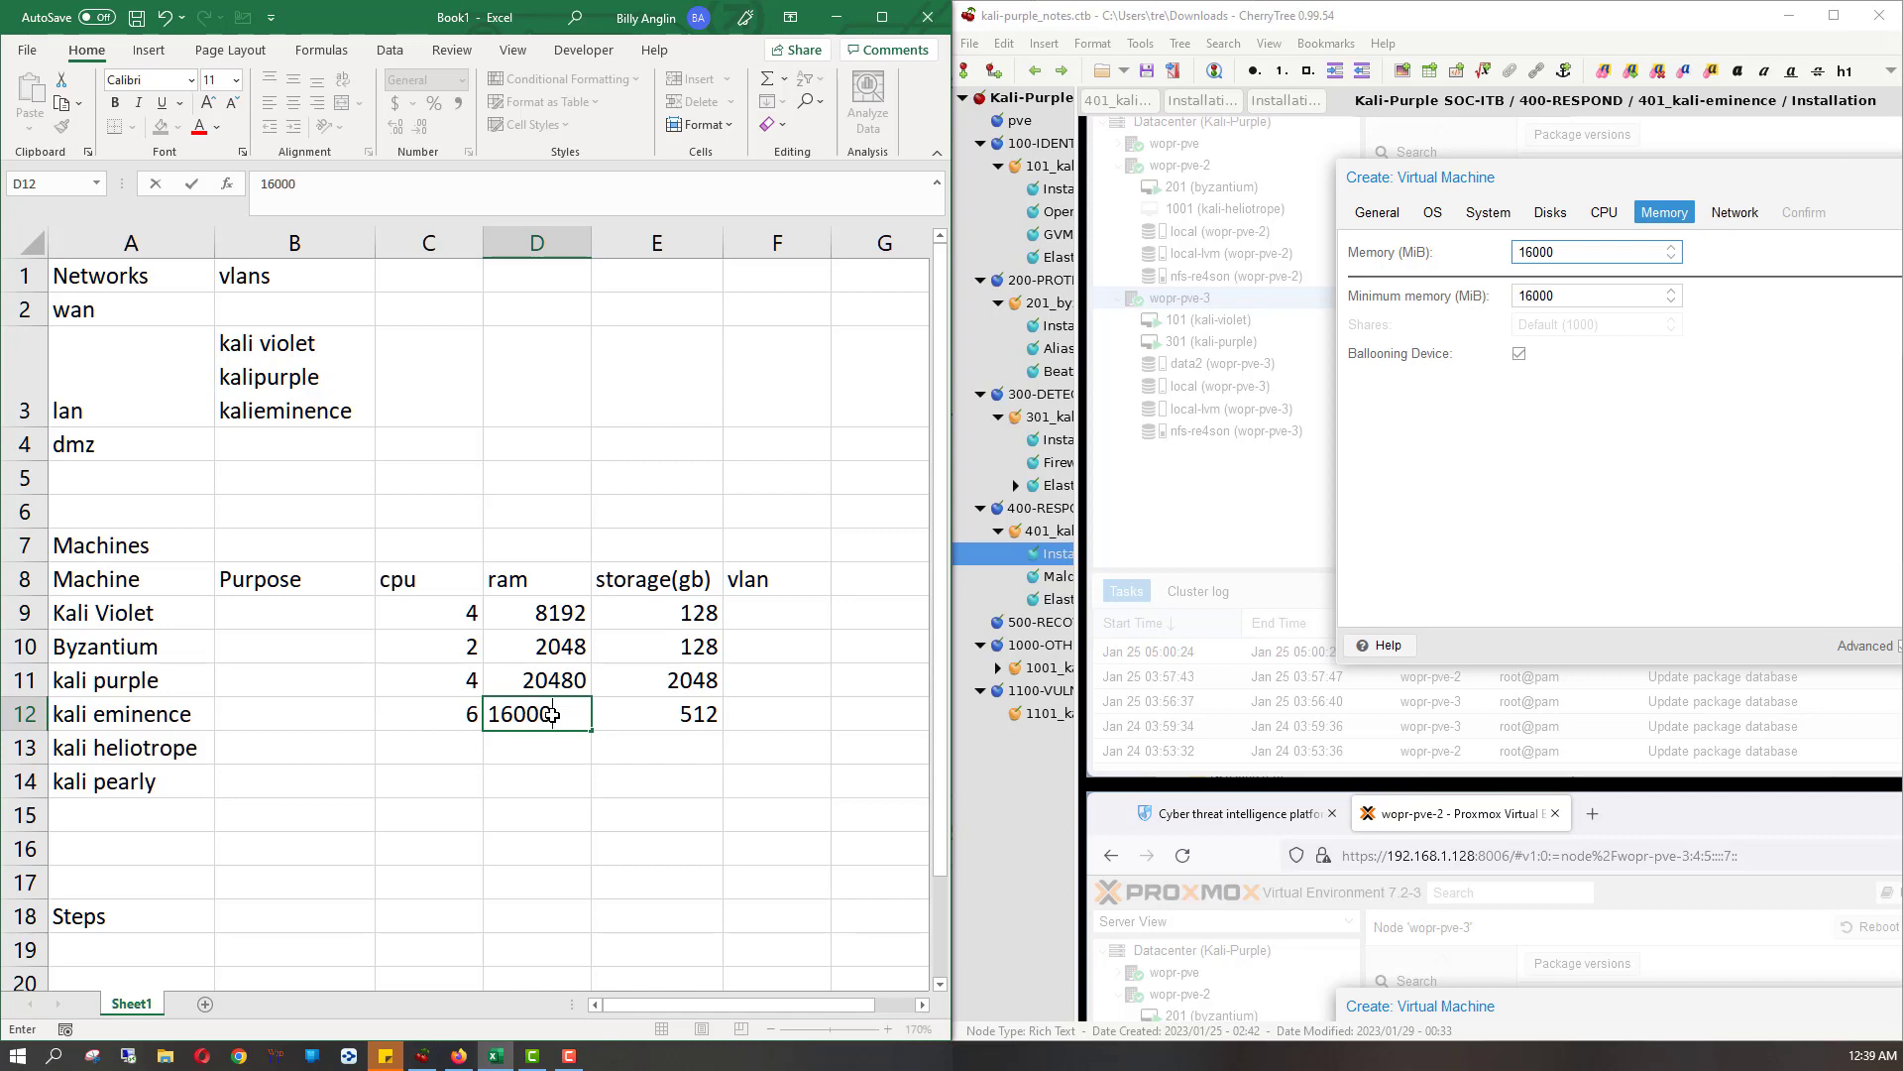
key("Return")
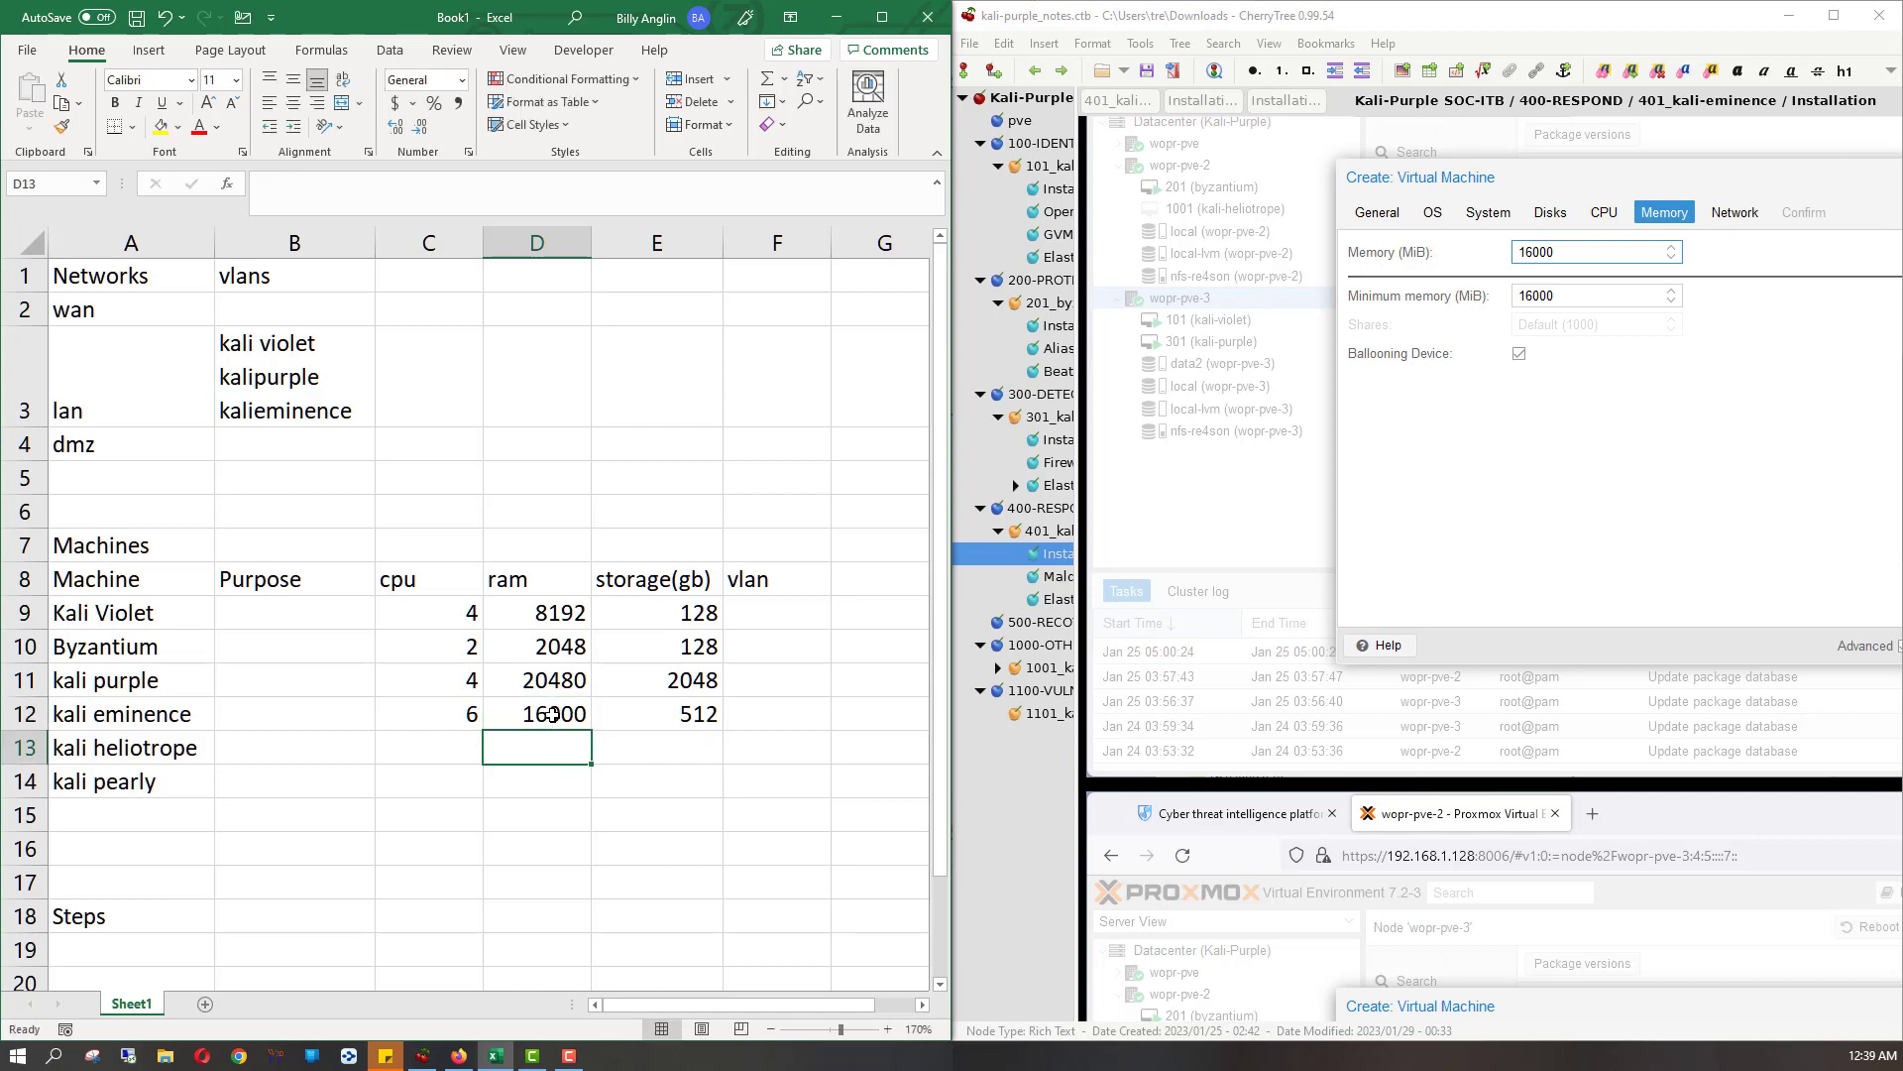
- Open the Installation notes under 1001_kali-heliotrope and find the disk size of its virtual machine
key("Right")
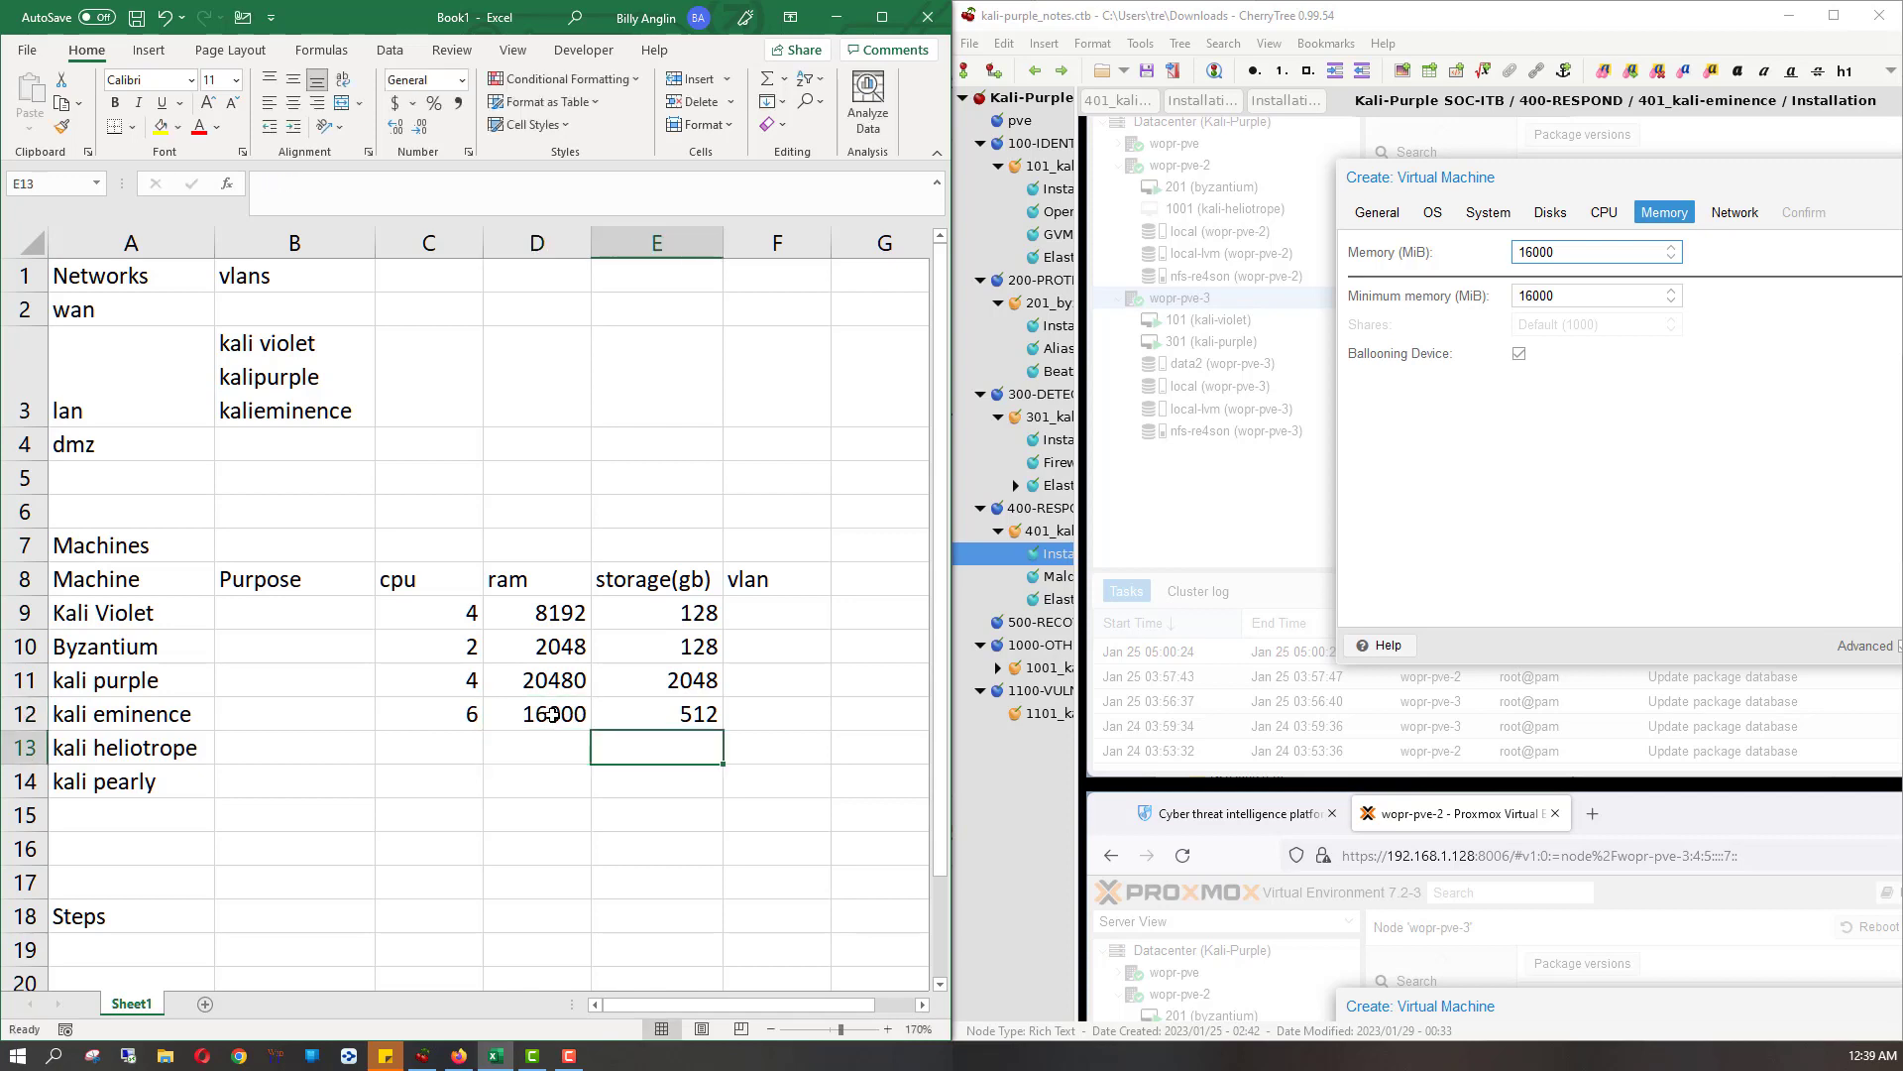
left_click(1041, 669)
left_click(999, 667)
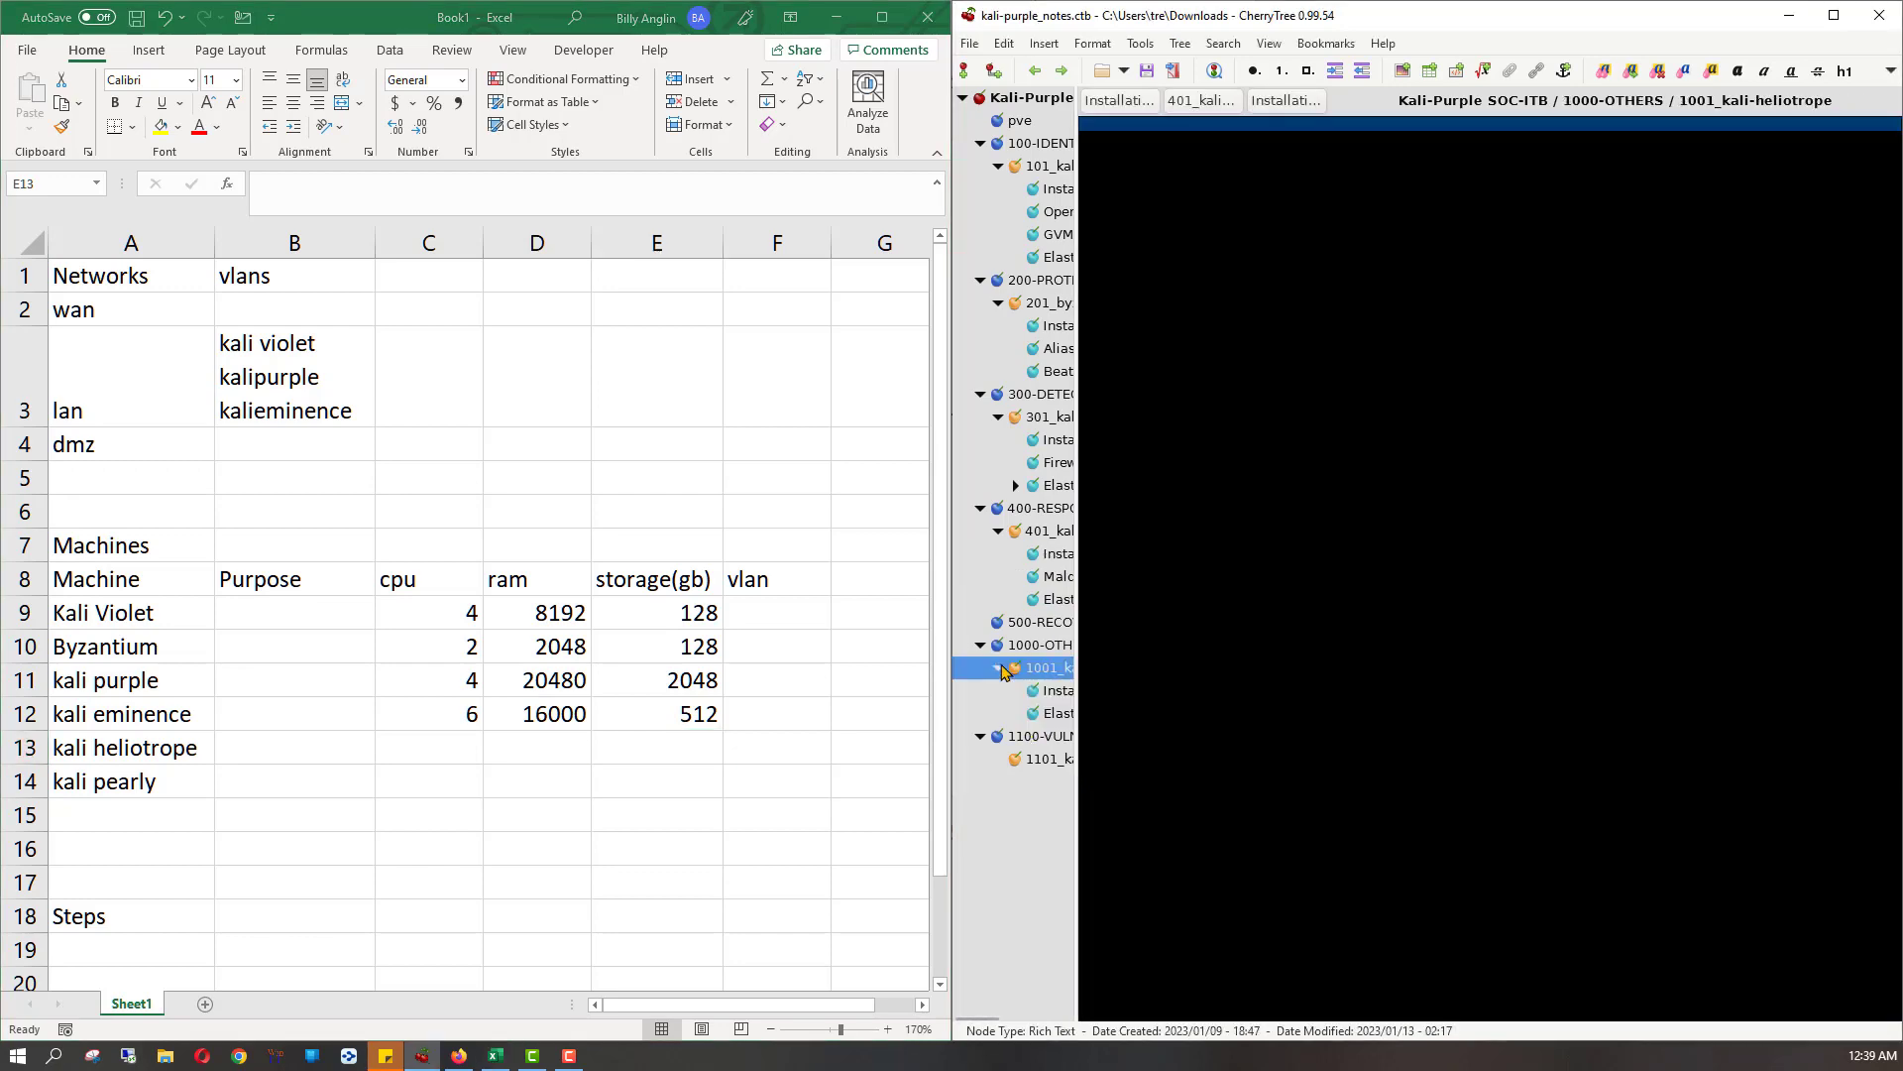
left_click(1047, 692)
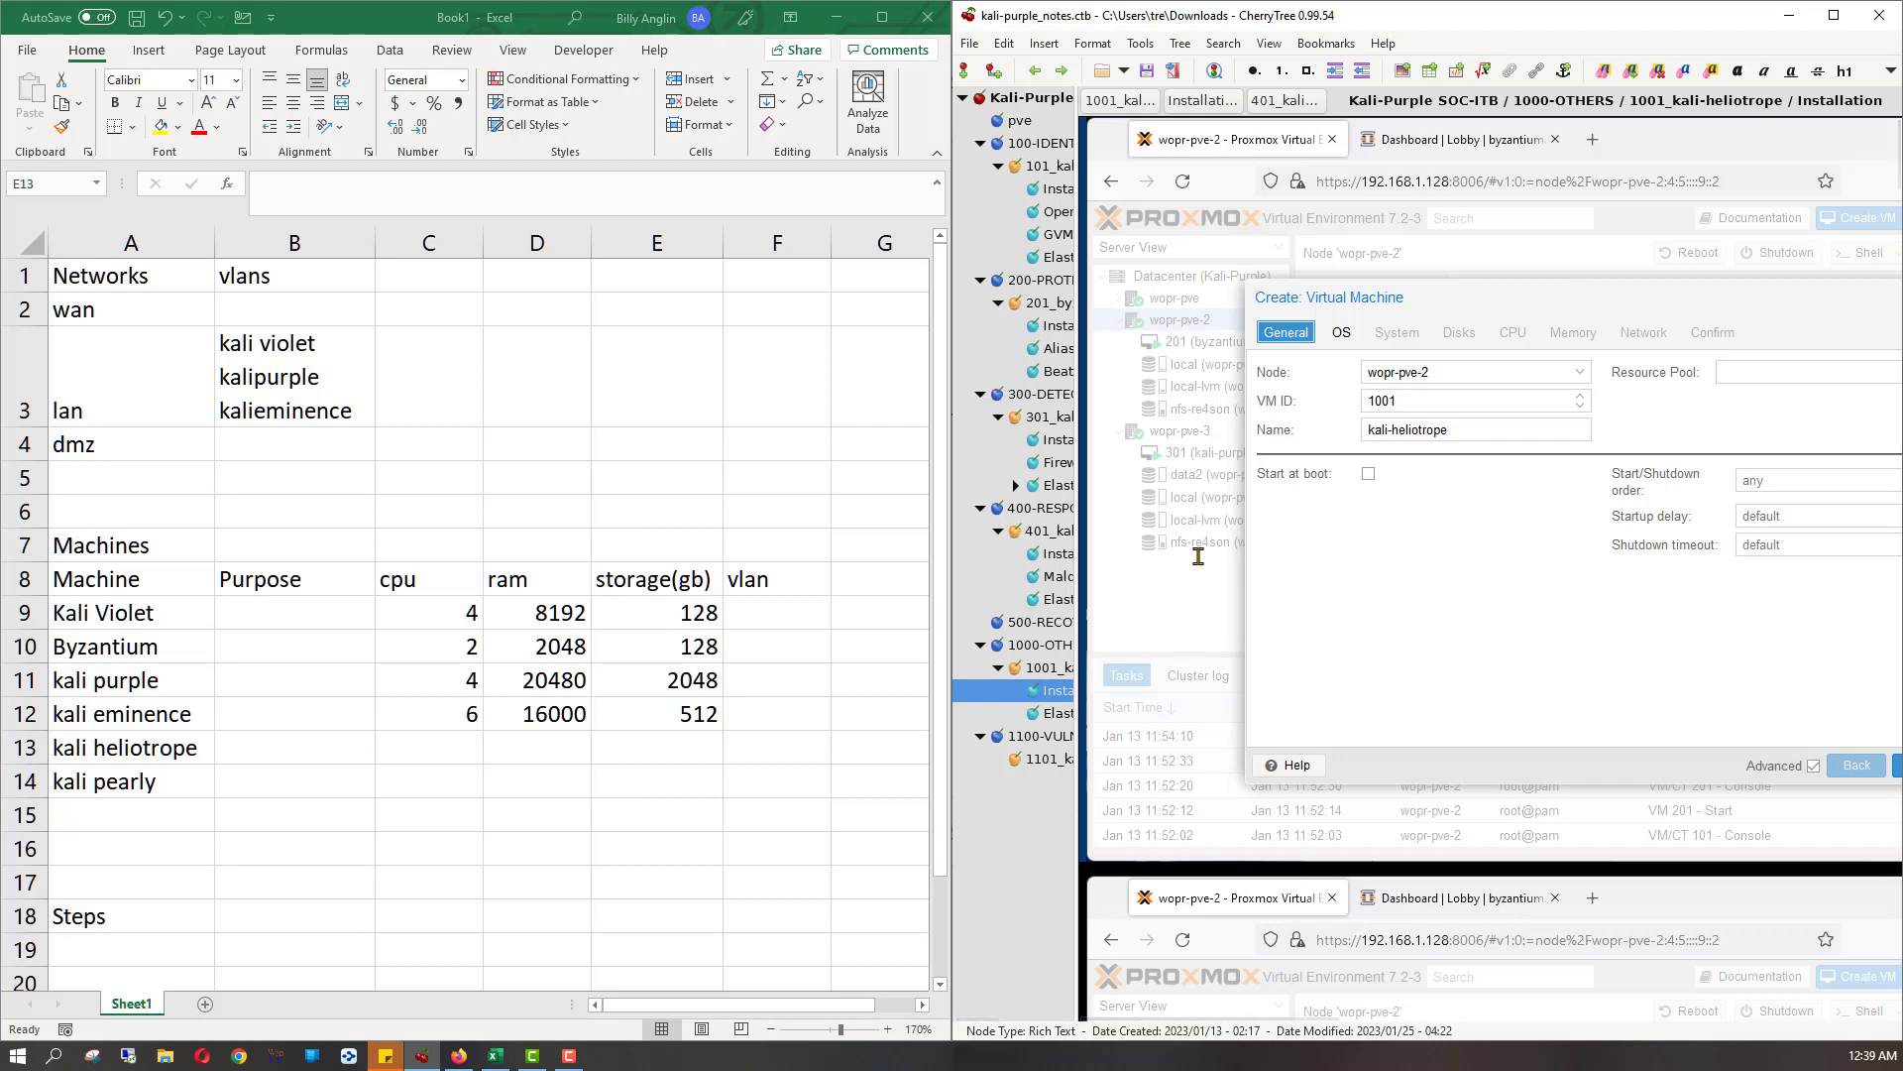
scroll(1489, 608, "down", 5)
scroll(1490, 607, "down", 4)
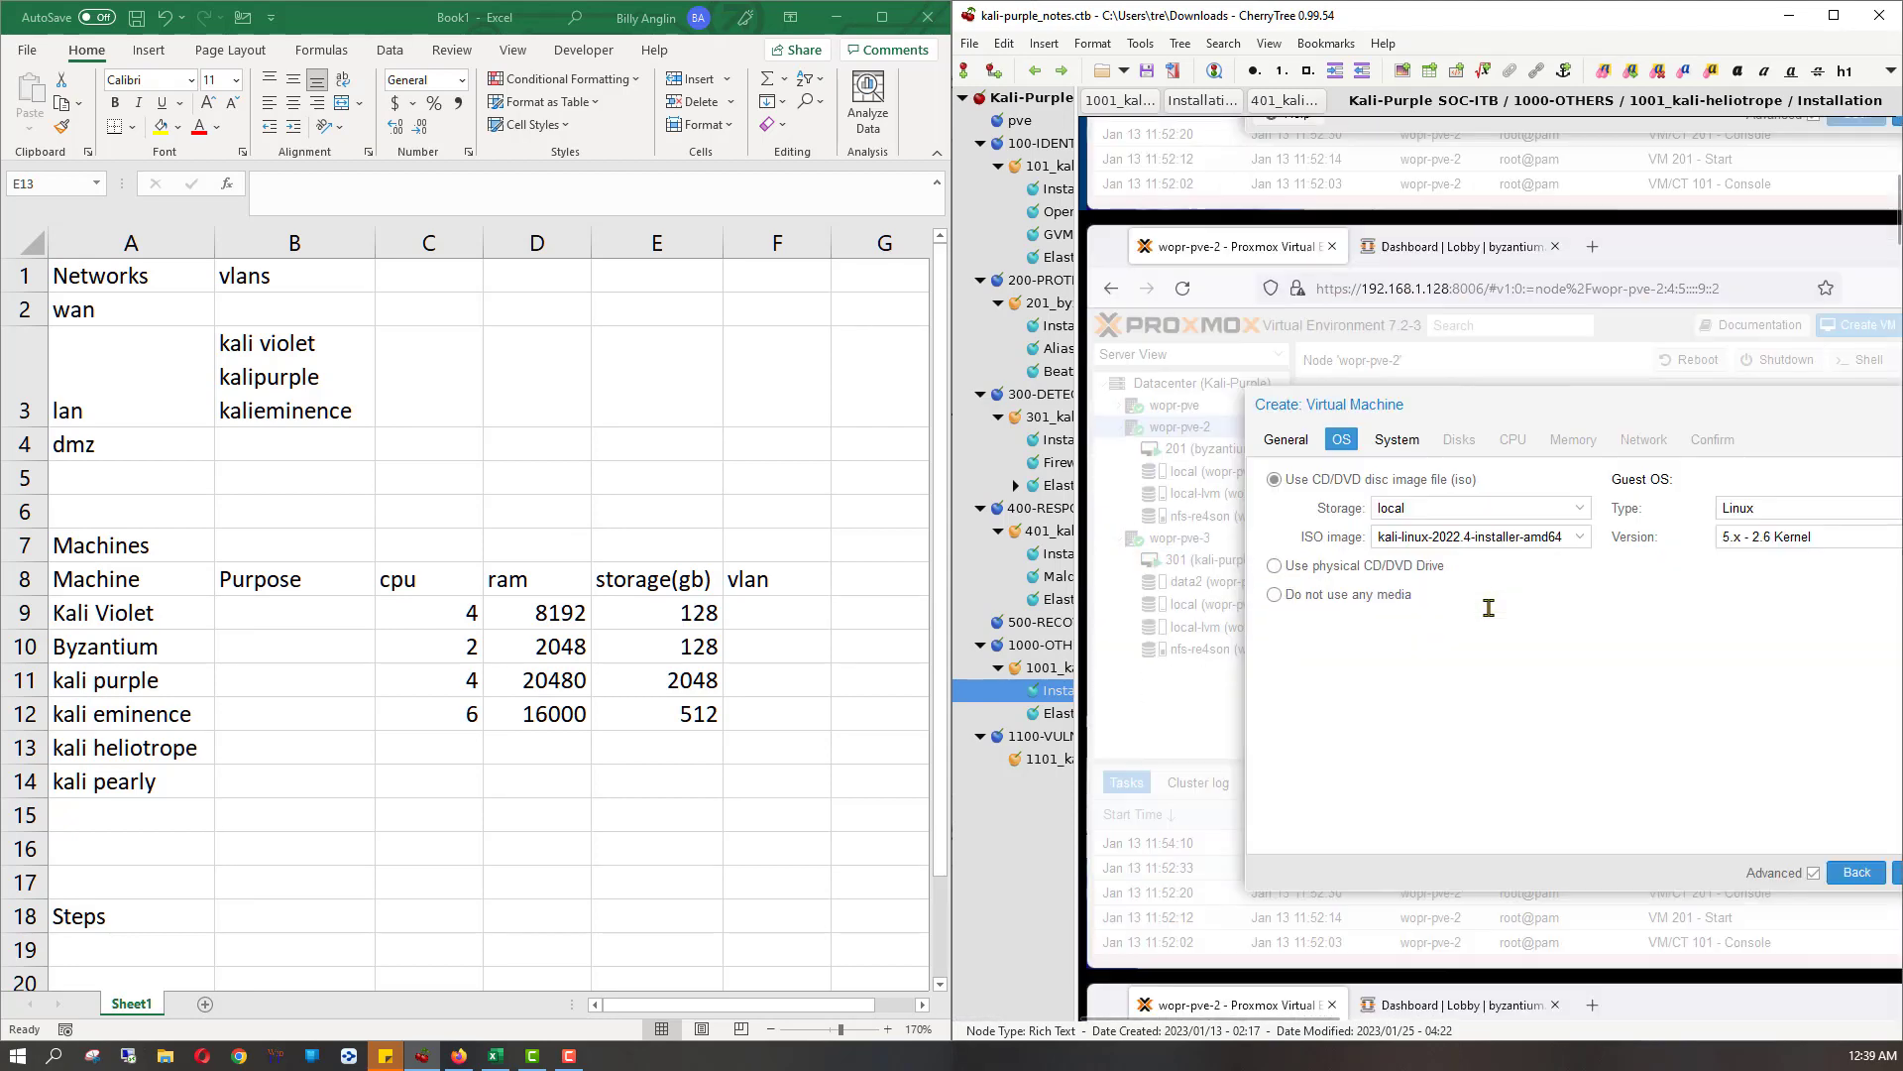
scroll(1489, 607, "down", 12)
scroll(1490, 608, "down", 8)
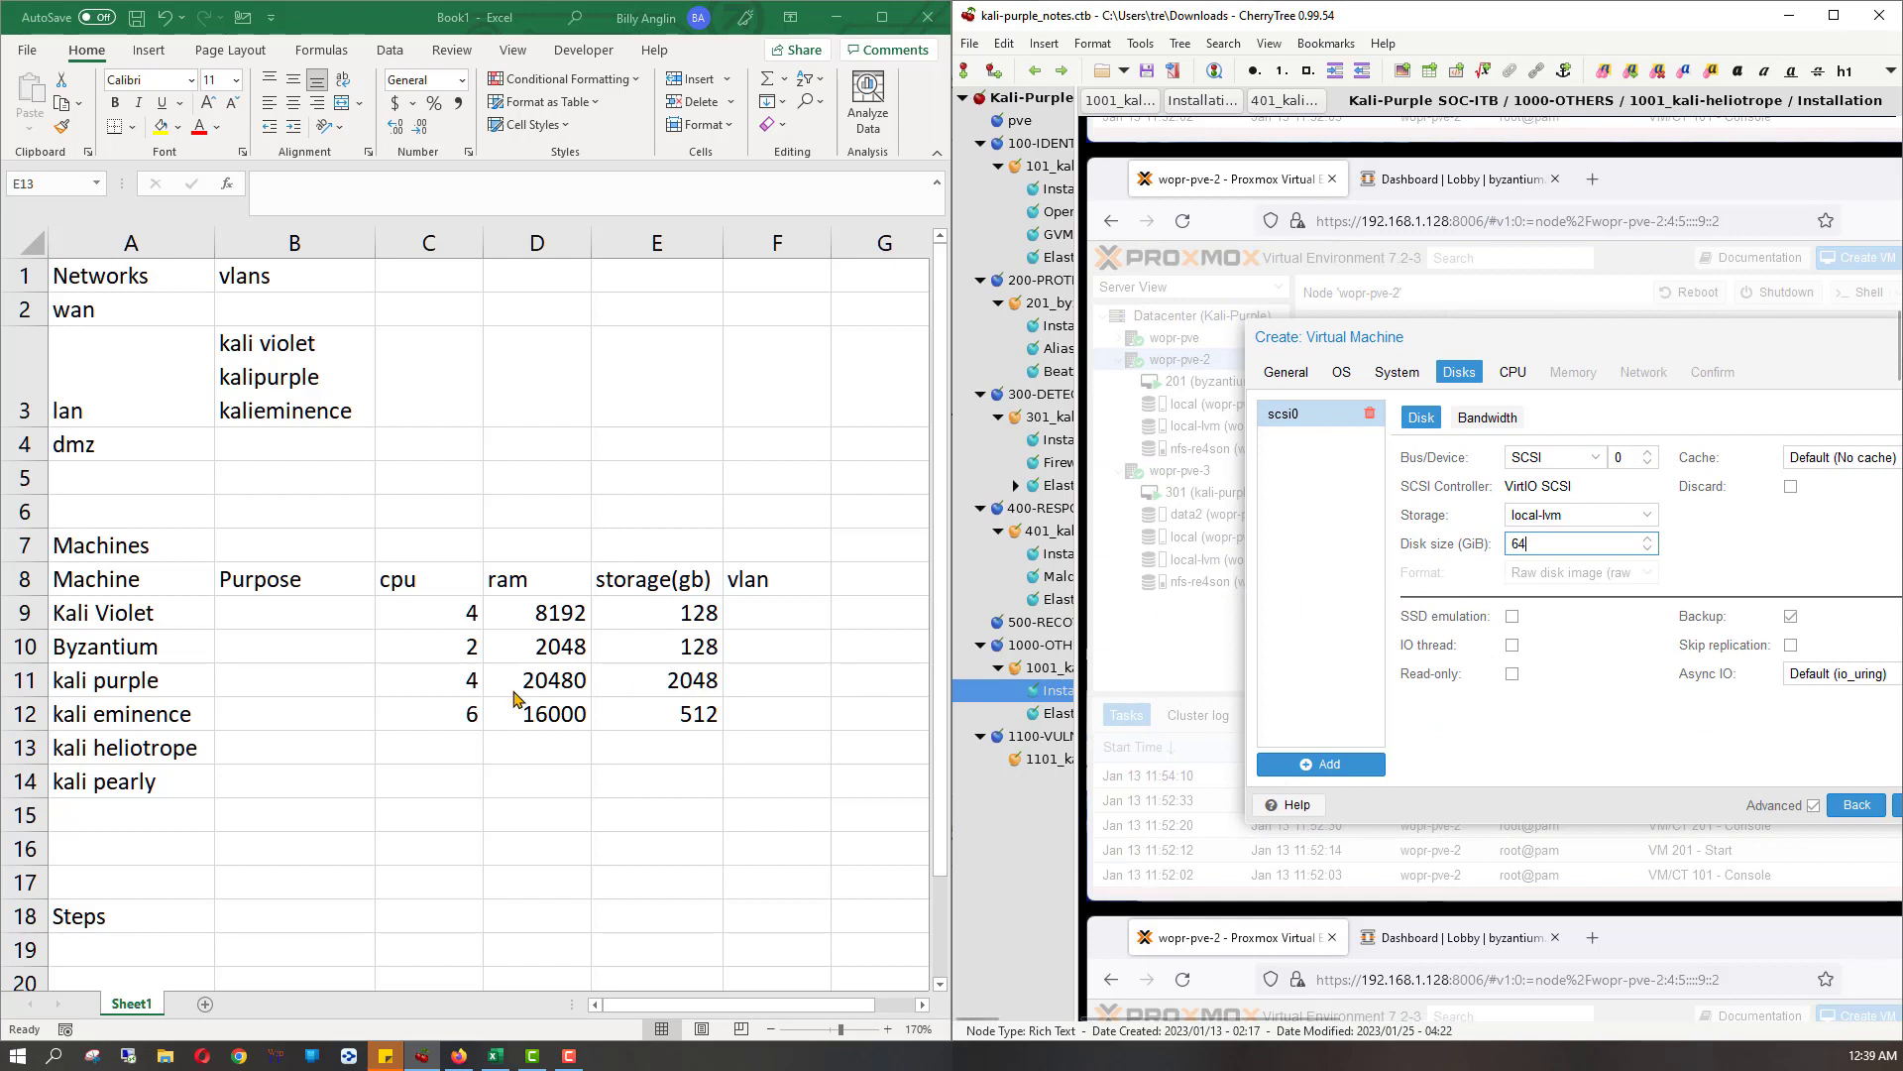
- Enter 64 as kali heliotrope's storage in E13
left_click(671, 745)
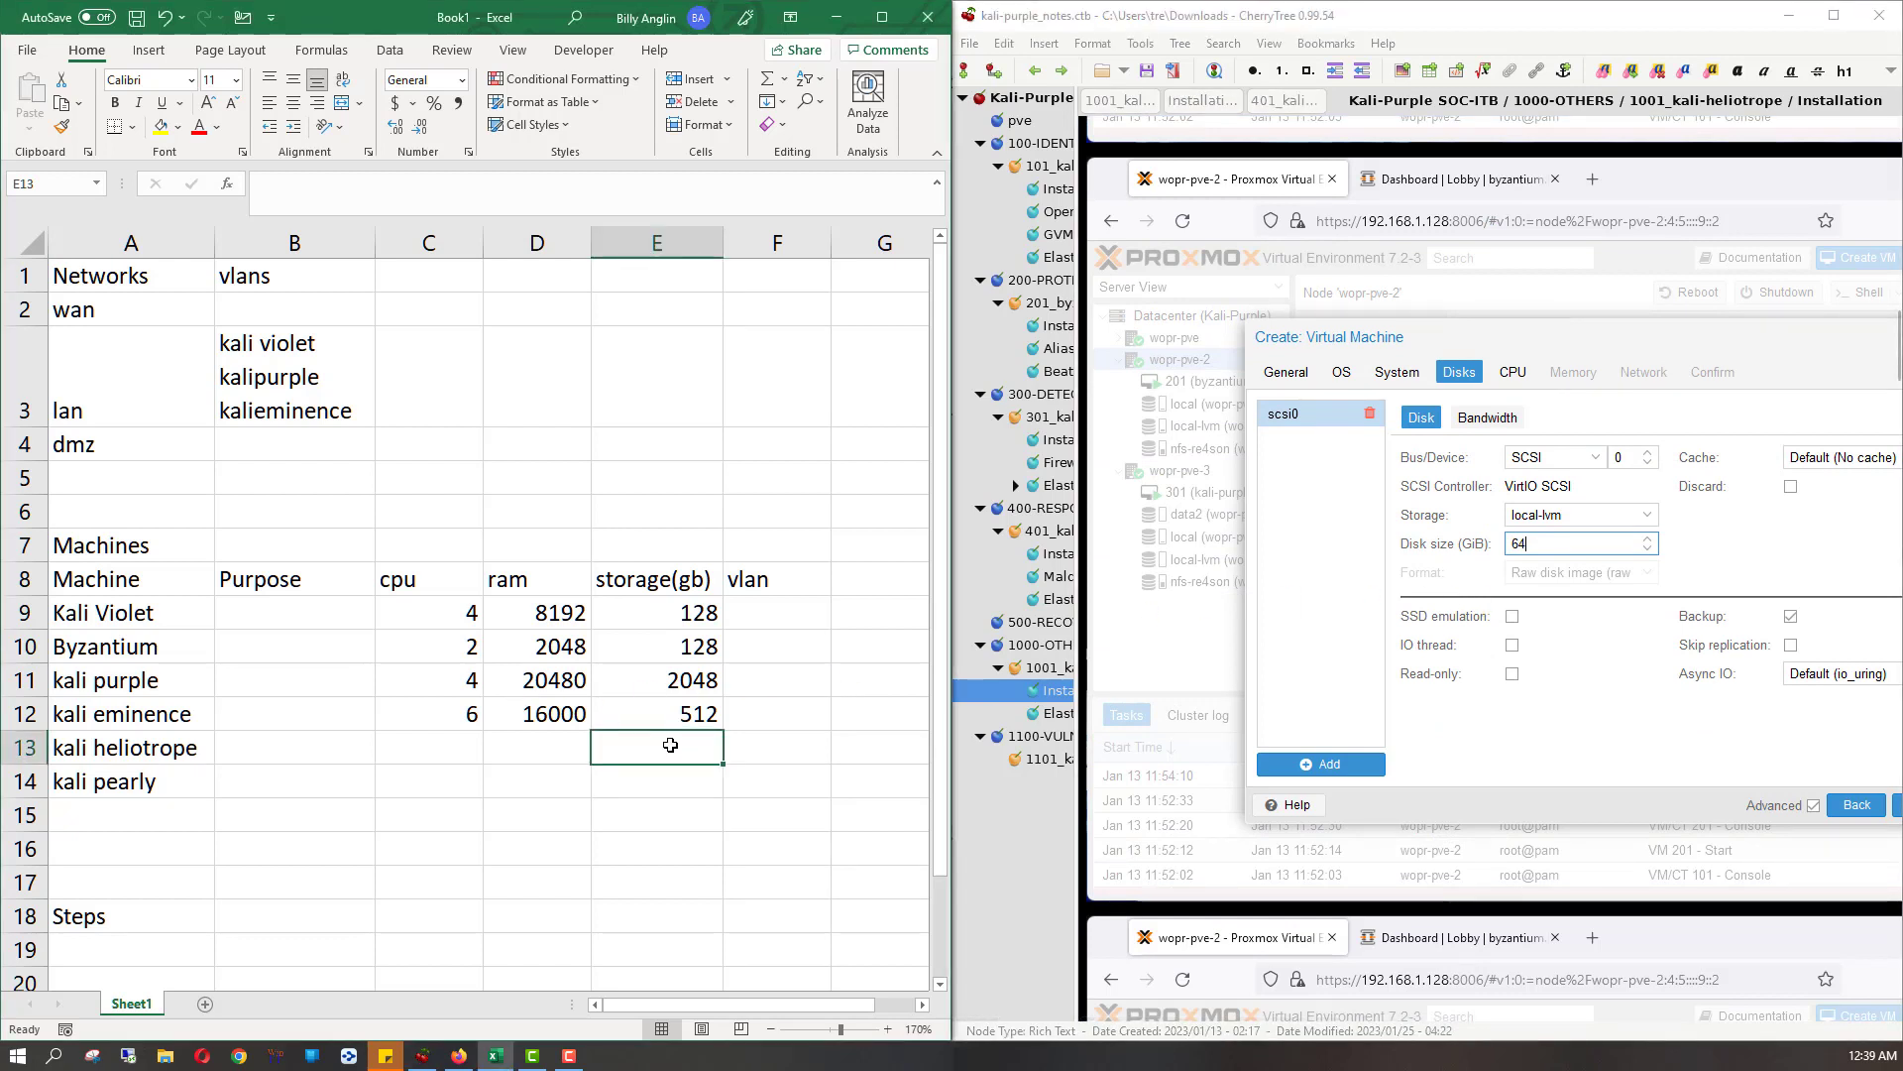
type("64")
key("Return")
key("Up")
key("Left")
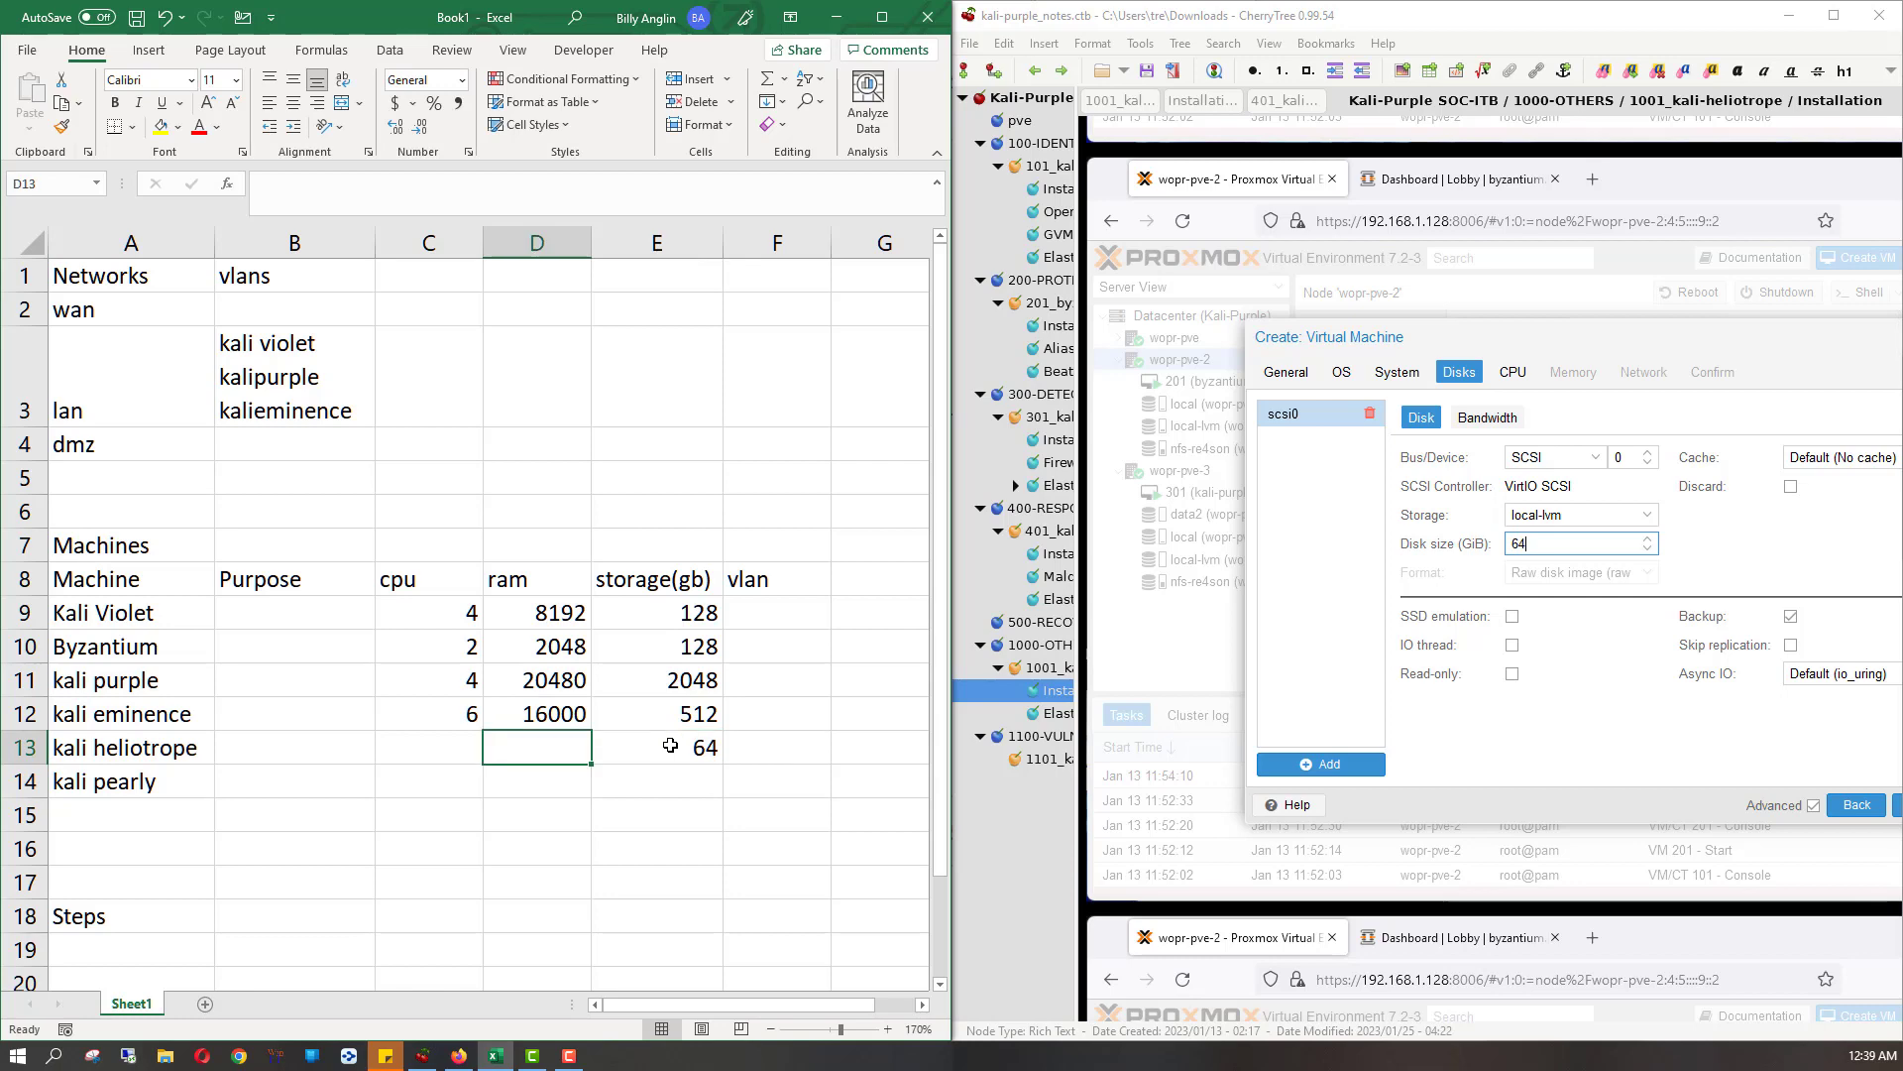
- Compare the disk sizes shown in the successive virtual machine creation screenshots of the kali-heliotrope installation notes
scroll(1275, 743, "down", 6)
scroll(1275, 744, "up", 6)
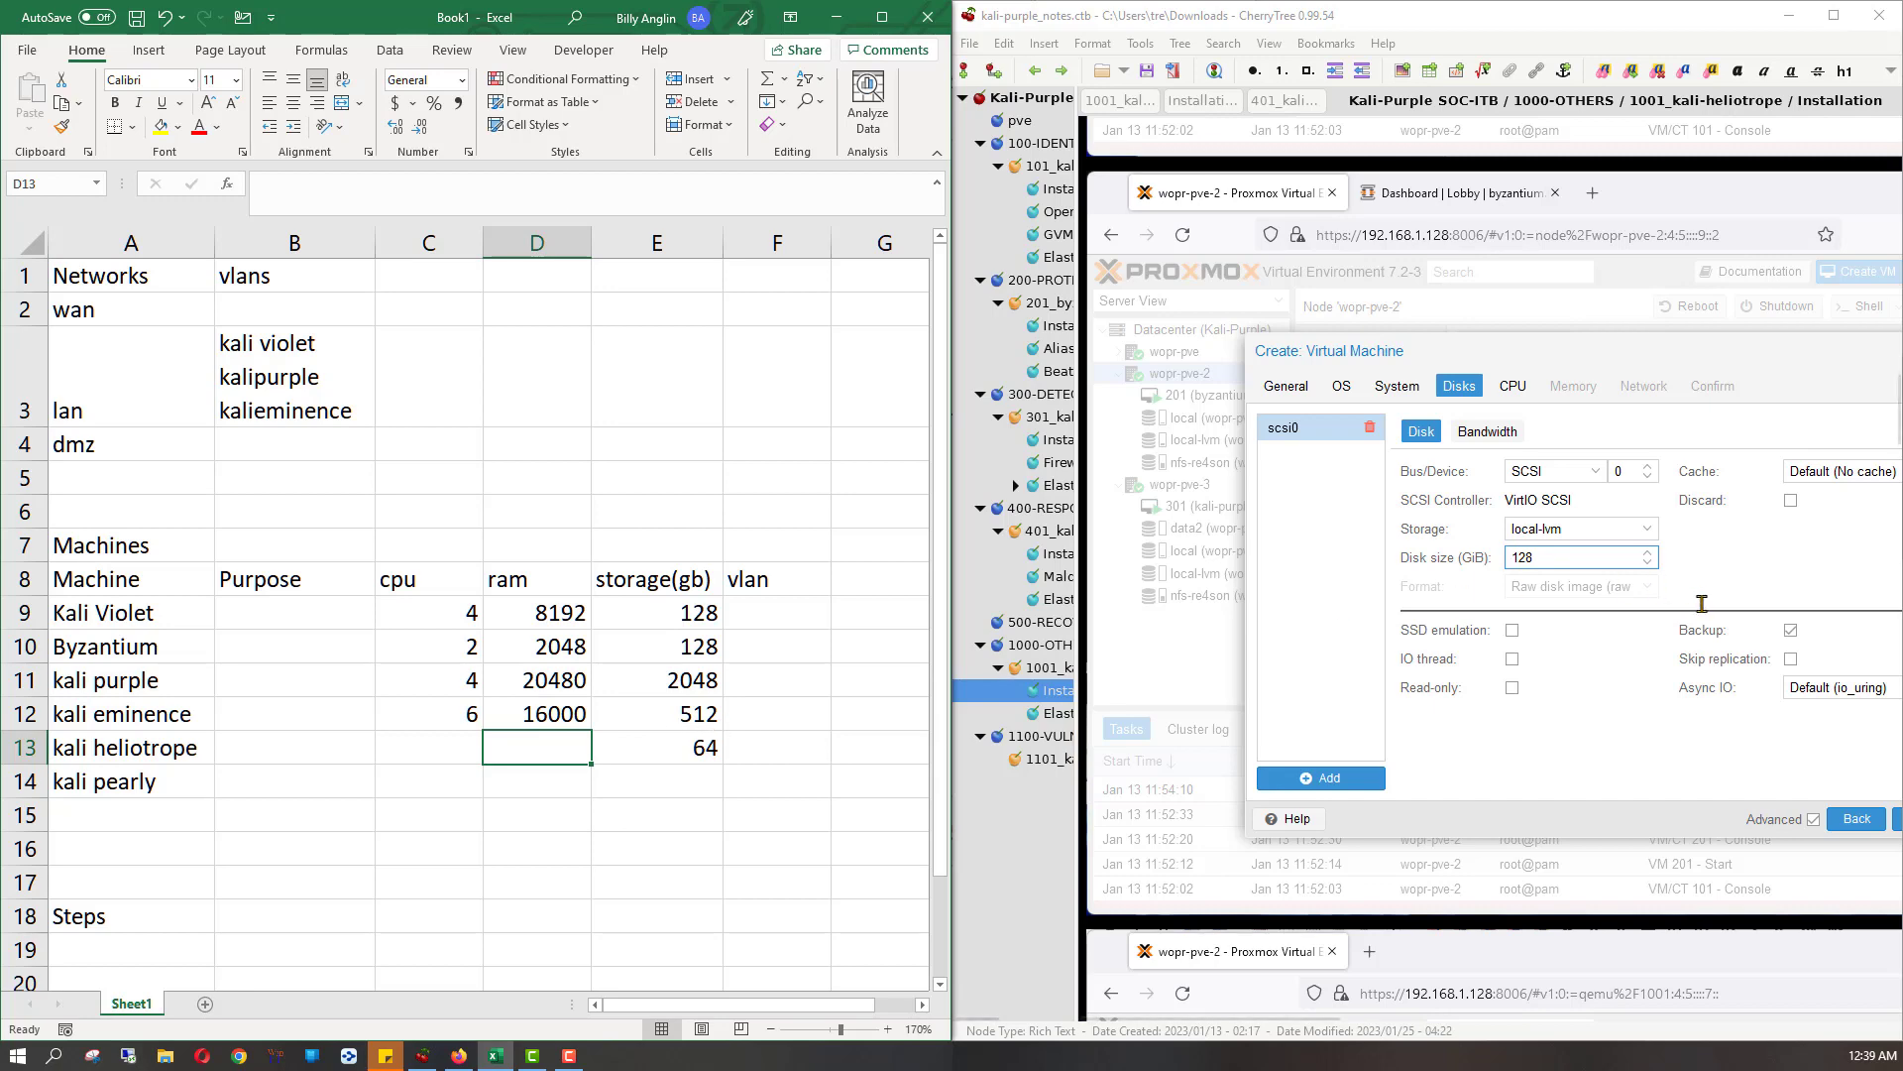
scroll(1442, 606, "down", 8)
scroll(1443, 606, "up", 4)
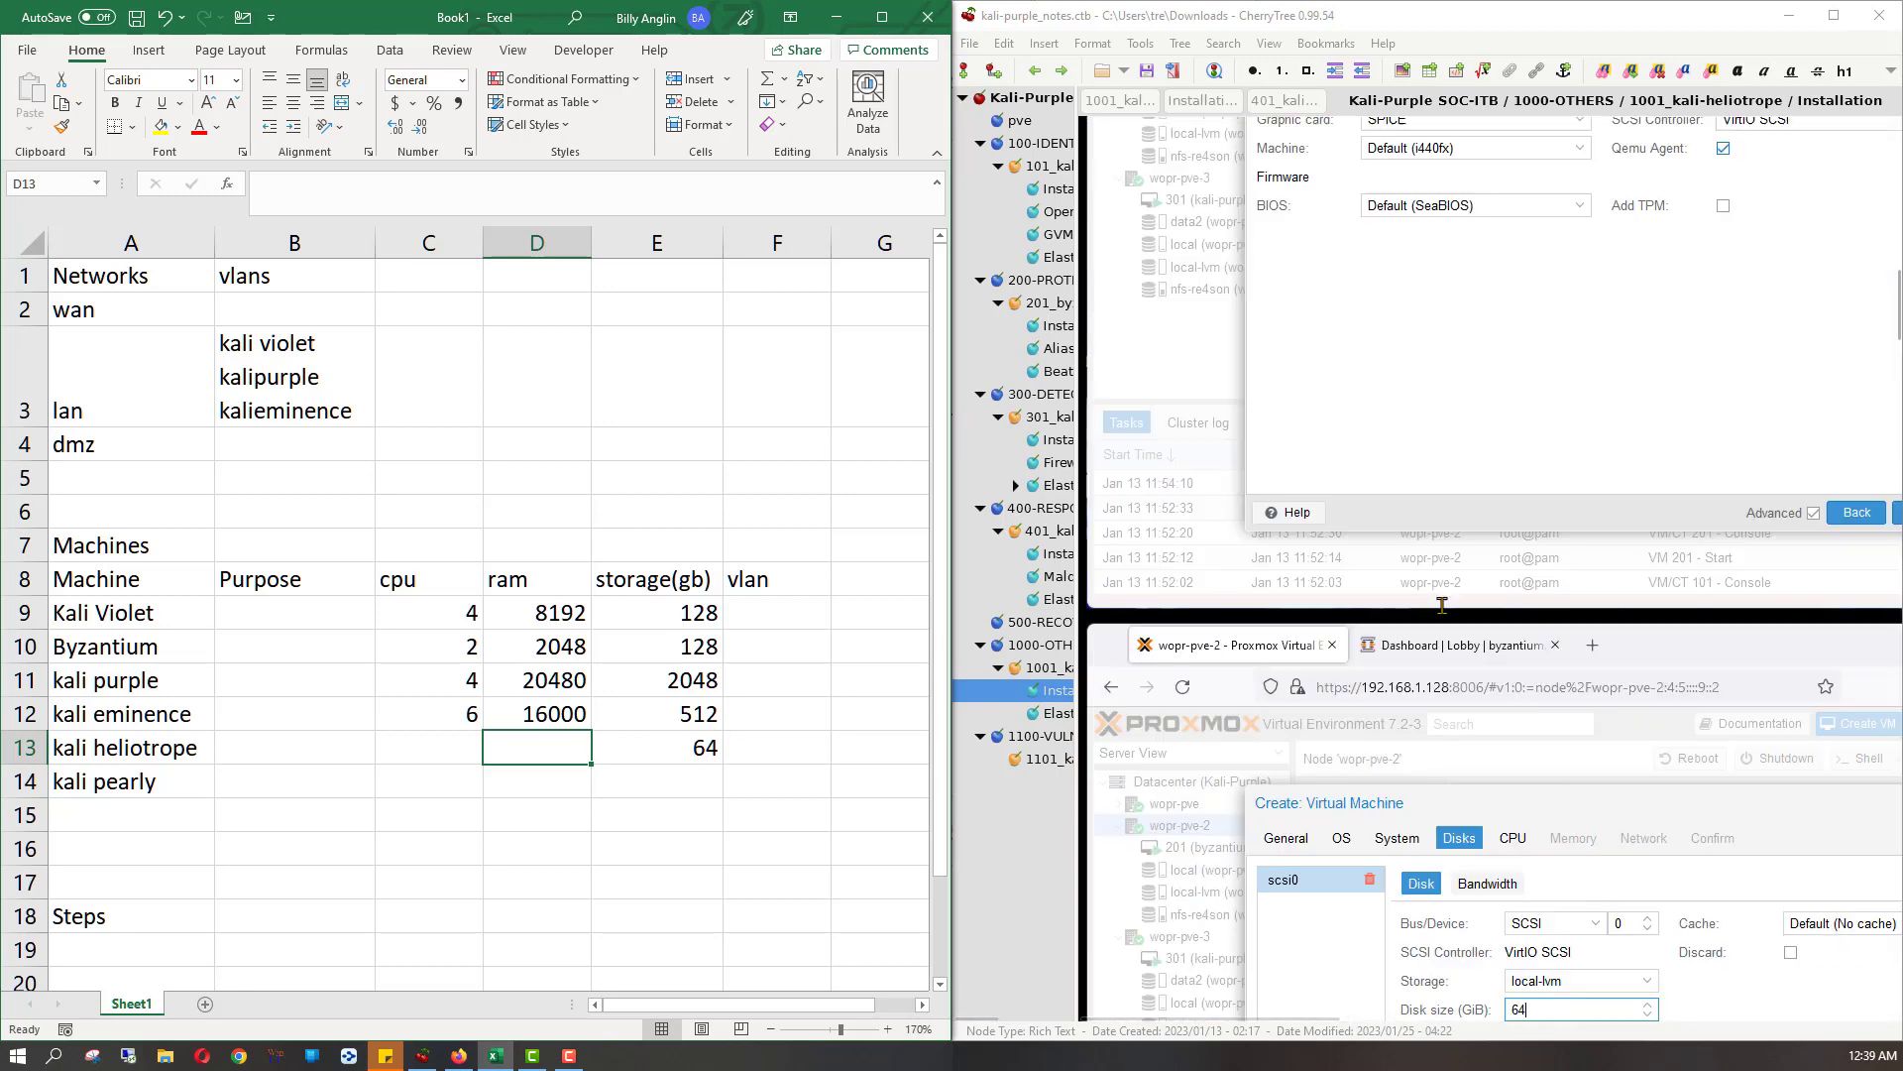
scroll(1443, 606, "down", 10)
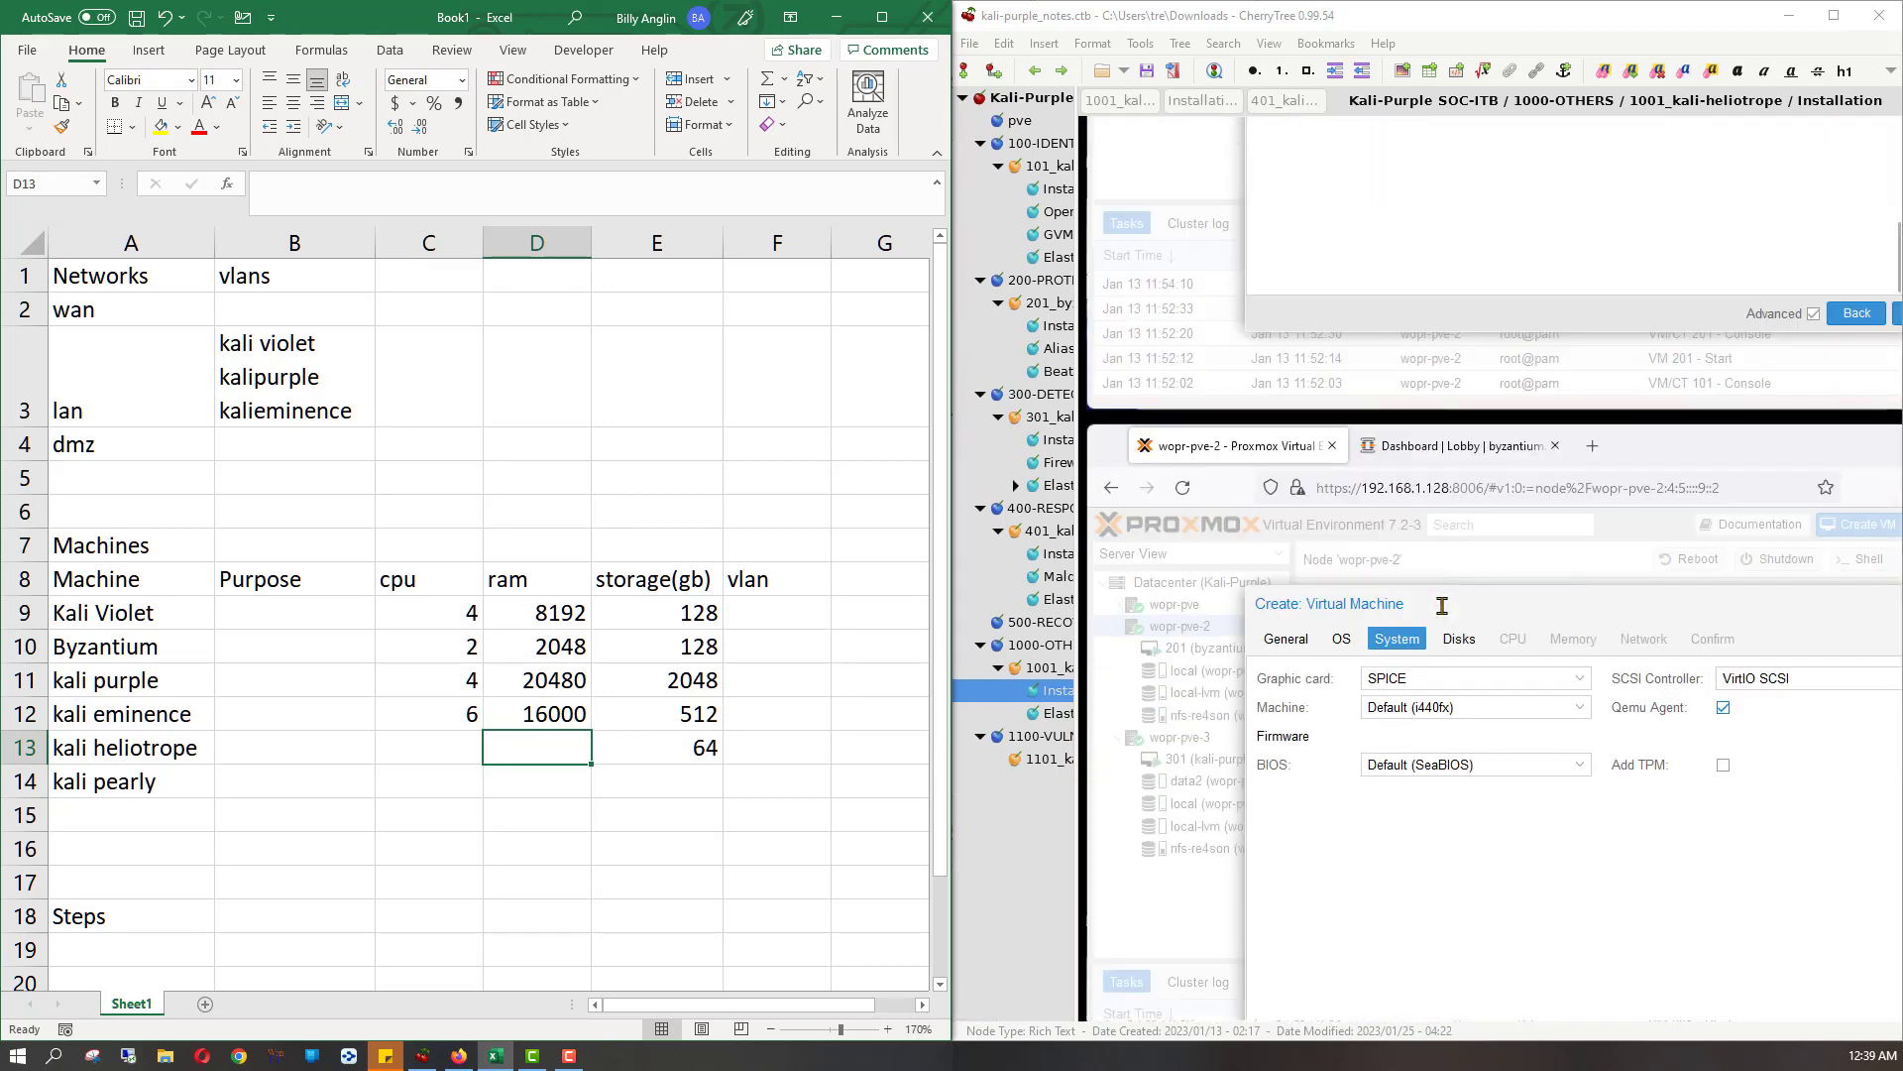
scroll(1442, 606, "up", 4)
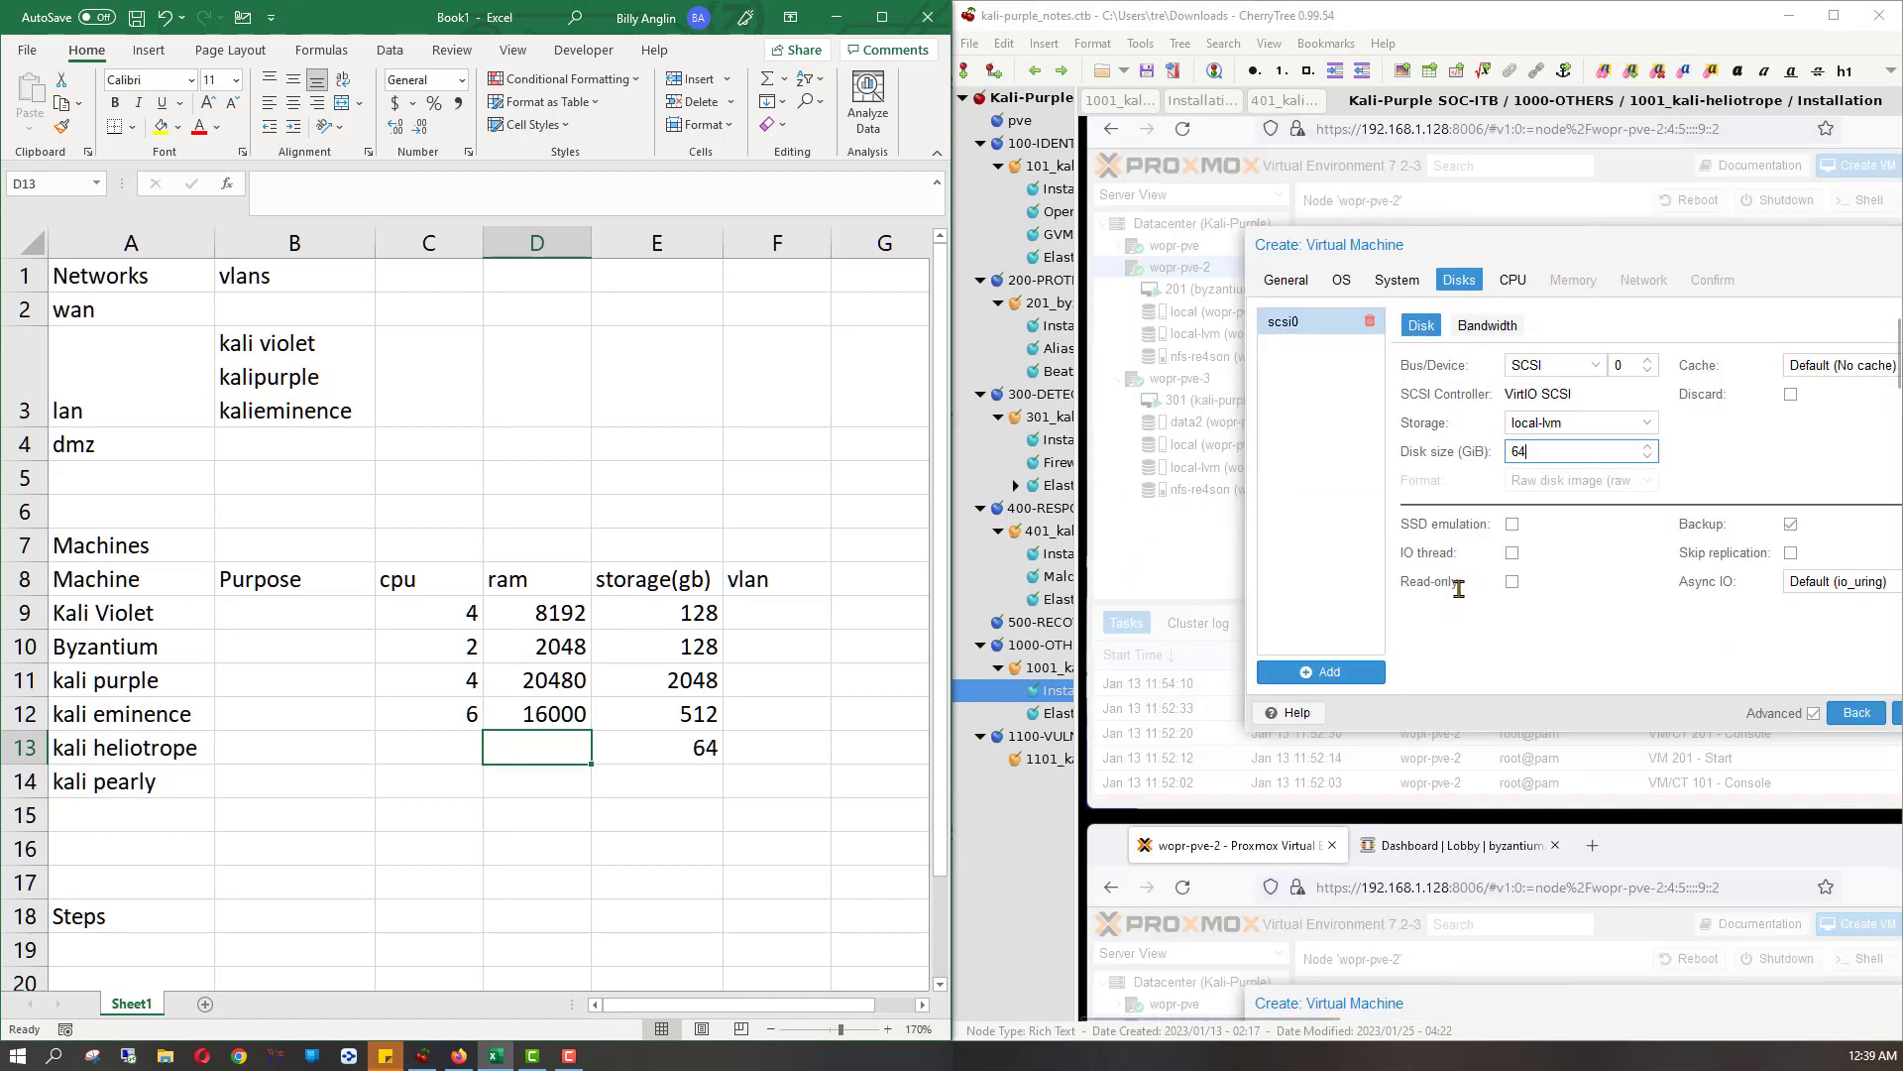
scroll(1506, 581, "down", 1)
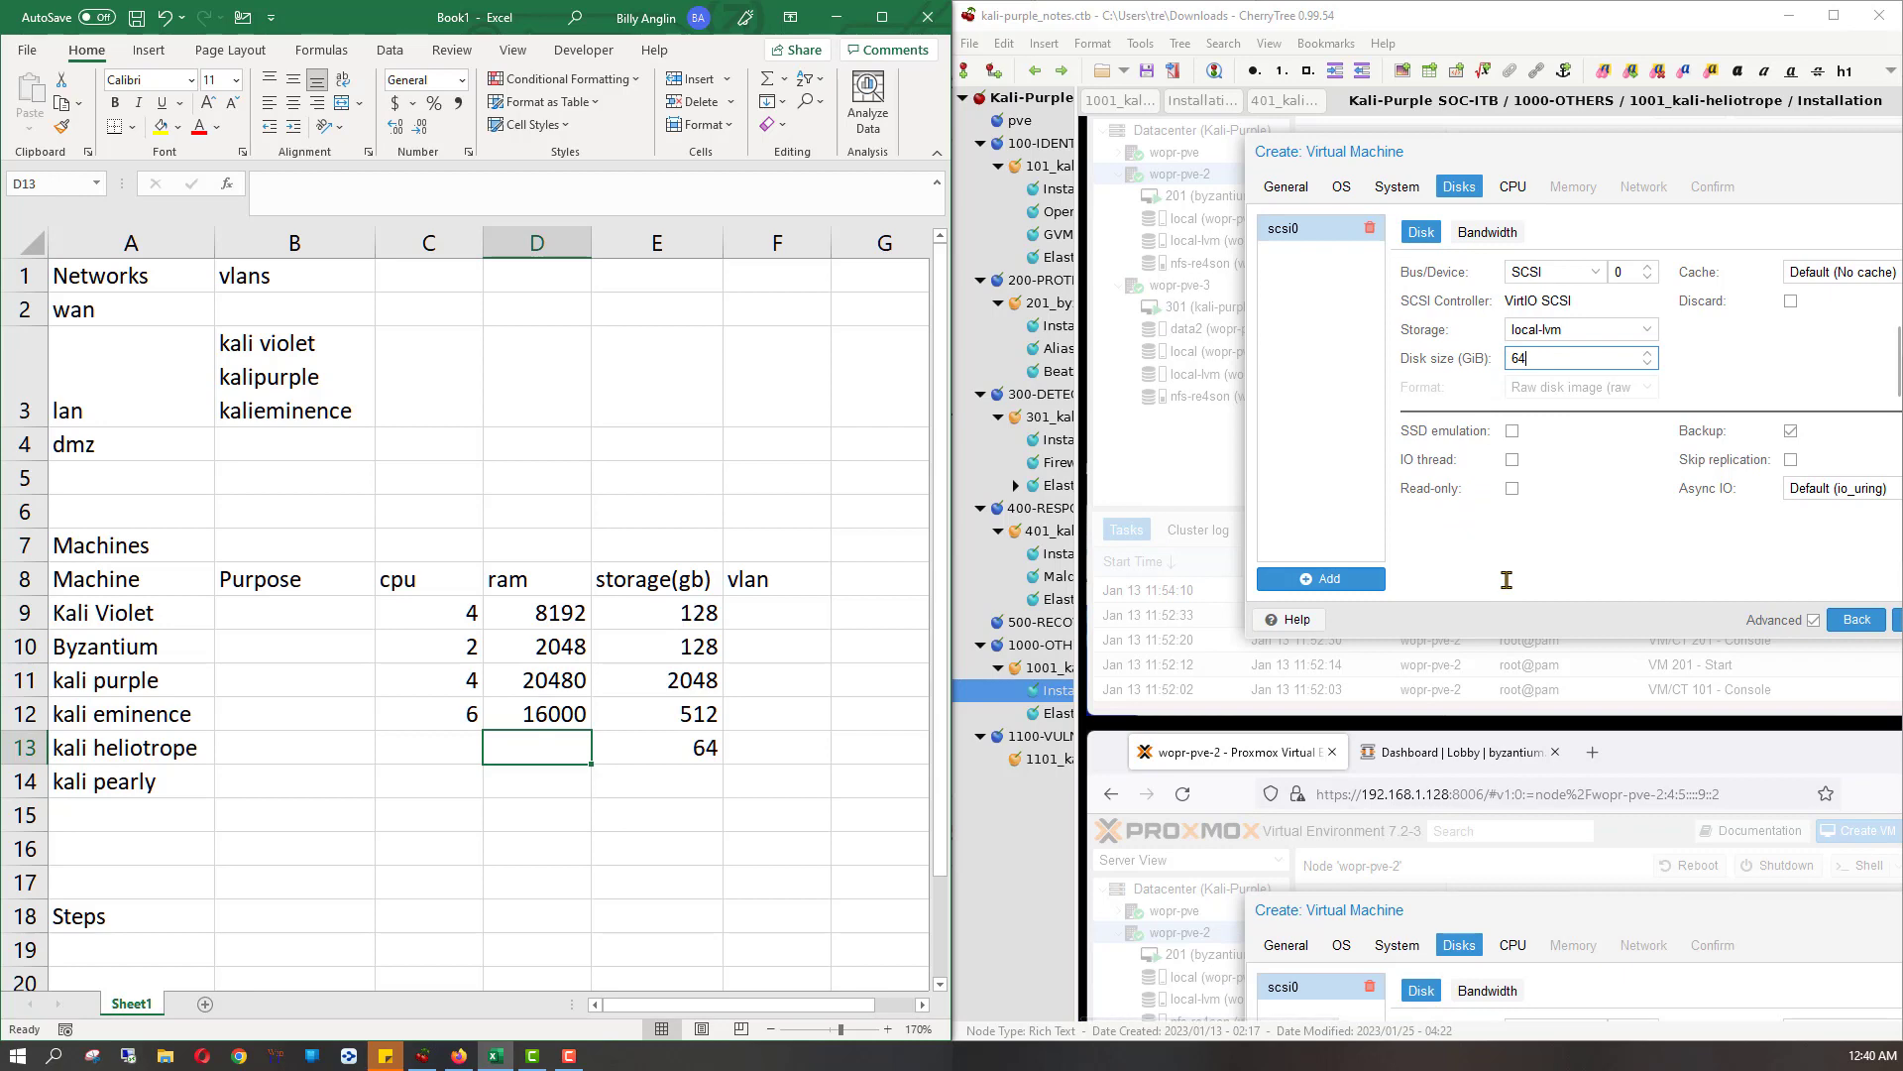
scroll(1507, 580, "down", 3)
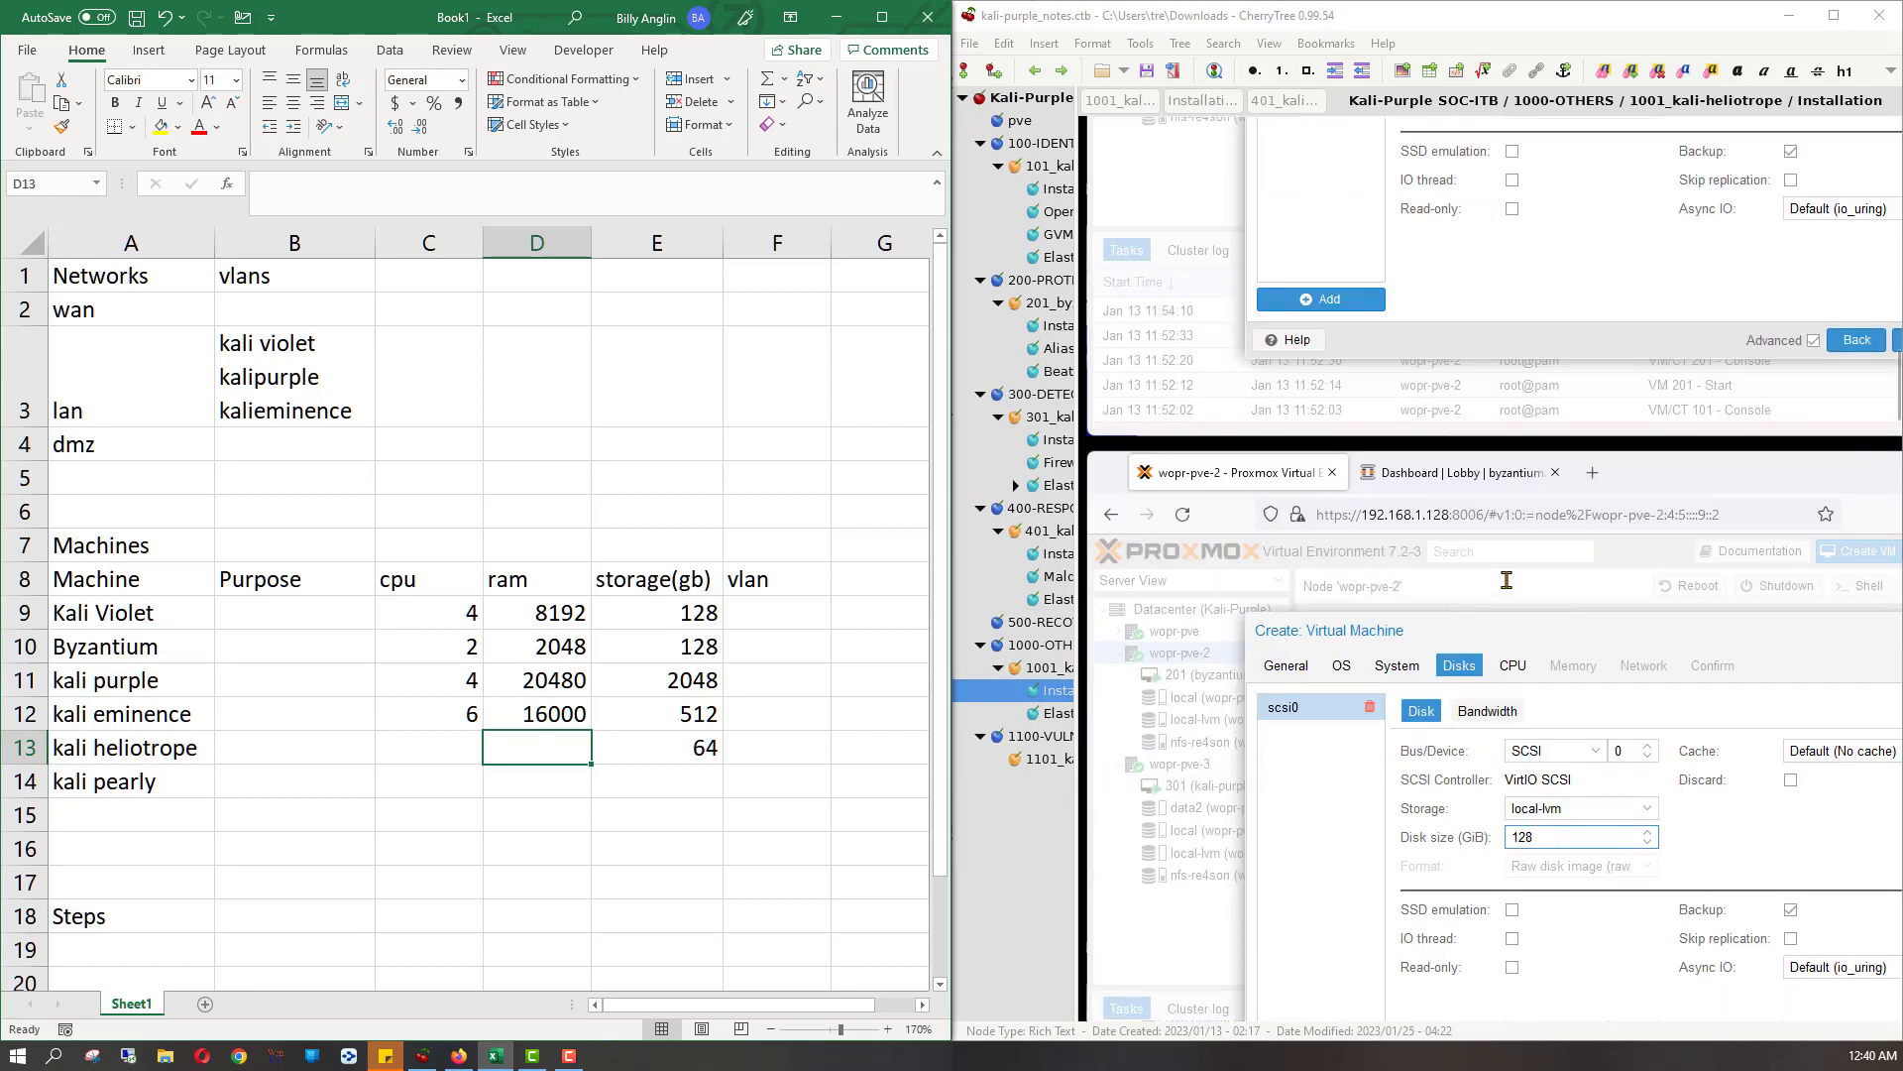
scroll(1507, 581, "down", 4)
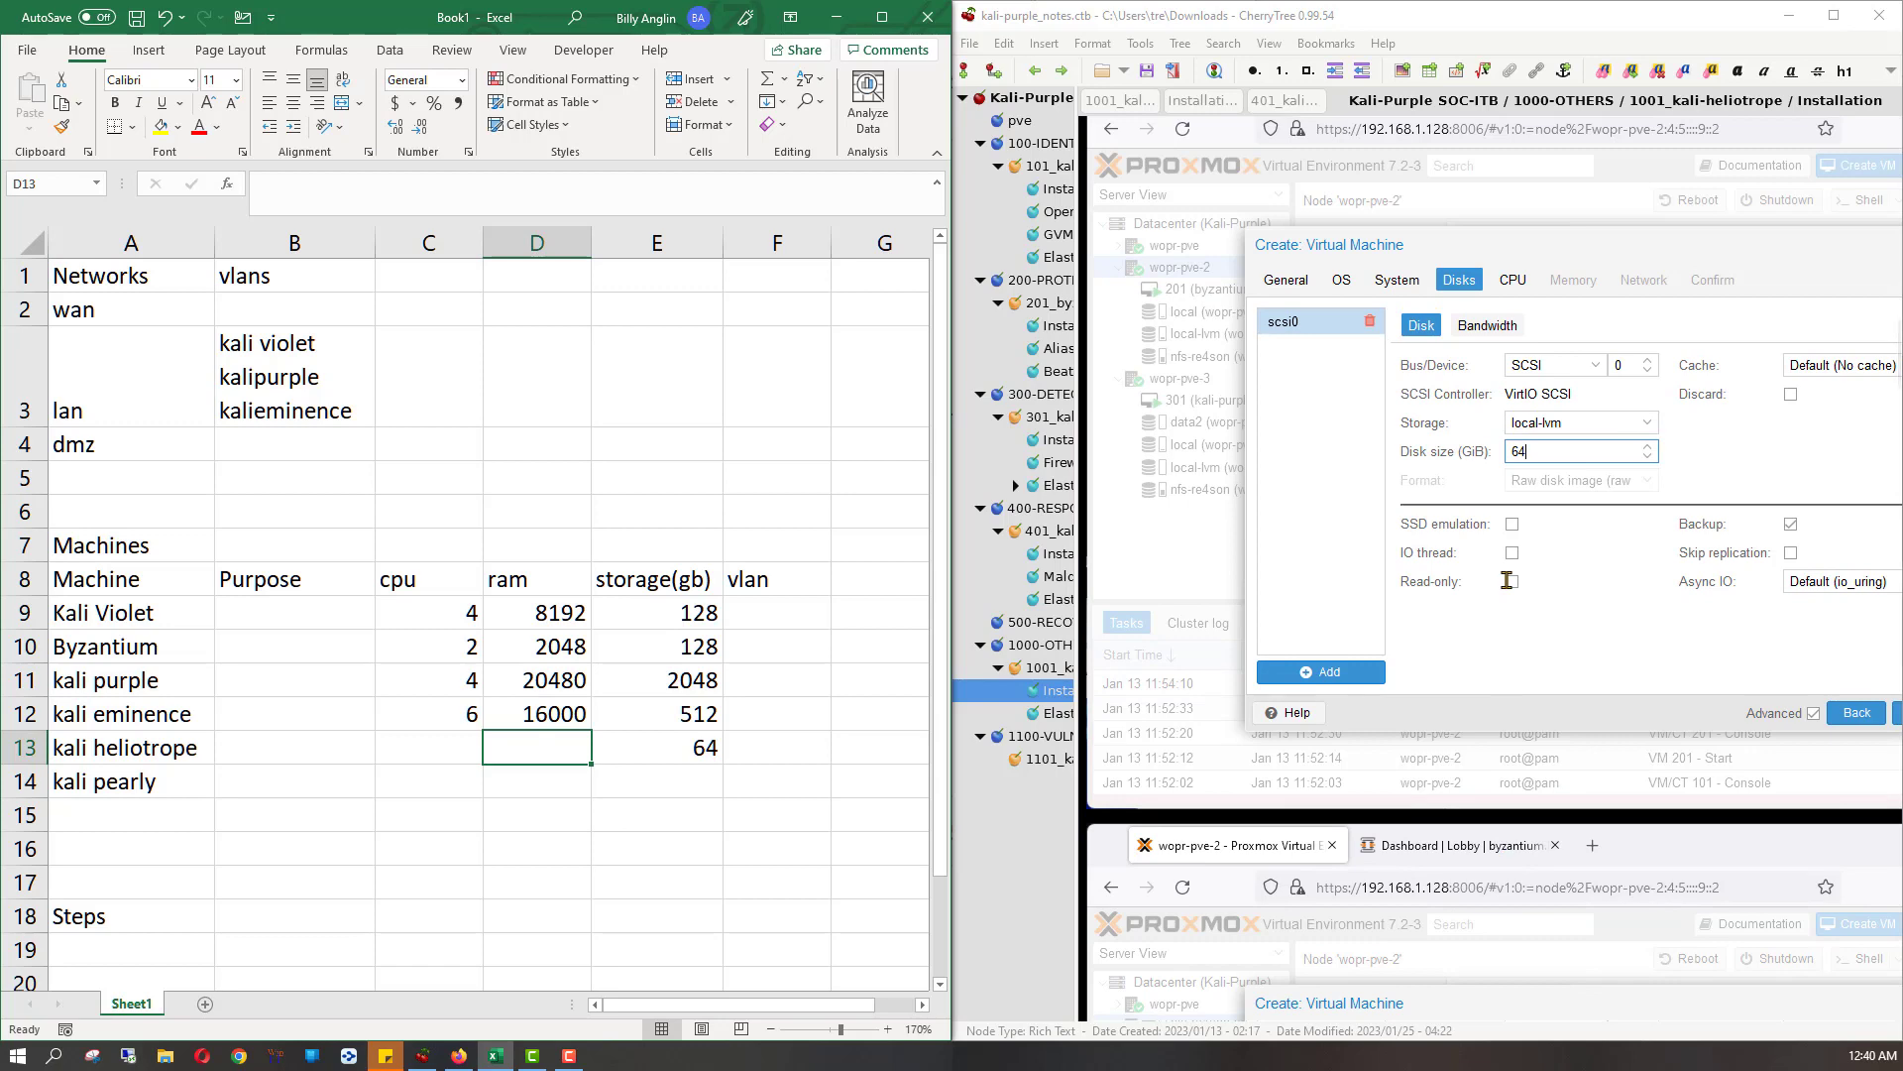
key("Down")
scroll(1507, 581, "down", 2)
scroll(1507, 581, "down", 2)
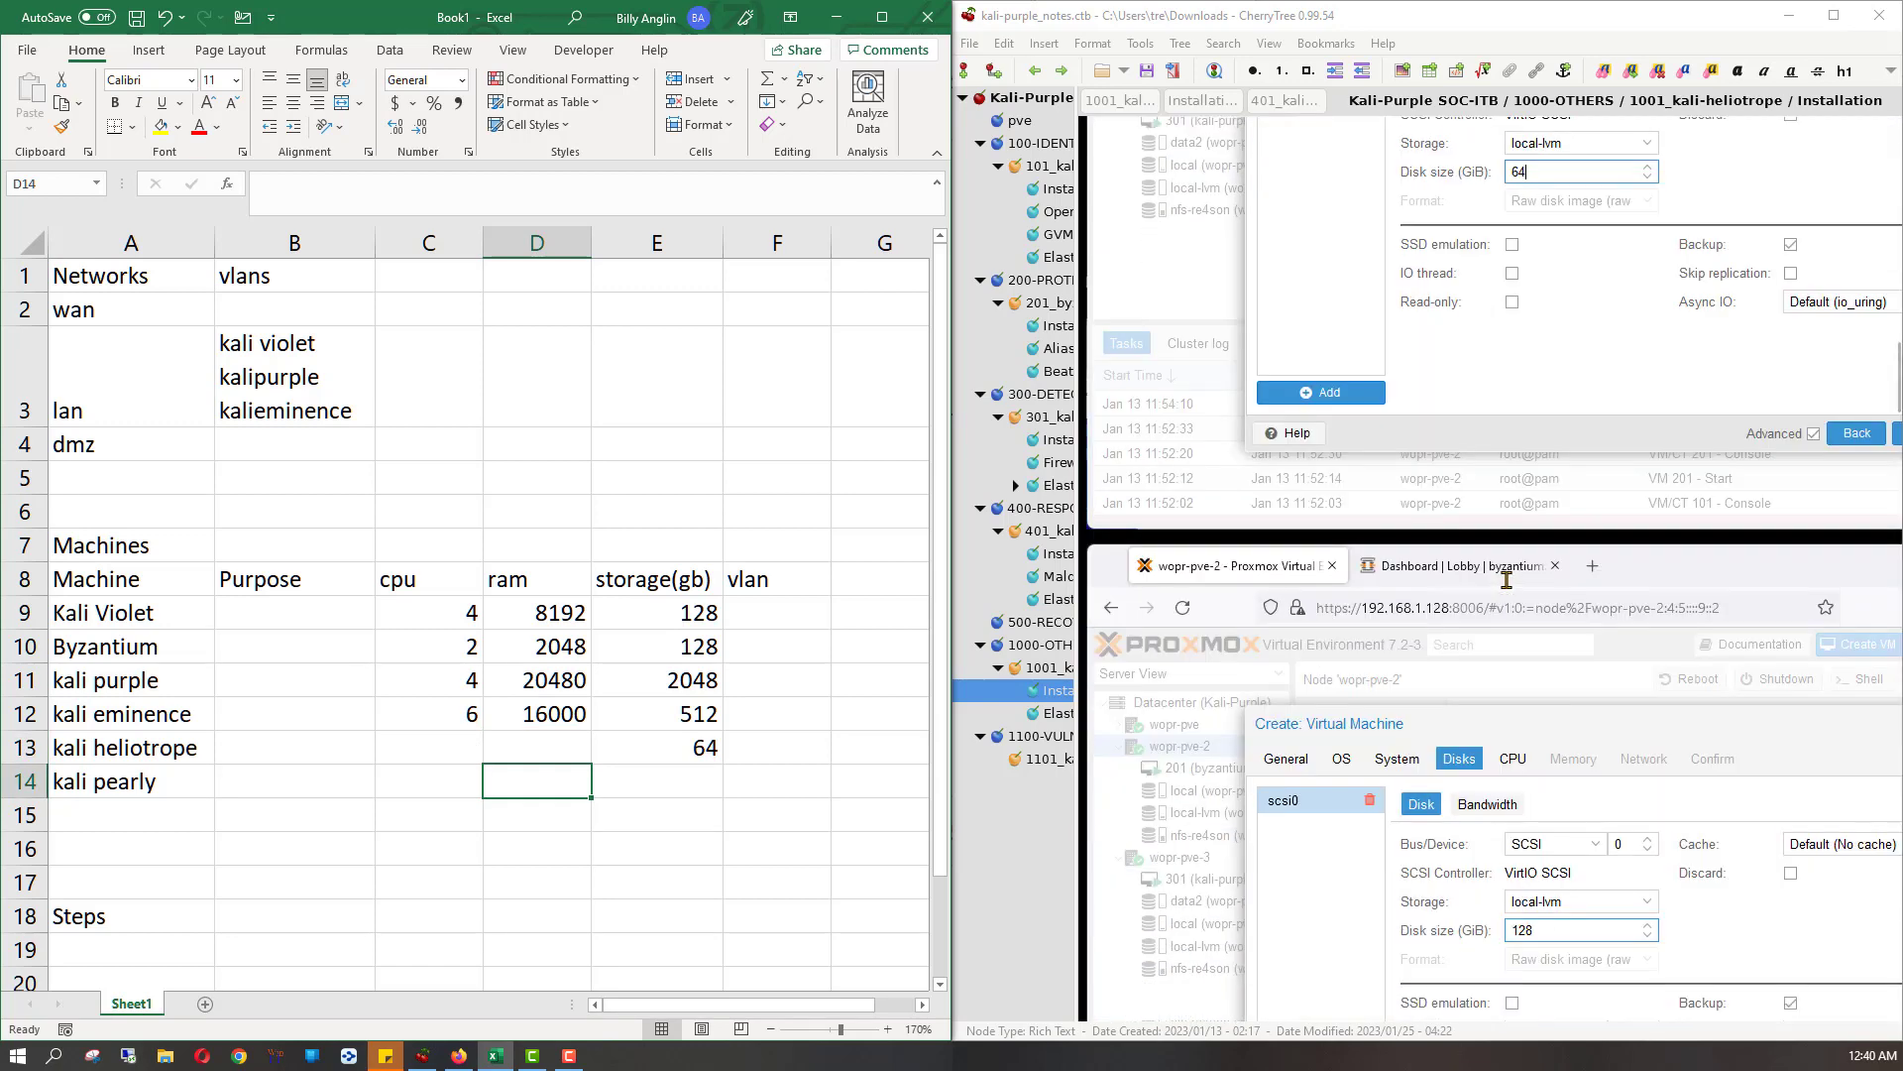
scroll(1507, 581, "up", 3)
scroll(1507, 581, "up", 2)
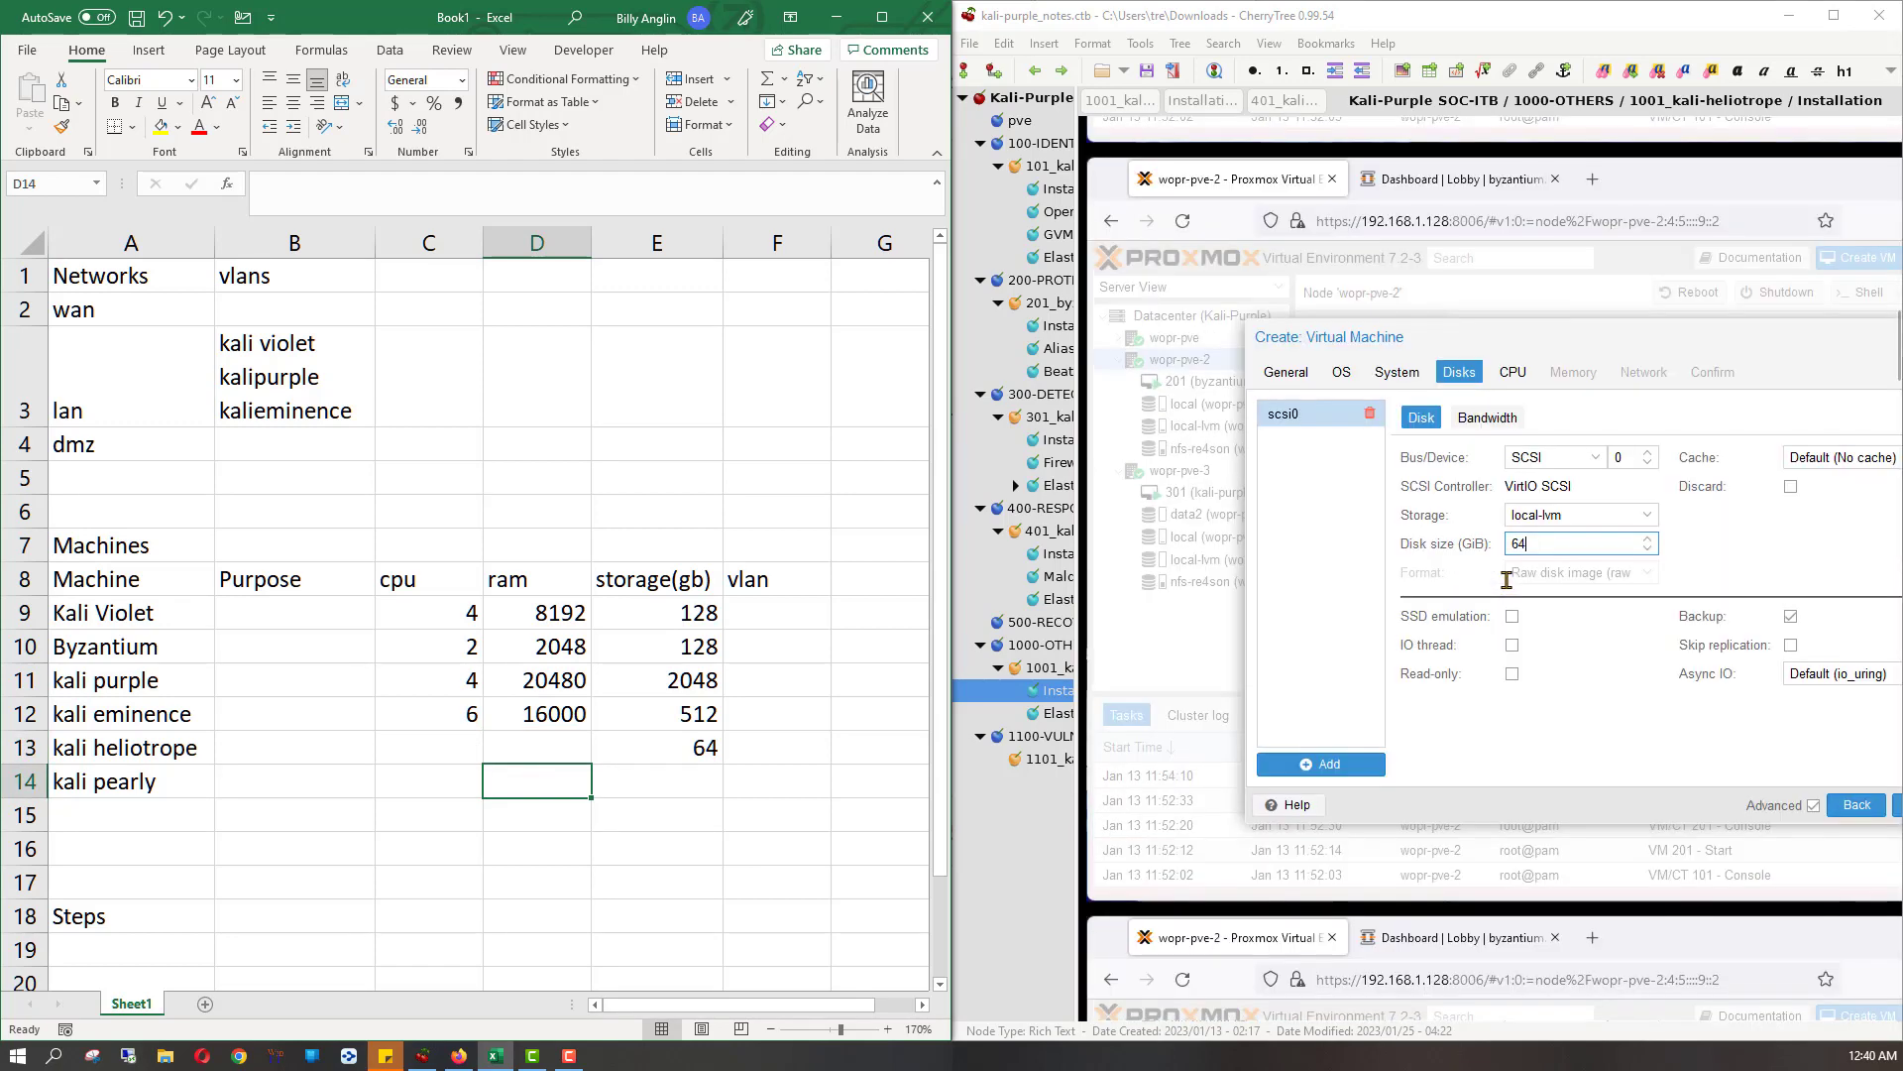
scroll(1507, 581, "down", 8)
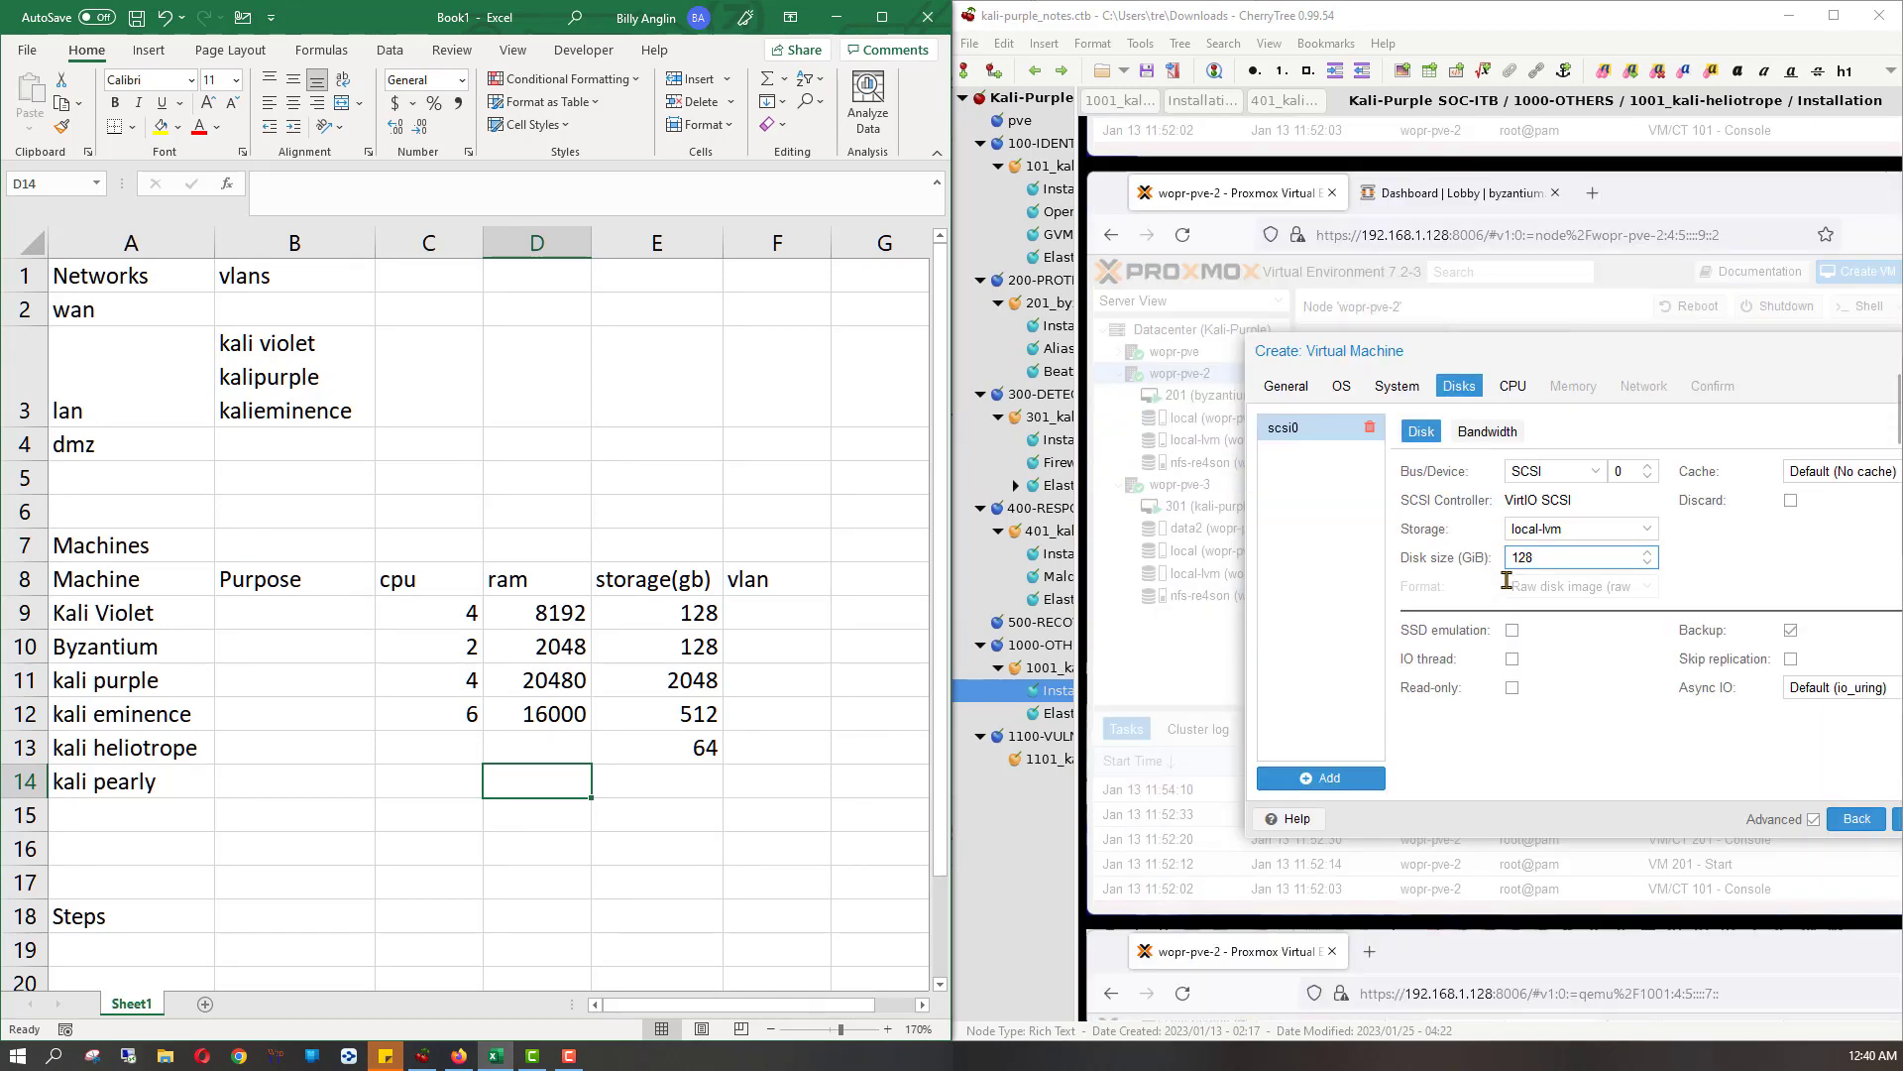
scroll(1507, 581, "down", 5)
scroll(1507, 581, "up", 2)
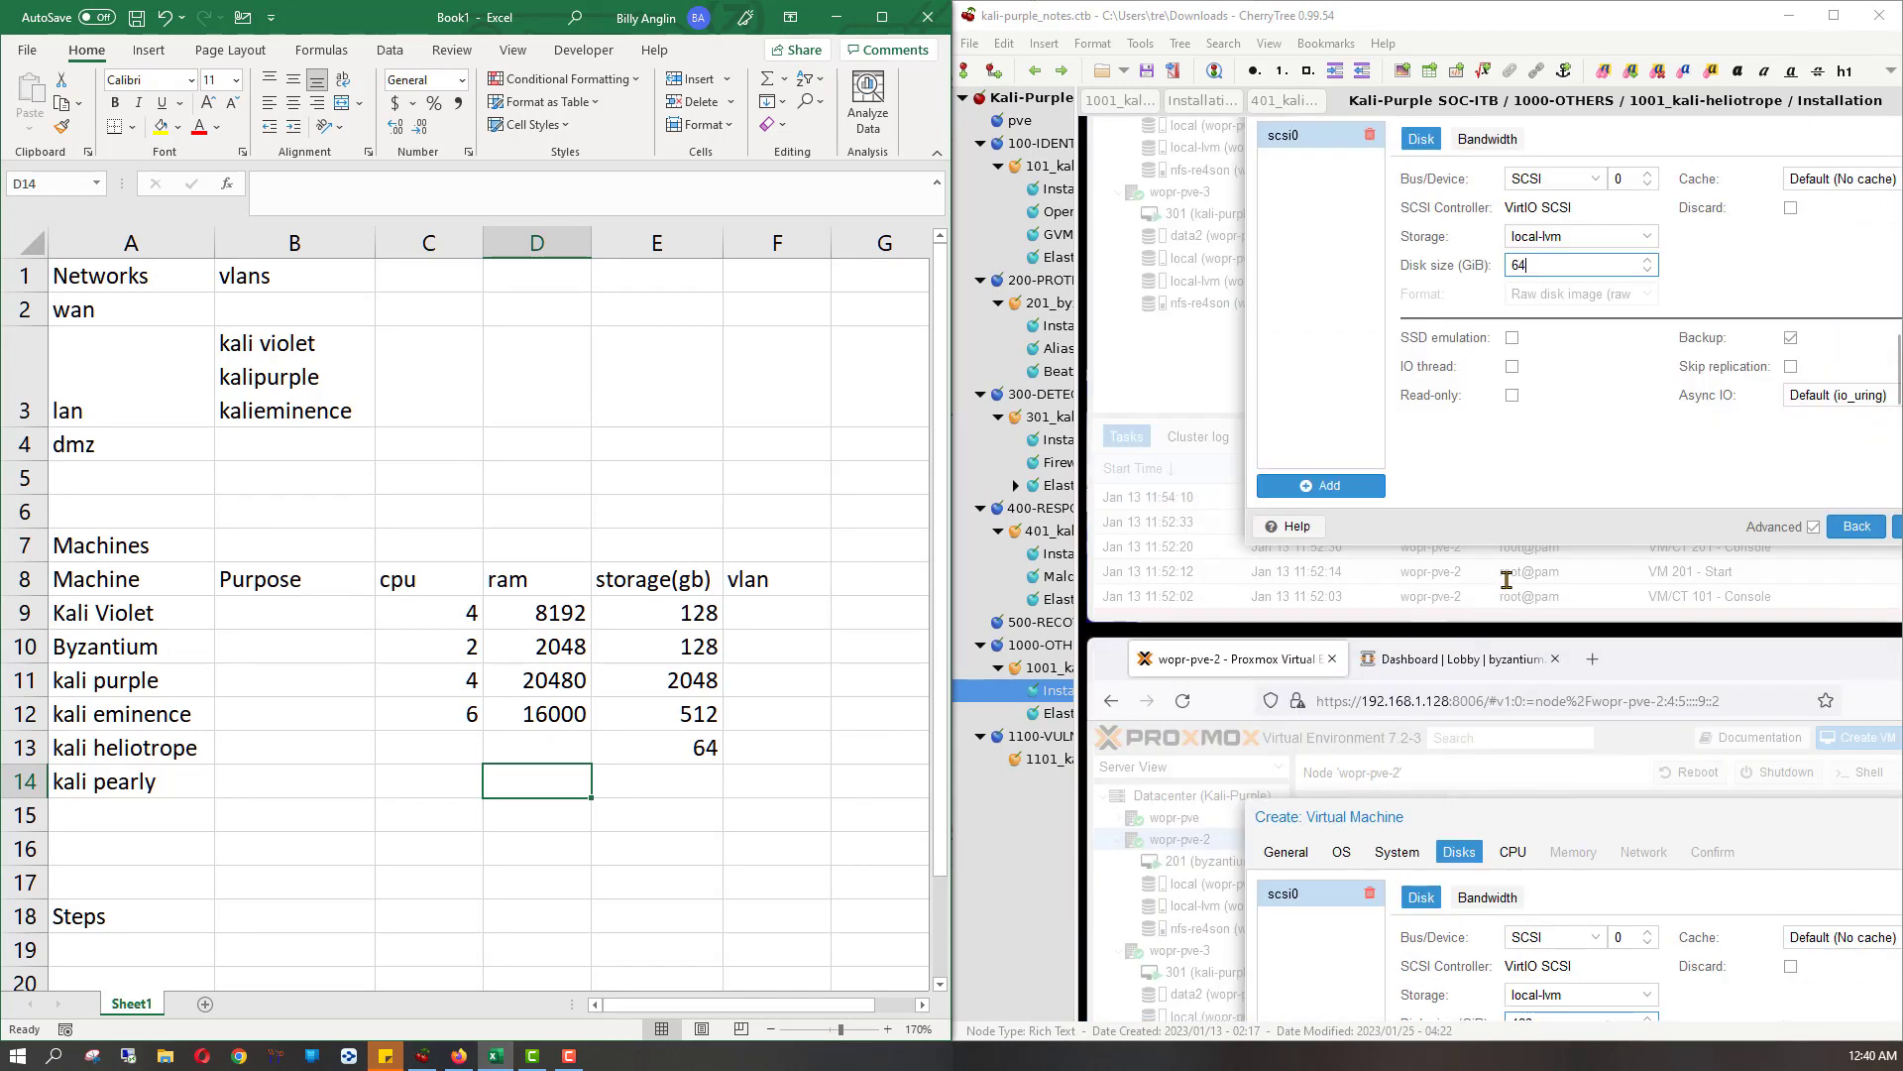
scroll(1507, 581, "down", 3)
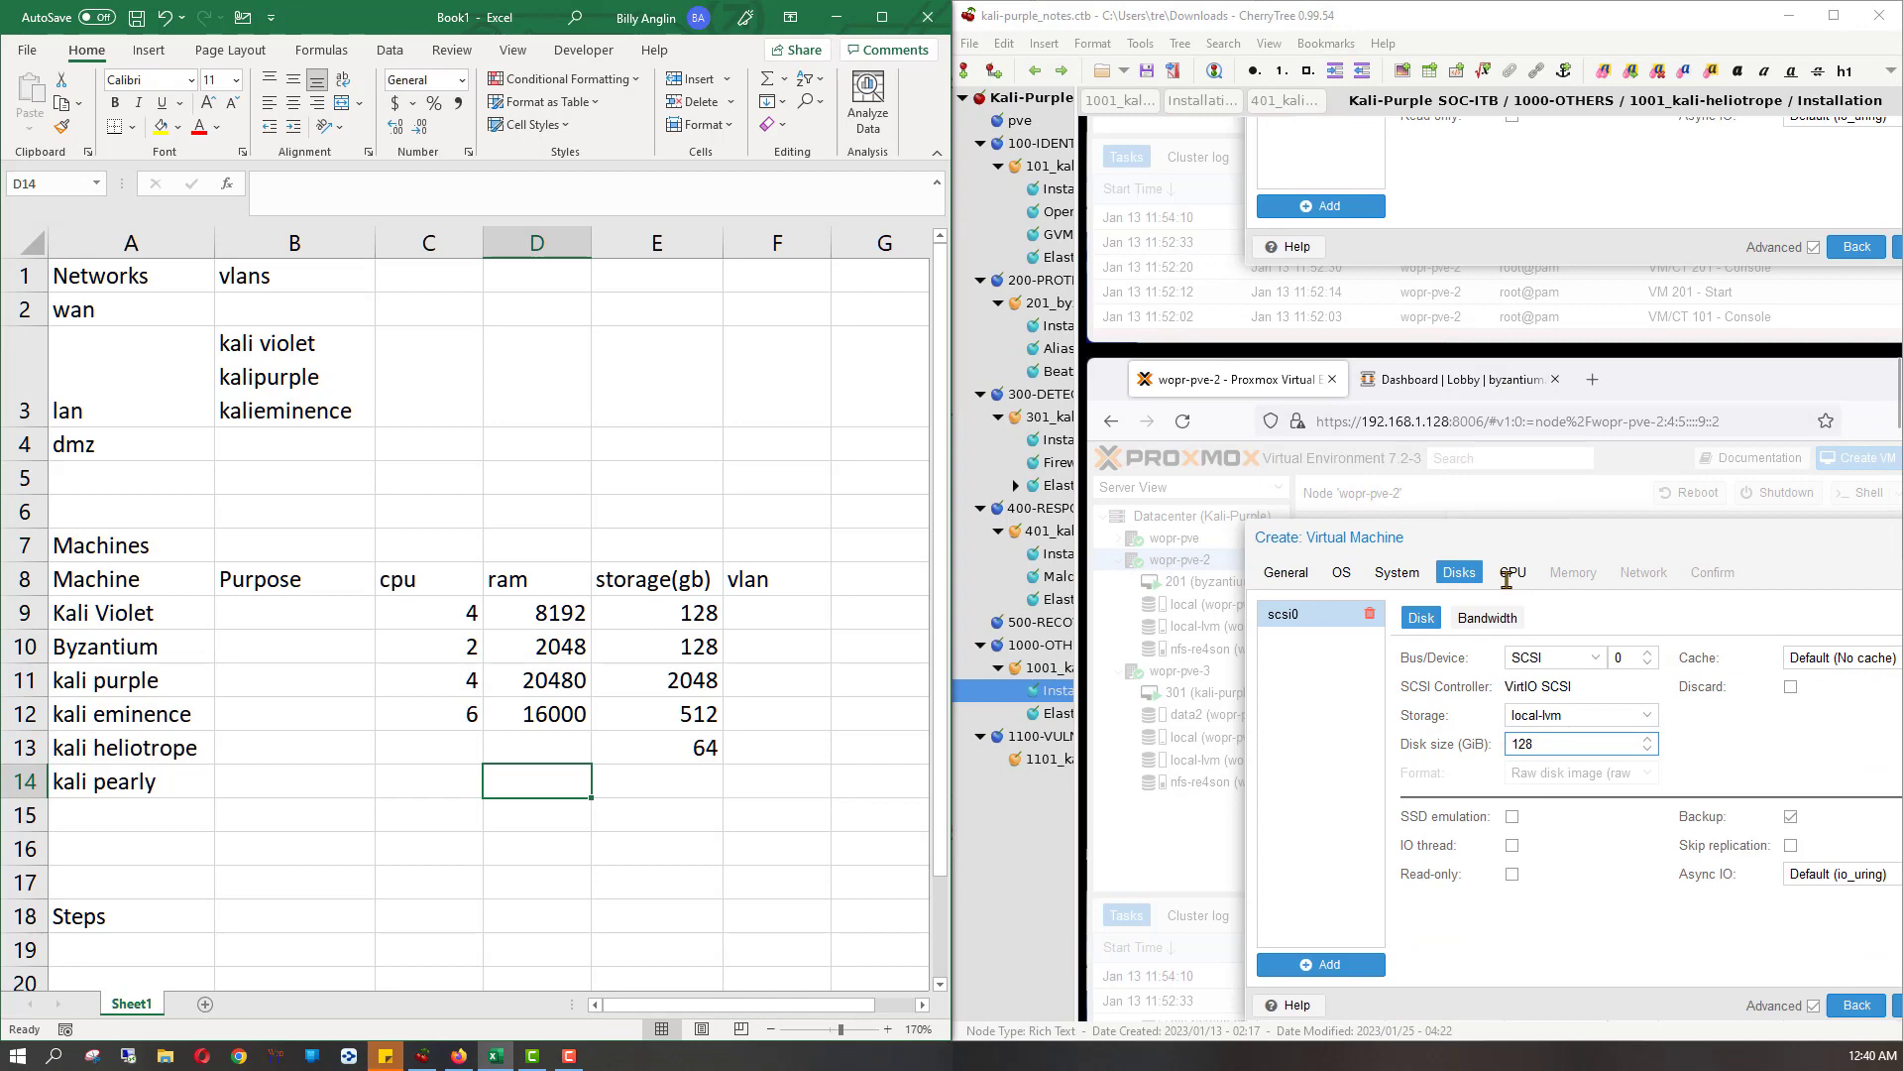
scroll(1507, 581, "up", 1)
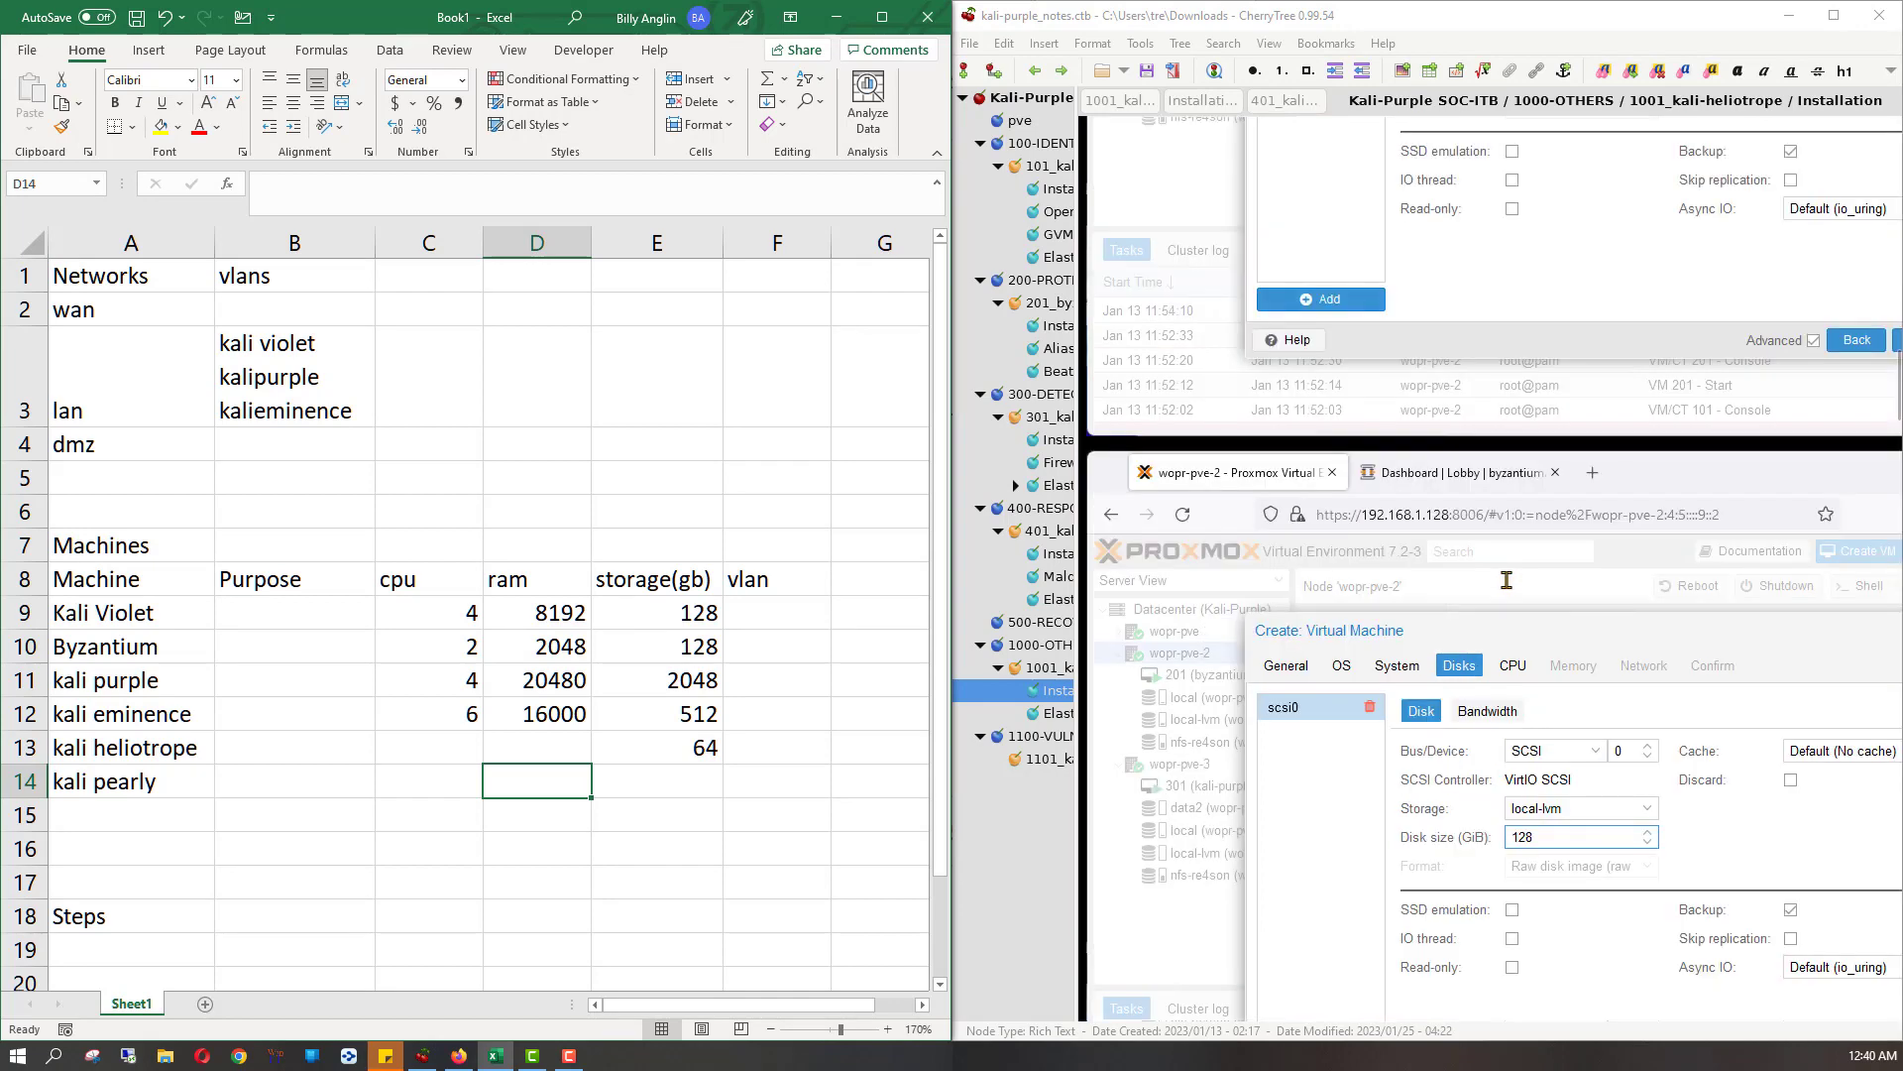
scroll(1507, 581, "up", 2)
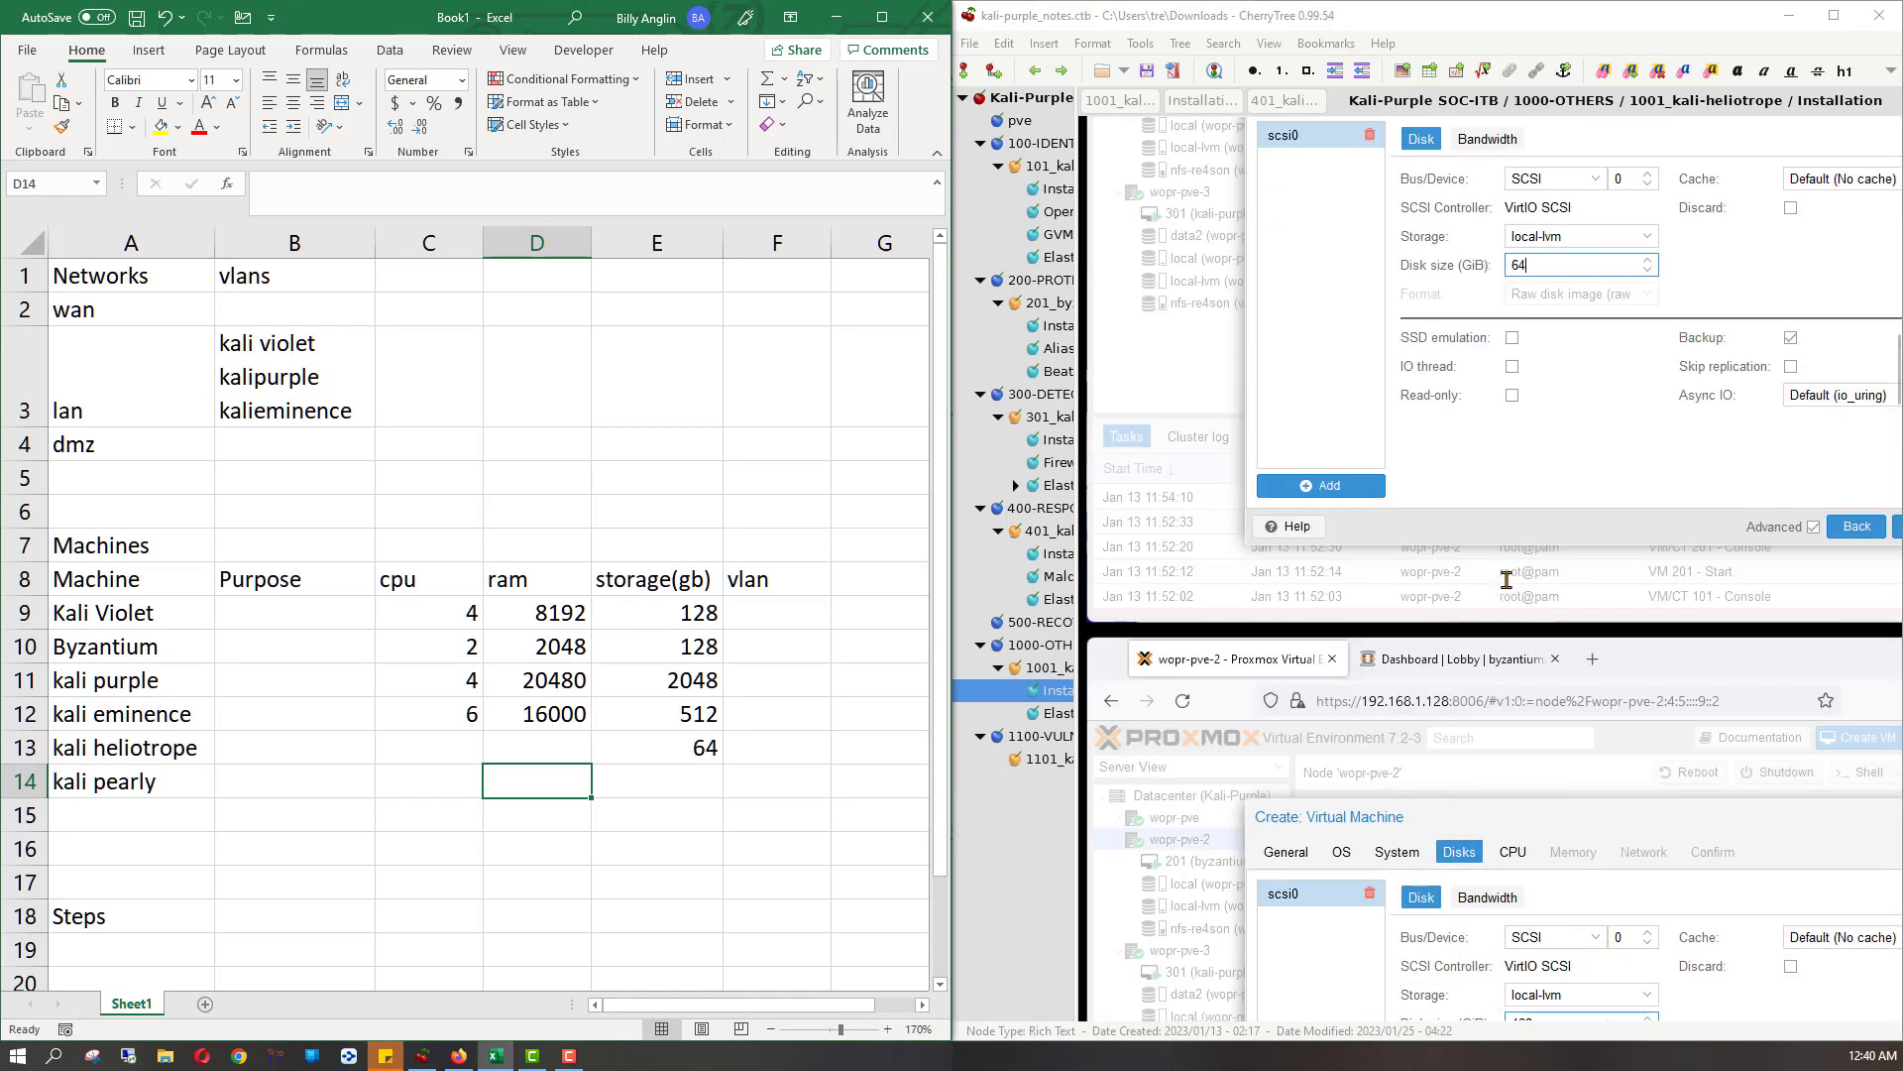
scroll(1507, 581, "down", 3)
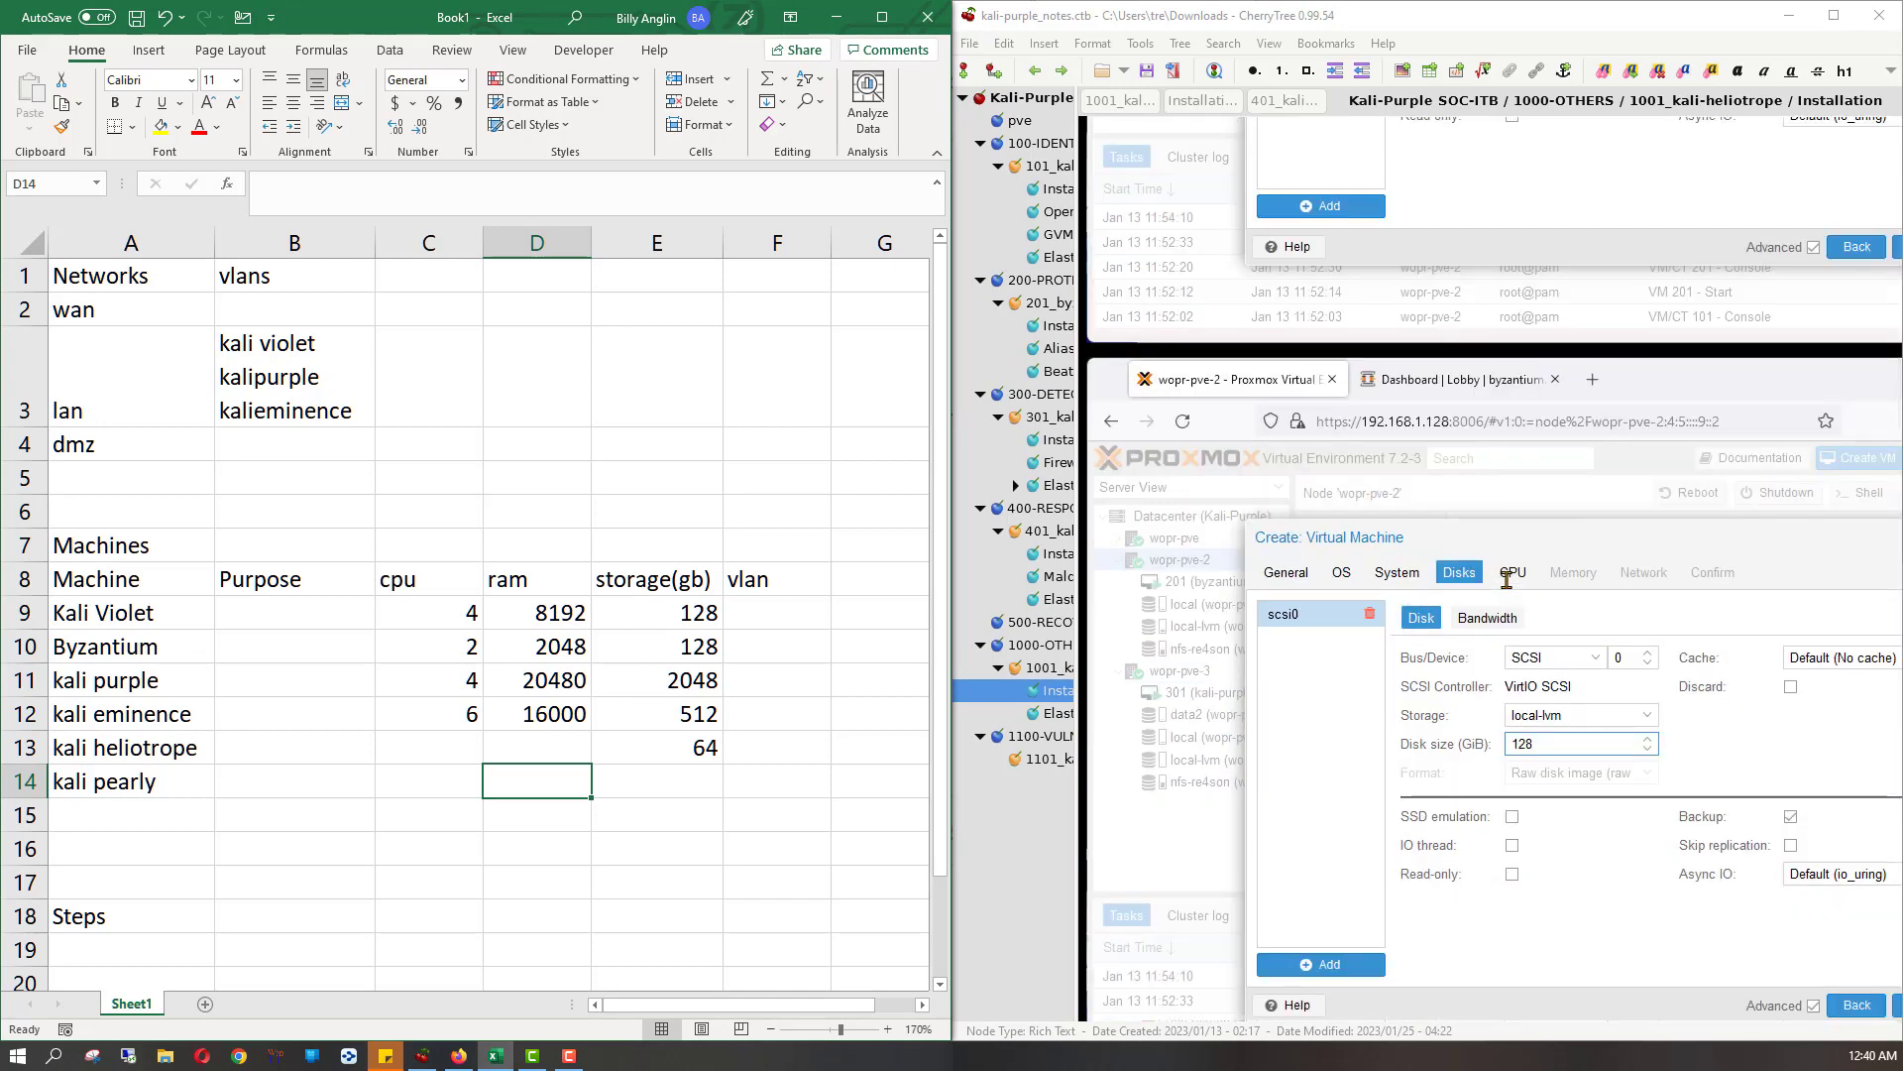
scroll(1507, 581, "up", 6)
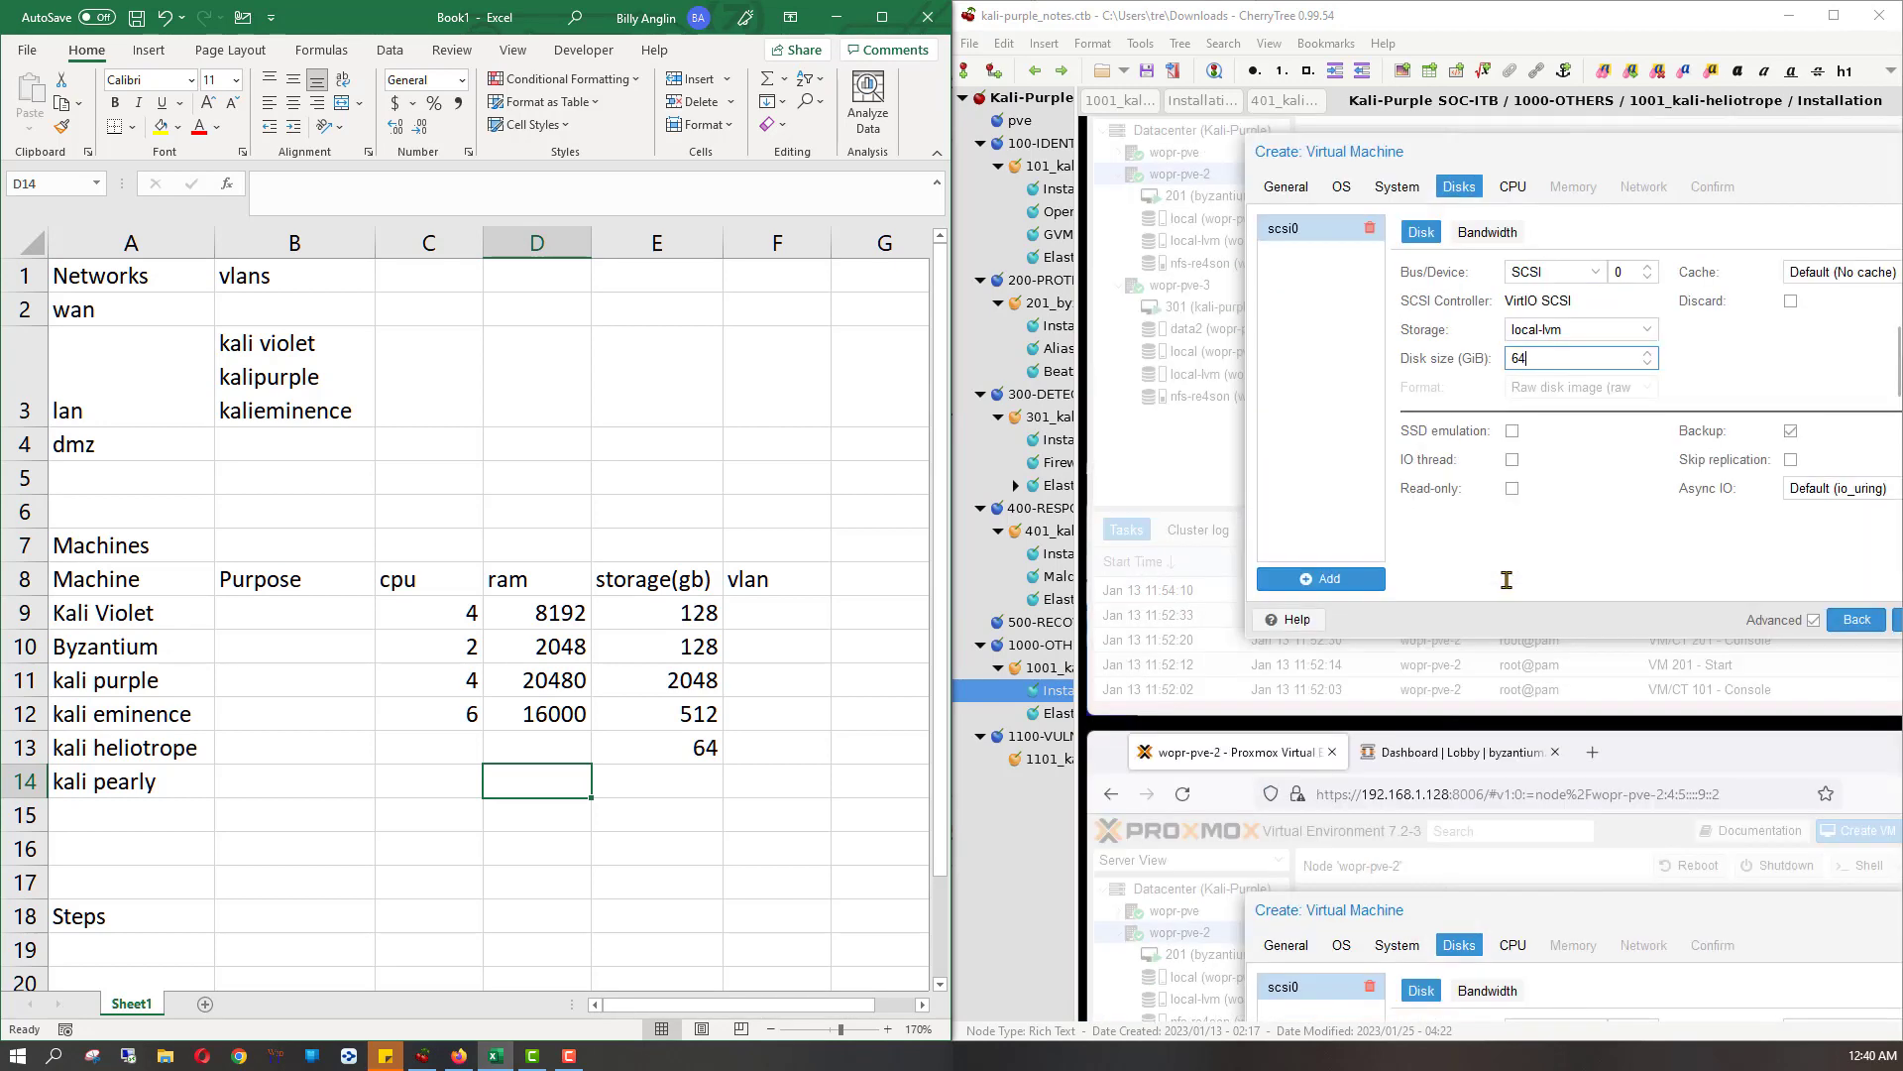
scroll(1507, 581, "down", 7)
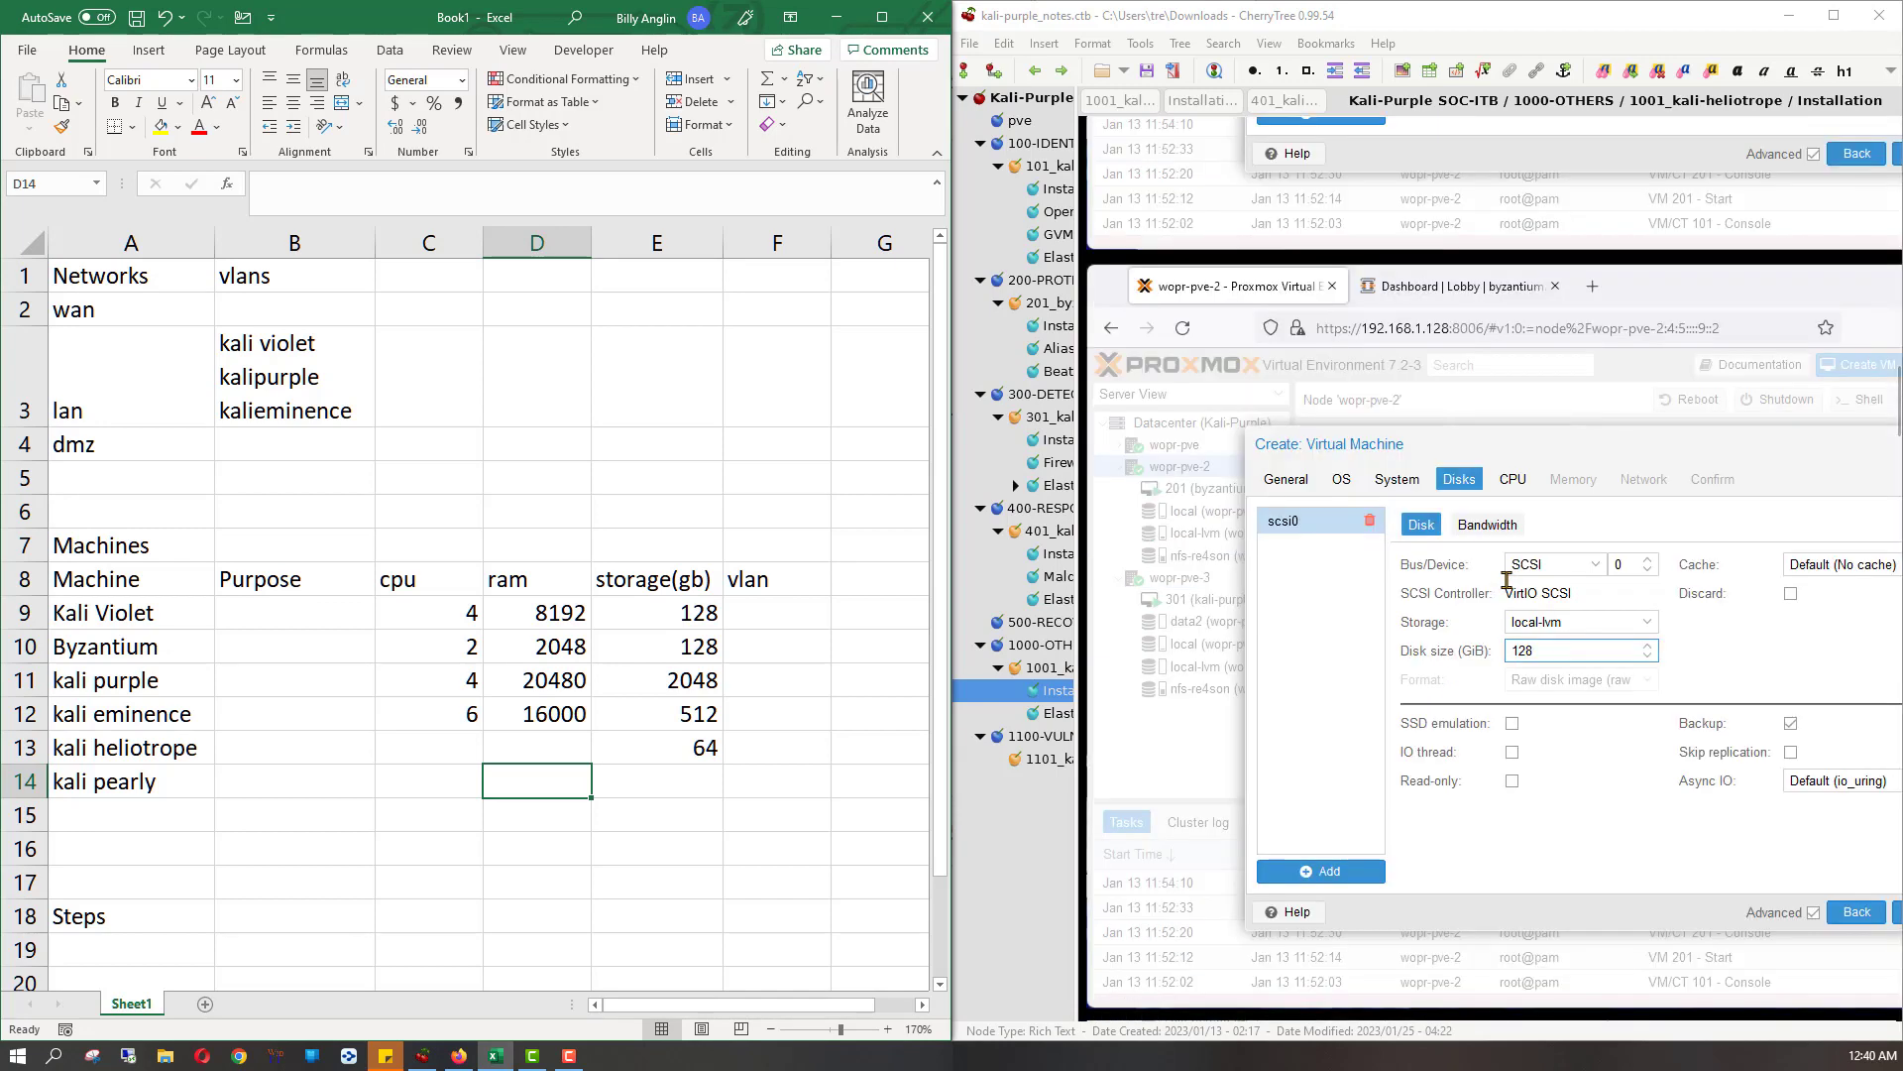
scroll(1507, 581, "down", 11)
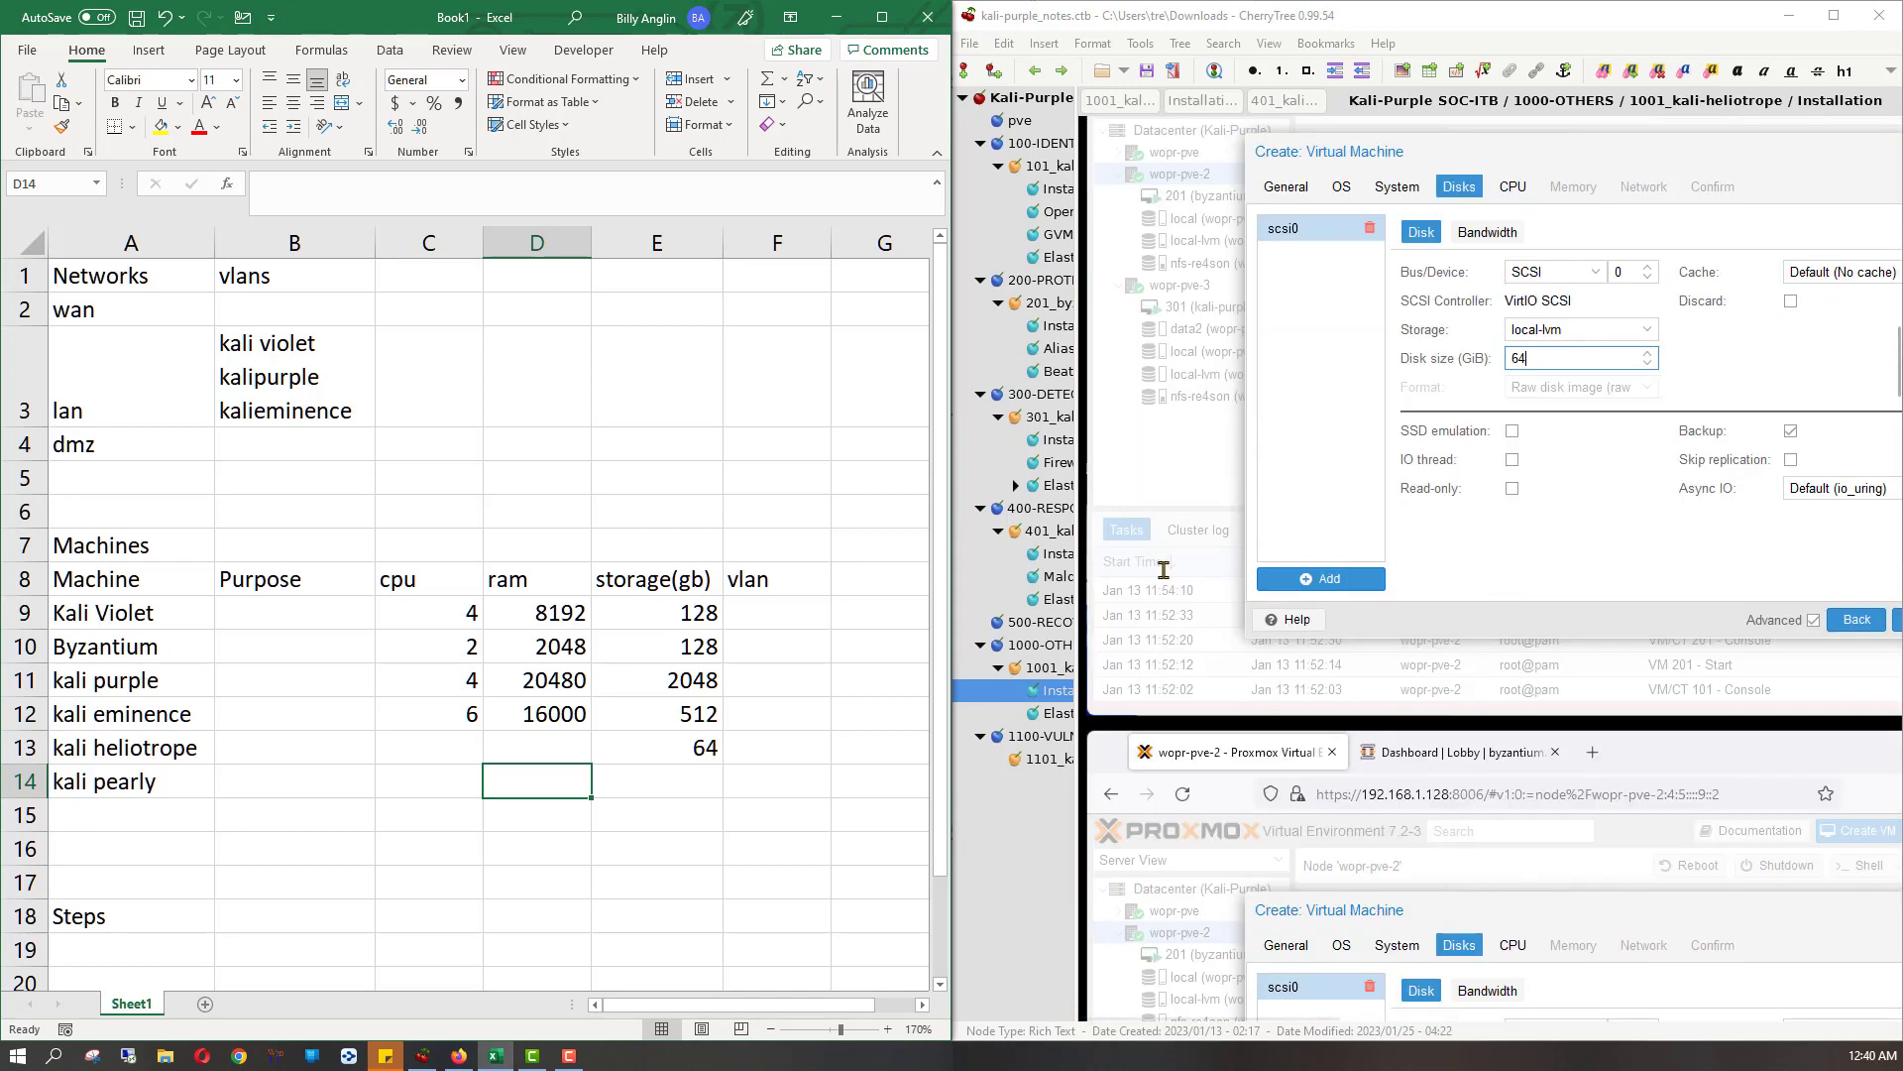
- Set kali heliotrope's storage in E13 to "128 or 164"
left_click(554, 751)
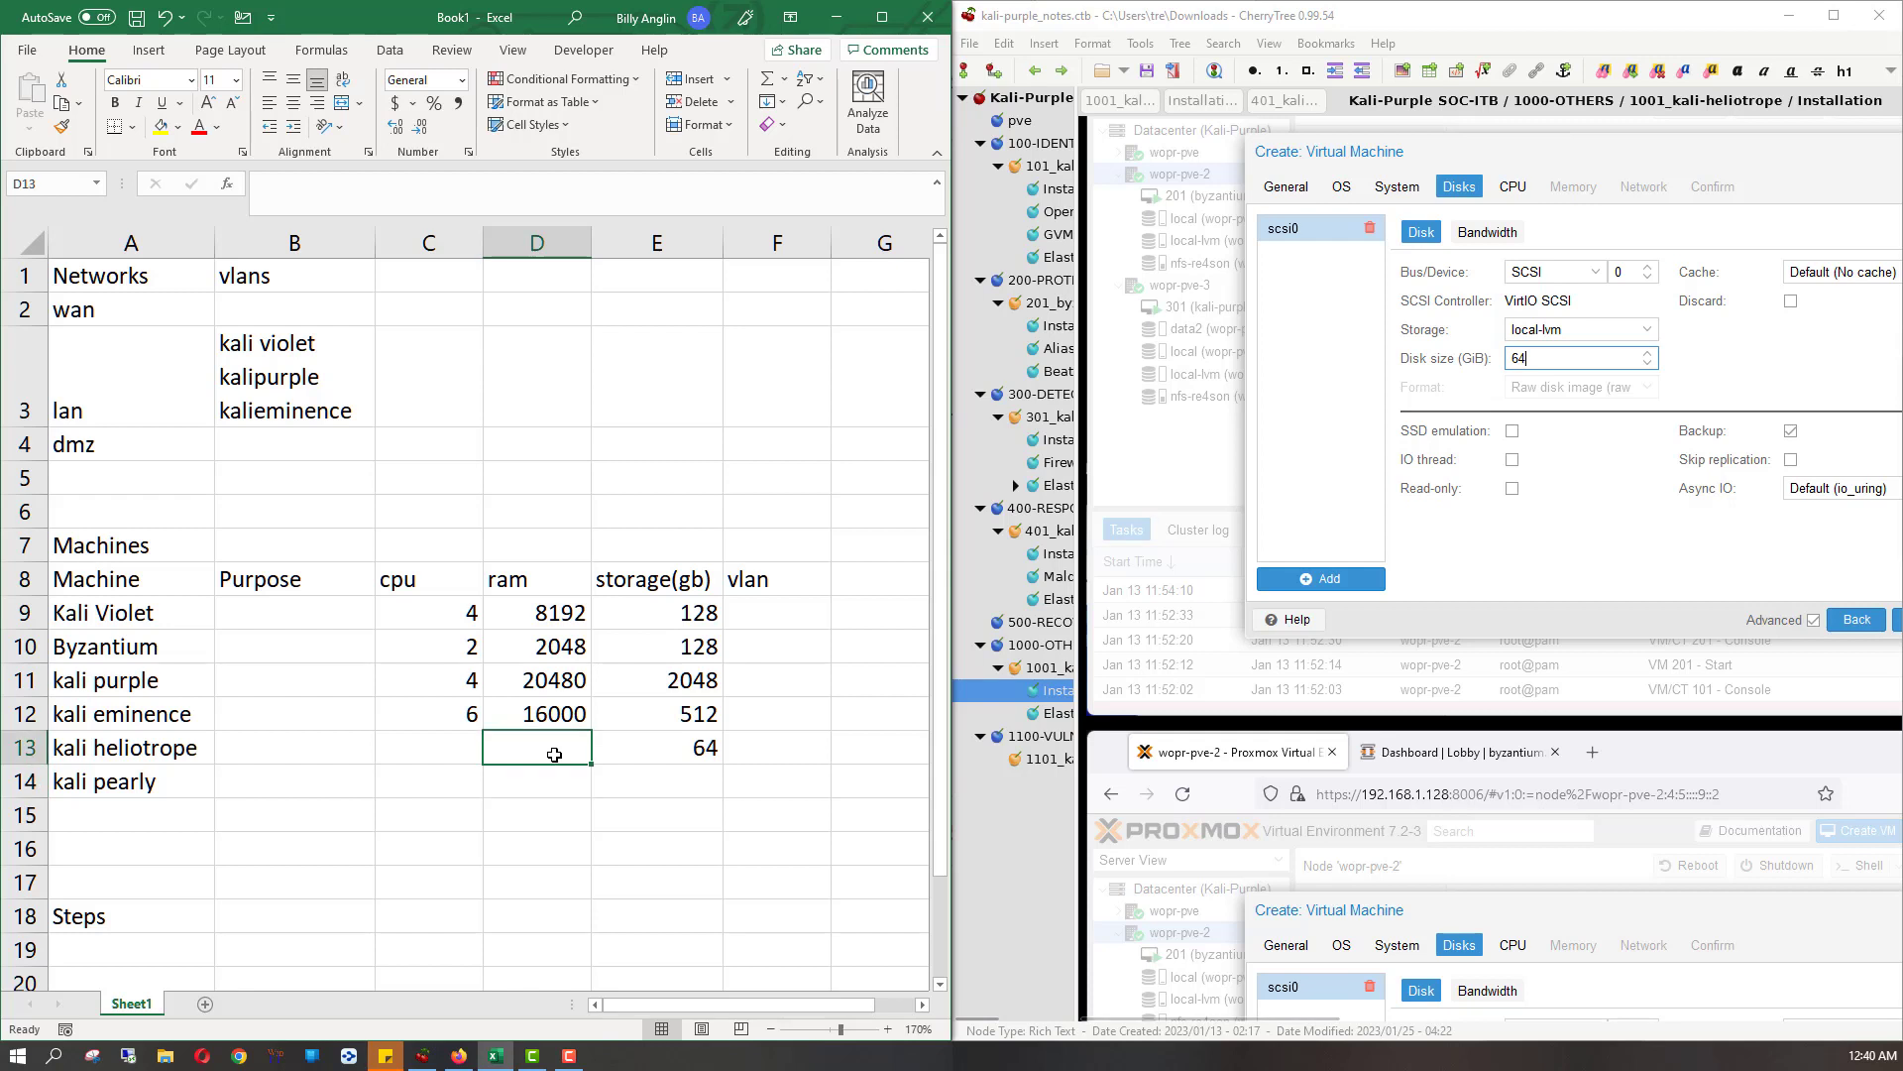
key("Right")
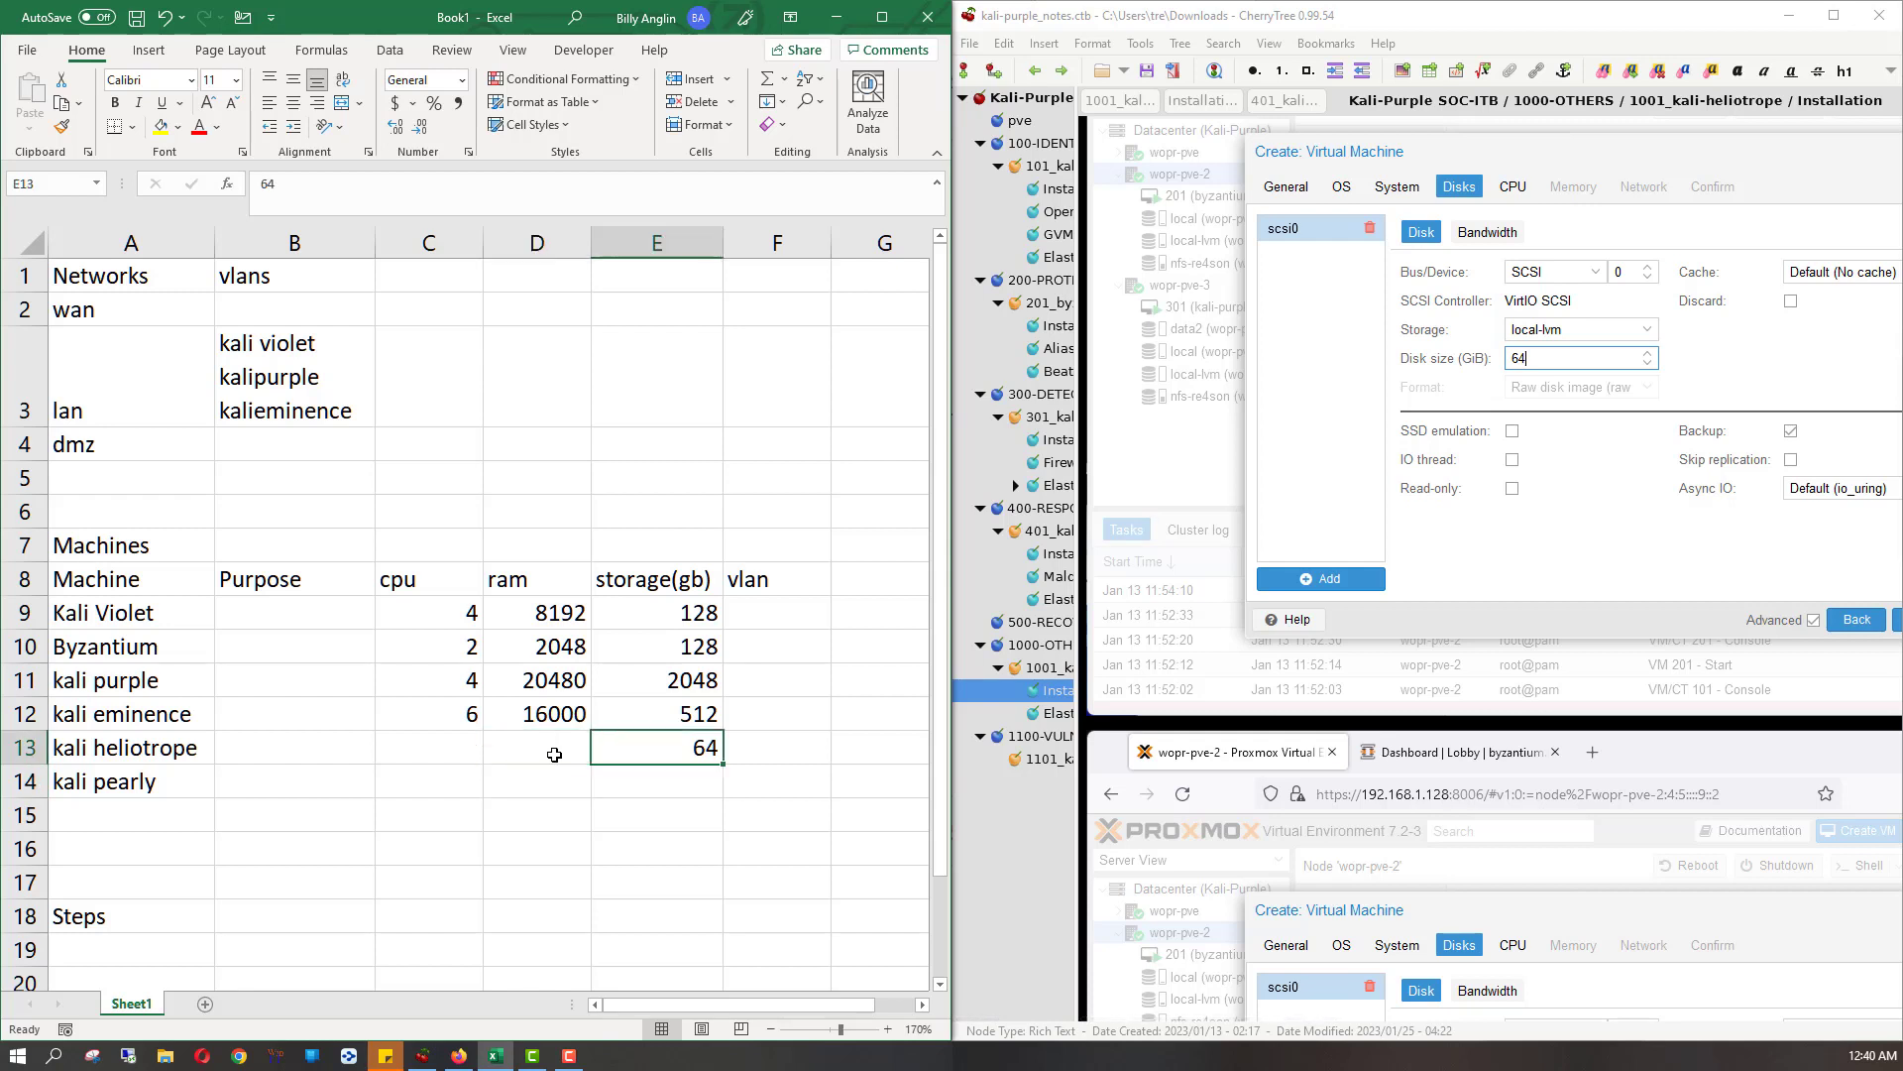
type("128")
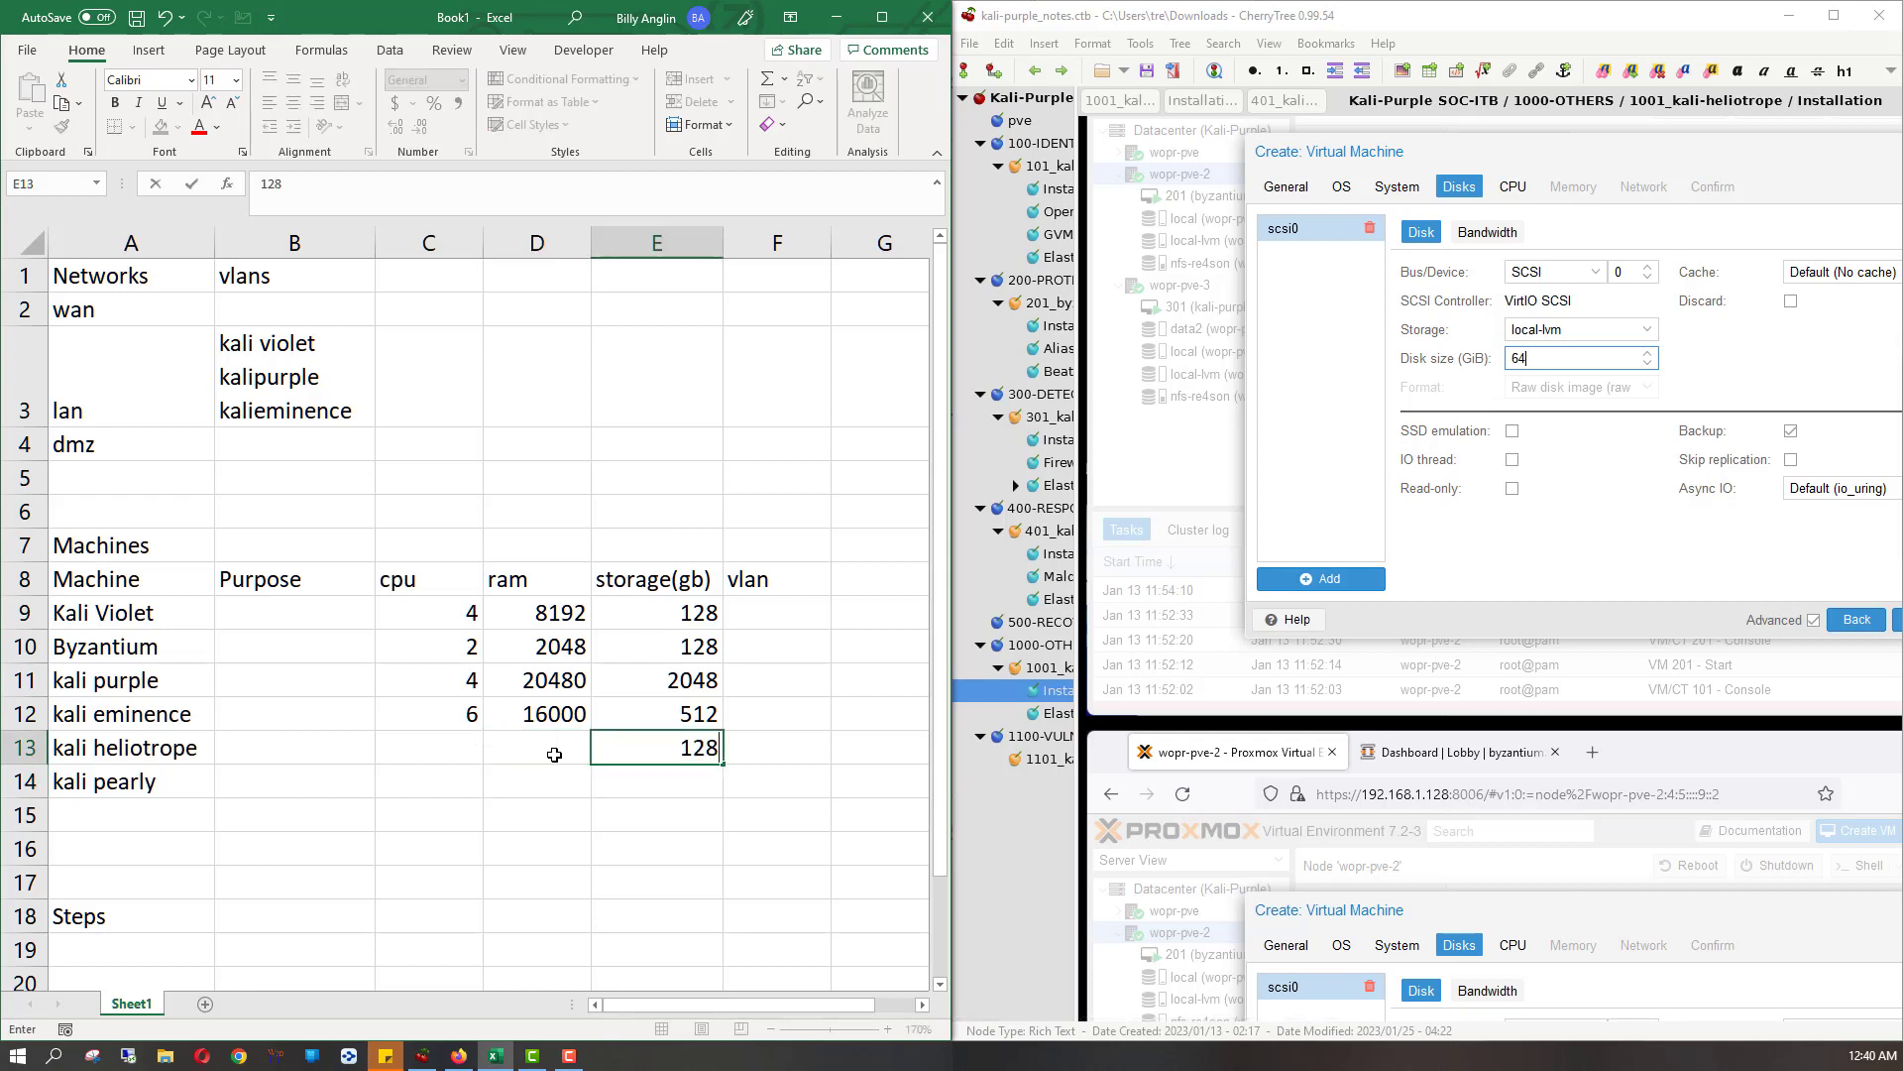
type("/")
key("BackSpace")
type("or 164")
key("Return")
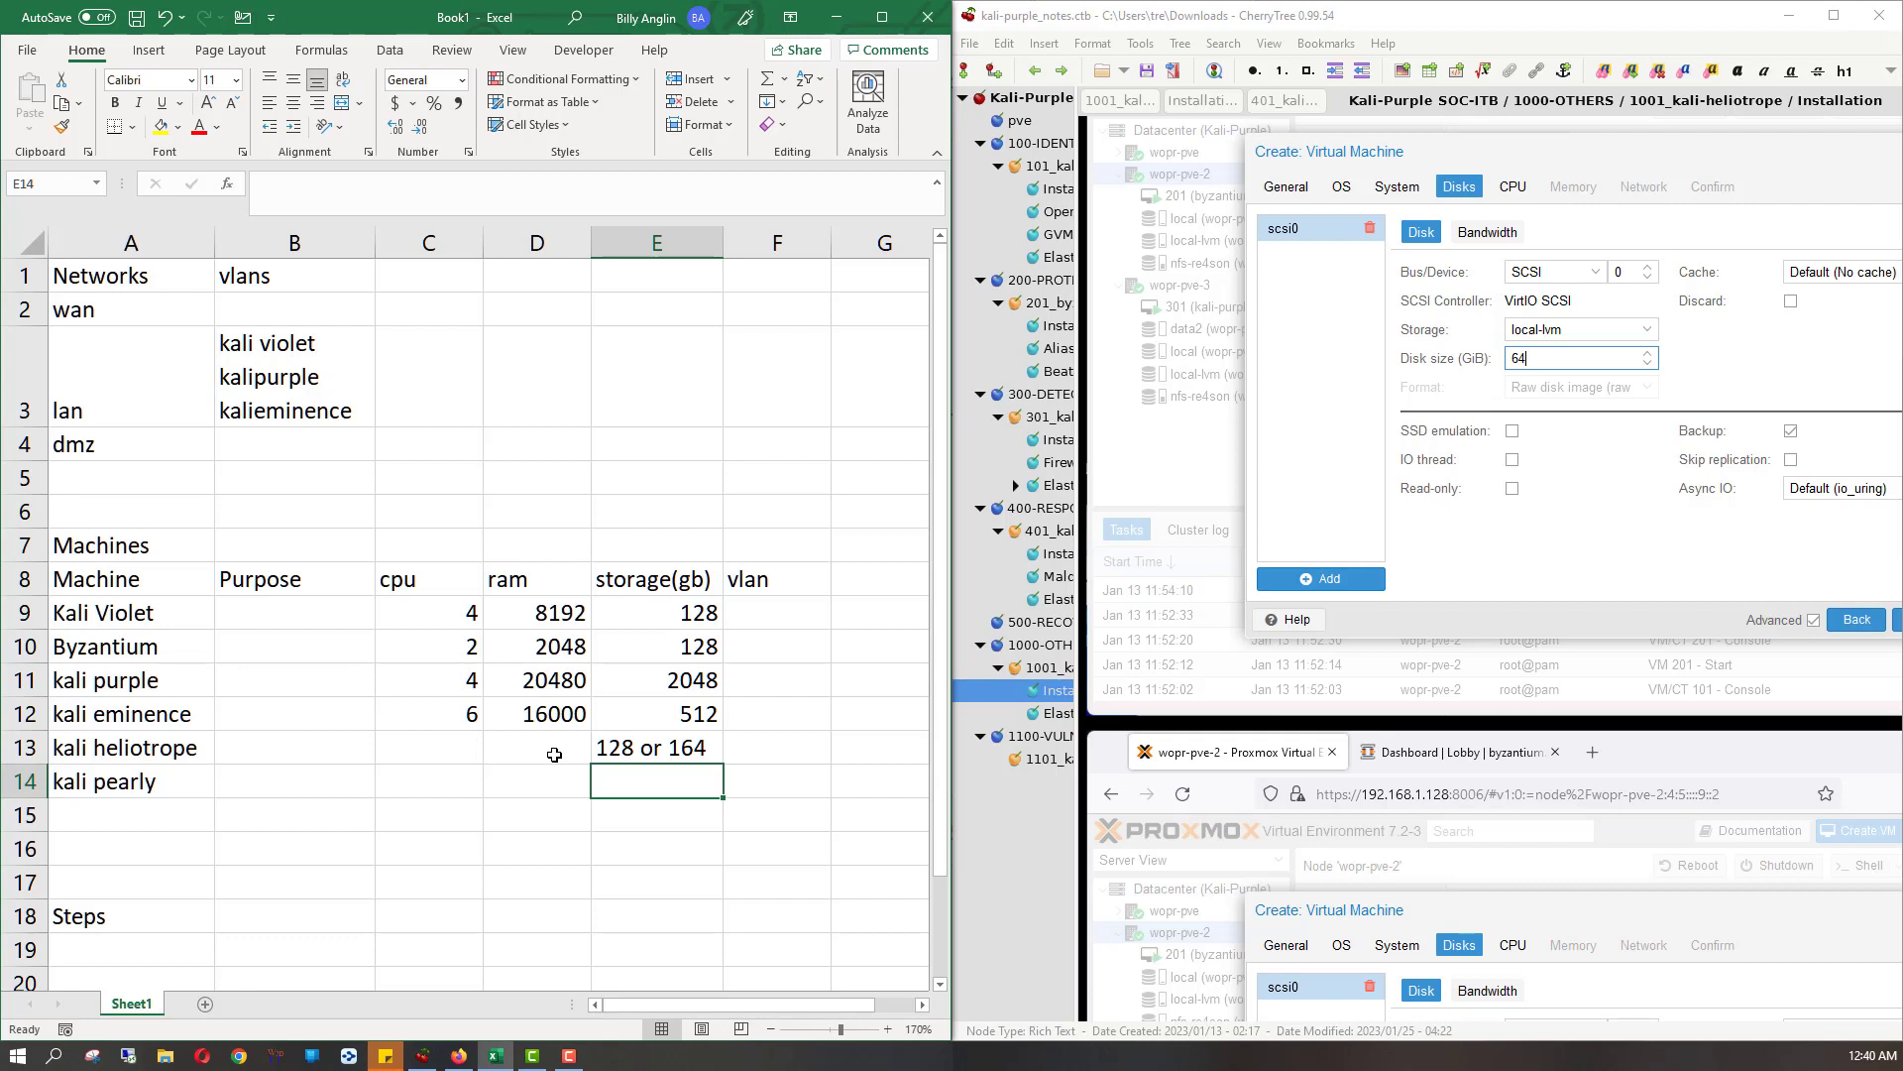
- Find the processor cores in the kali-heliotrope installation notes and enter 2 as its cpu in C13
key("Up")
key("Left")
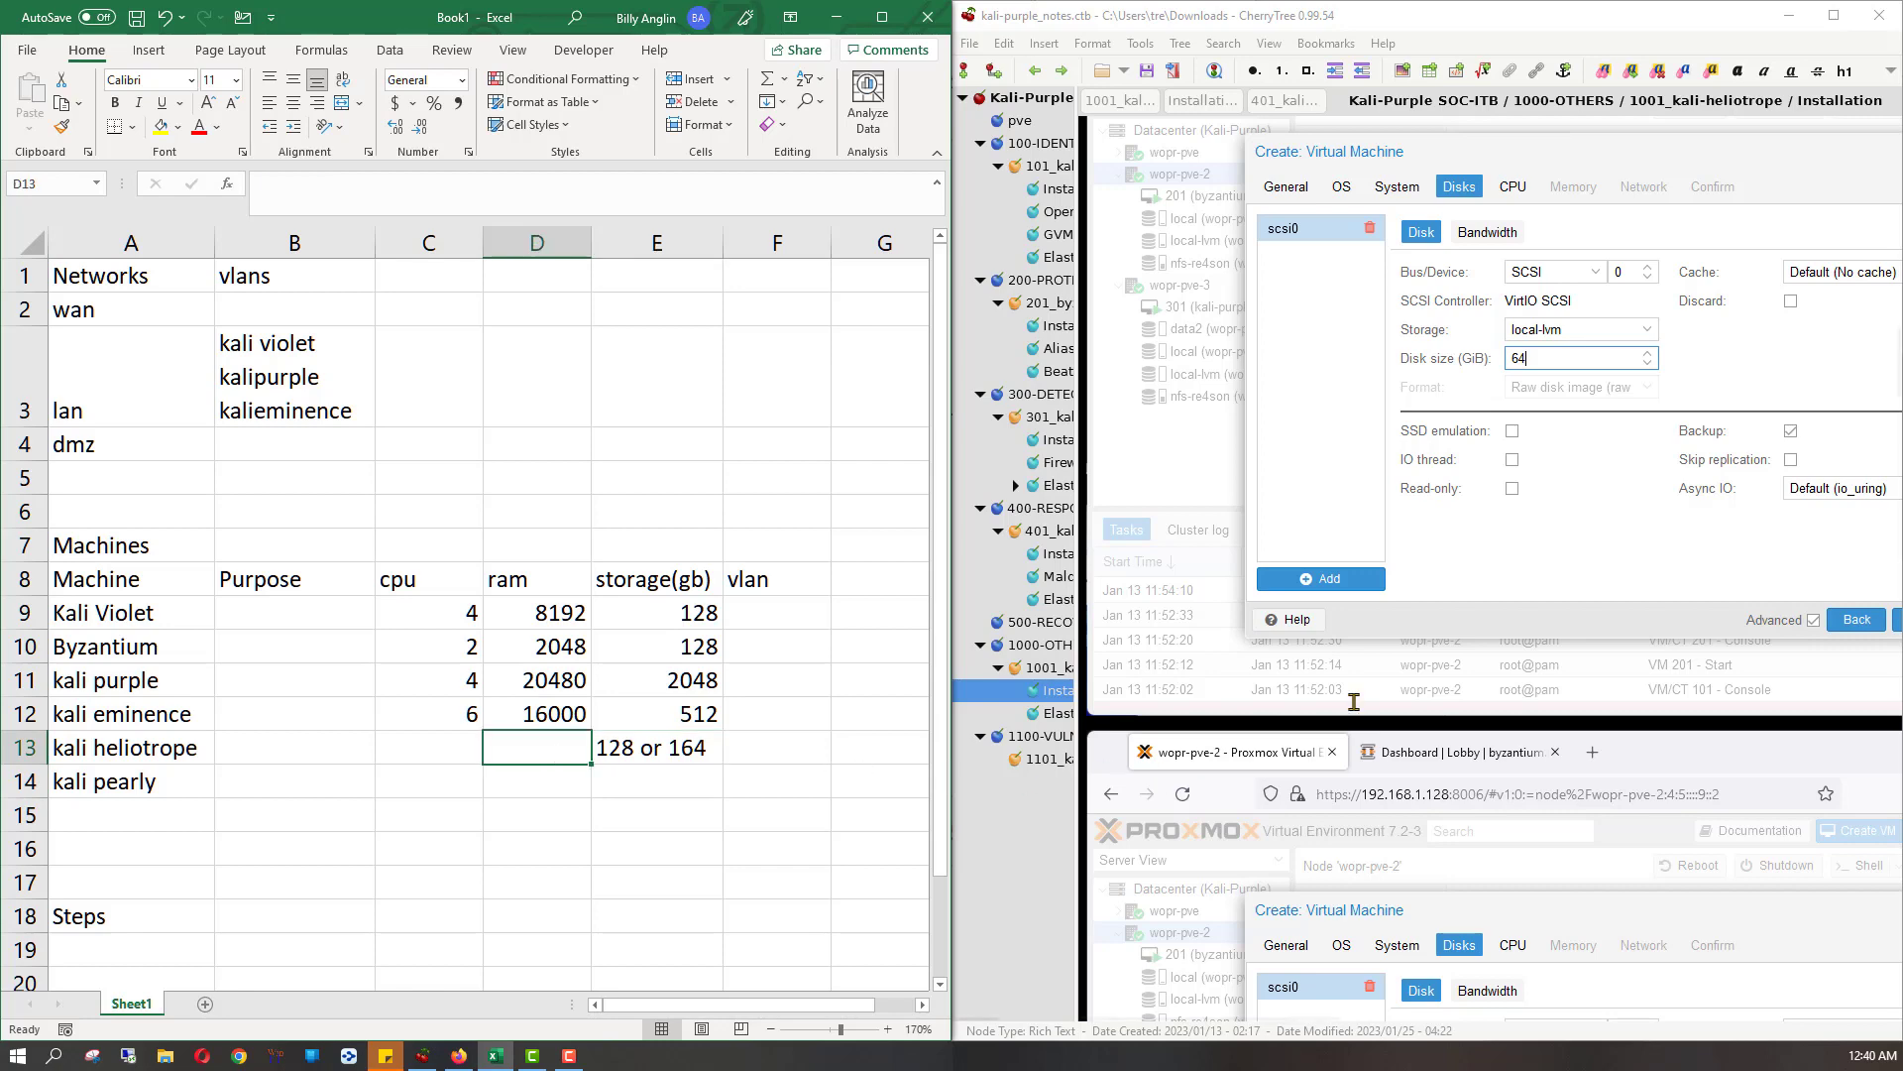
scroll(1584, 608, "down", 5)
scroll(1584, 608, "down", 7)
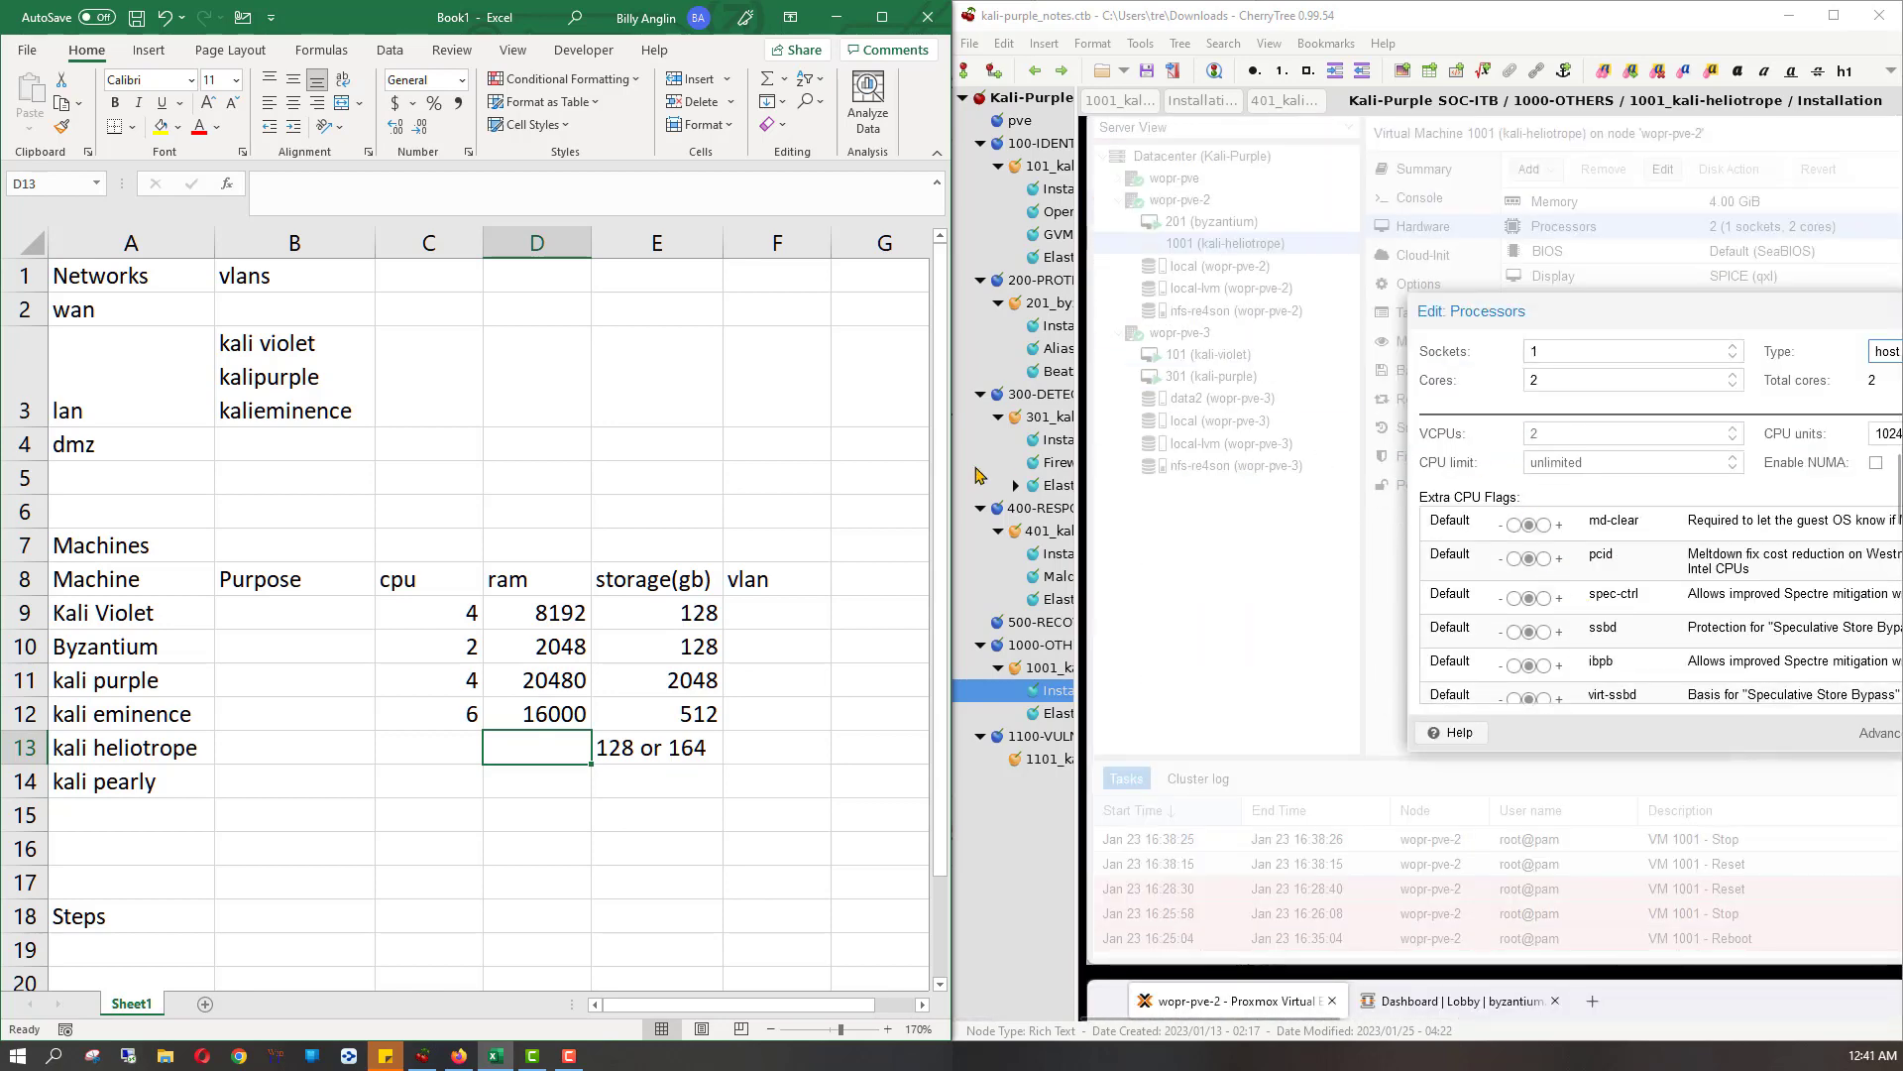
left_click(460, 751)
type("2")
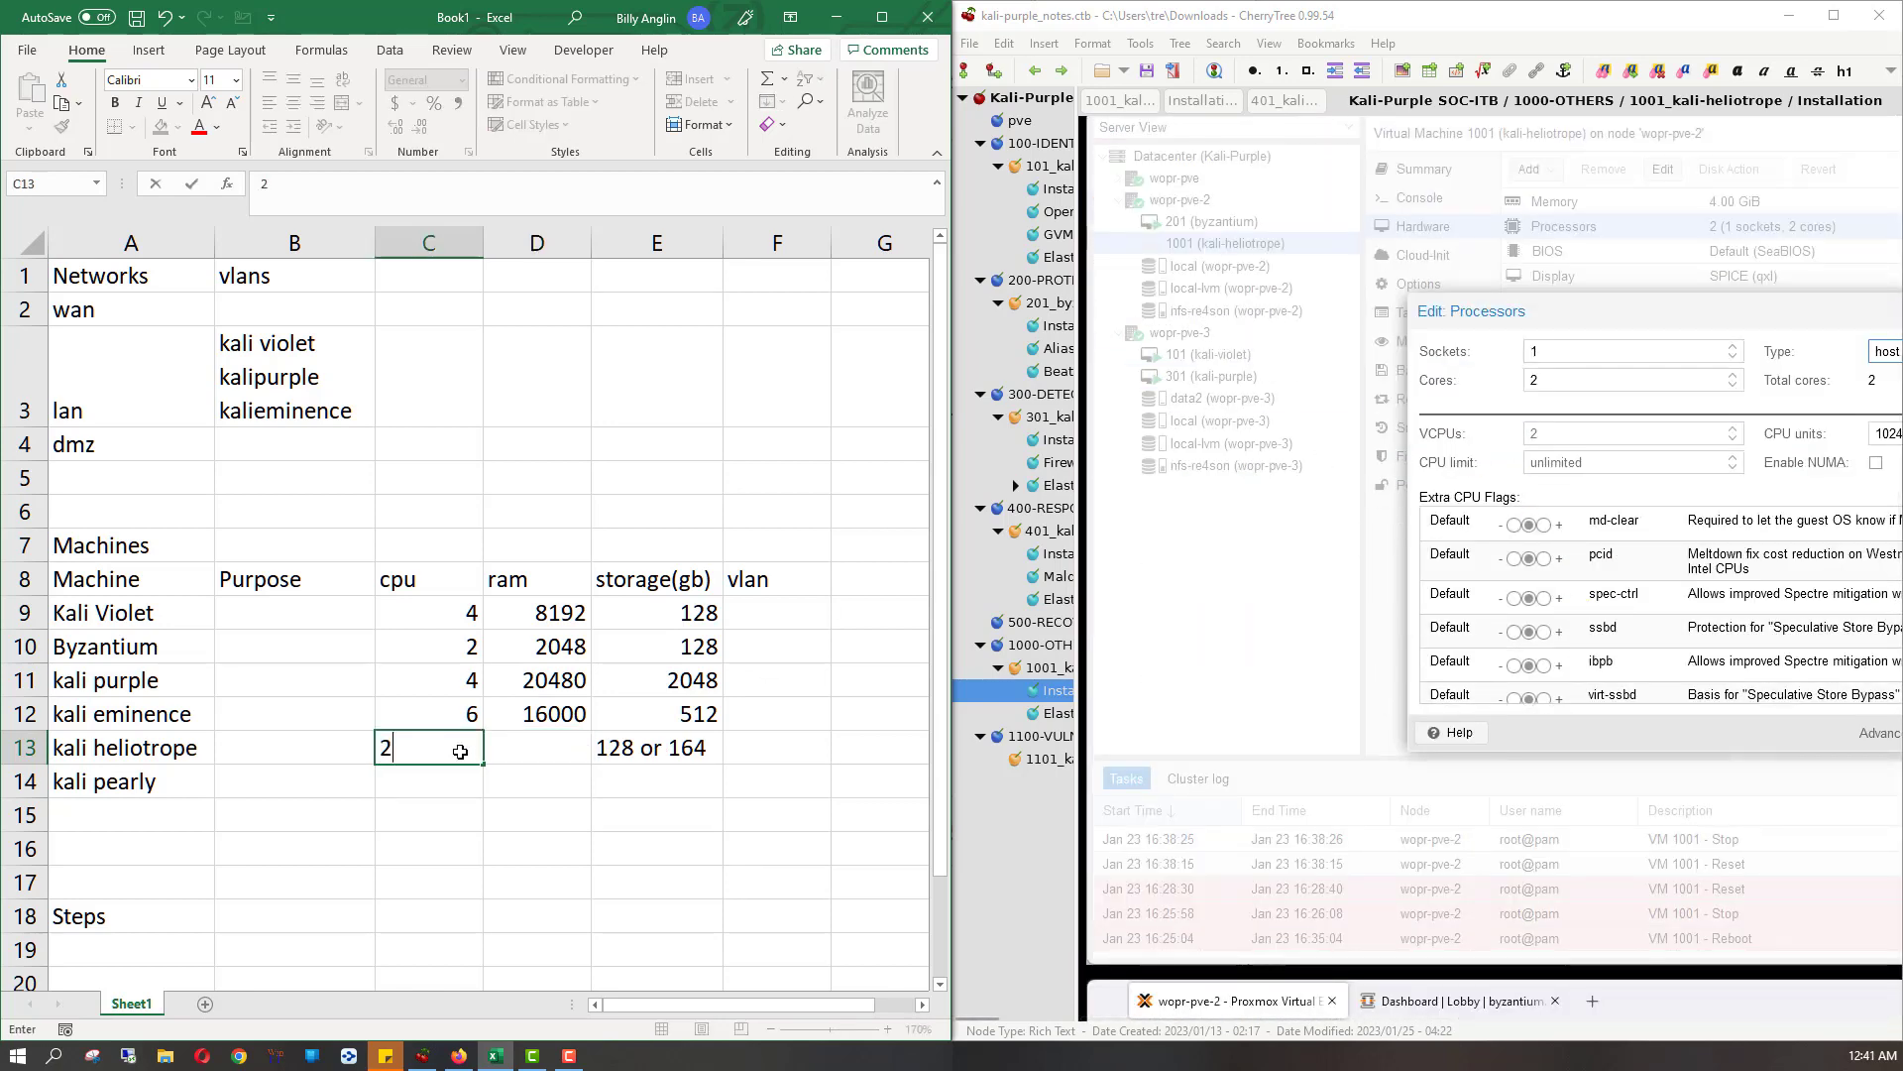
key("Tab")
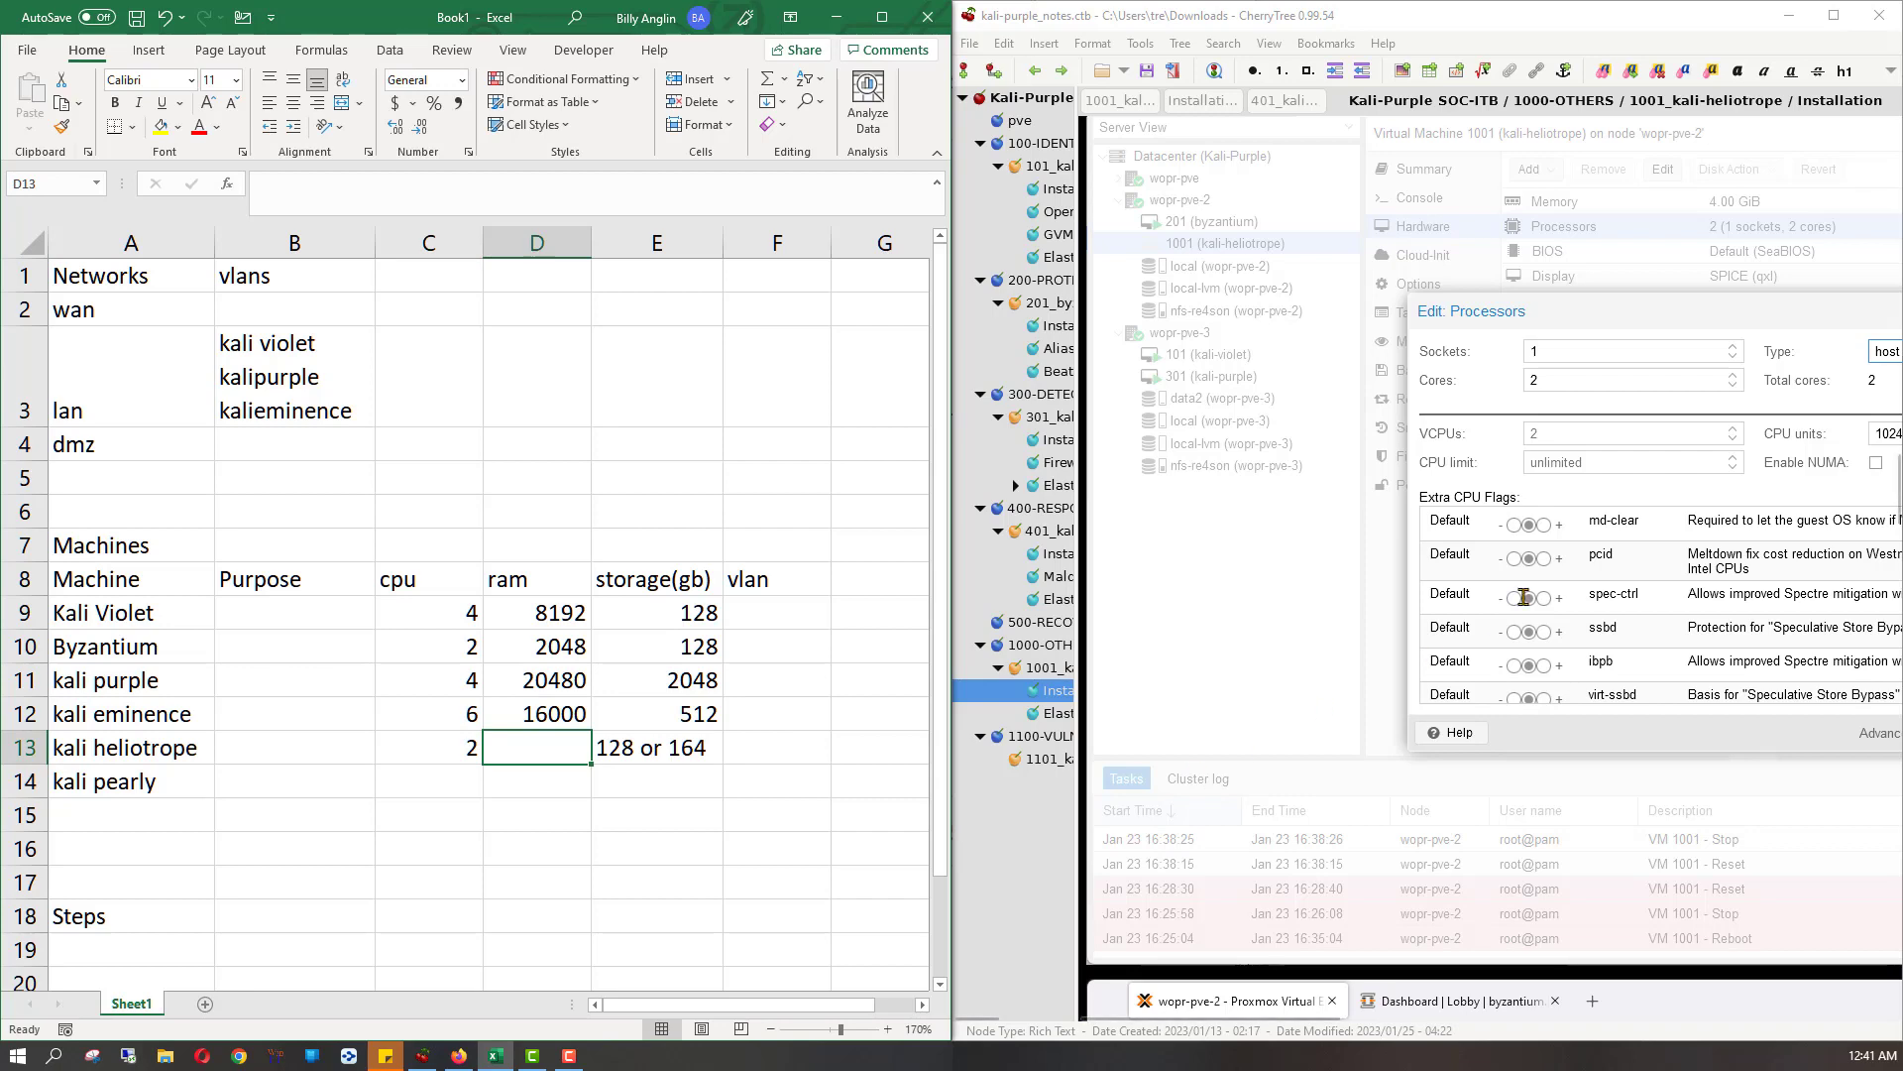
- Find the memory size in the kali-heliotrope installation notes and enter 4096 as its ram in D13
scroll(1460, 590, "down", 8)
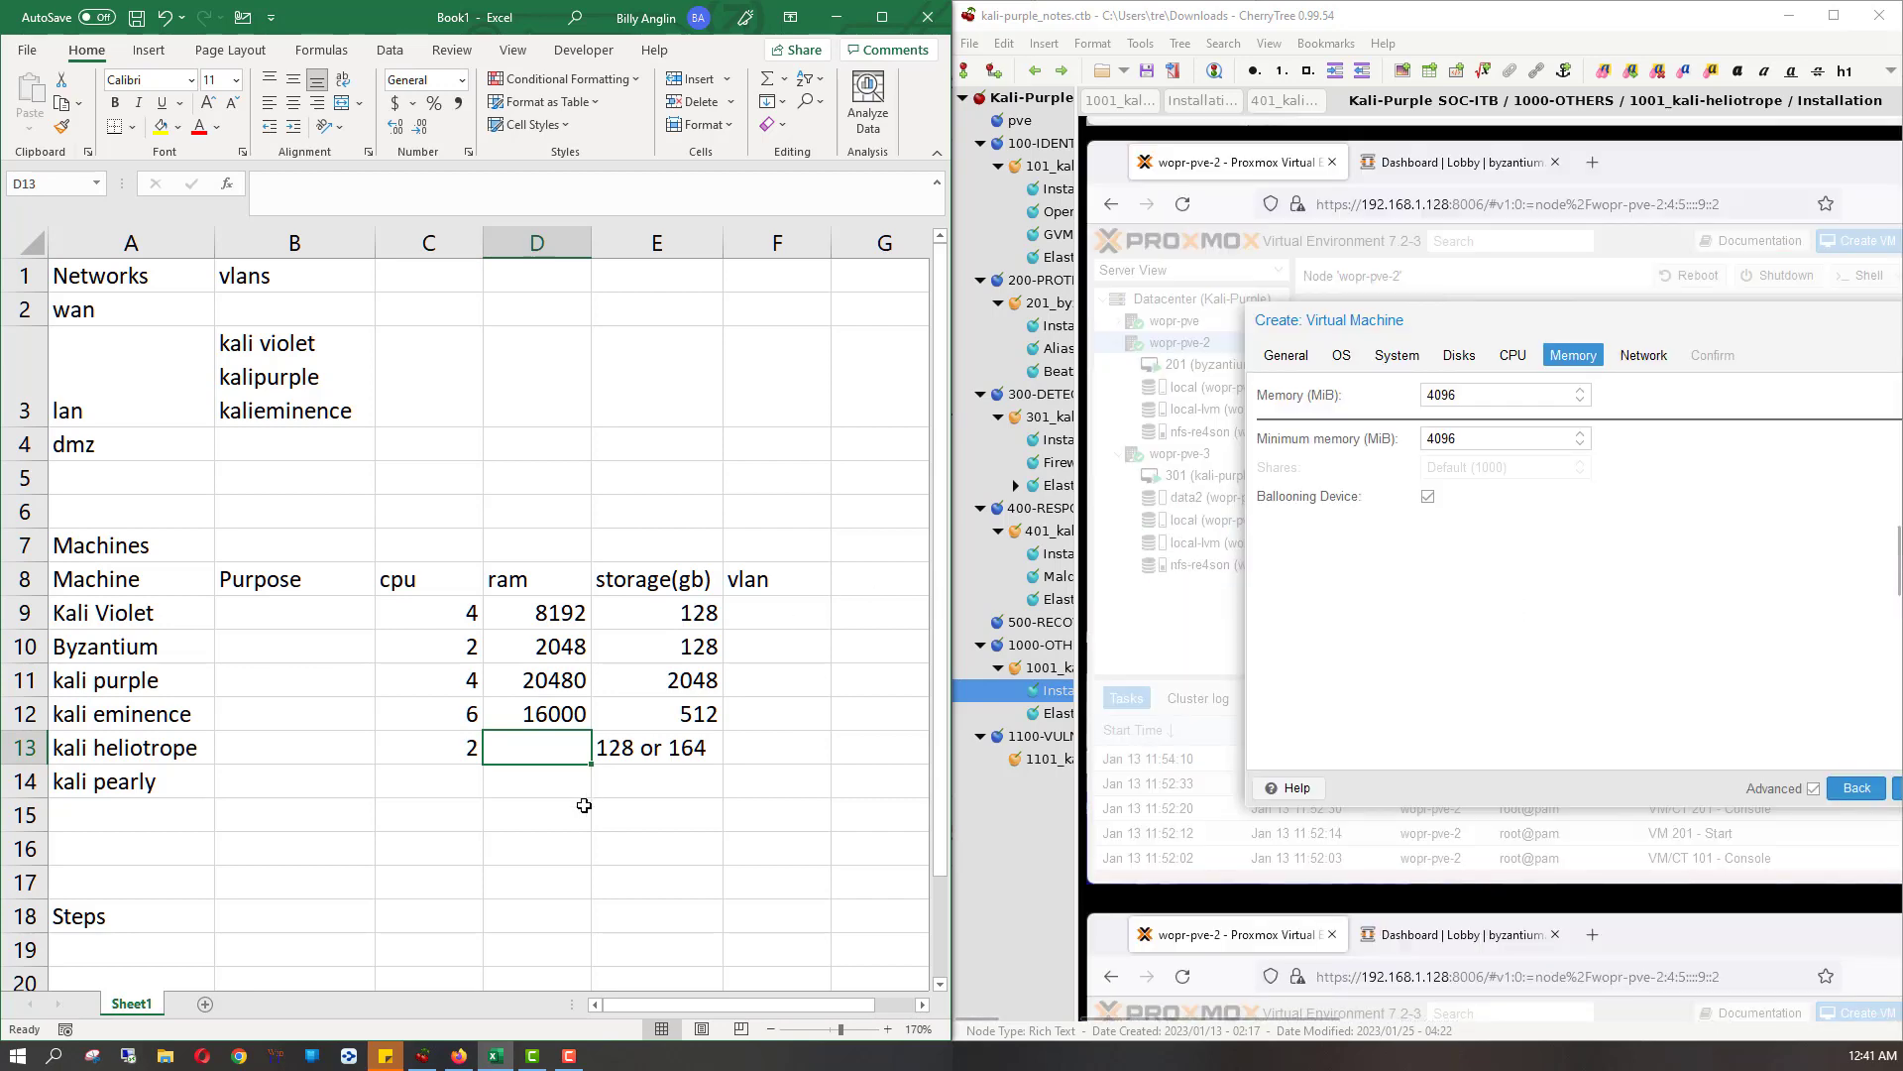
type("4")
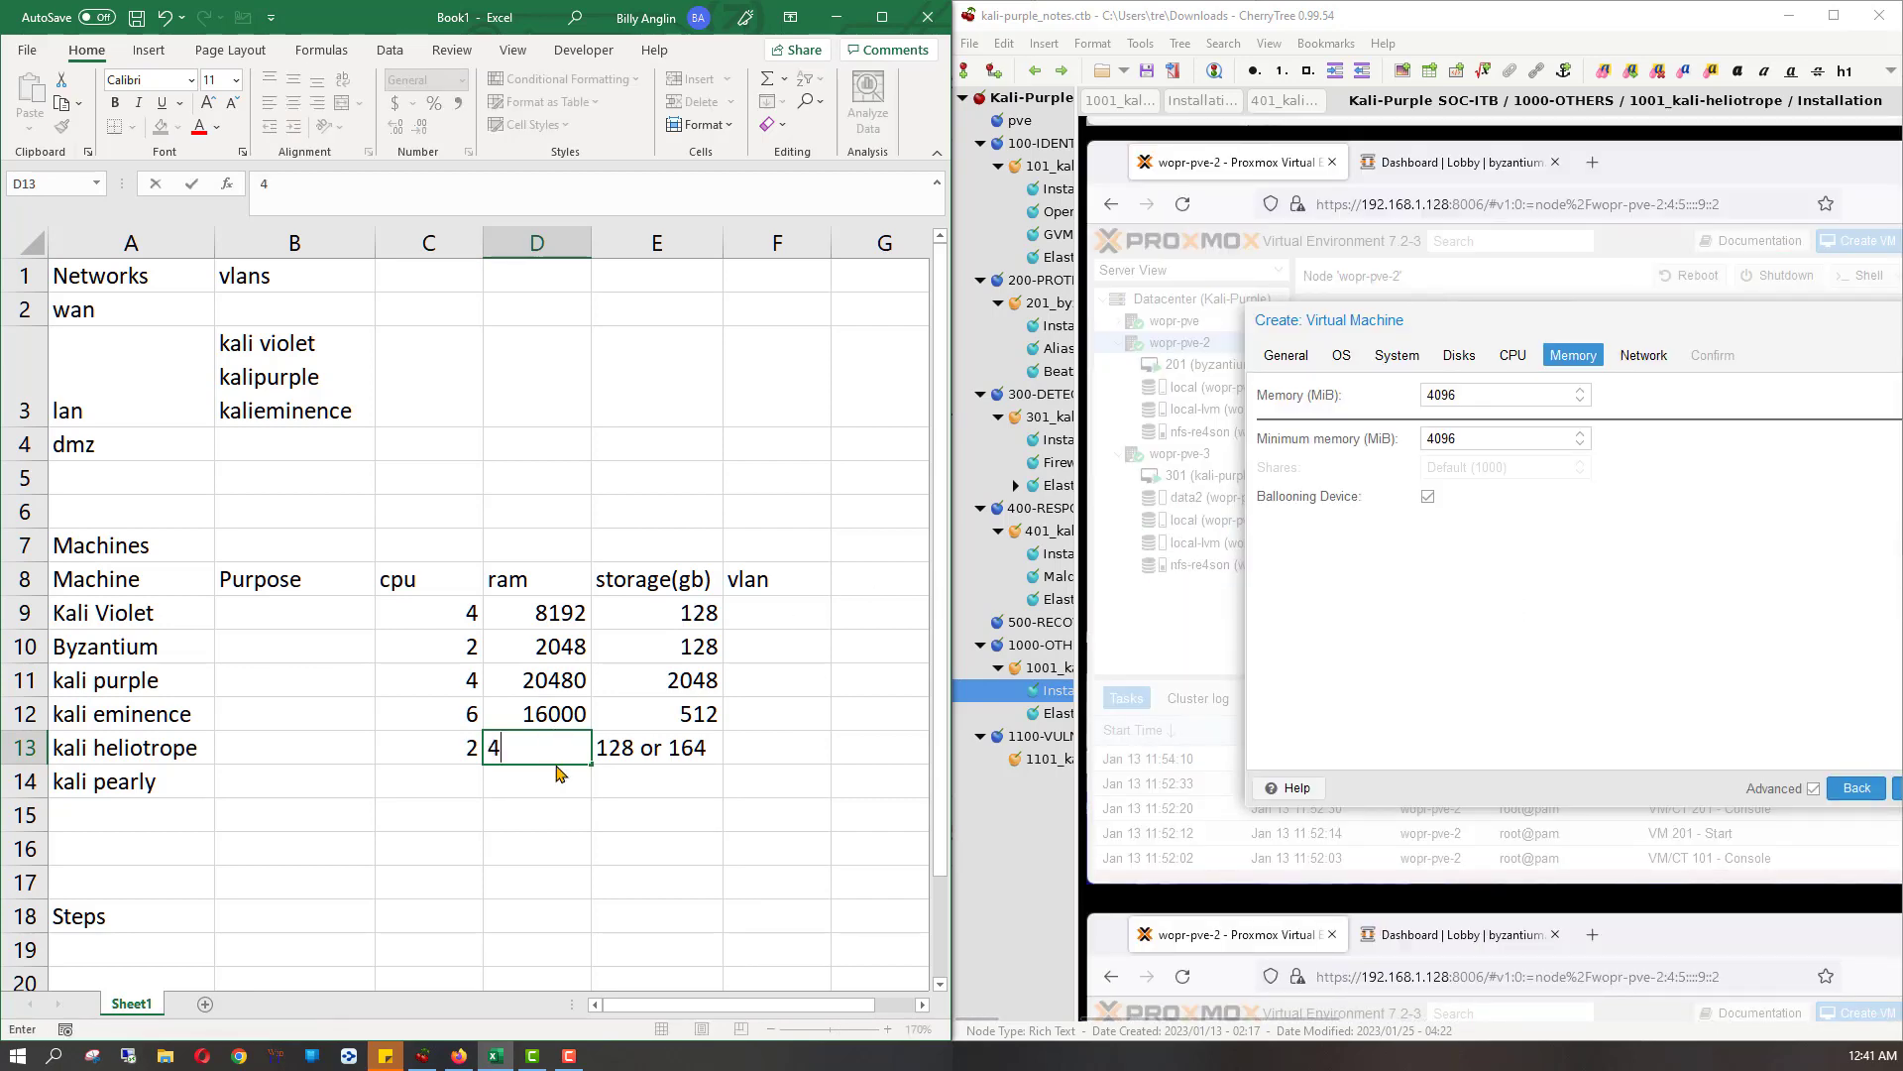
type("096")
key("Return")
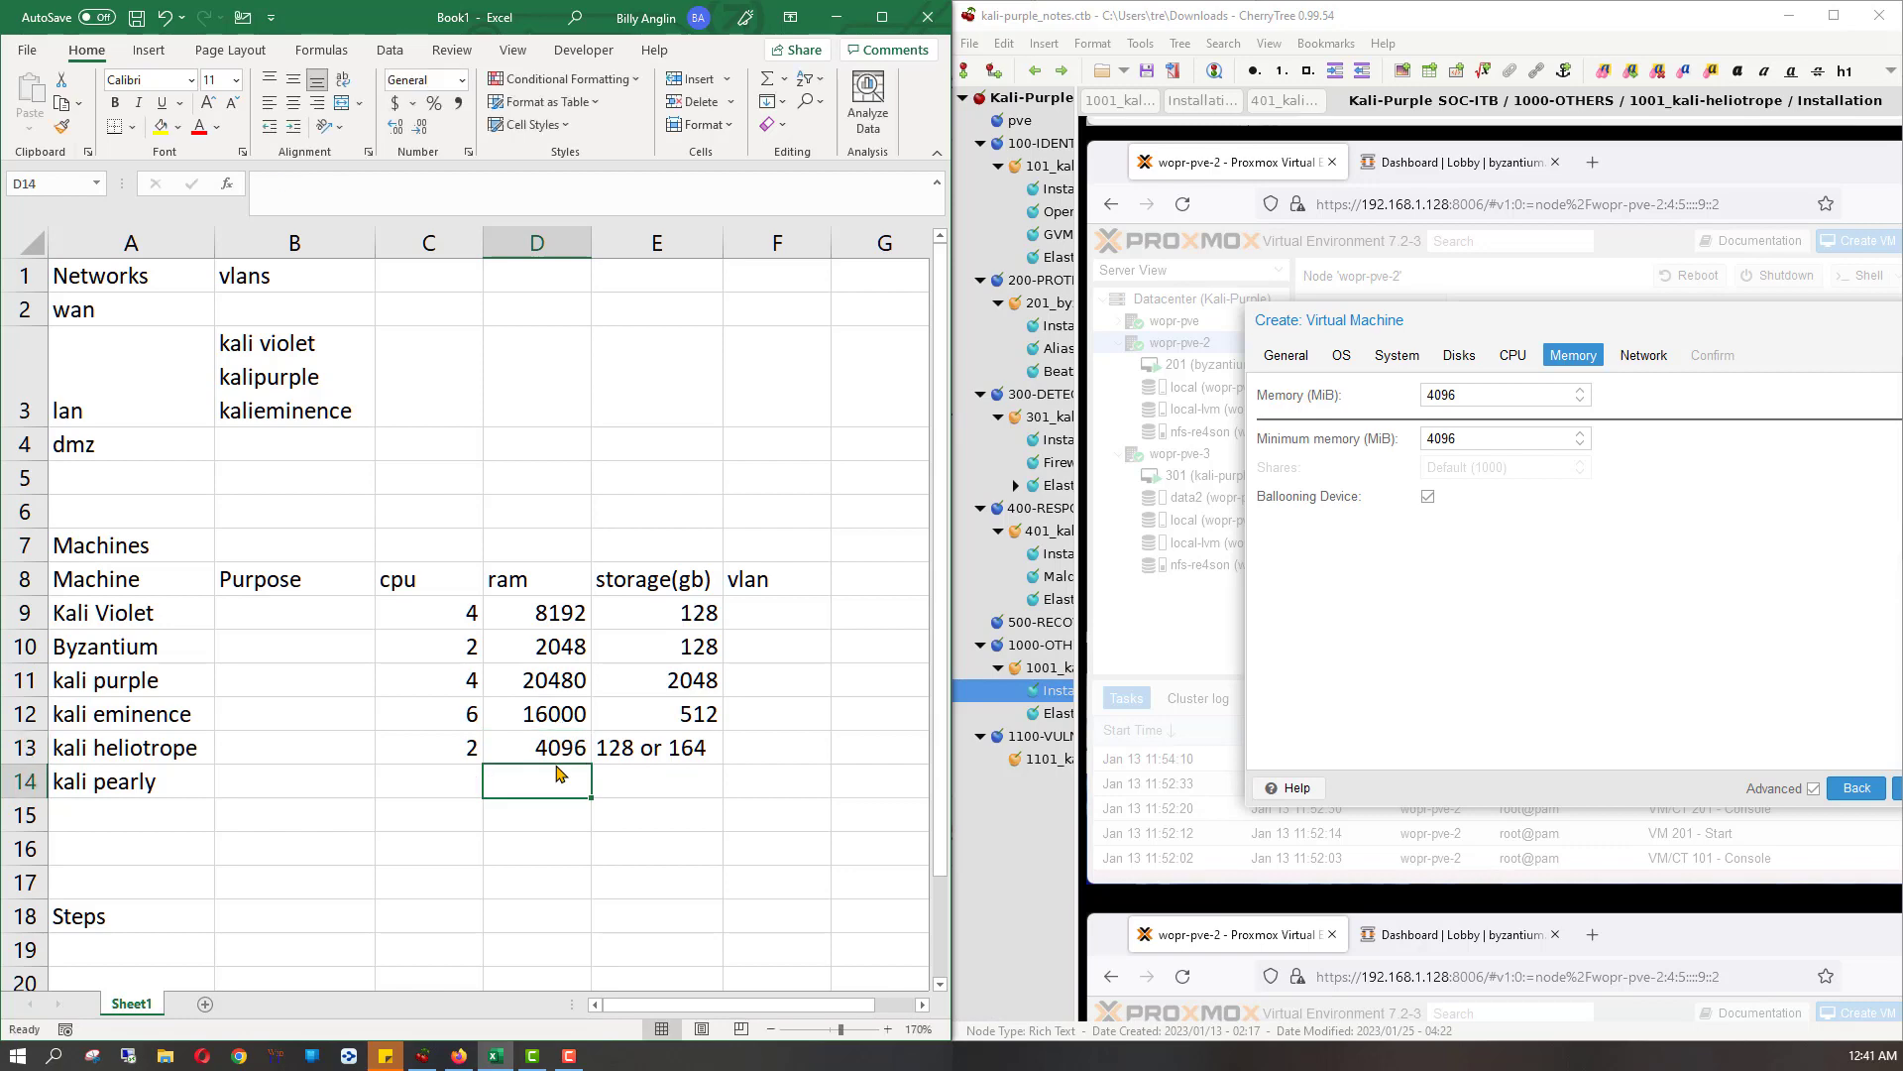
- Review the memory and confirmation screenshots in the kali-heliotrope installation notes to check the virtual machine's specifications
key("Right")
left_click(559, 772)
scroll(1396, 659, "down", 5)
scroll(1396, 659, "down", 10)
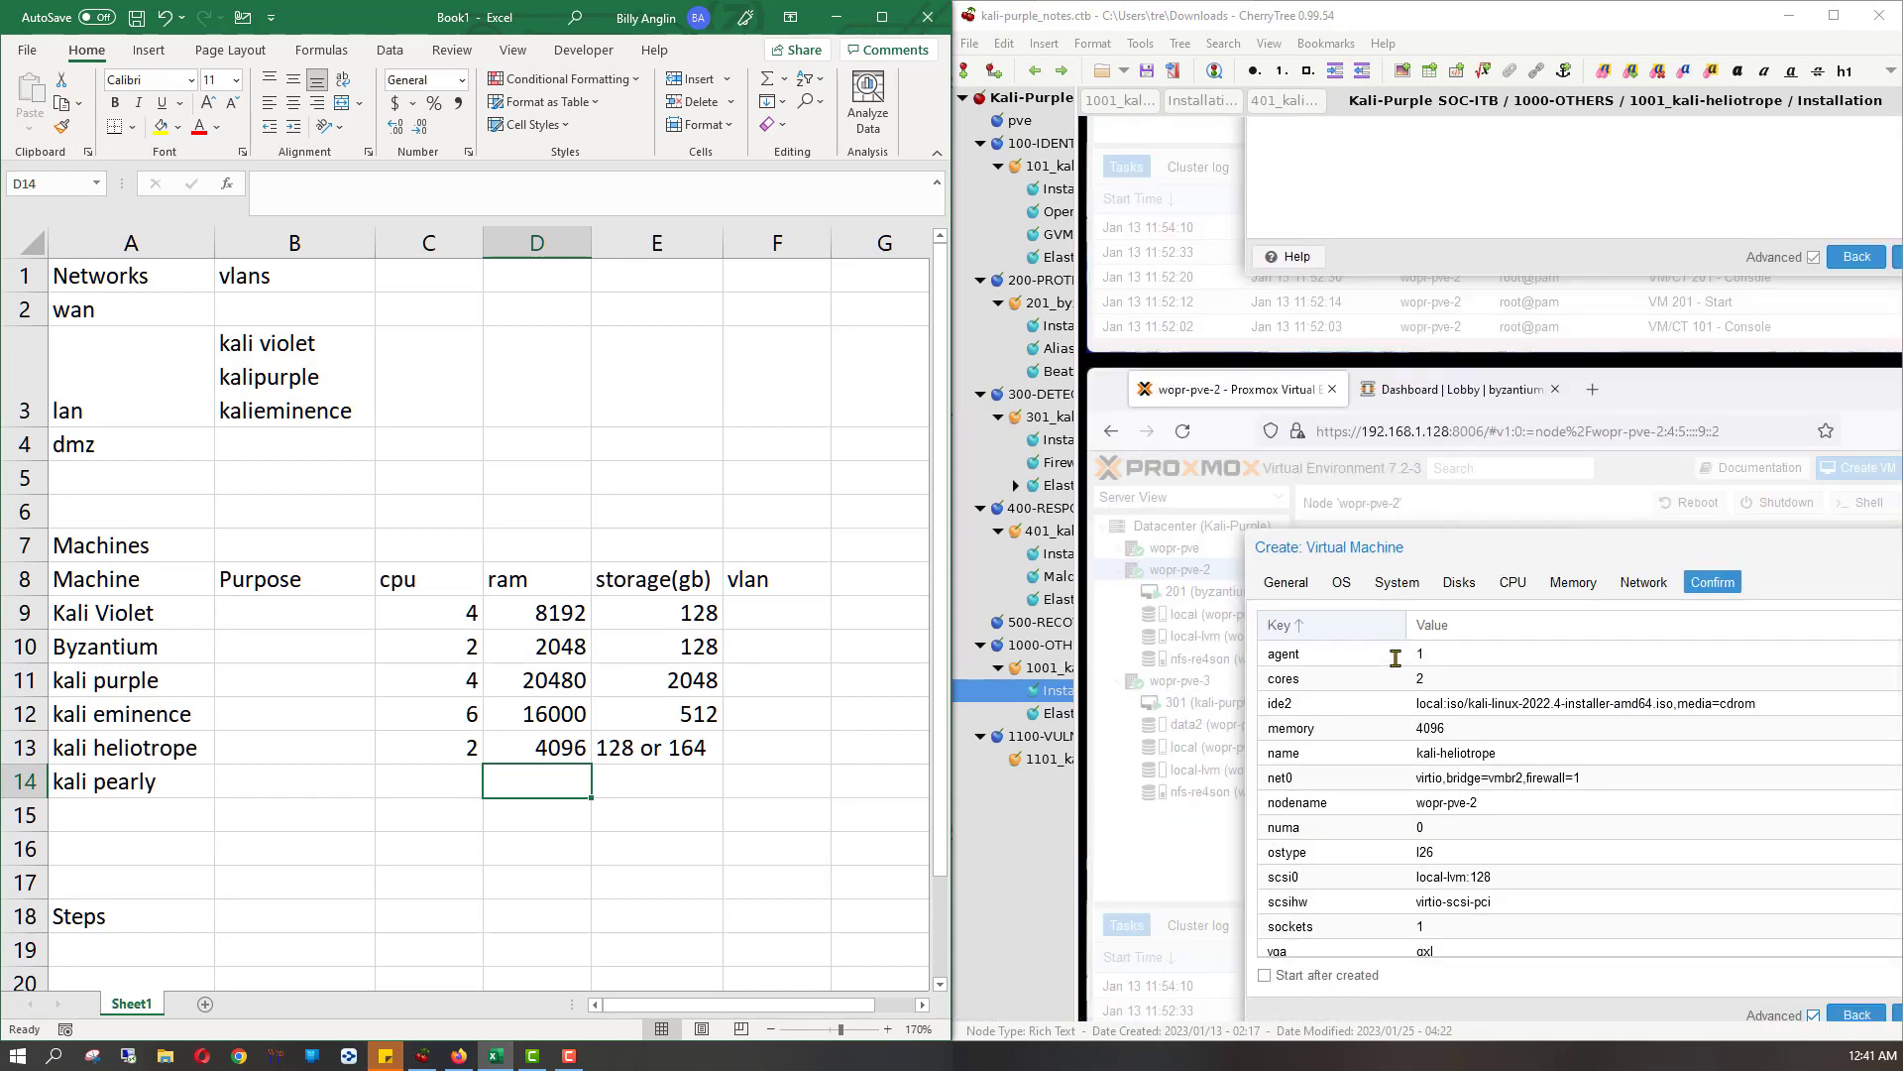
scroll(1395, 659, "up", 6)
scroll(1395, 660, "down", 6)
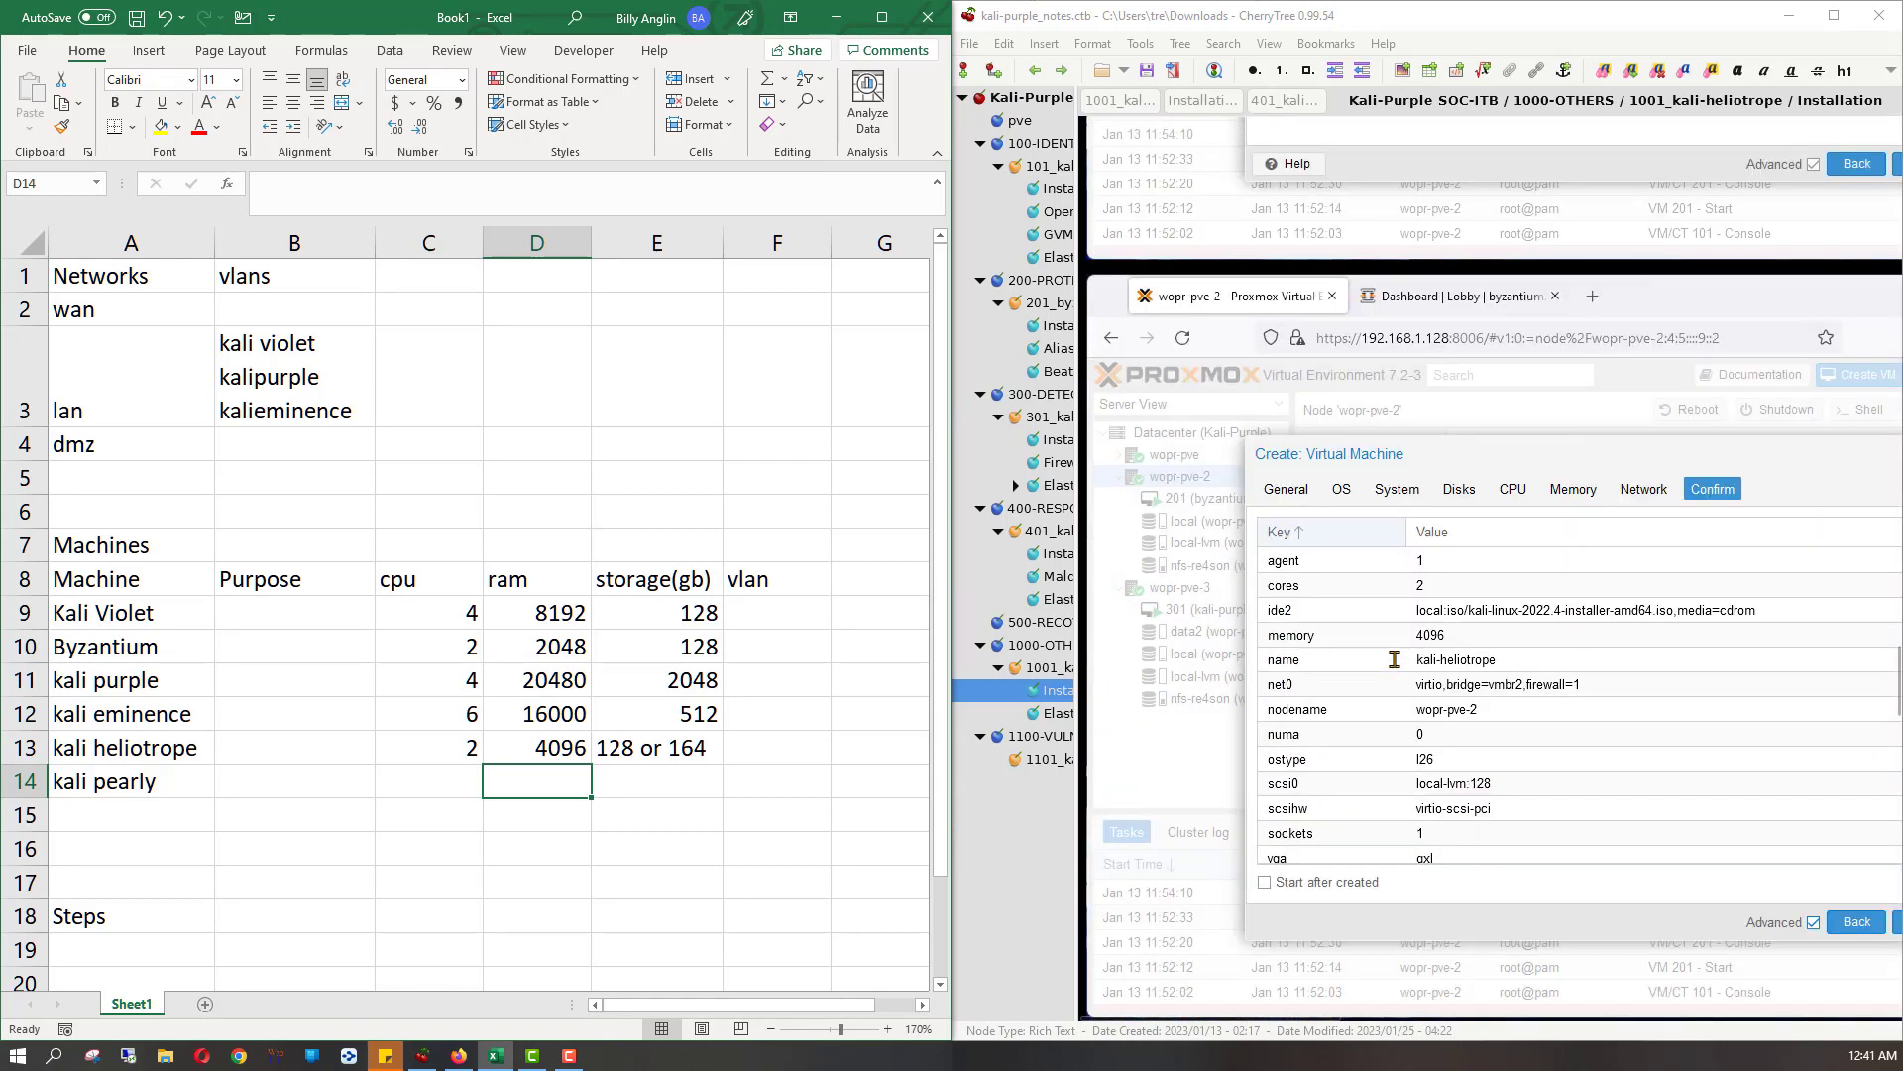
scroll(1396, 659, "up", 15)
scroll(1393, 659, "up", 1)
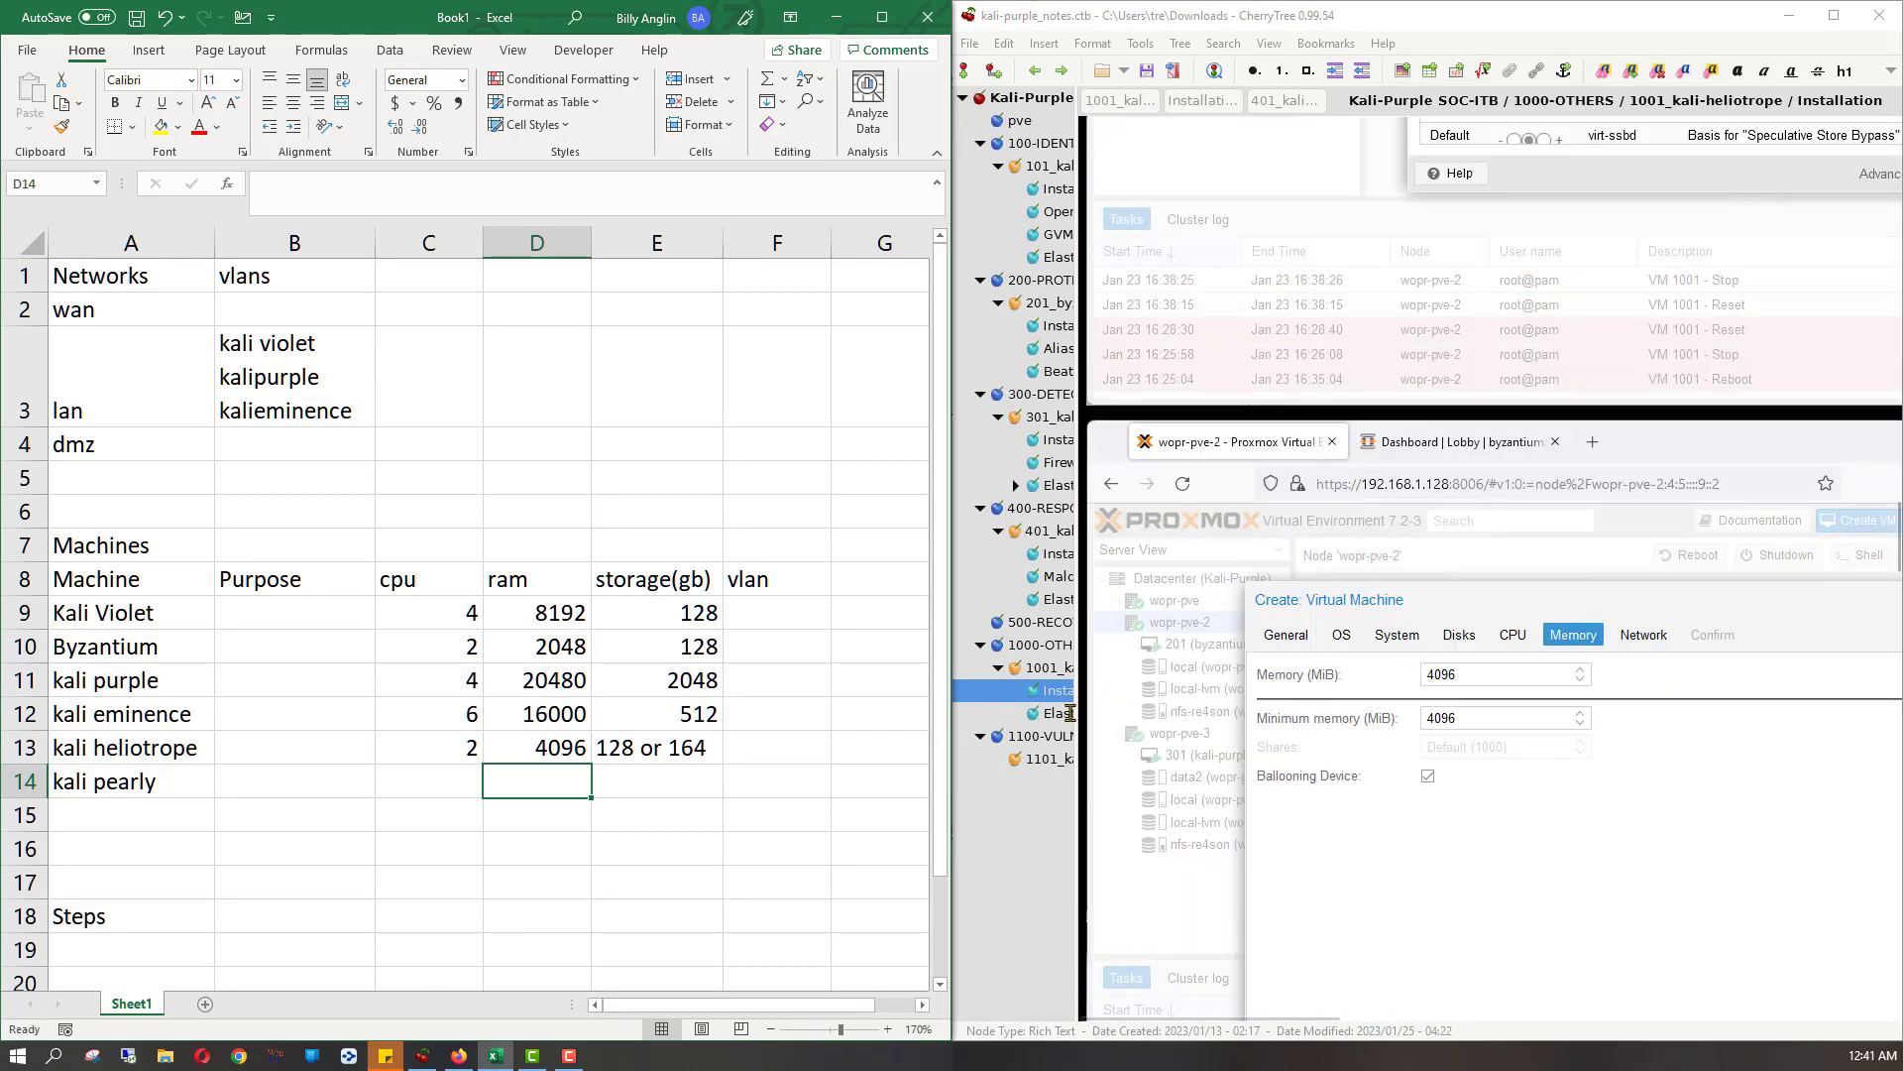
- Open the 1101_kali-pearly notes and widen the node tree to show the full node names
left_click(1031, 762)
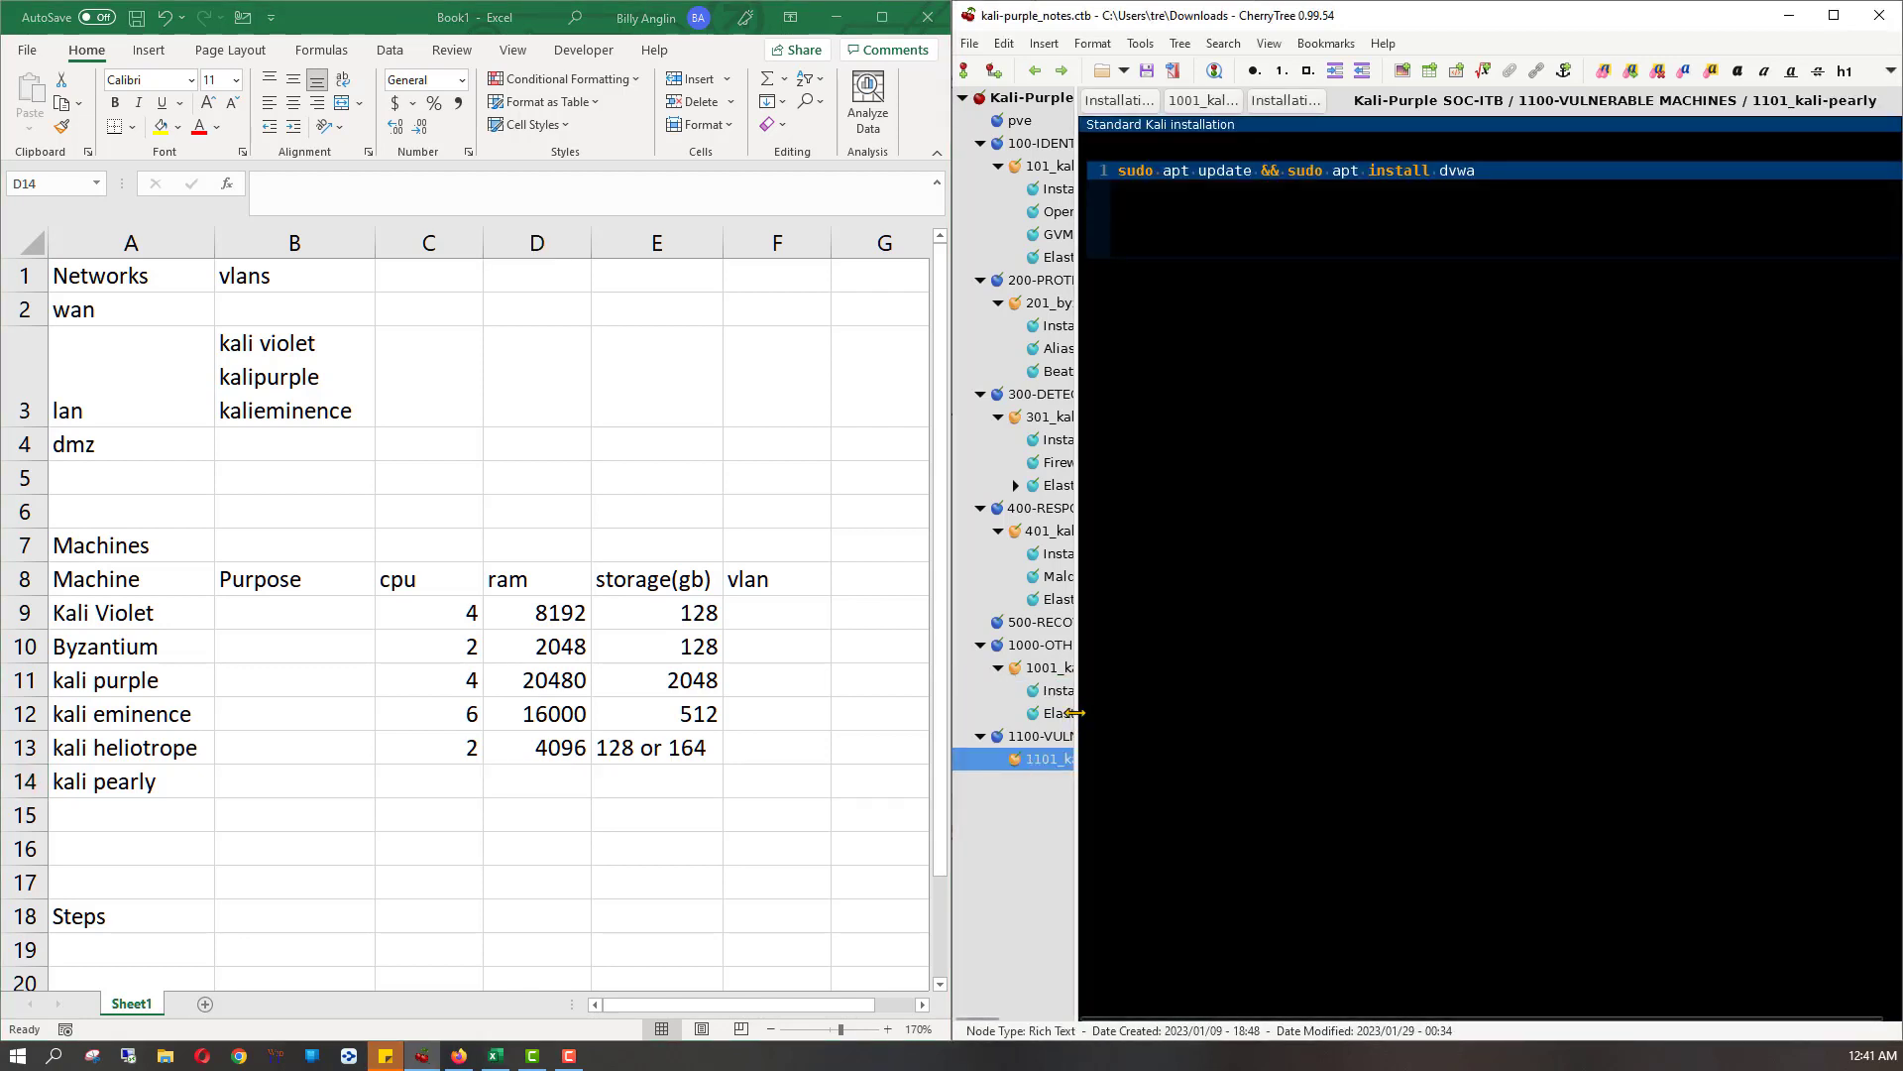
left_click_drag(1075, 712, 1188, 692)
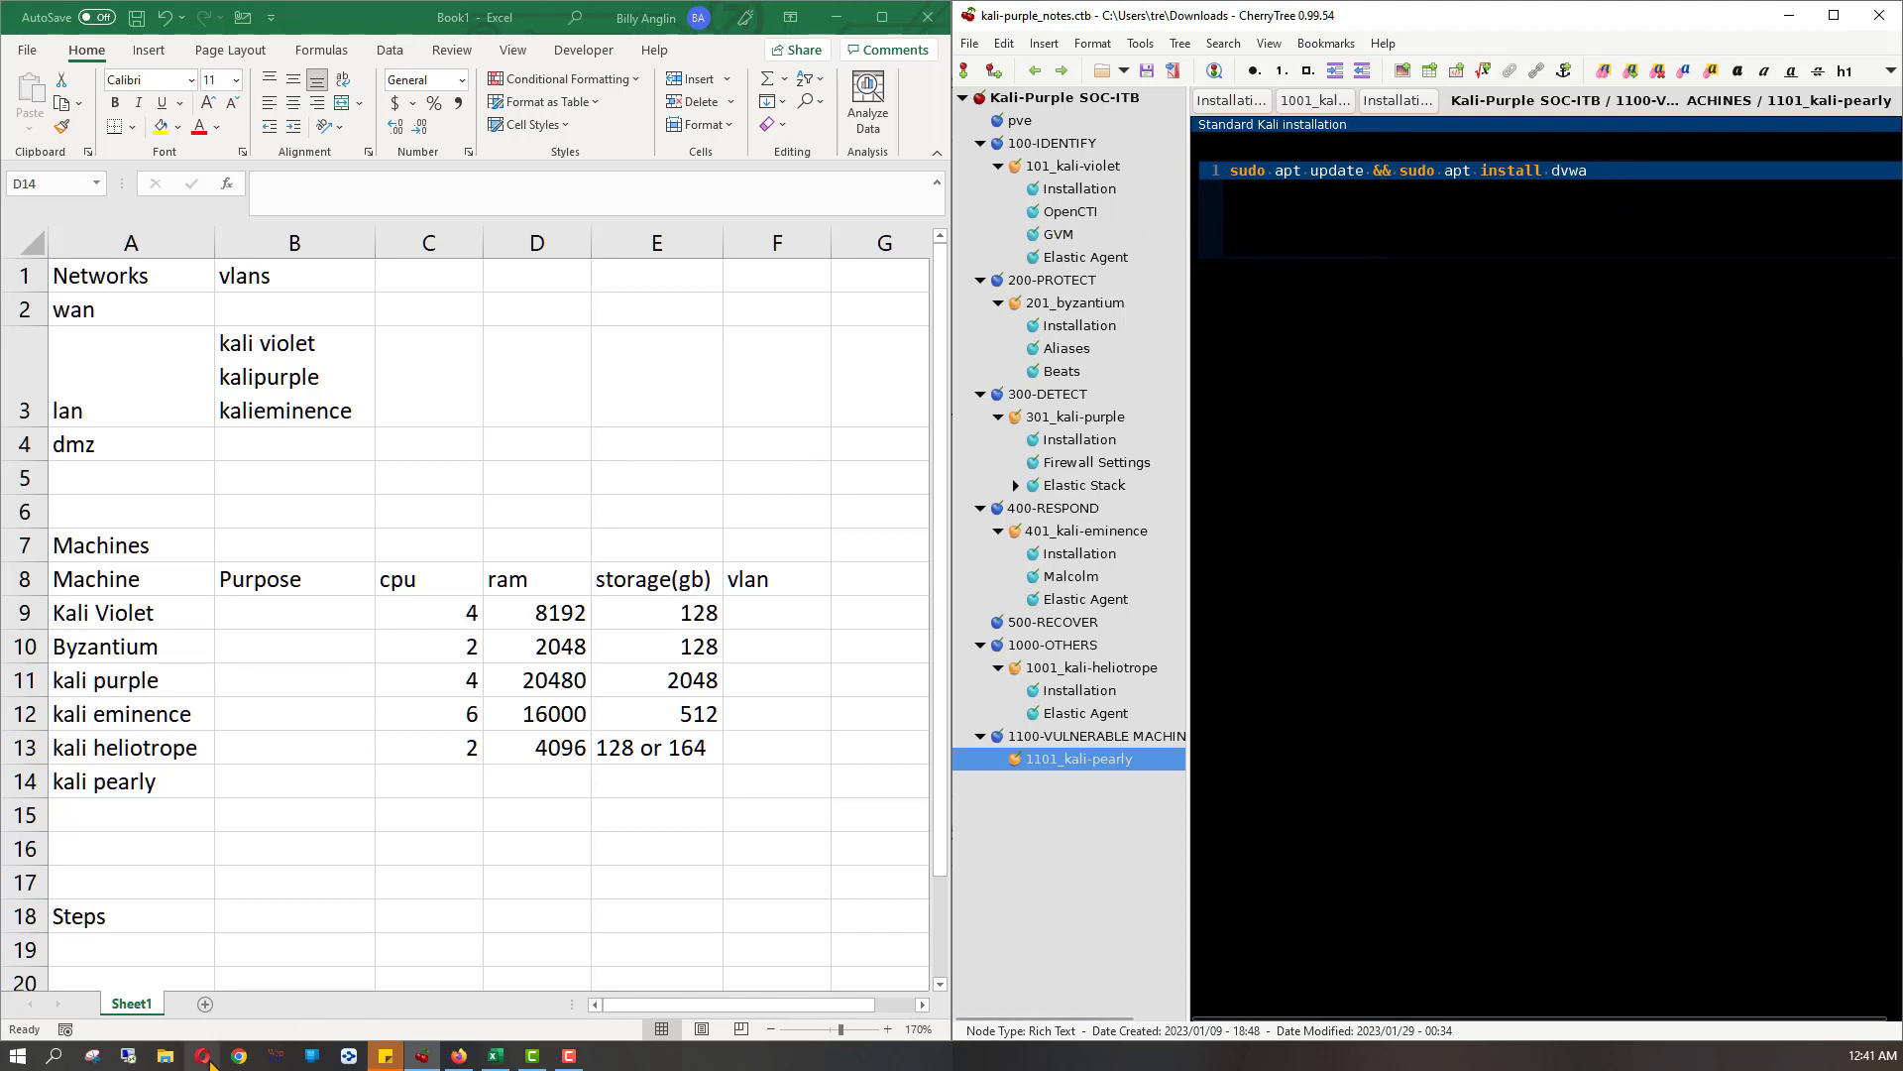
- Switch to Firefox, view the whole Kali-Purple architecture diagram fitted to the window, and return to the CherryTree notes
left_click(459, 1057)
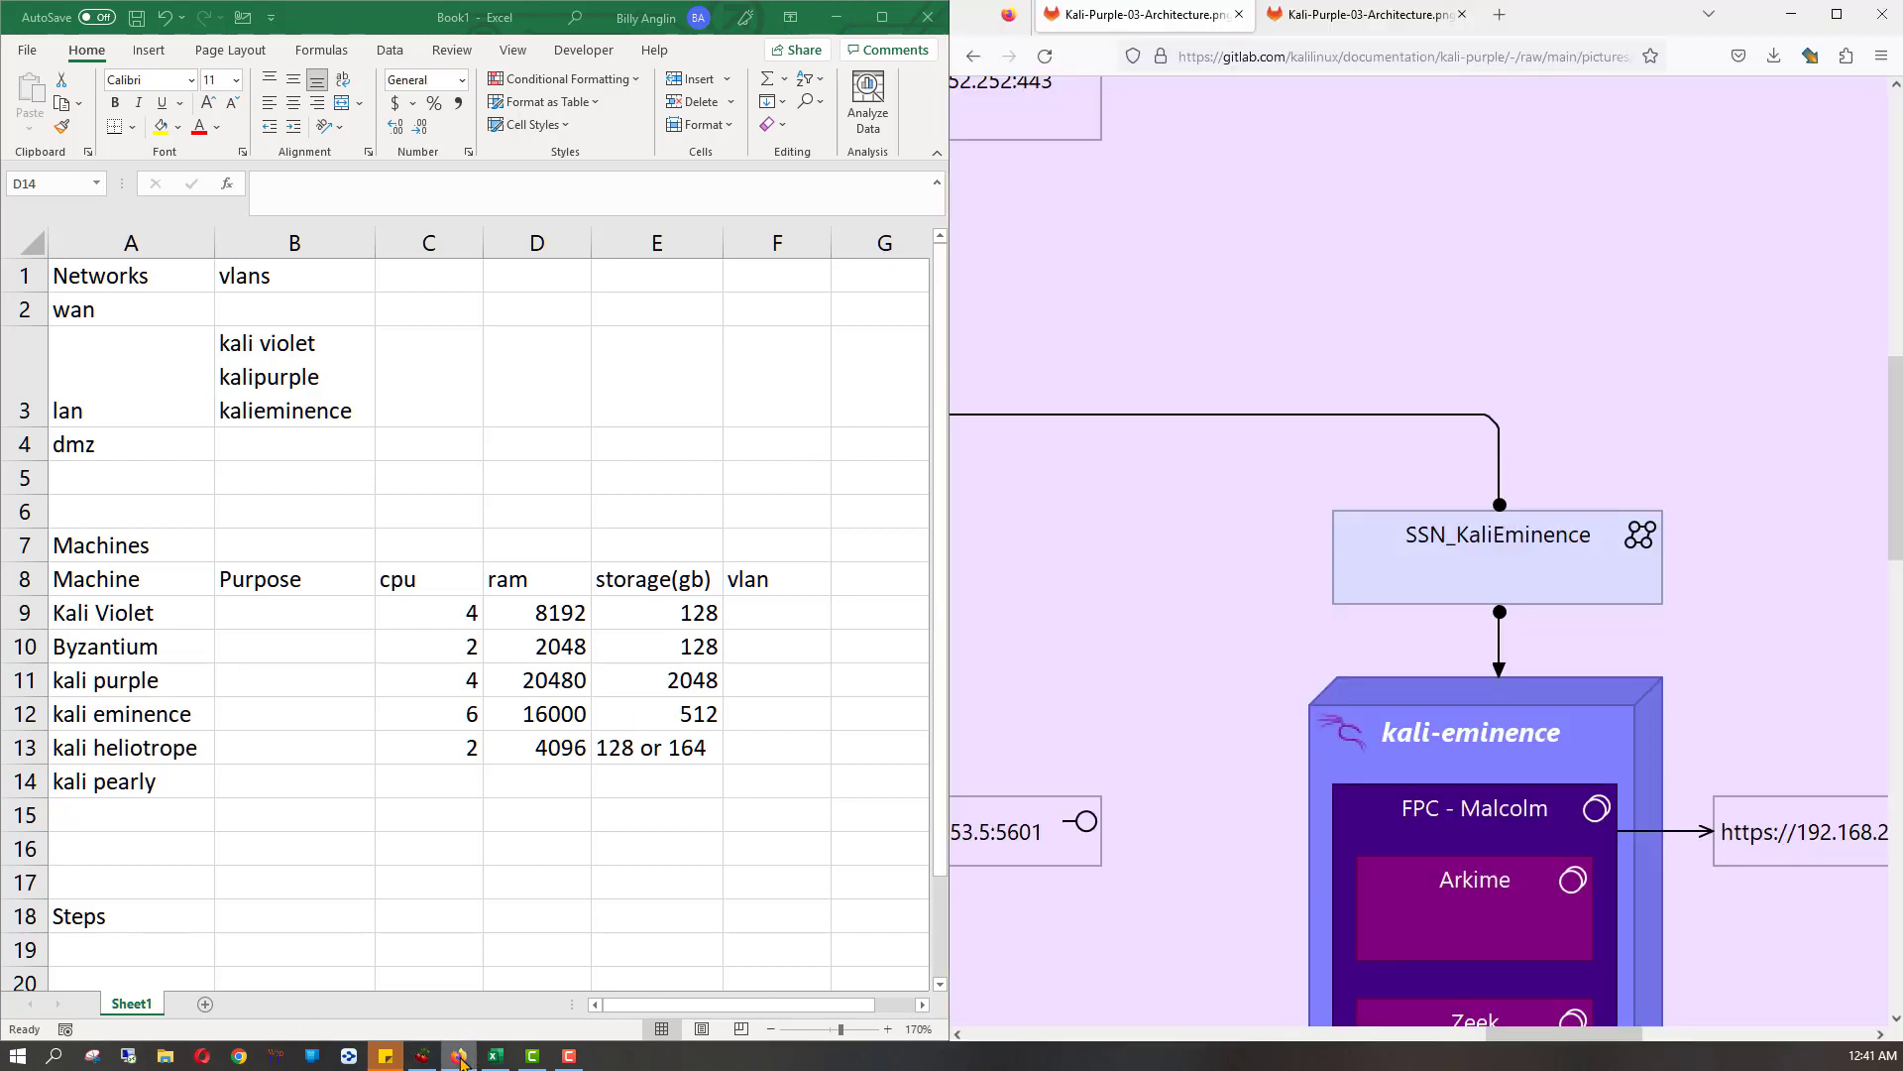
left_click(1499, 15)
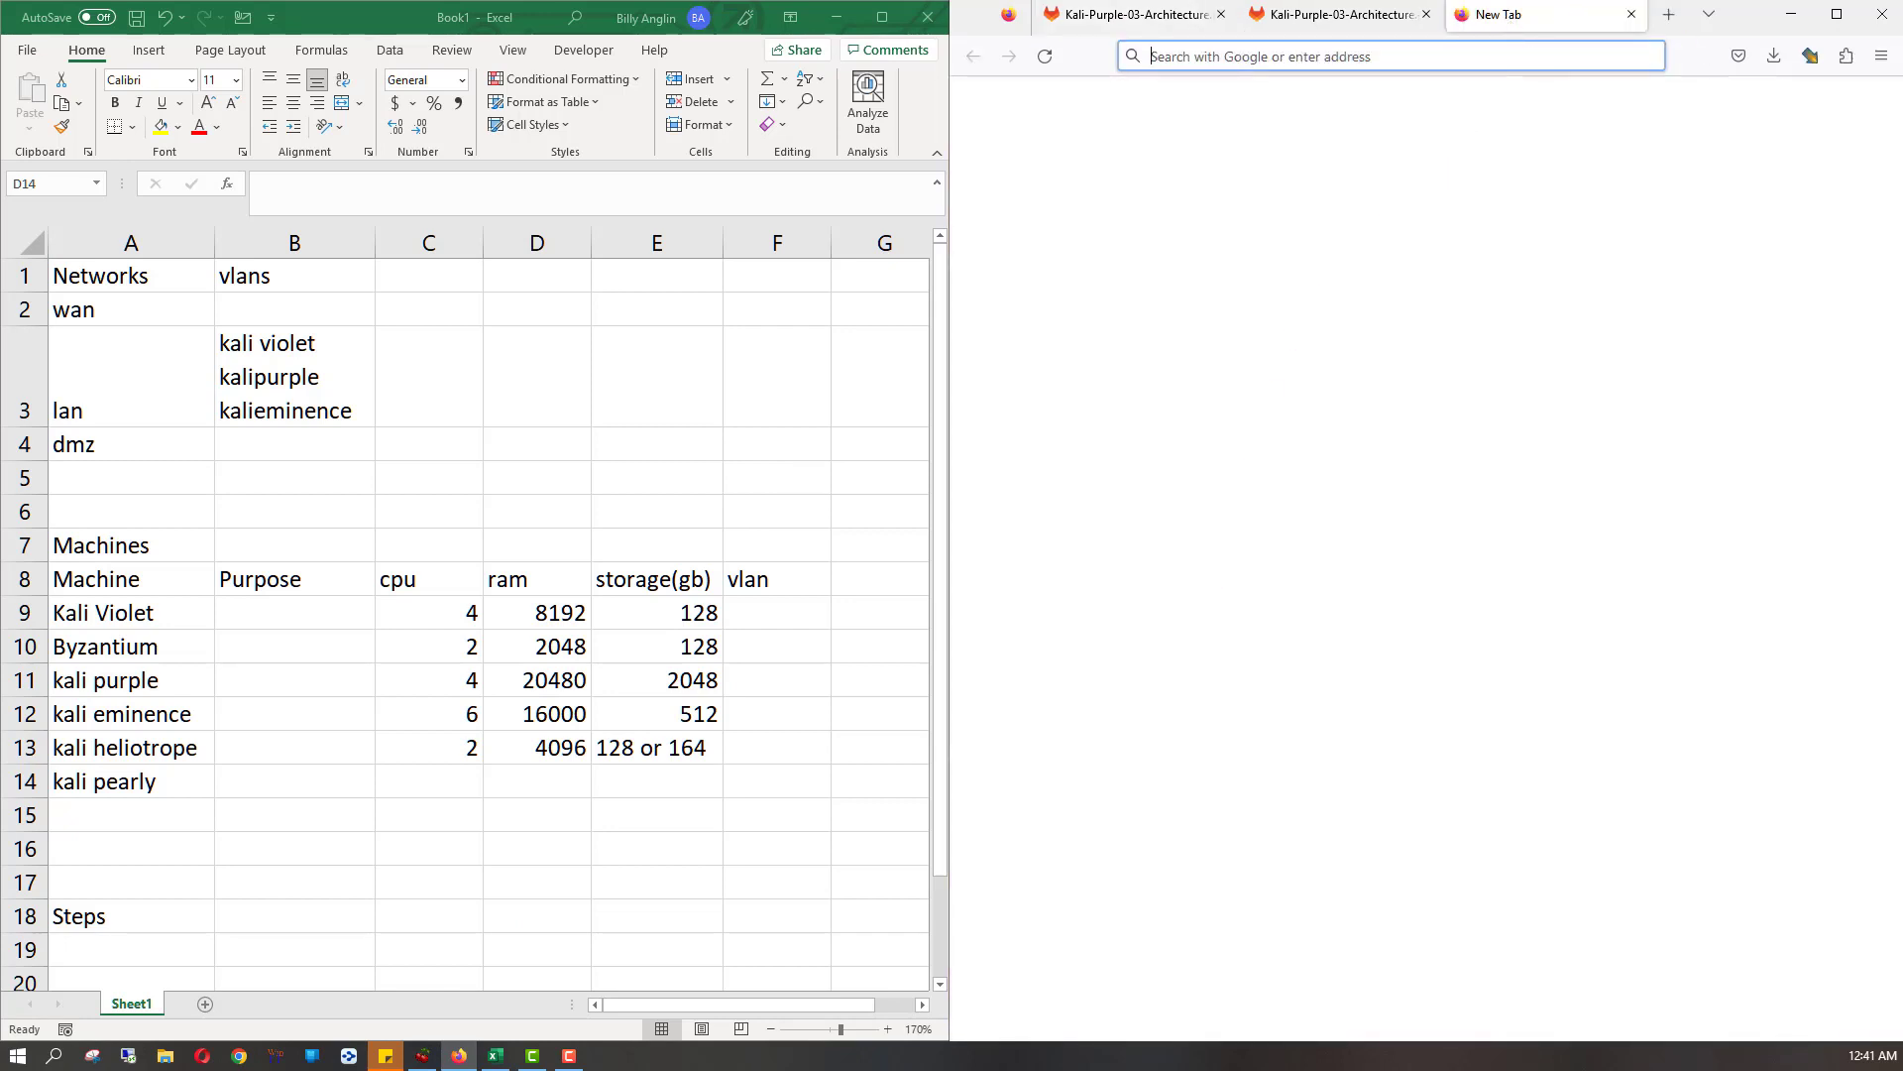
key("ctrl+w")
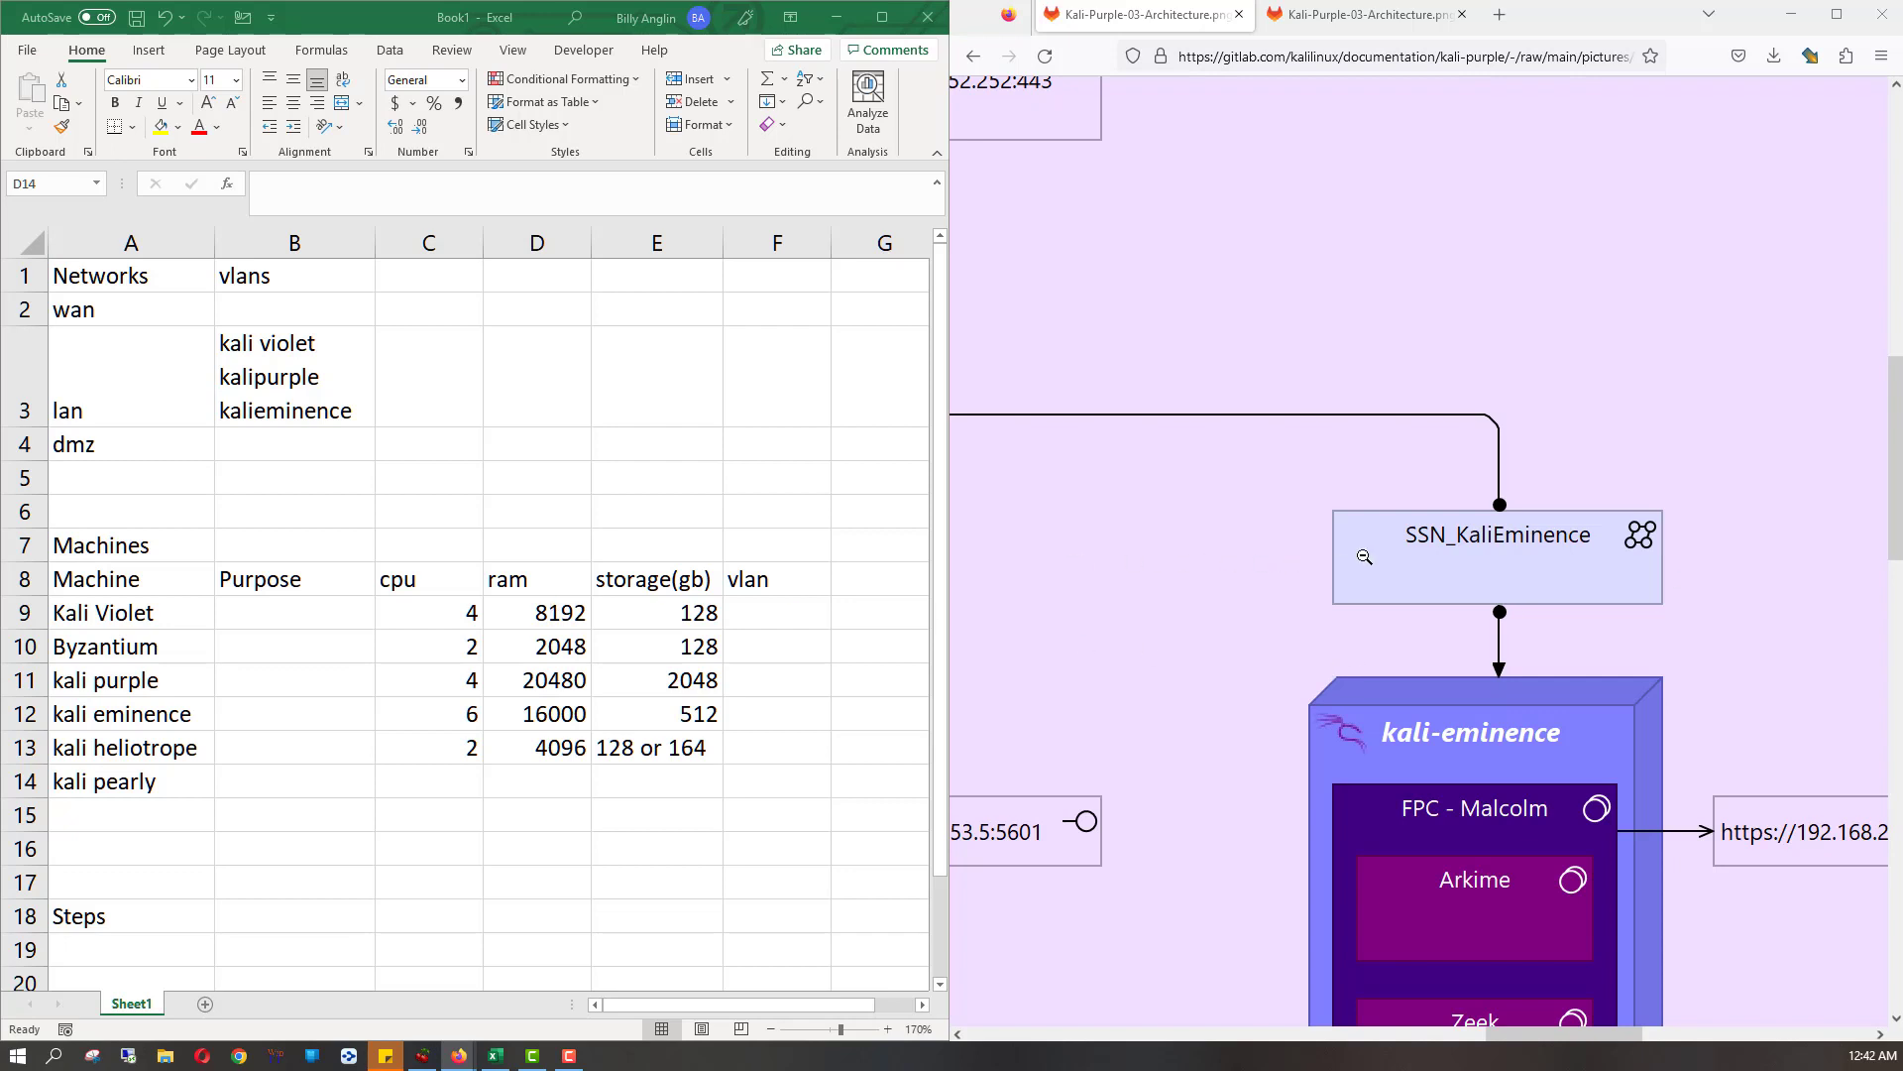
left_click(1219, 547)
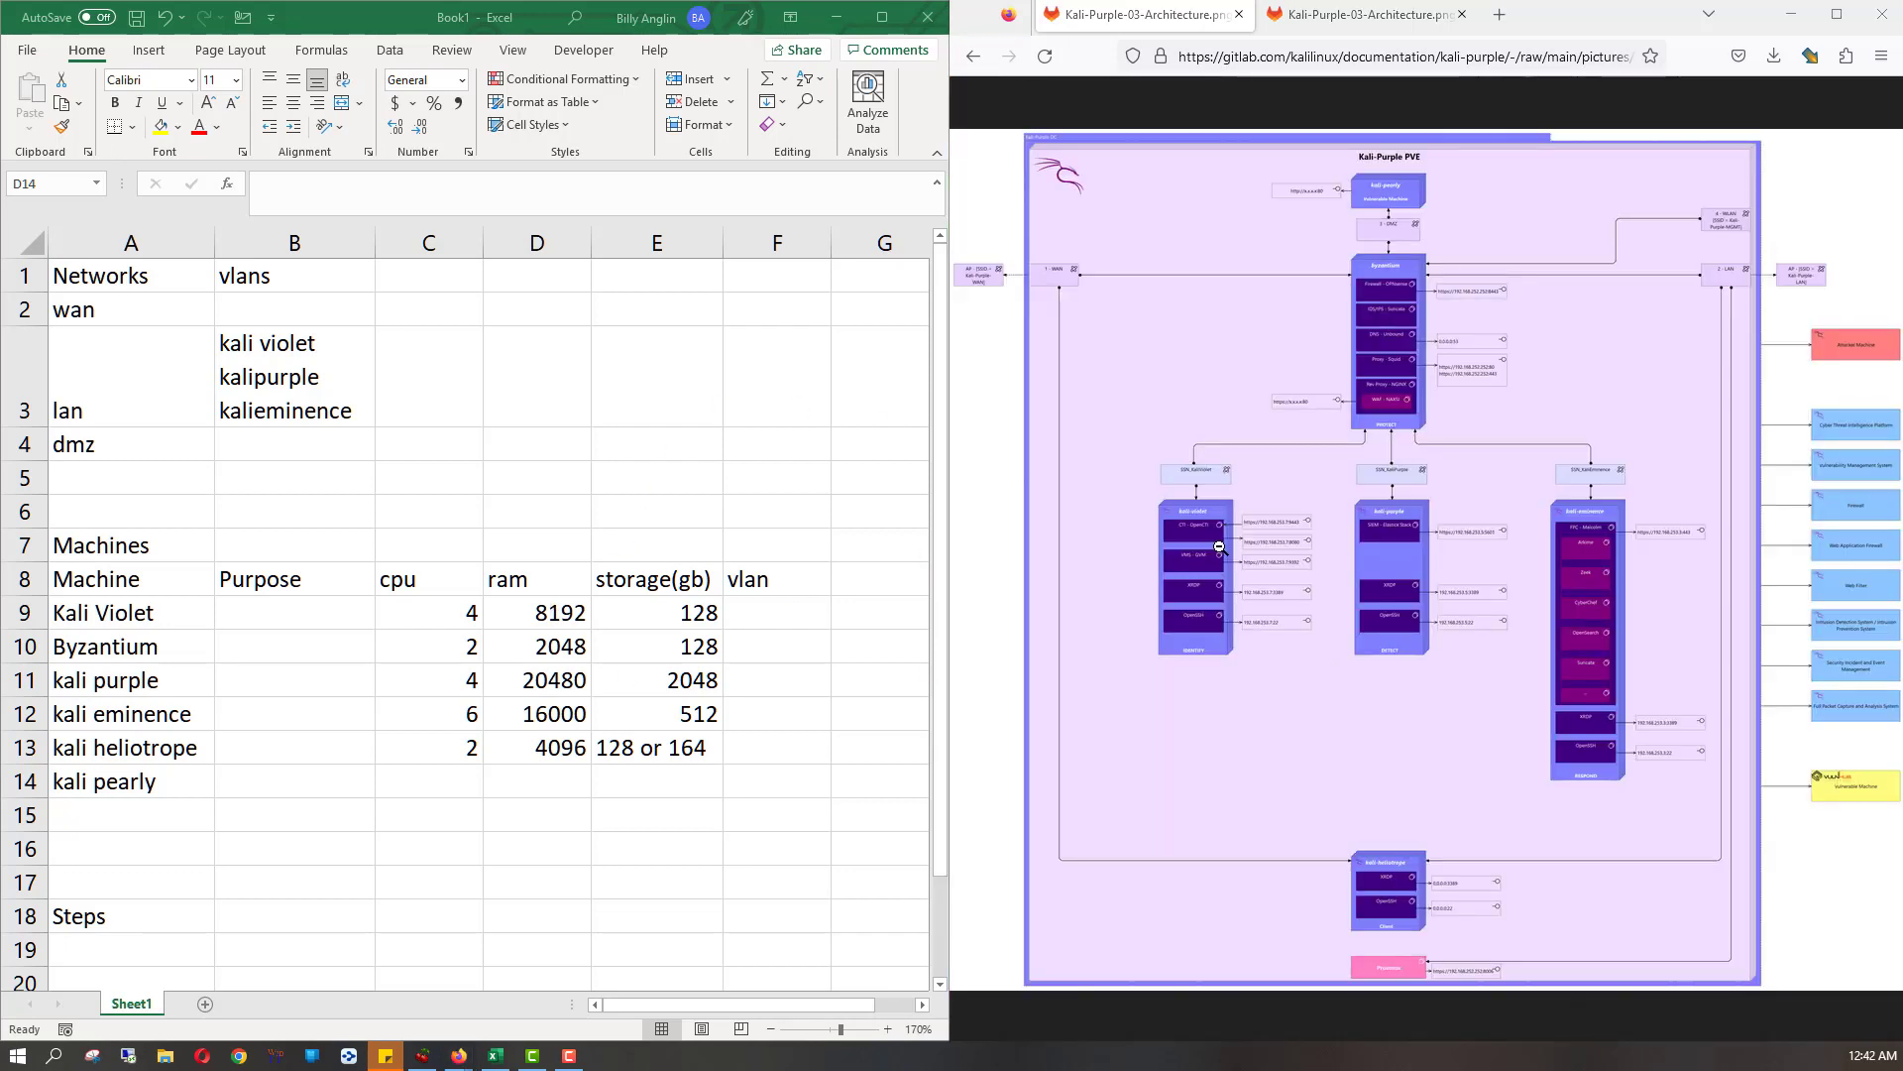
key("alt+Tab")
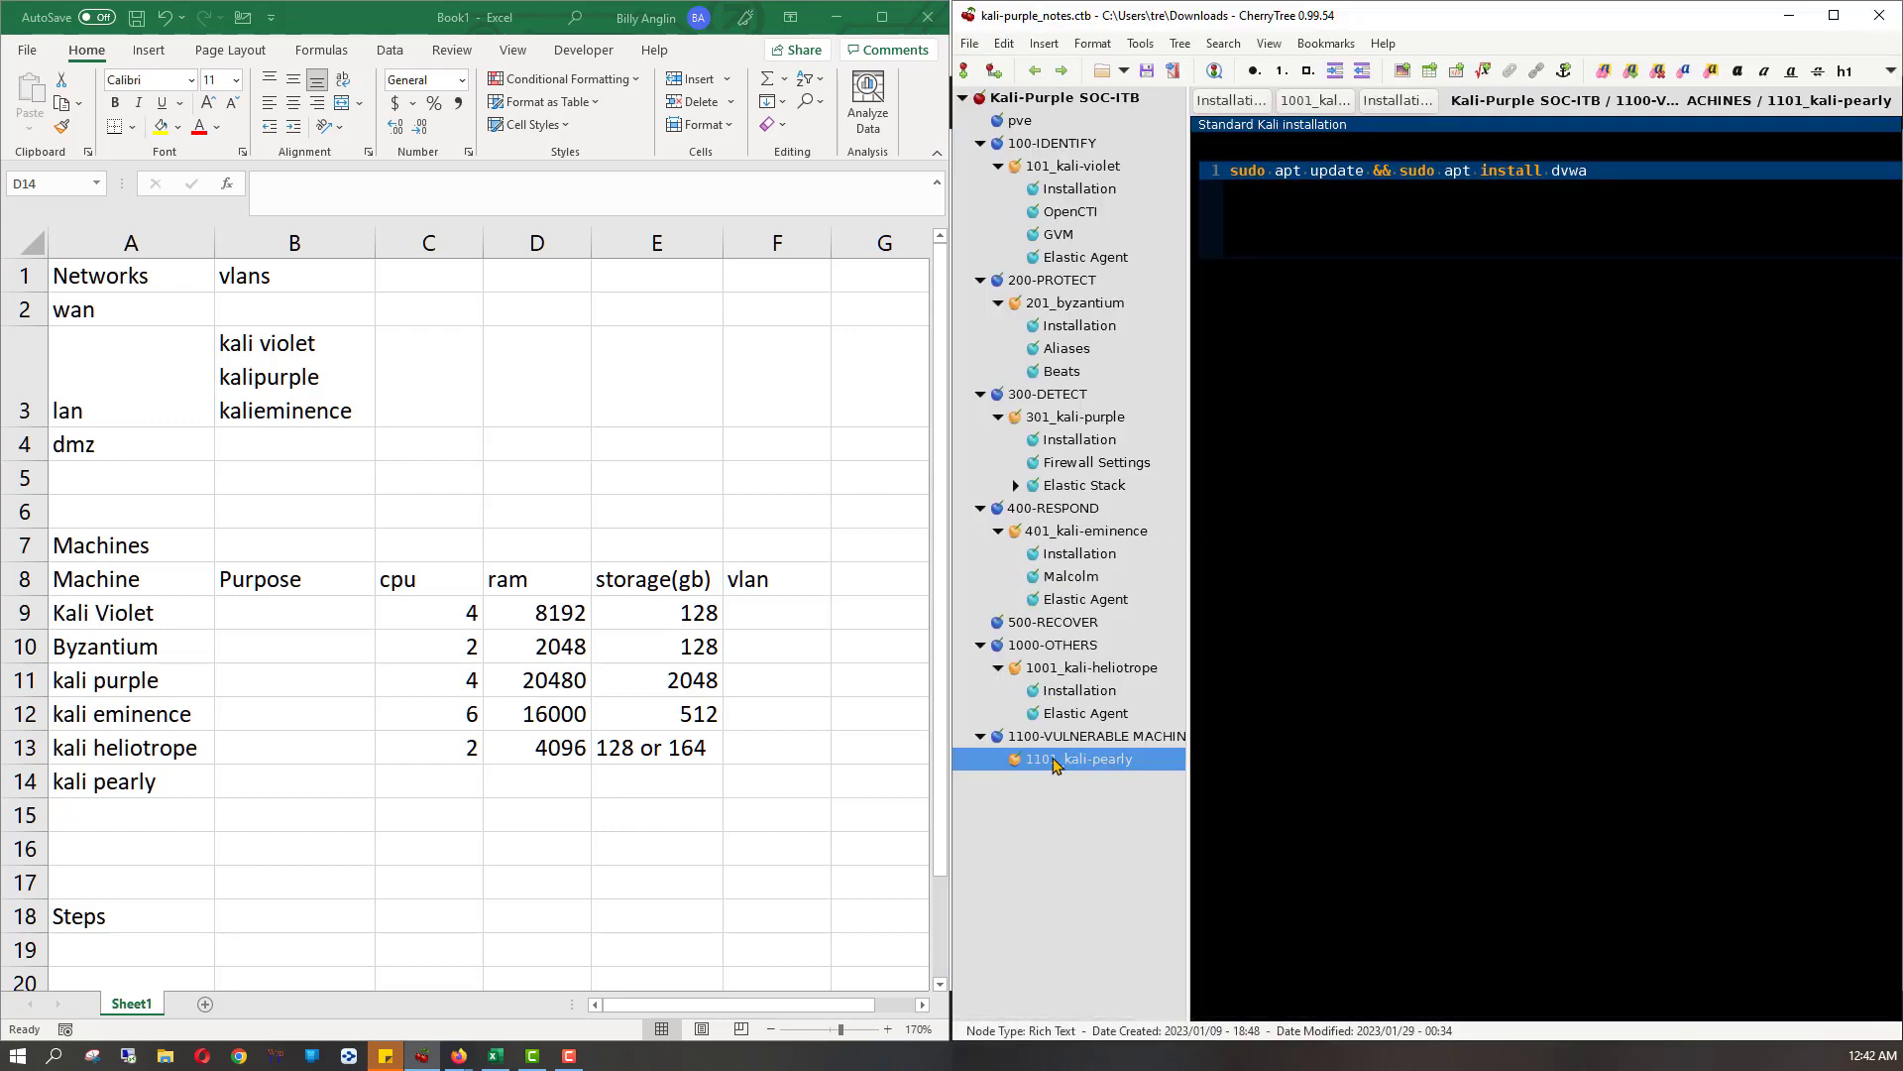
- Fill kali heliotrope's cpu, ram and storage values down into kali pearly's cells C14:E14
left_click(466, 779)
left_click(462, 778)
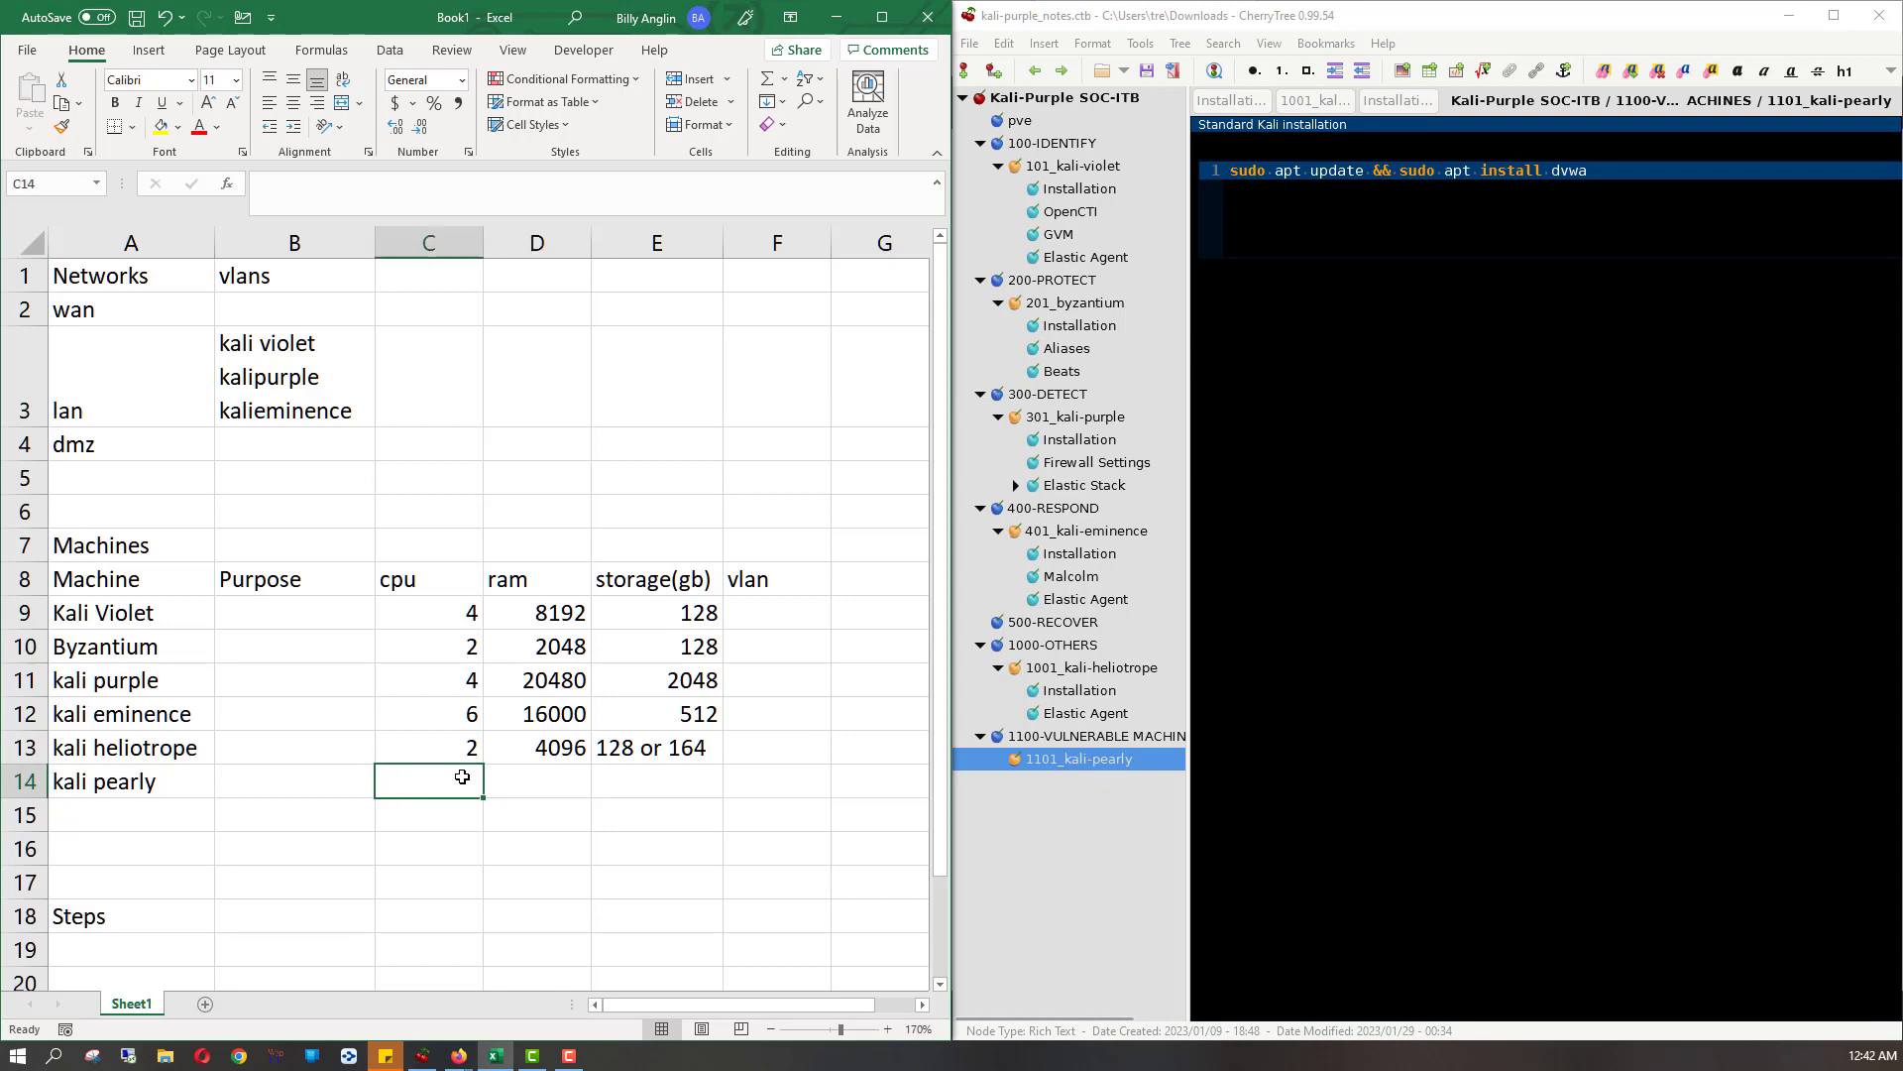
key("shift+Right")
key("shift+Right")
key("shift+Right")
key("shift+Left")
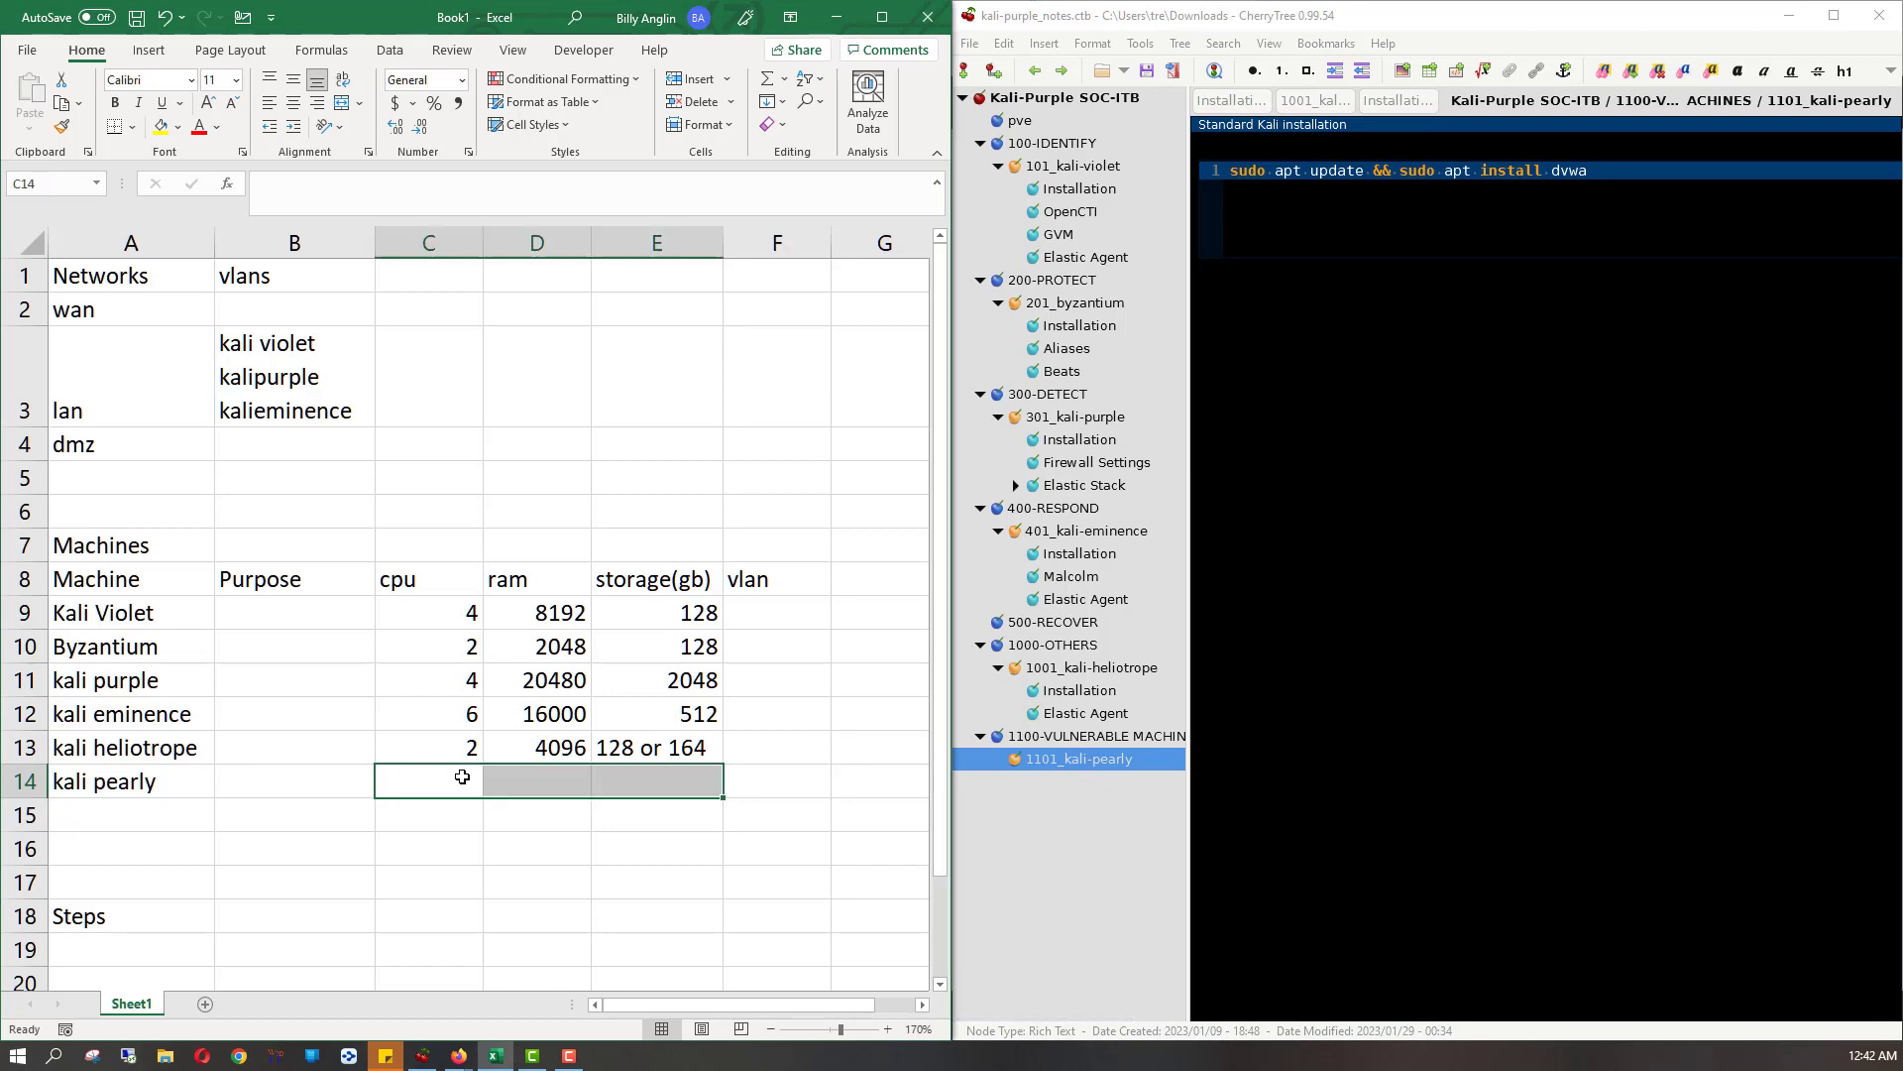
key("ctrl+d")
key("Right")
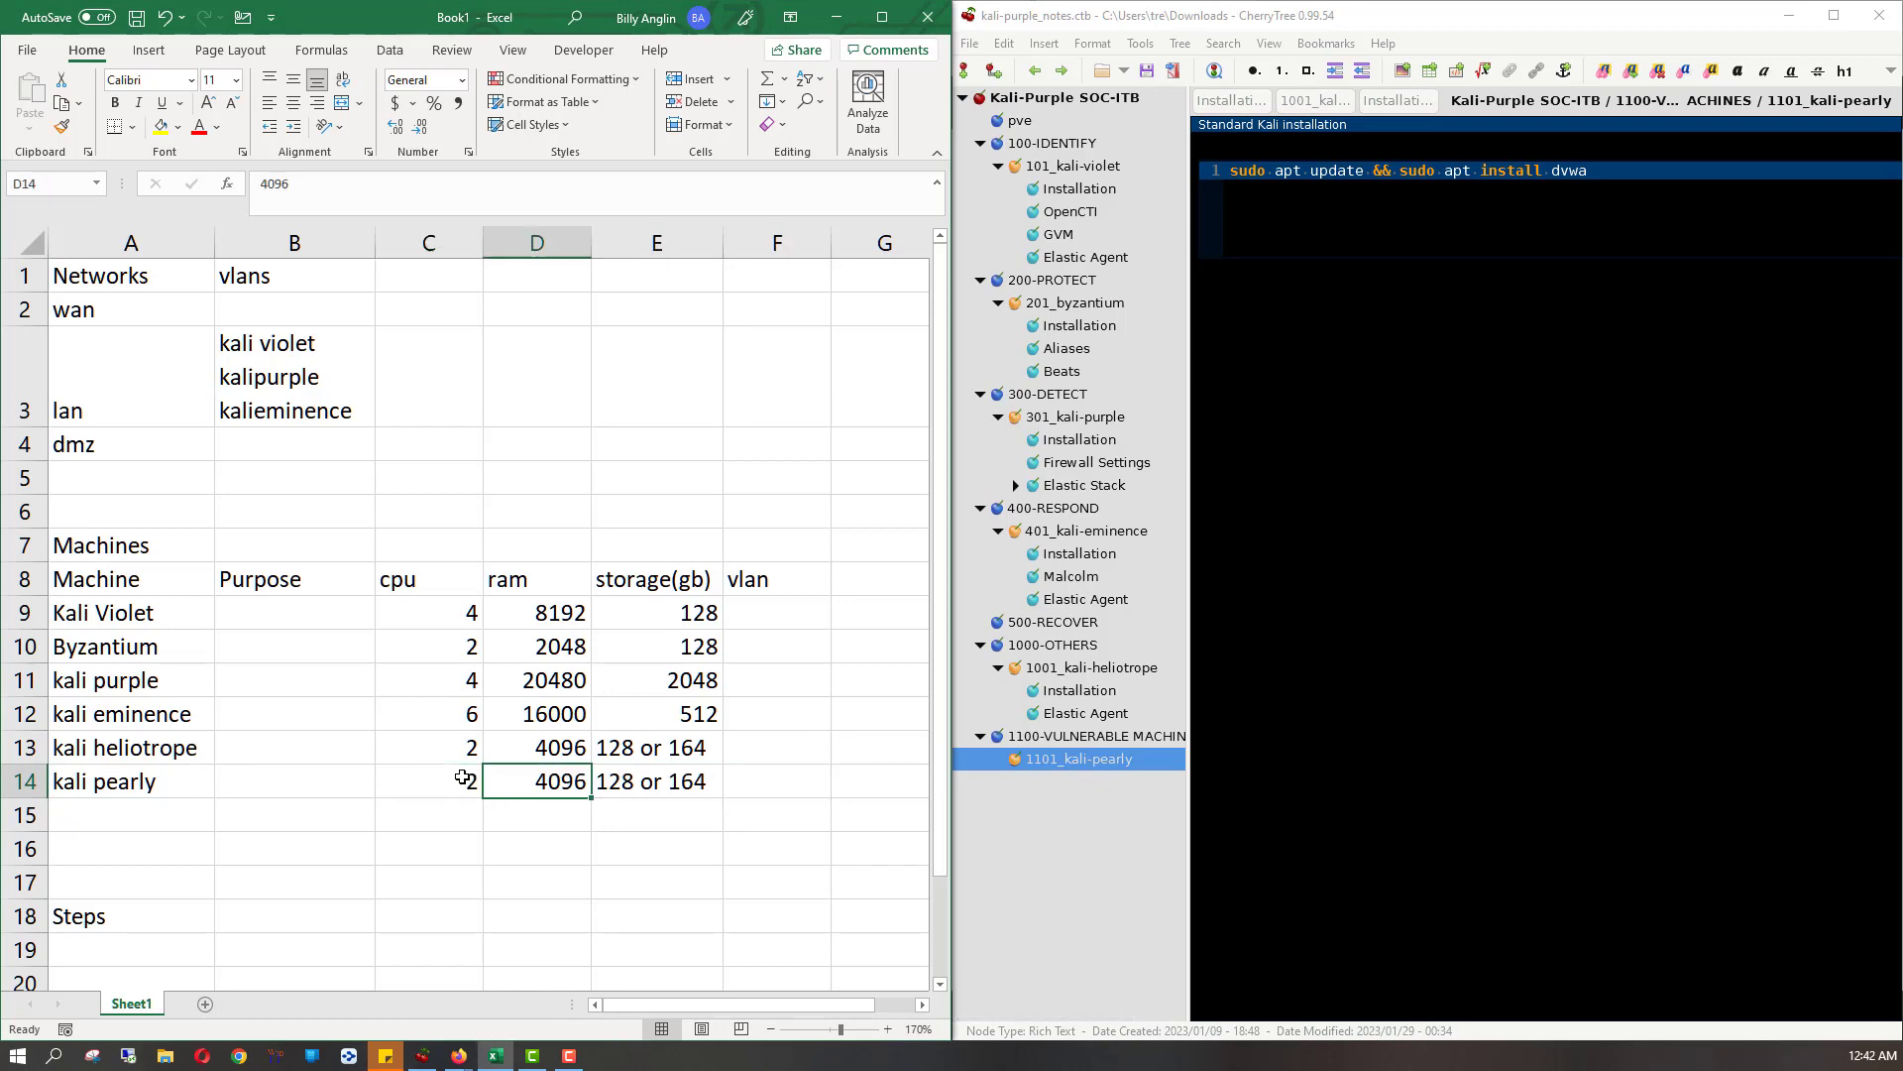
key("Left")
key("Right")
key("Right")
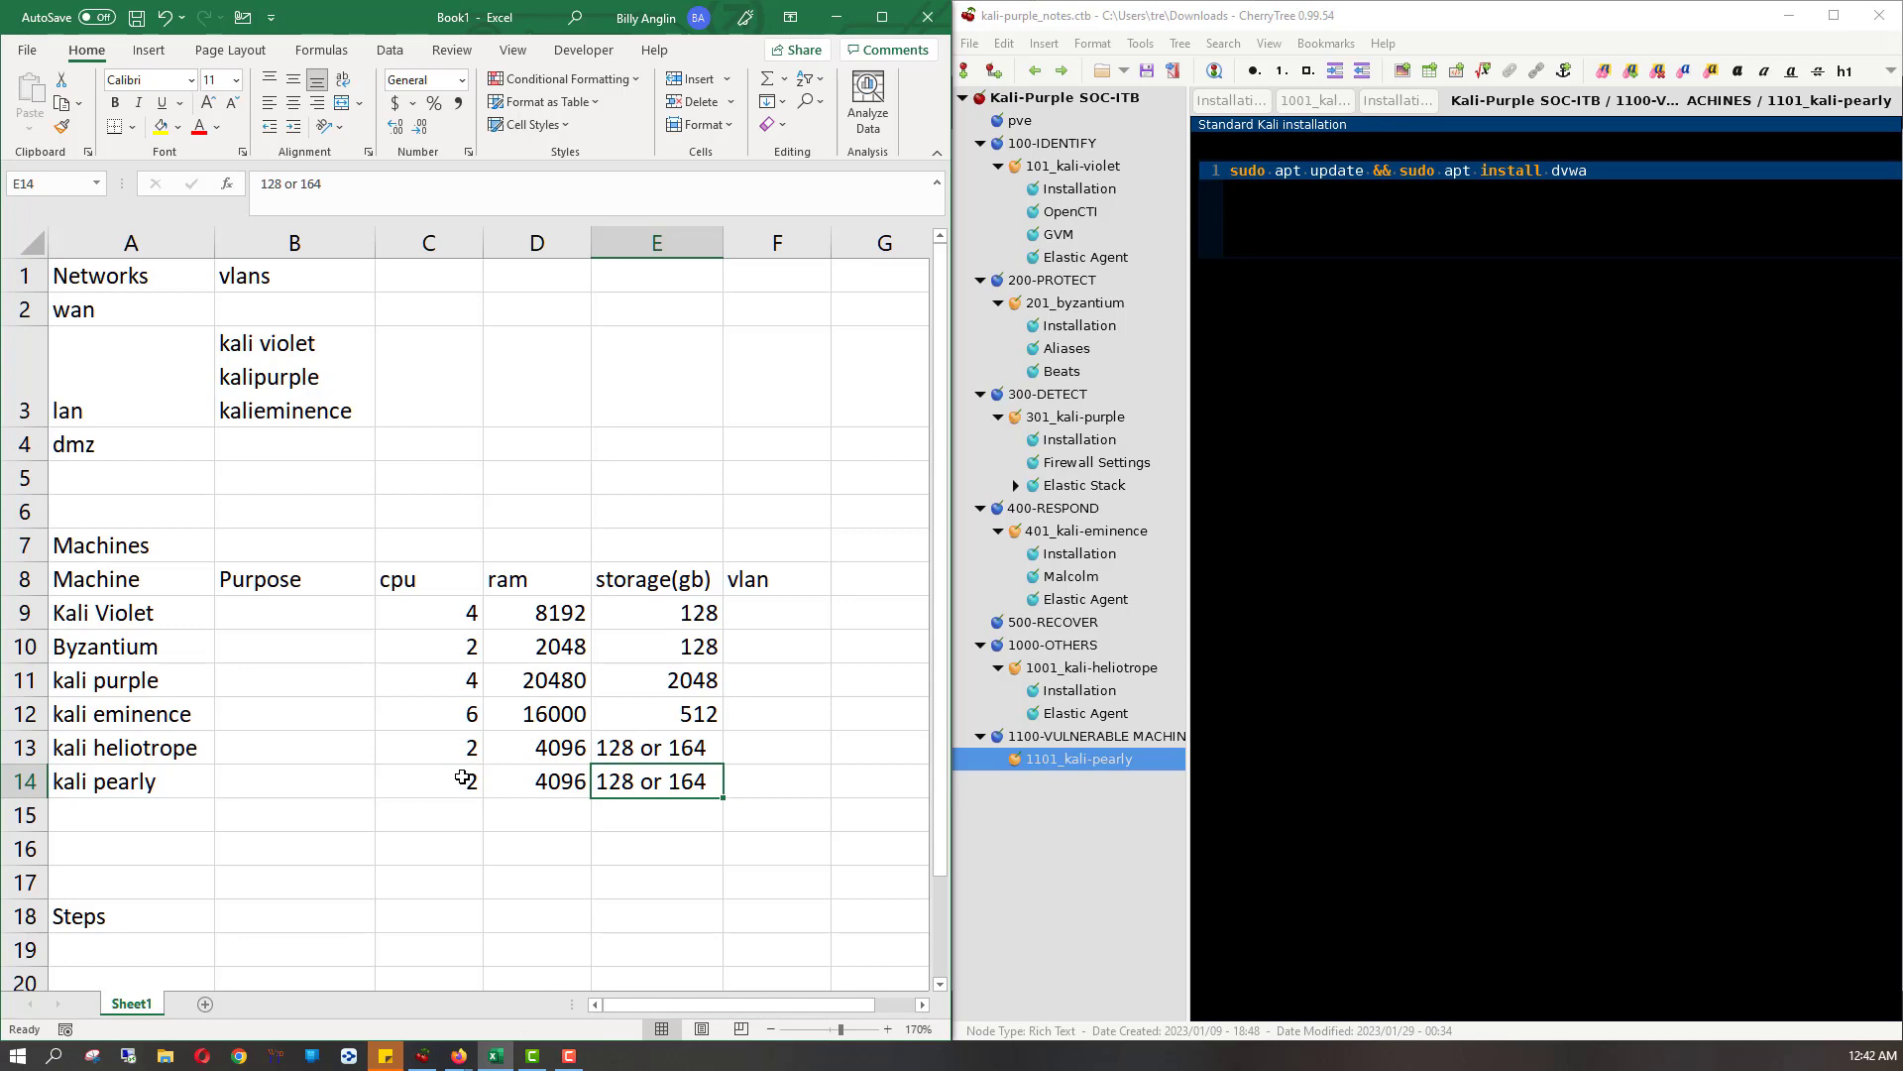
type("64")
key("Return")
- Correct kali heliotrope's storage in E13 to "128 or 64"
key("Up")
key("Up")
key("F2")
key("BackSpace")
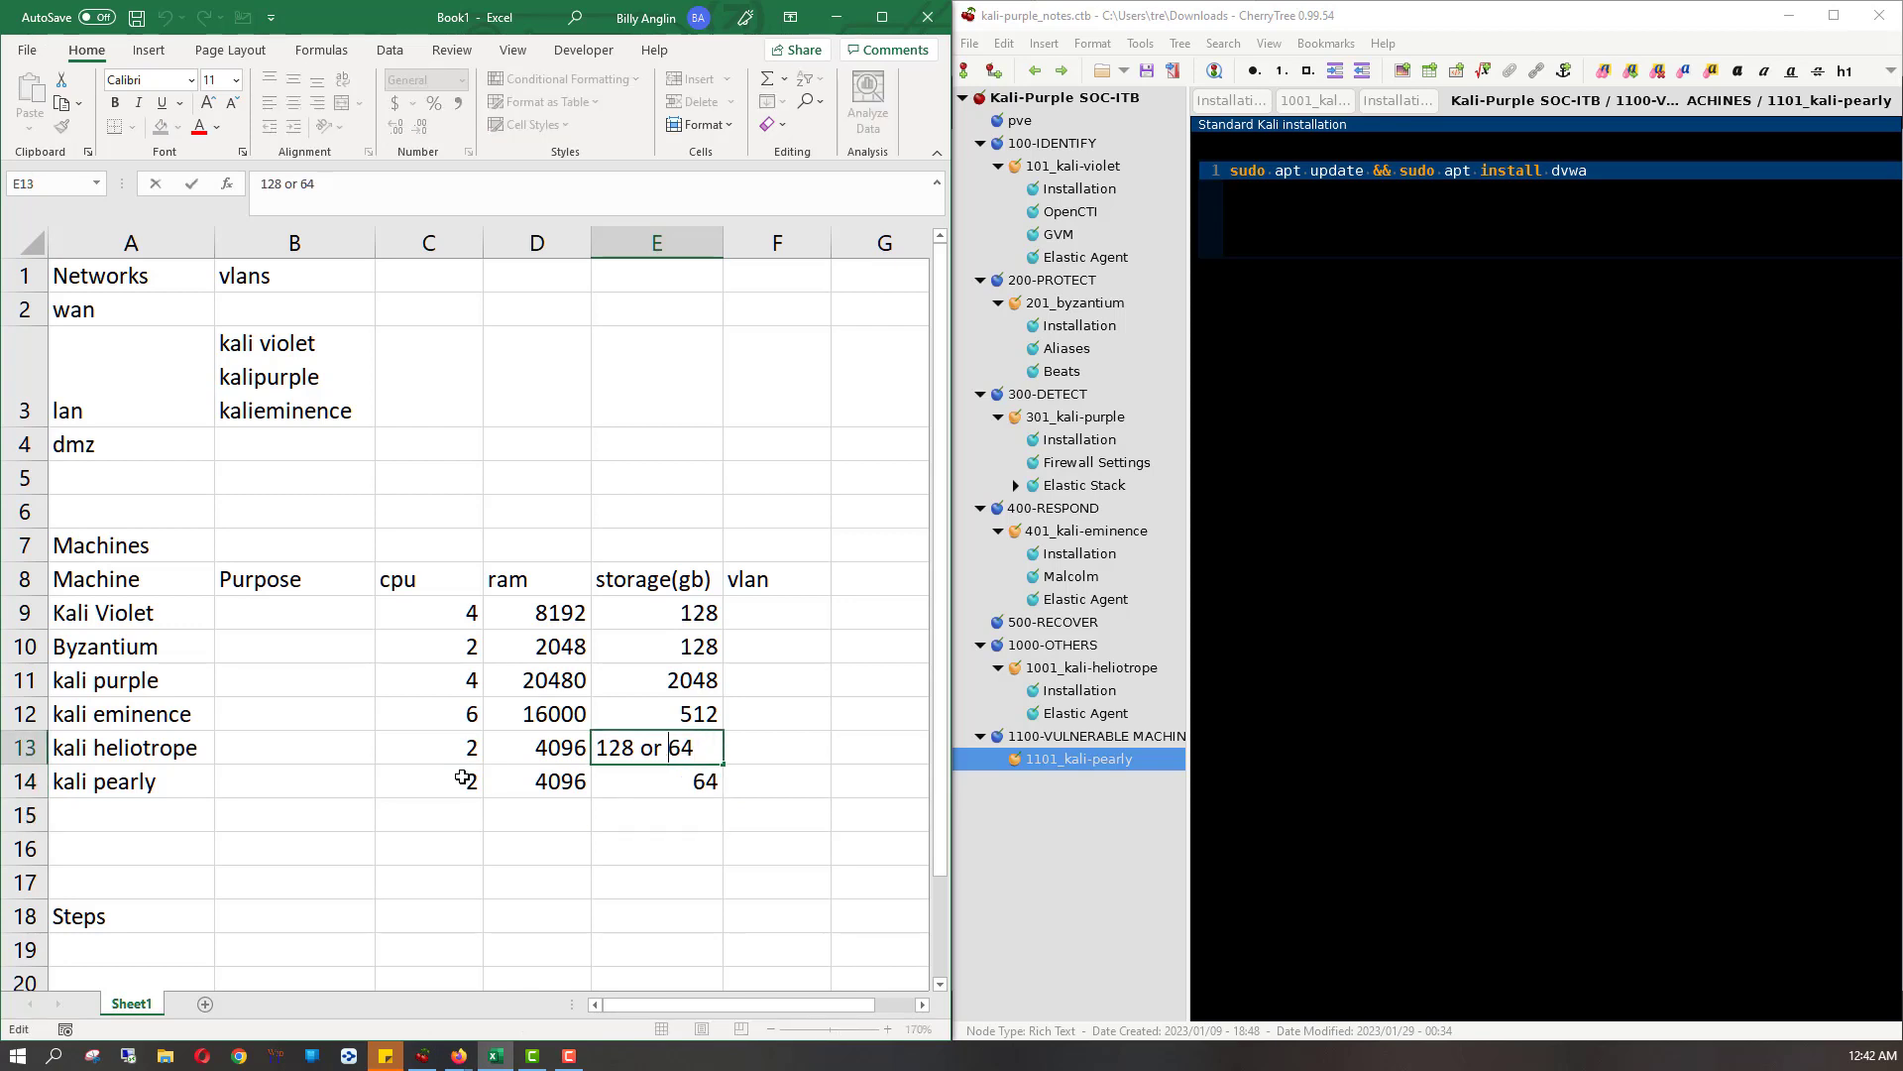
key("Return")
- Try to total the cpu column in C15 with =sum(C9:C15)
left_click(463, 778)
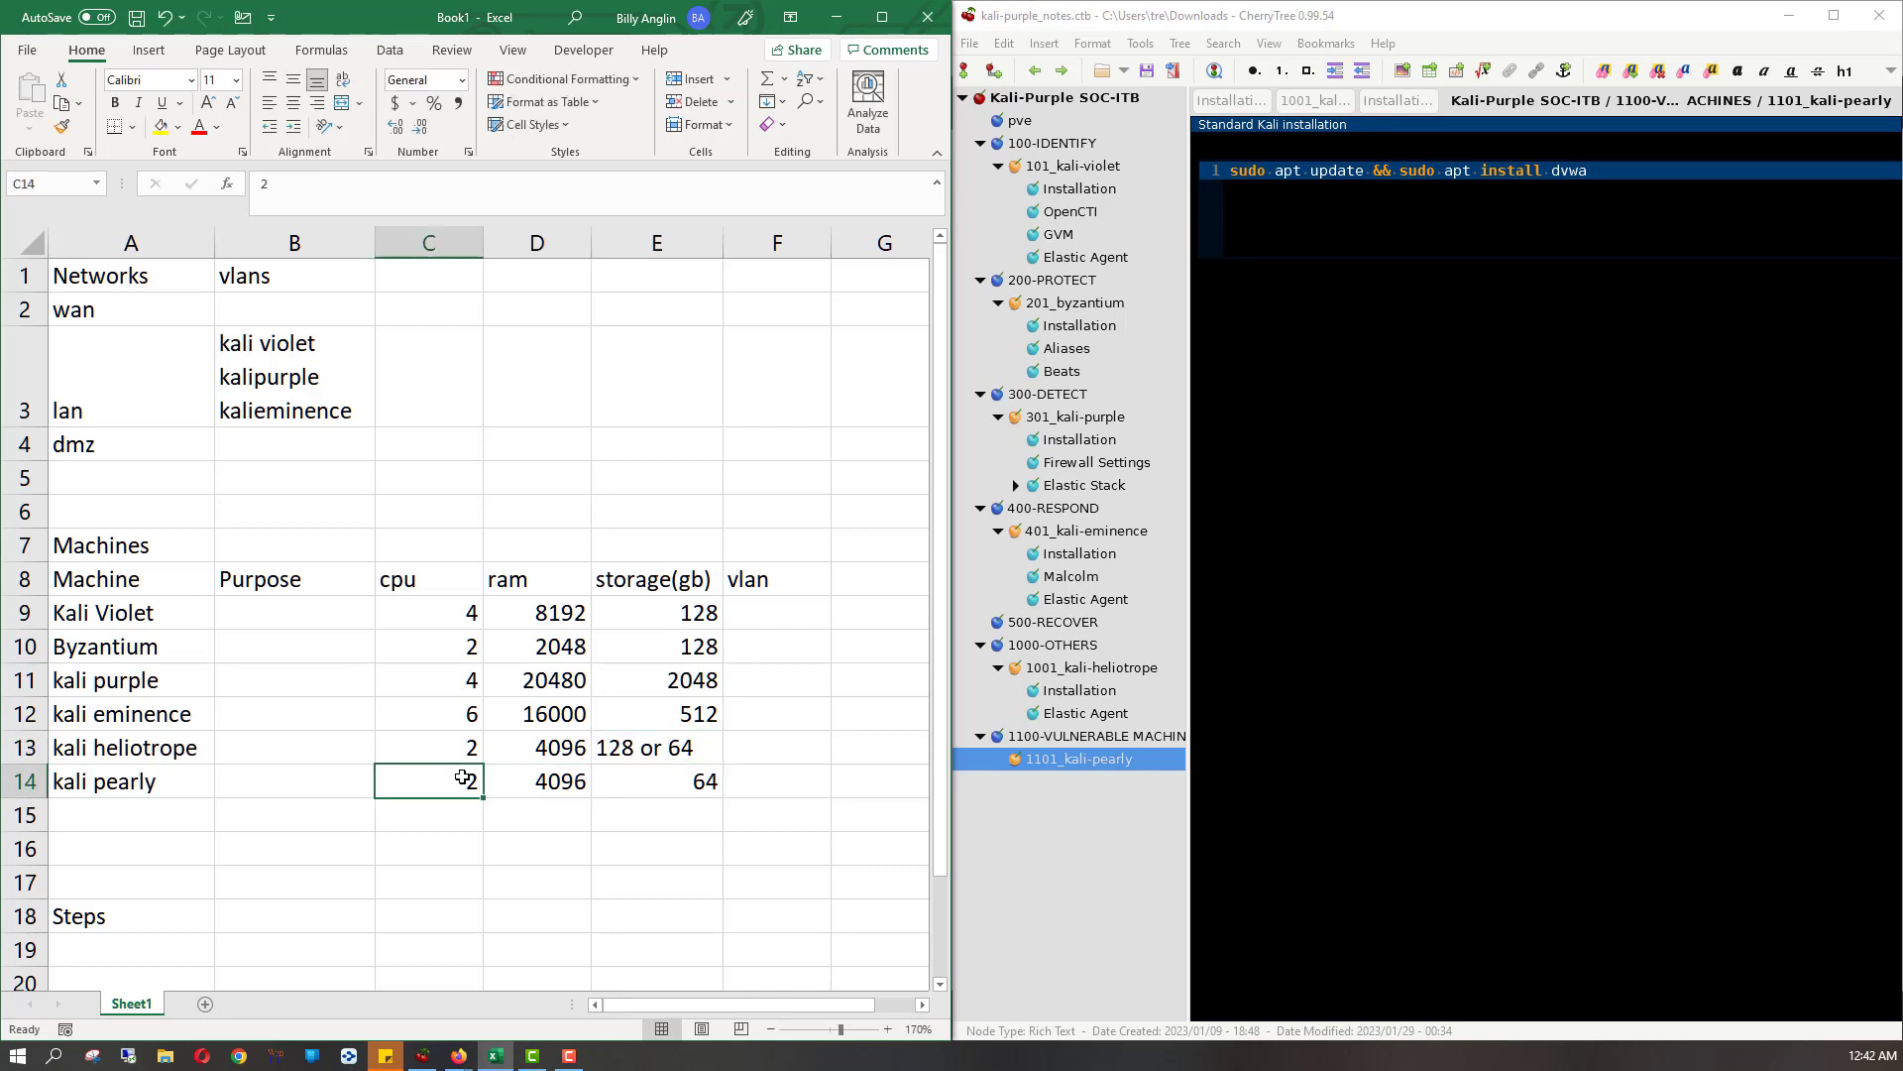
key("Return")
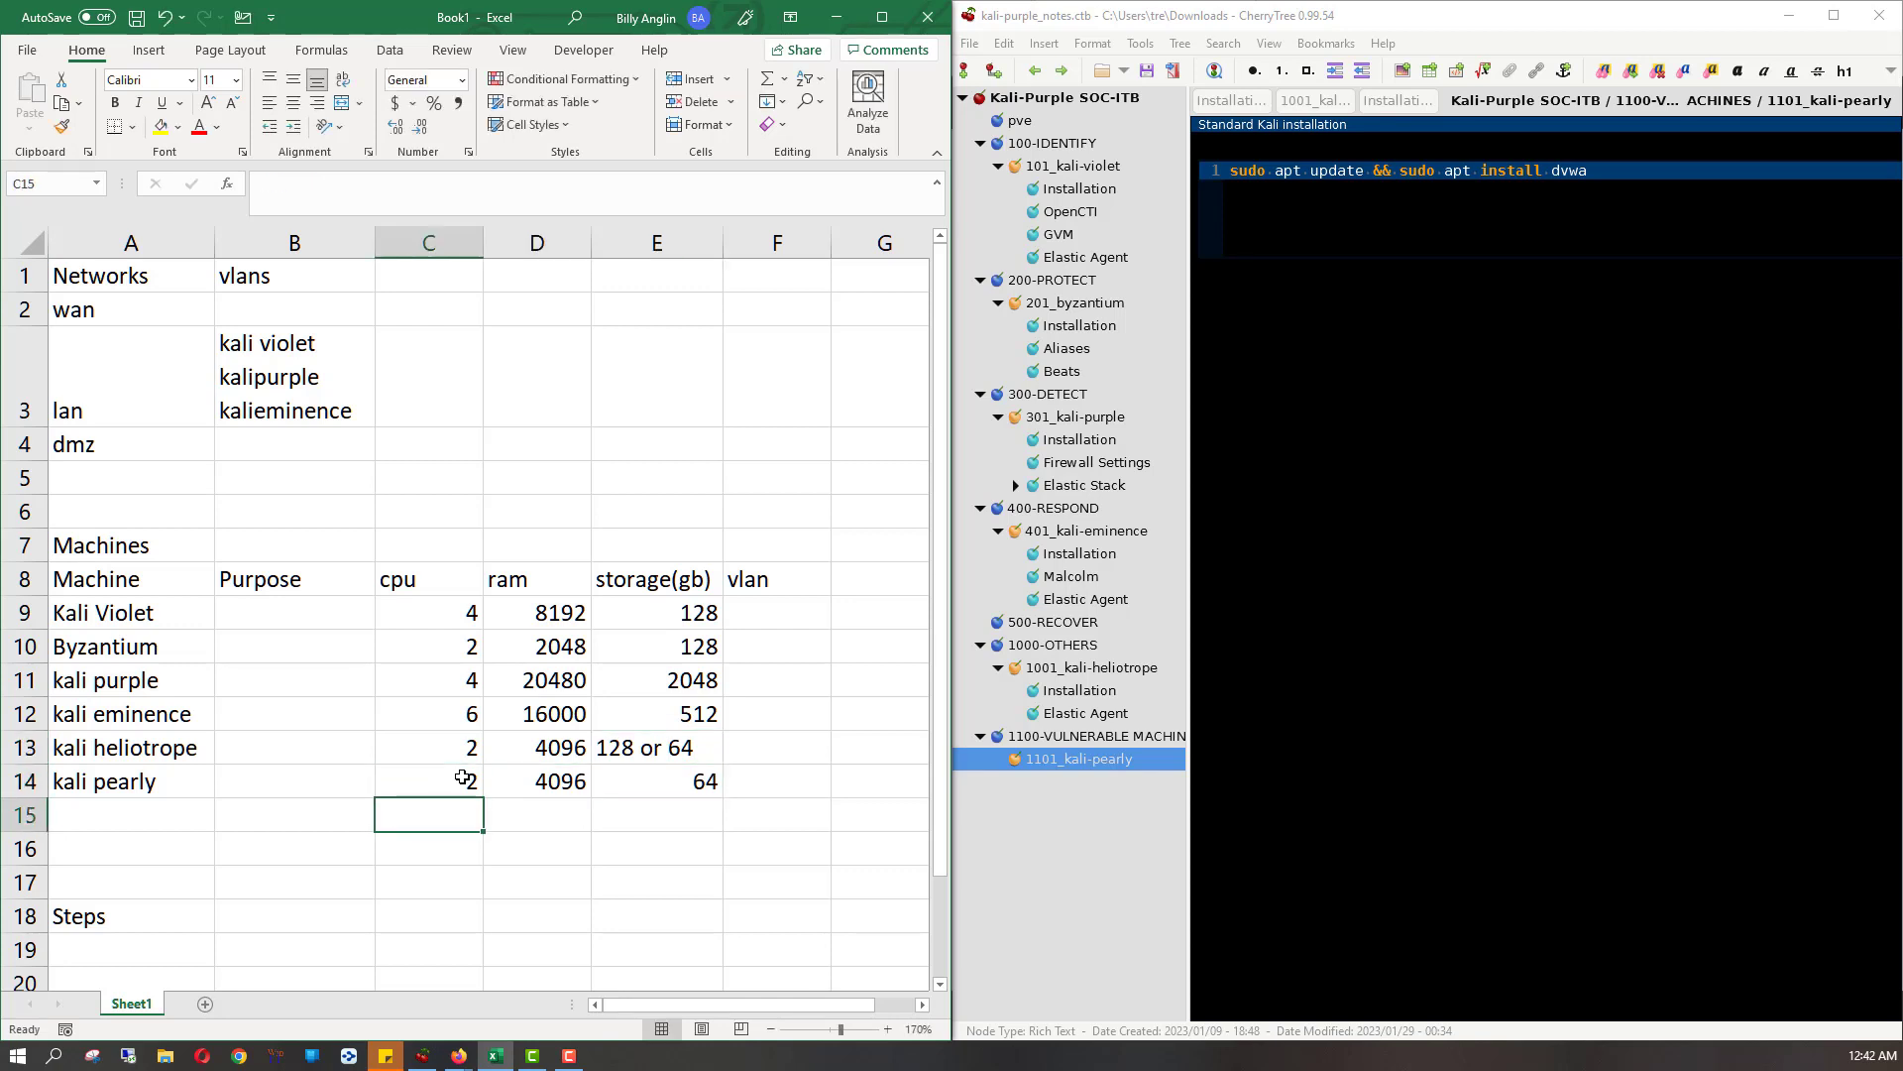
type("=sum(")
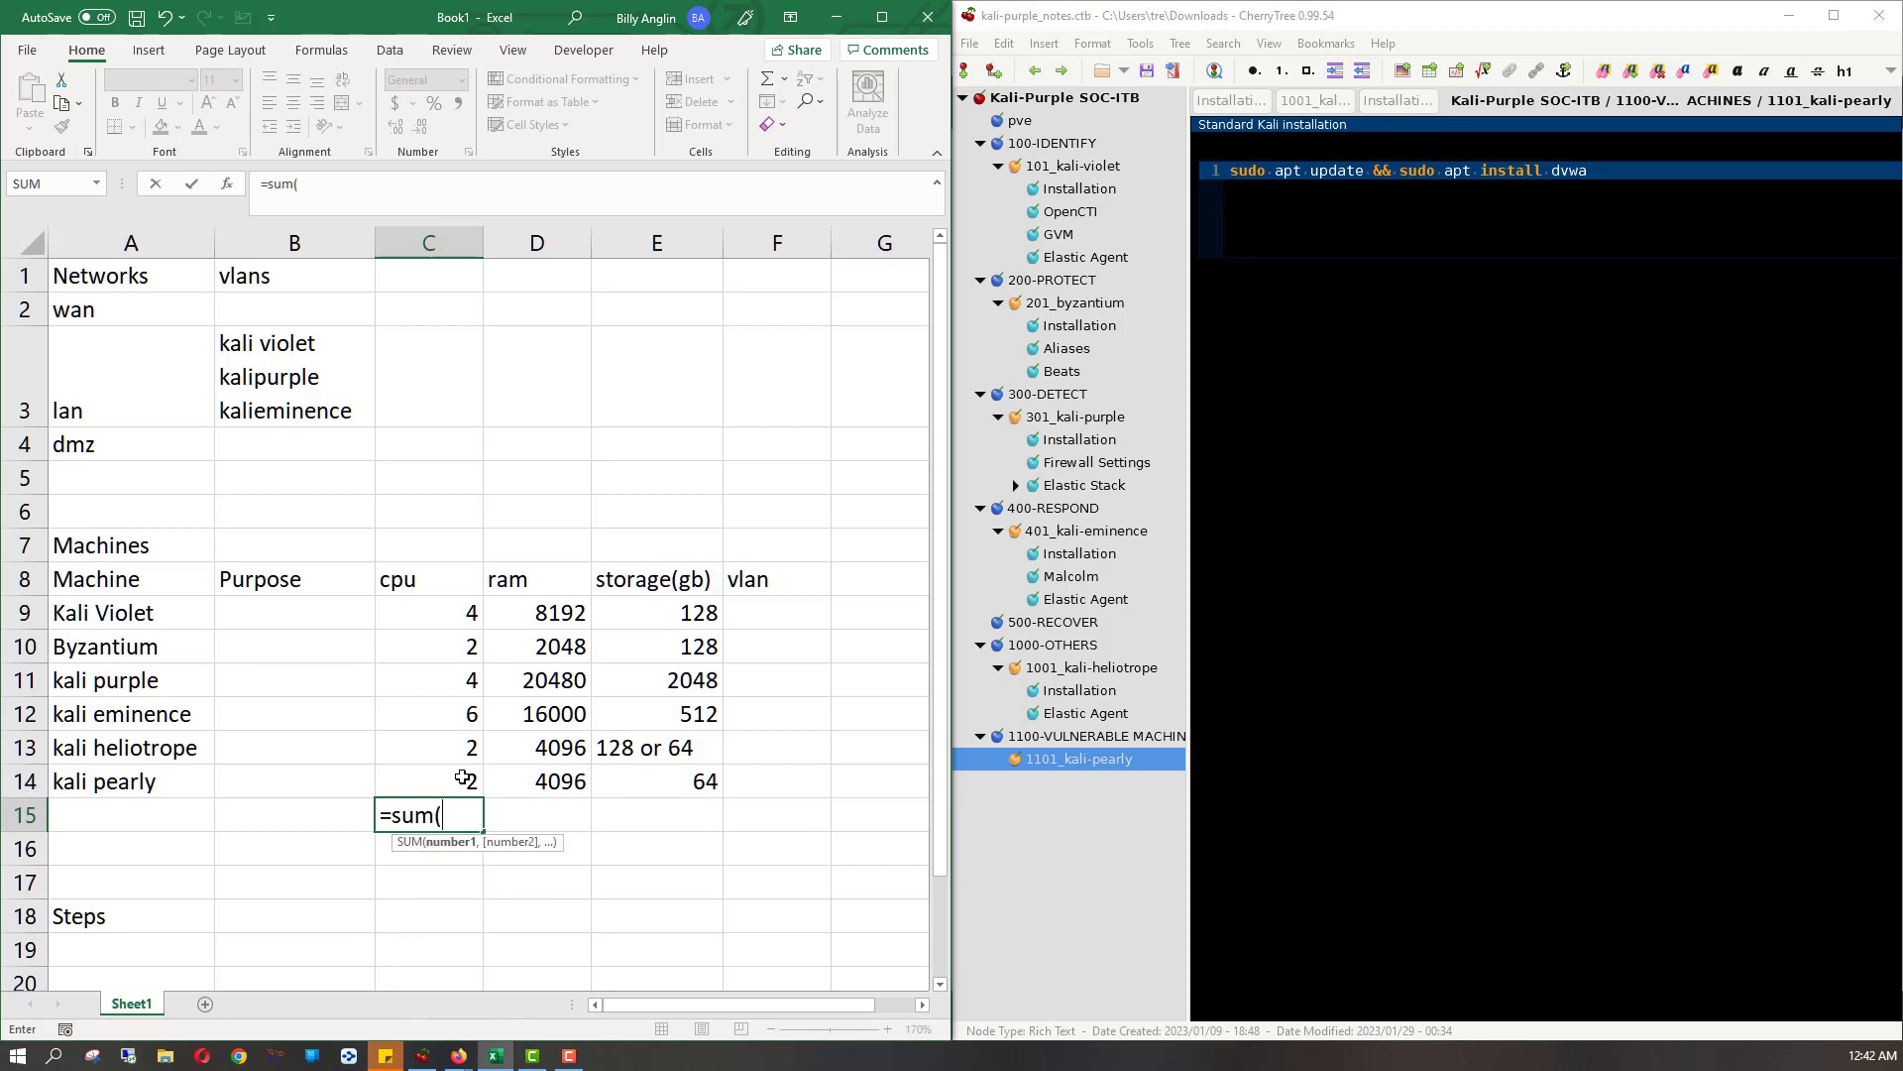
key("shift+Up")
key("shift+Up")
key("shift+Up")
key("shift+Up")
key("shift+Up")
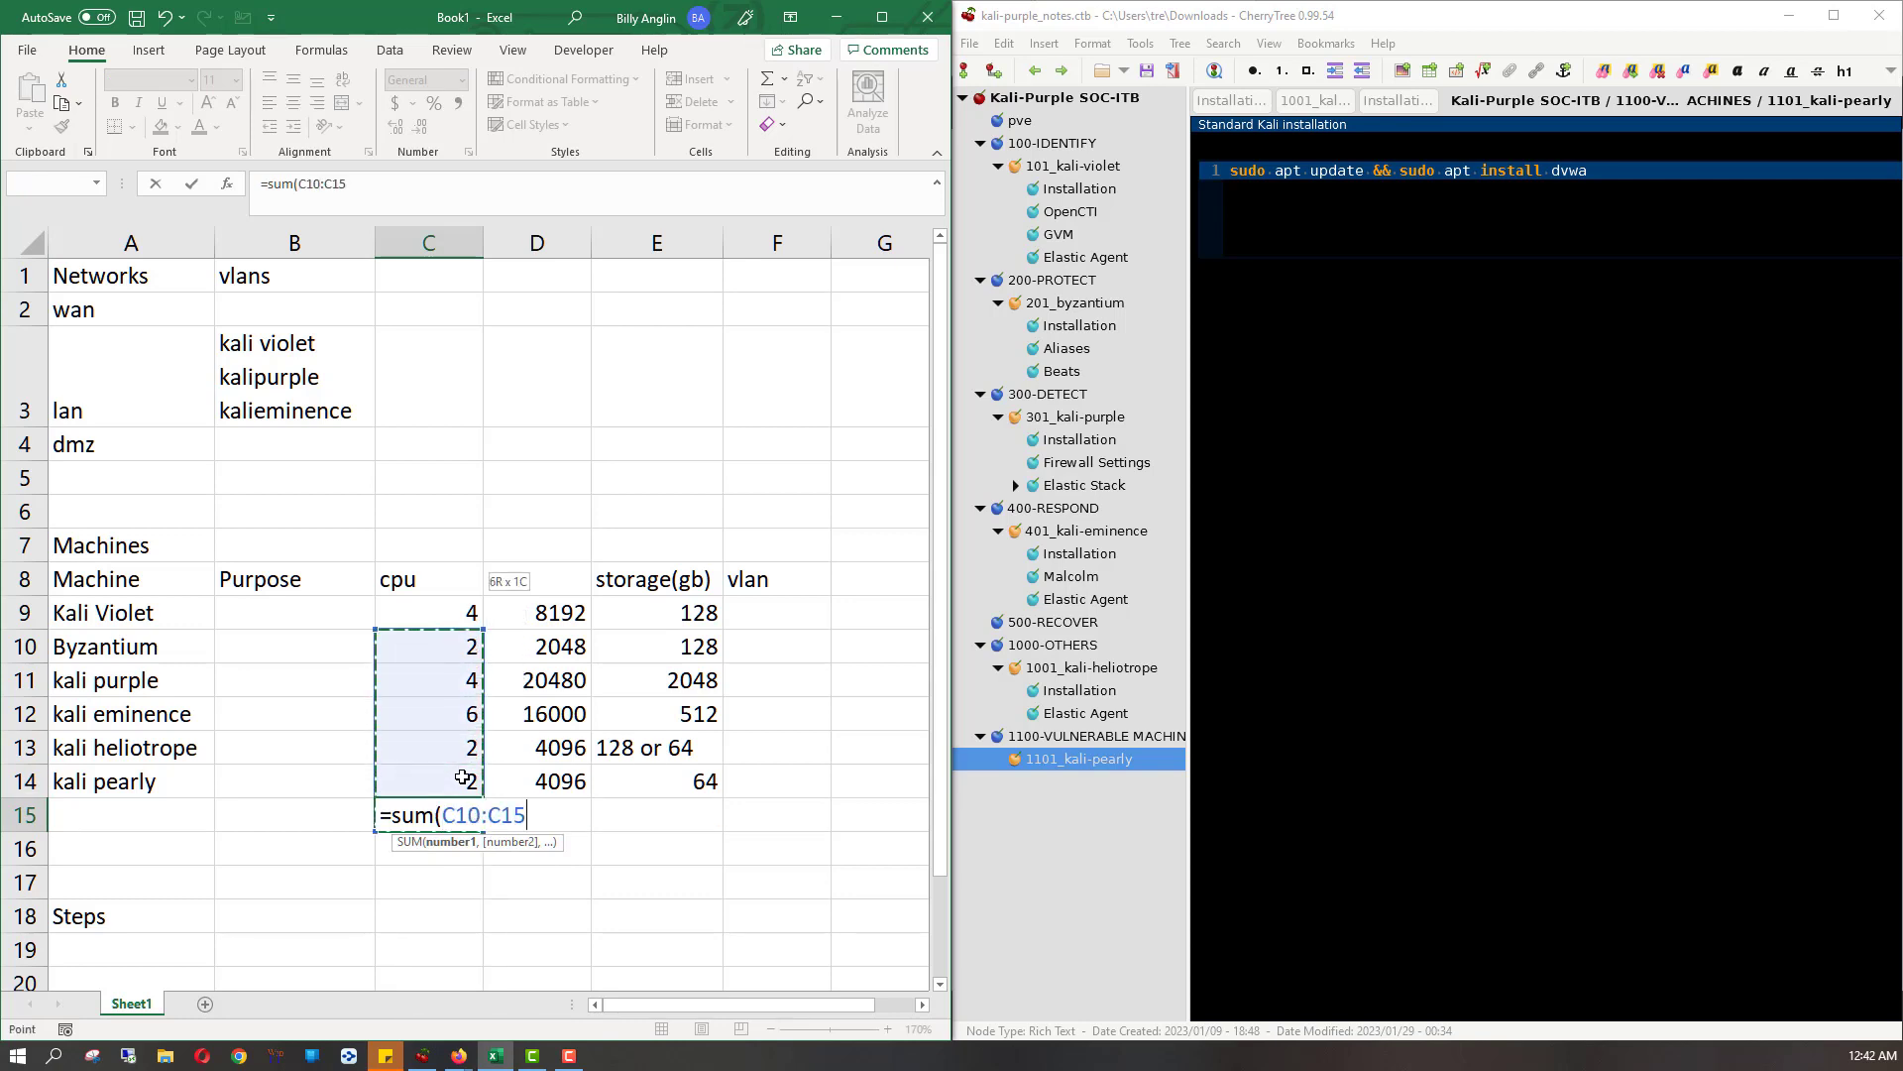
key("shift+Up")
type(")")
key("Return")
key("Return")
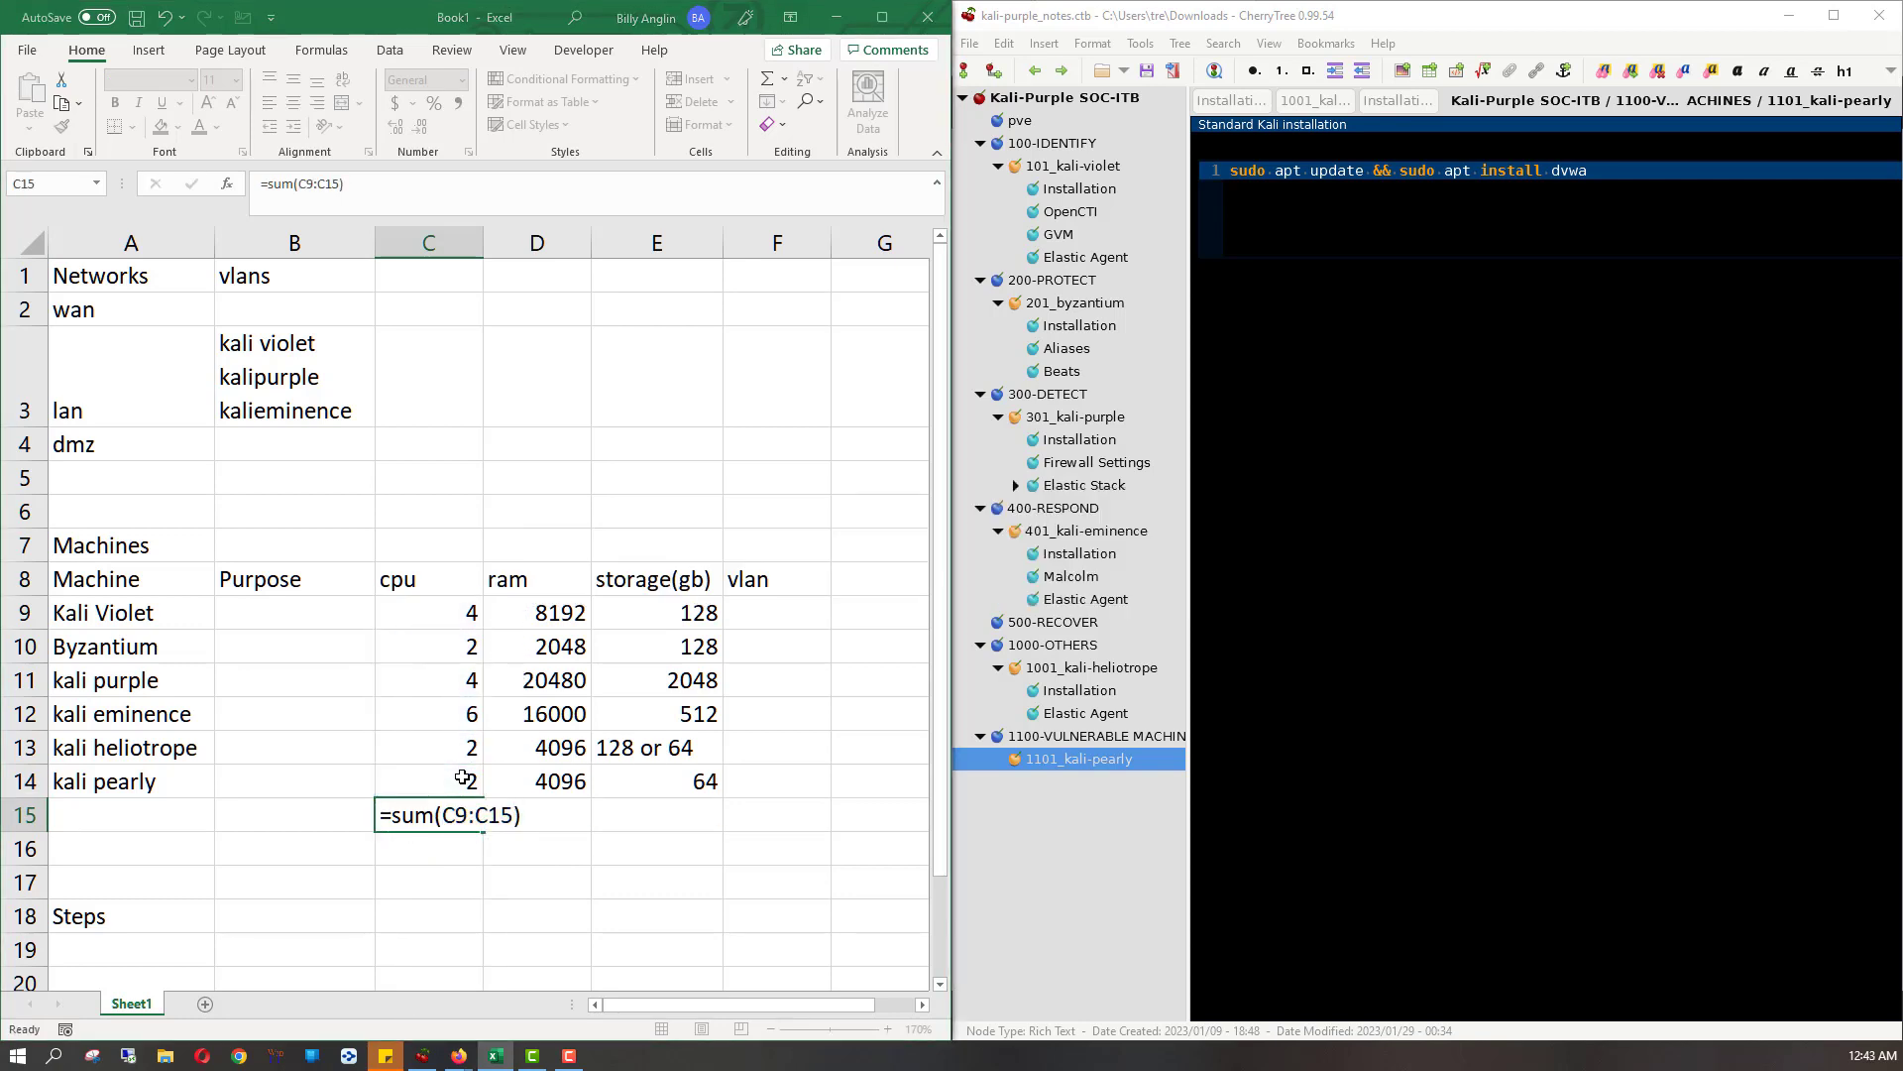
- Replace the formula in C15 with a sum of the machines' cpu values in C9:C14
key("Up")
type("=")
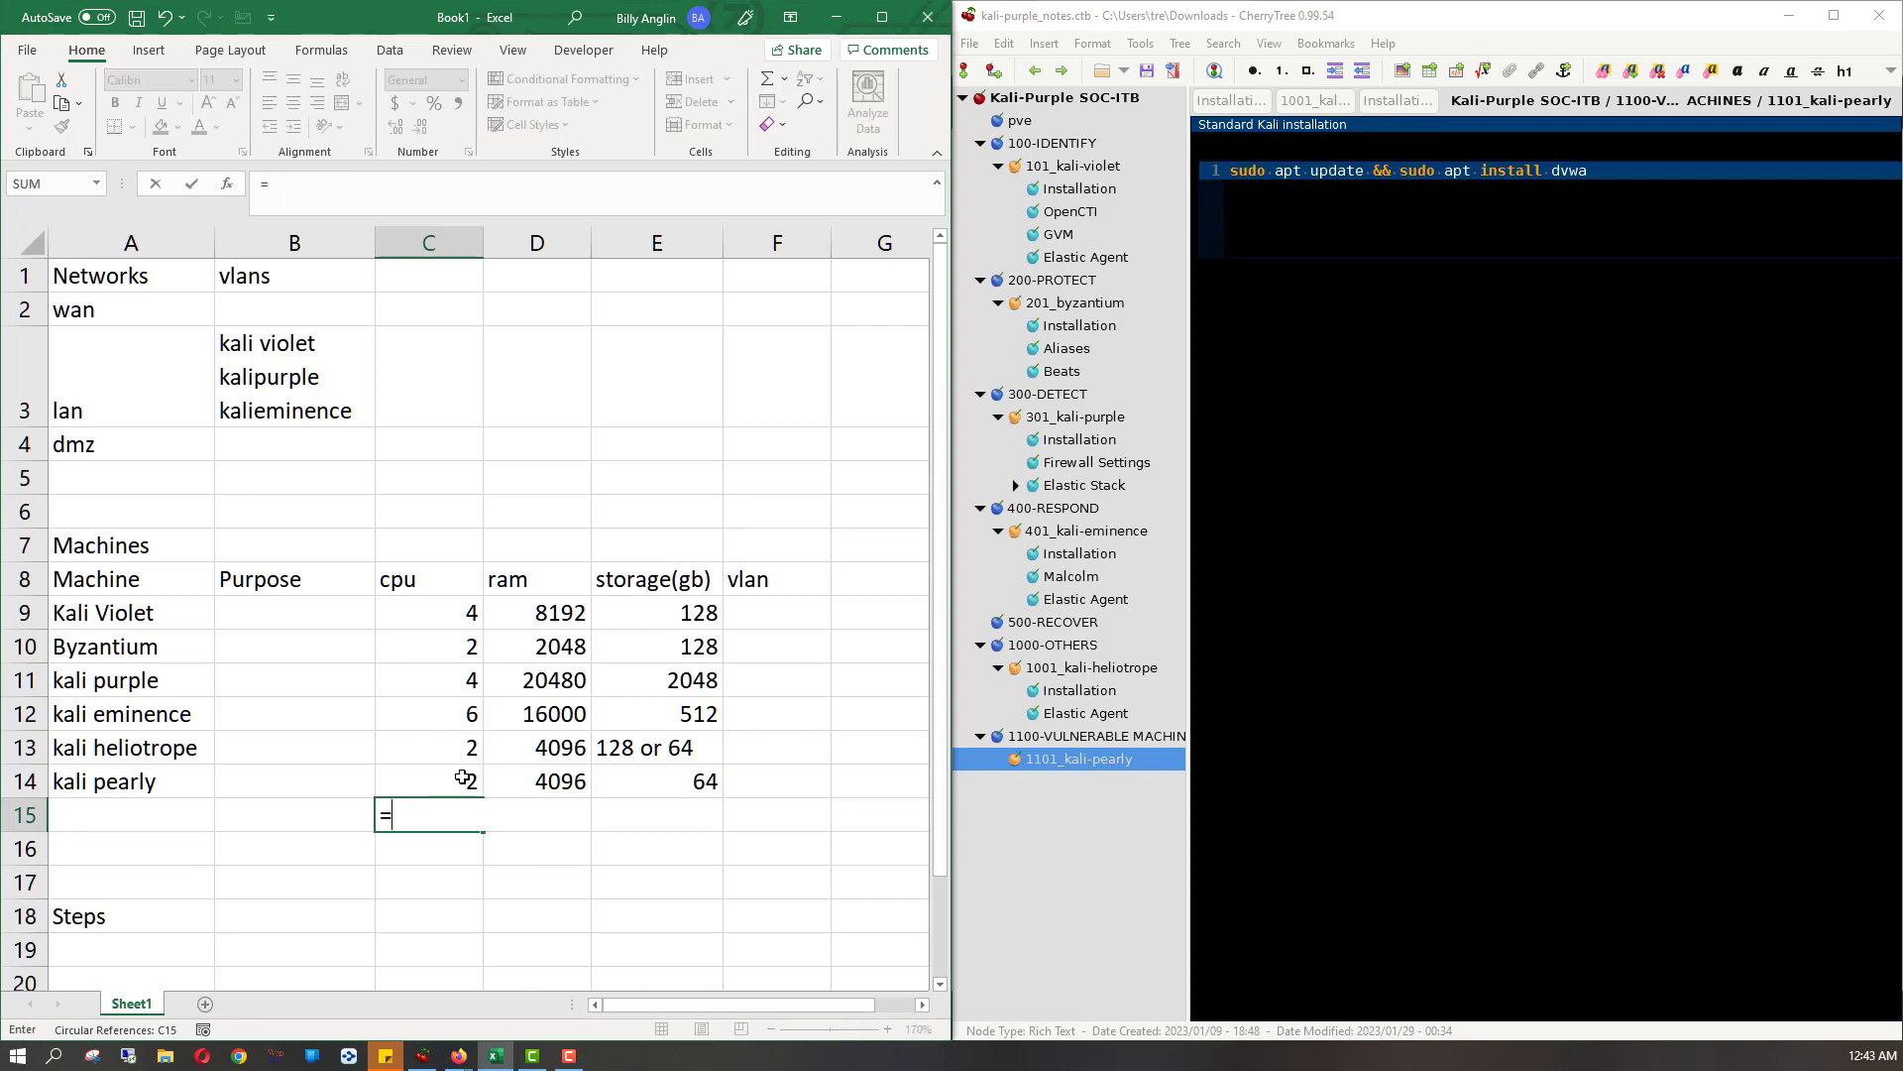
type("sum(")
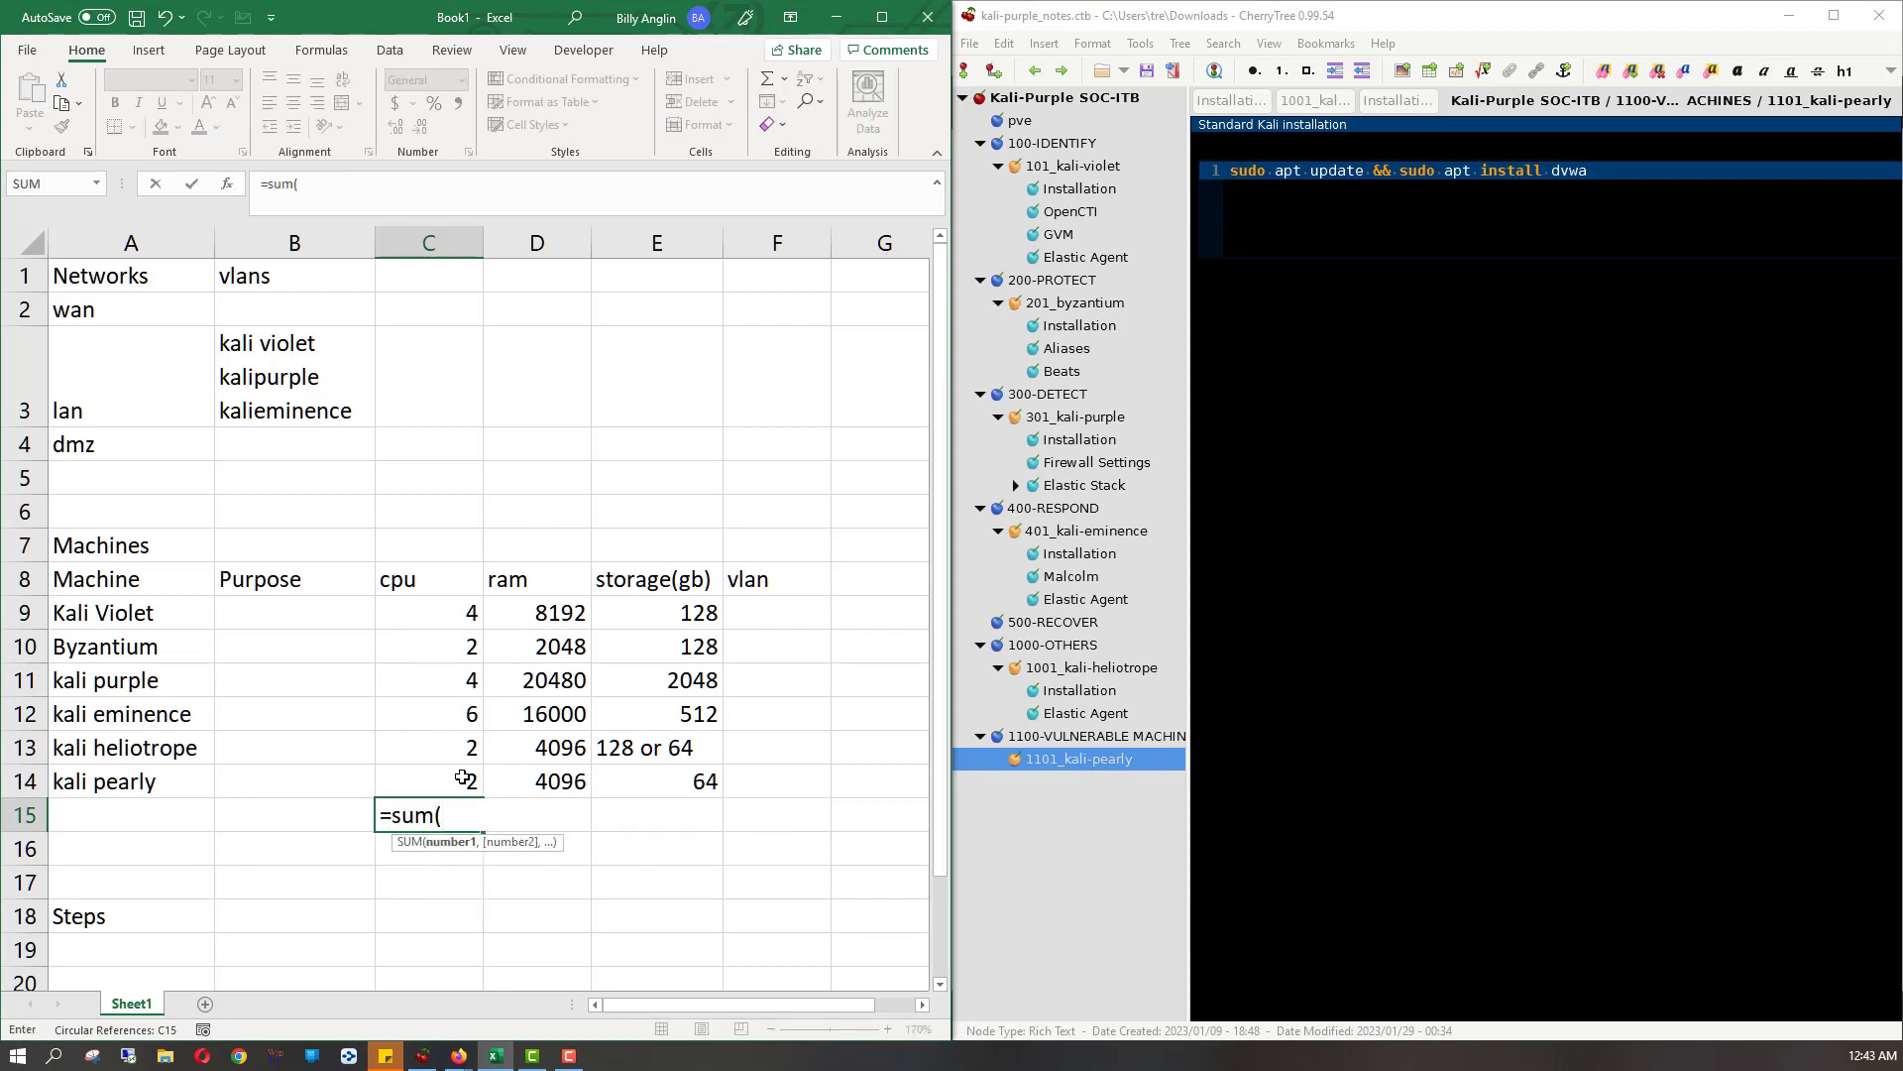
left_click_drag(474, 612, 466, 778)
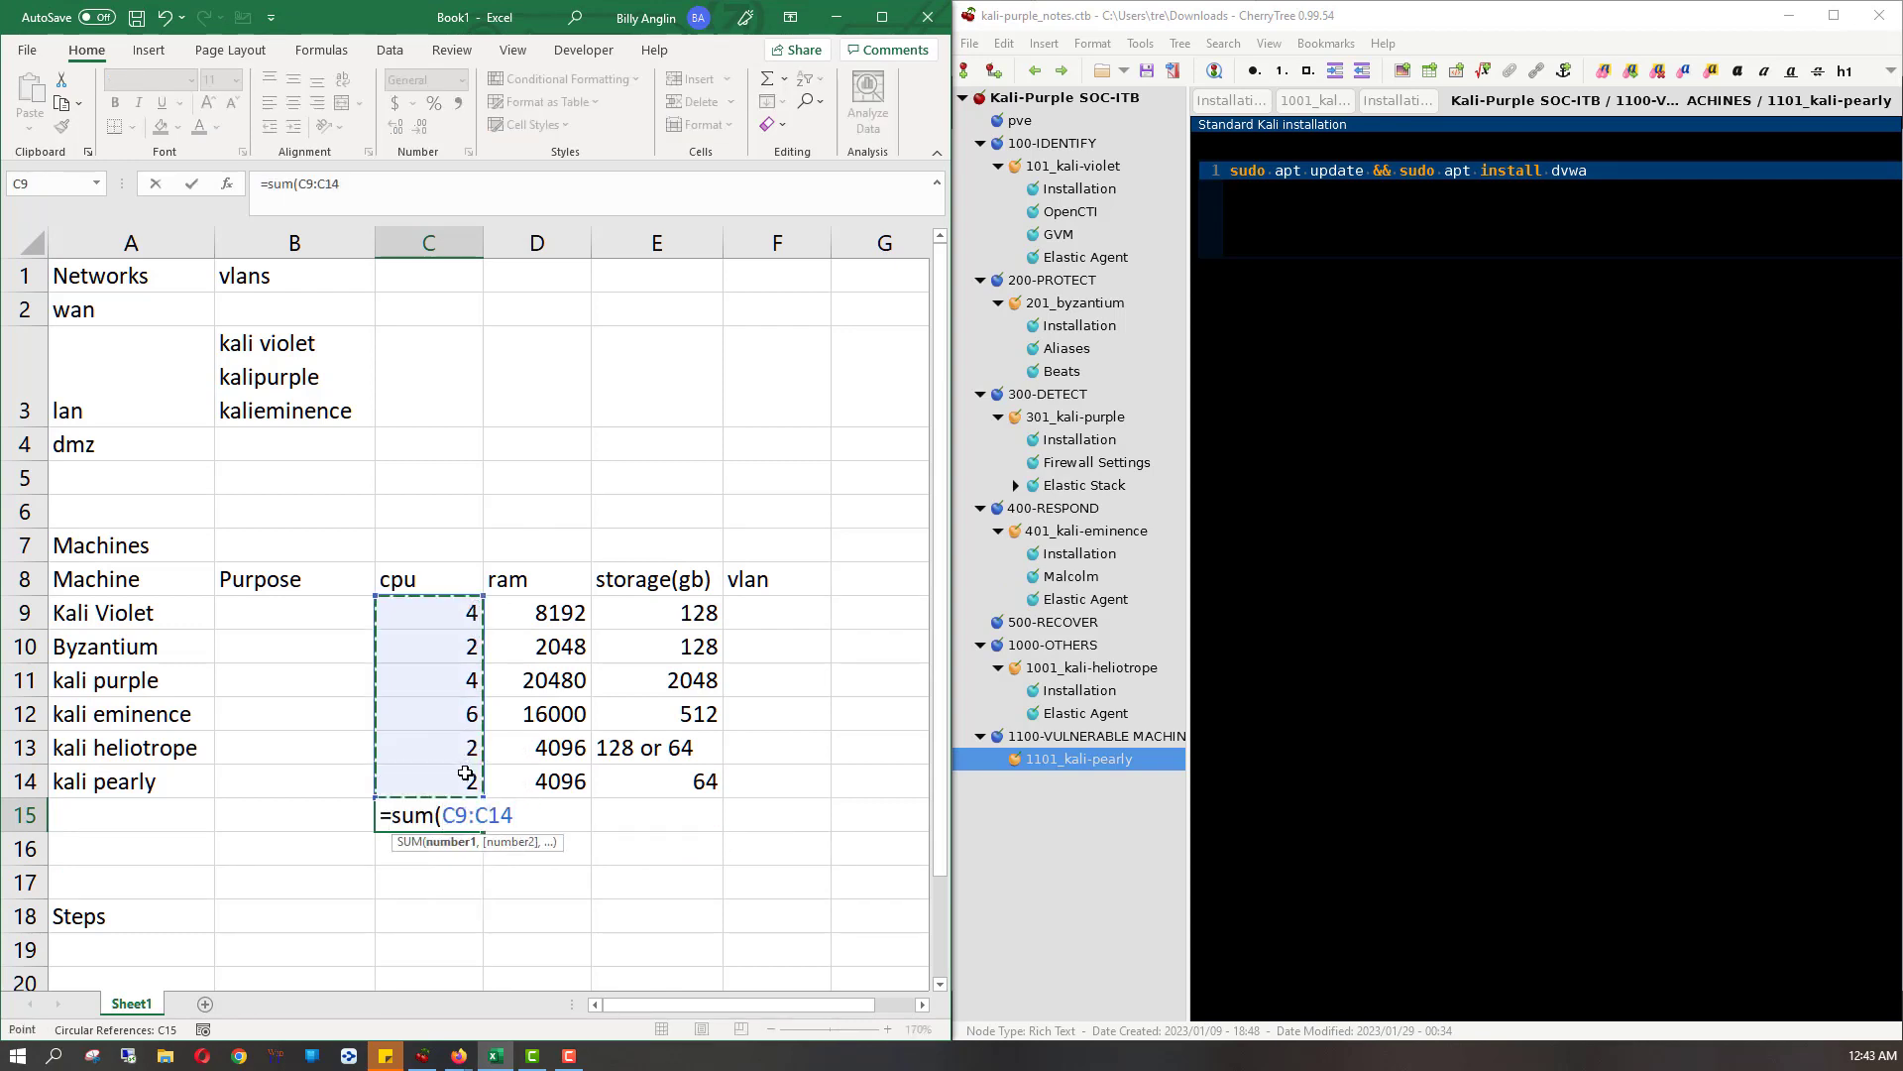
key("Return")
- Total the machines' ram in D15 with =sum(D9:D14)
key("Up")
key("Right")
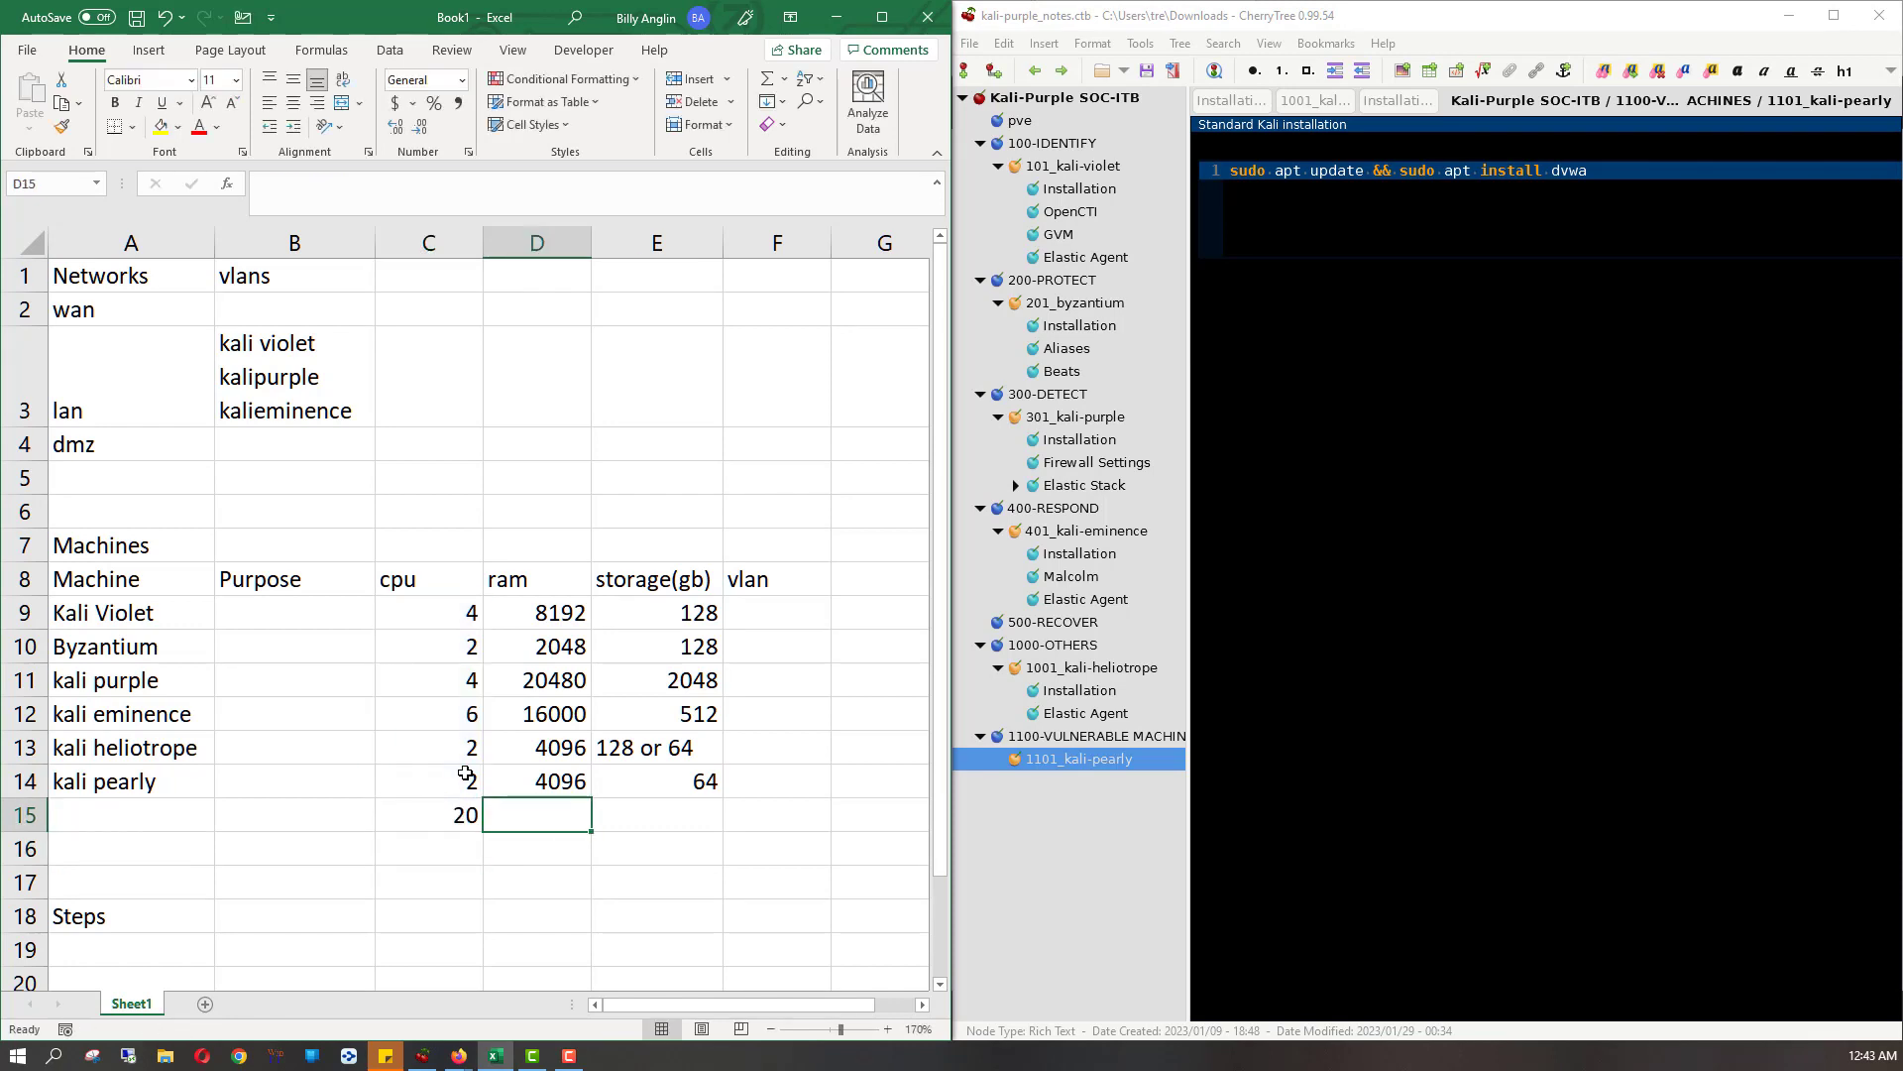
type("=sum(")
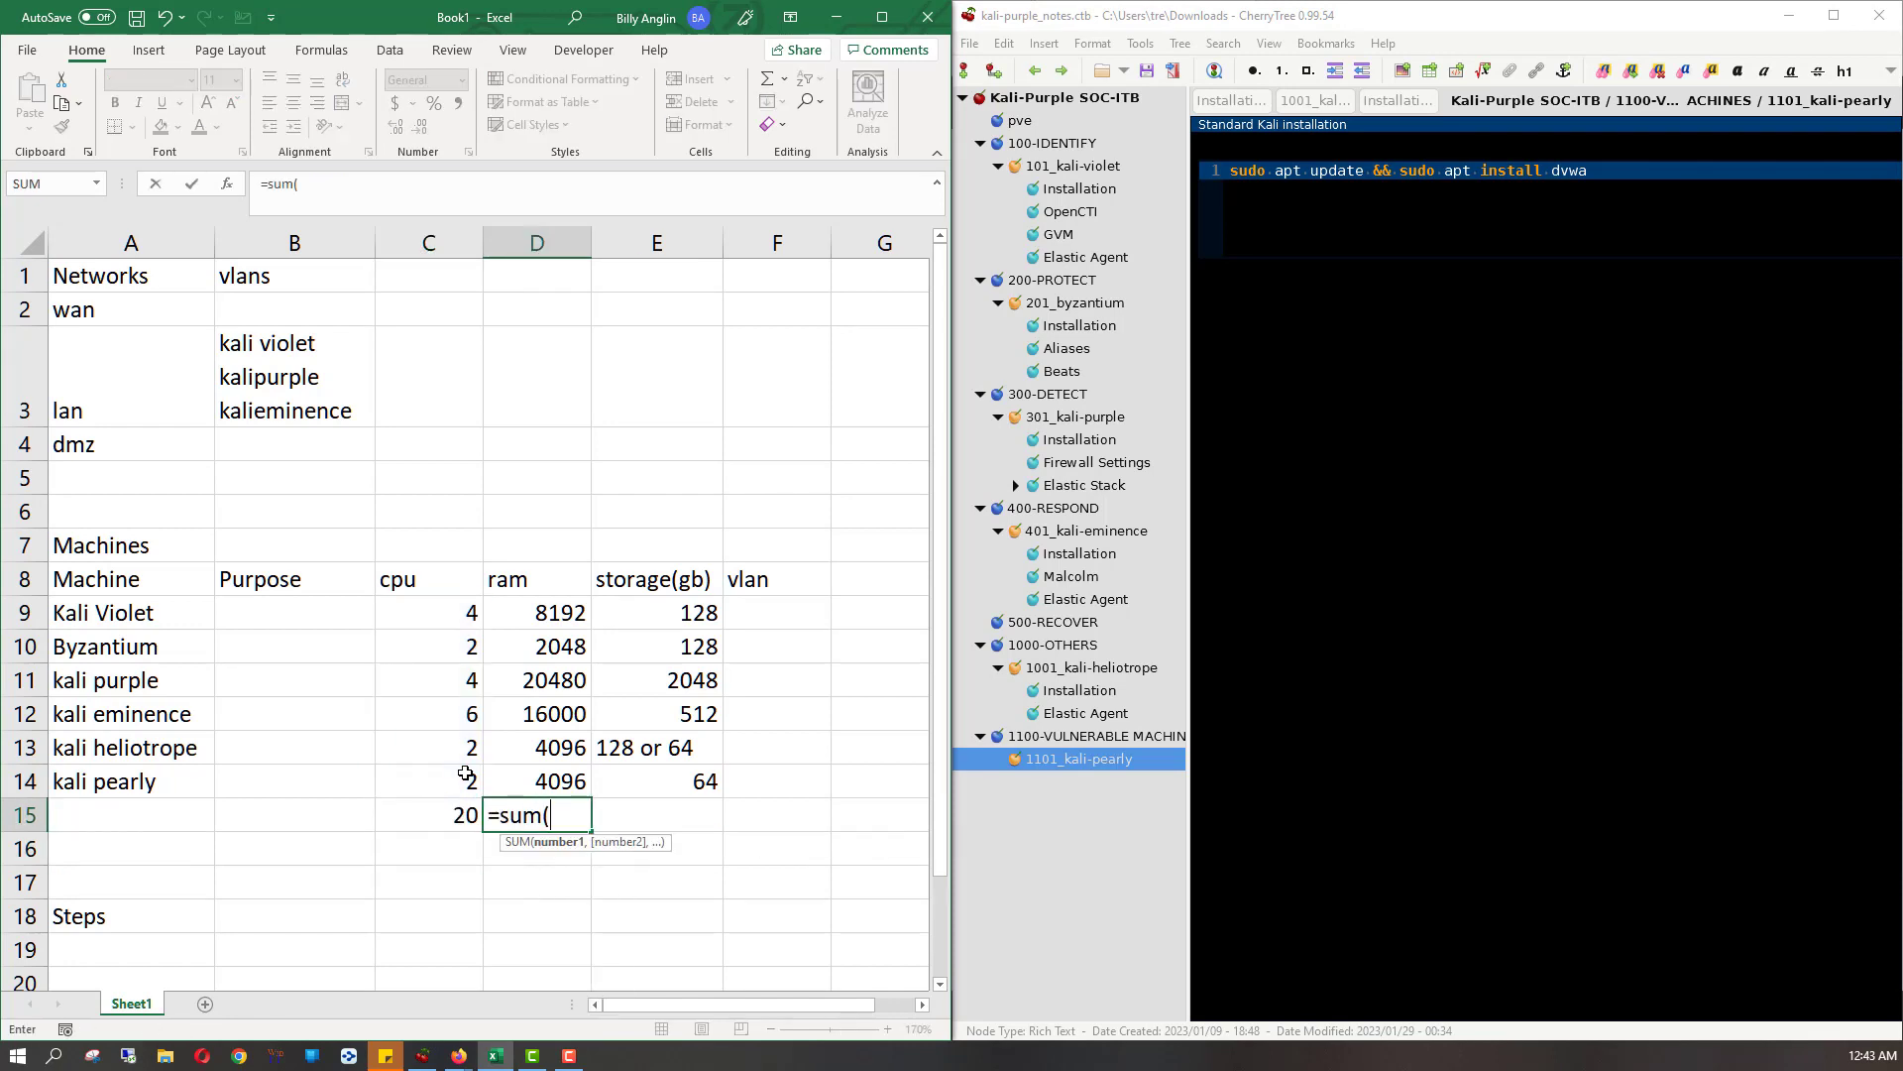
left_click_drag(563, 613, 565, 778)
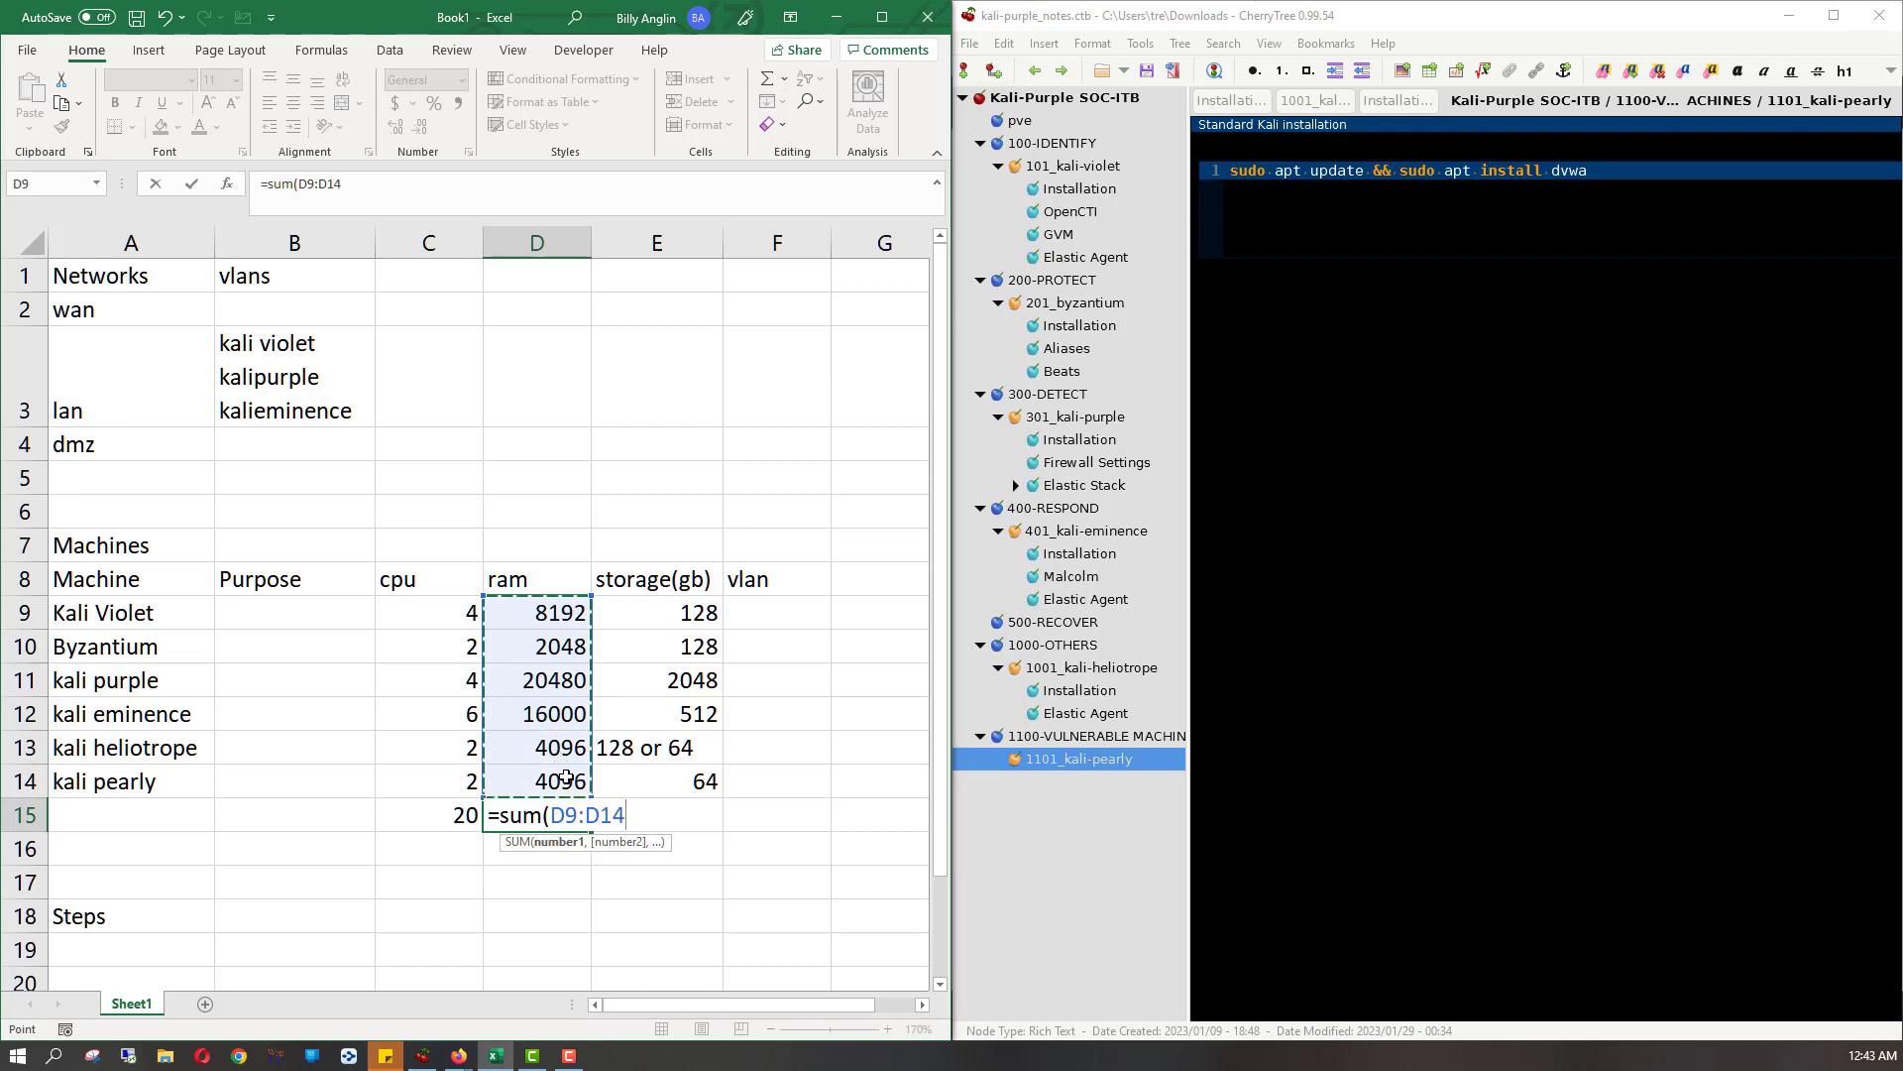
type(")")
key("Return")
- Replace kali heliotrope's storage in E13 with the plain number 64
key("Up")
key("Up")
key("Up")
key("Right")
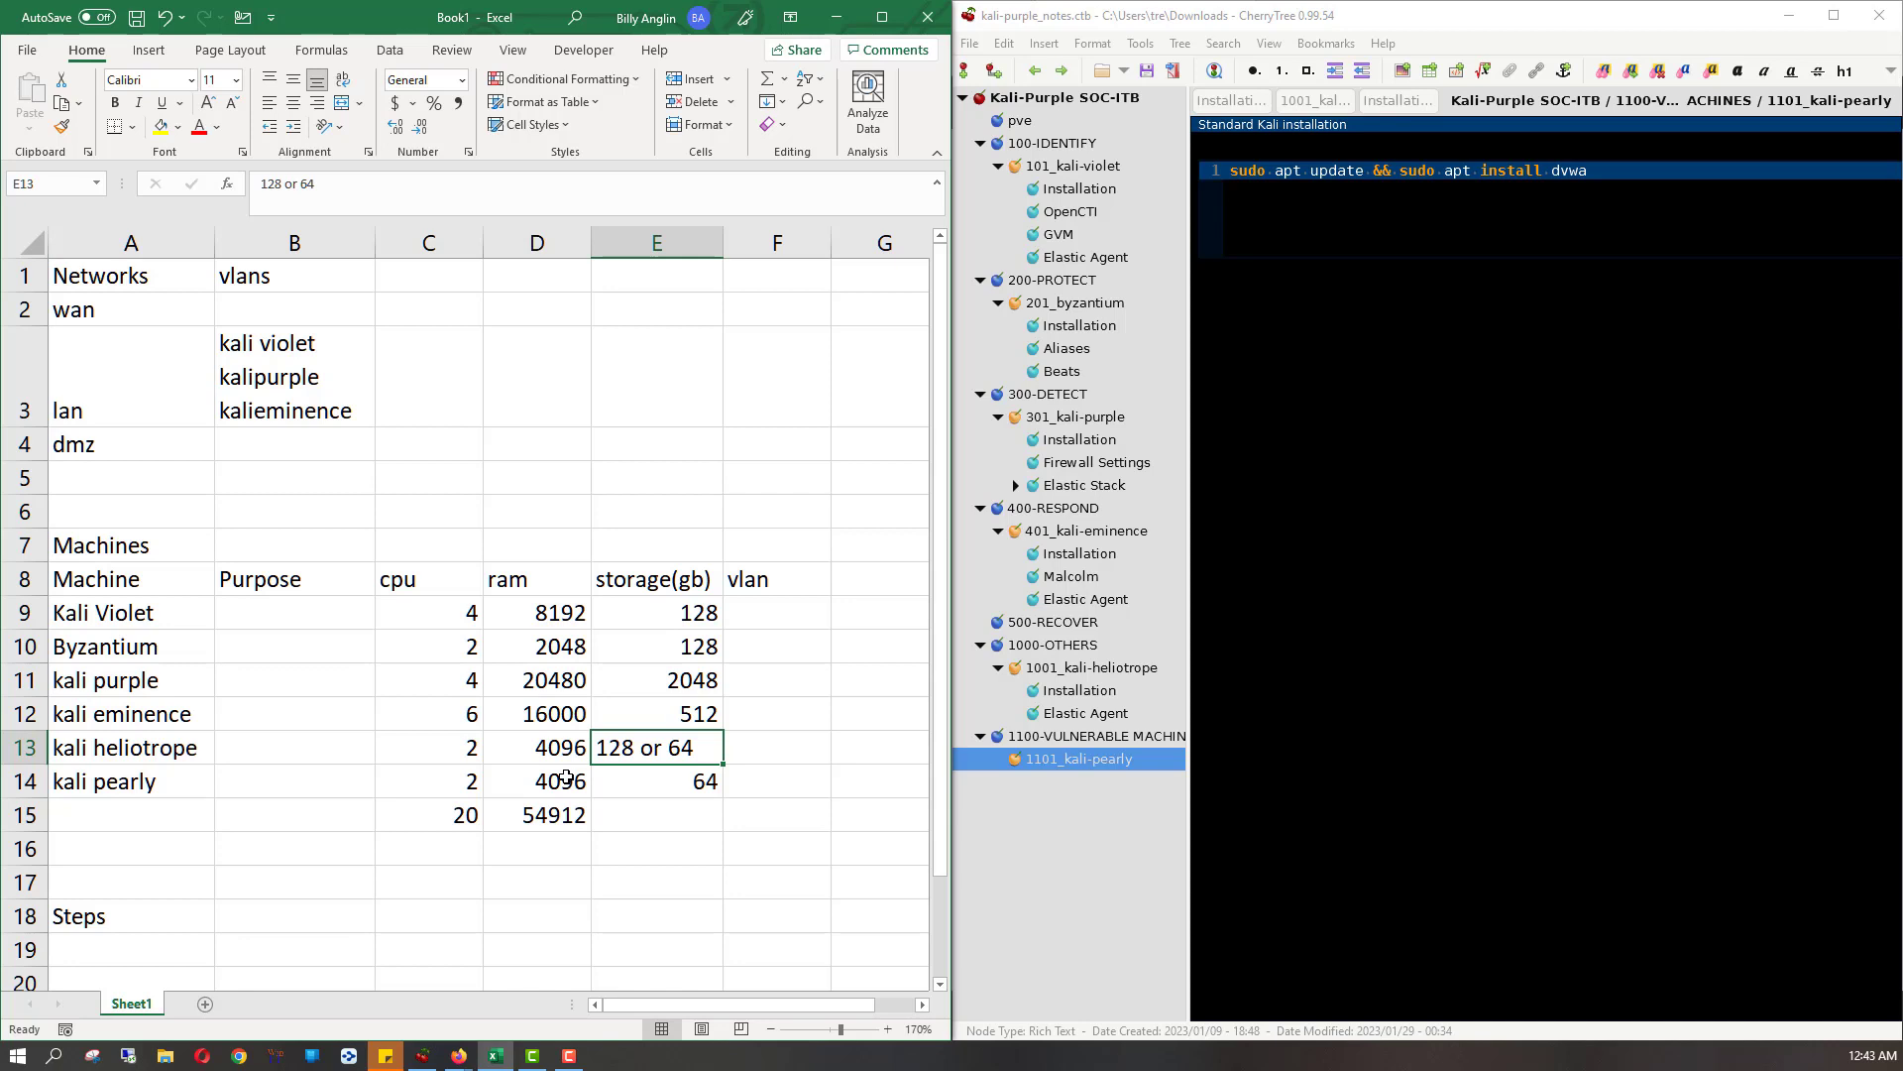
type("64")
key("Return")
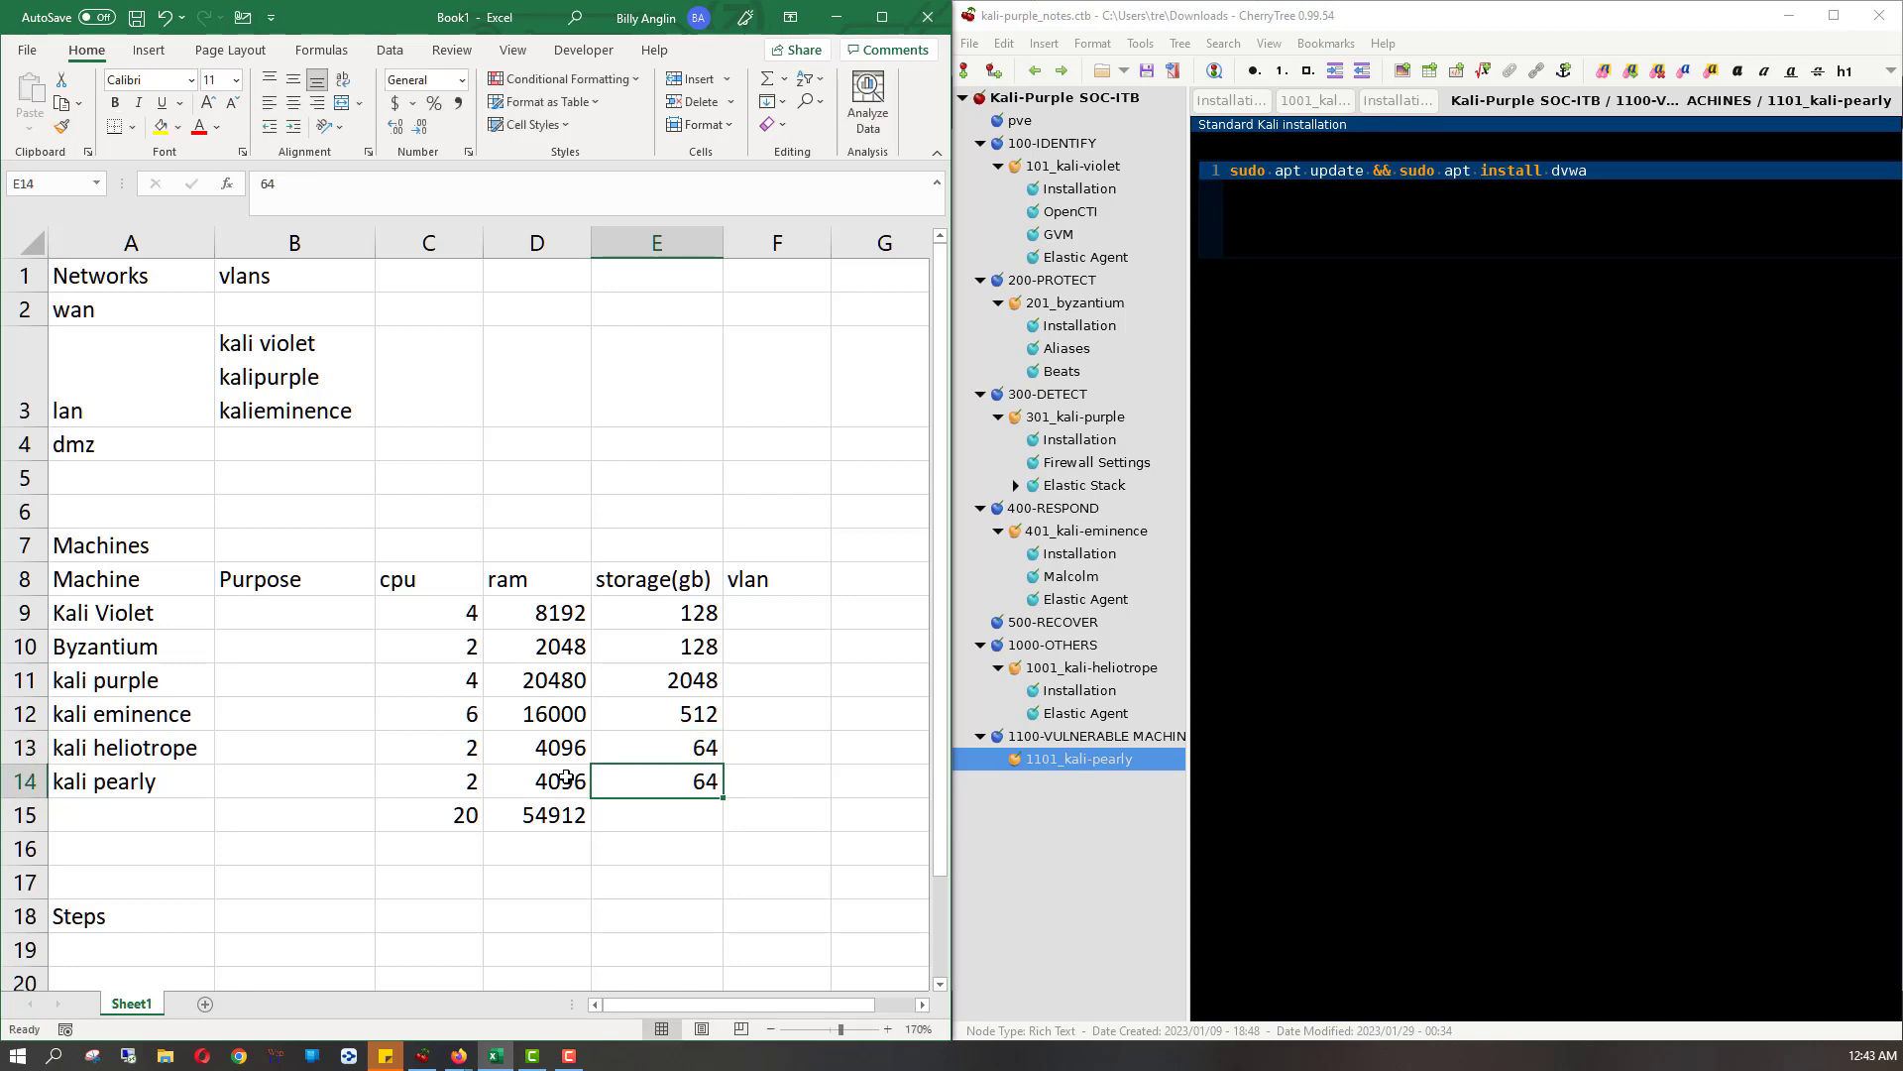
- Total the machines' storage in E15 with =sum(E9:E14)
key("Up")
key("Up")
key("Up")
key("Up")
key("Up")
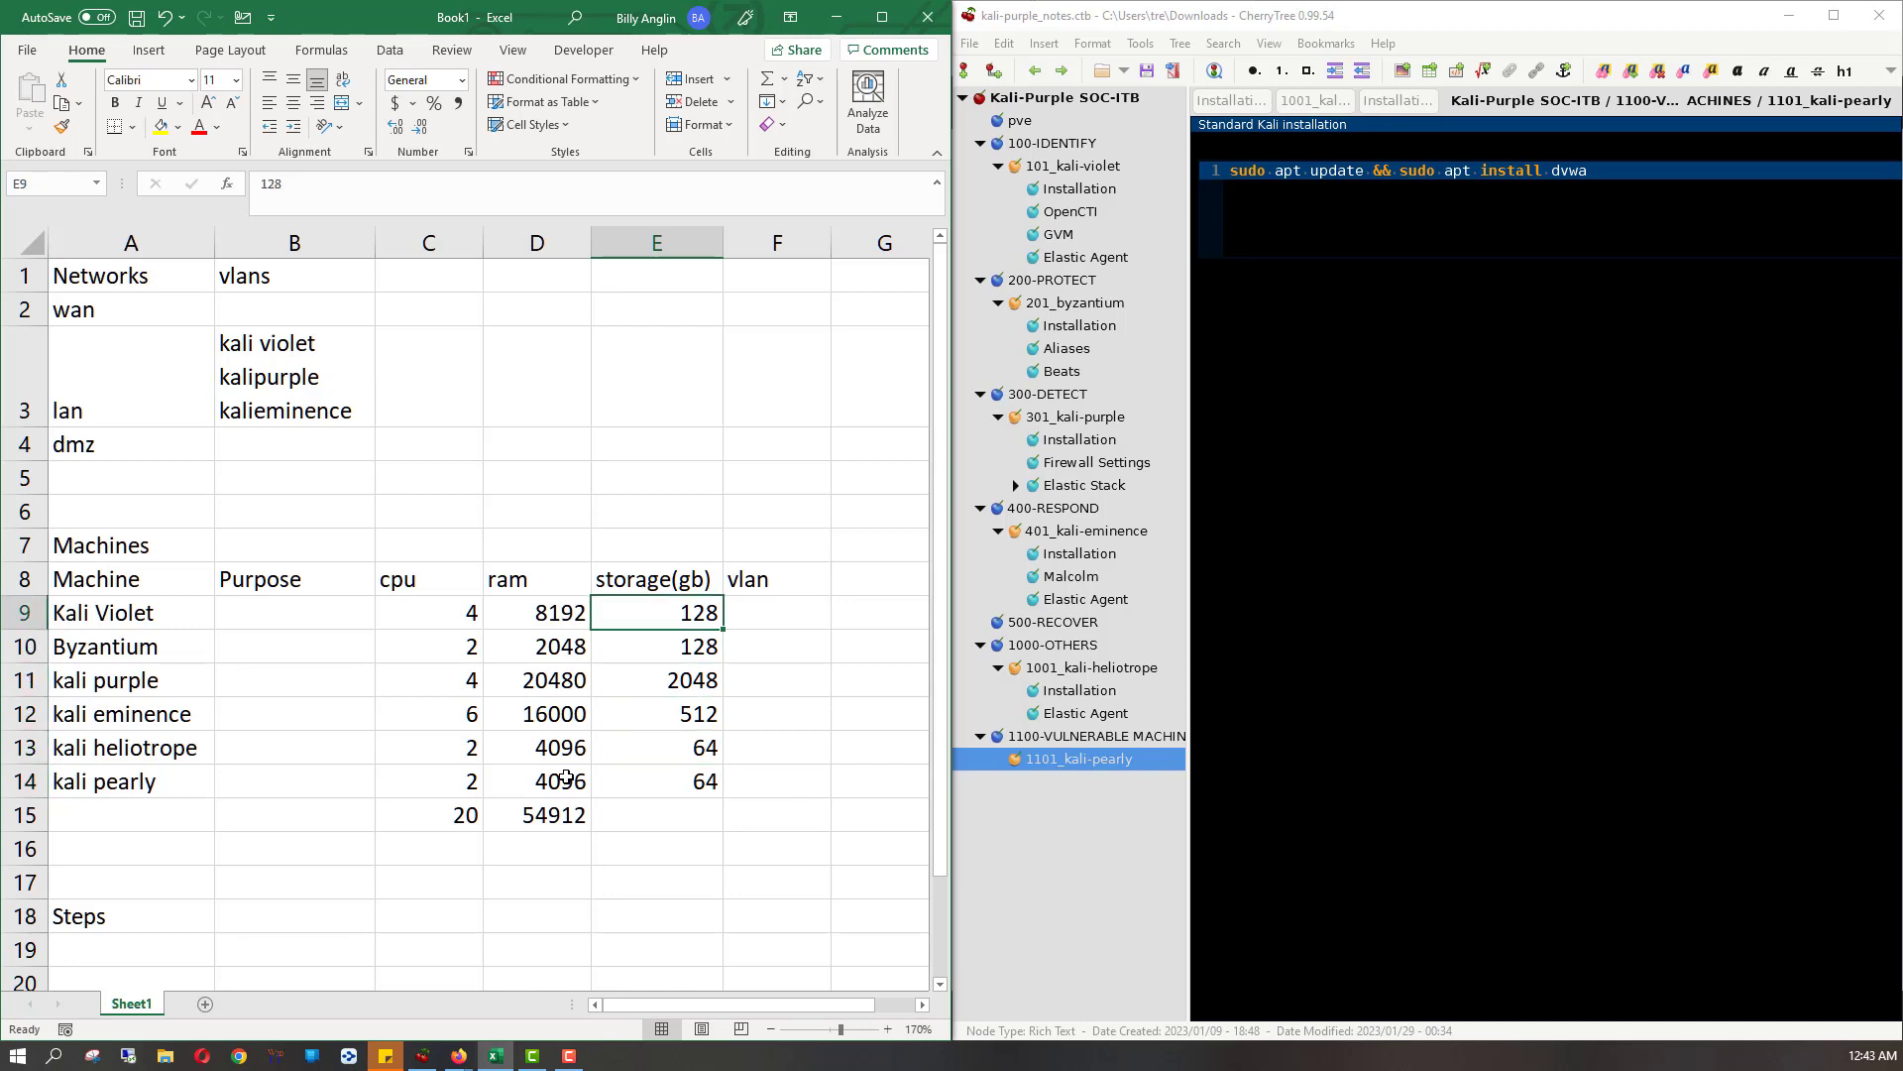
key("Down")
key("Down")
key("Down")
key("Down")
key("Down")
key("Down")
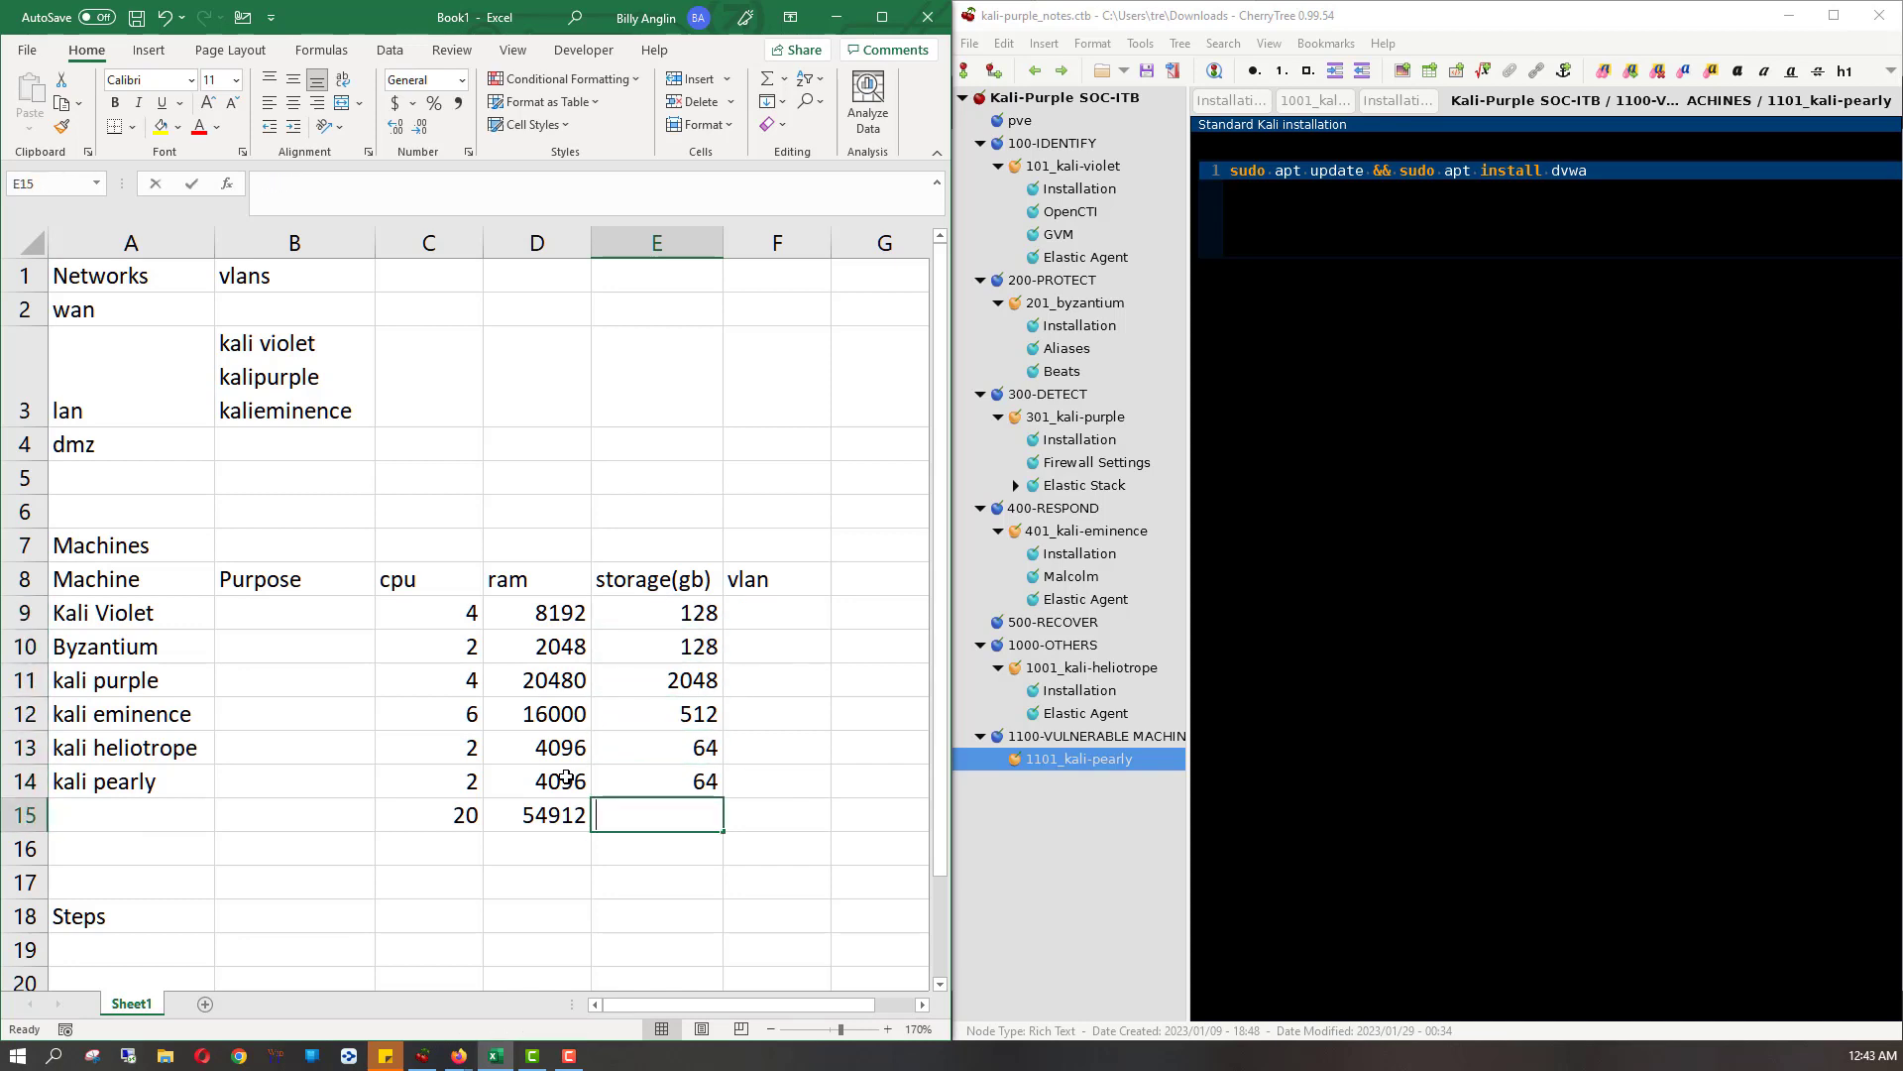
type("=sum(")
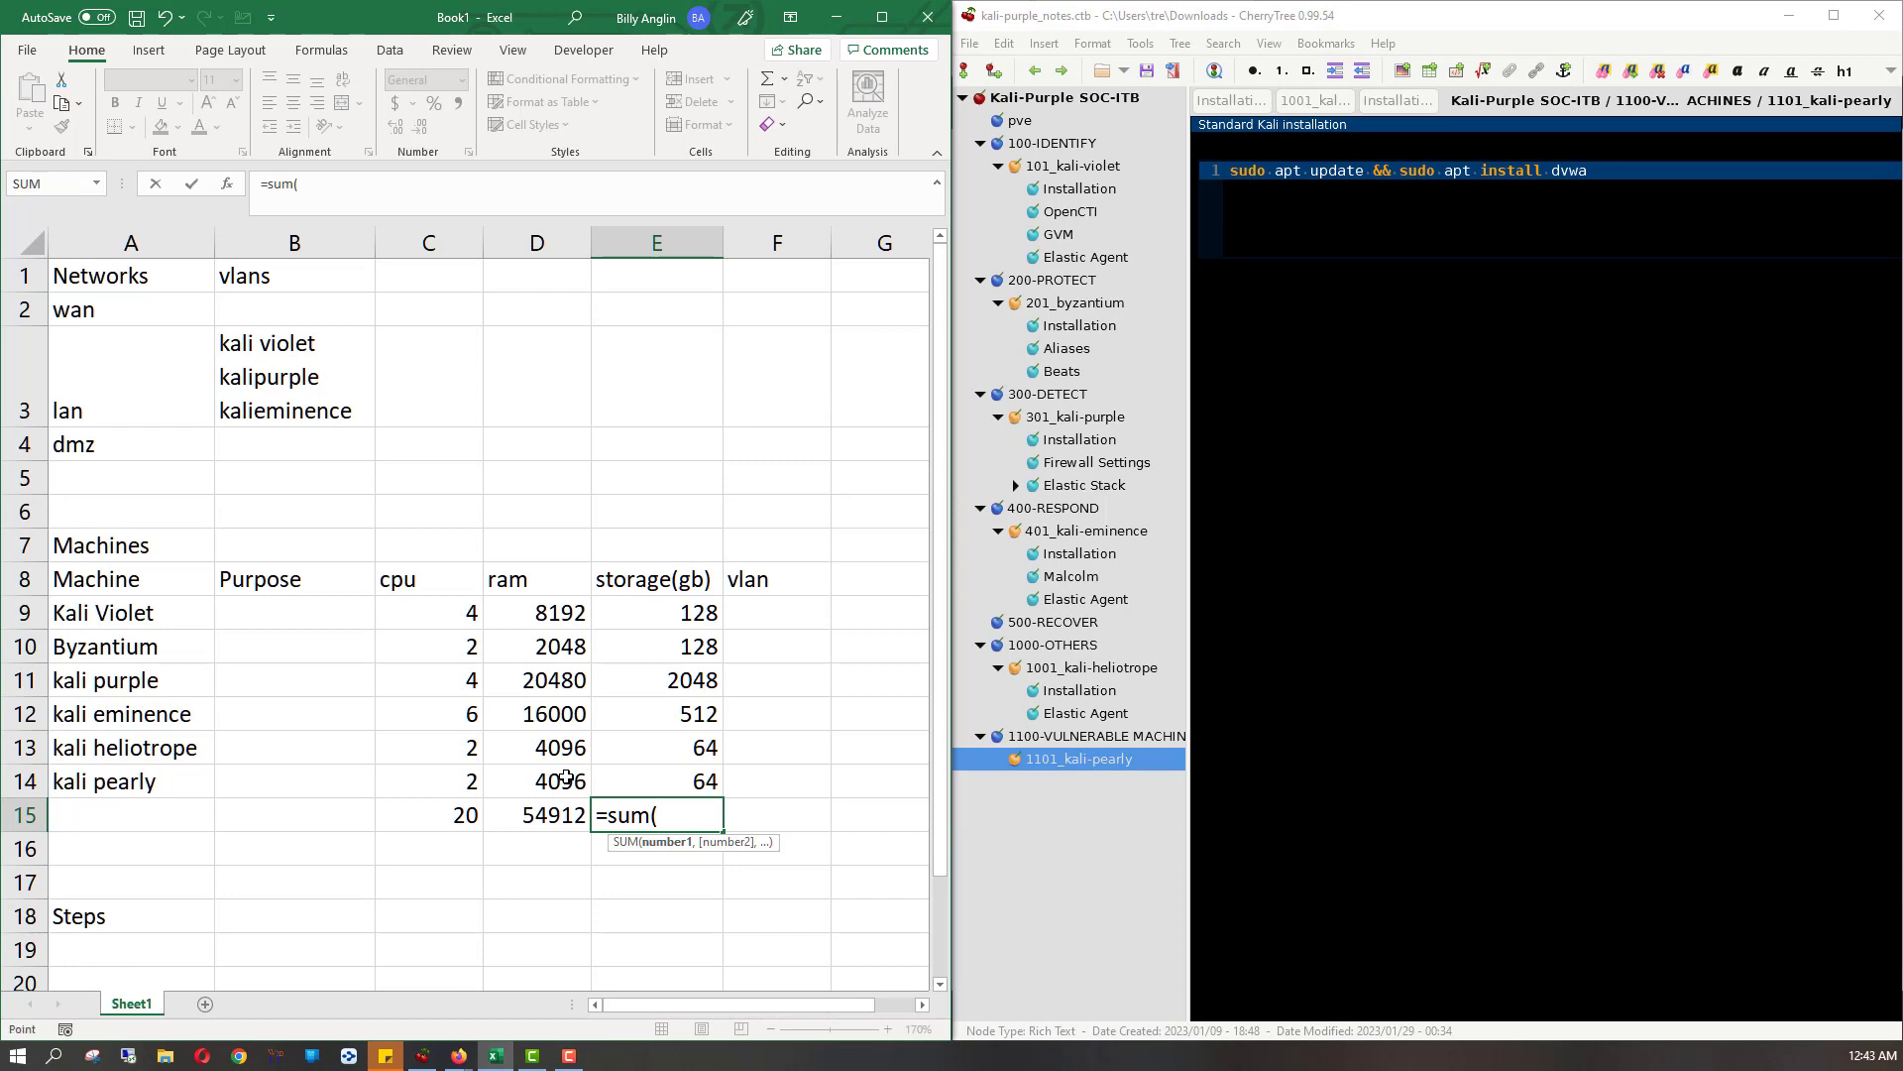
key("Up")
key("shift+Up")
key("shift+Up")
key("shift+Up")
key("shift+Up")
key("shift+Up")
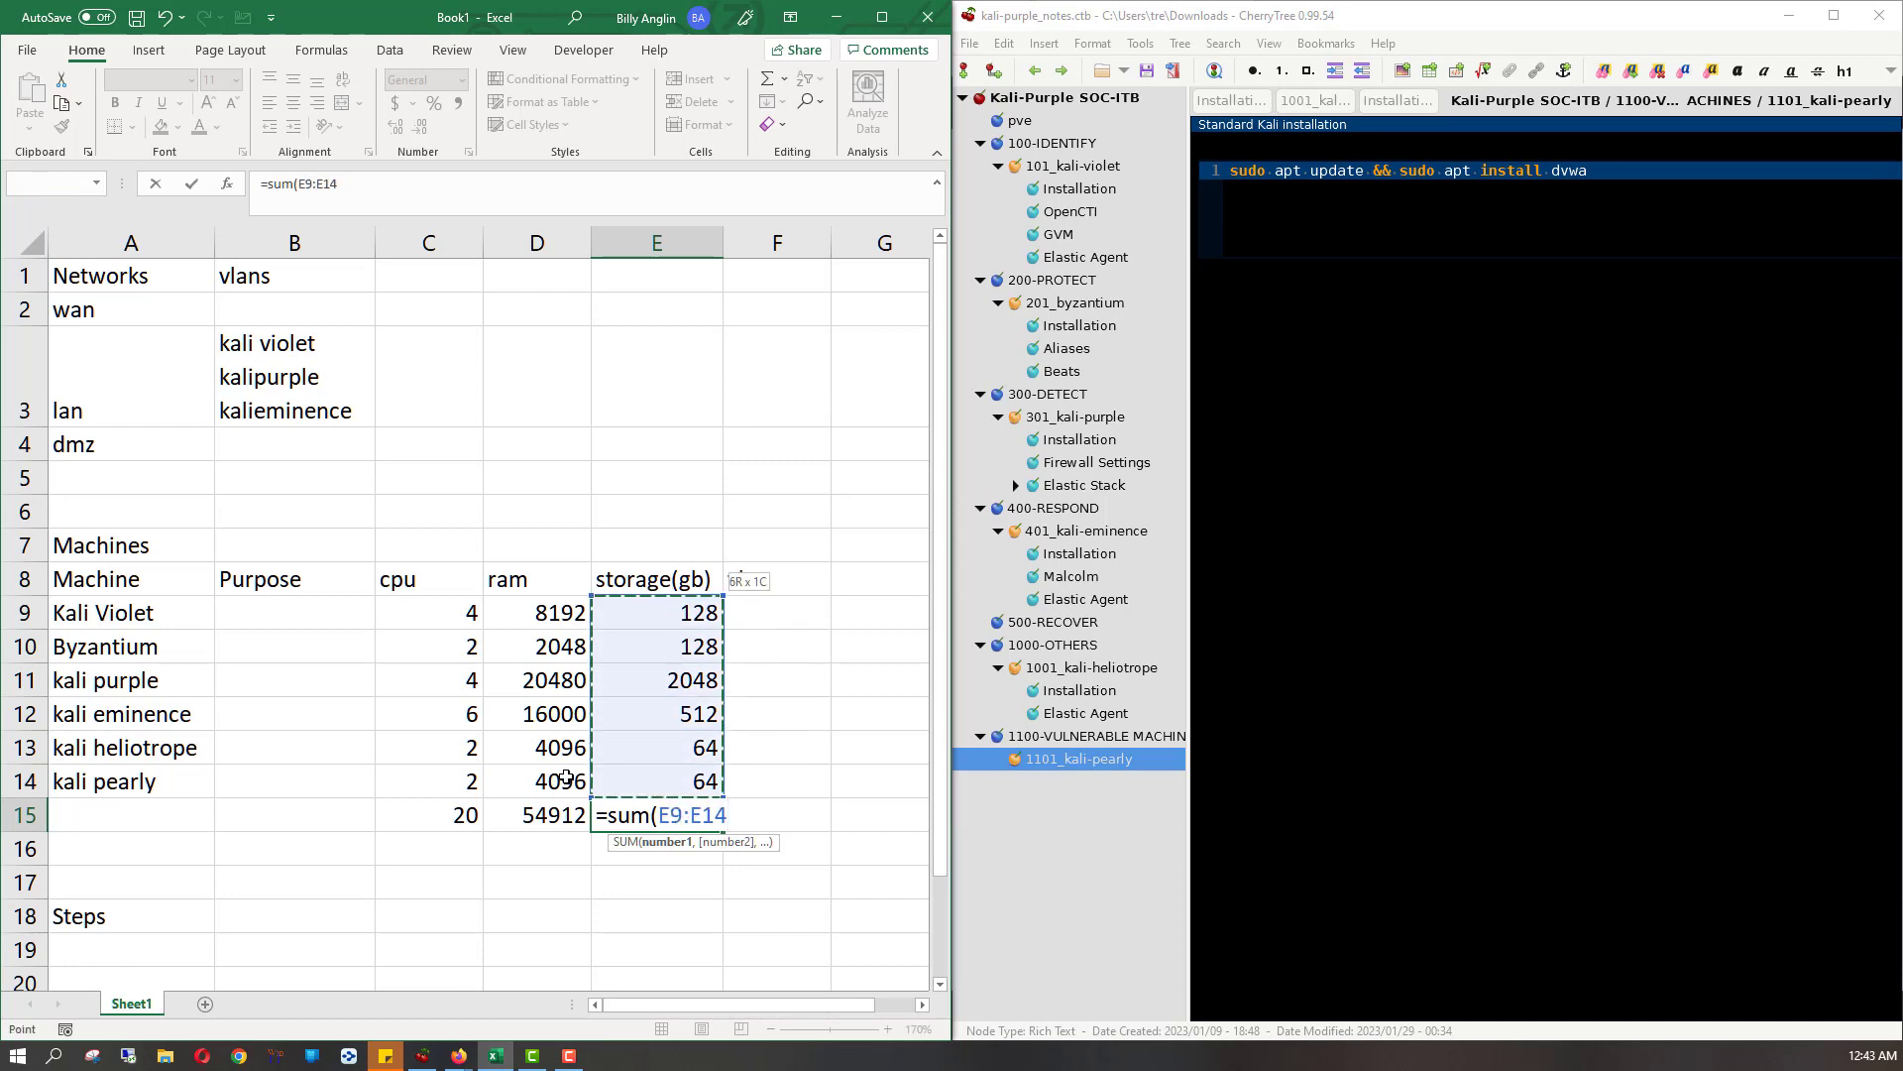
key("Return")
key("Up")
key("Left")
key("Left")
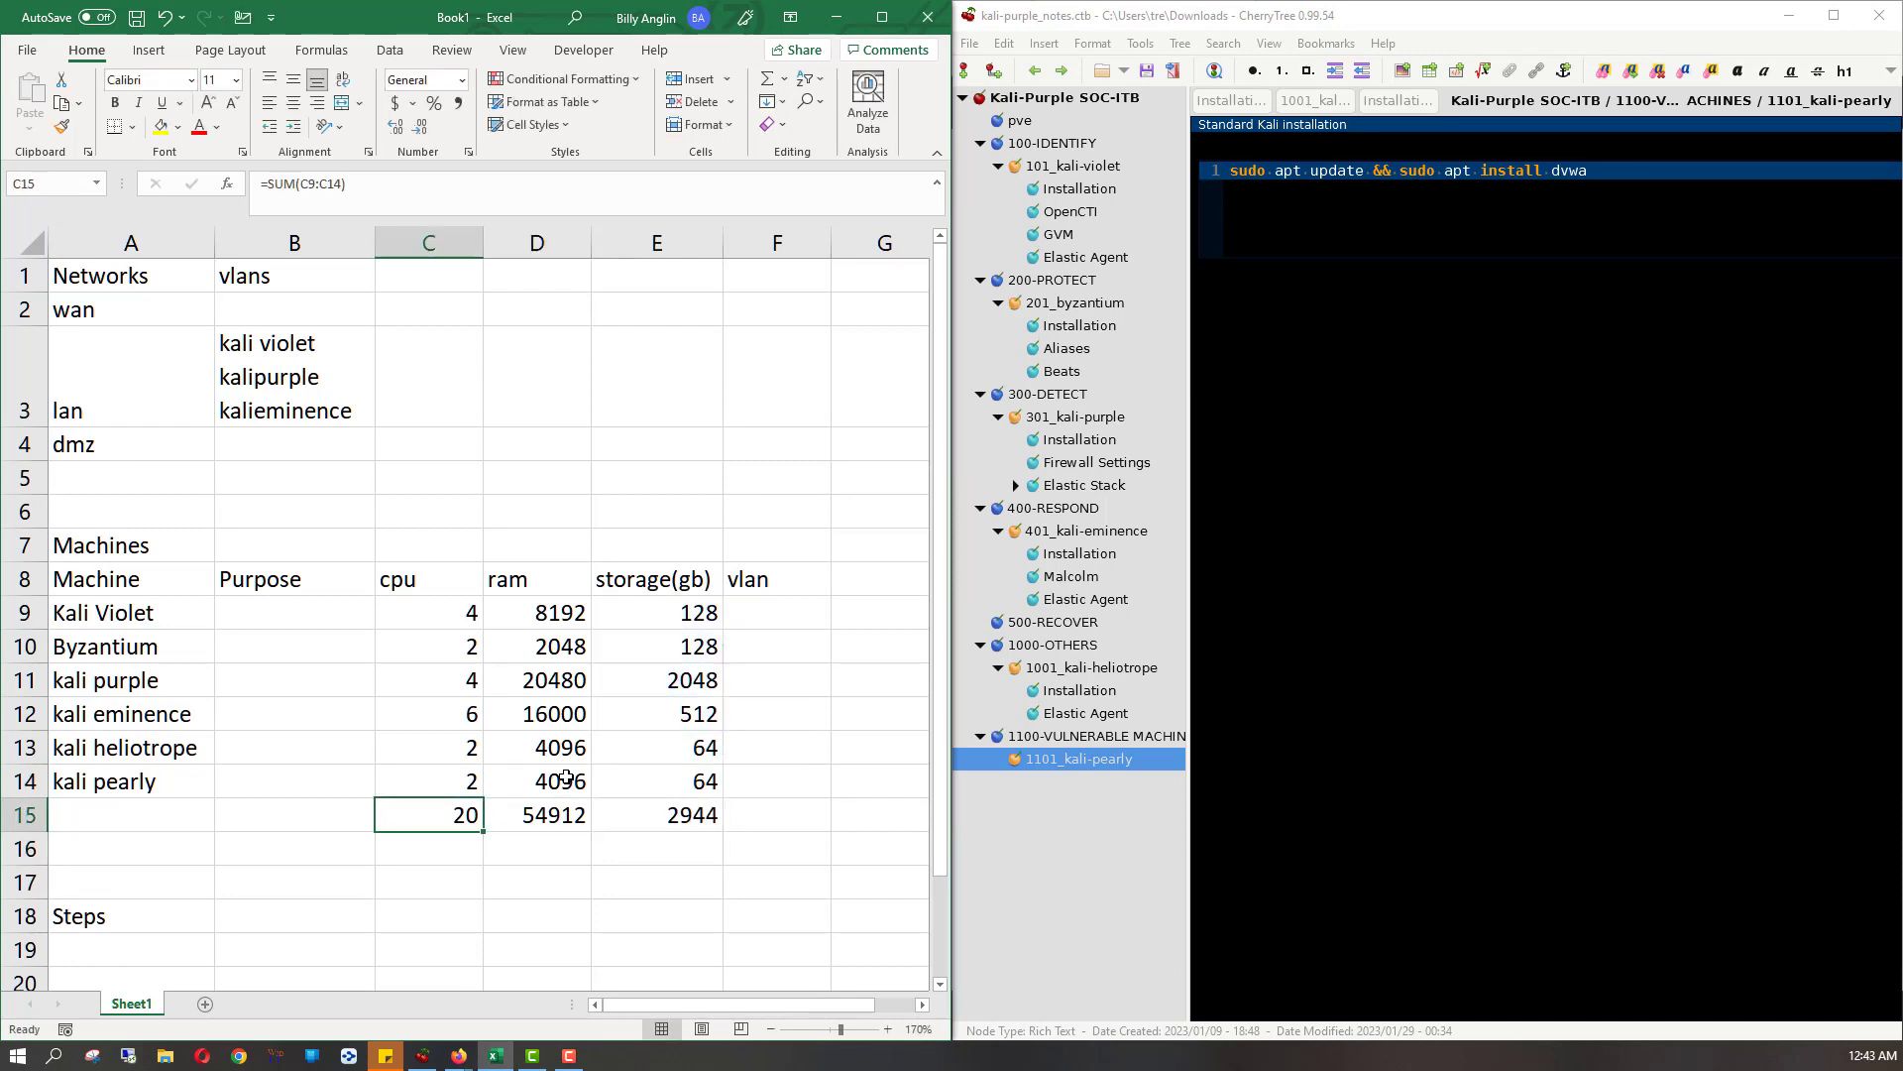
key("Down")
key("Up")
key("Down")
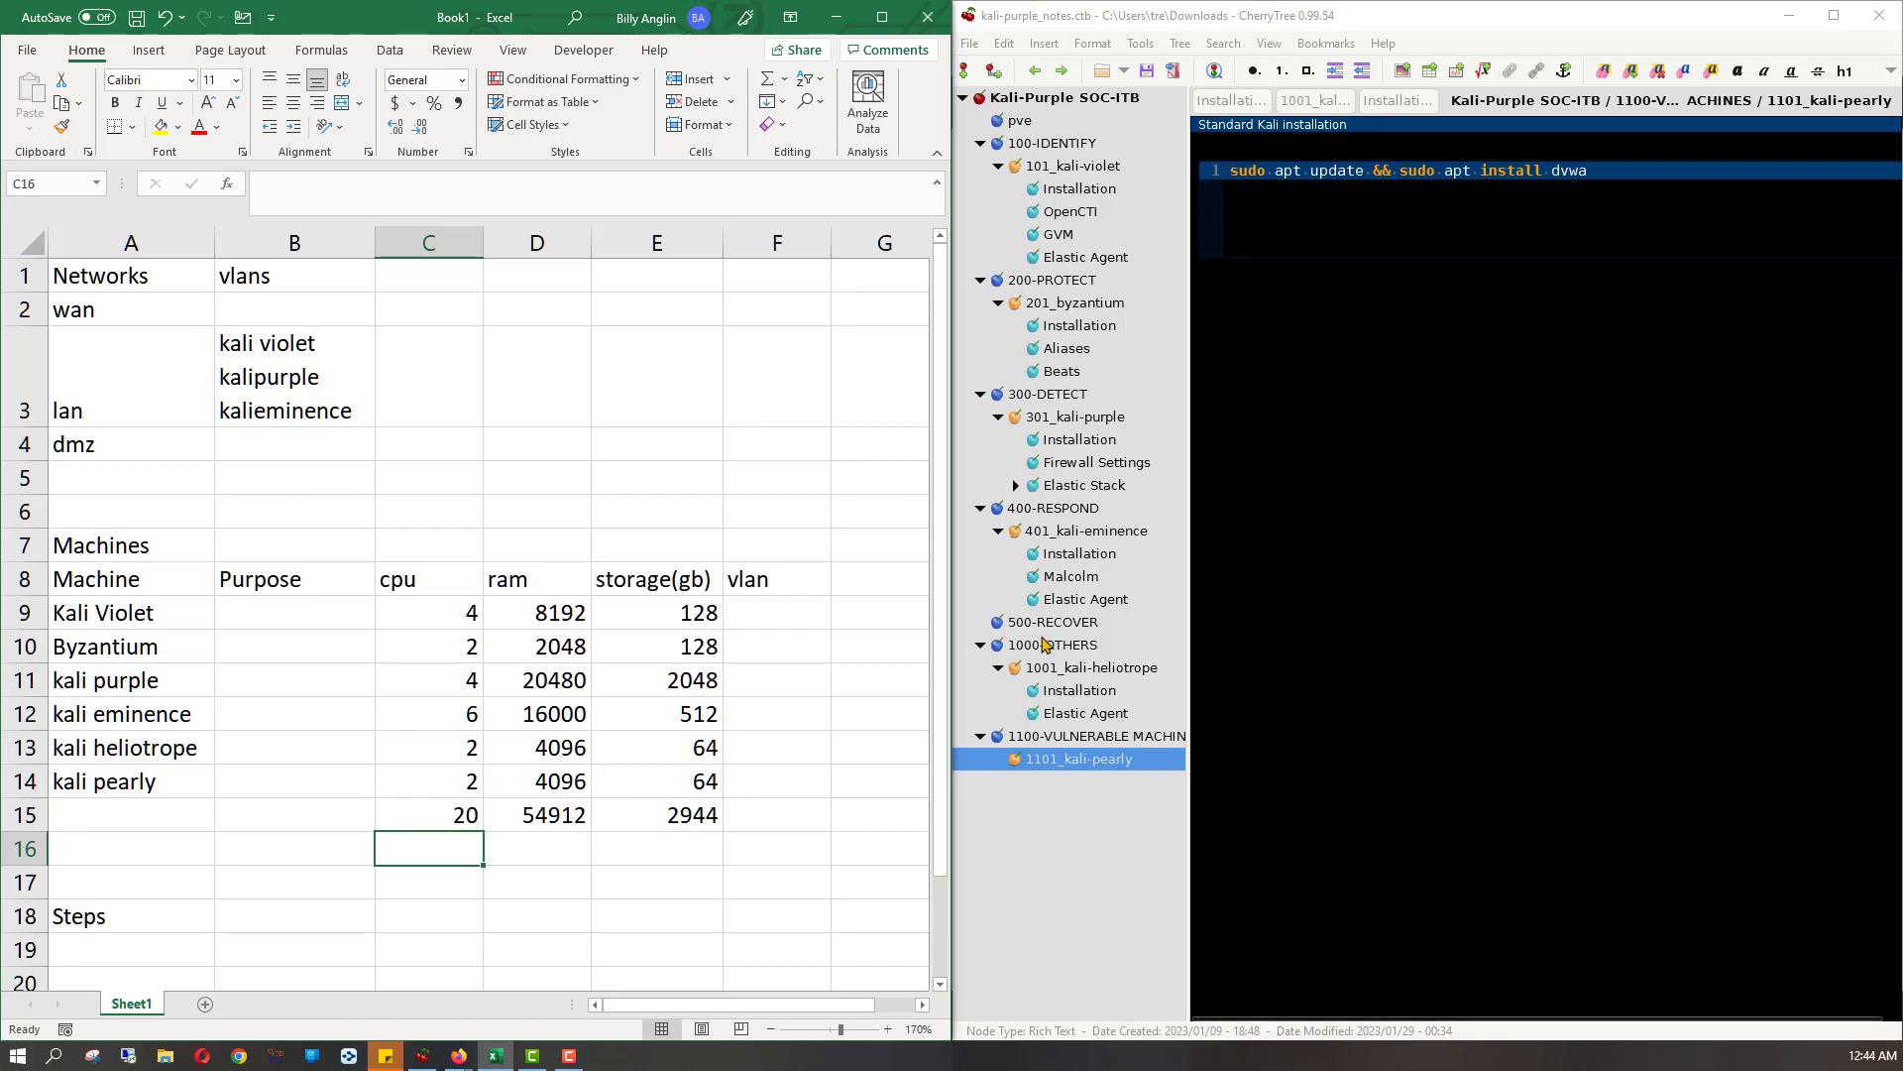
- Switch to the CherryTree notes and review kali-violet's Installation, OpenCTI, GVM and Elastic Agent pages
left_click(1041, 193)
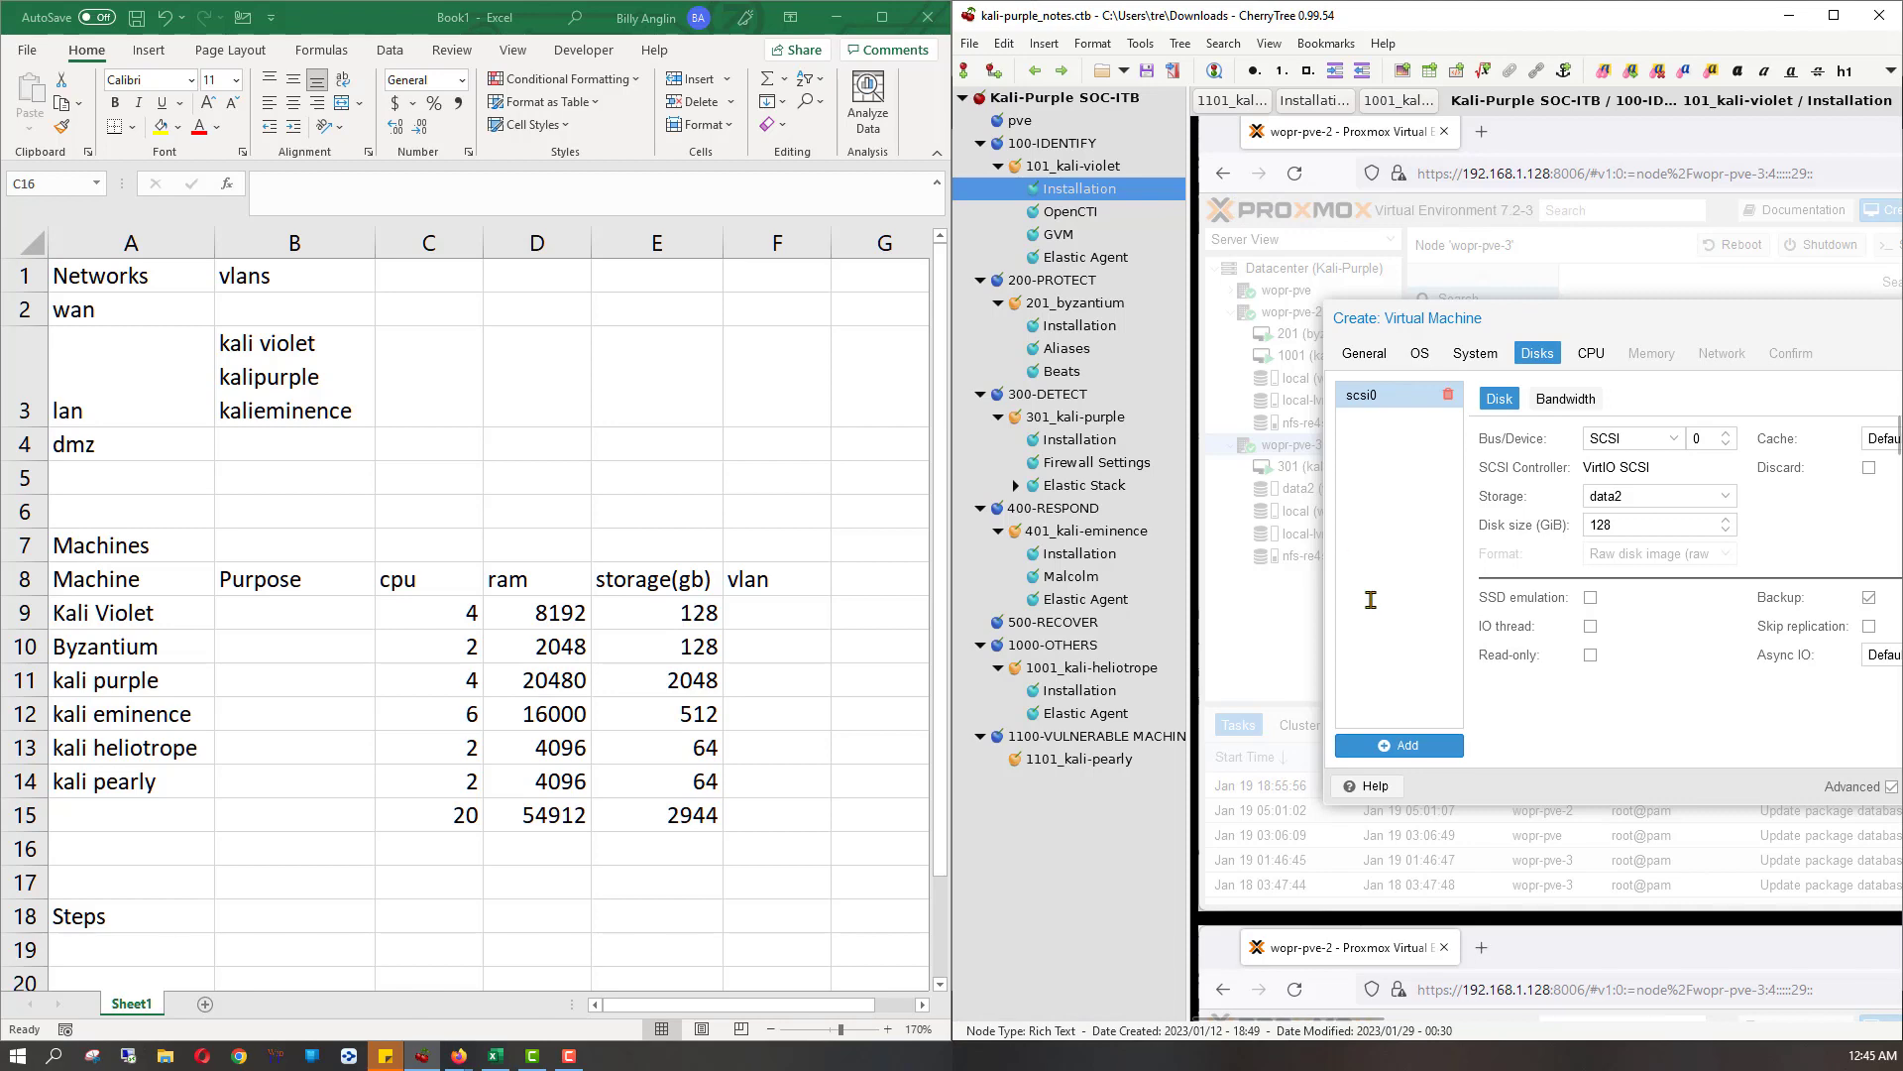
left_click(1072, 211)
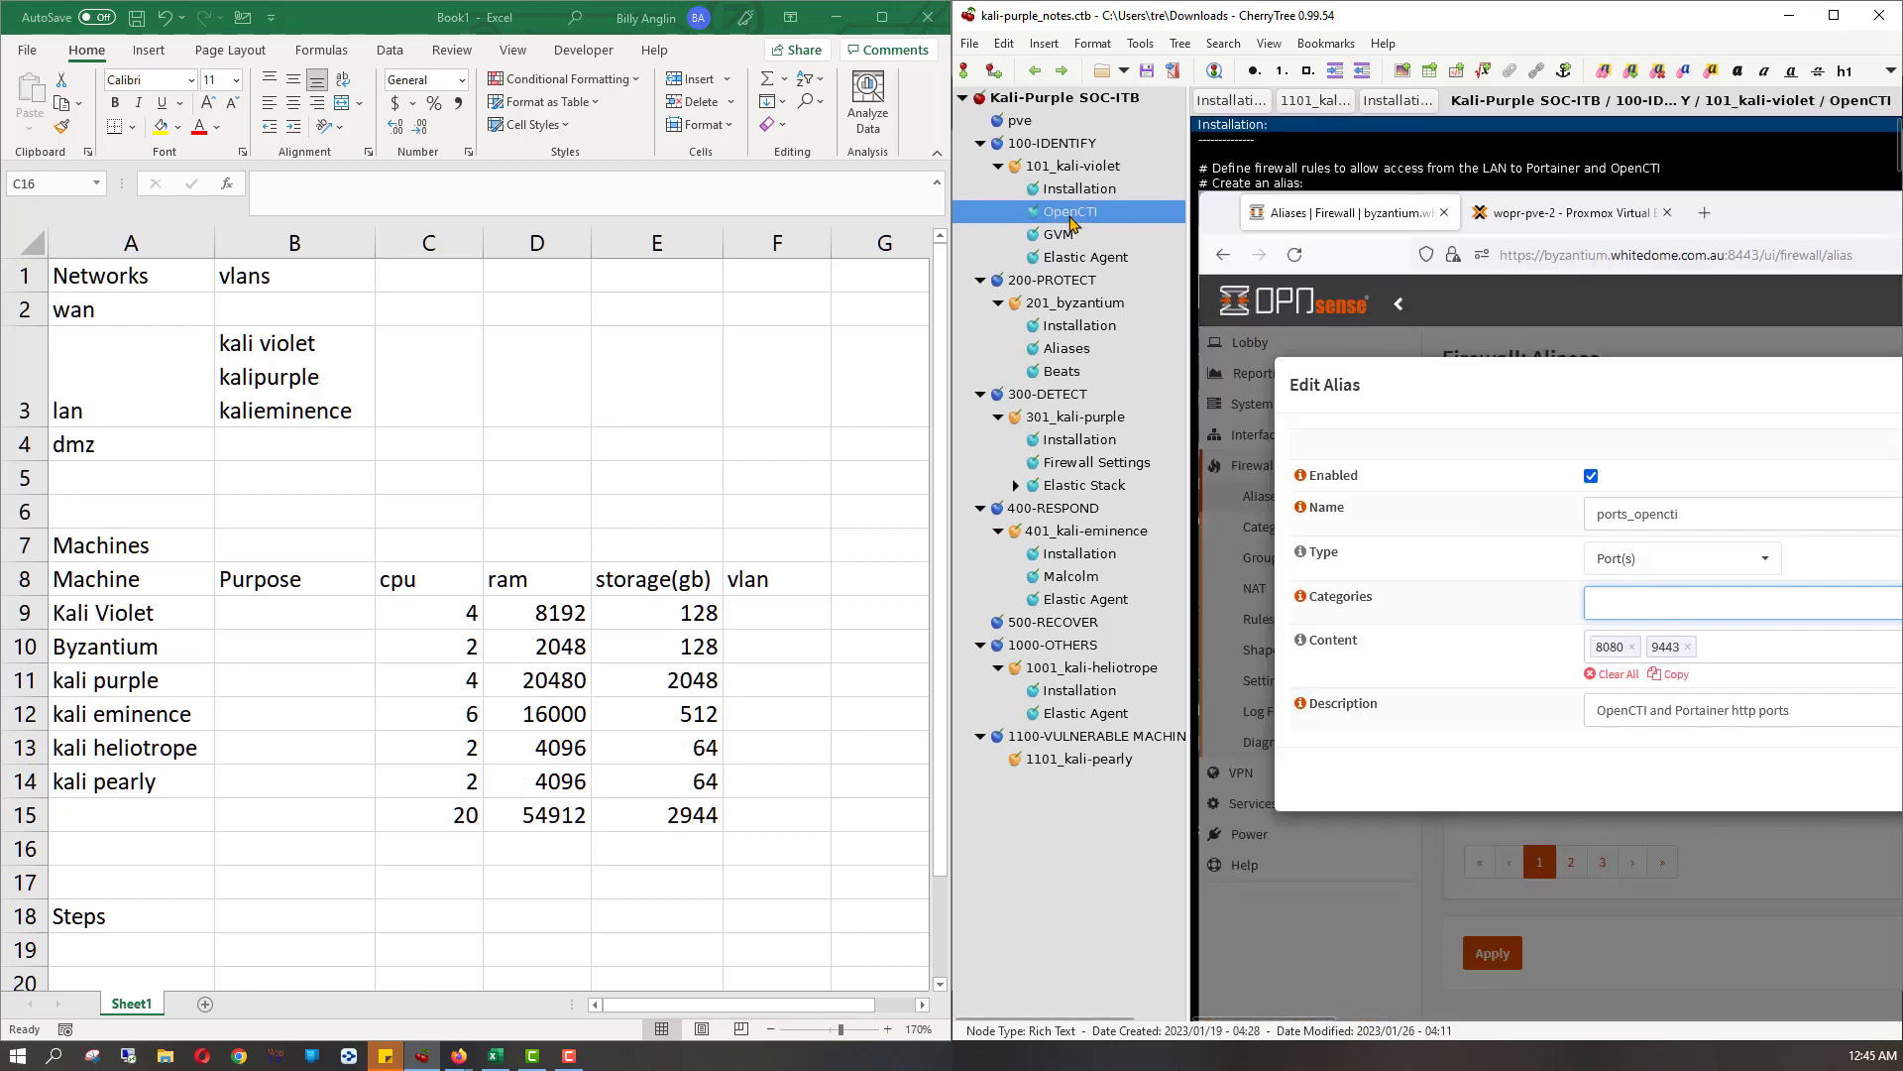
left_click(1059, 234)
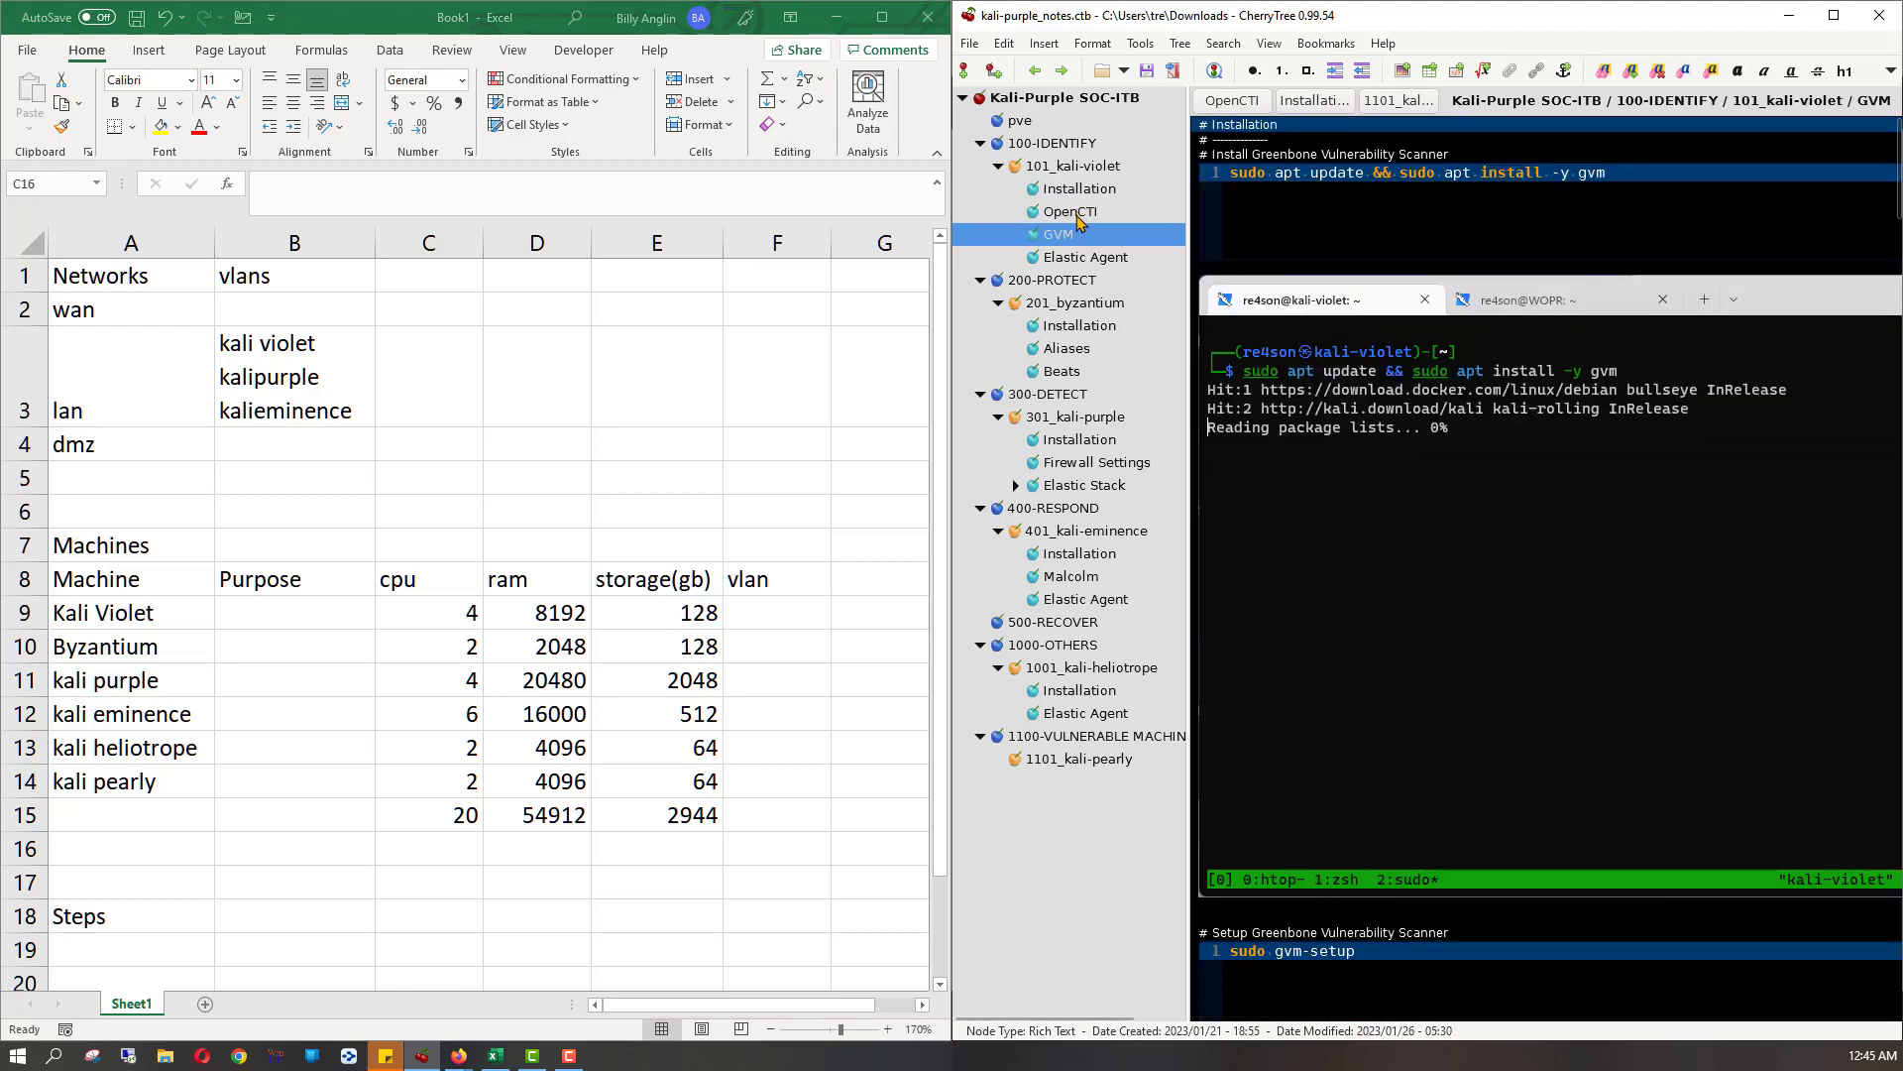
left_click(1077, 218)
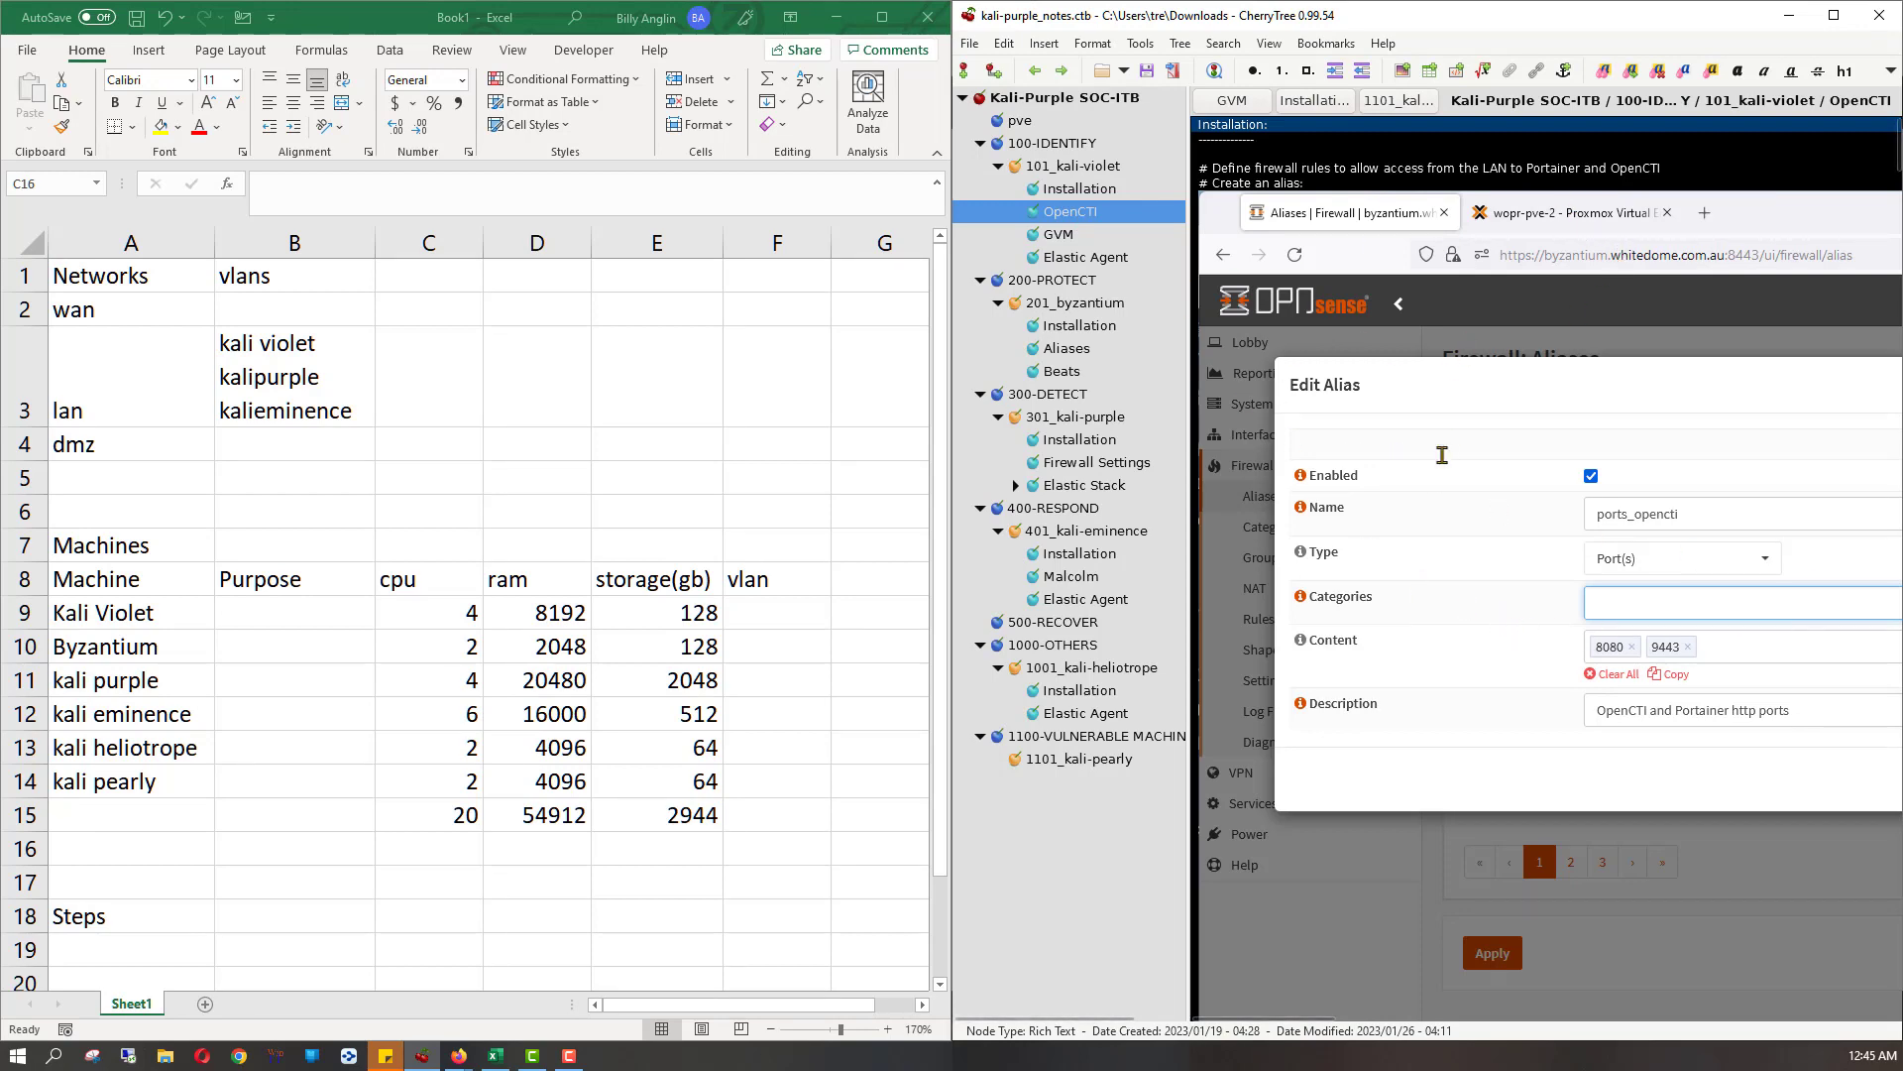
scroll(1442, 454, "down", 15)
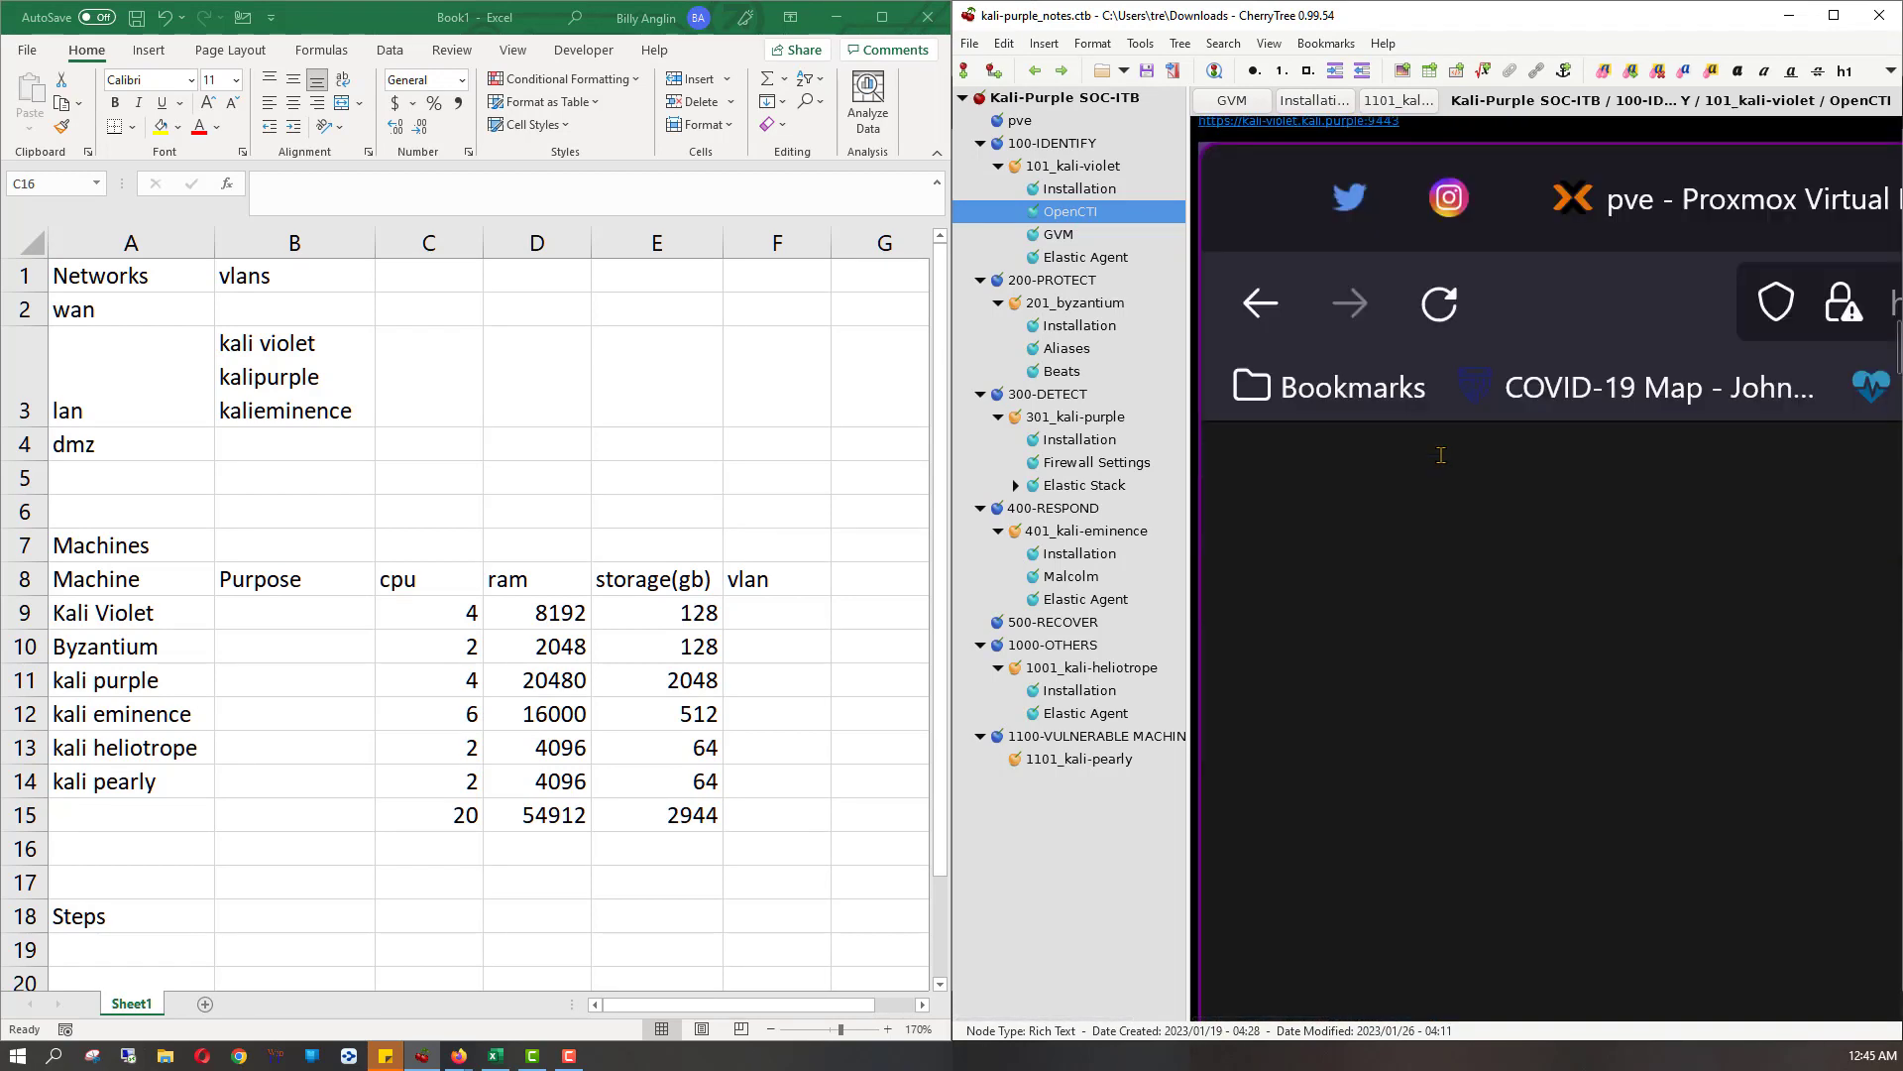
scroll(1441, 454, "up", 10)
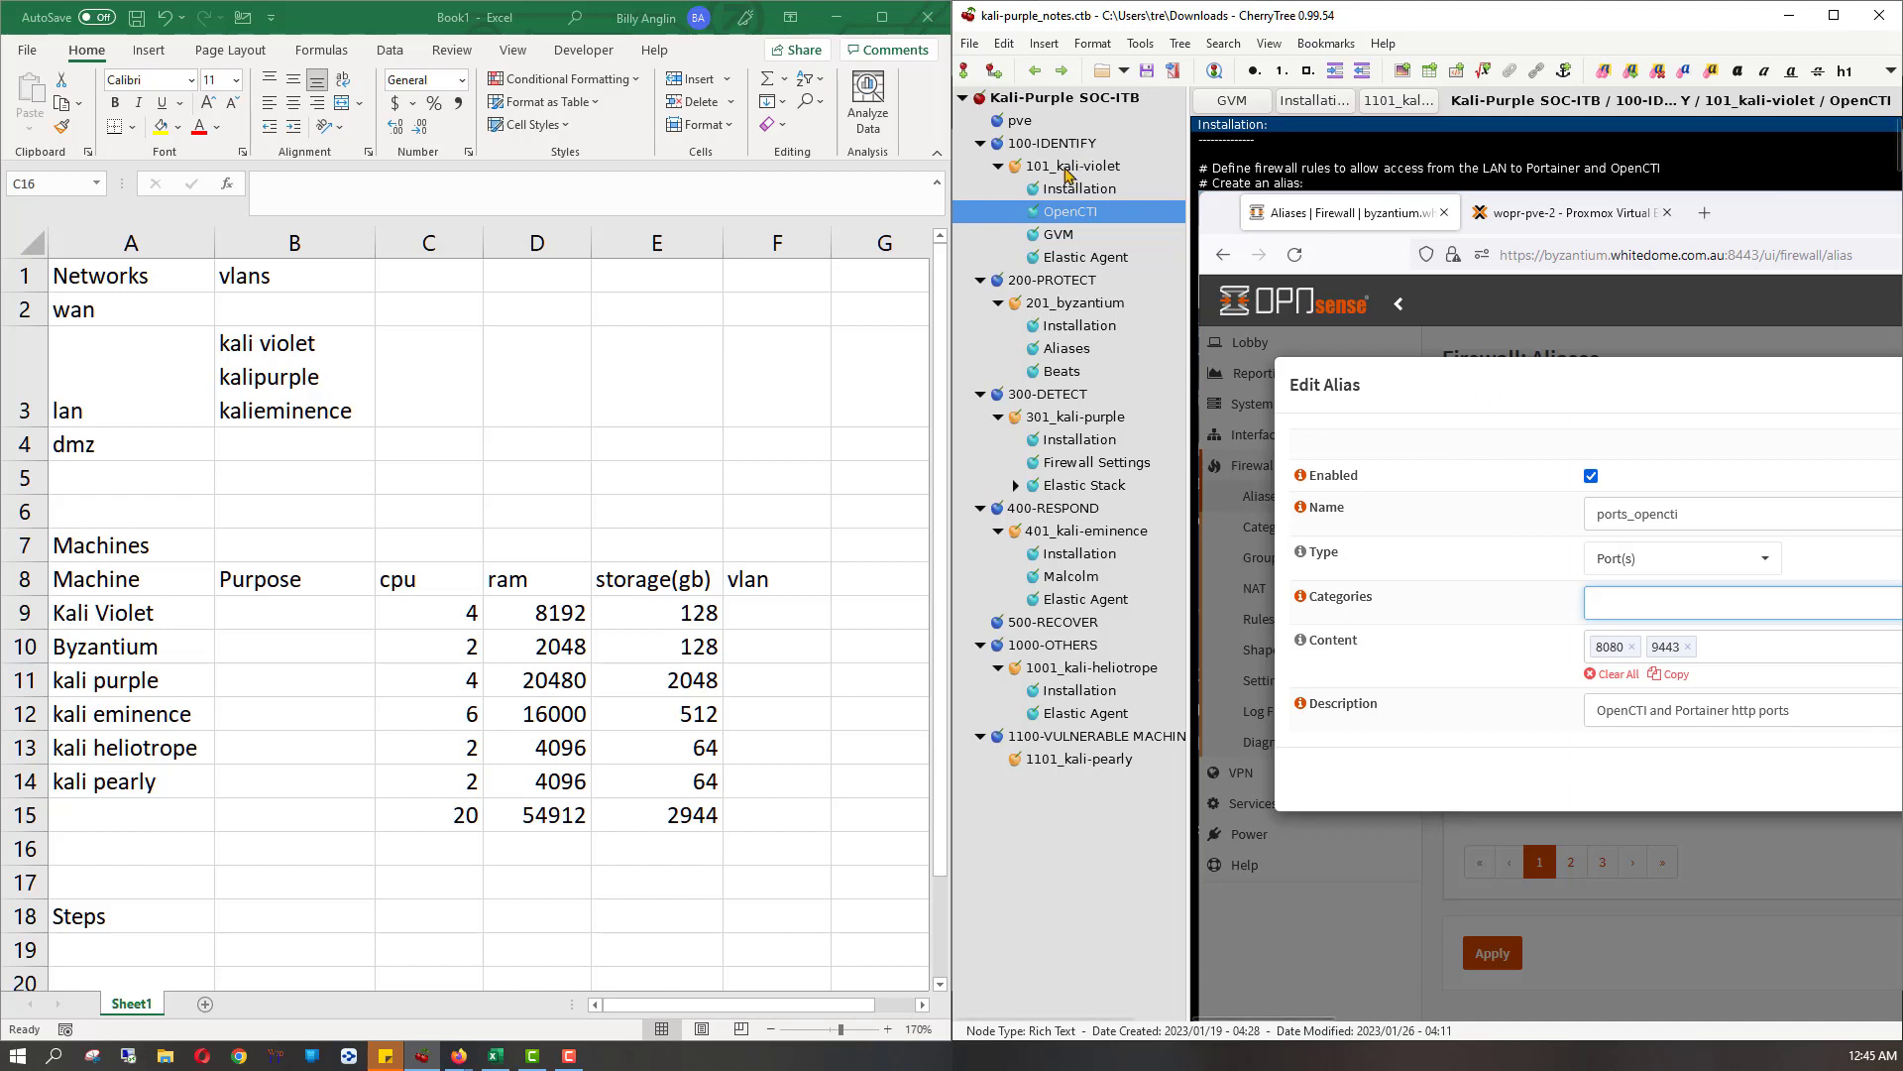
left_click(1067, 244)
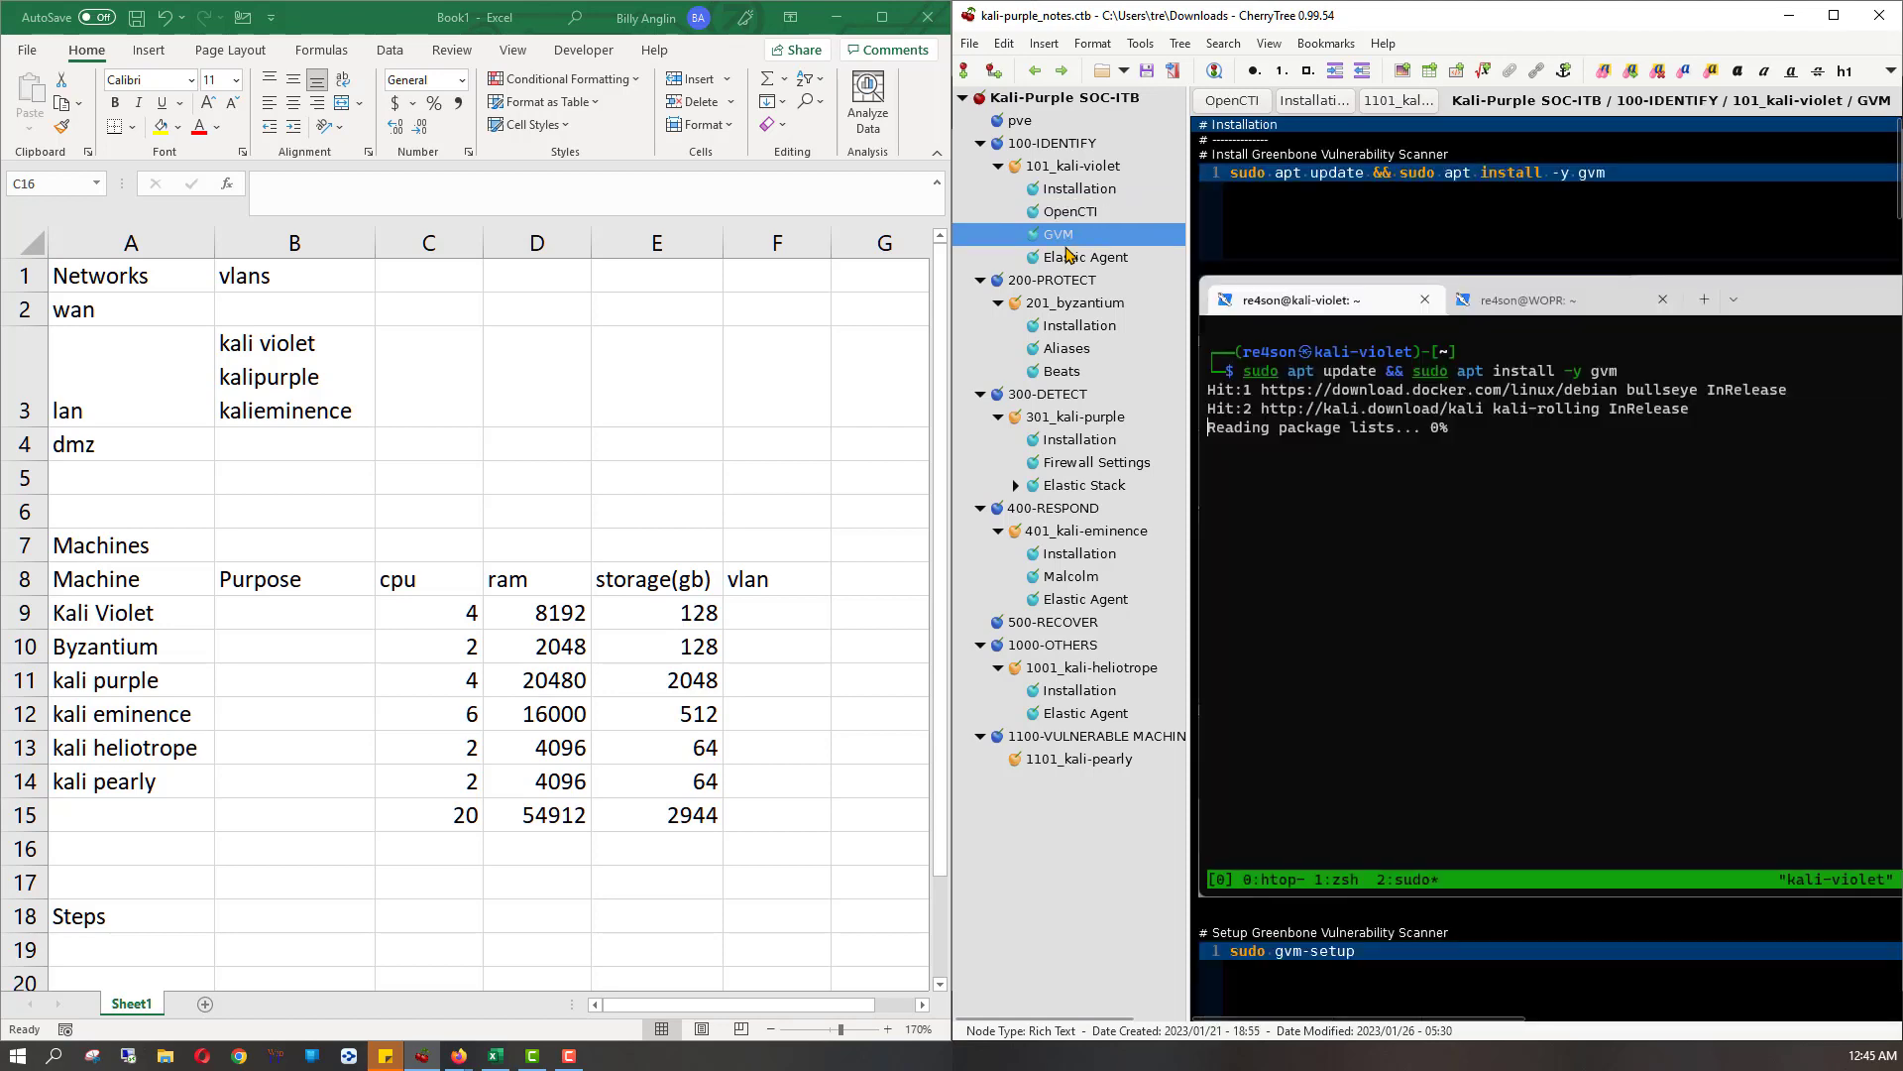
left_click(1069, 259)
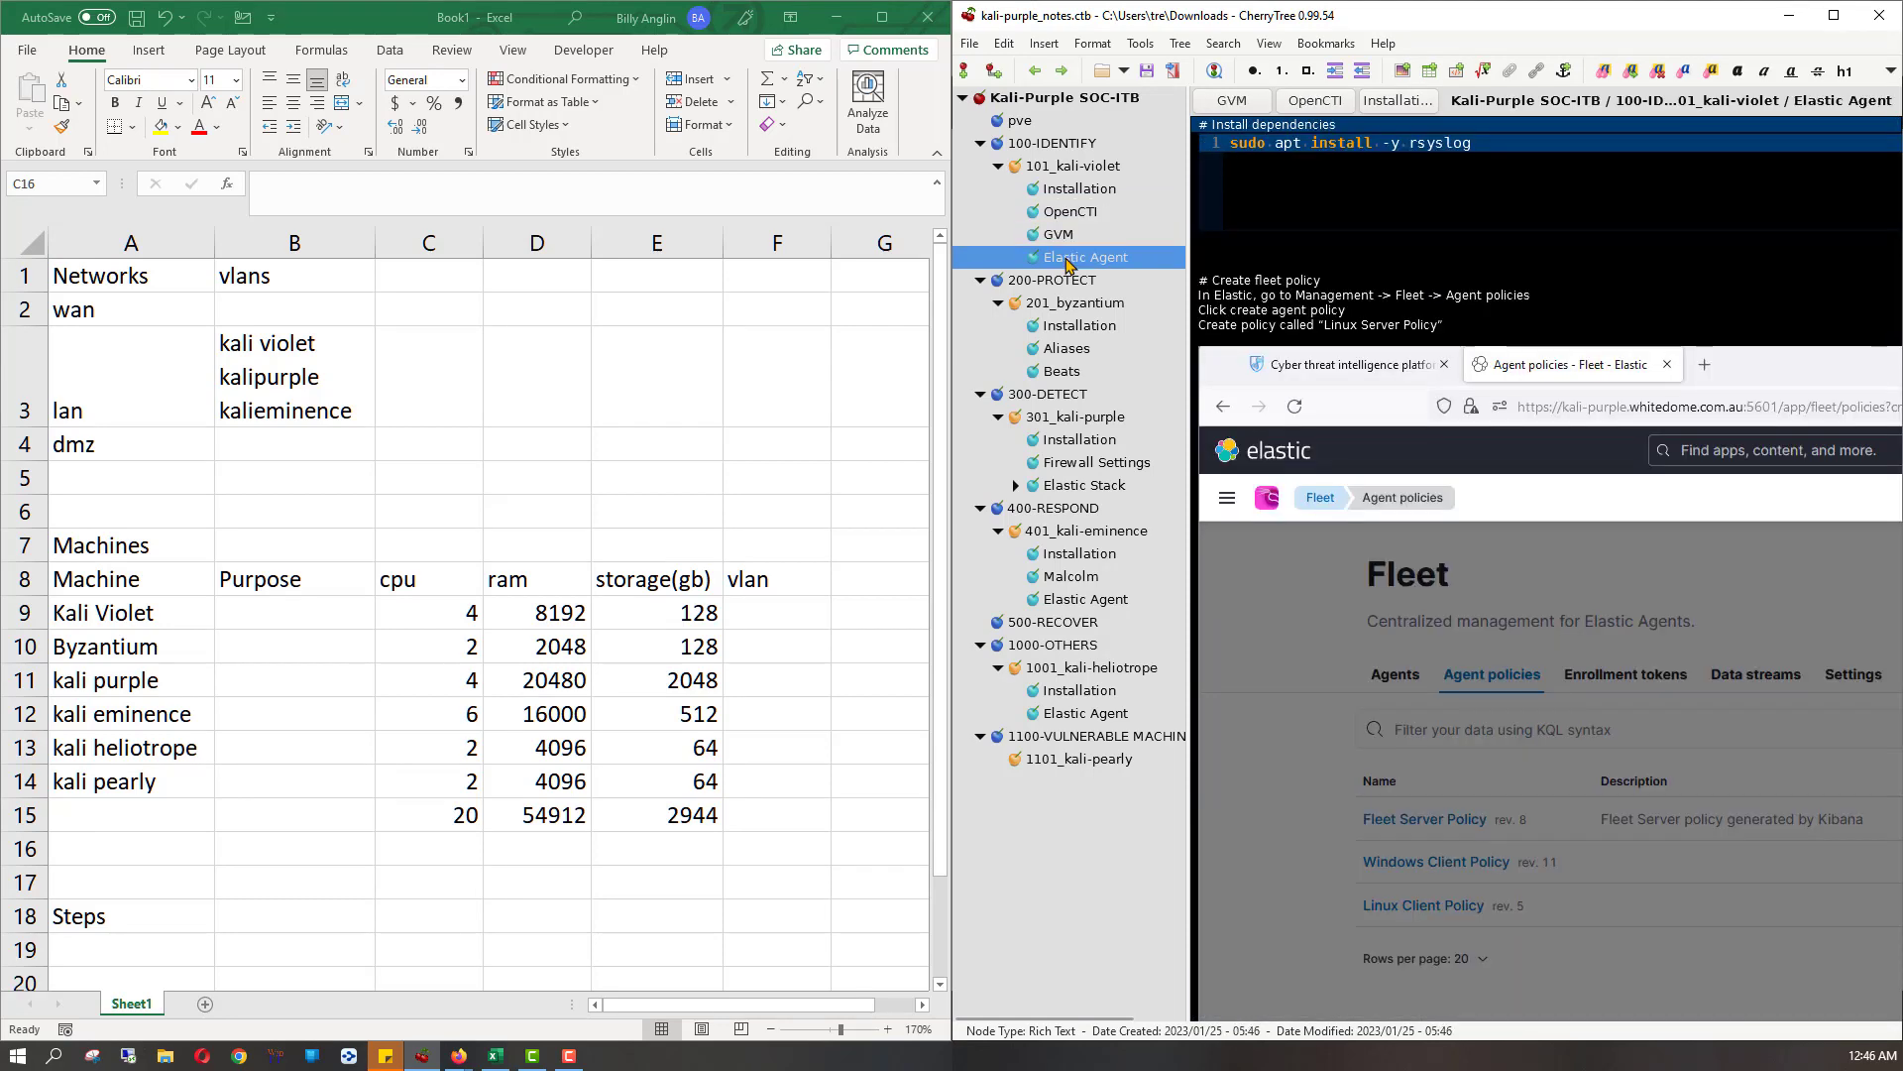
- Review the 201_byzantium notes on Installation, Aliases and Beats
left_click(1076, 330)
key("Down")
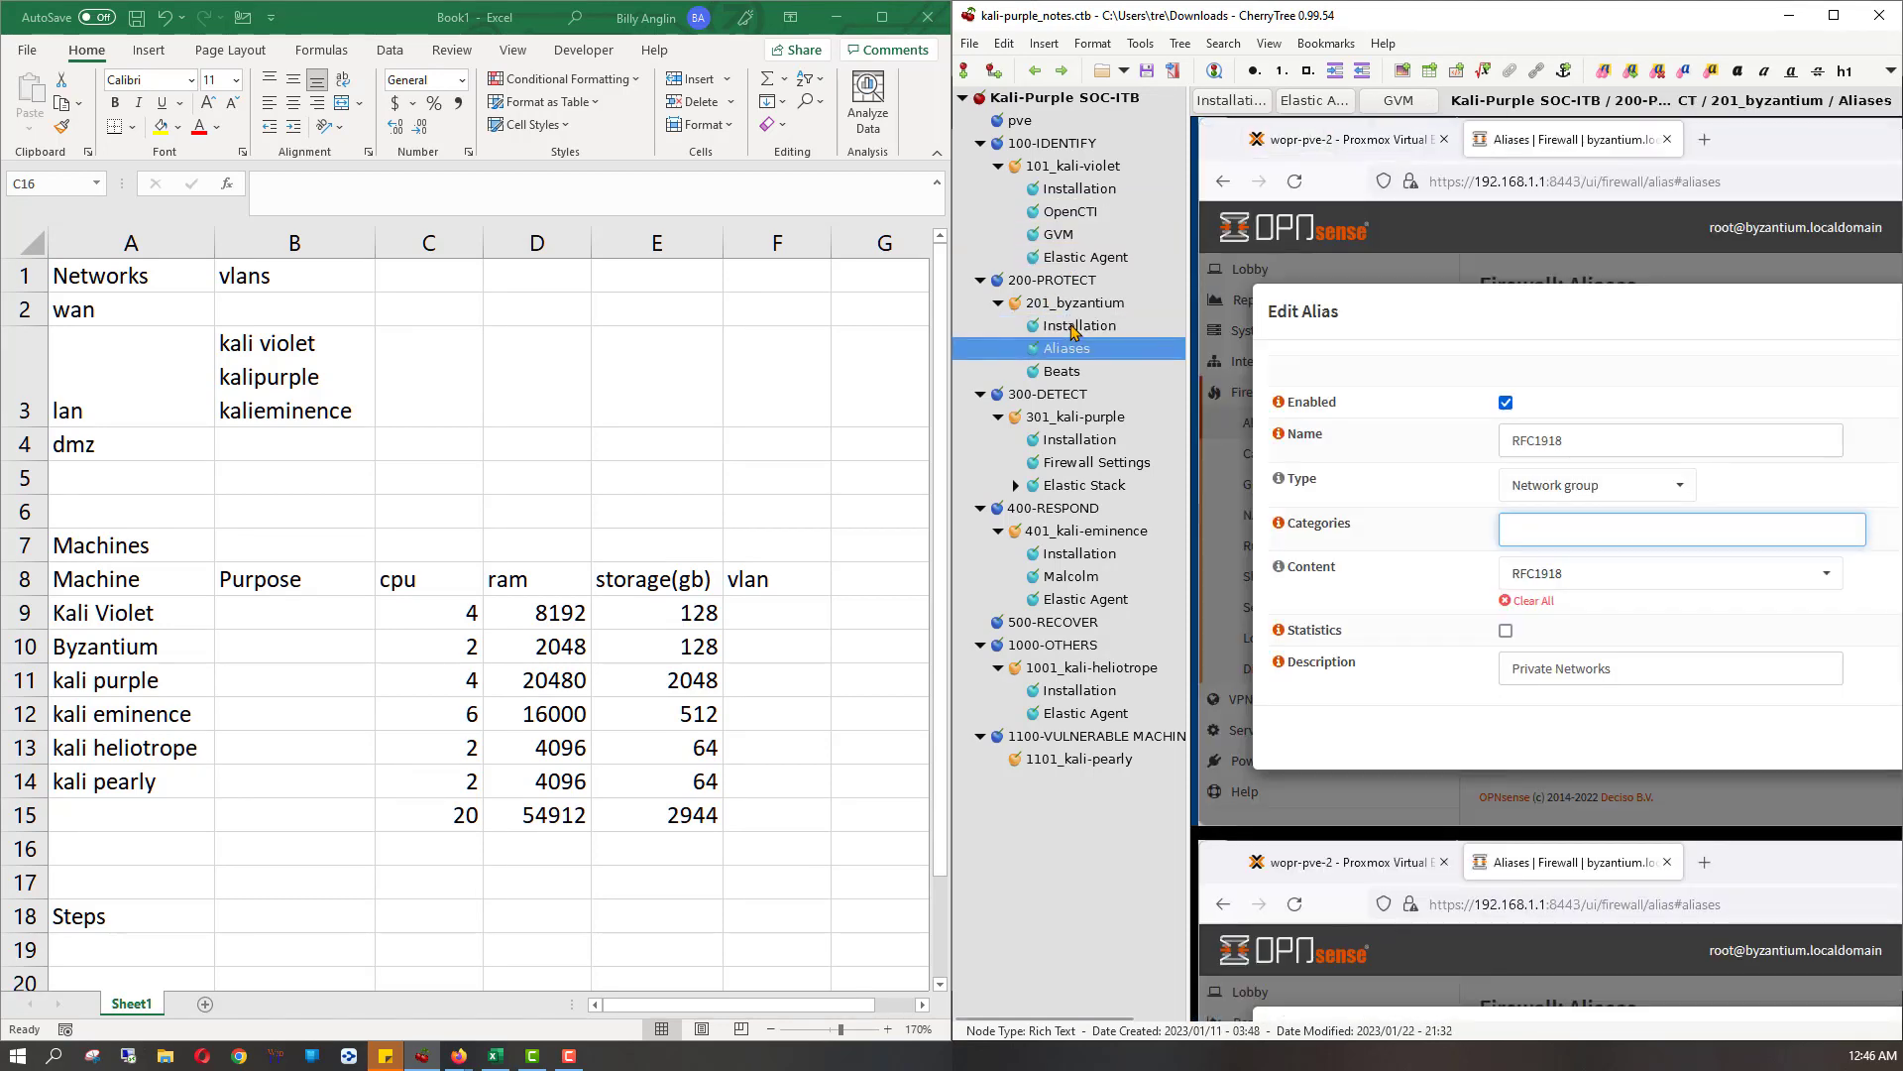
key("Down")
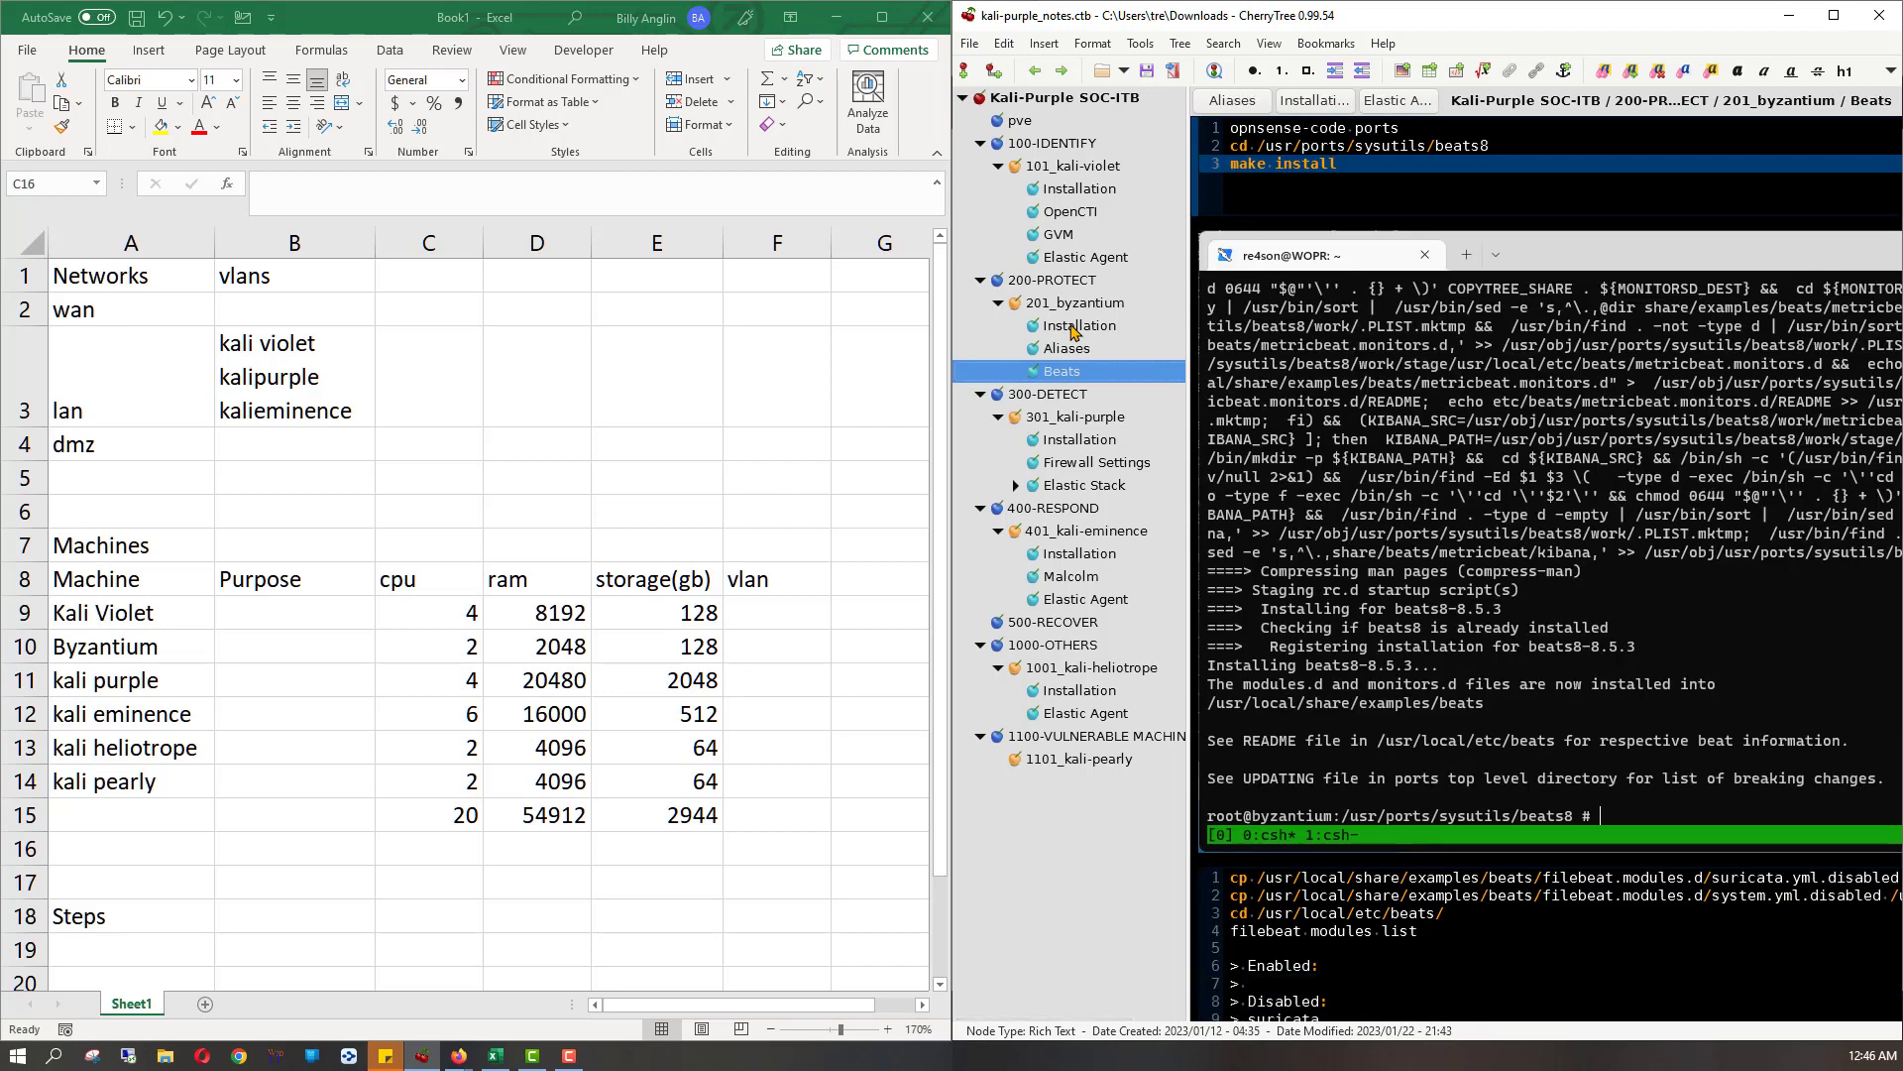
- Look through the 301_kali-purple notes on Installation and Firewall Settings under 300-DETECT
key("Down")
key("Down")
key("Down")
key("Down")
- Expand kali-purple's Elastic Stack notes and review Installation, Fleet Server and the Elasticsearch monitoring pages, including Filebeat
key("Down")
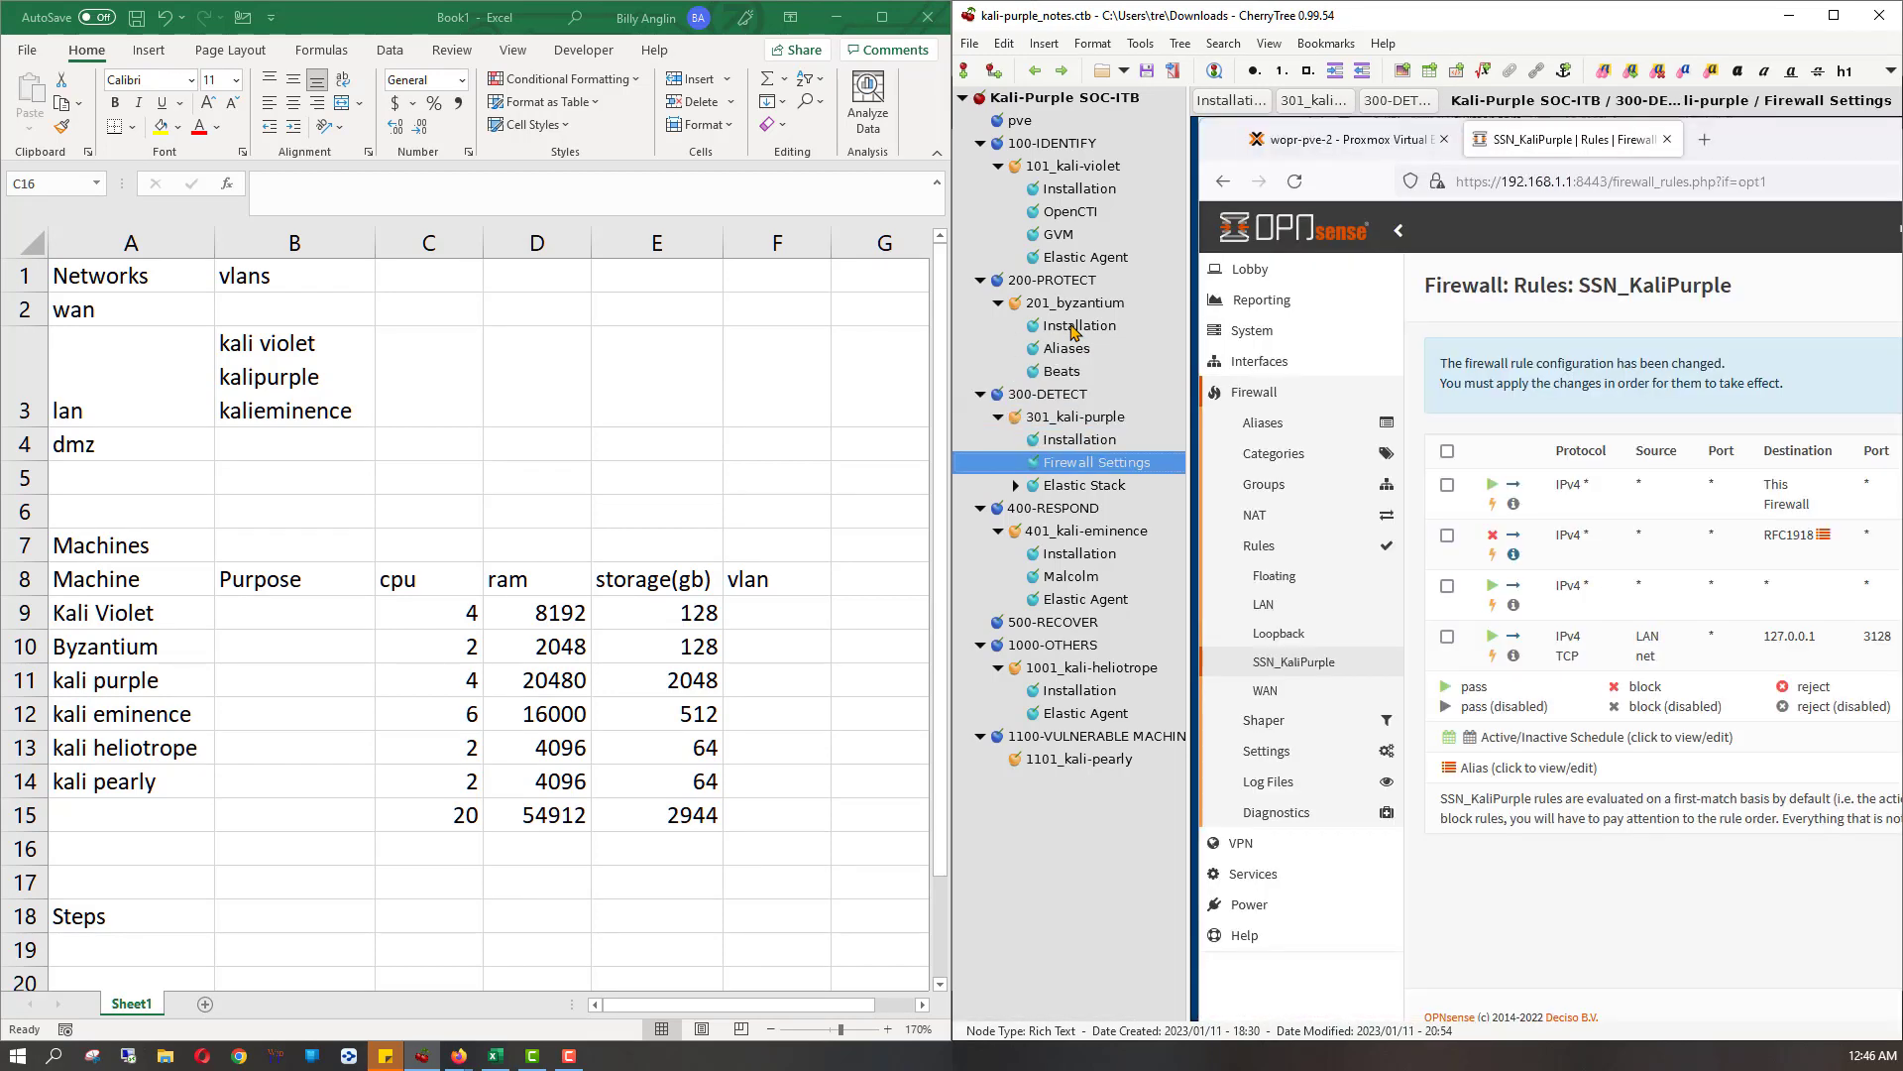
key("Right")
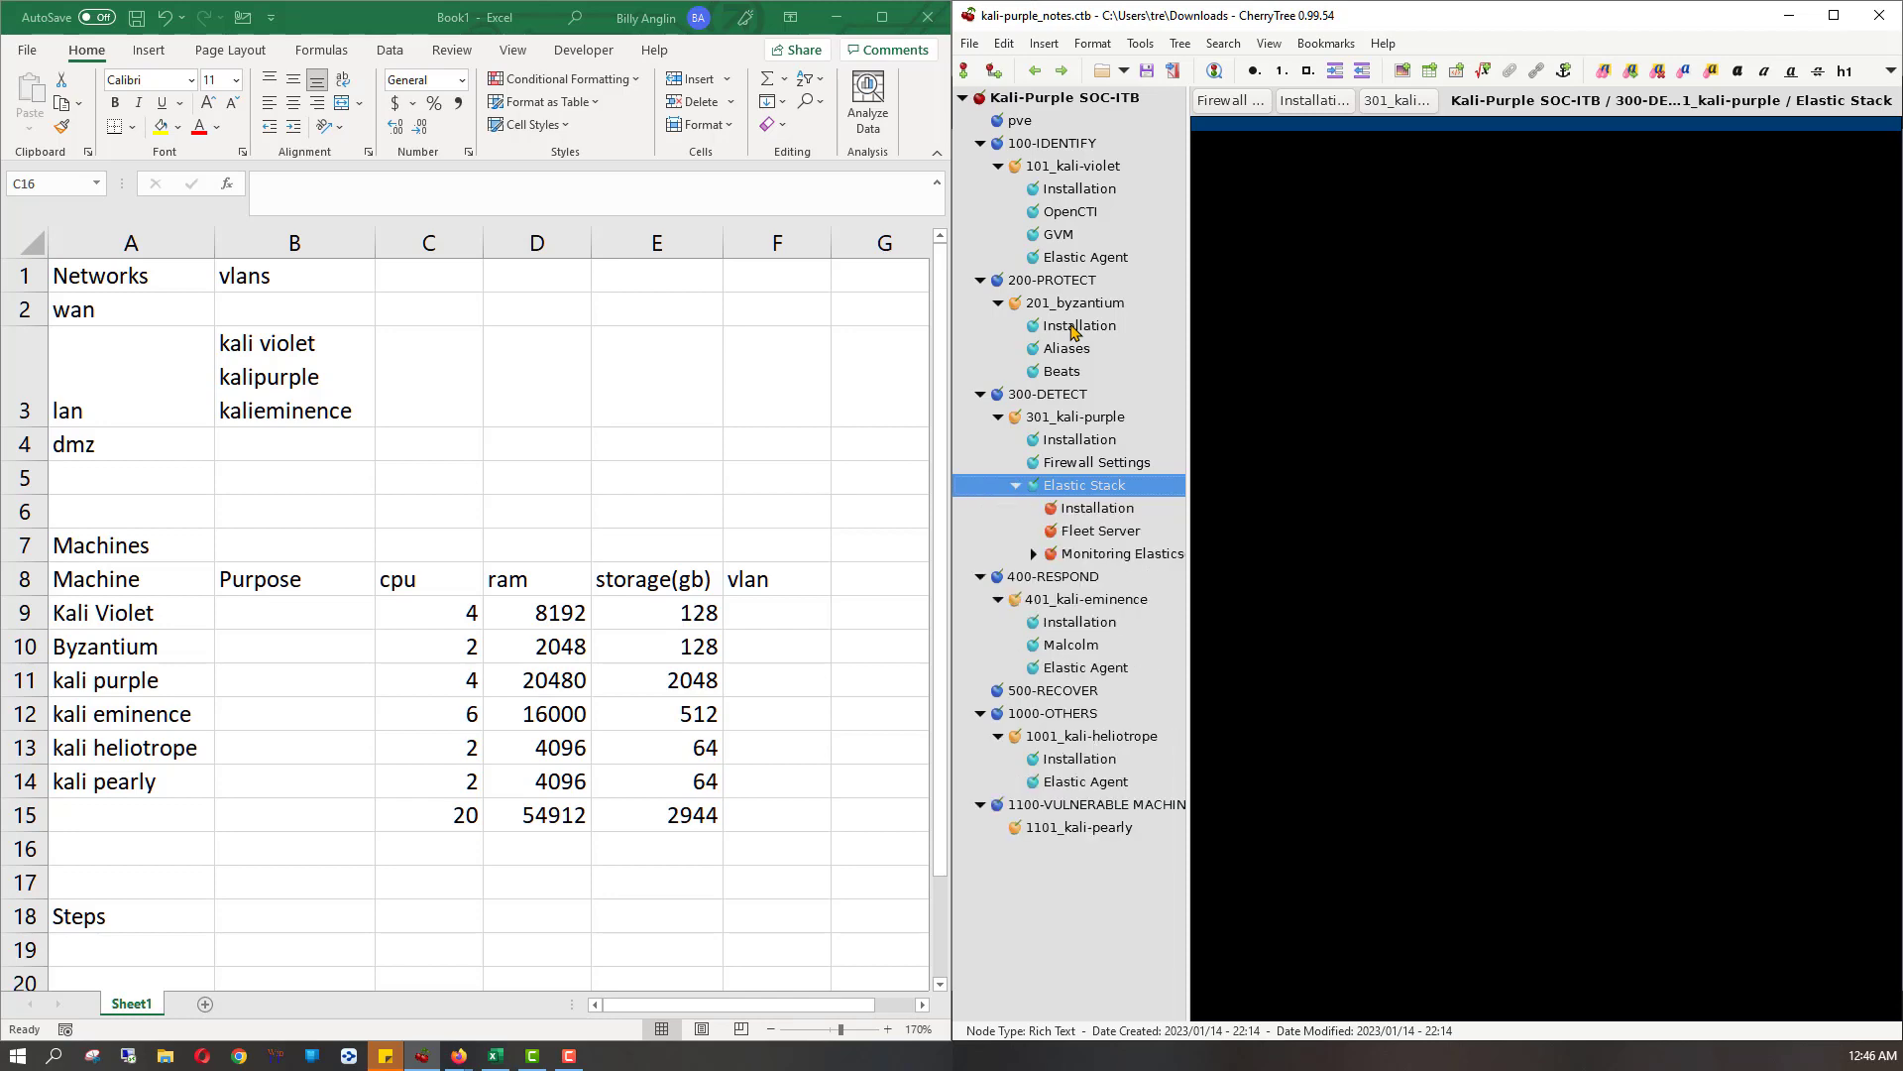
key("Down")
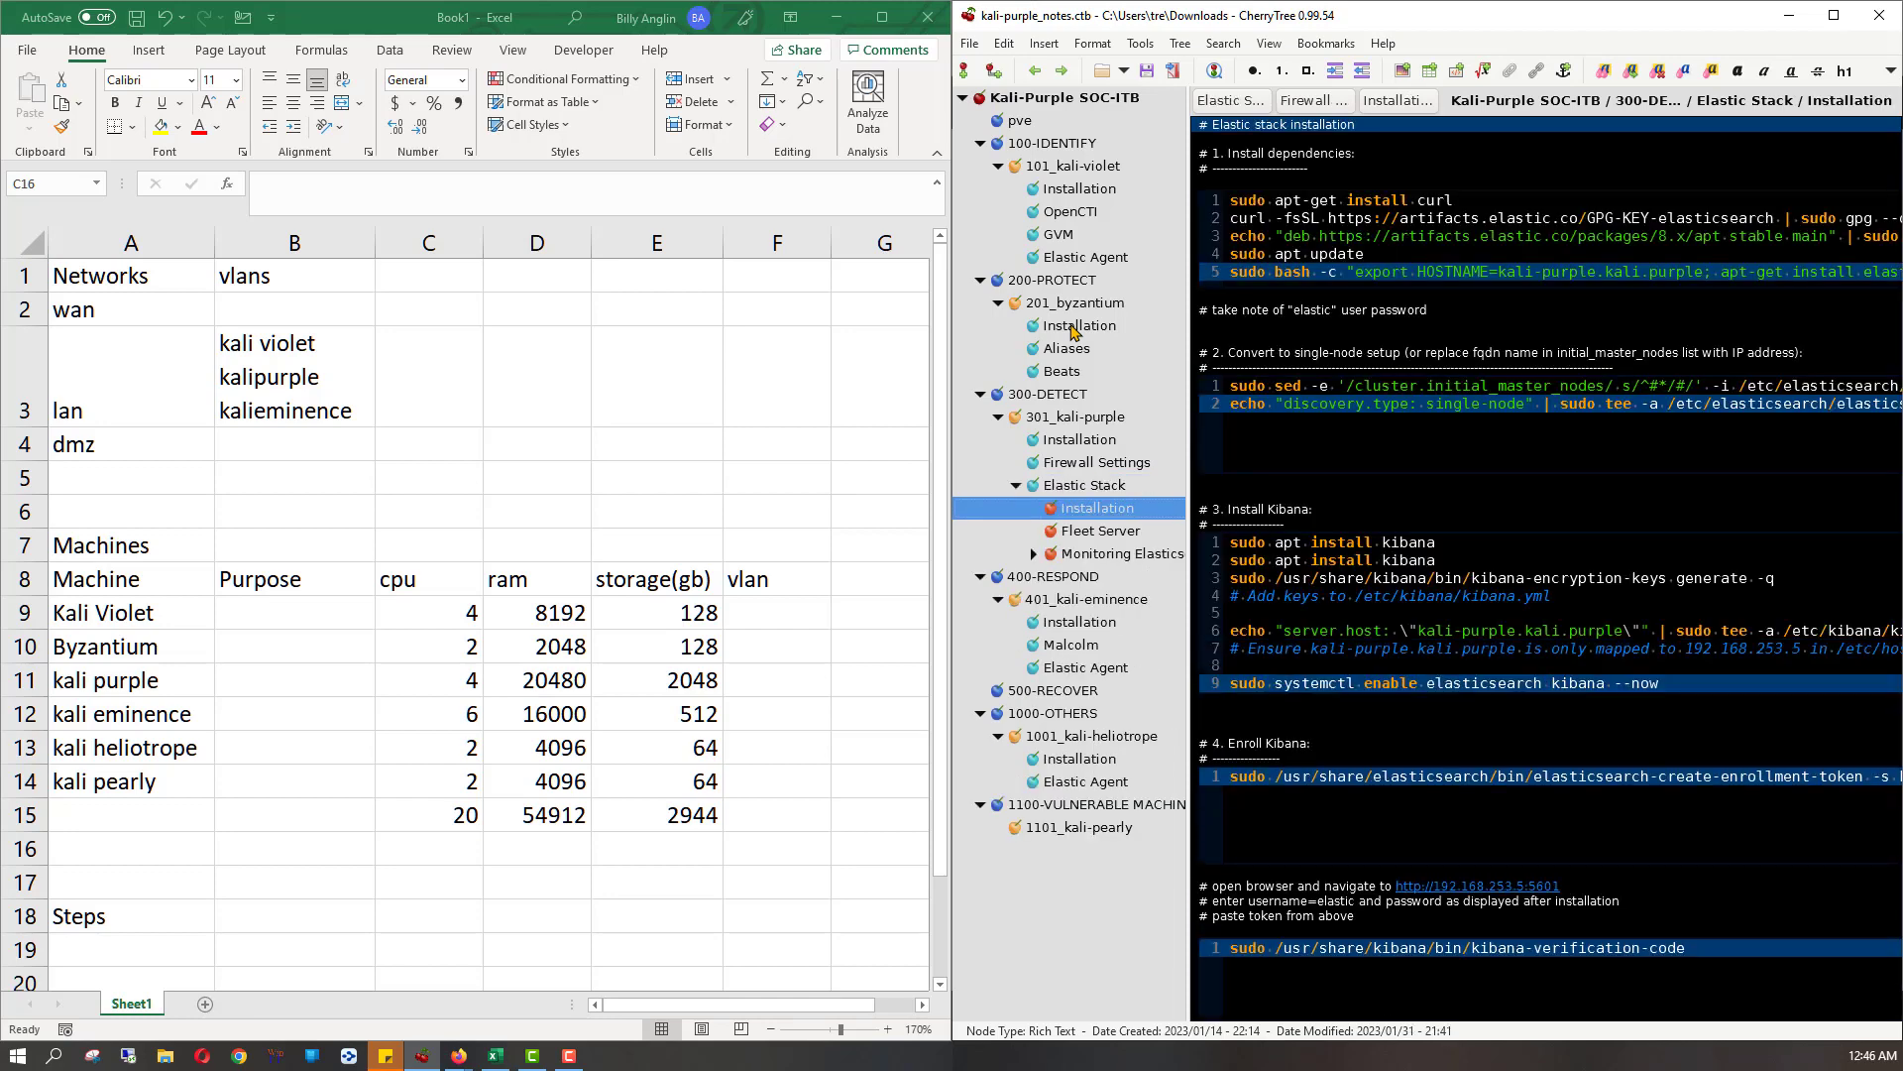
key("Down")
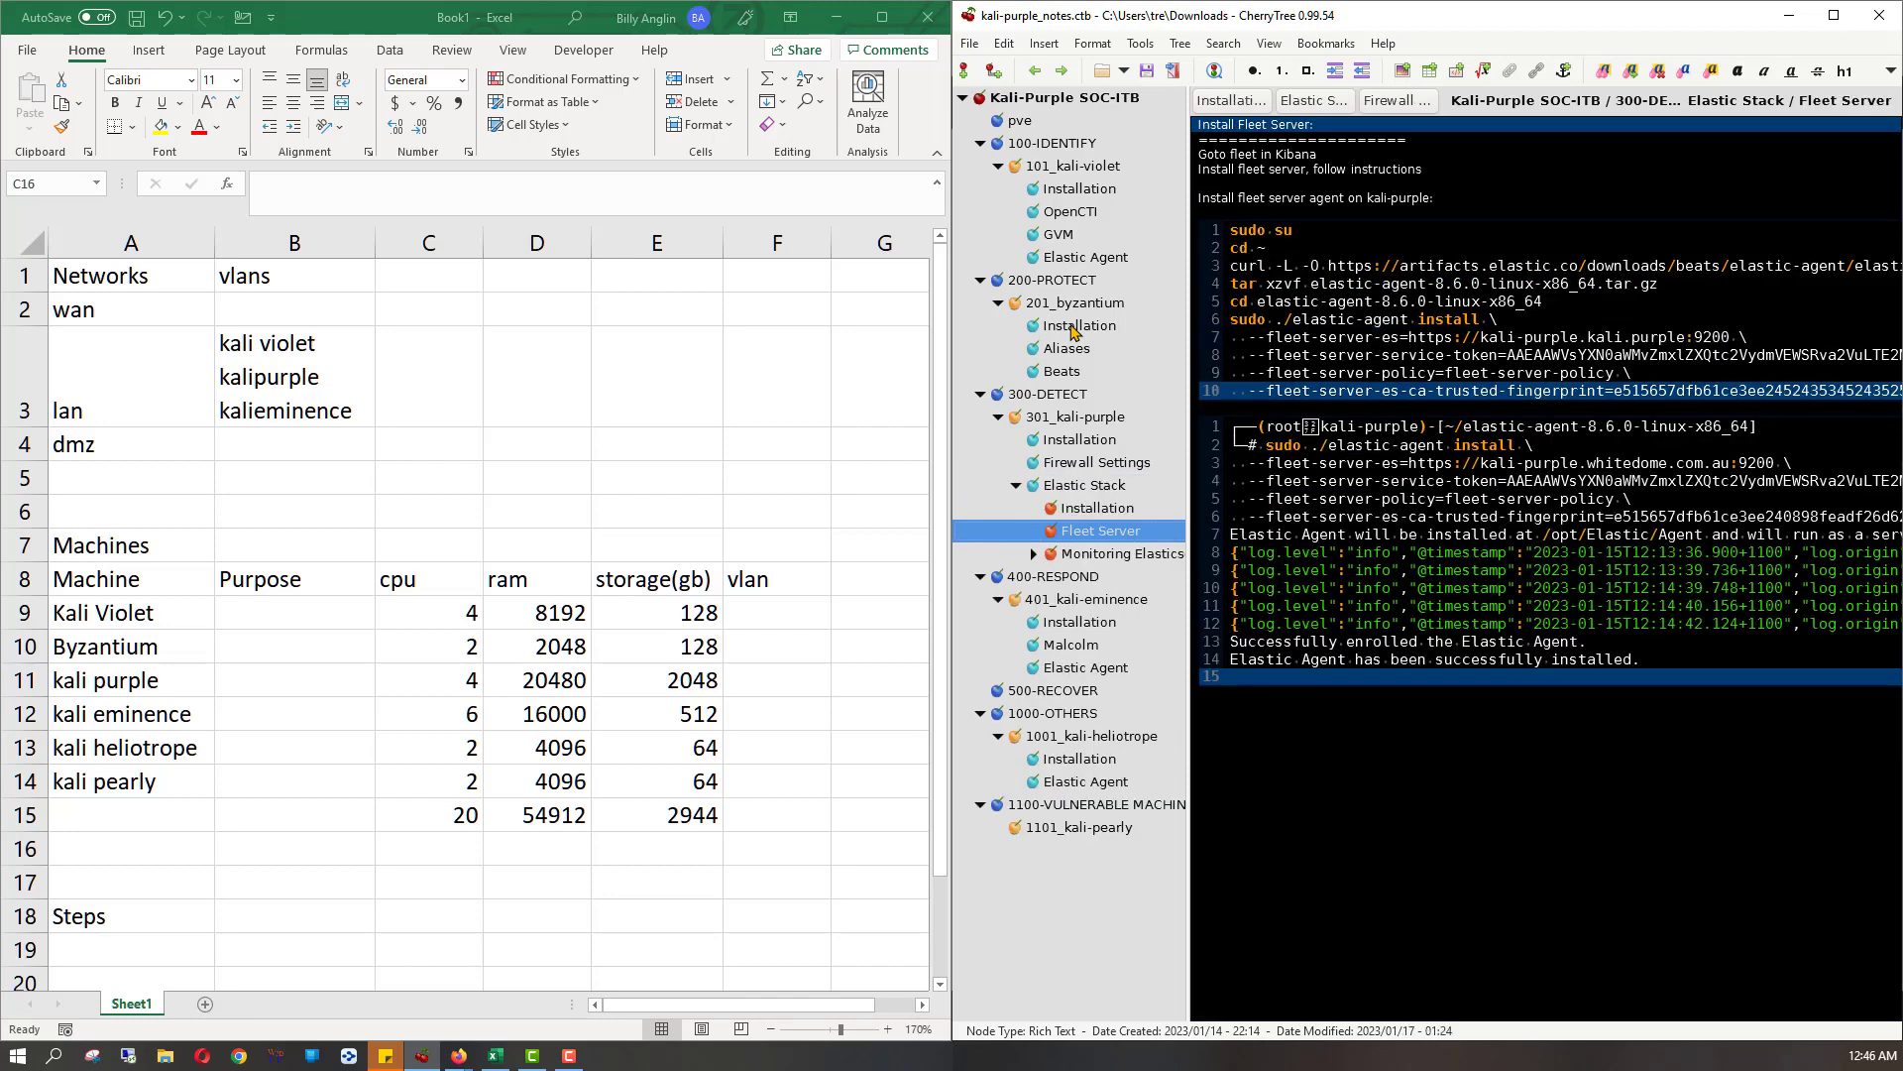
key("Down")
key("Right")
key("Down")
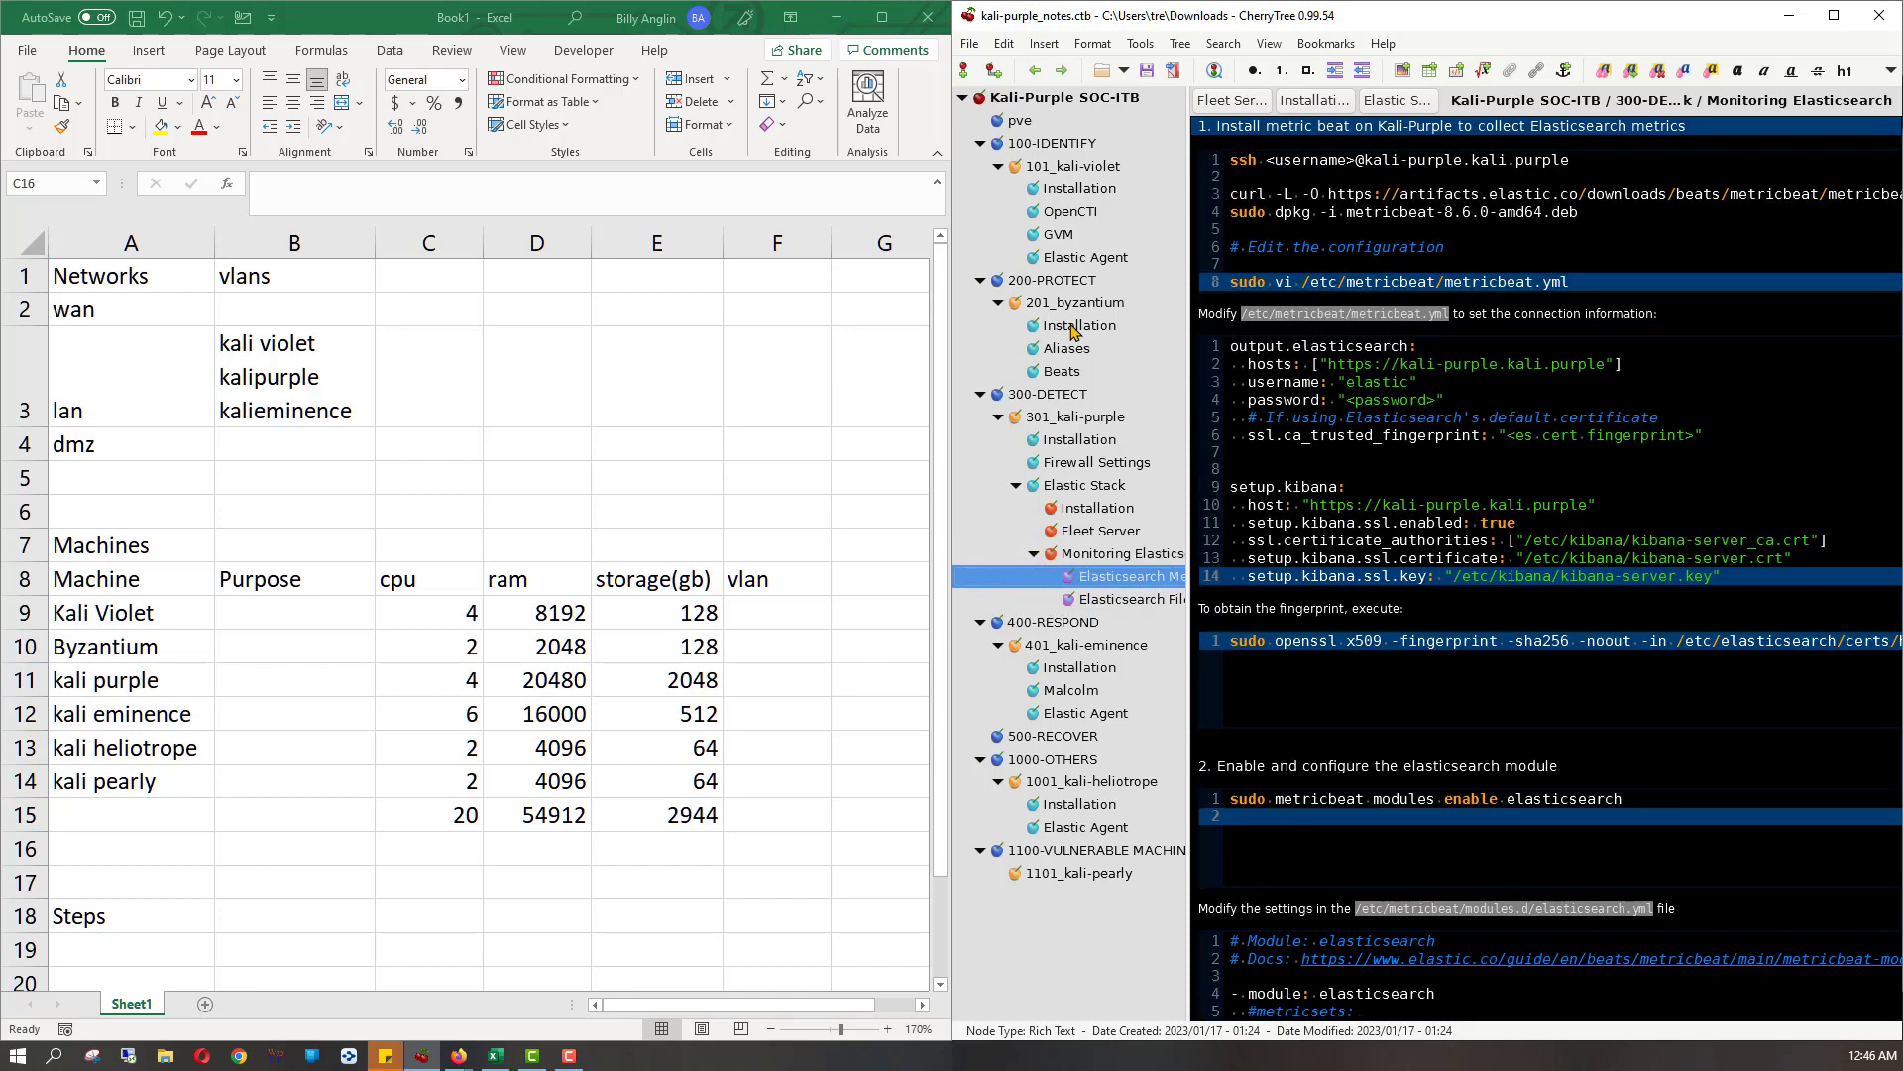
key("Down")
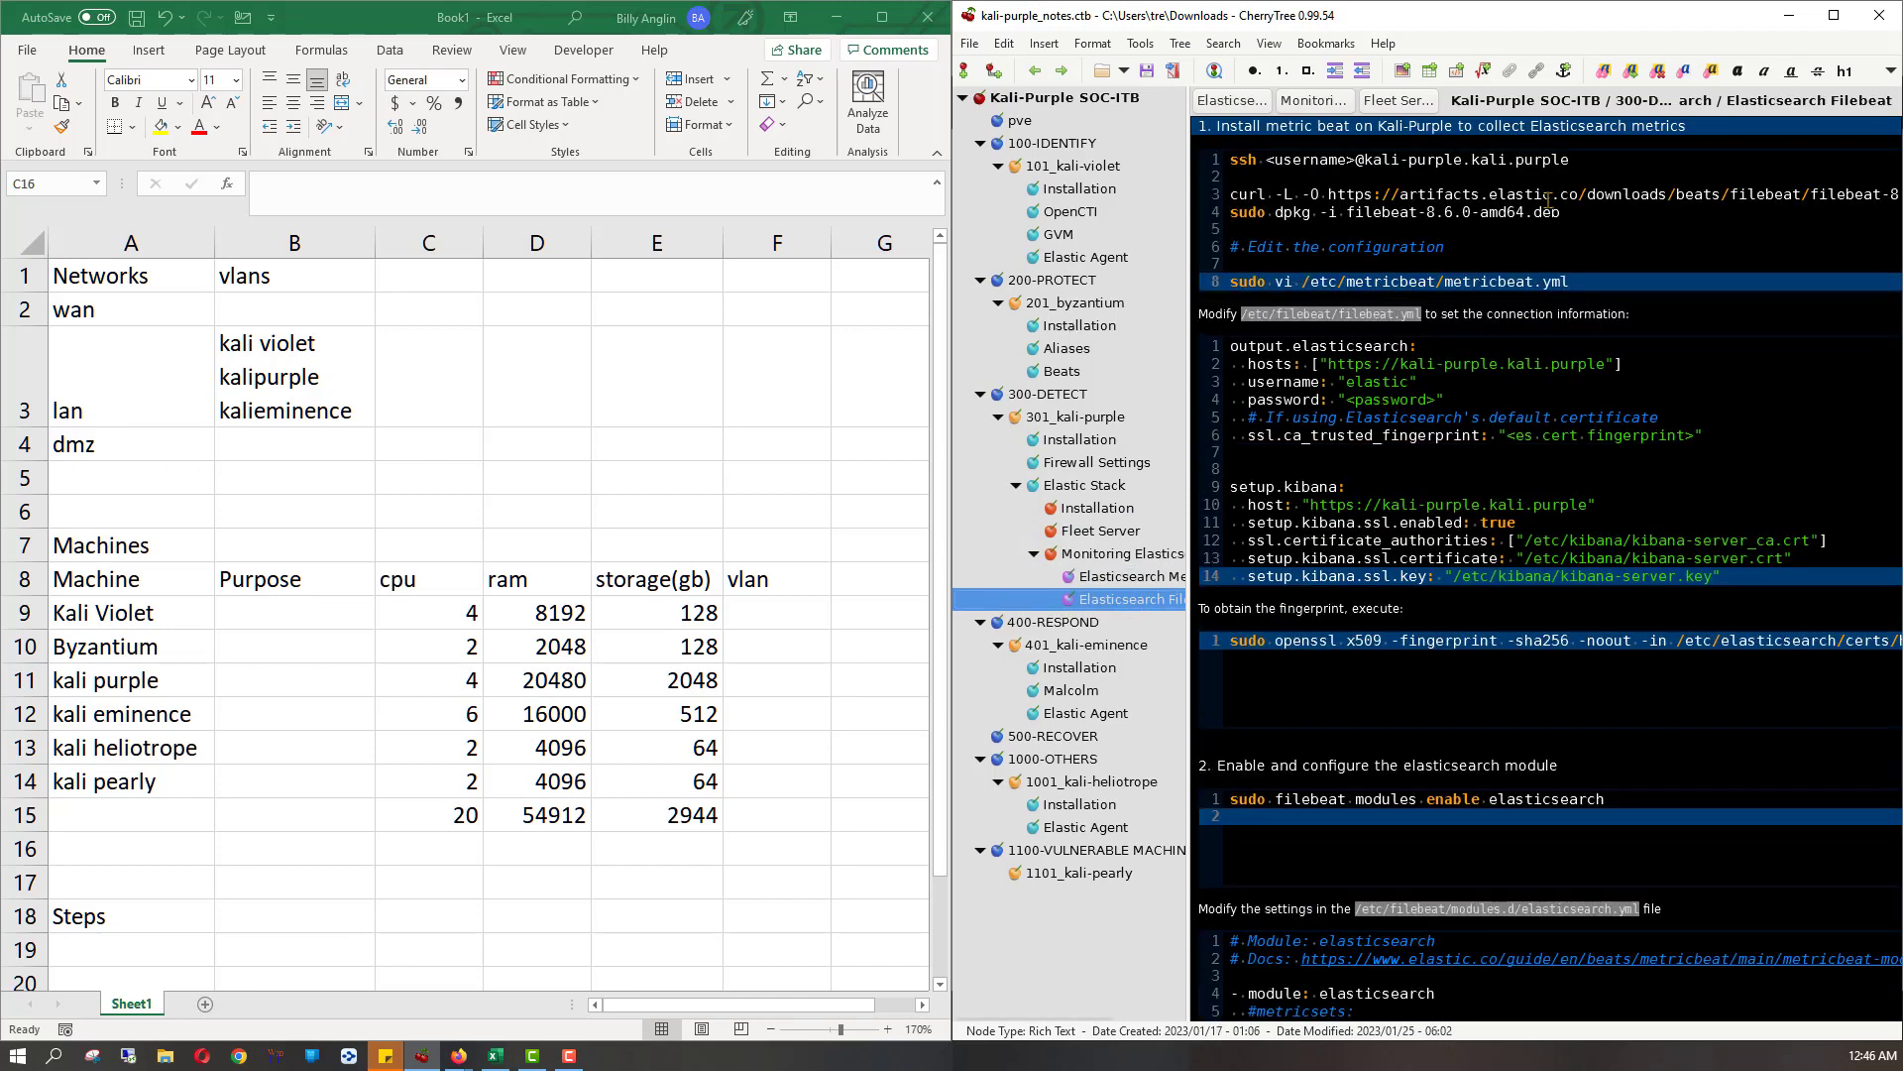